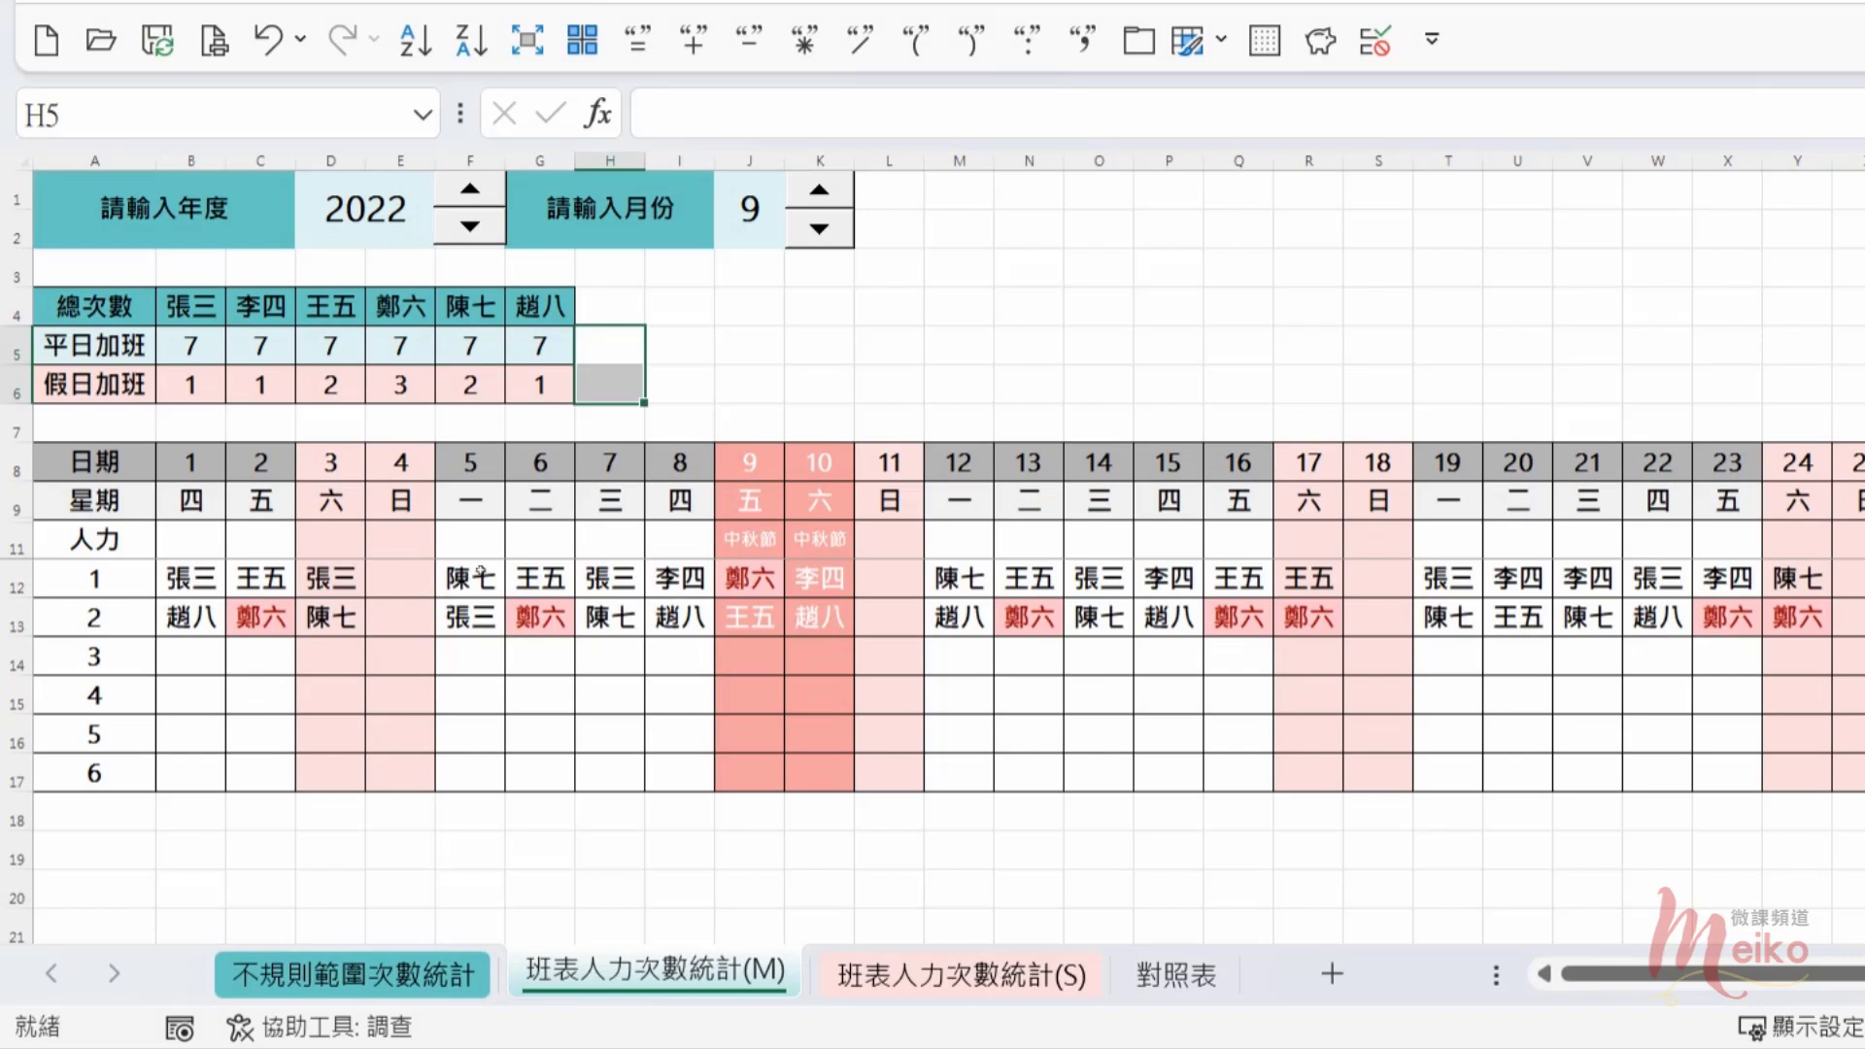
Step: Select the highlighted employee's weekday shifts together in C13, G13, N13, Q13, X13, AB13 and AE13 to check the weekday overtime count
{"action": "left_click", "coordinate": [396, 291]}
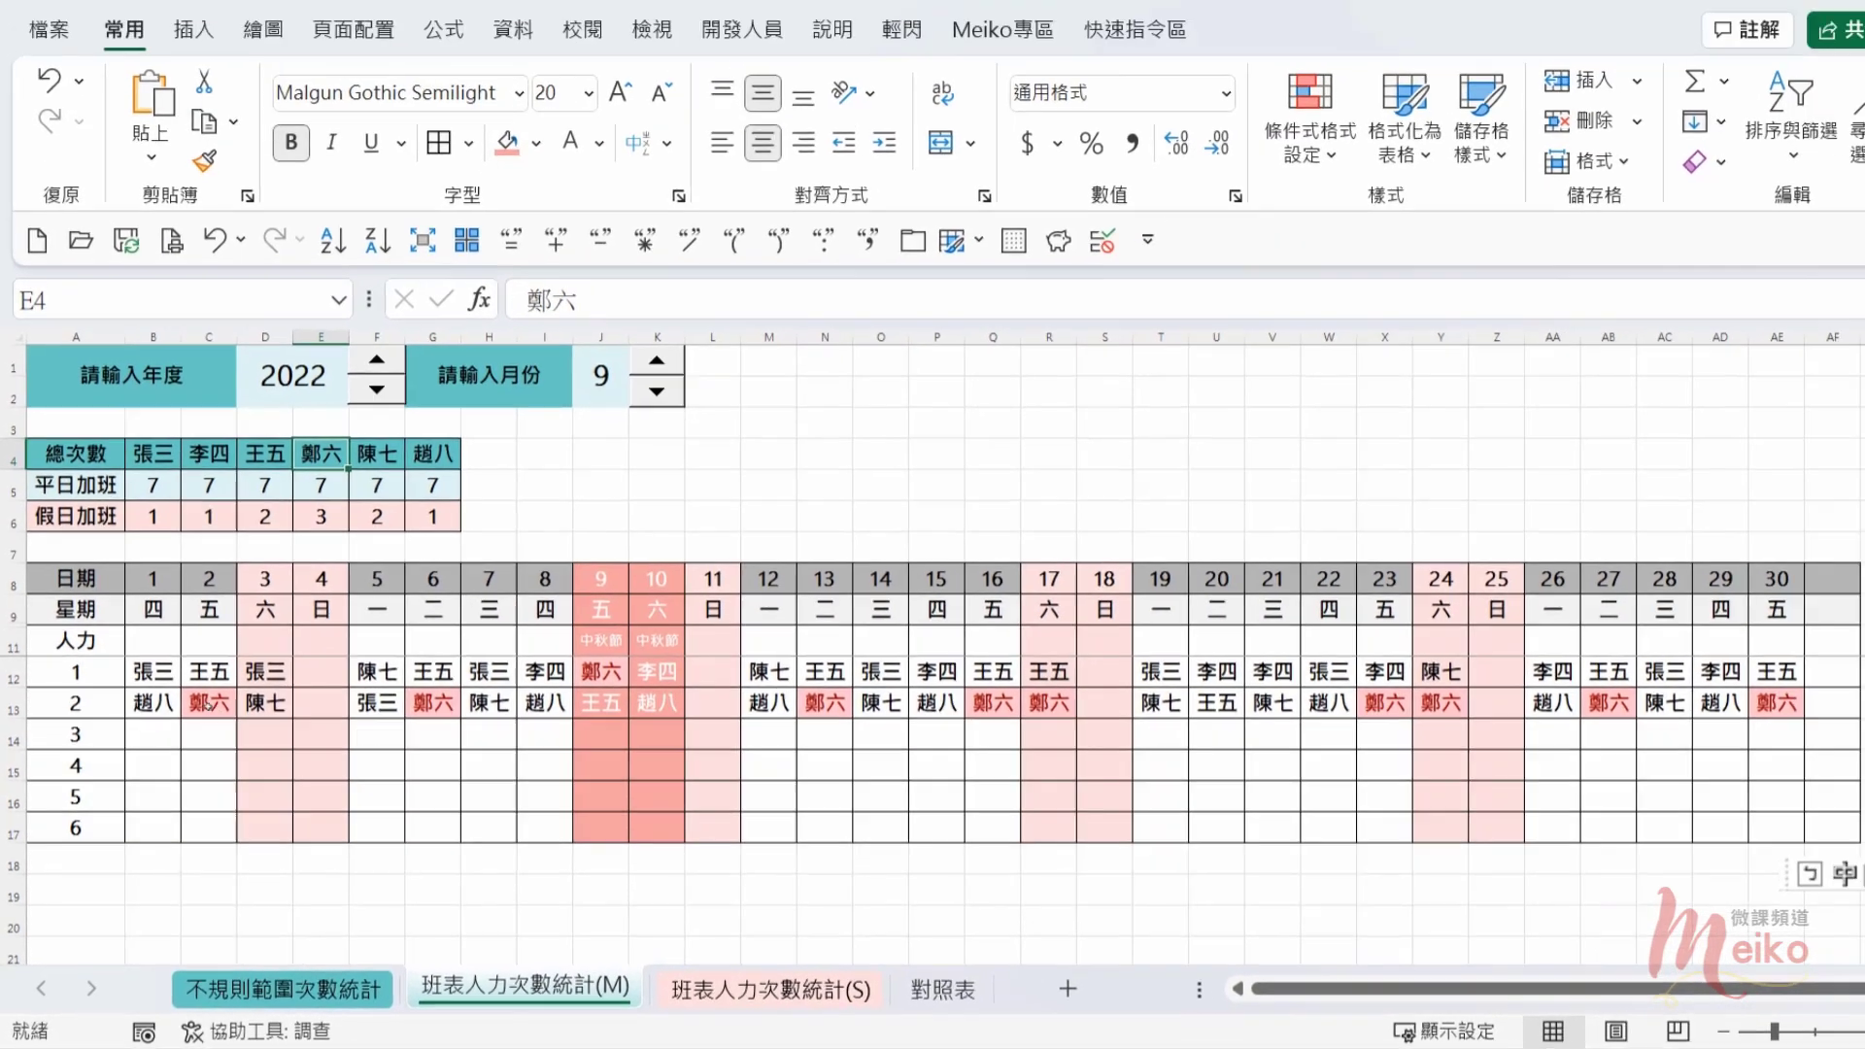
{"action": "left_click", "coordinate": [244, 645]}
{"action": "left_click", "coordinate": [505, 645], "text": "ctrl"}
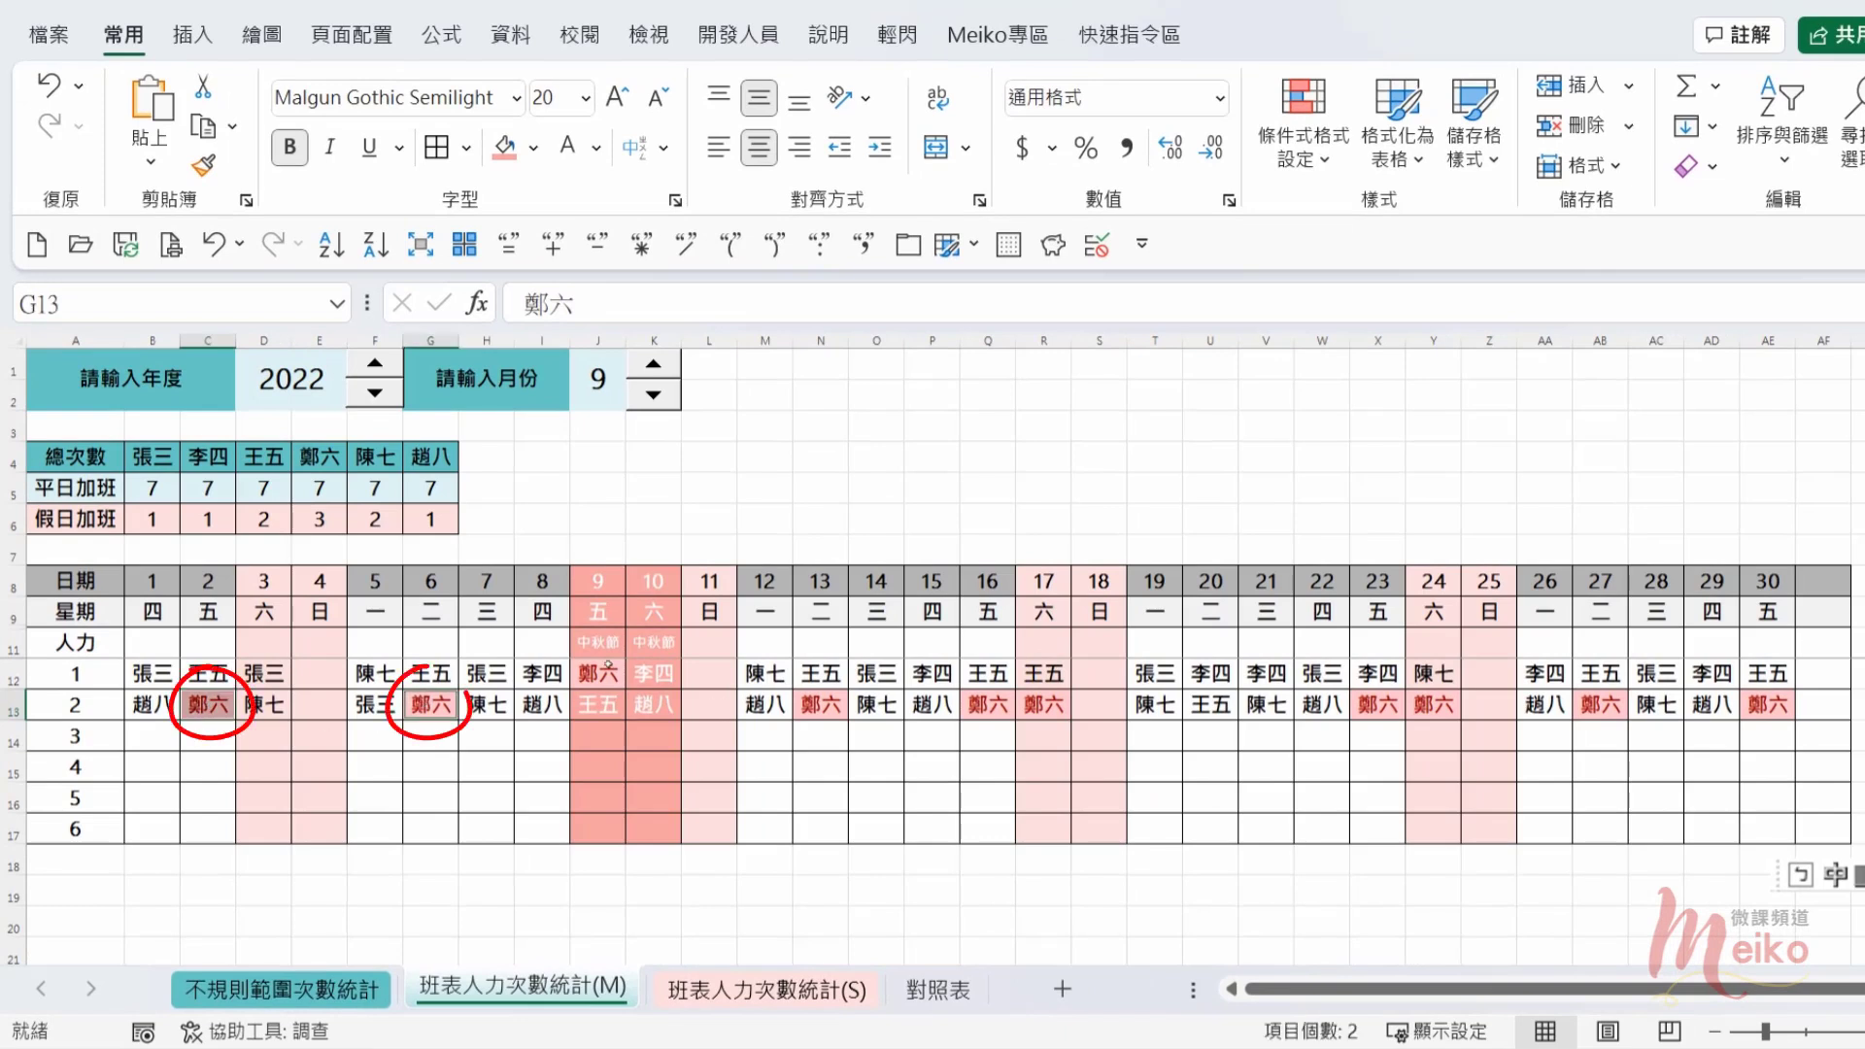
{"action": "left_click", "coordinate": [821, 704], "text": "ctrl"}
{"action": "left_click", "coordinate": [988, 704], "text": "ctrl"}
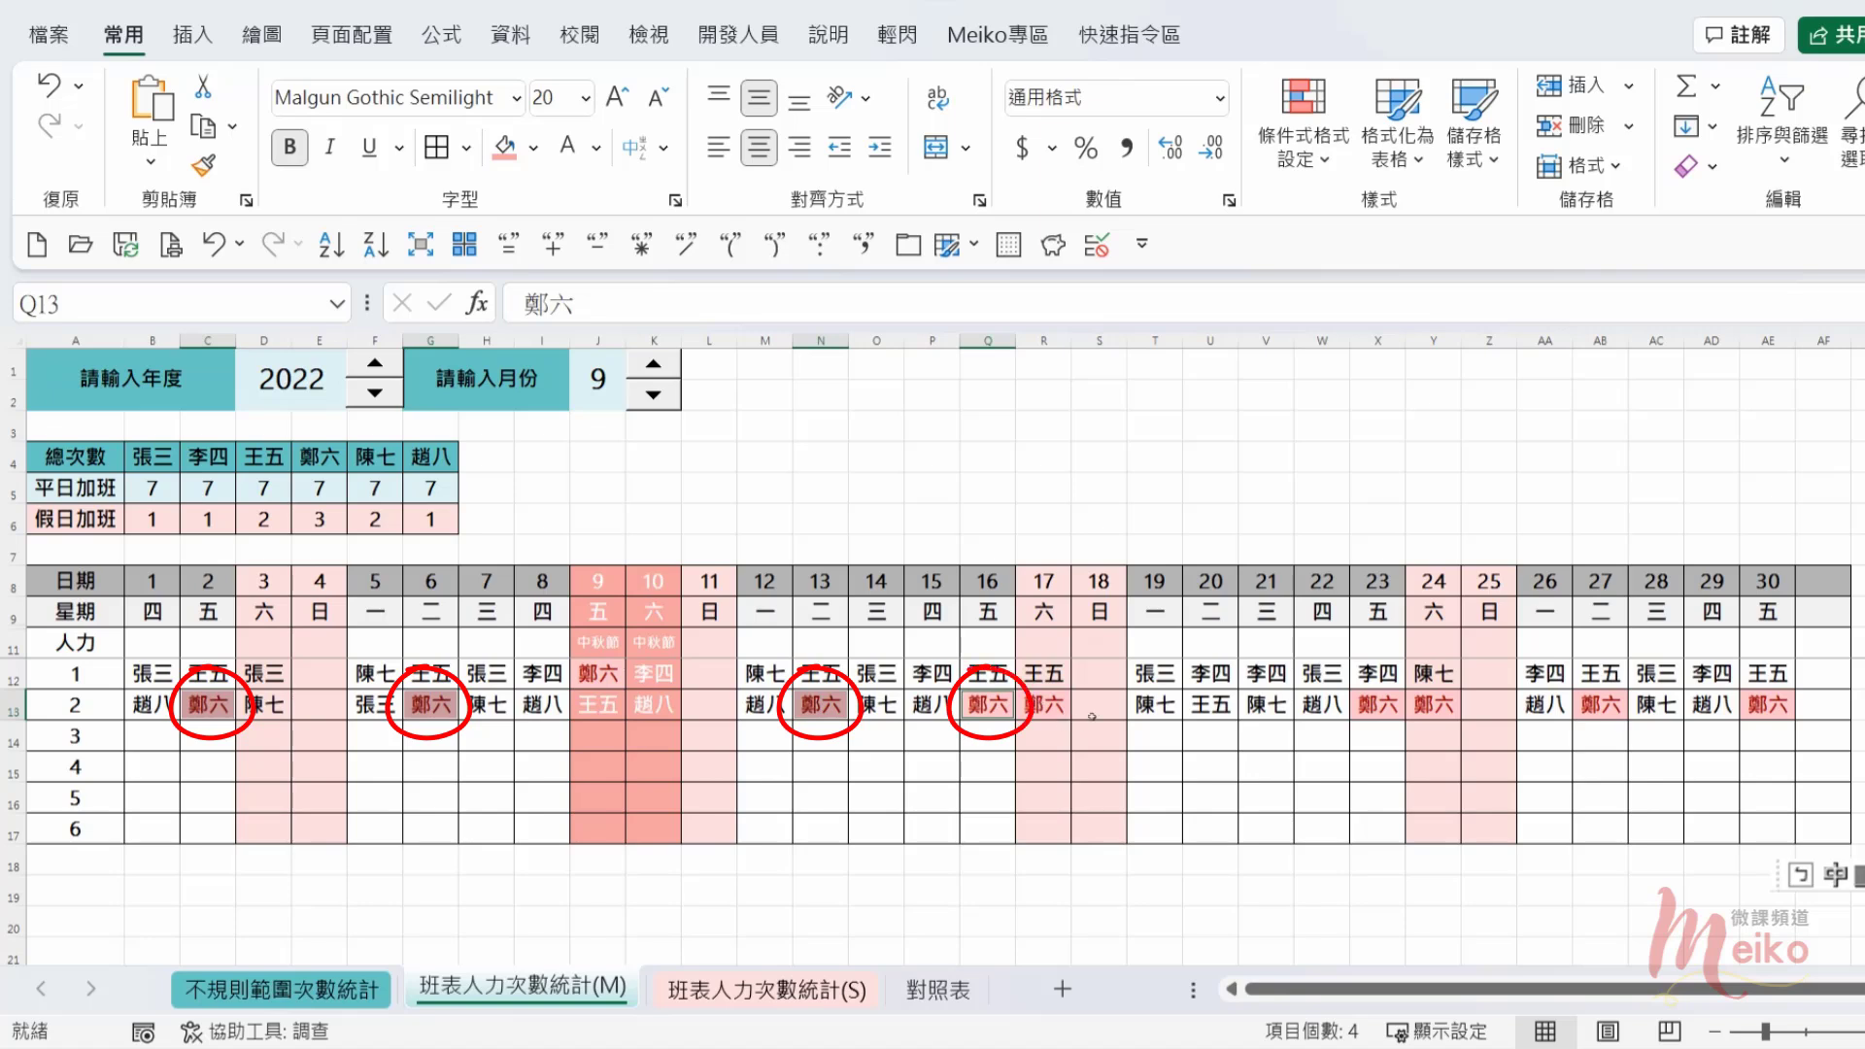
{"action": "left_click", "coordinate": [1377, 704], "text": "ctrl"}
{"action": "left_click", "coordinate": [1599, 704], "text": "ctrl"}
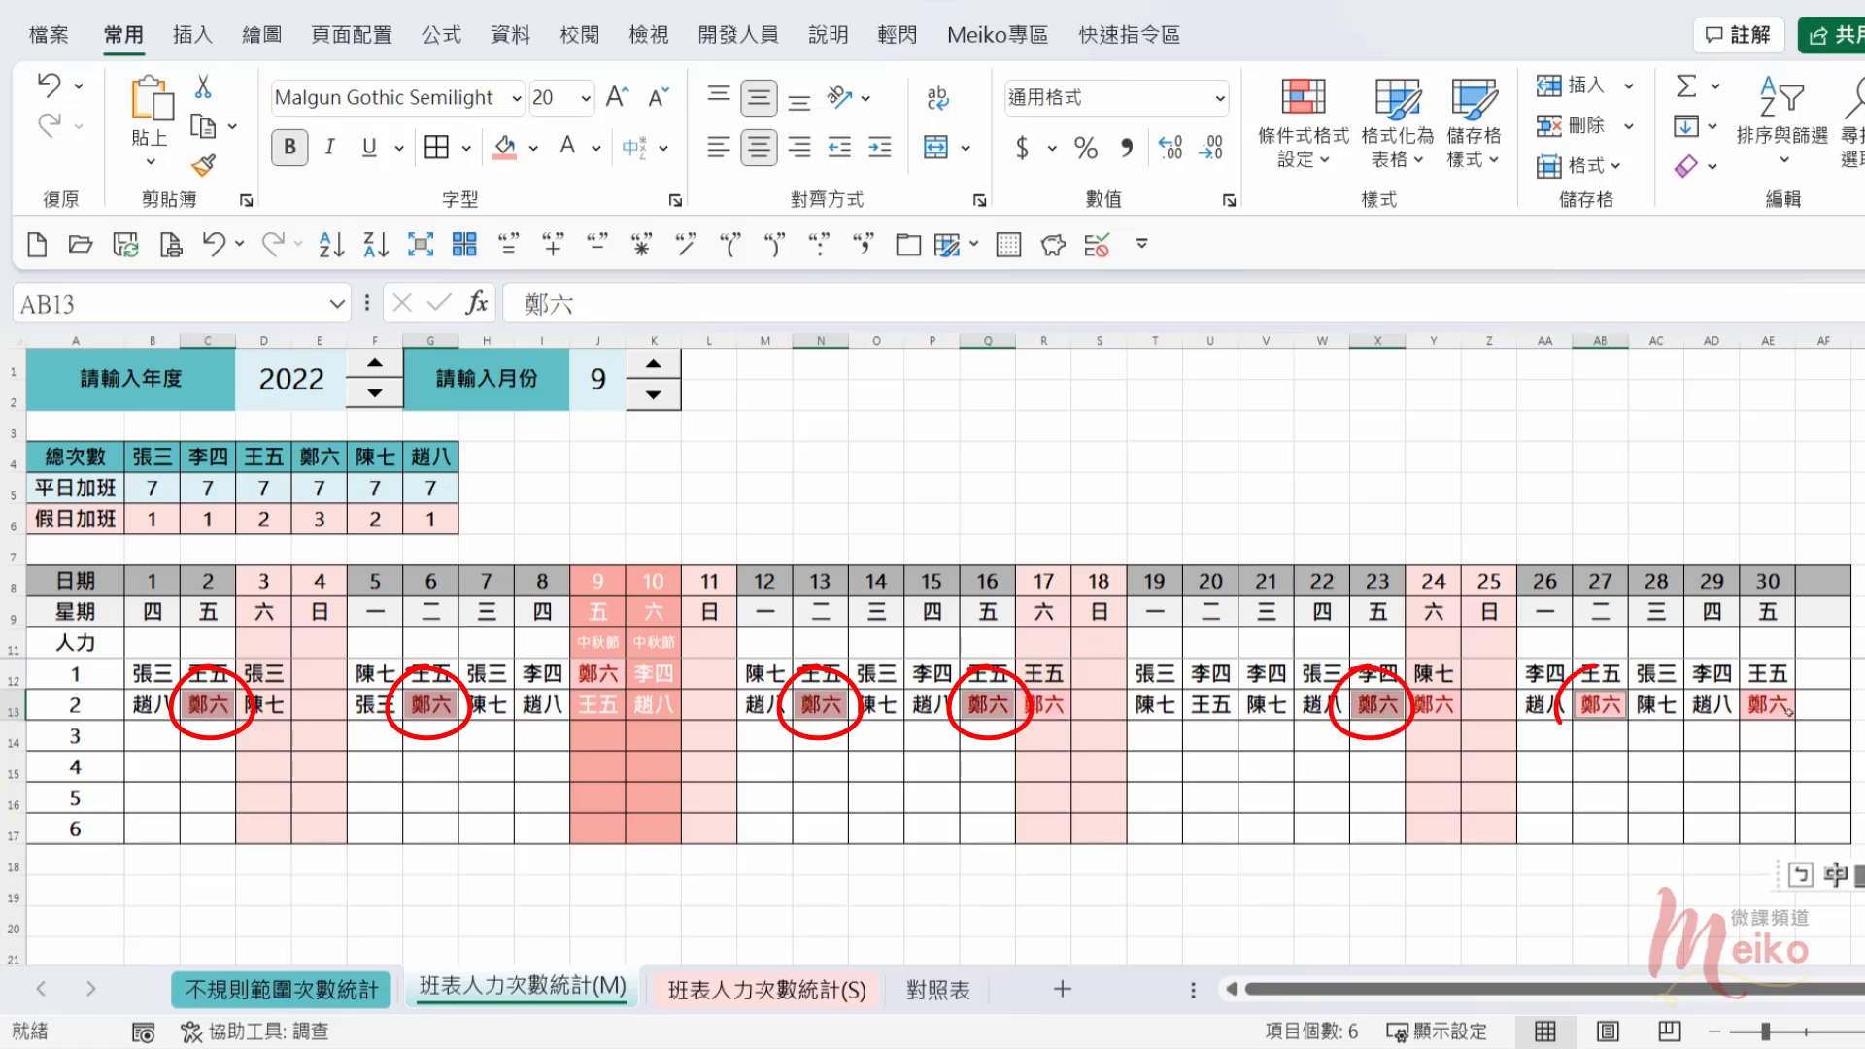
{"action": "left_click", "coordinate": [1768, 704], "text": "ctrl"}
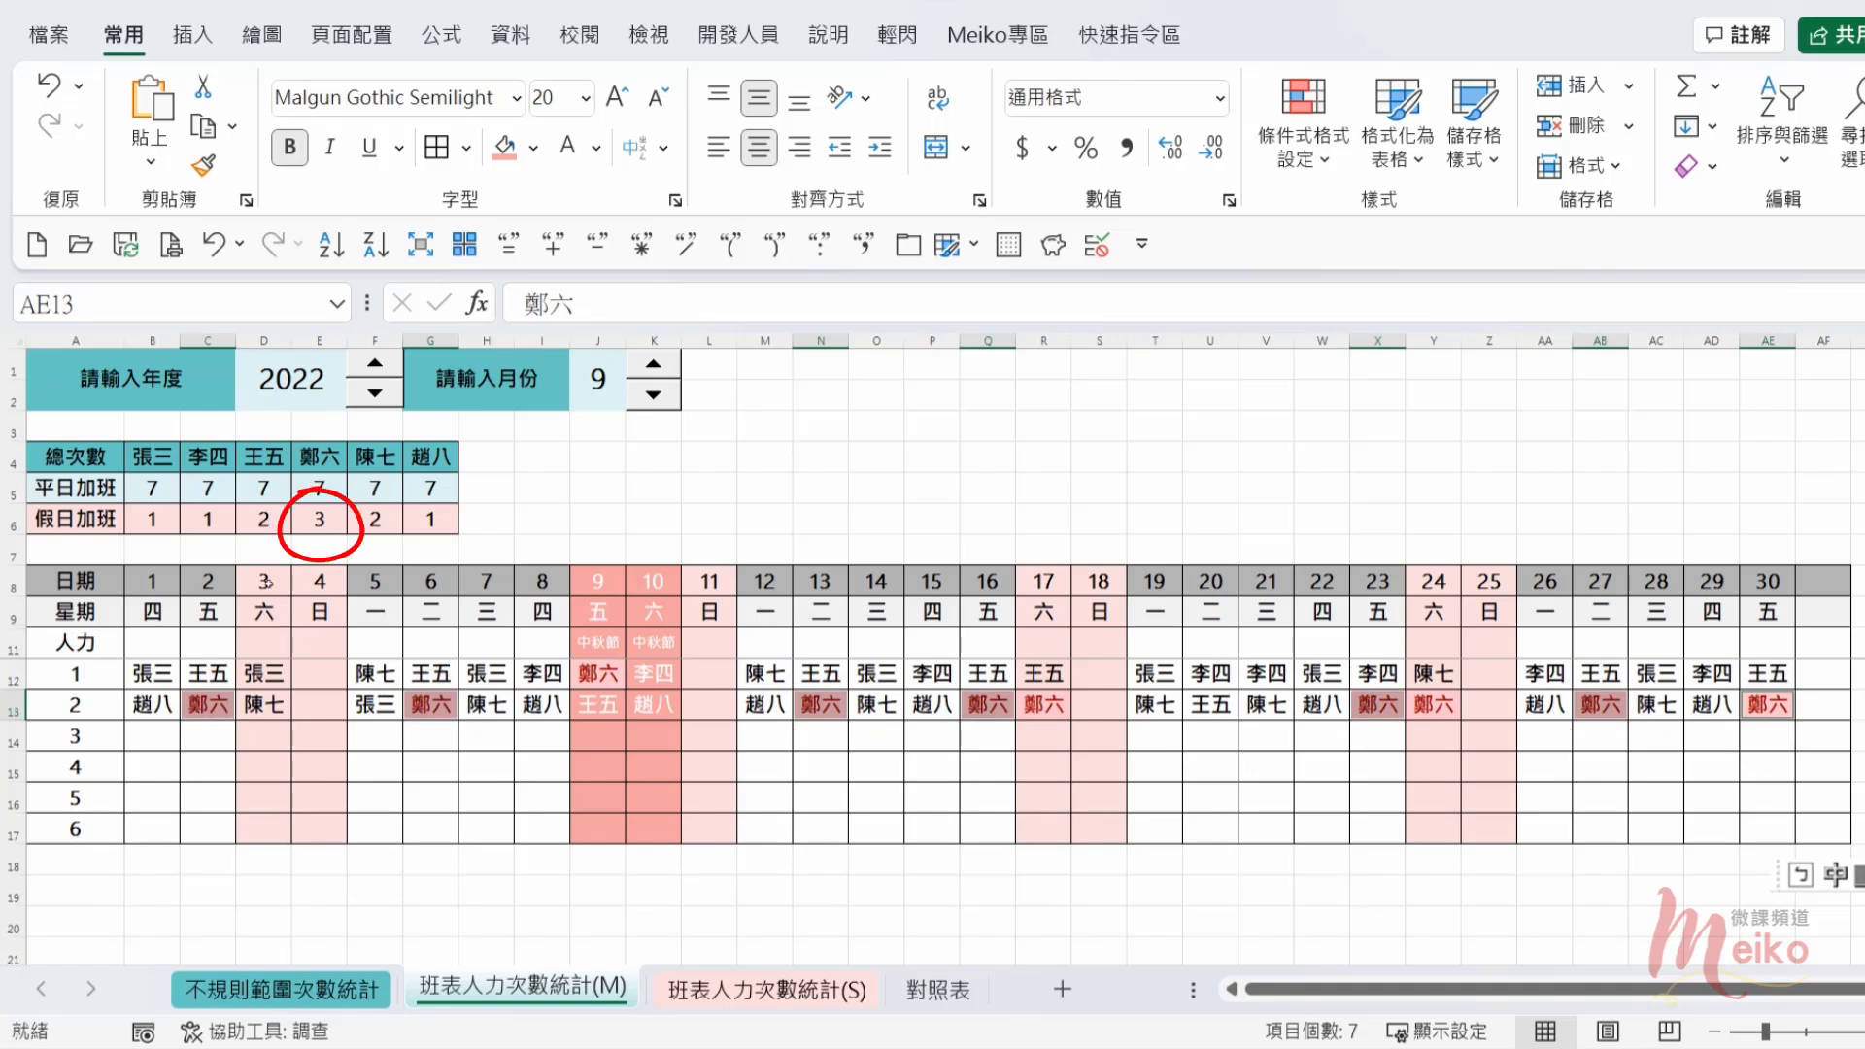
Step: Select the same employee's holiday shifts in J12, R13 and Y13 for checking, followed by the whole roster grid from B12
{"action": "left_click", "coordinate": [620, 680]}
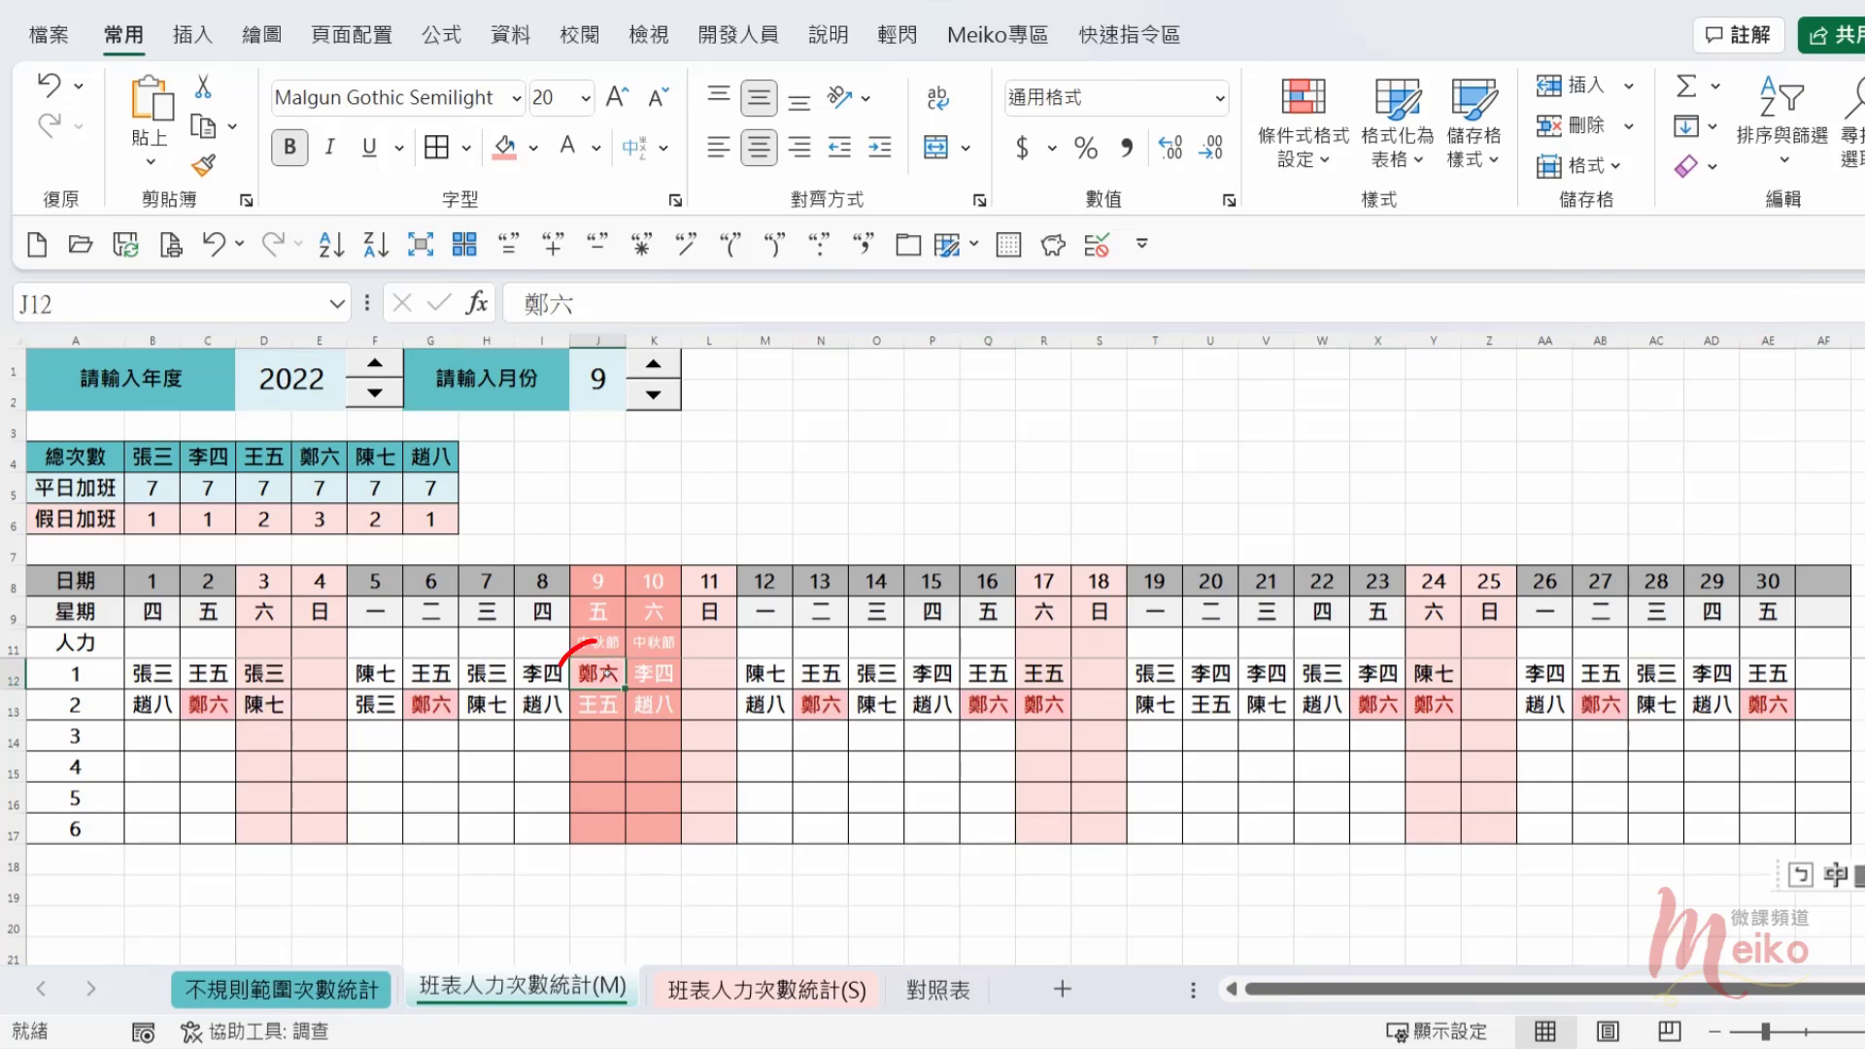
{"action": "left_click", "coordinate": [1043, 705], "text": "ctrl"}
{"action": "left_click", "coordinate": [1433, 704], "text": "ctrl"}
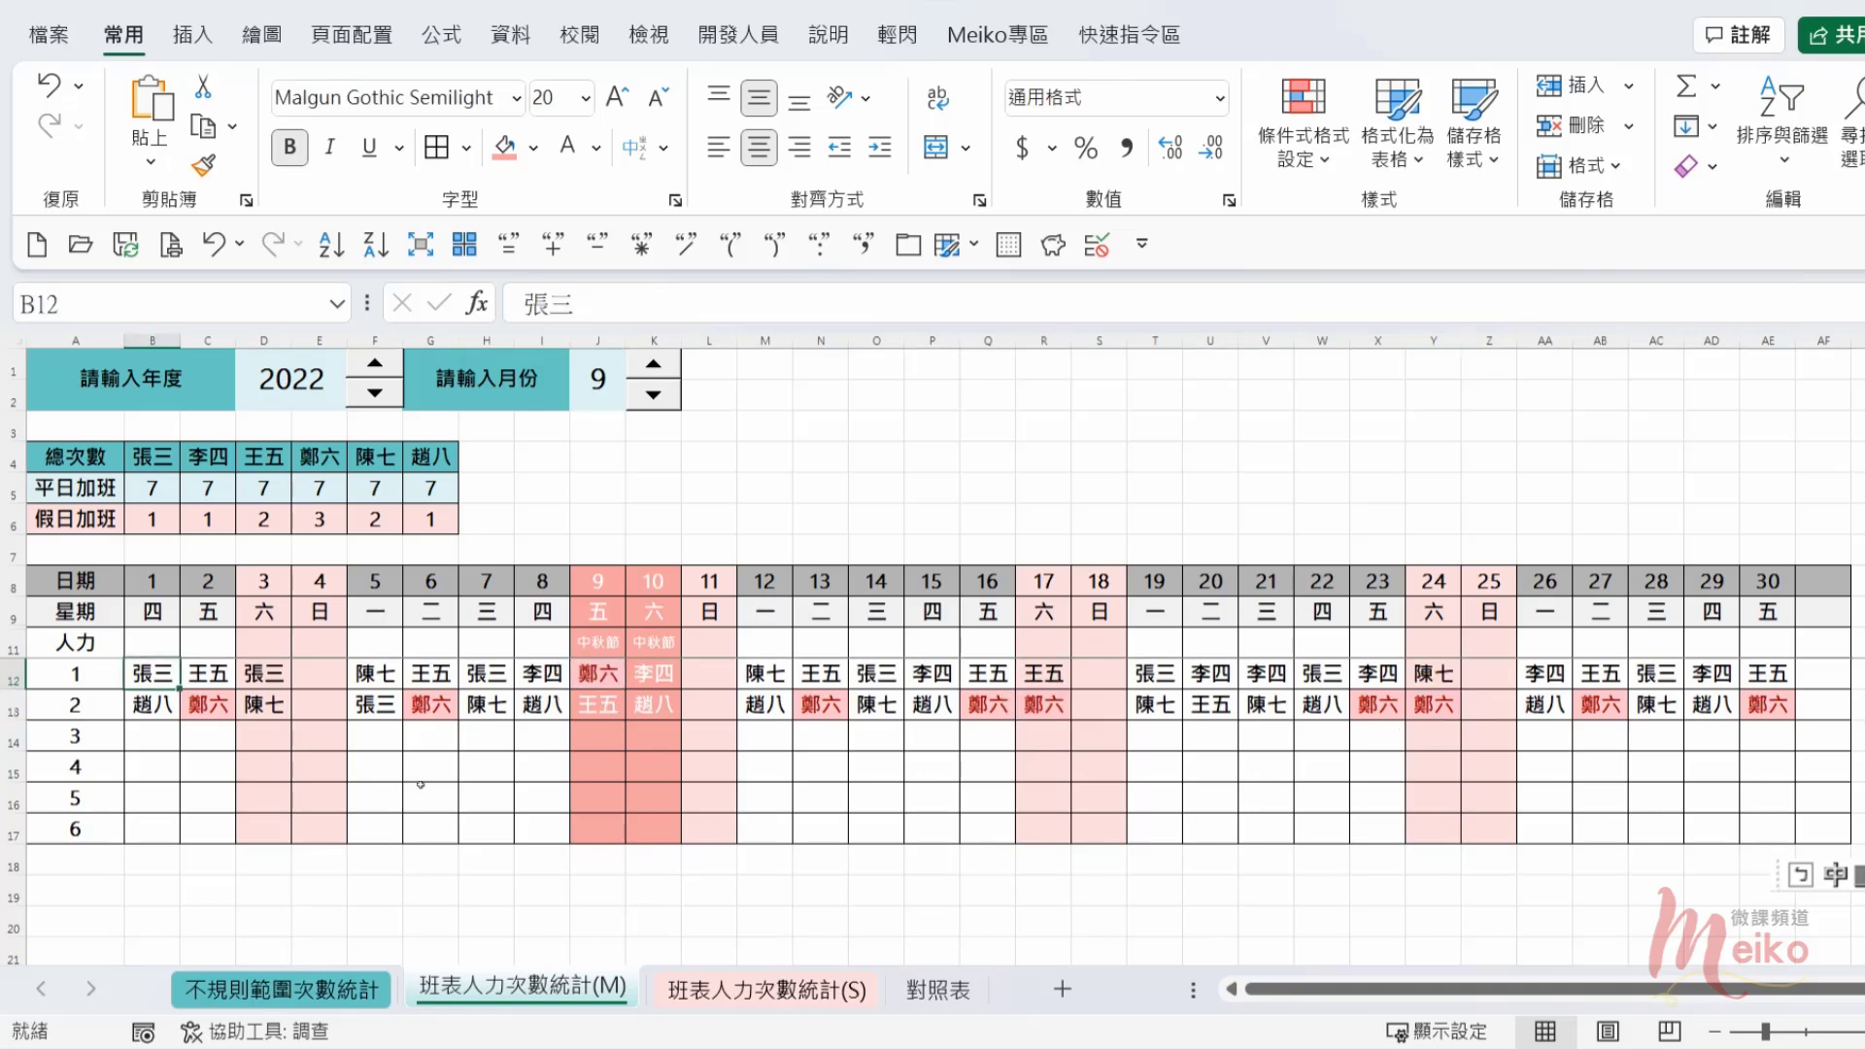
{"action": "left_click", "coordinate": [1807, 829], "text": "shift"}
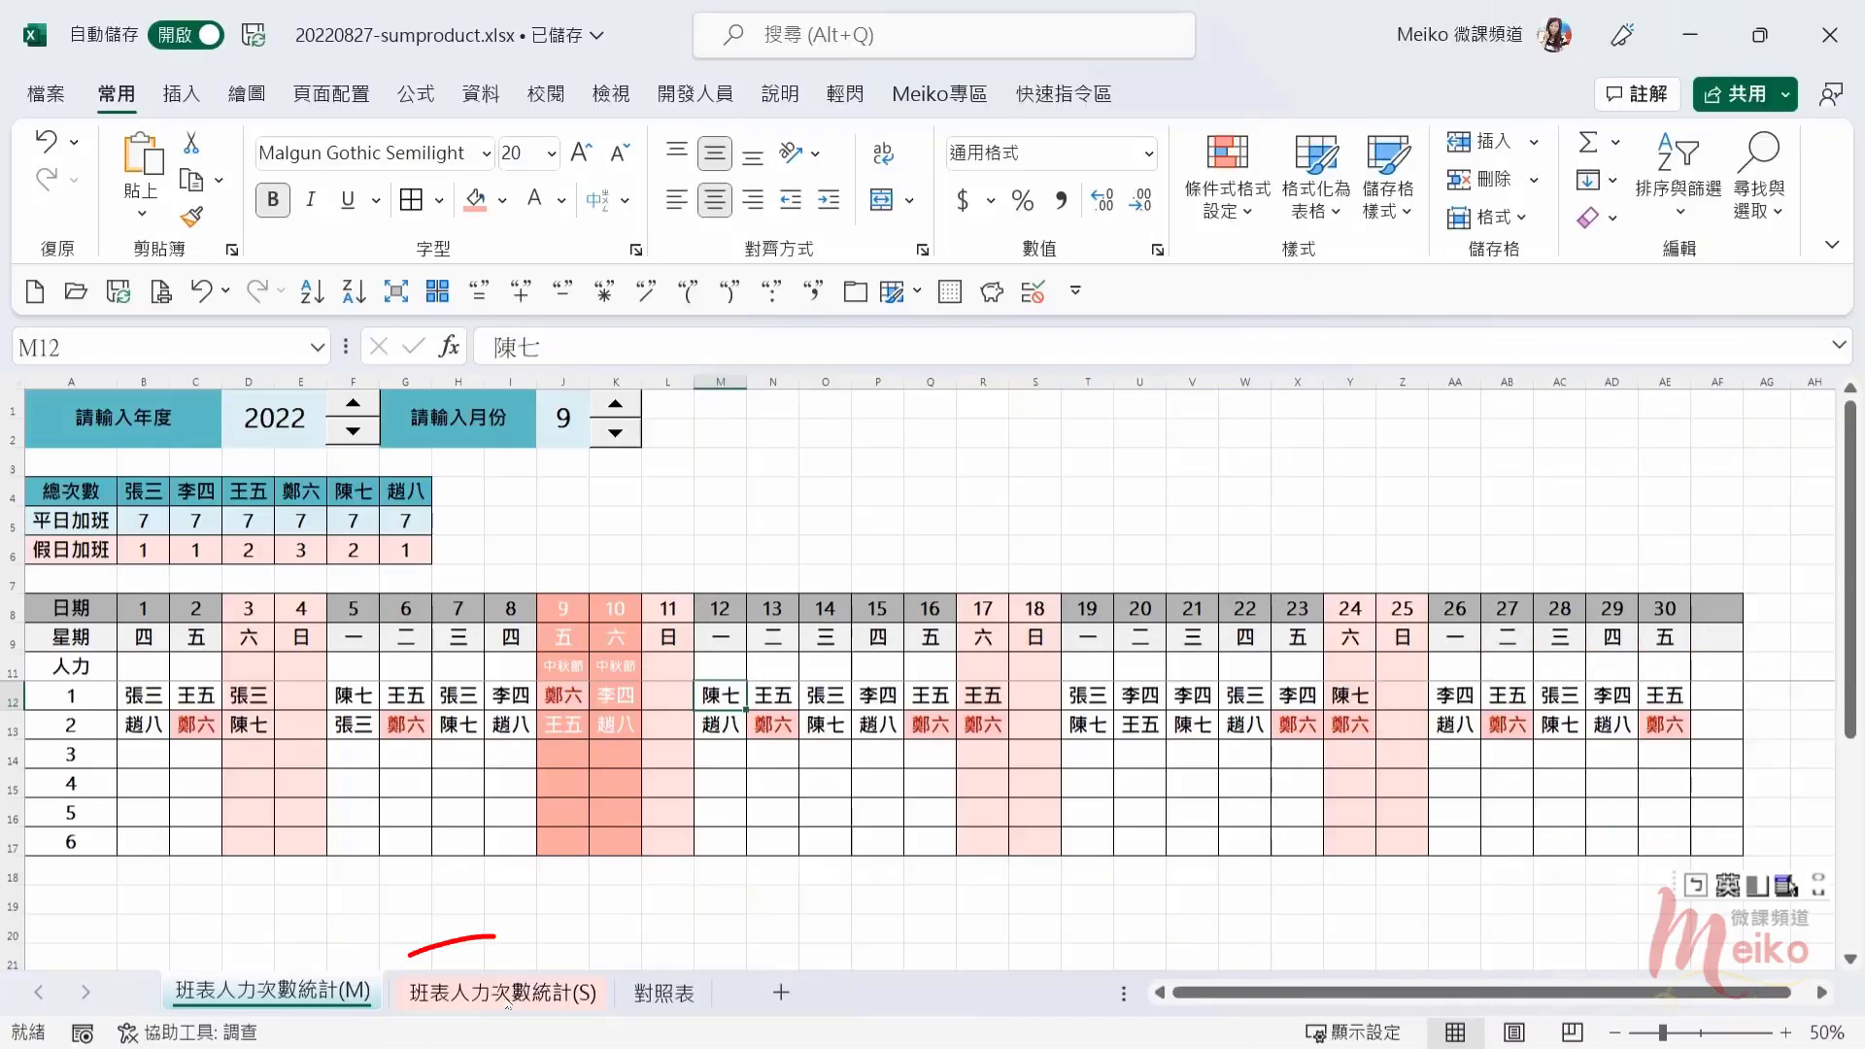
Step: Open the 班表人力次數統計(S) sheet and review the 平日 and 假日 codes in O1 and O2
{"action": "left_click", "coordinate": [505, 992]}
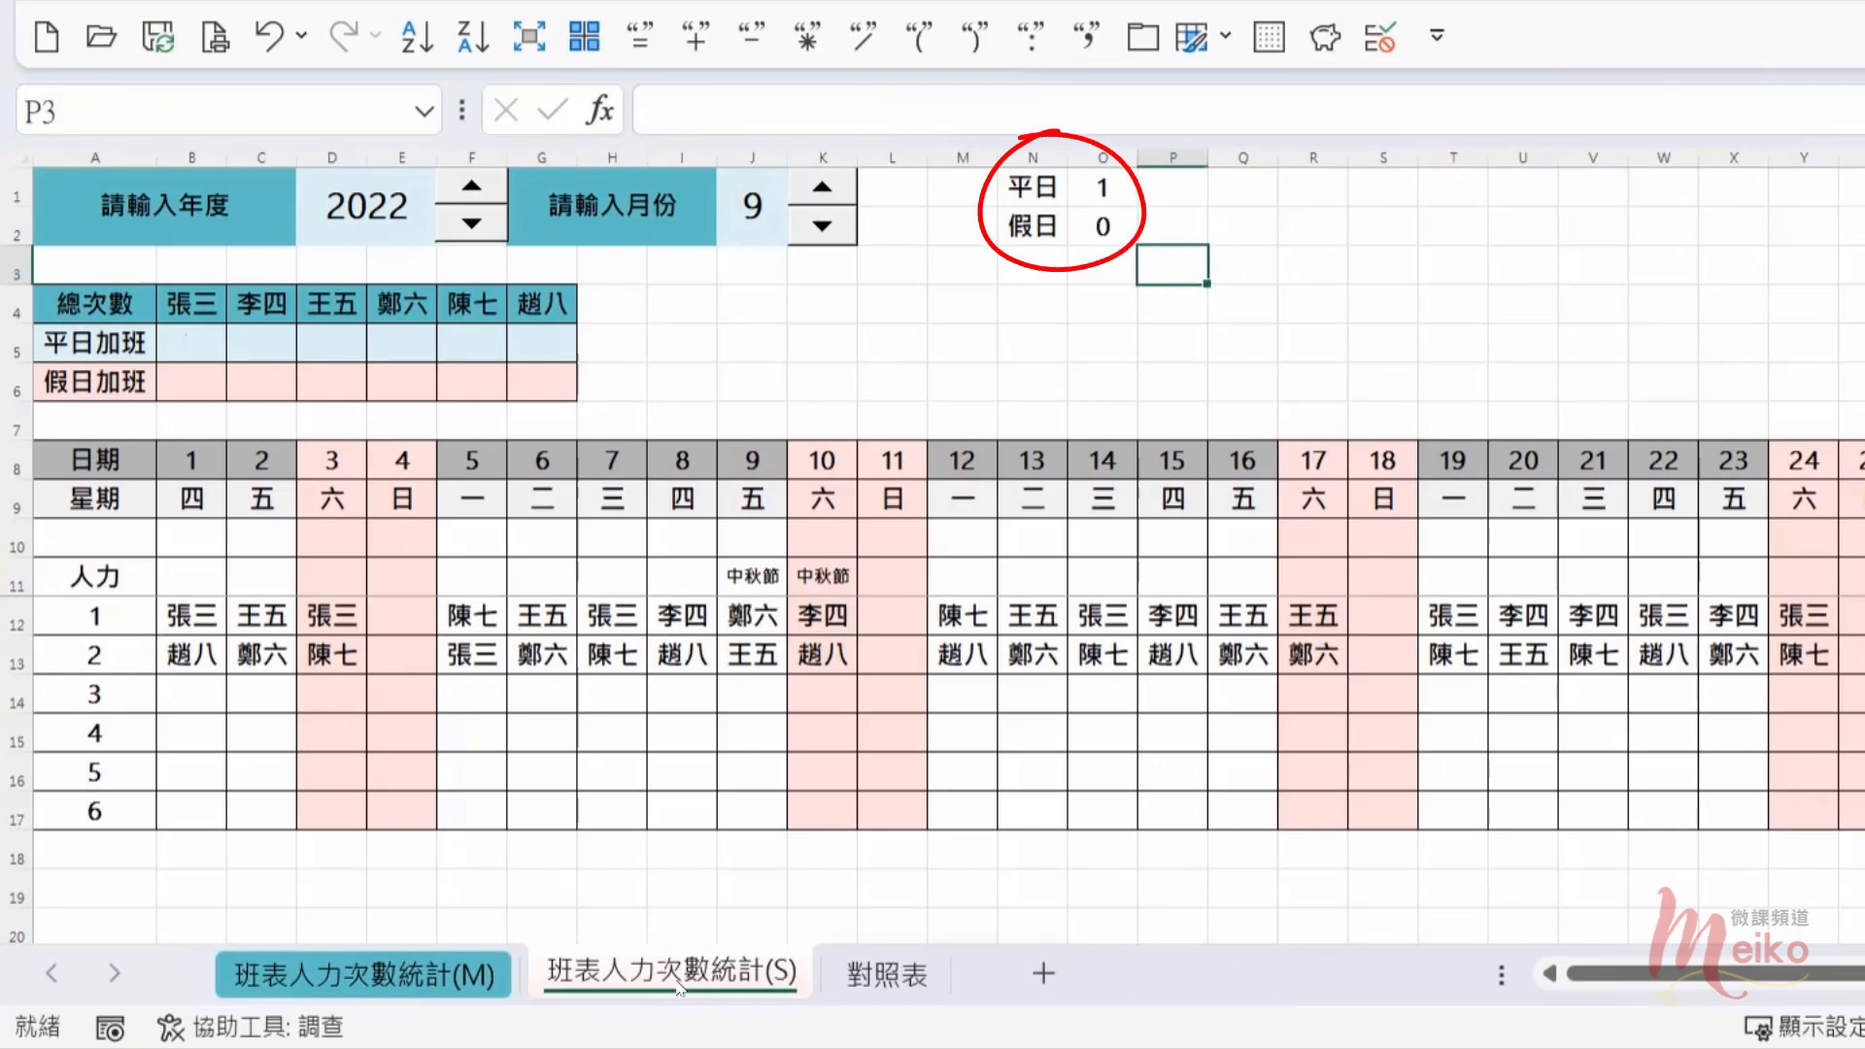
{"action": "left_click", "coordinate": [1098, 183]}
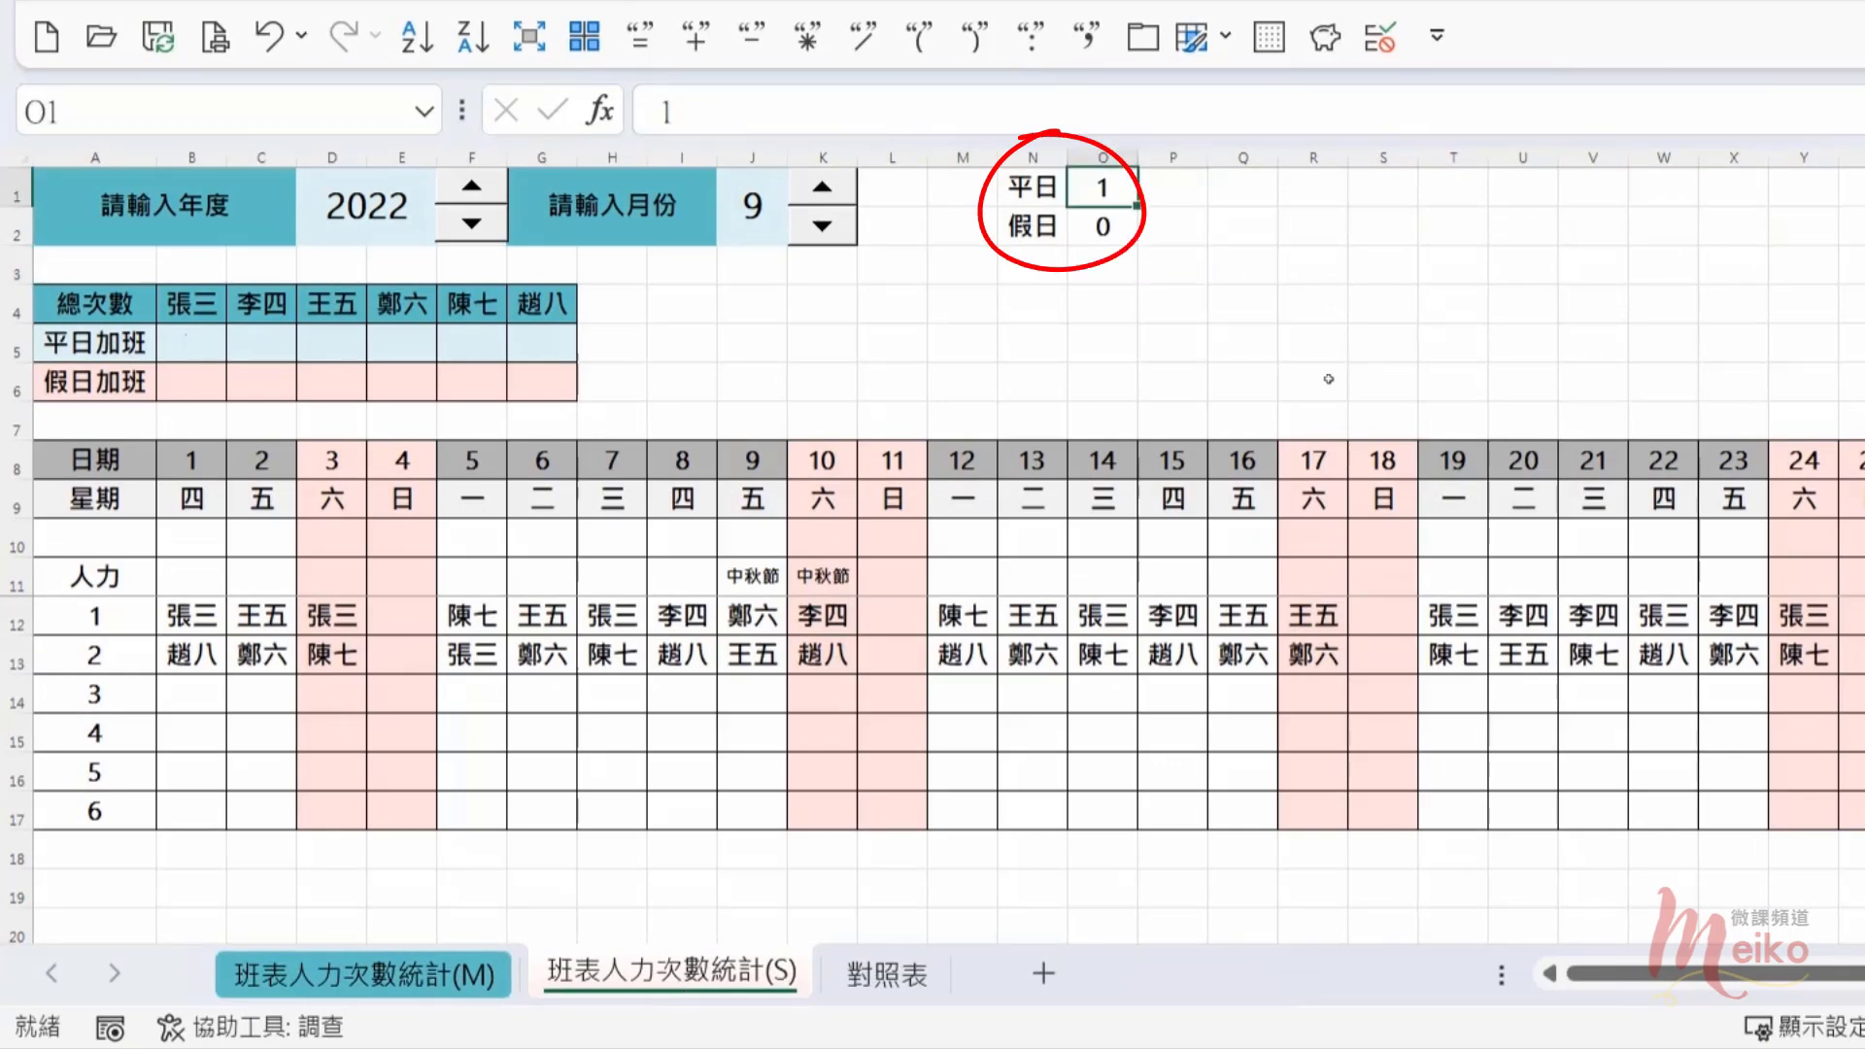
{"action": "left_click", "coordinate": [1117, 233]}
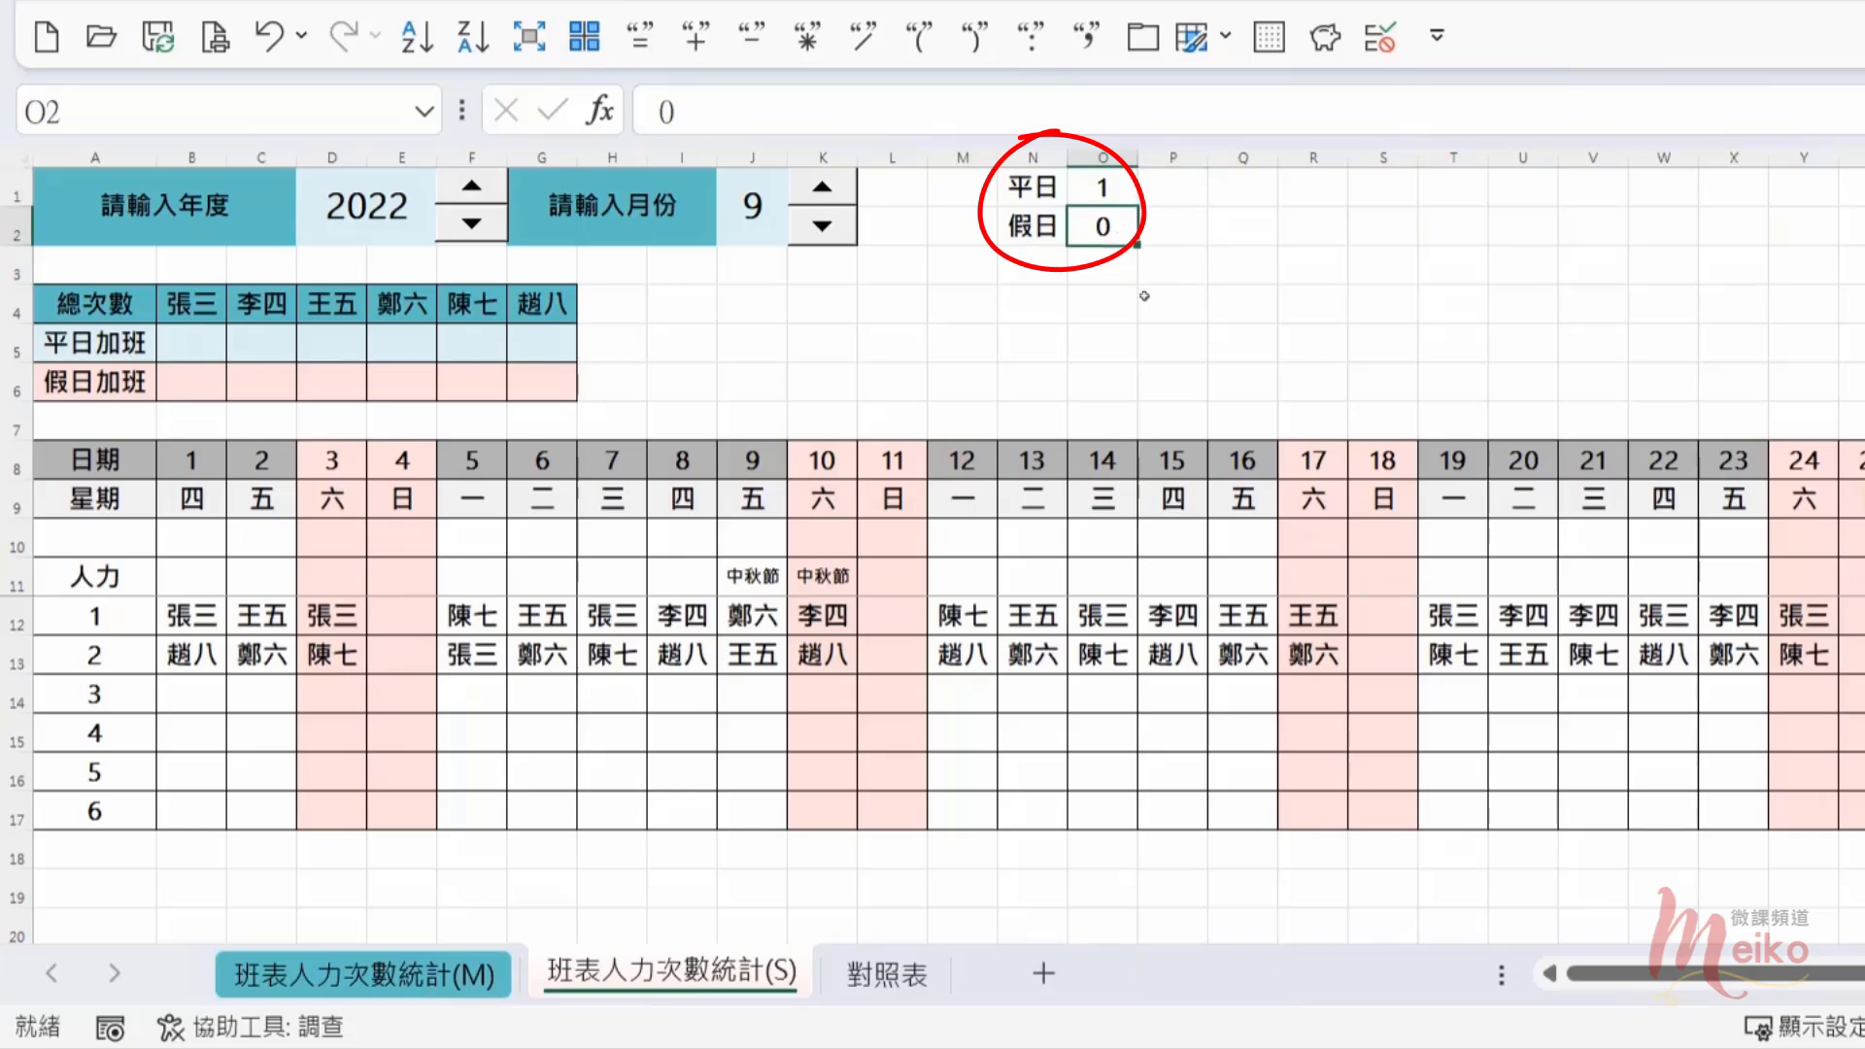
Step: Examine the 假期 and 補班日 dates with their codes in columns K and L of the 對照表 sheet
{"action": "left_click", "coordinate": [879, 973]}
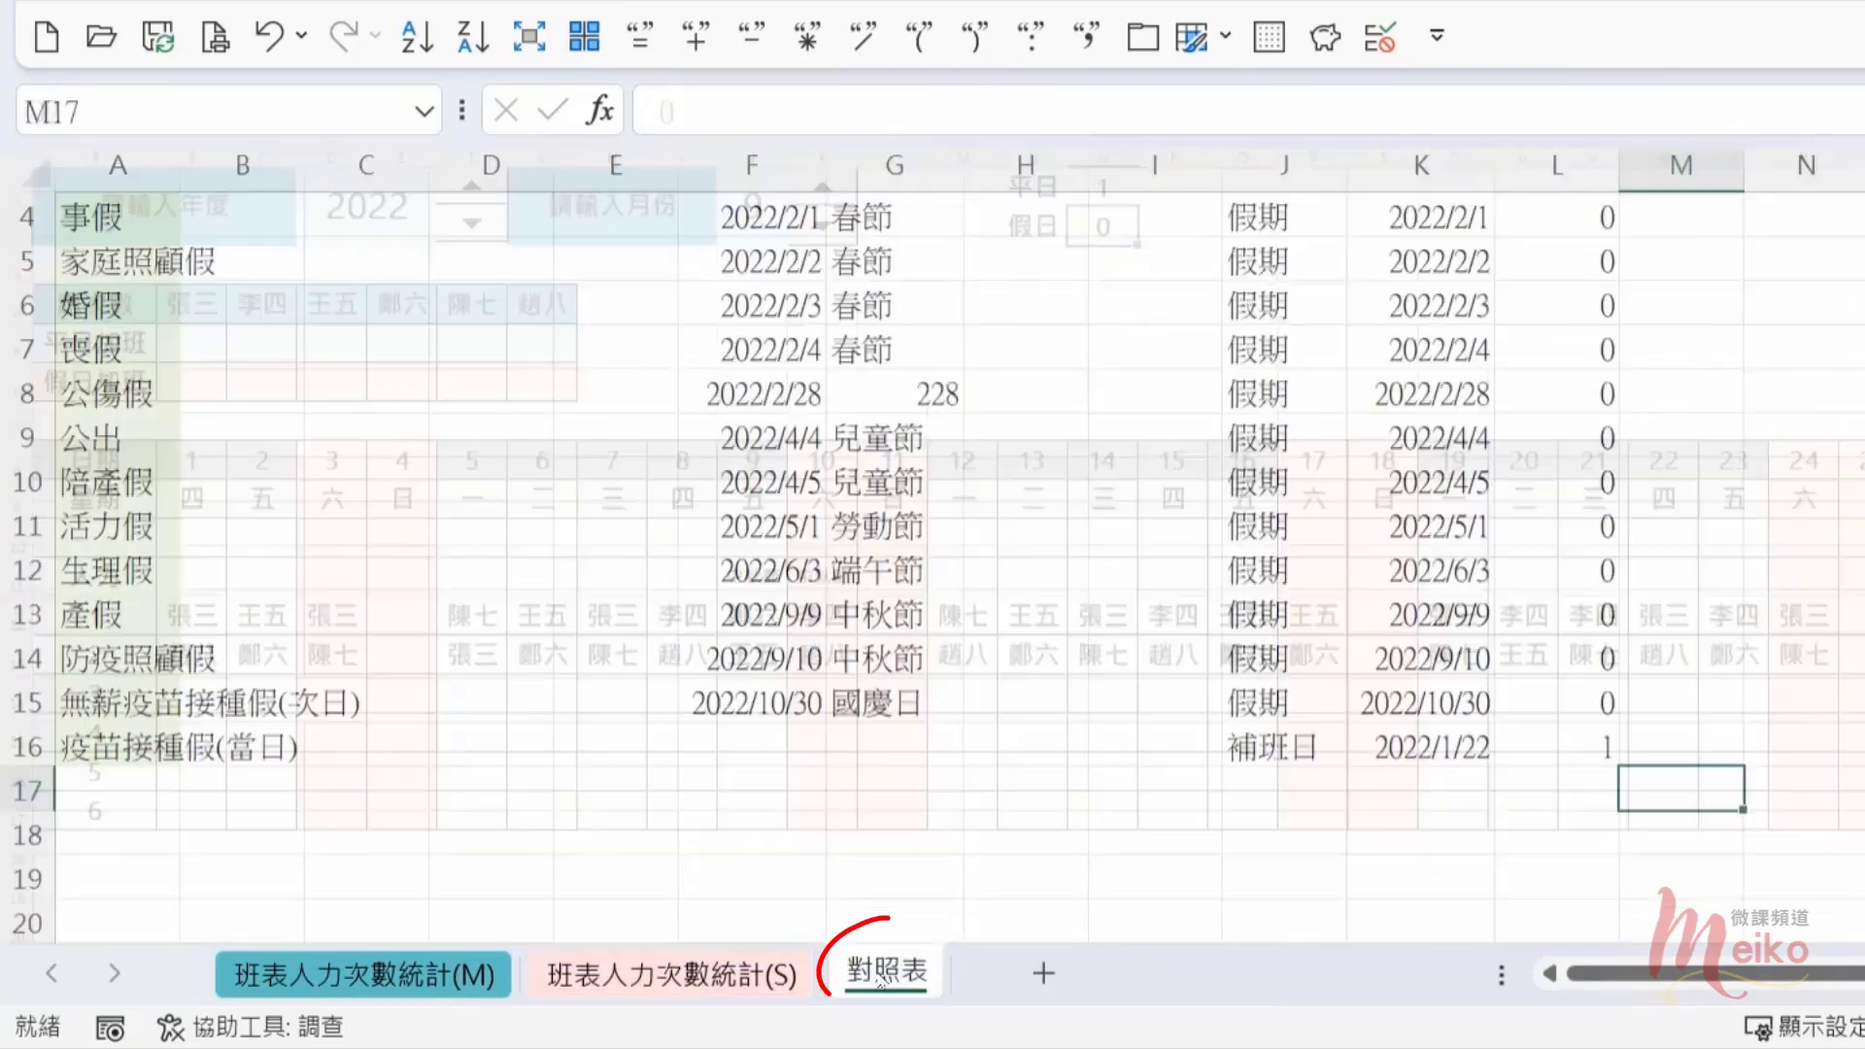
{"action": "scroll", "coordinate": [1564, 379], "scroll_direction": "up", "scroll_amount": 1}
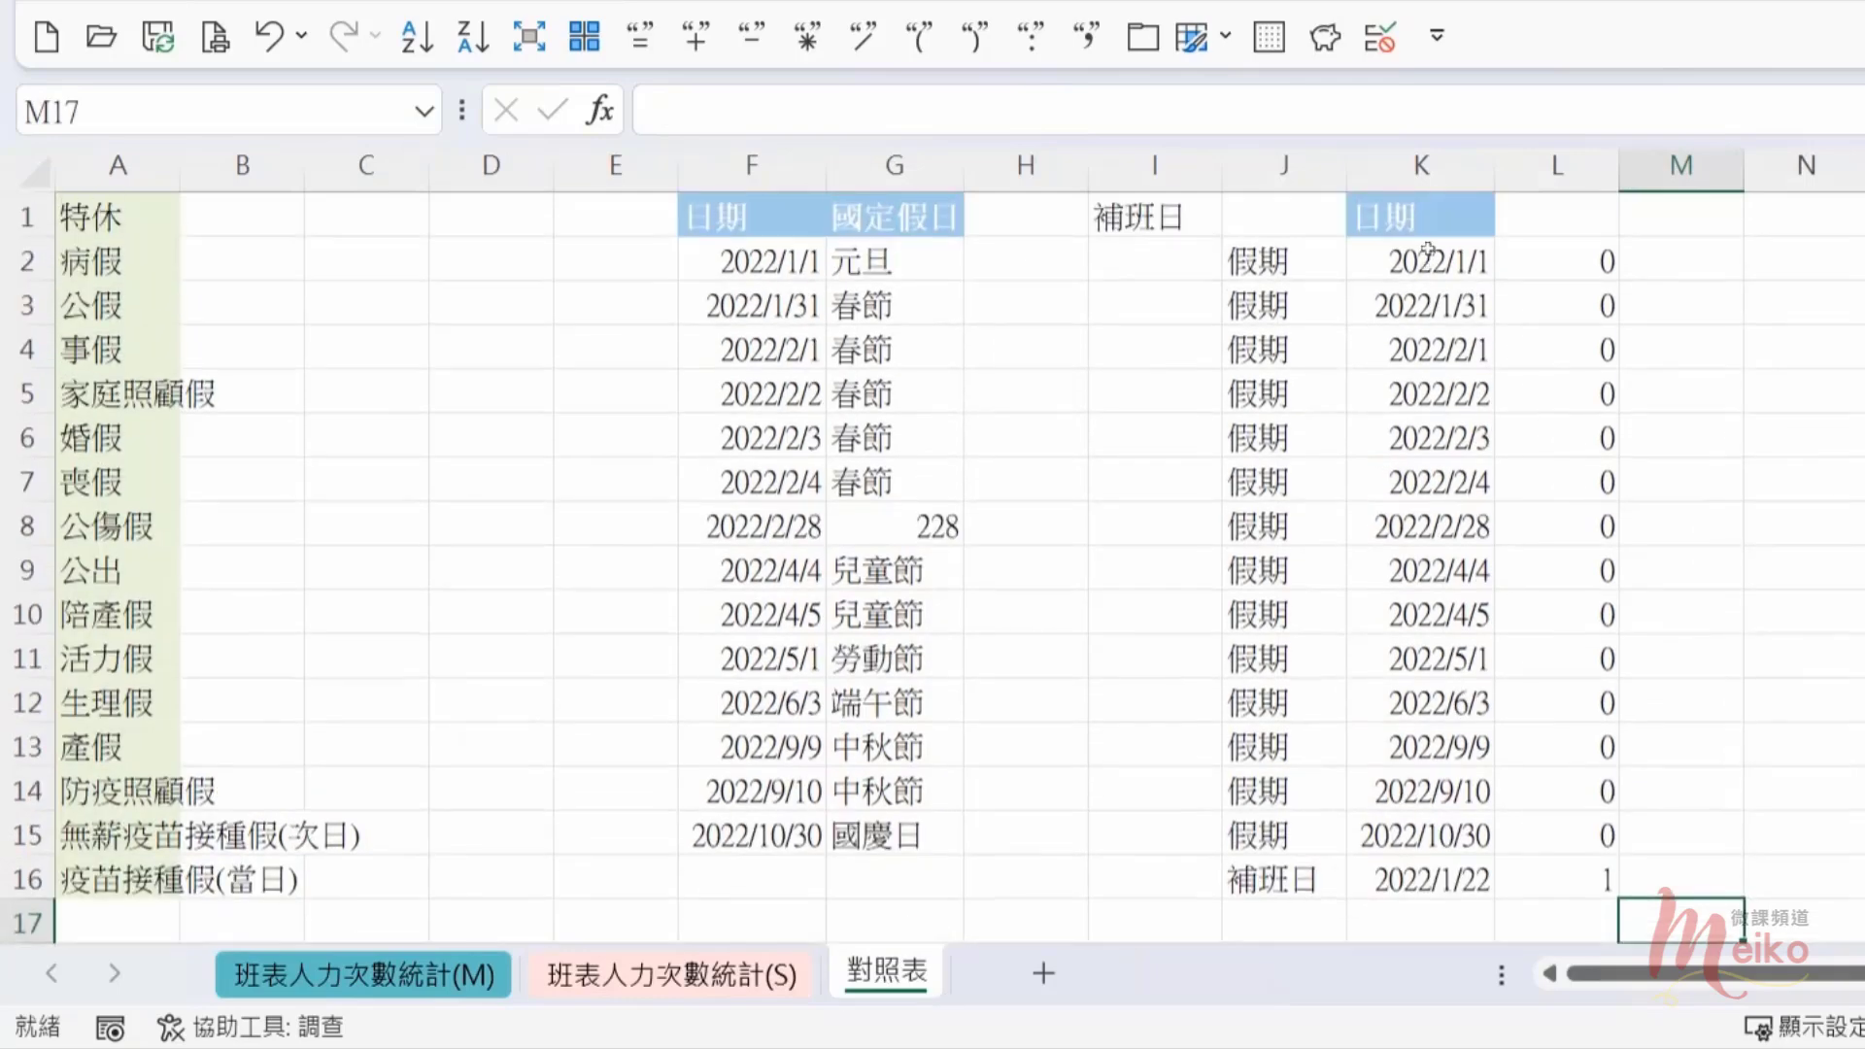
{"action": "left_click", "coordinate": [1433, 180]}
{"action": "left_click_drag", "start_coordinate": [1433, 261], "coordinate": [1413, 837]}
{"action": "left_click", "coordinate": [1567, 828]}
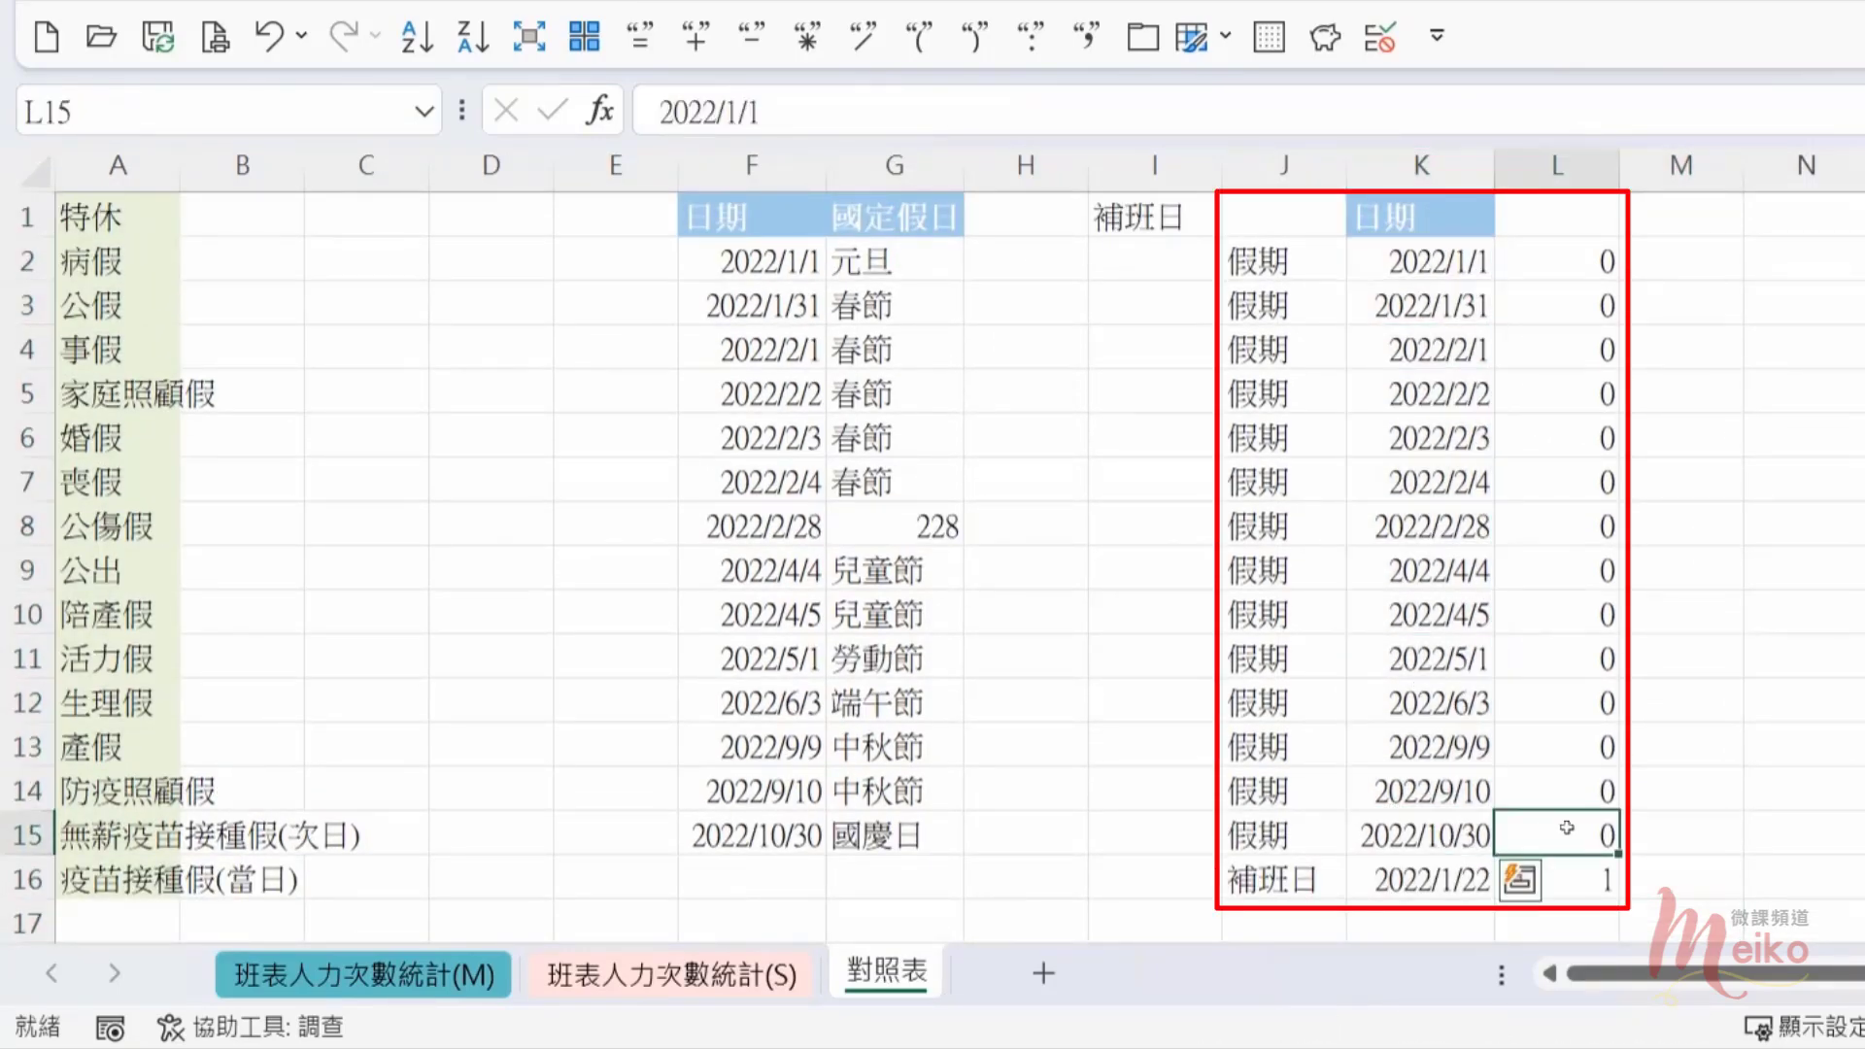
{"action": "left_click", "coordinate": [1422, 879]}
{"action": "left_click", "coordinate": [1522, 880]}
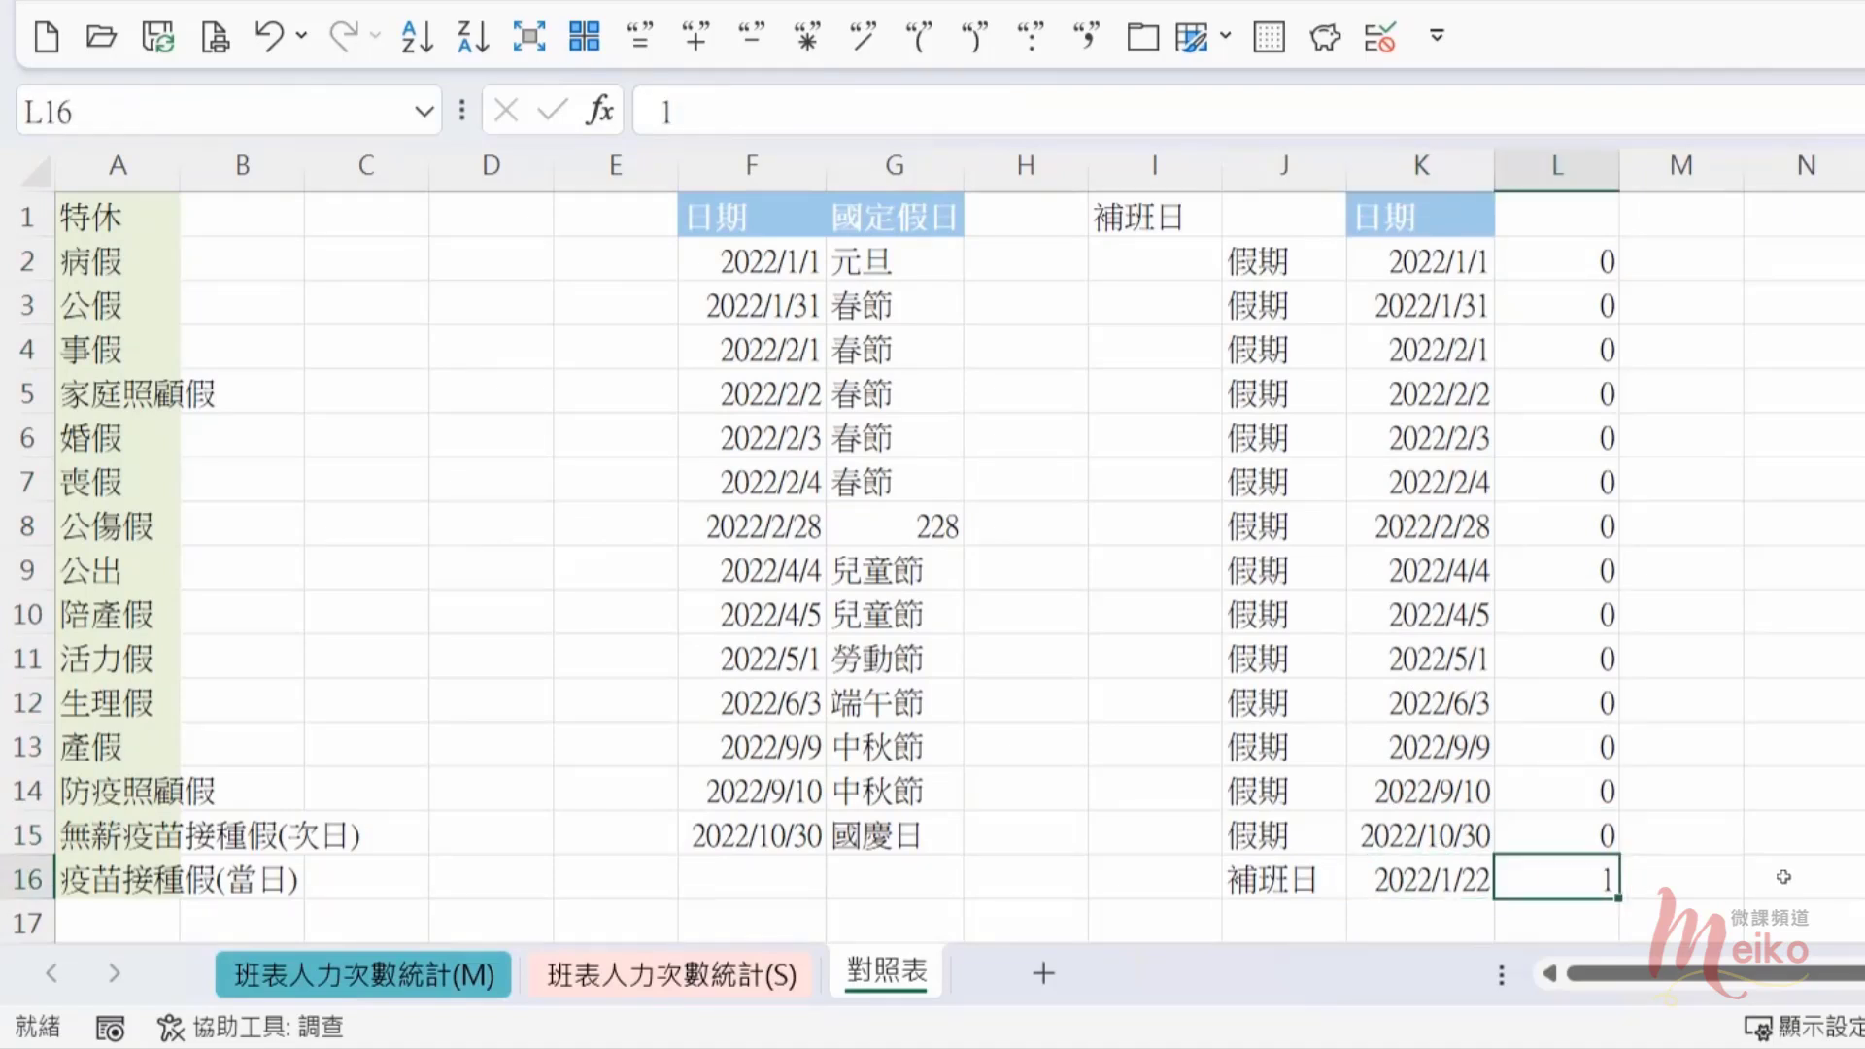
Step: Inspect the date formula in B8 of 班表人力次數統計(S) while moving the month two back and returning it to 9
{"action": "left_click", "coordinate": [670, 974]}
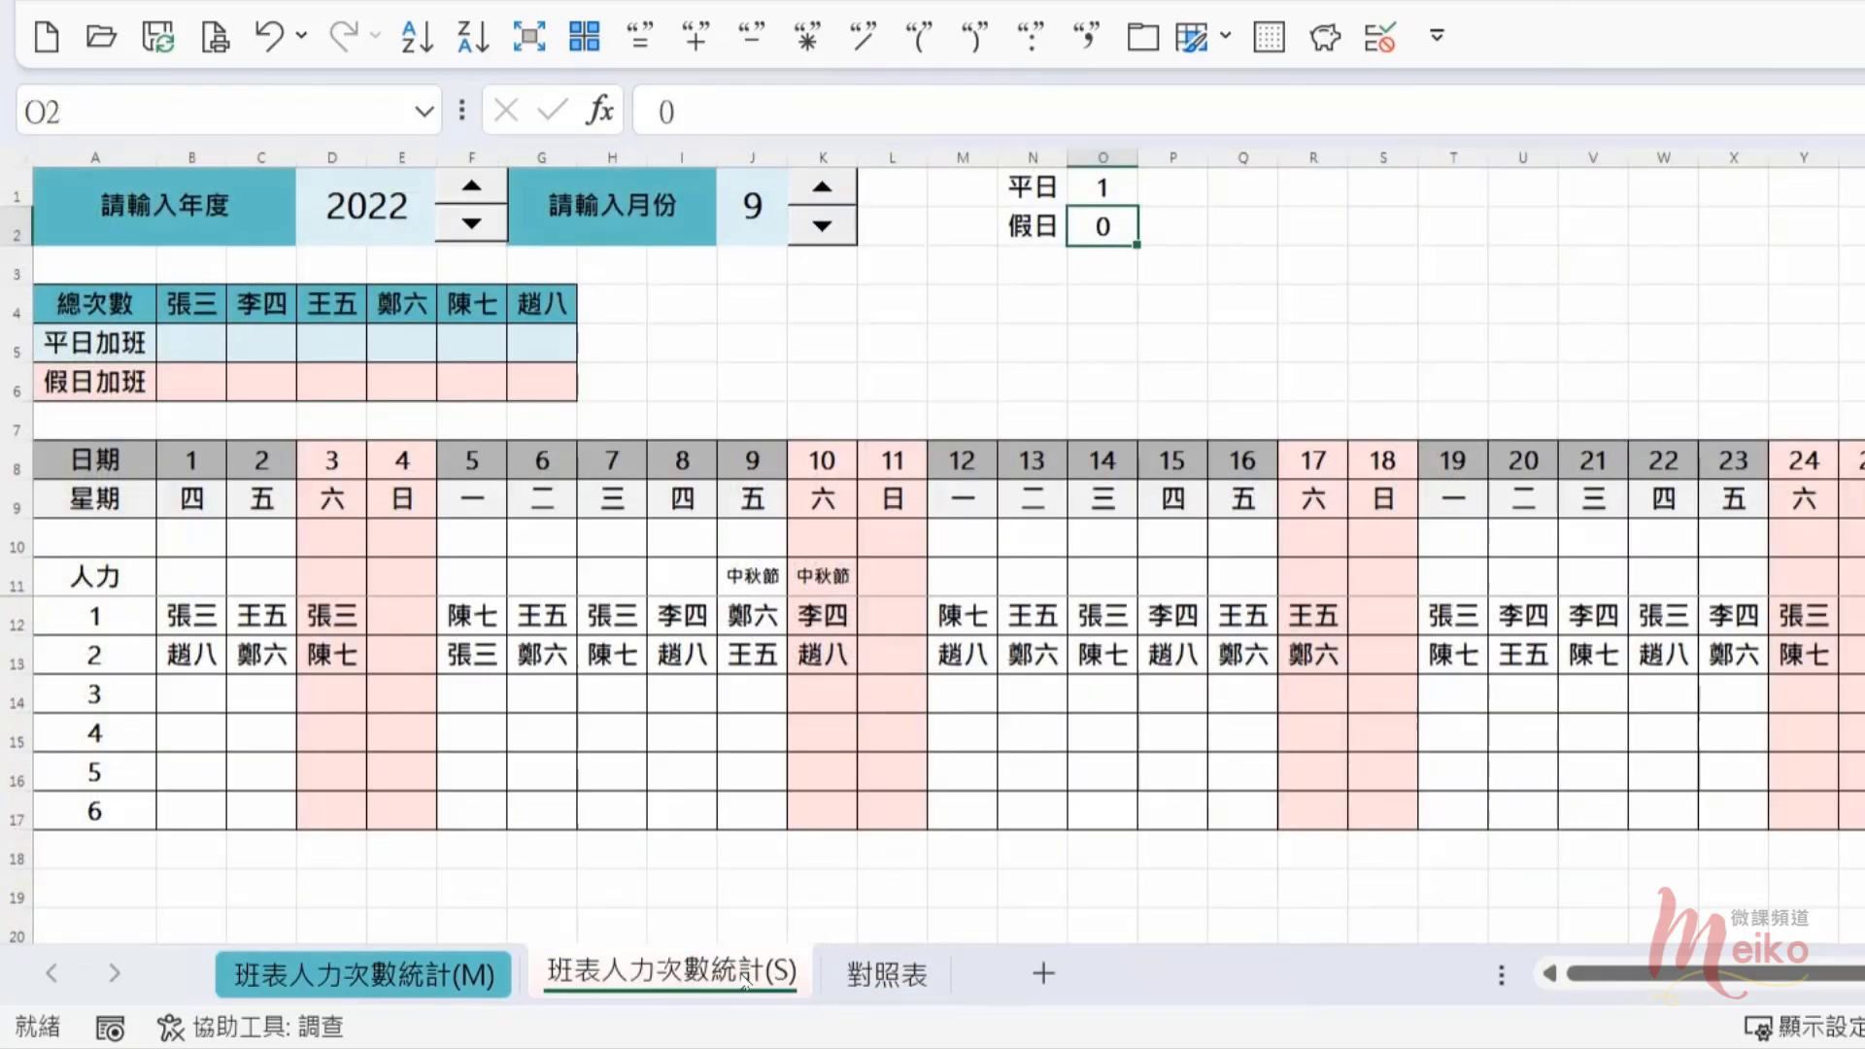
{"action": "left_click", "coordinate": [194, 466]}
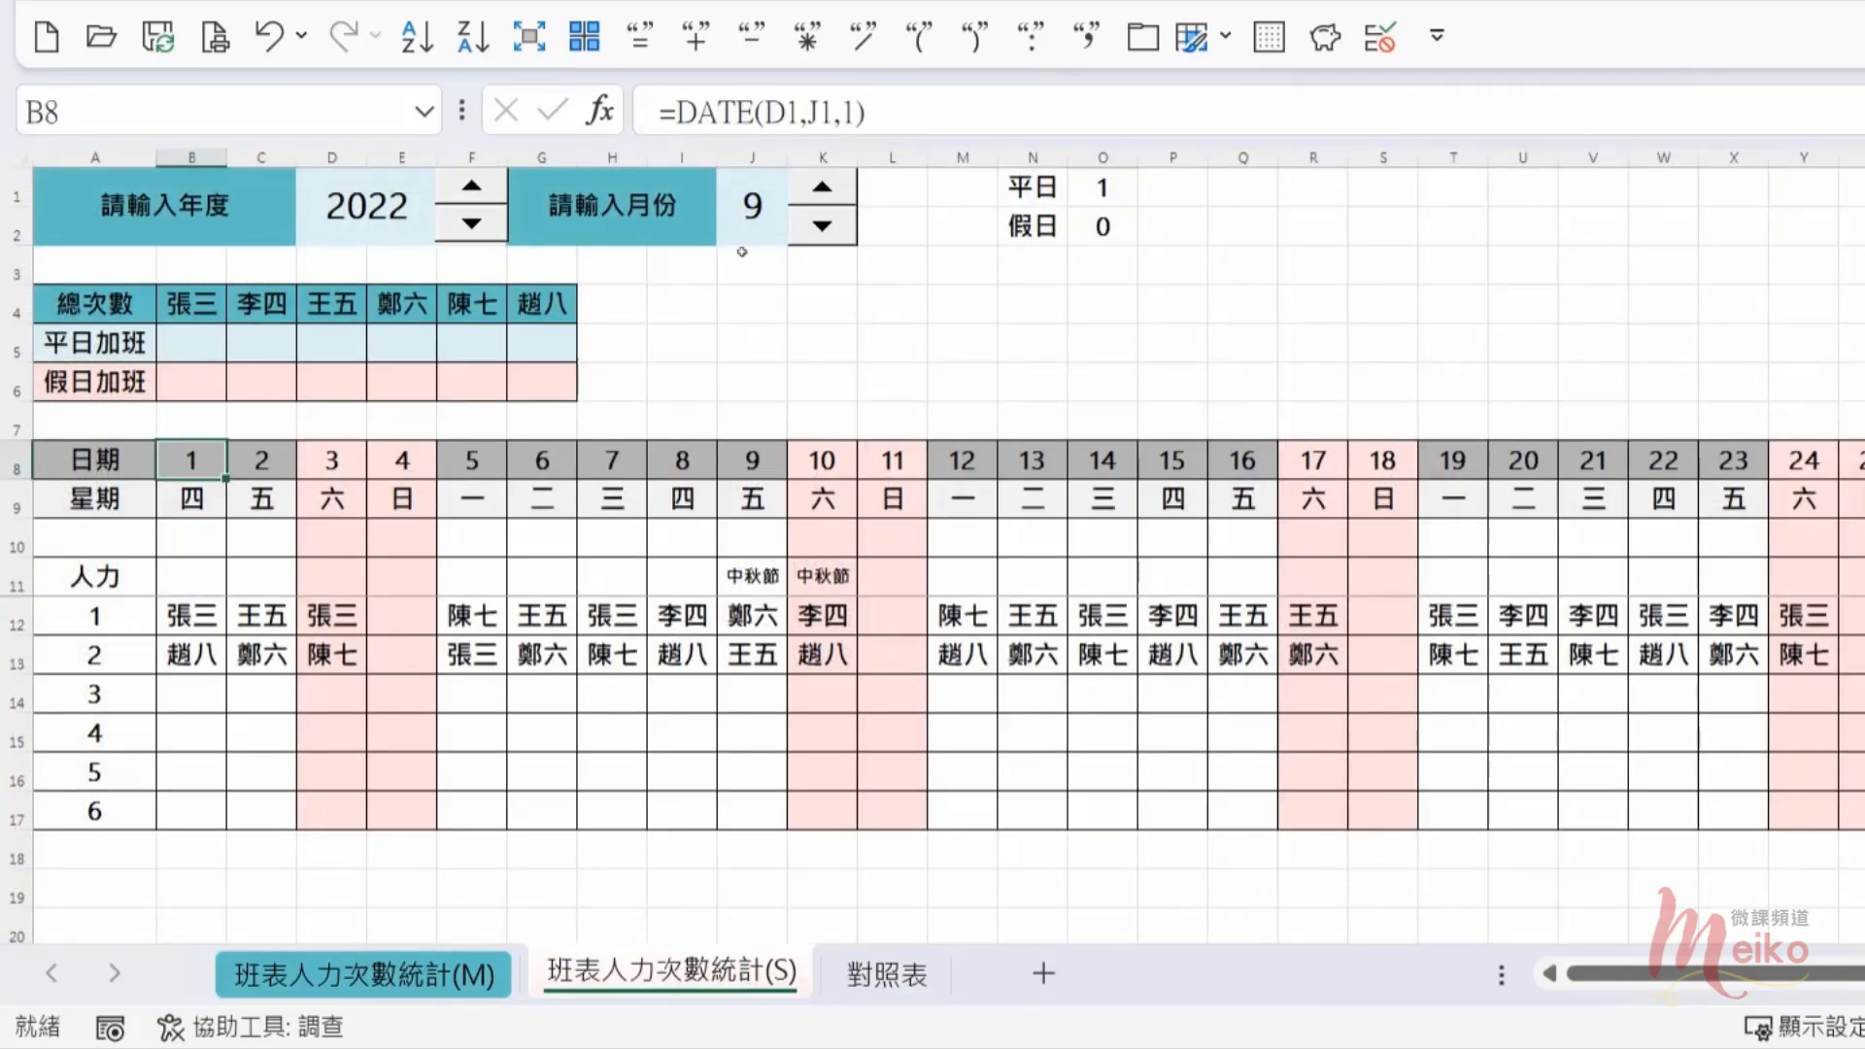
{"action": "left_click", "coordinate": [823, 226]}
{"action": "left_click", "coordinate": [824, 226]}
{"action": "left_click", "coordinate": [825, 190]}
{"action": "left_click", "coordinate": [824, 190]}
{"action": "left_click", "coordinate": [213, 469]}
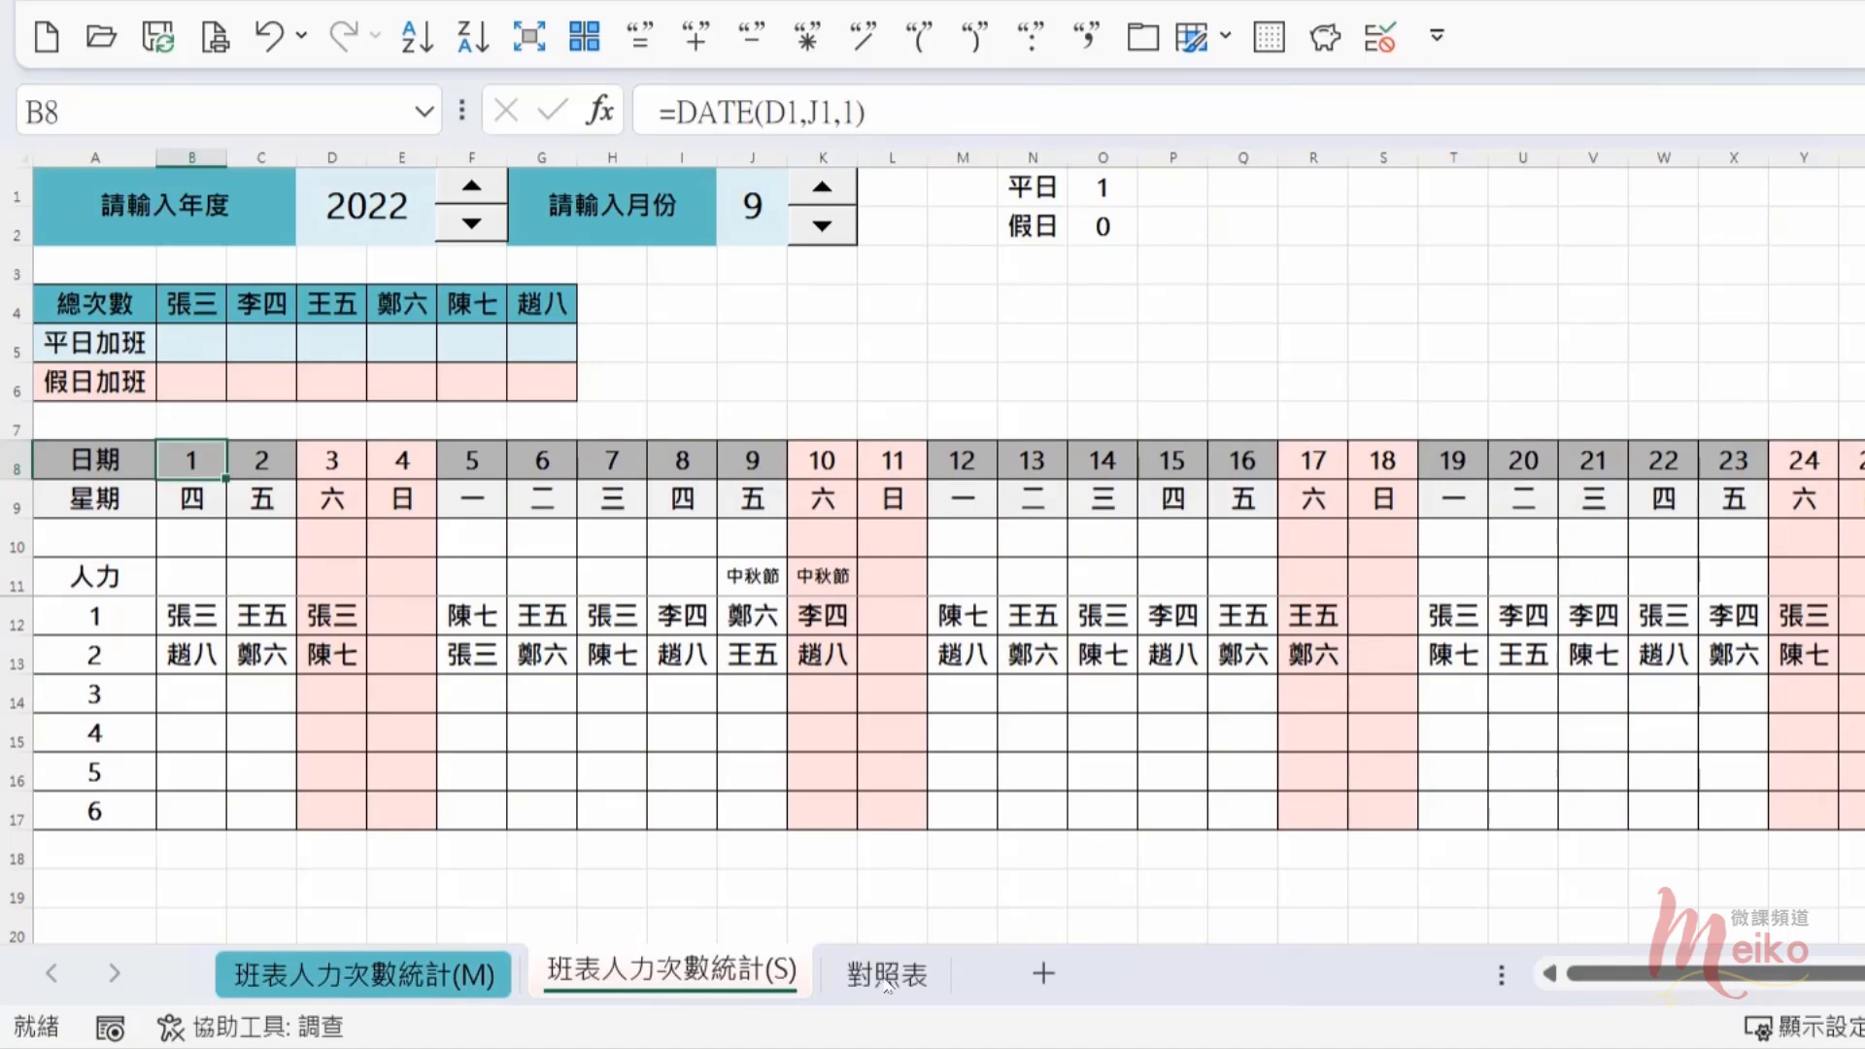
Step: Check the date column K and the code in L2 on the 對照表 sheet
{"action": "left_click", "coordinate": [886, 976]}
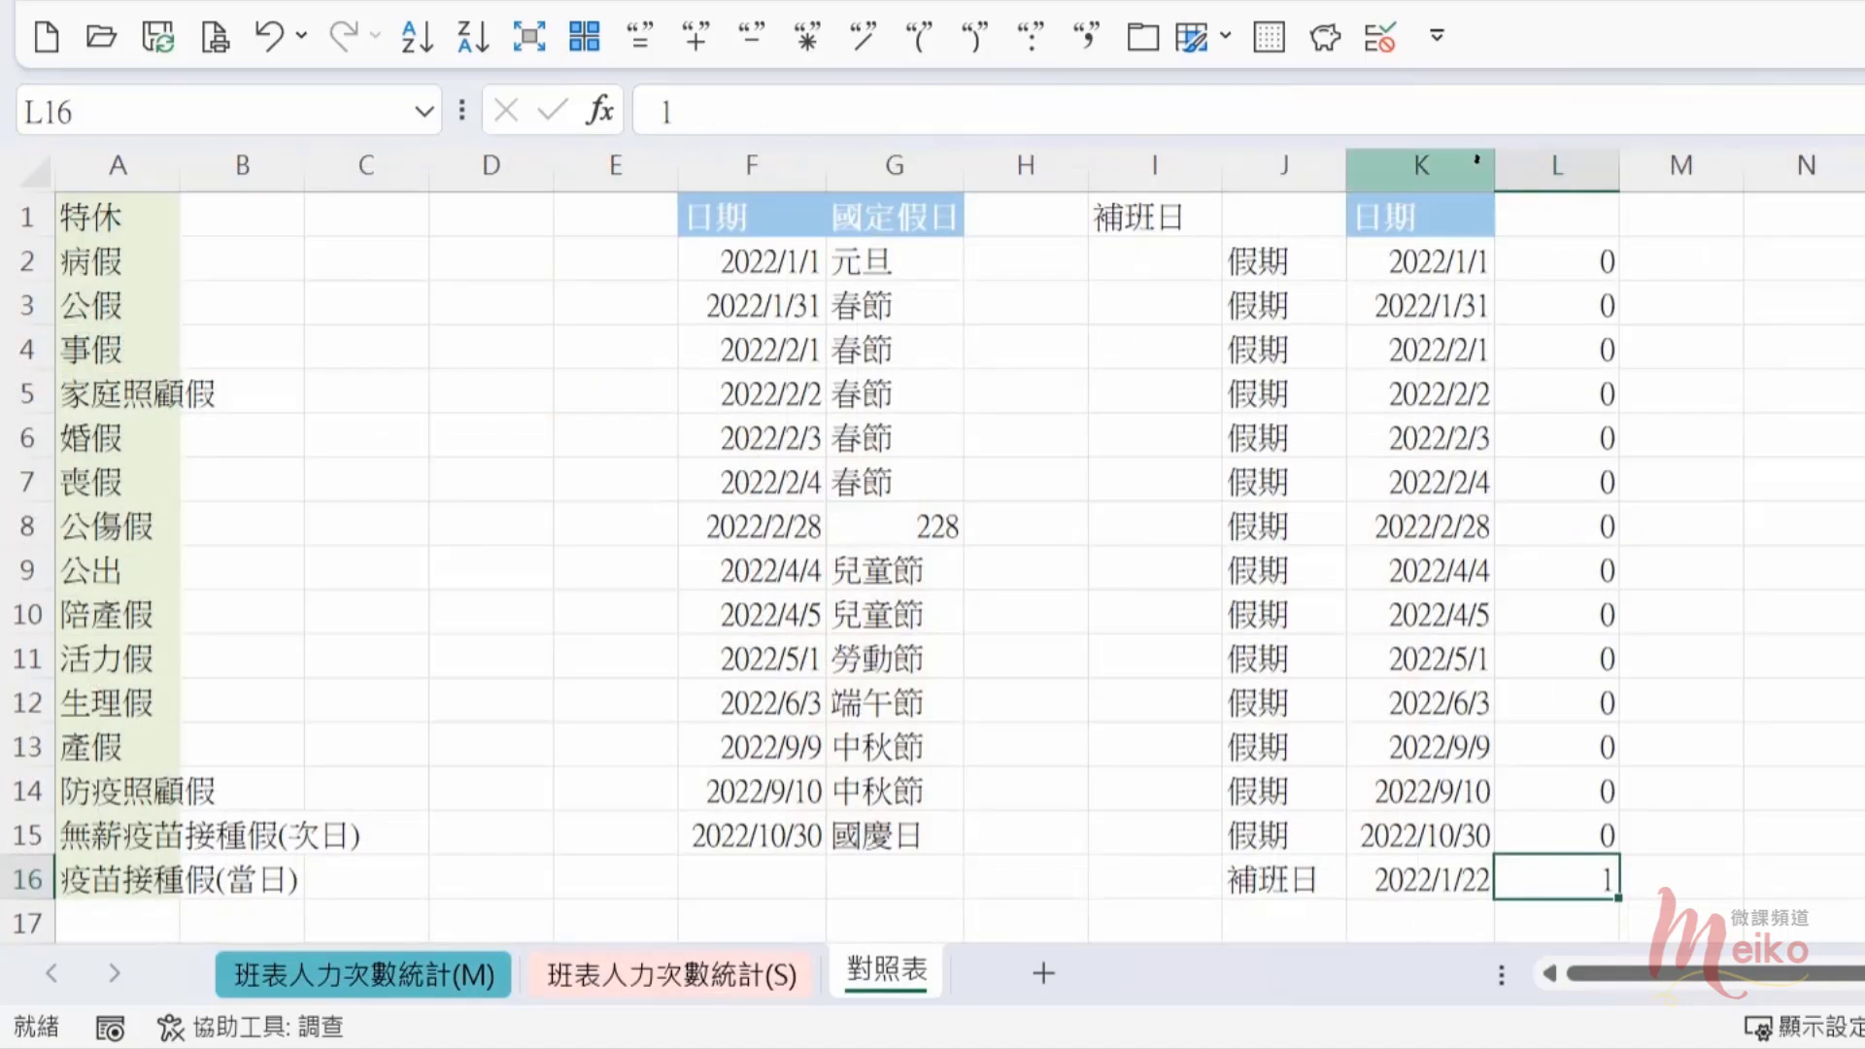
{"action": "left_click", "coordinate": [1607, 260]}
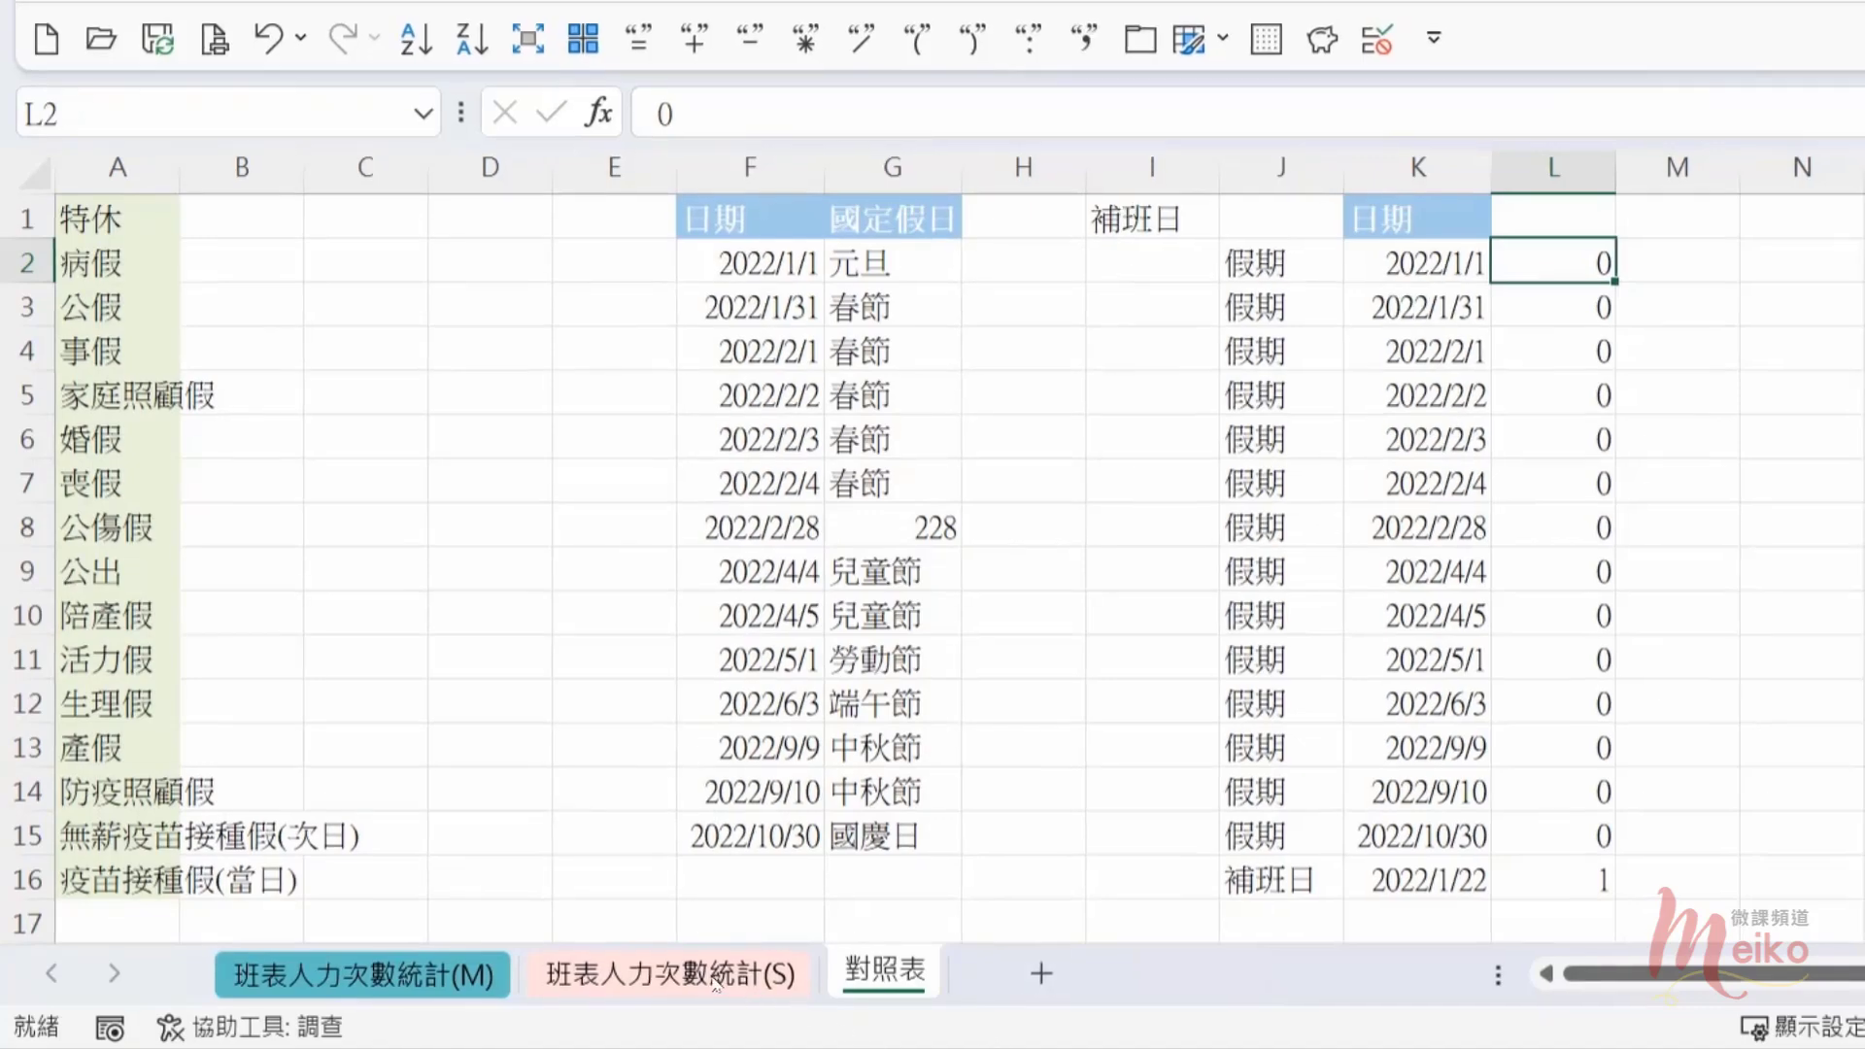
Step: Return to the 班表人力次數統計(S) sheet and make cell B10 bold
{"action": "left_click", "coordinate": [672, 974]}
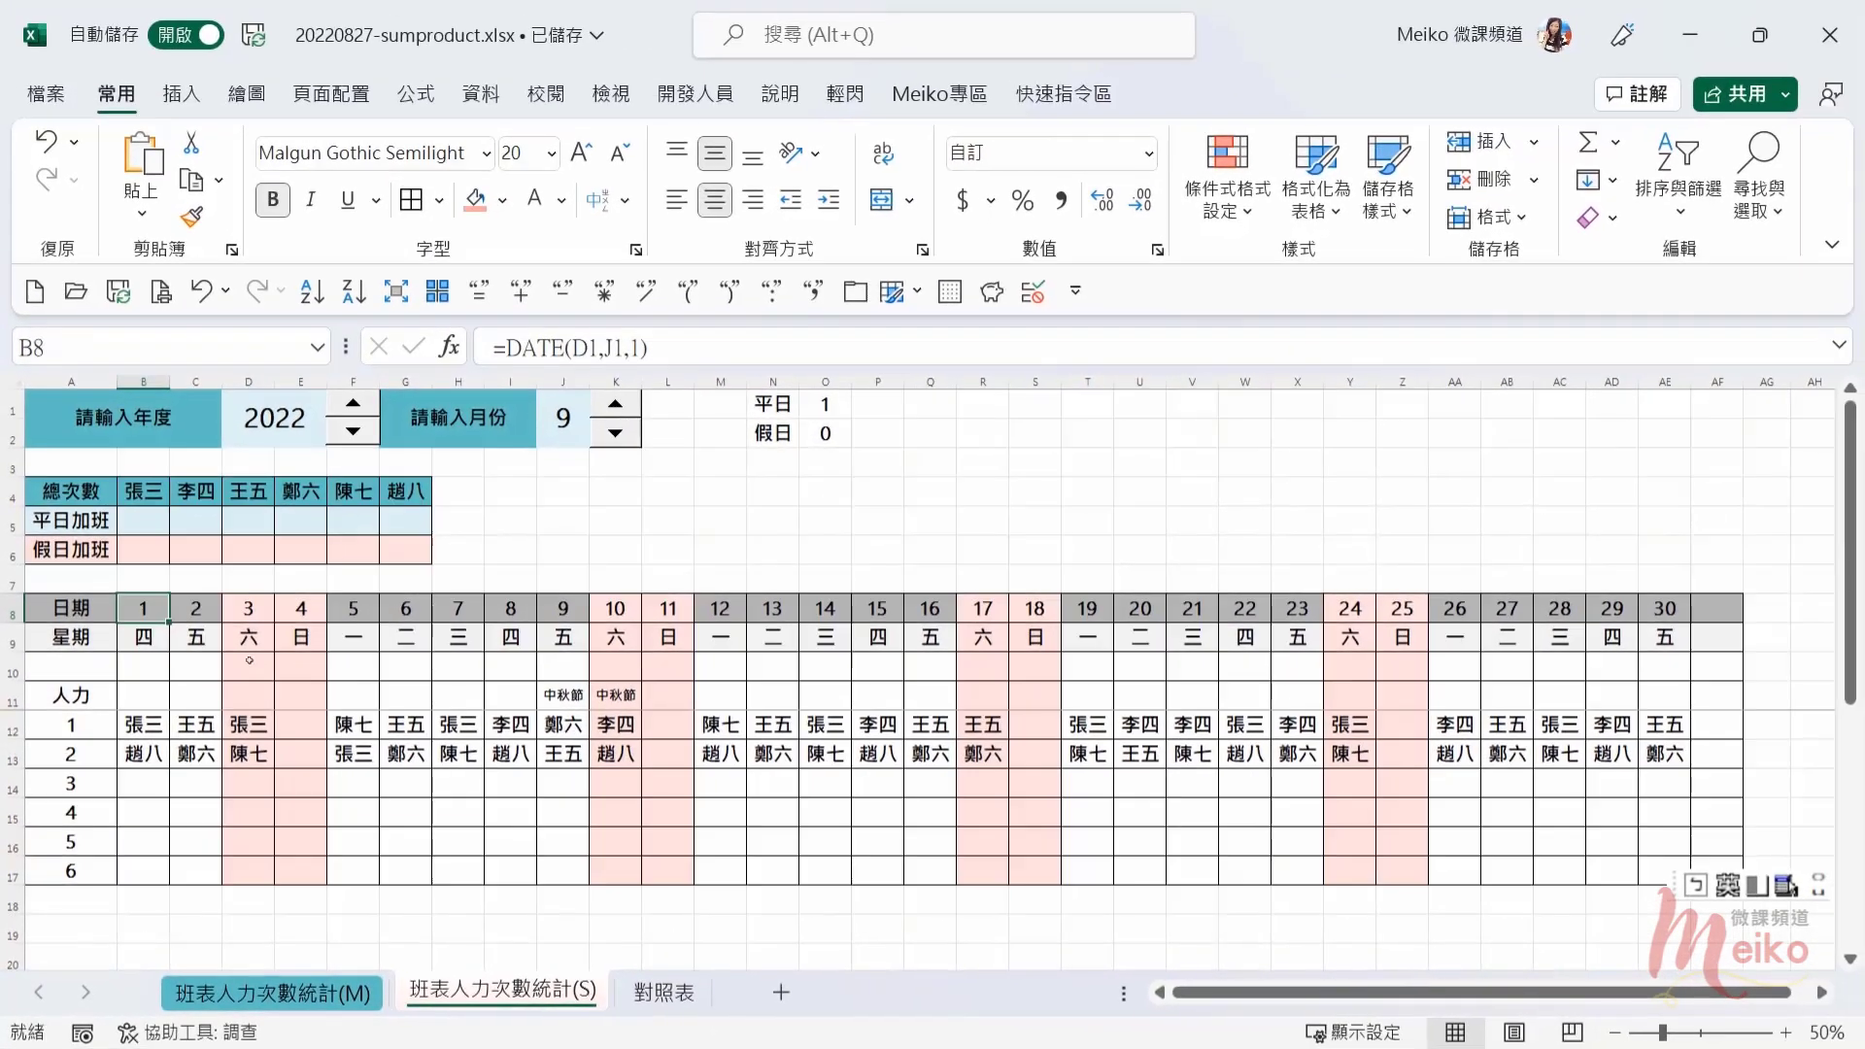
{"action": "left_click", "coordinate": [161, 668]}
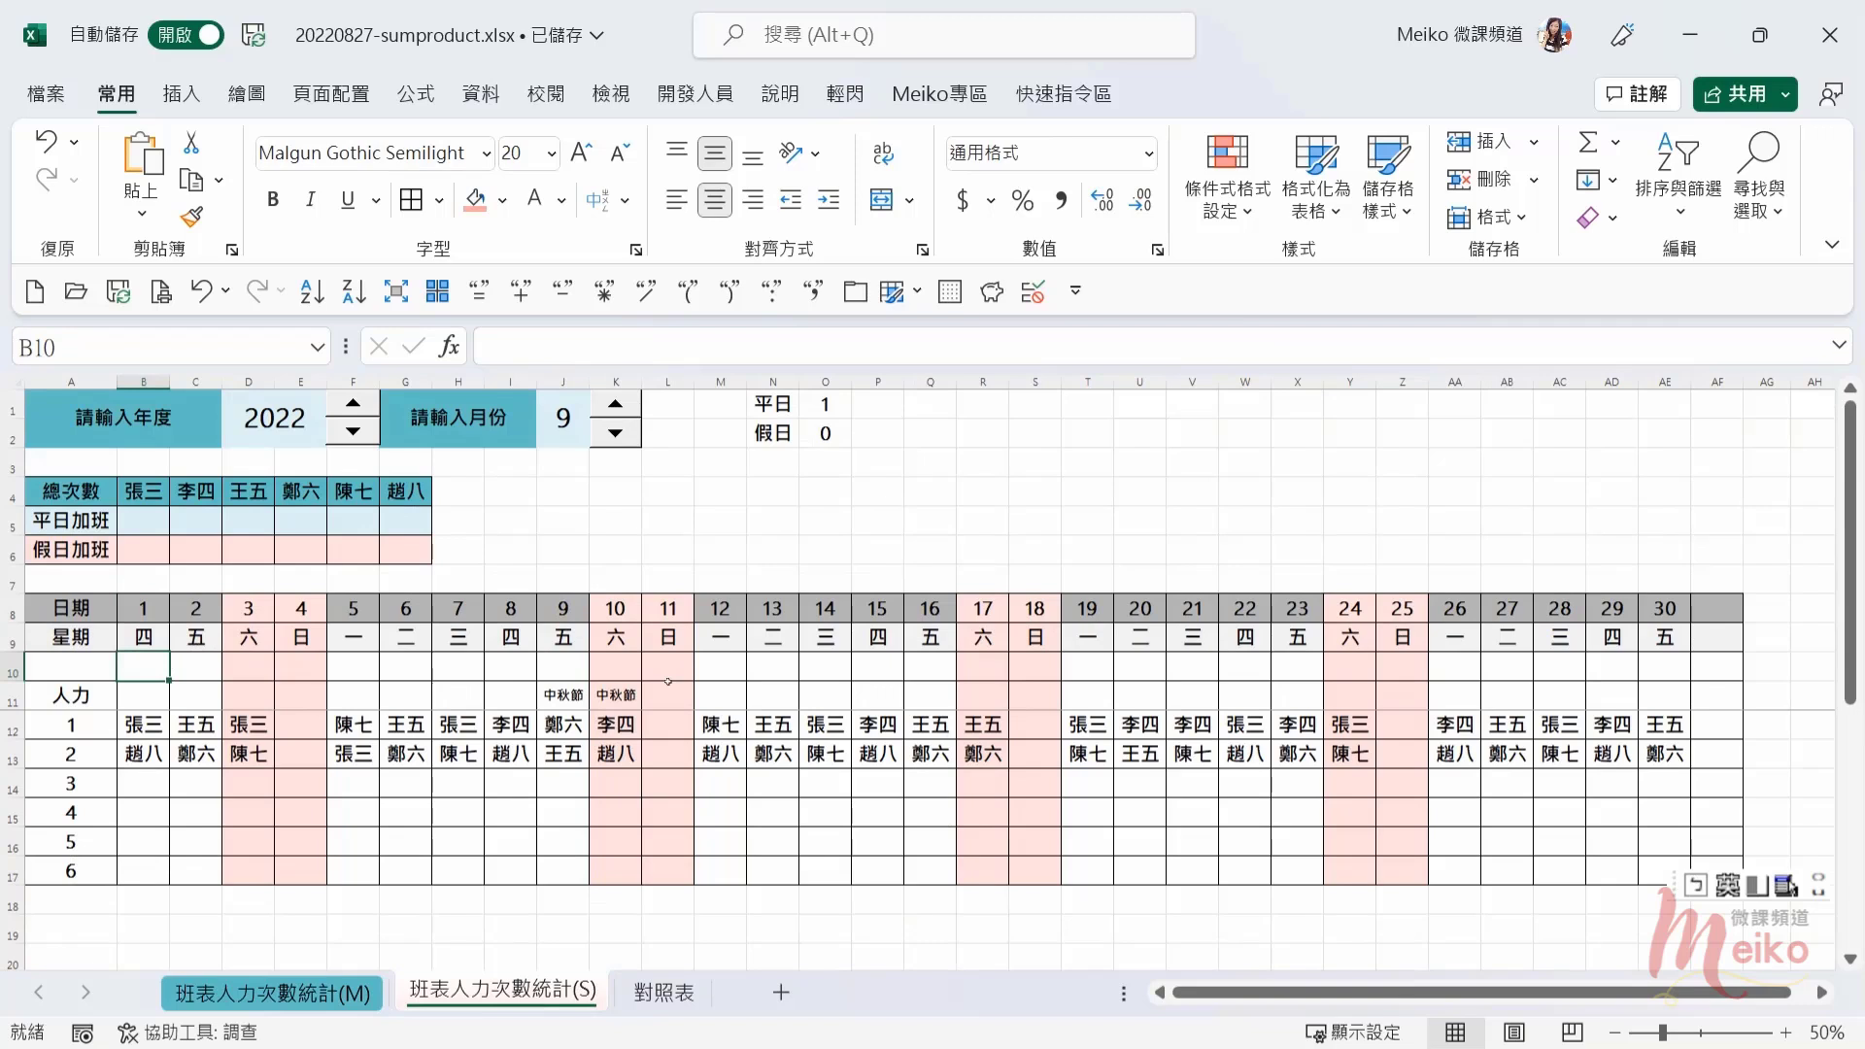
{"action": "key", "text": "ctrl+b"}
Step: Handwrite the outline "=match( , , )" with three underlined argument blanks over the empty area above the roster
{"action": "mouse_move", "coordinate": [455, 522]}
{"action": "left_mouse_down"}
{"action": "mouse_move", "coordinate": [481, 519]}
{"action": "mouse_move", "coordinate": [489, 540]}
{"action": "left_mouse_up"}
{"action": "mouse_move", "coordinate": [490, 513]}
{"action": "left_mouse_down"}
{"action": "mouse_move", "coordinate": [560, 500]}
{"action": "mouse_move", "coordinate": [580, 524]}
{"action": "mouse_move", "coordinate": [609, 505]}
{"action": "left_mouse_up"}
{"action": "left_click_drag", "start_coordinate": [647, 434], "coordinate": [644, 560]}
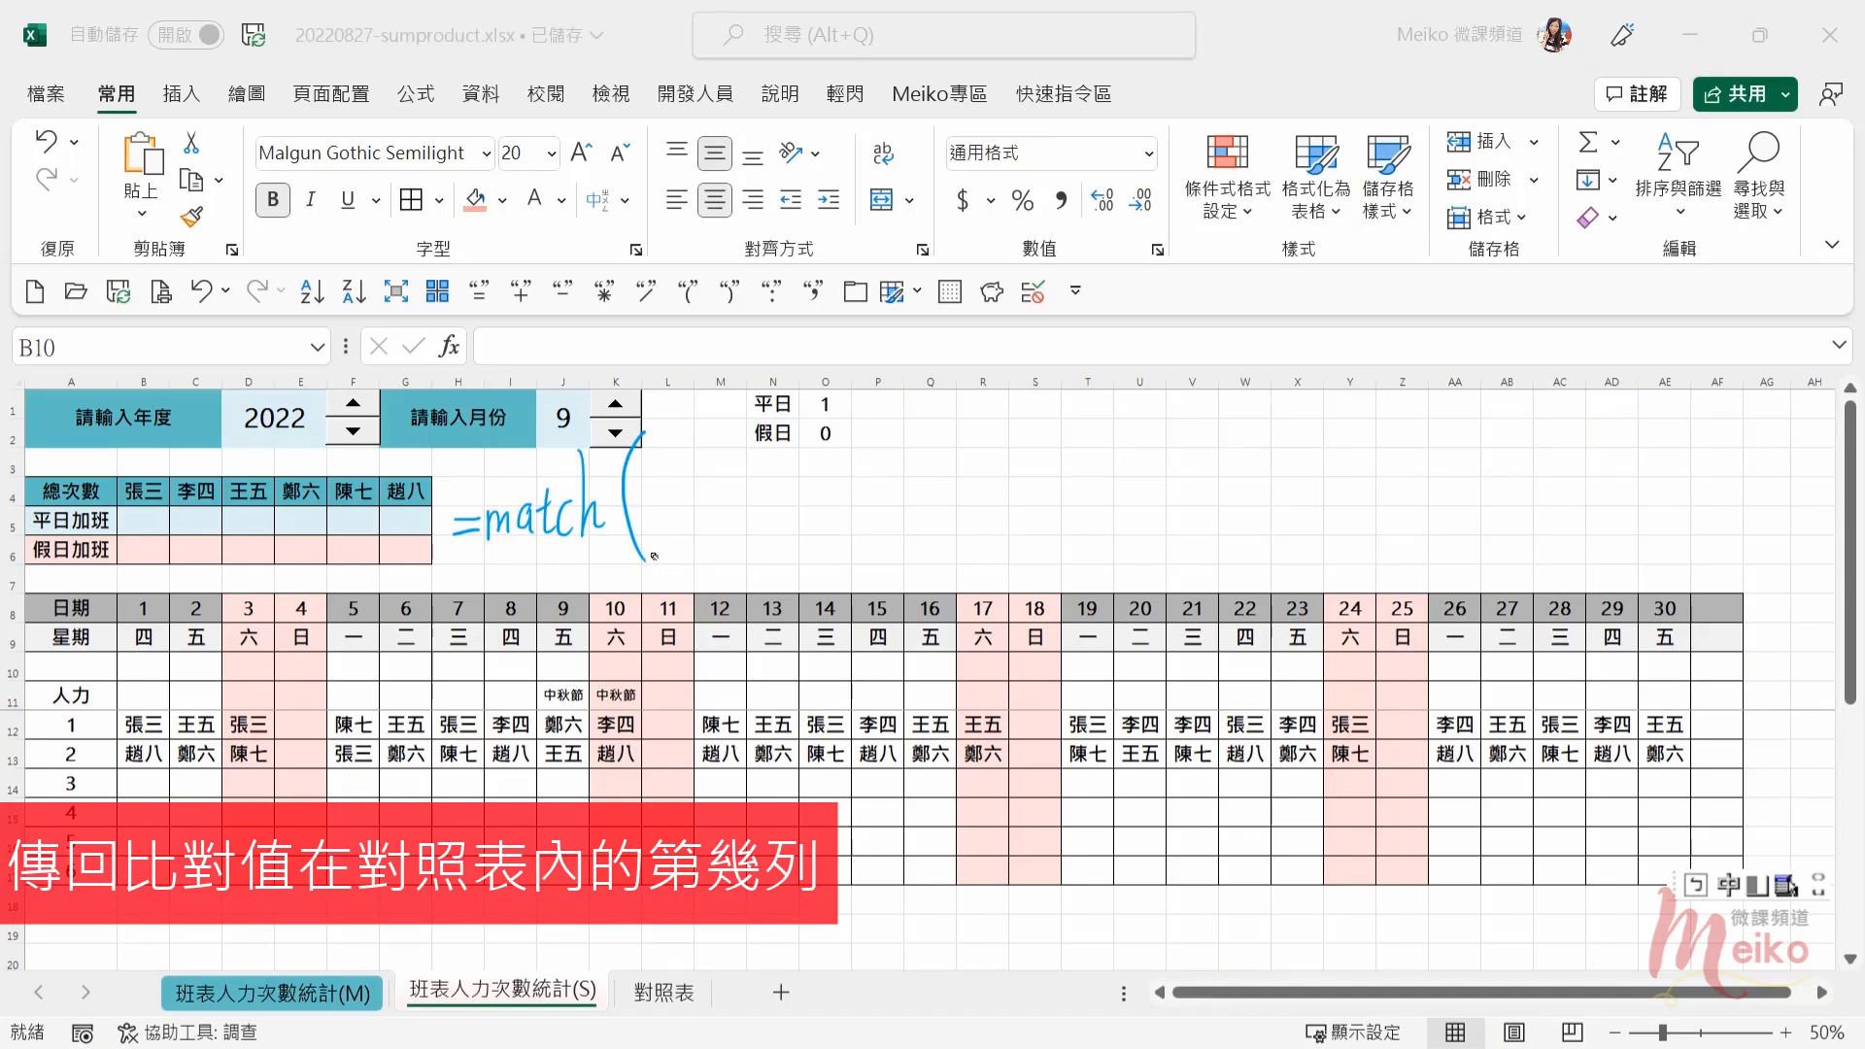
{"action": "mouse_move", "coordinate": [653, 537]}
{"action": "left_mouse_down"}
{"action": "mouse_move", "coordinate": [806, 528]}
{"action": "mouse_move", "coordinate": [804, 547]}
{"action": "mouse_move", "coordinate": [1183, 510]}
{"action": "mouse_move", "coordinate": [1179, 532]}
{"action": "mouse_move", "coordinate": [1424, 520]}
{"action": "left_mouse_up"}
{"action": "left_click_drag", "start_coordinate": [1439, 414], "coordinate": [1436, 525]}
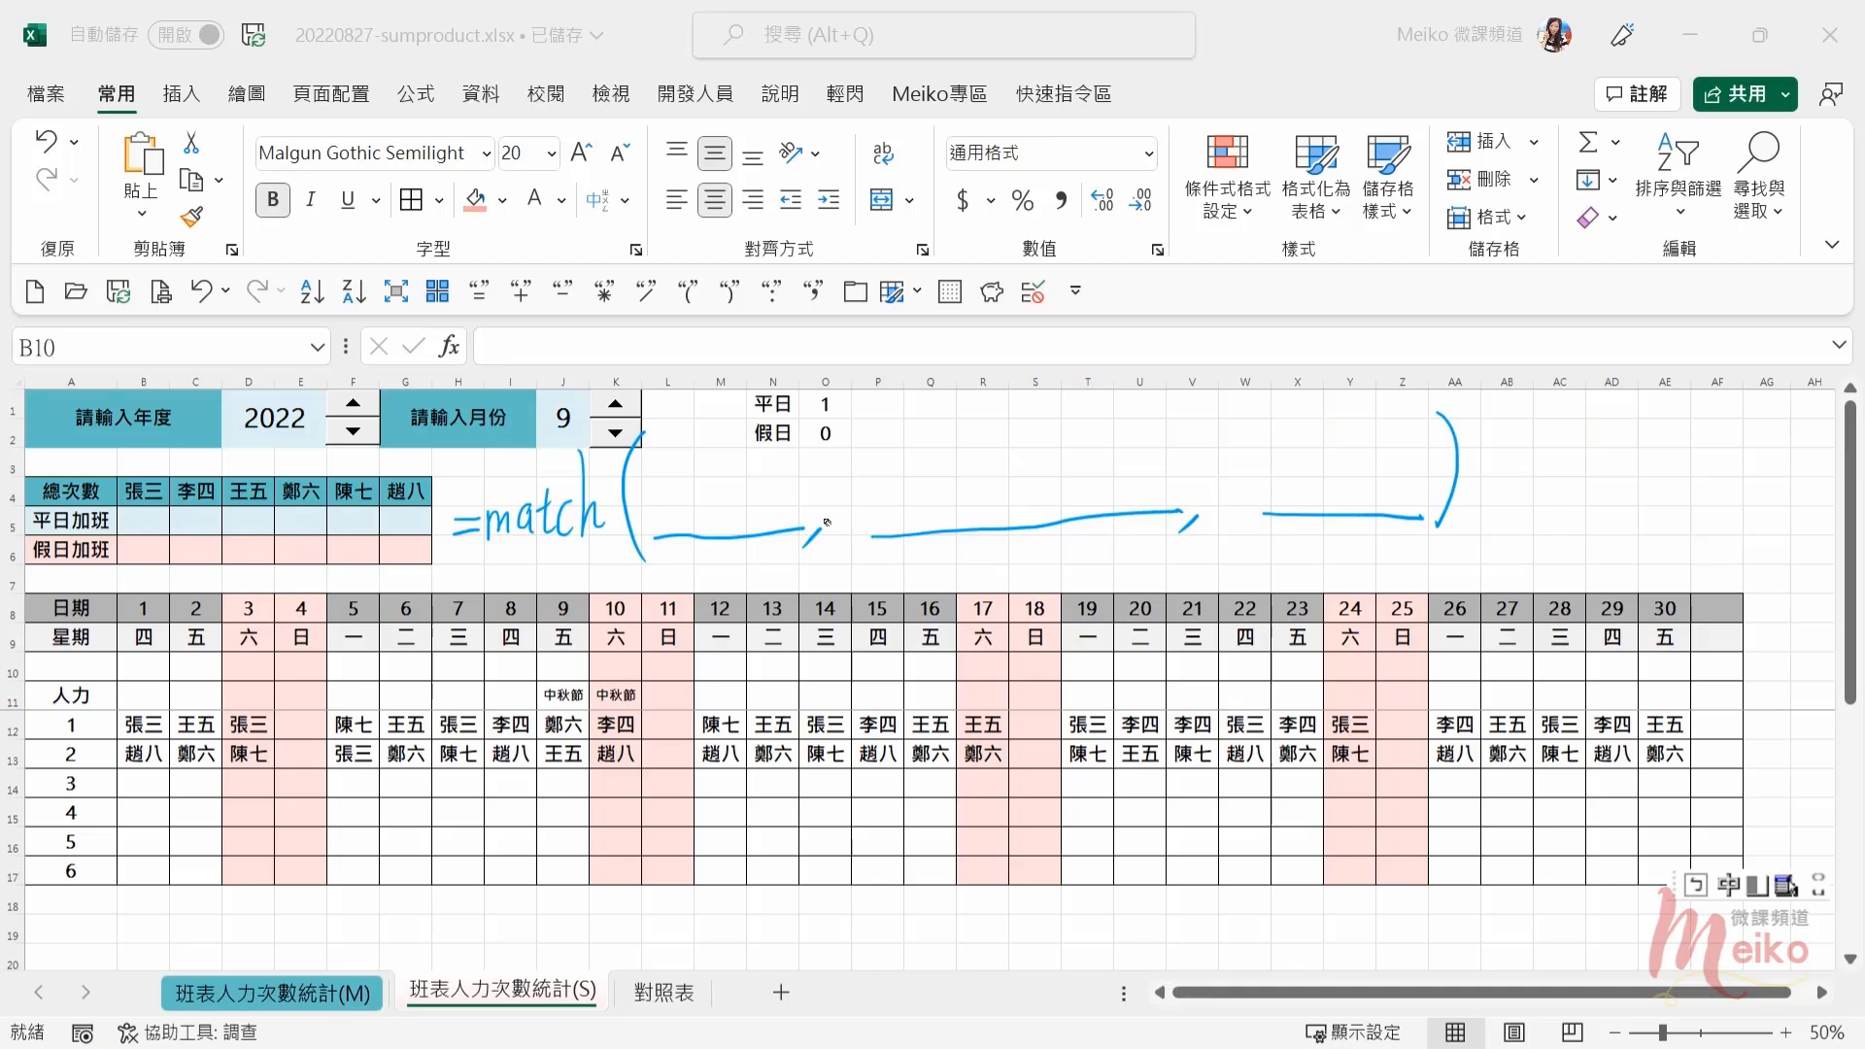
Step: Handwrite the label 比對值 beneath the first MATCH argument blank
{"action": "mouse_move", "coordinate": [709, 564]}
{"action": "left_mouse_down"}
{"action": "mouse_move", "coordinate": [752, 593]}
{"action": "mouse_move", "coordinate": [731, 633]}
{"action": "left_mouse_up"}
{"action": "mouse_move", "coordinate": [729, 634]}
{"action": "left_mouse_down"}
{"action": "mouse_move", "coordinate": [767, 604]}
{"action": "mouse_move", "coordinate": [748, 649]}
{"action": "left_mouse_up"}
{"action": "left_click_drag", "start_coordinate": [727, 656], "coordinate": [720, 728]}
{"action": "mouse_move", "coordinate": [731, 680]}
{"action": "left_mouse_down"}
{"action": "mouse_move", "coordinate": [759, 676]}
{"action": "mouse_move", "coordinate": [736, 707]}
{"action": "left_mouse_up"}
{"action": "mouse_move", "coordinate": [747, 680]}
{"action": "left_mouse_down"}
{"action": "mouse_move", "coordinate": [763, 709]}
{"action": "mouse_move", "coordinate": [734, 721]}
{"action": "left_mouse_up"}
{"action": "left_click_drag", "start_coordinate": [734, 719], "coordinate": [785, 711]}
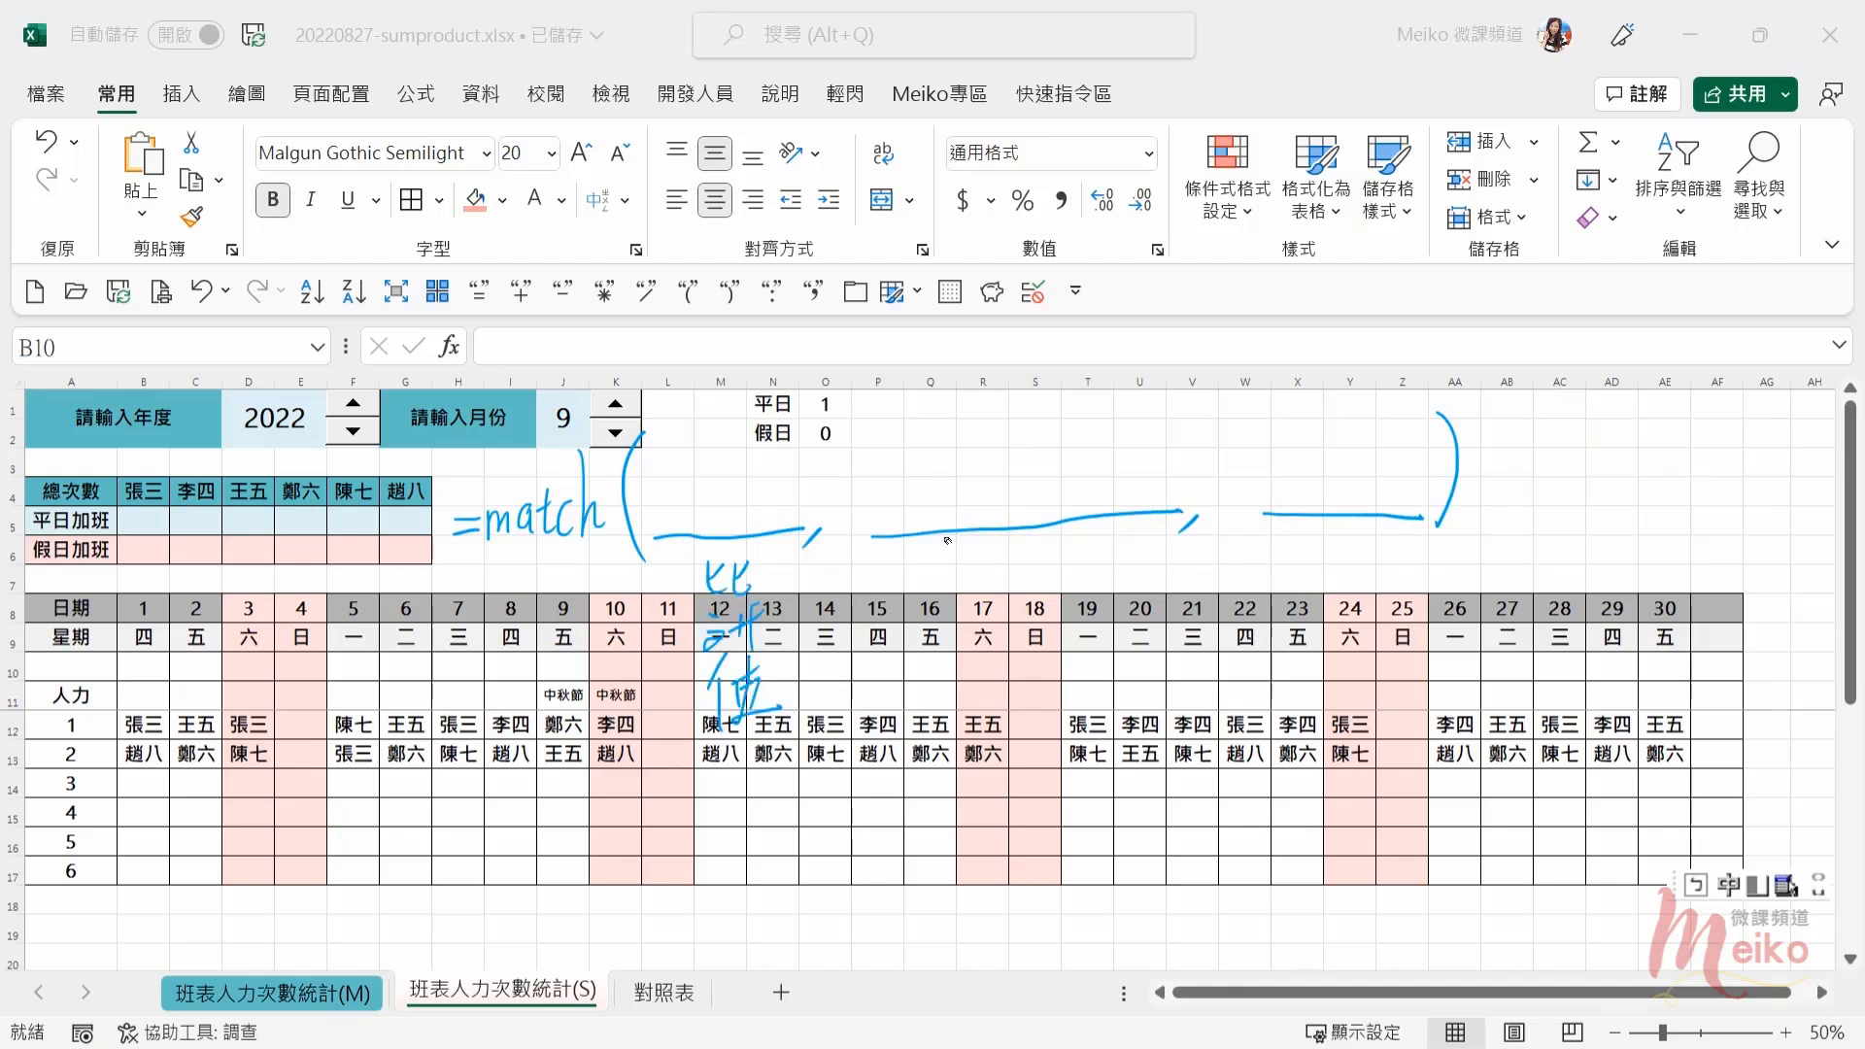
Step: Handwrite the label 對照表 beneath the second MATCH argument blank
{"action": "left_click_drag", "start_coordinate": [967, 555], "coordinate": [971, 564]}
{"action": "left_click_drag", "start_coordinate": [957, 573], "coordinate": [984, 593]}
{"action": "mouse_move", "coordinate": [993, 555]}
{"action": "left_mouse_down"}
{"action": "mouse_move", "coordinate": [1016, 558]}
{"action": "mouse_move", "coordinate": [965, 661]}
{"action": "left_mouse_up"}
{"action": "left_click_drag", "start_coordinate": [966, 626], "coordinate": [975, 666]}
{"action": "left_click_drag", "start_coordinate": [987, 614], "coordinate": [1001, 662]}
{"action": "mouse_move", "coordinate": [971, 670]}
{"action": "left_mouse_down"}
{"action": "mouse_move", "coordinate": [970, 688]}
{"action": "mouse_move", "coordinate": [1028, 668]}
{"action": "mouse_move", "coordinate": [979, 722]}
{"action": "mouse_move", "coordinate": [997, 743]}
{"action": "left_mouse_up"}
{"action": "mouse_move", "coordinate": [978, 721]}
{"action": "left_mouse_down"}
{"action": "mouse_move", "coordinate": [1010, 713]}
{"action": "mouse_move", "coordinate": [1006, 740]}
{"action": "left_mouse_up"}
{"action": "left_click_drag", "start_coordinate": [1001, 750], "coordinate": [968, 791]}
{"action": "left_click_drag", "start_coordinate": [997, 753], "coordinate": [1047, 780]}
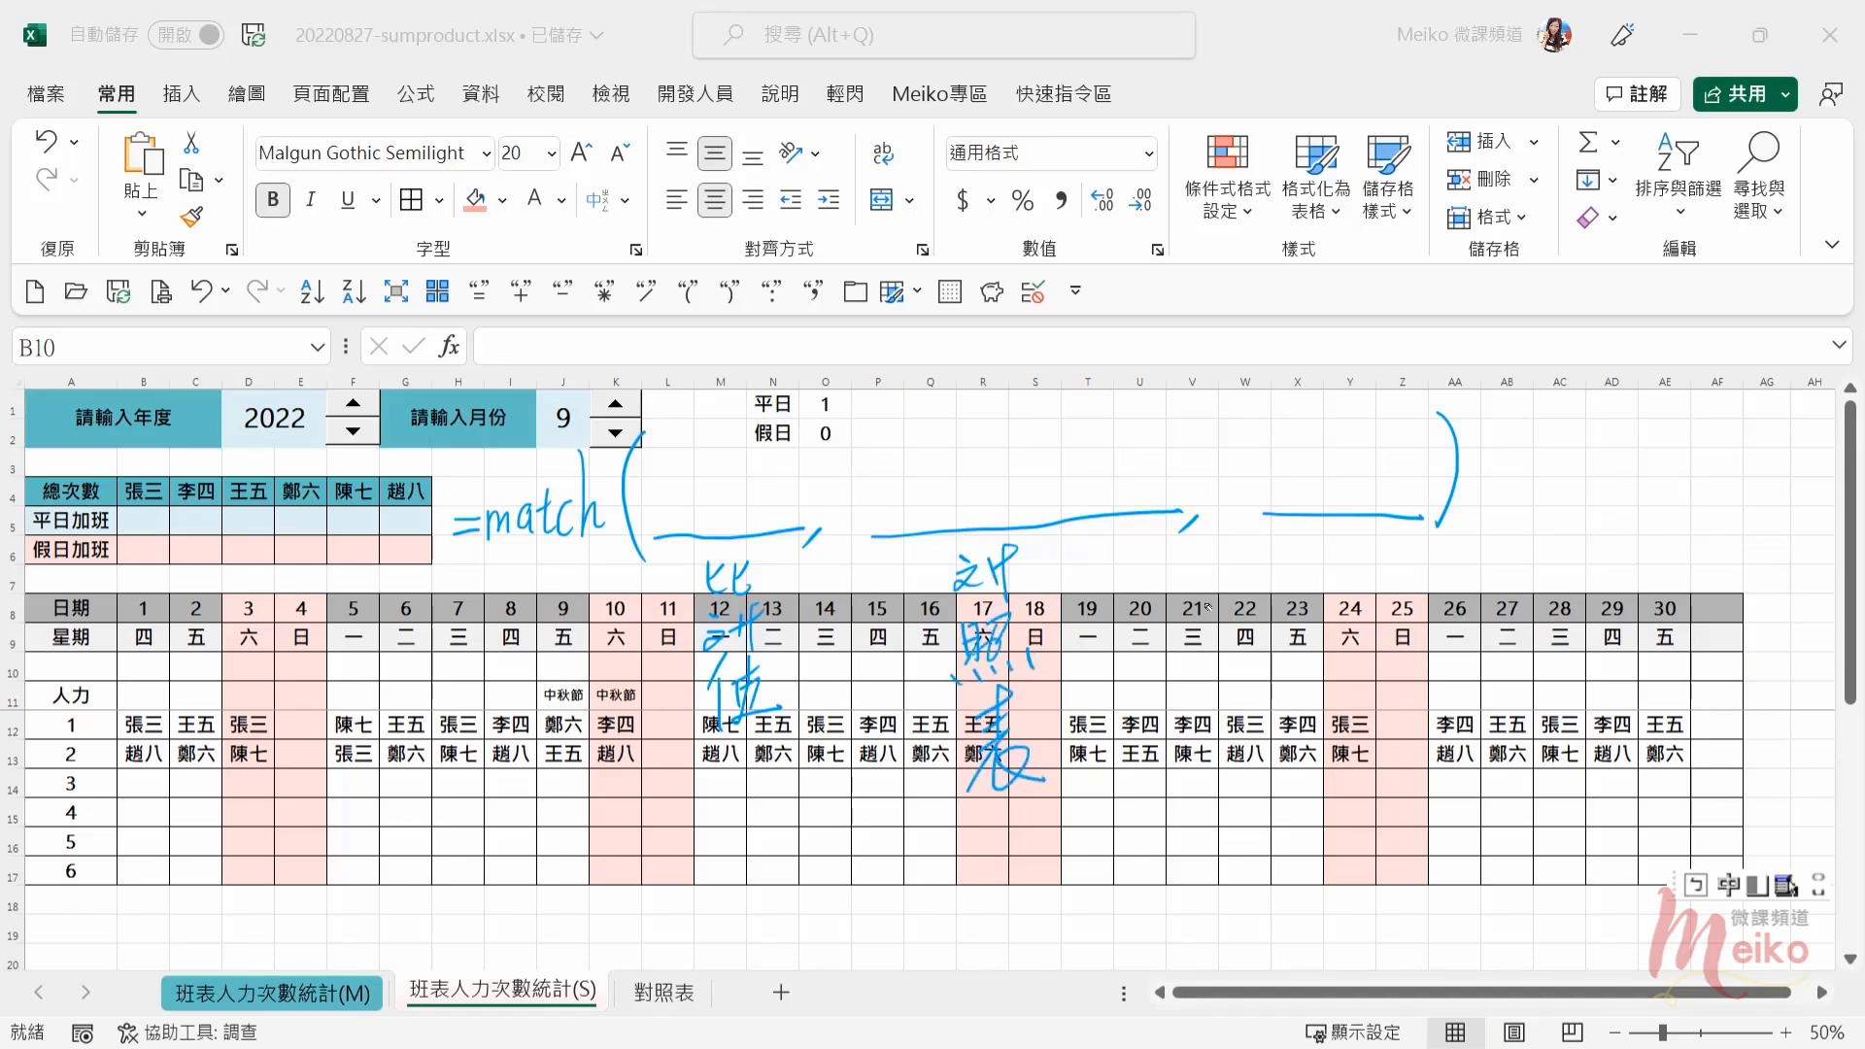
Step: Handwrite a label for the comparison method beneath the third MATCH argument blank
{"action": "left_click_drag", "start_coordinate": [1313, 540], "coordinate": [1323, 589]}
{"action": "left_click_drag", "start_coordinate": [1358, 535], "coordinate": [1323, 658]}
{"action": "mouse_move", "coordinate": [1335, 606]}
{"action": "left_mouse_down"}
{"action": "mouse_move", "coordinate": [1365, 594]}
{"action": "mouse_move", "coordinate": [1352, 668]}
{"action": "left_mouse_up"}
{"action": "left_click_drag", "start_coordinate": [1336, 610], "coordinate": [1344, 631]}
{"action": "left_click_drag", "start_coordinate": [1307, 691], "coordinate": [1304, 738]}
{"action": "mouse_move", "coordinate": [1302, 725]}
{"action": "left_mouse_down"}
{"action": "mouse_move", "coordinate": [1317, 753]}
{"action": "mouse_move", "coordinate": [1371, 679]}
{"action": "left_mouse_up"}
{"action": "mouse_move", "coordinate": [1372, 680]}
{"action": "left_mouse_down"}
{"action": "mouse_move", "coordinate": [1363, 762]}
{"action": "mouse_move", "coordinate": [1324, 835]}
{"action": "left_mouse_up"}
{"action": "left_click_drag", "start_coordinate": [1341, 806], "coordinate": [1362, 853]}
{"action": "left_click_drag", "start_coordinate": [1333, 834], "coordinate": [1331, 909]}
{"action": "mouse_move", "coordinate": [1316, 917]}
{"action": "left_mouse_down"}
{"action": "mouse_move", "coordinate": [1365, 899]}
{"action": "mouse_move", "coordinate": [1405, 917]}
{"action": "left_mouse_up"}
{"action": "left_click_drag", "start_coordinate": [1387, 830], "coordinate": [1397, 843]}
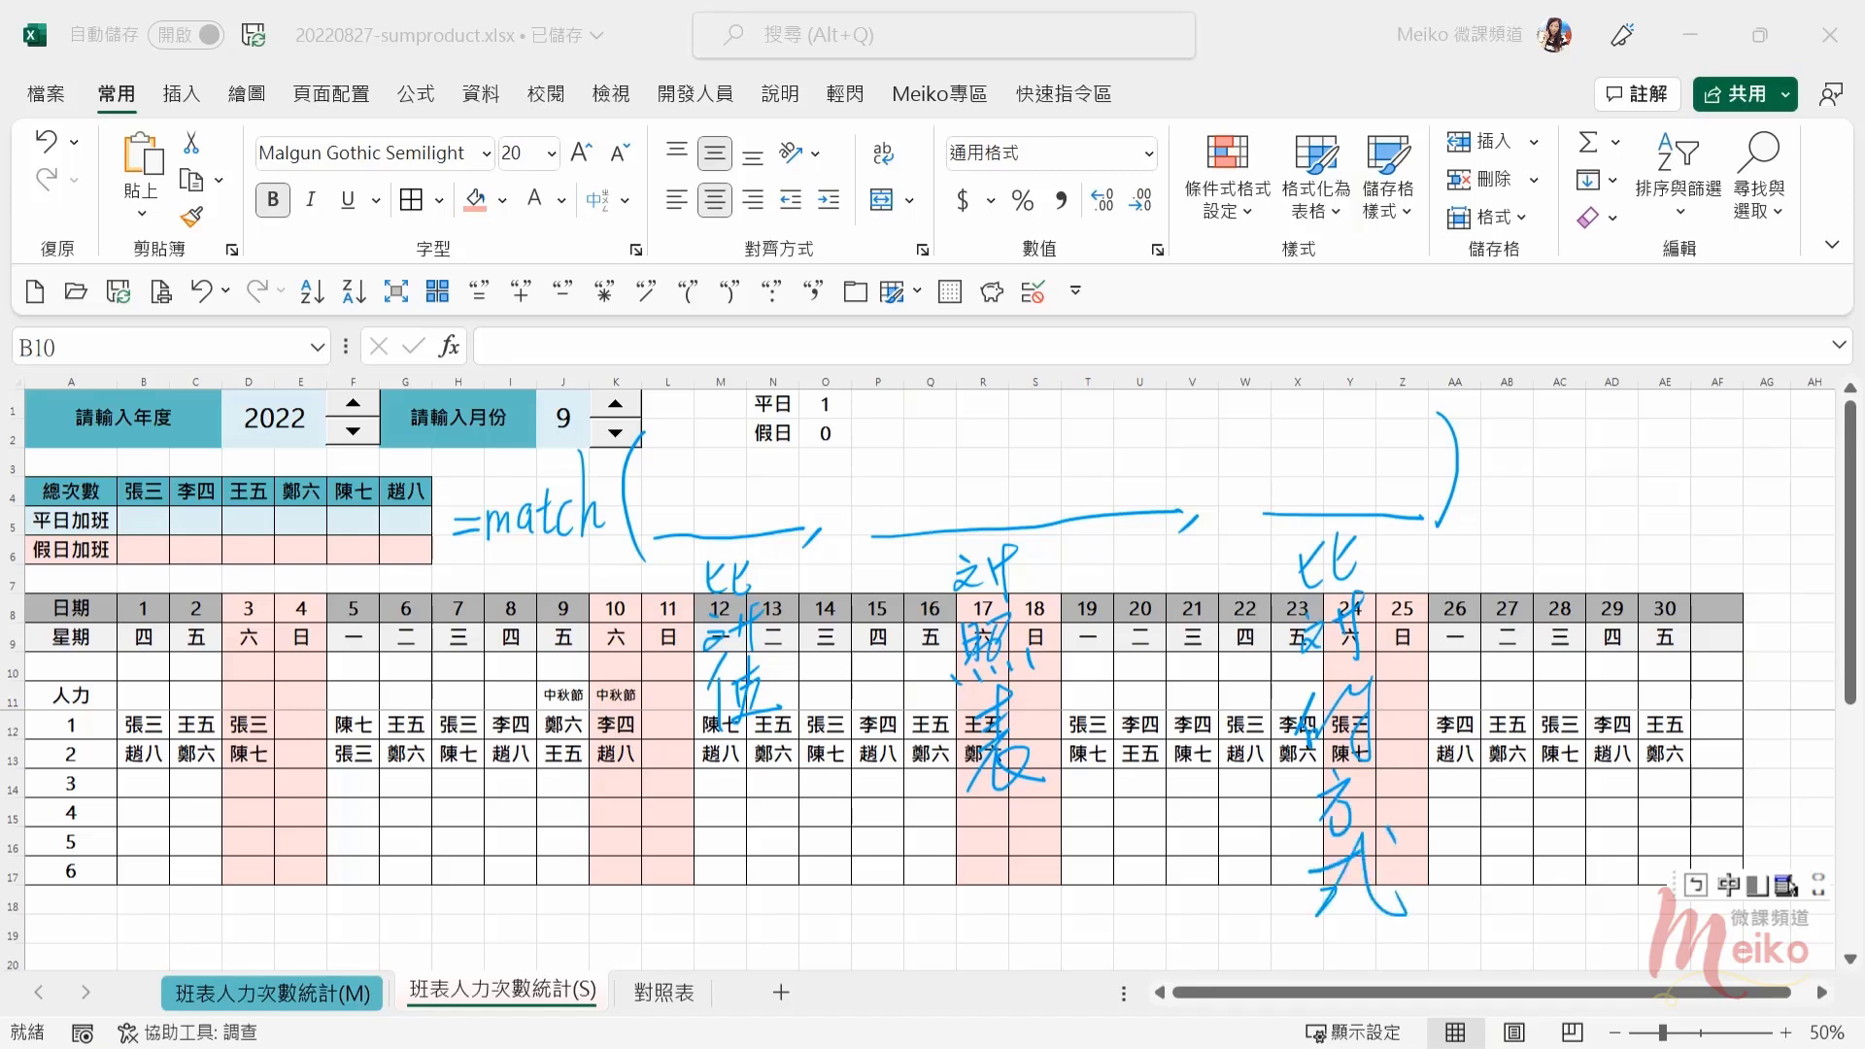
Step: Circle the first date and the 對照表 sheet name, annotating the first two MATCH arguments as B8 and 對照表K:K
{"action": "left_click_drag", "start_coordinate": [132, 583], "coordinate": [167, 596]}
{"action": "mouse_move", "coordinate": [688, 468]}
{"action": "left_mouse_down"}
{"action": "mouse_move", "coordinate": [688, 515]}
{"action": "mouse_move", "coordinate": [763, 470]}
{"action": "left_mouse_up"}
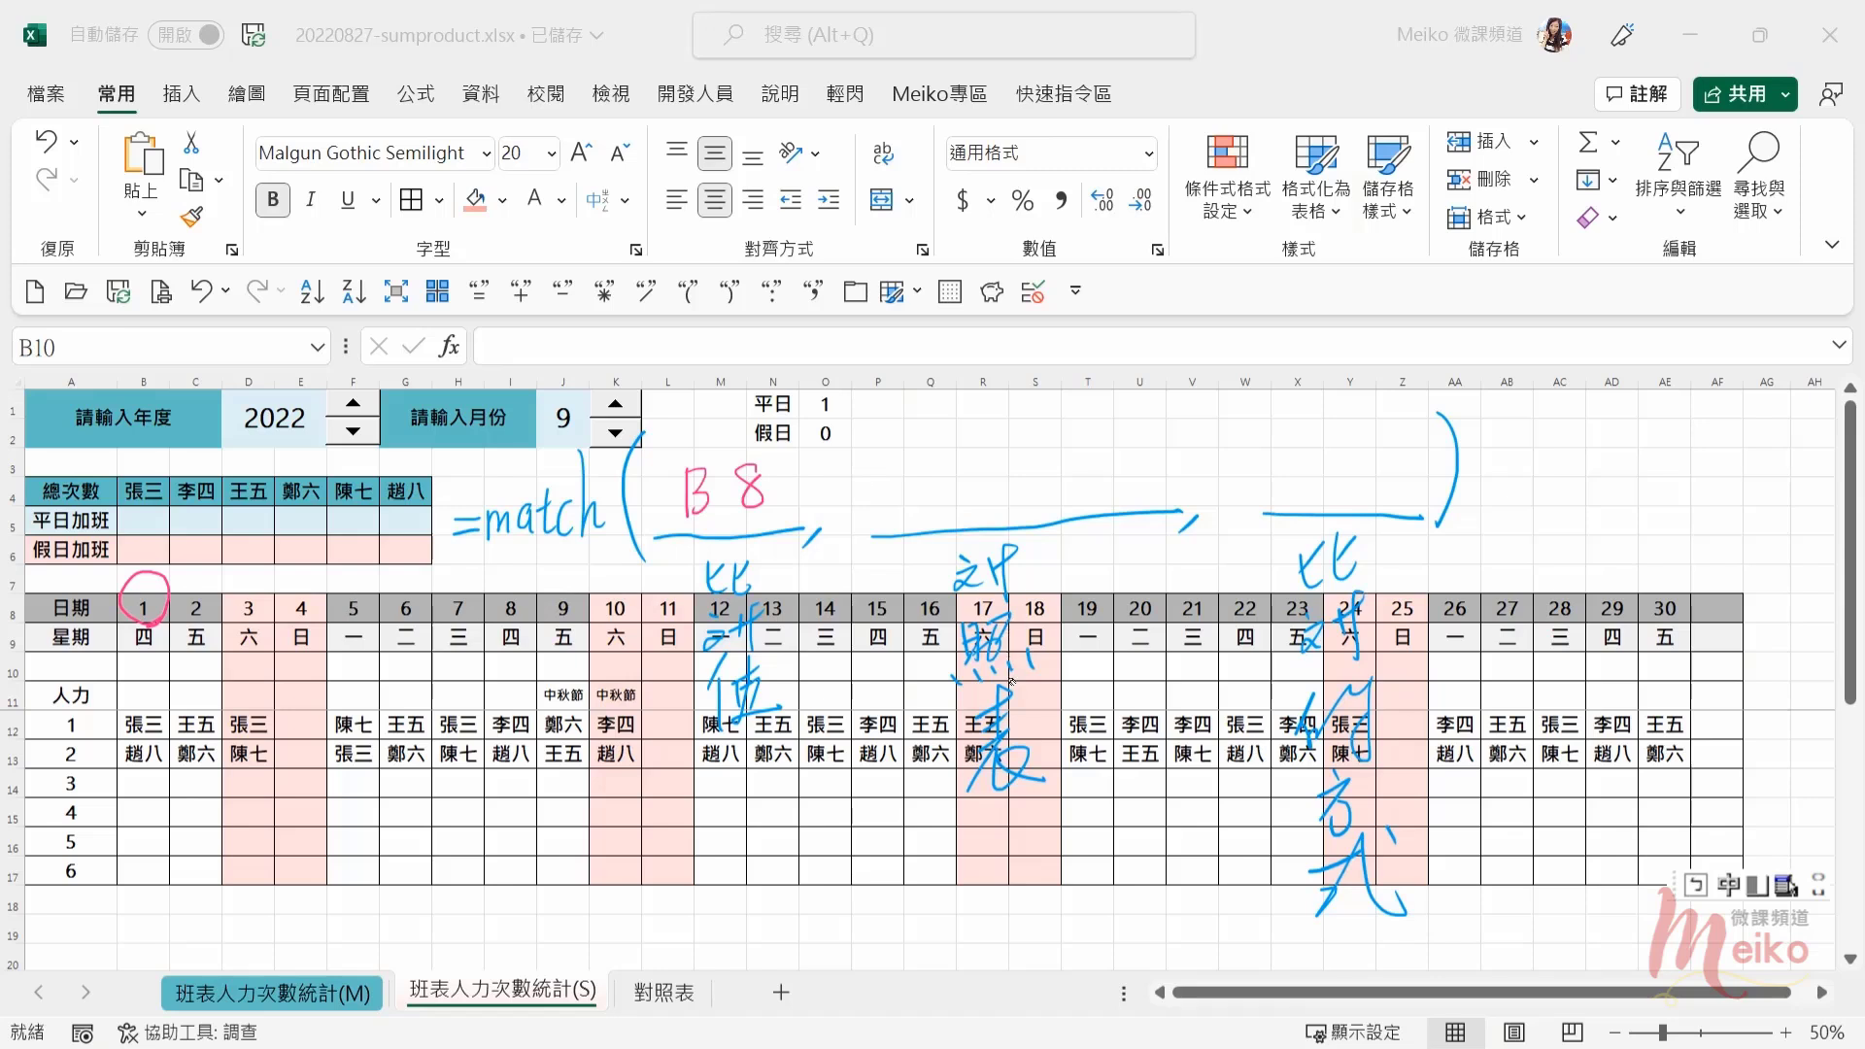
{"action": "mouse_move", "coordinate": [694, 1015]}
{"action": "left_mouse_down"}
{"action": "mouse_move", "coordinate": [701, 971]}
{"action": "mouse_move", "coordinate": [685, 1014]}
{"action": "left_mouse_up"}
{"action": "mouse_move", "coordinate": [898, 483]}
{"action": "left_mouse_down"}
{"action": "mouse_move", "coordinate": [901, 517]}
{"action": "mouse_move", "coordinate": [932, 485]}
{"action": "mouse_move", "coordinate": [1019, 477]}
{"action": "mouse_move", "coordinate": [1028, 514]}
{"action": "left_mouse_up"}
{"action": "mouse_move", "coordinate": [1049, 448]}
{"action": "left_mouse_down"}
{"action": "mouse_move", "coordinate": [1074, 485]}
{"action": "mouse_move", "coordinate": [1118, 493]}
{"action": "left_mouse_up"}
{"action": "mouse_move", "coordinate": [1144, 449]}
{"action": "left_mouse_down"}
{"action": "mouse_move", "coordinate": [1121, 476]}
{"action": "mouse_move", "coordinate": [1149, 489]}
{"action": "left_mouse_up"}
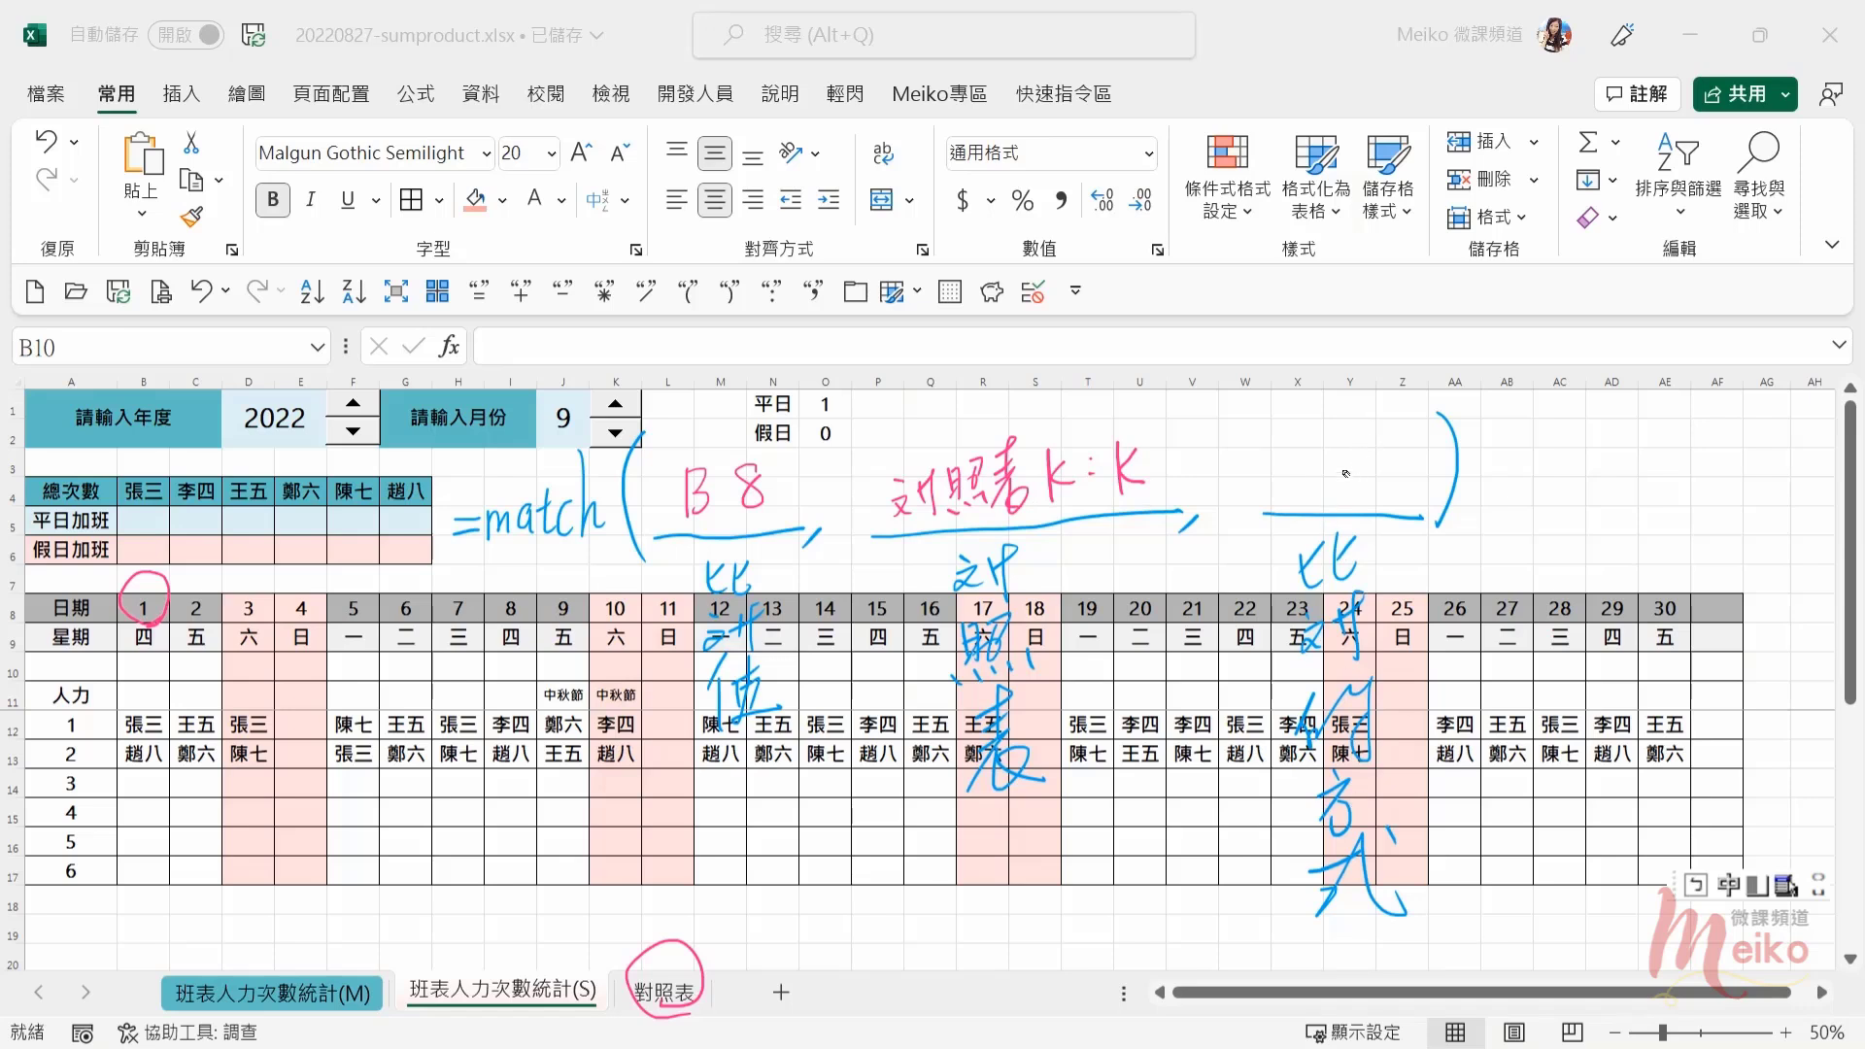
Step: Annotate the third MATCH argument as 0, mark the following dates, and clear all the handwriting from the screen
{"action": "left_click_drag", "start_coordinate": [1330, 451], "coordinate": [1333, 453]}
{"action": "mouse_move", "coordinate": [181, 614]}
{"action": "left_mouse_down"}
{"action": "mouse_move", "coordinate": [187, 630]}
{"action": "mouse_move", "coordinate": [248, 577]}
{"action": "mouse_move", "coordinate": [237, 618]}
{"action": "left_mouse_up"}
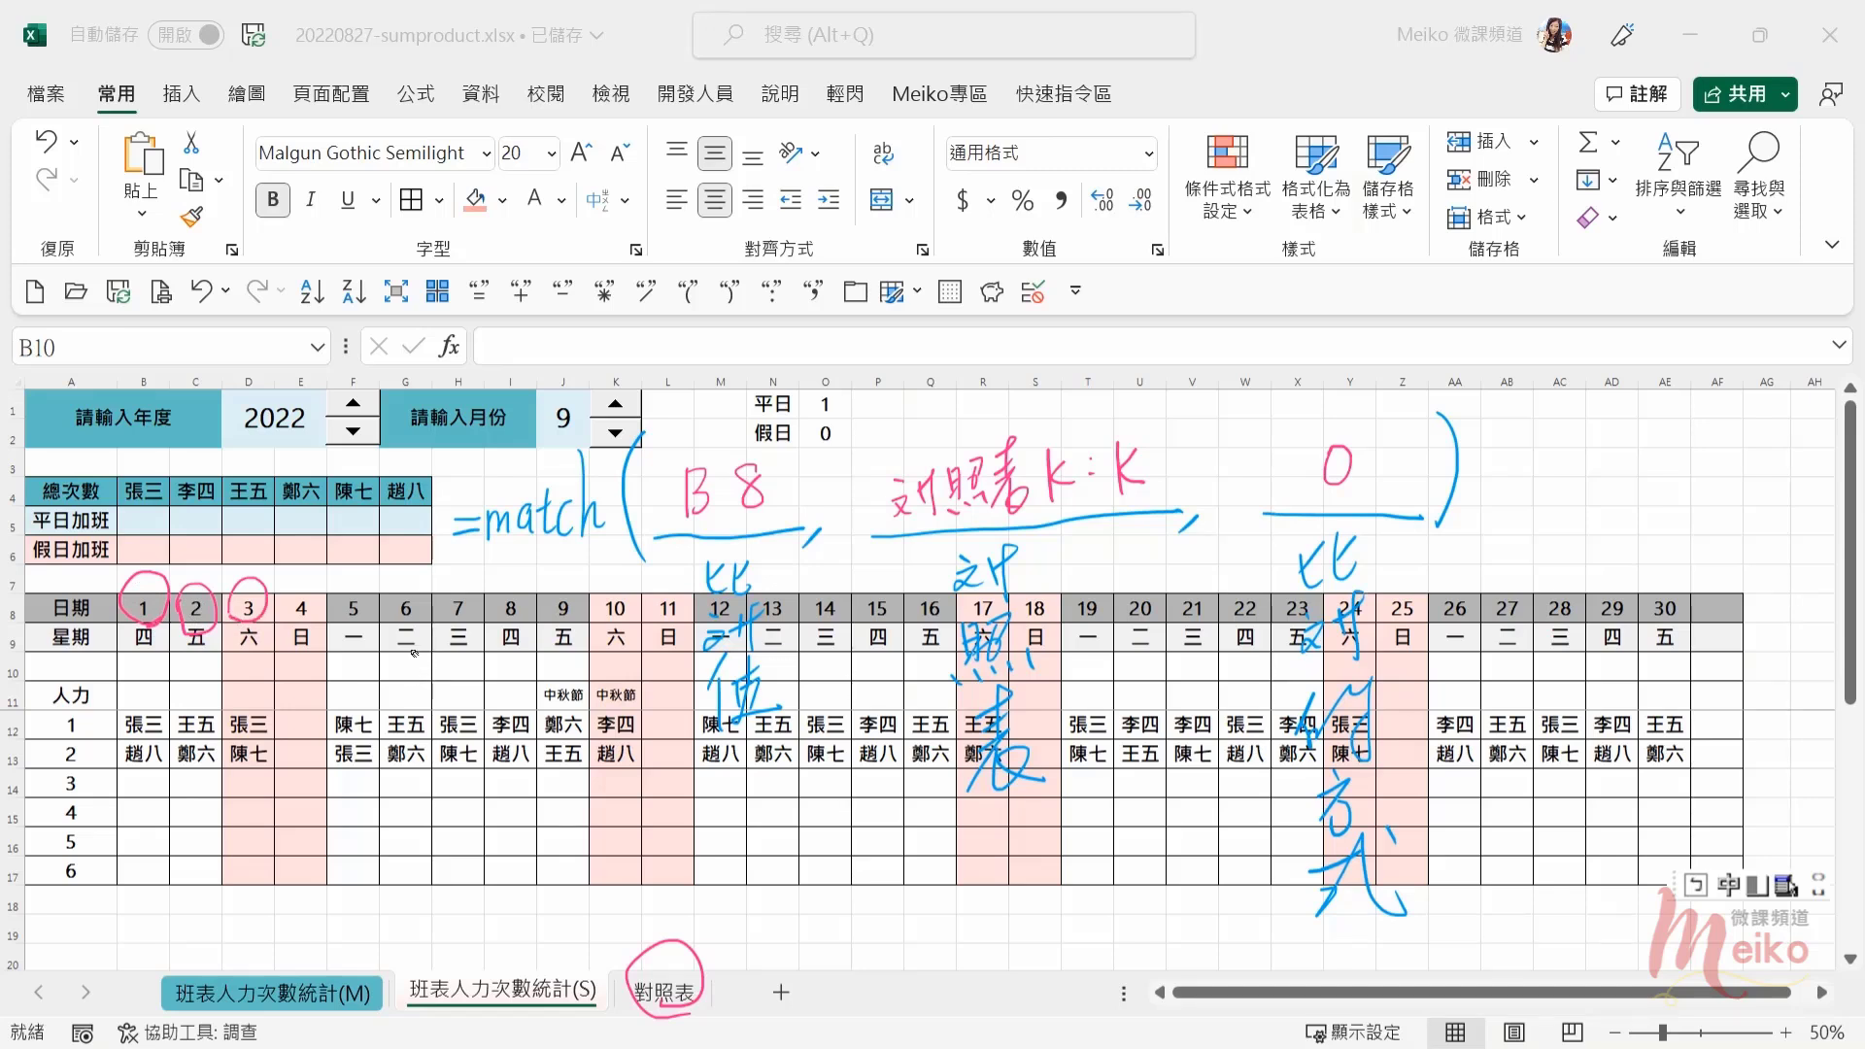
{"action": "left_click_drag", "start_coordinate": [734, 482], "coordinate": [723, 531]}
{"action": "key", "text": "Escape"}
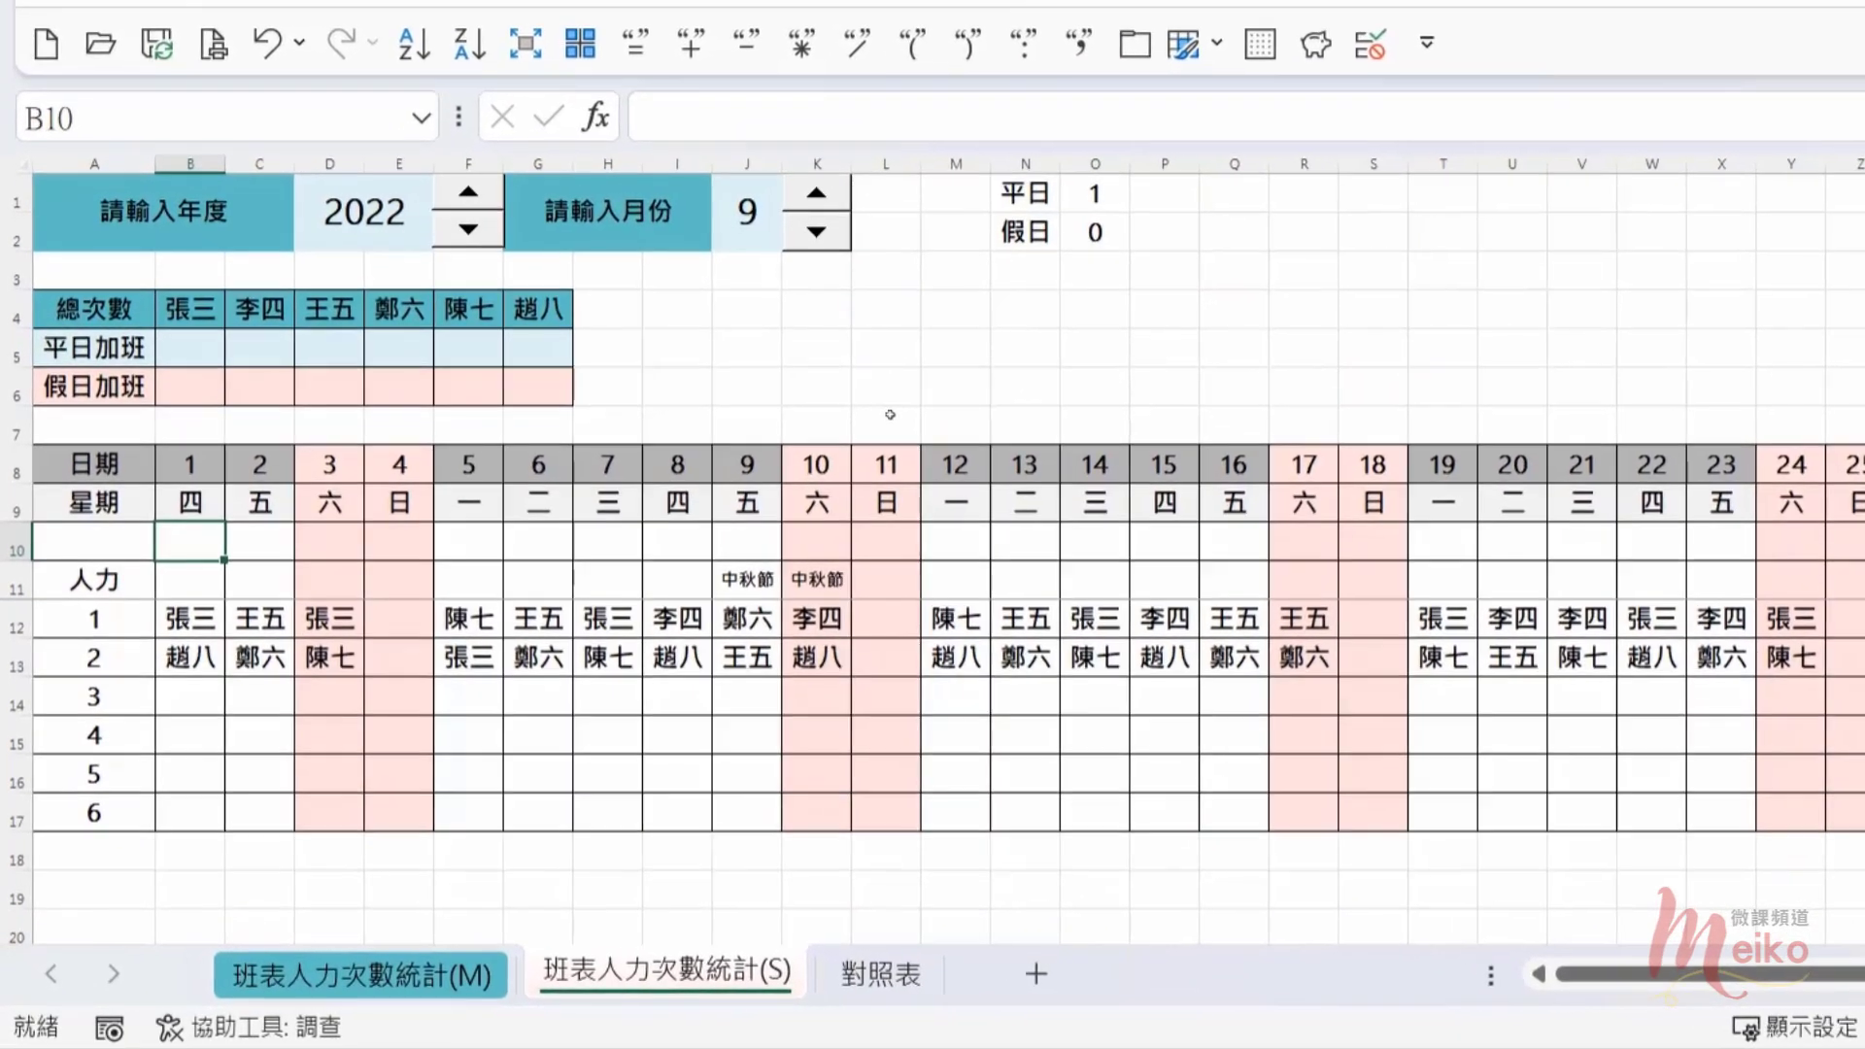
Step: Start a MATCH formula in cell B10 with the first date as the lookup value, row-locked as B$8
{"action": "type", "text": "="}
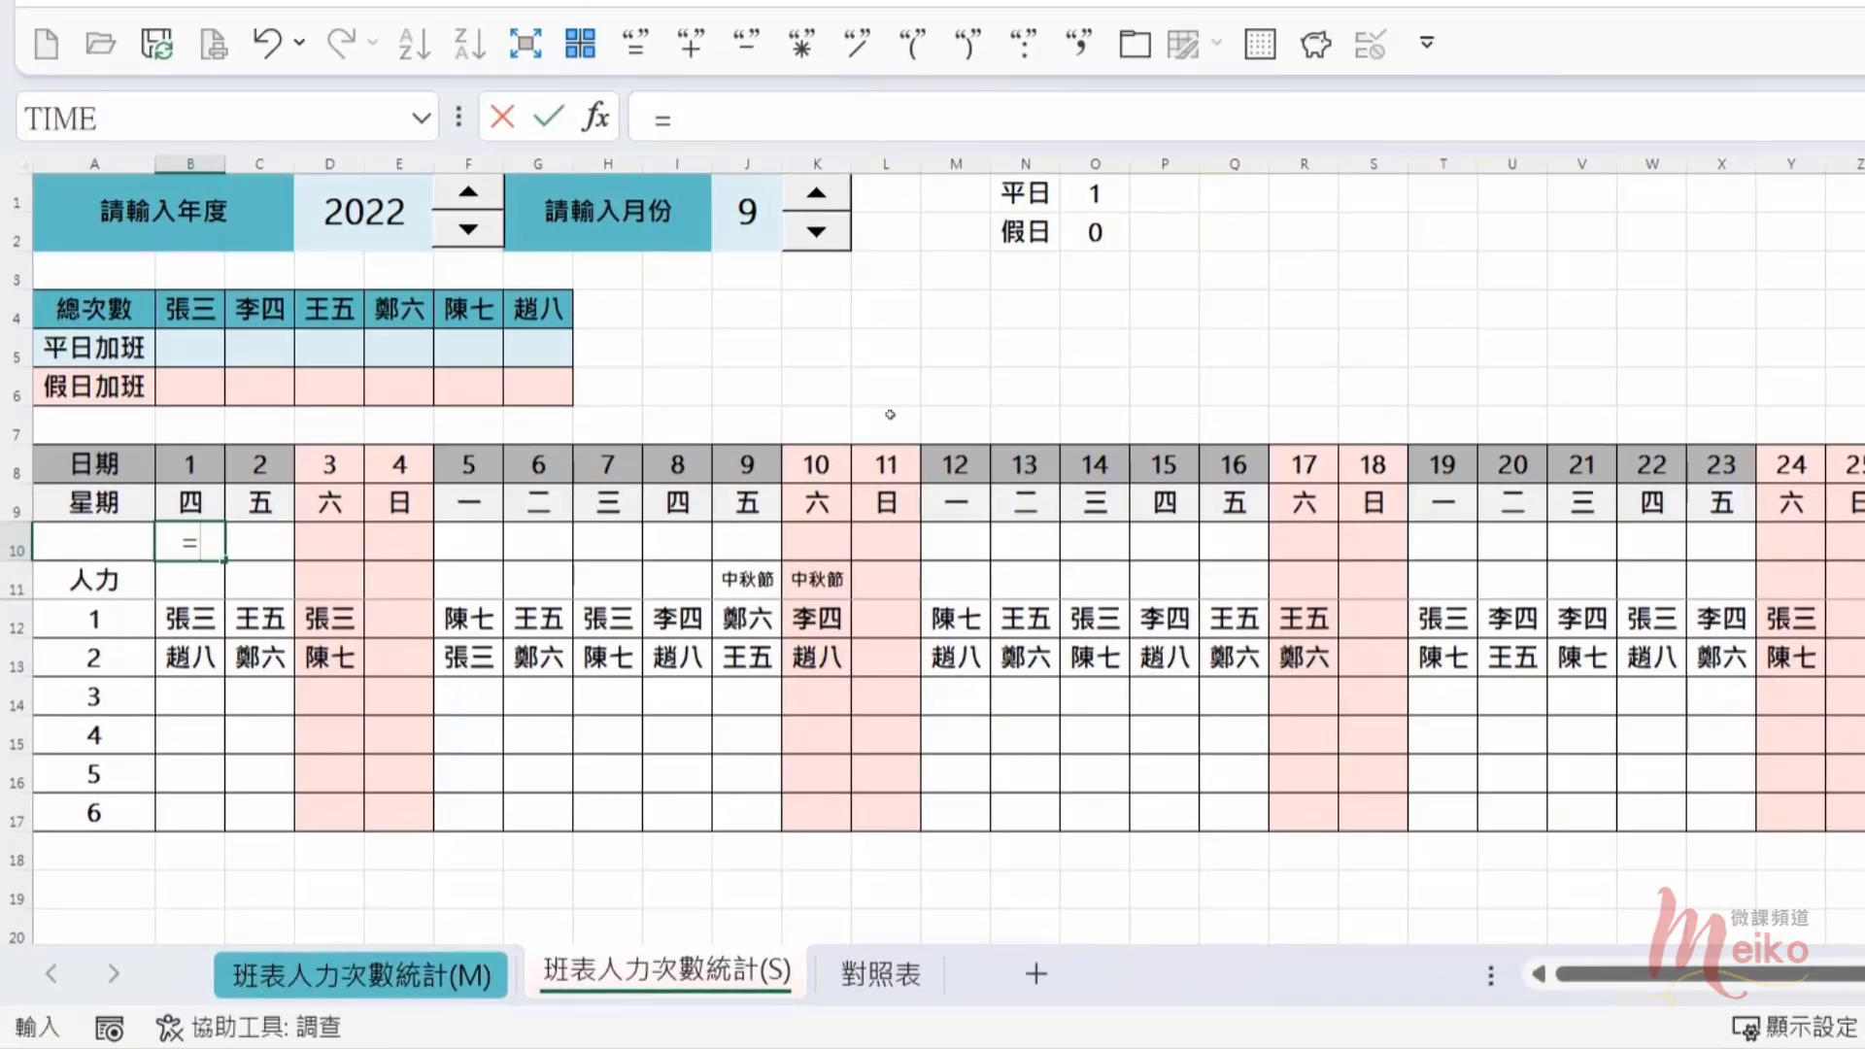
{"action": "type", "text": "match("}
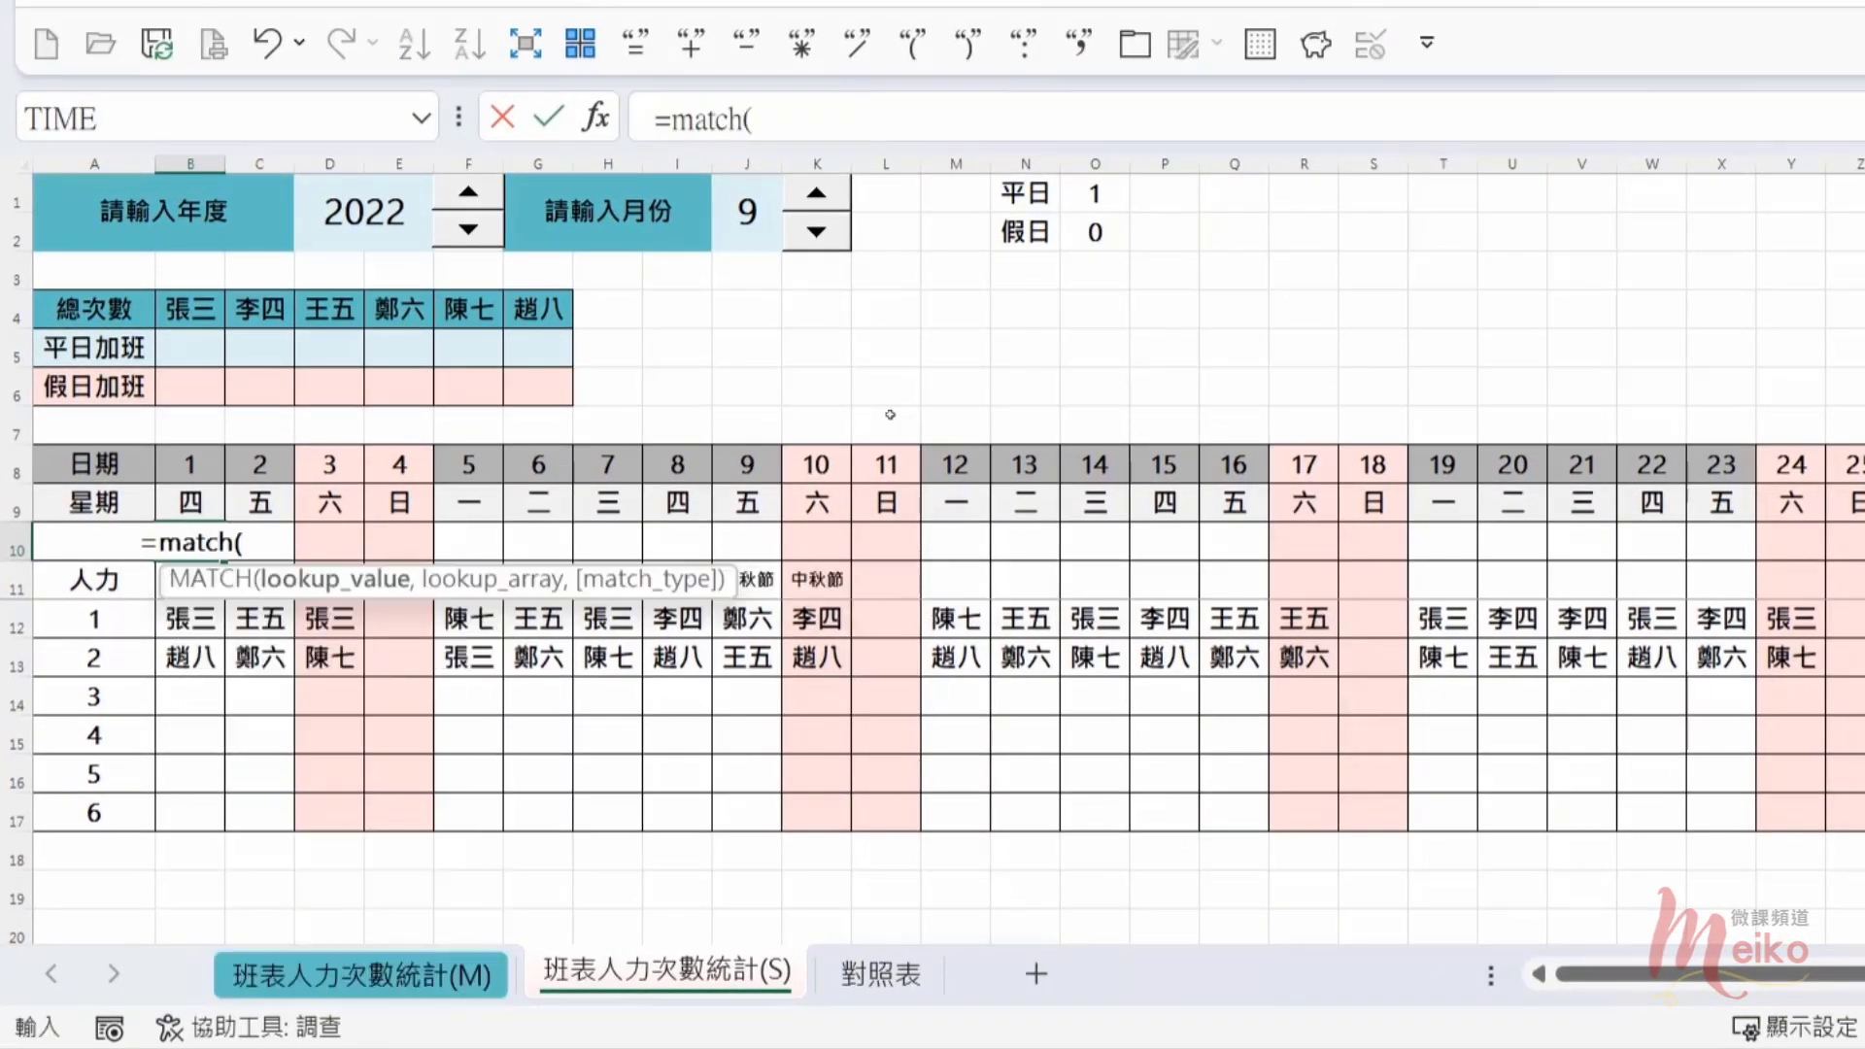
{"action": "key", "text": "BackSpace"}
{"action": "type", "text": "("}
{"action": "left_click", "coordinate": [183, 463]}
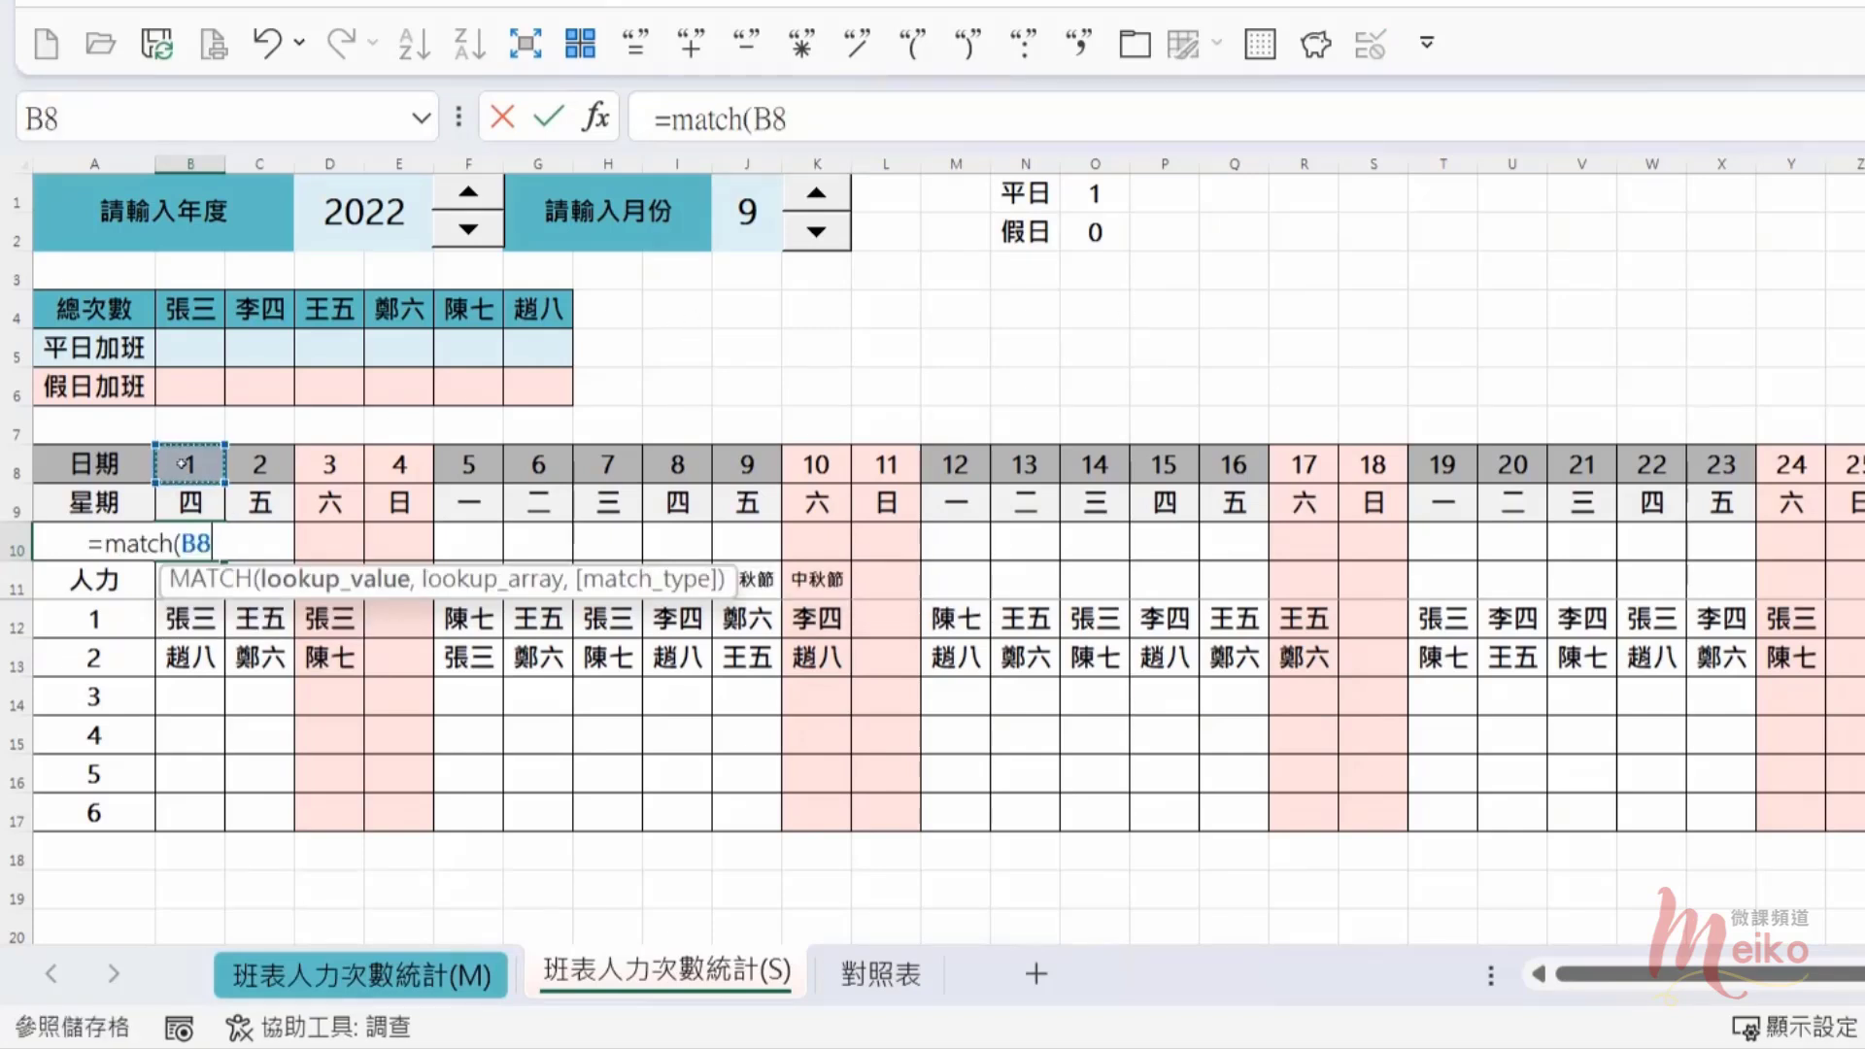
{"action": "key", "text": "F4"}
{"action": "key", "text": "F4"}
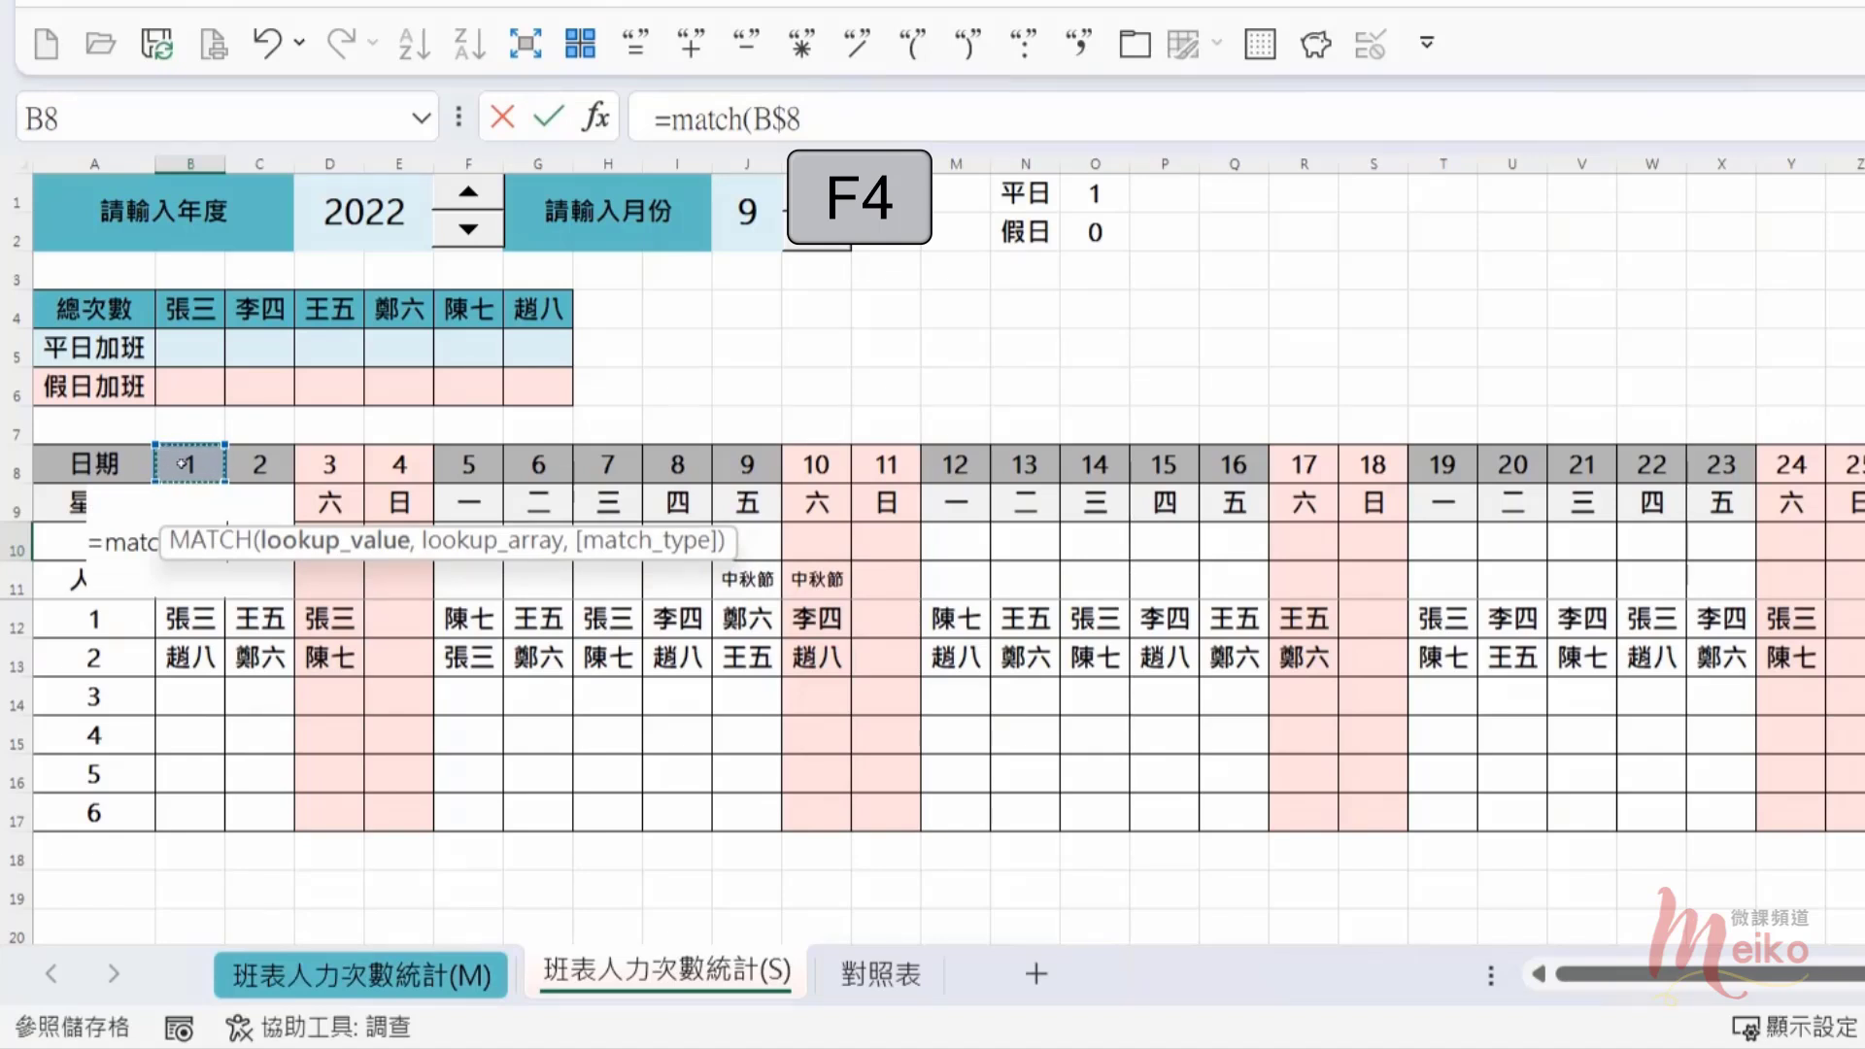
{"action": "type", "text": ","}
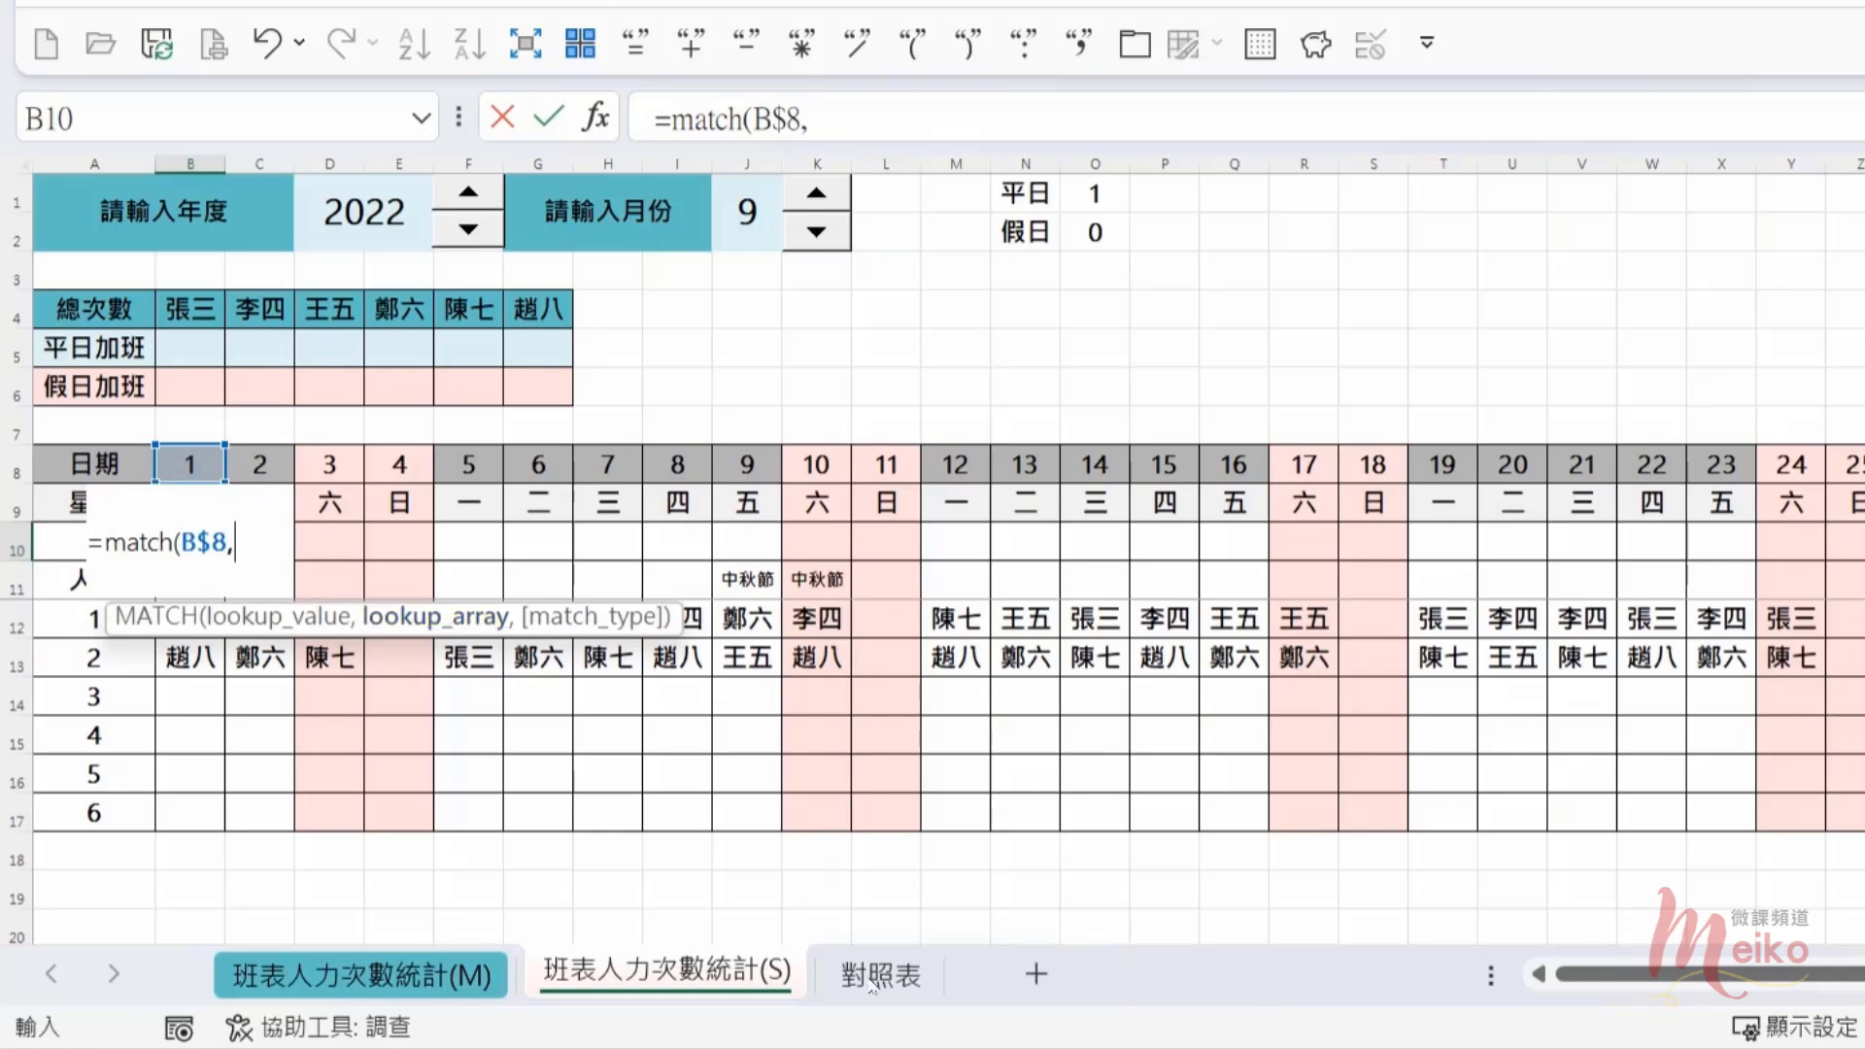
Step: Complete the MATCH formula with 對照表!$K:$K as the lookup array and exact match type 0
{"action": "left_click", "coordinate": [874, 976]}
{"action": "left_click", "coordinate": [1430, 185]}
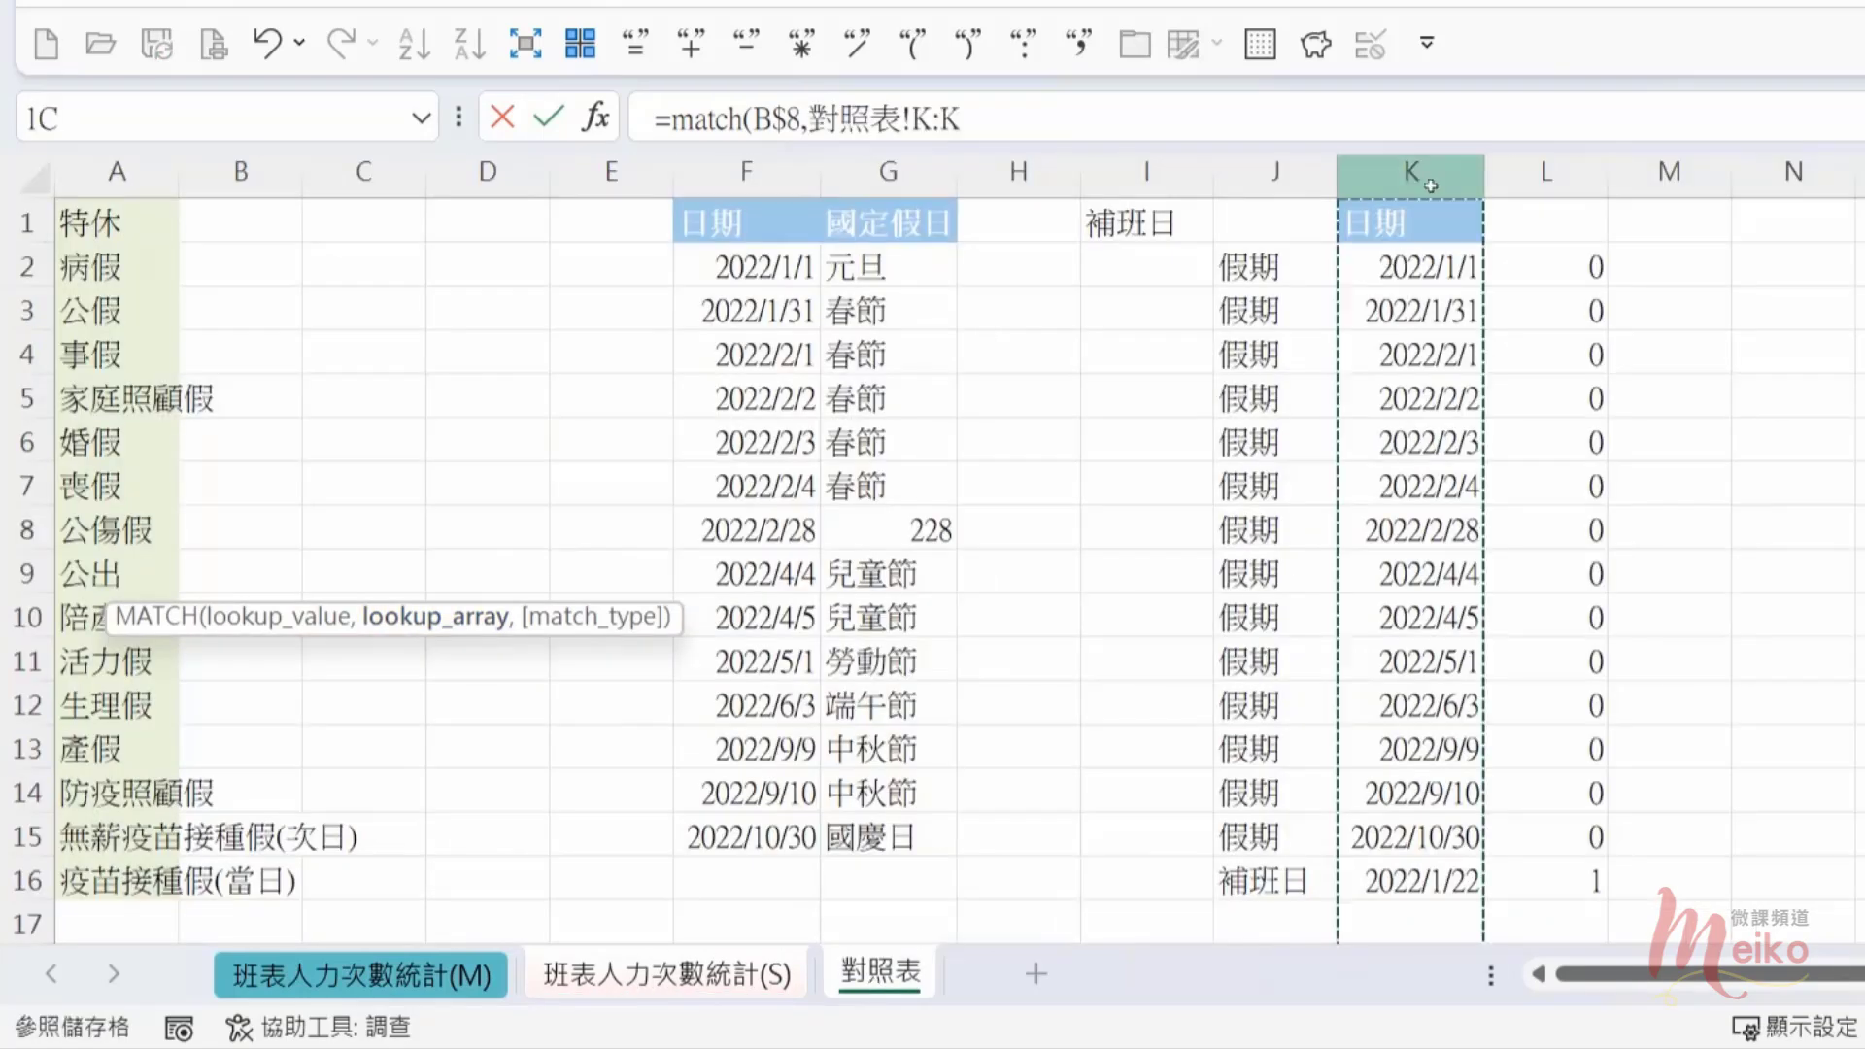
{"action": "key", "text": "F4"}
{"action": "type", "text": ","}
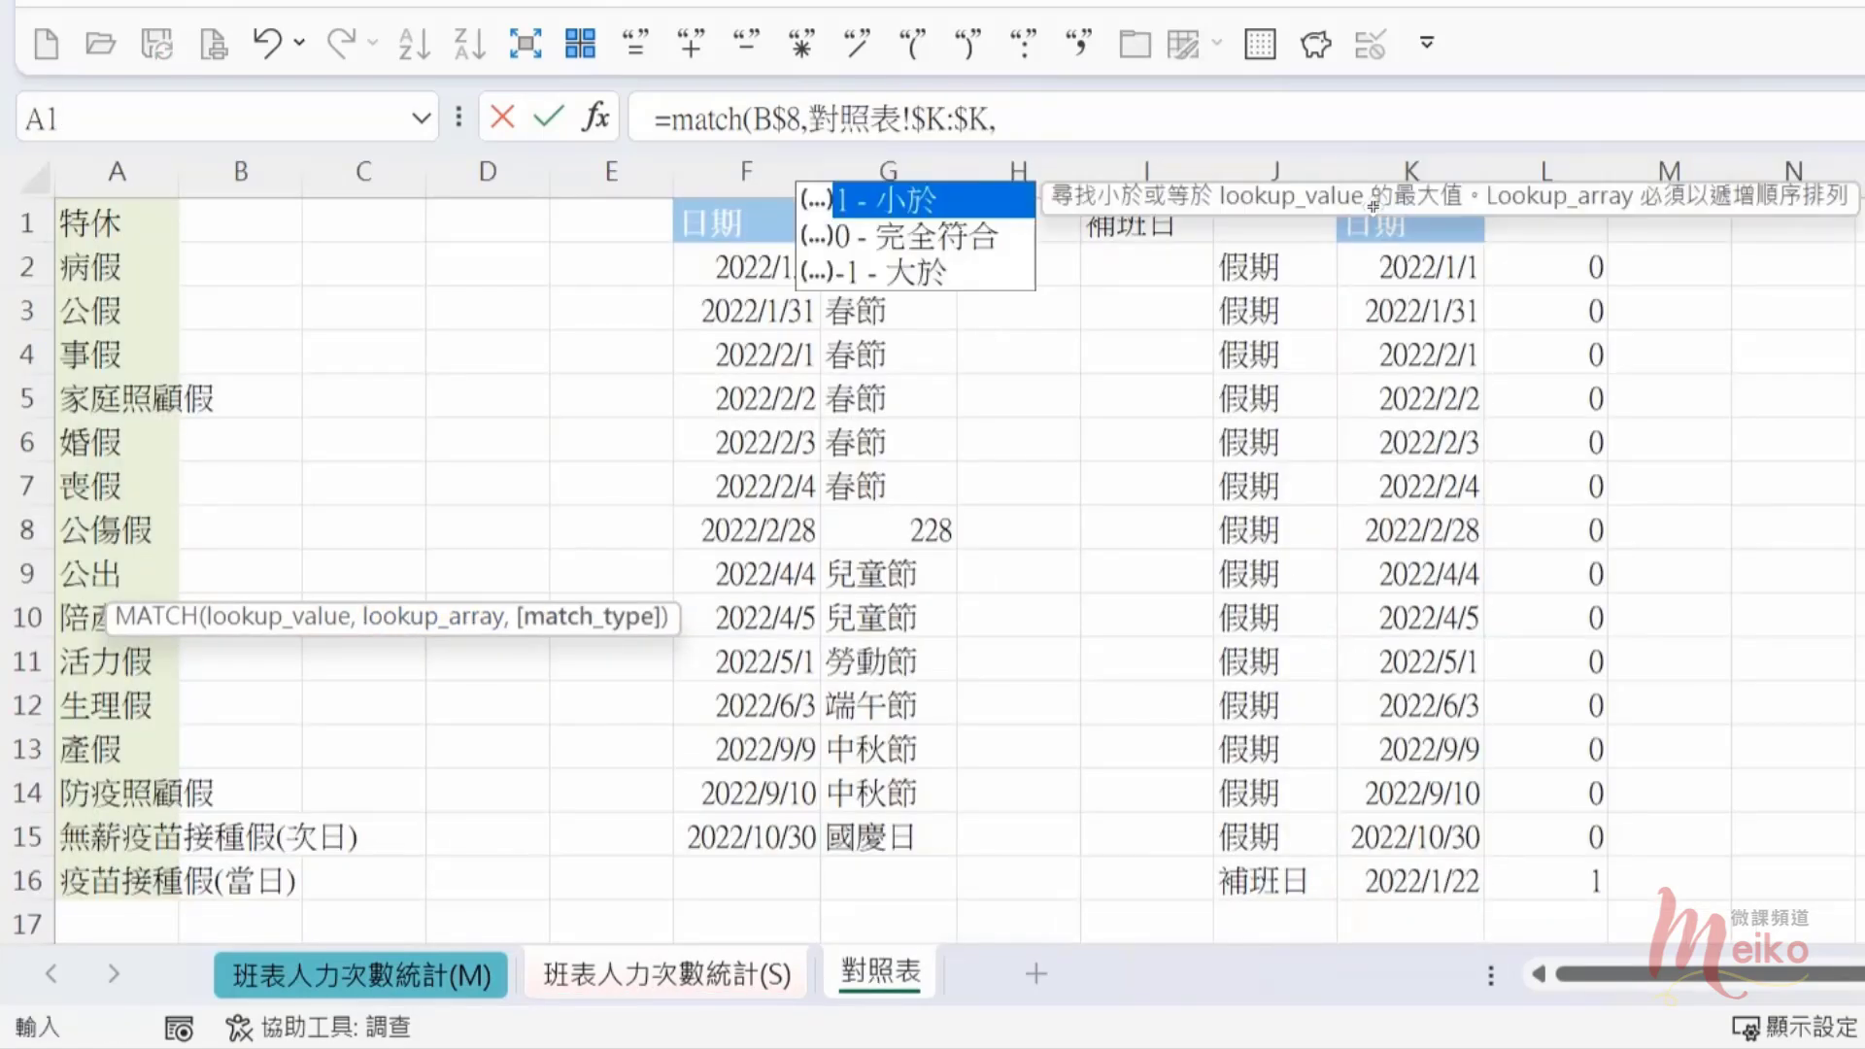
{"action": "type", "text": "0)"}
{"action": "key", "text": "Return"}
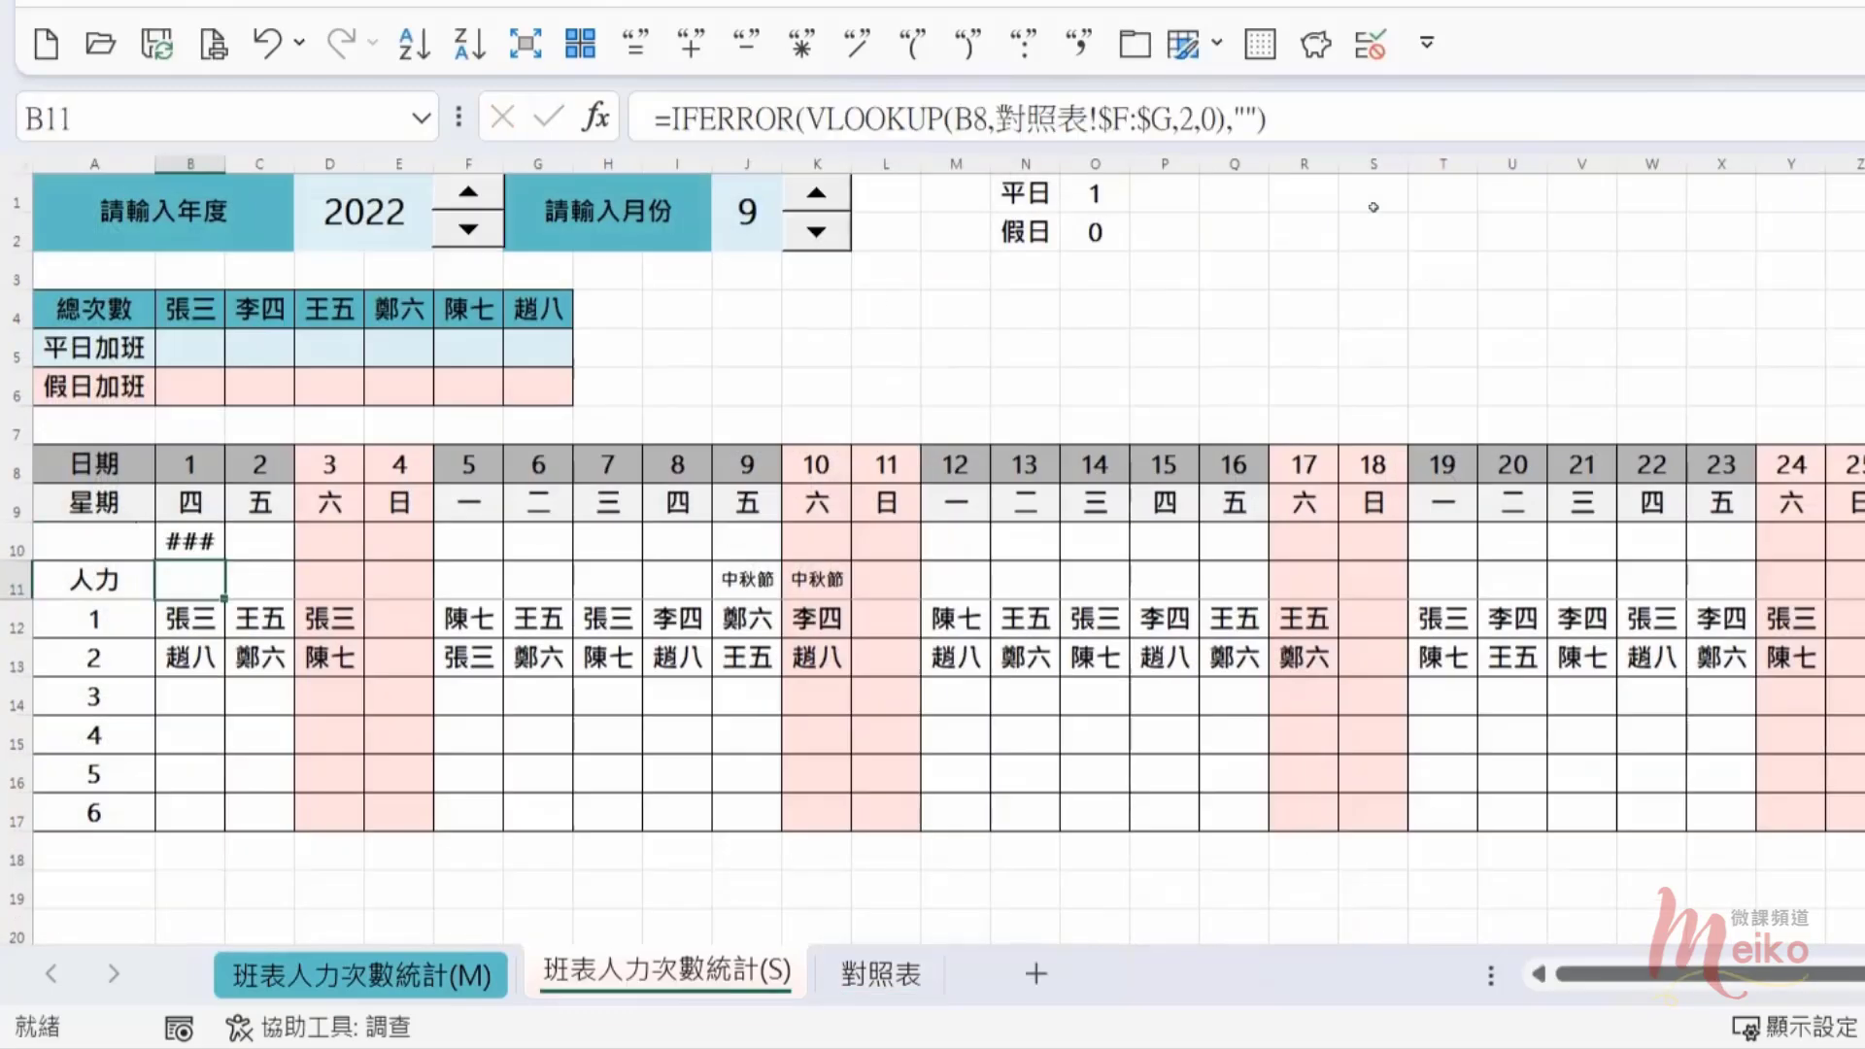
Step: Widen column B and display the date in B8 in full year/month/day format for comparison with the 對照表 dates
{"action": "left_click", "coordinate": [167, 542]}
{"action": "left_click_drag", "start_coordinate": [225, 161], "coordinate": [251, 160]}
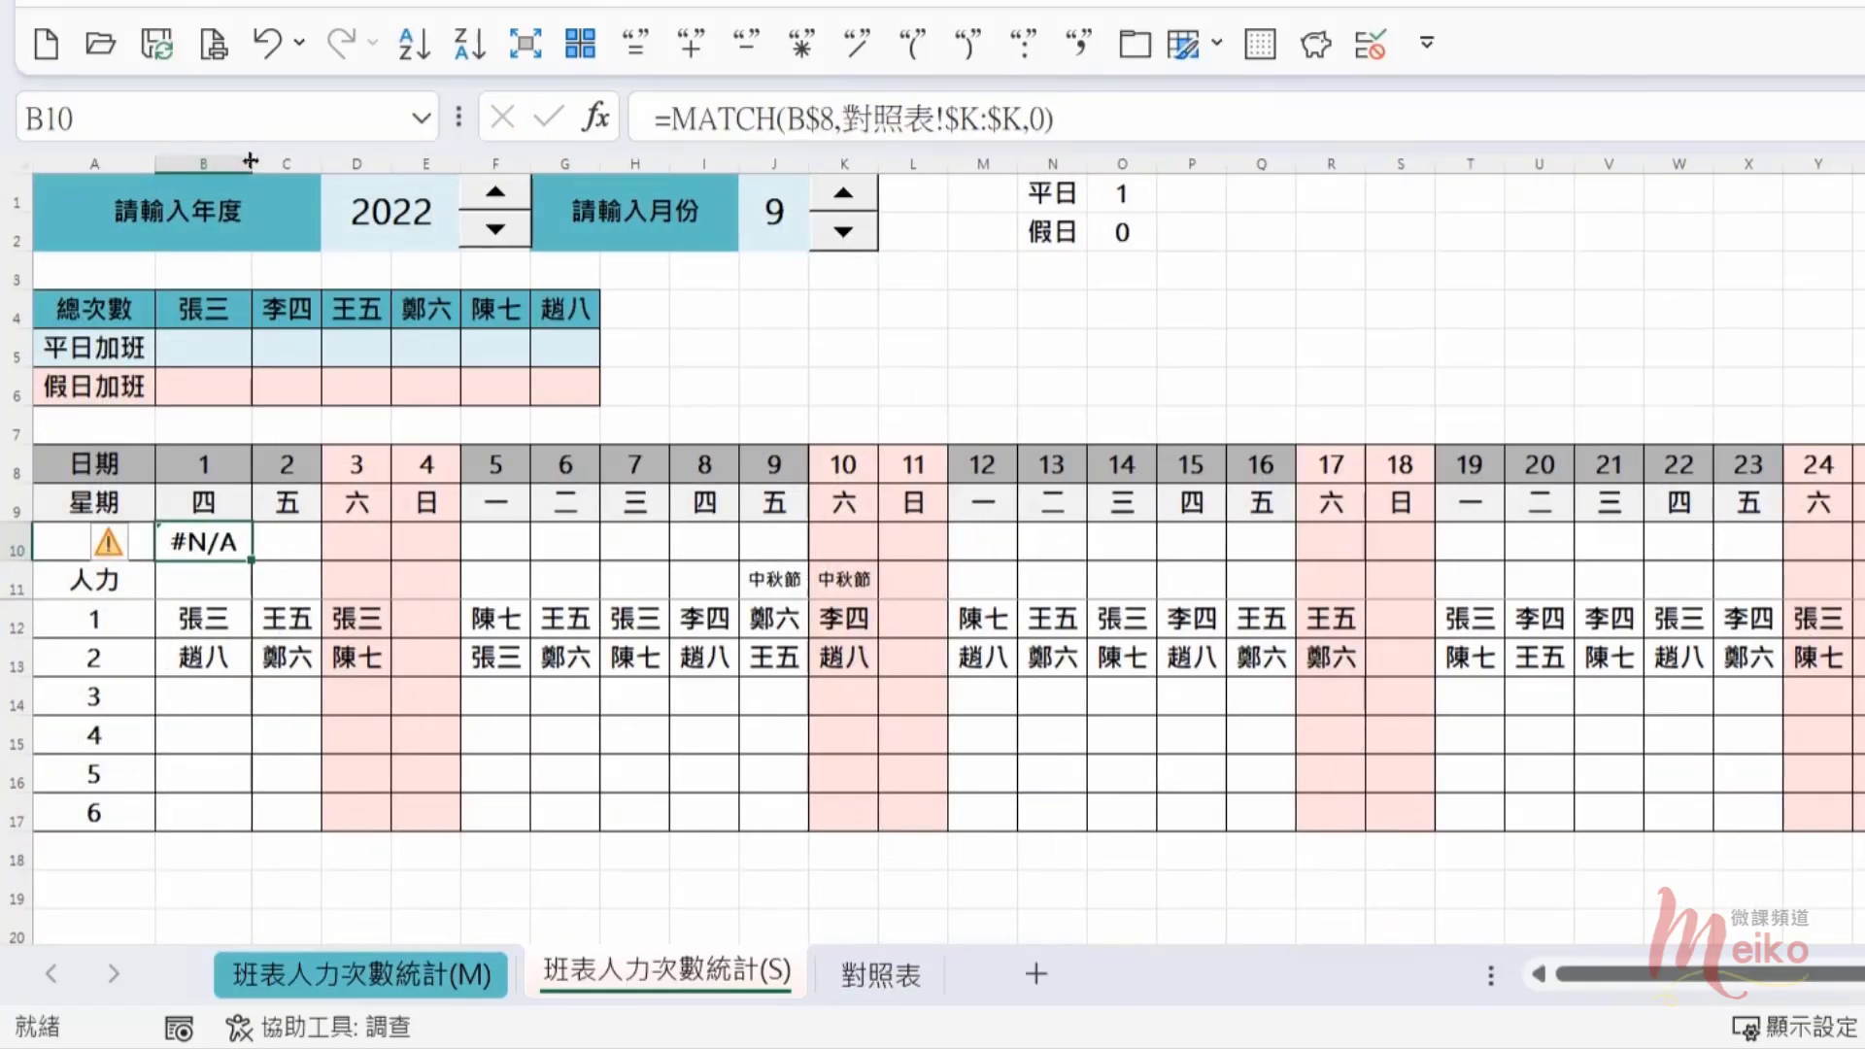
{"action": "left_click", "coordinate": [220, 464]}
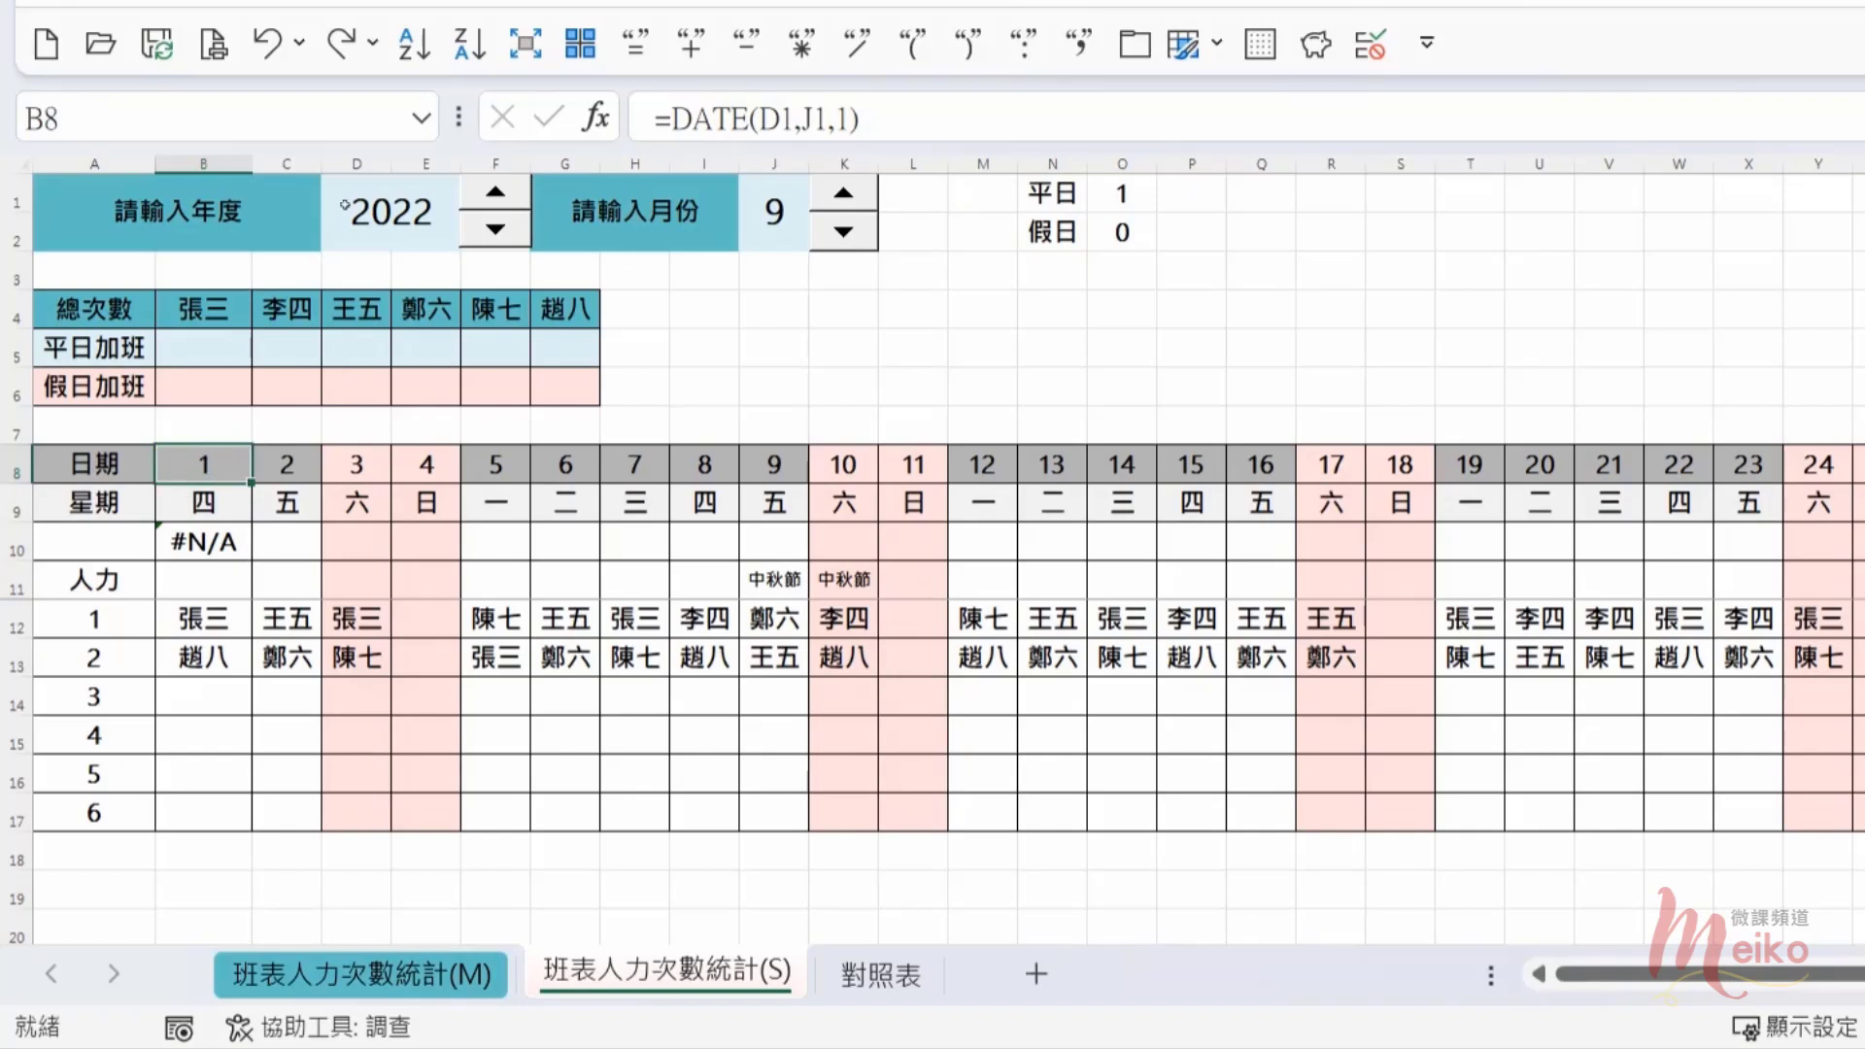
{"action": "left_click_drag", "start_coordinate": [251, 166], "coordinate": [357, 171]}
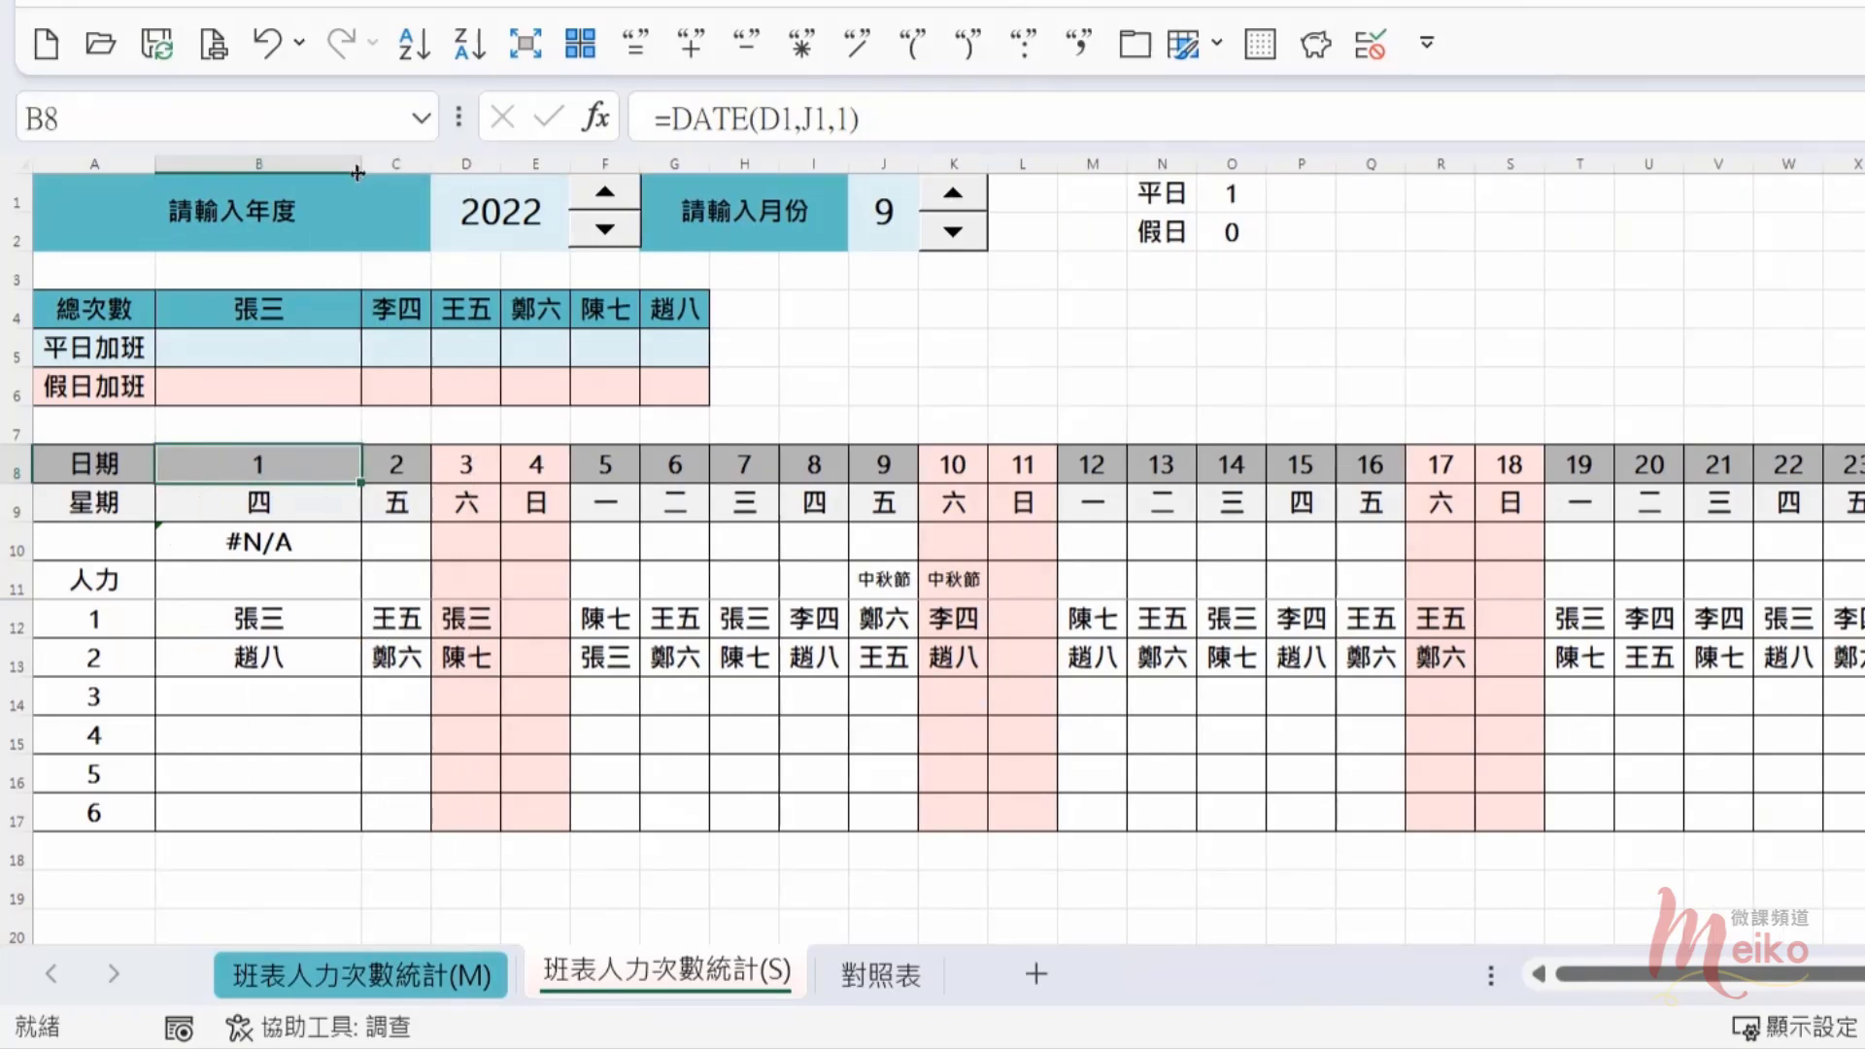
{"action": "key", "text": "ctrl+shift+3"}
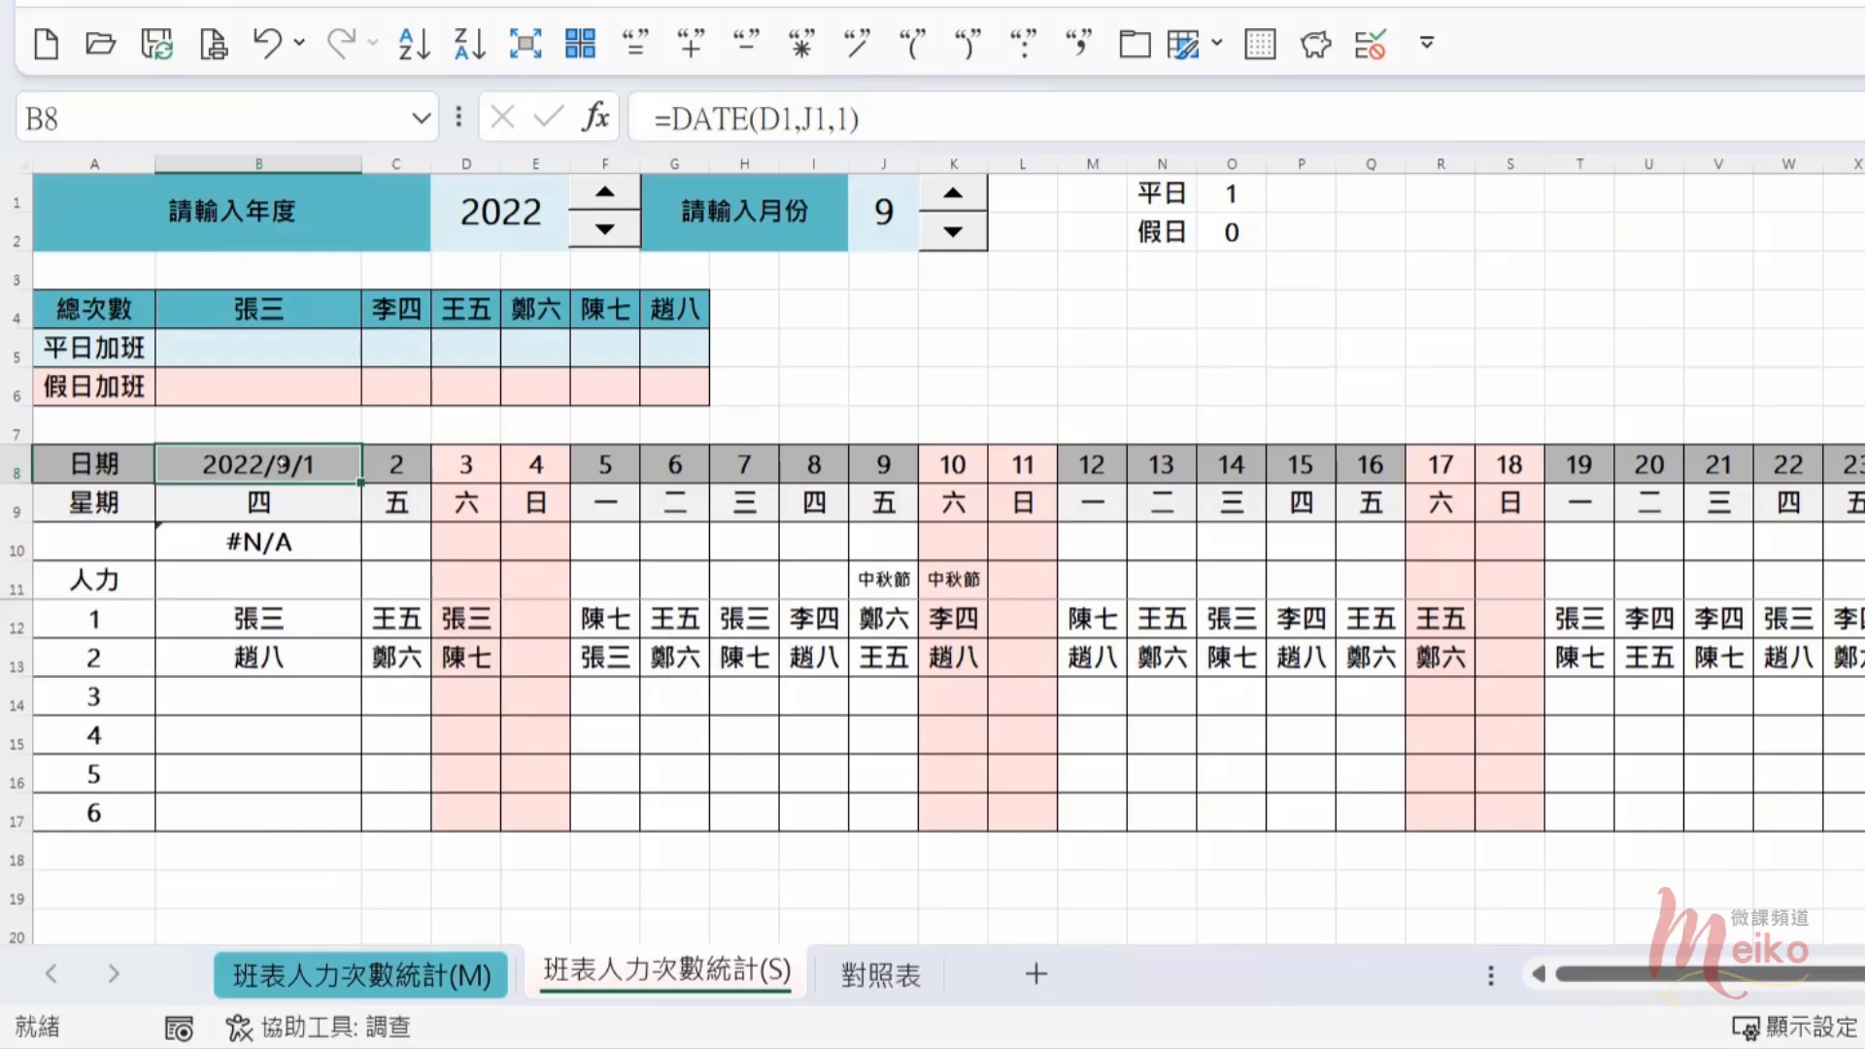
{"action": "left_click", "coordinate": [892, 979]}
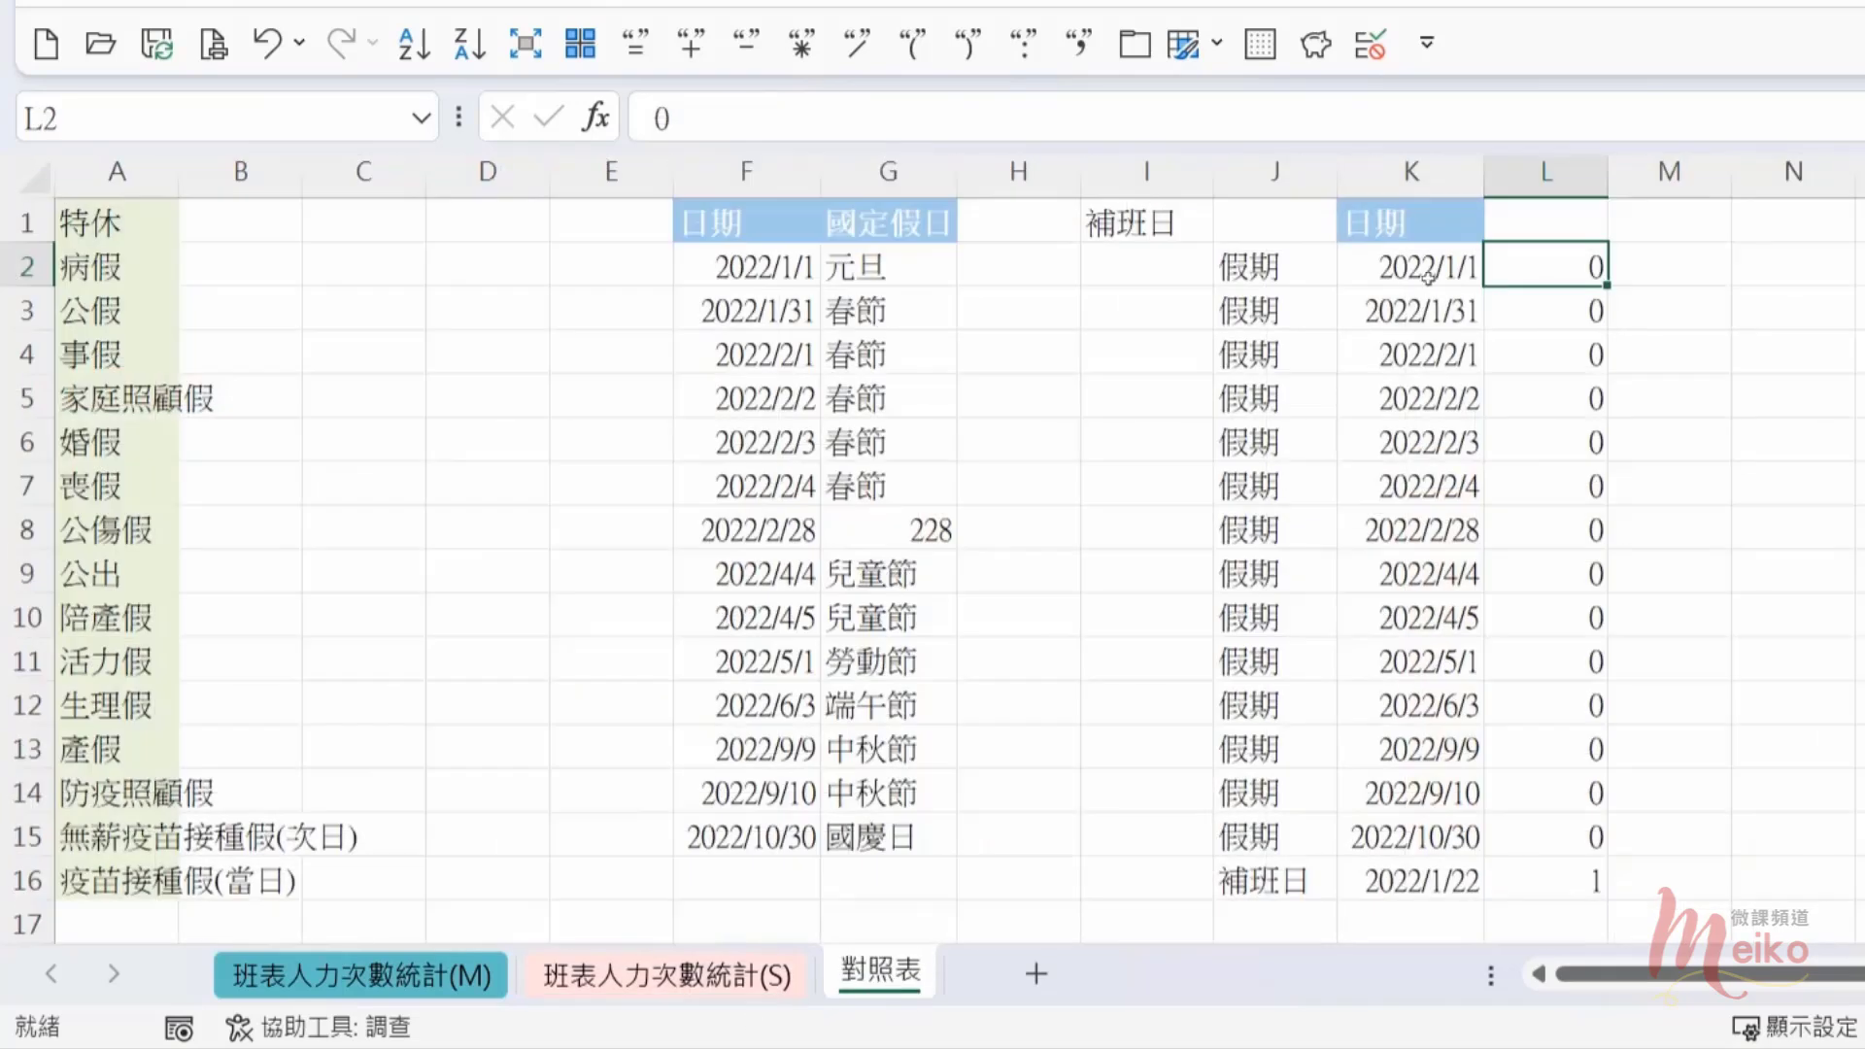
{"action": "left_click", "coordinate": [622, 976]}
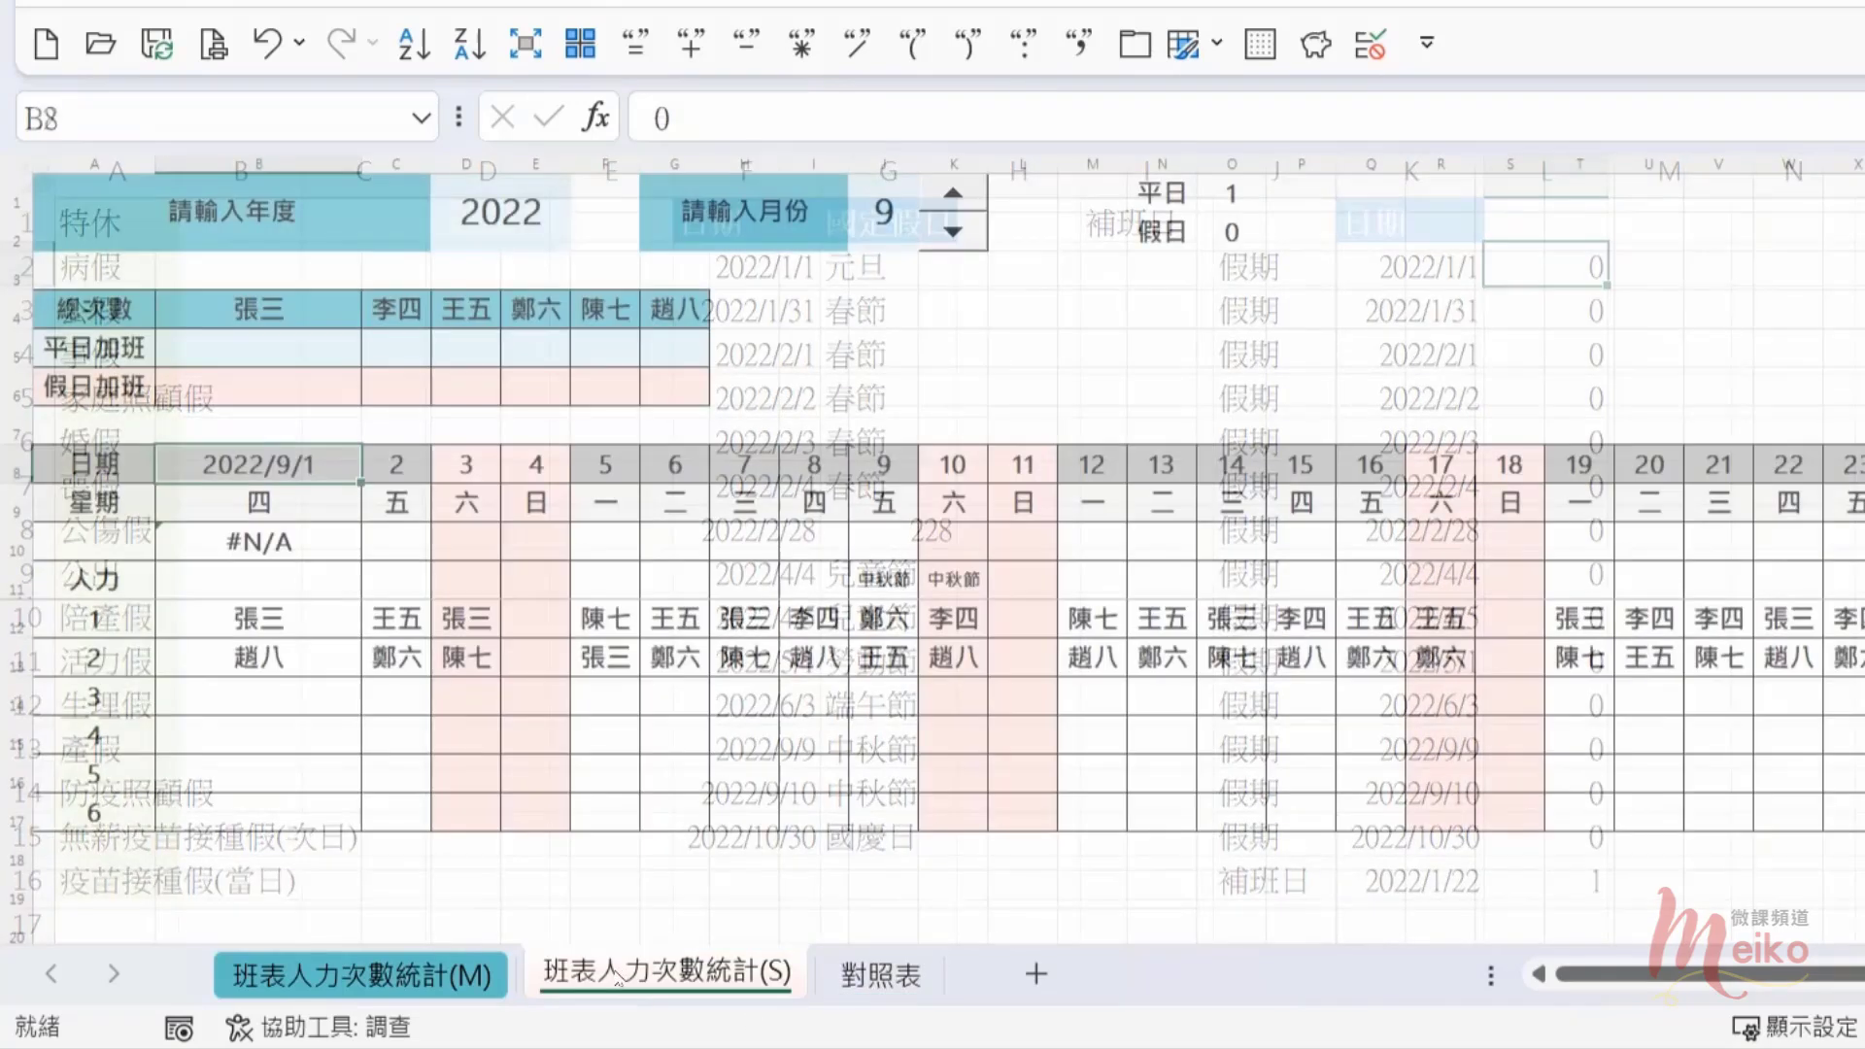
Step: Narrow column B to fit the full date and copy the MATCH formula from B10 across to P10
{"action": "left_click", "coordinate": [285, 540]}
{"action": "left_click_drag", "start_coordinate": [353, 166], "coordinate": [281, 165]}
{"action": "left_click_drag", "start_coordinate": [279, 560], "coordinate": [1248, 573]}
Step: Inspect the MATCH formulas in J10 and K10 and the date in J8 that the first one looks up
{"action": "left_click", "coordinate": [802, 542]}
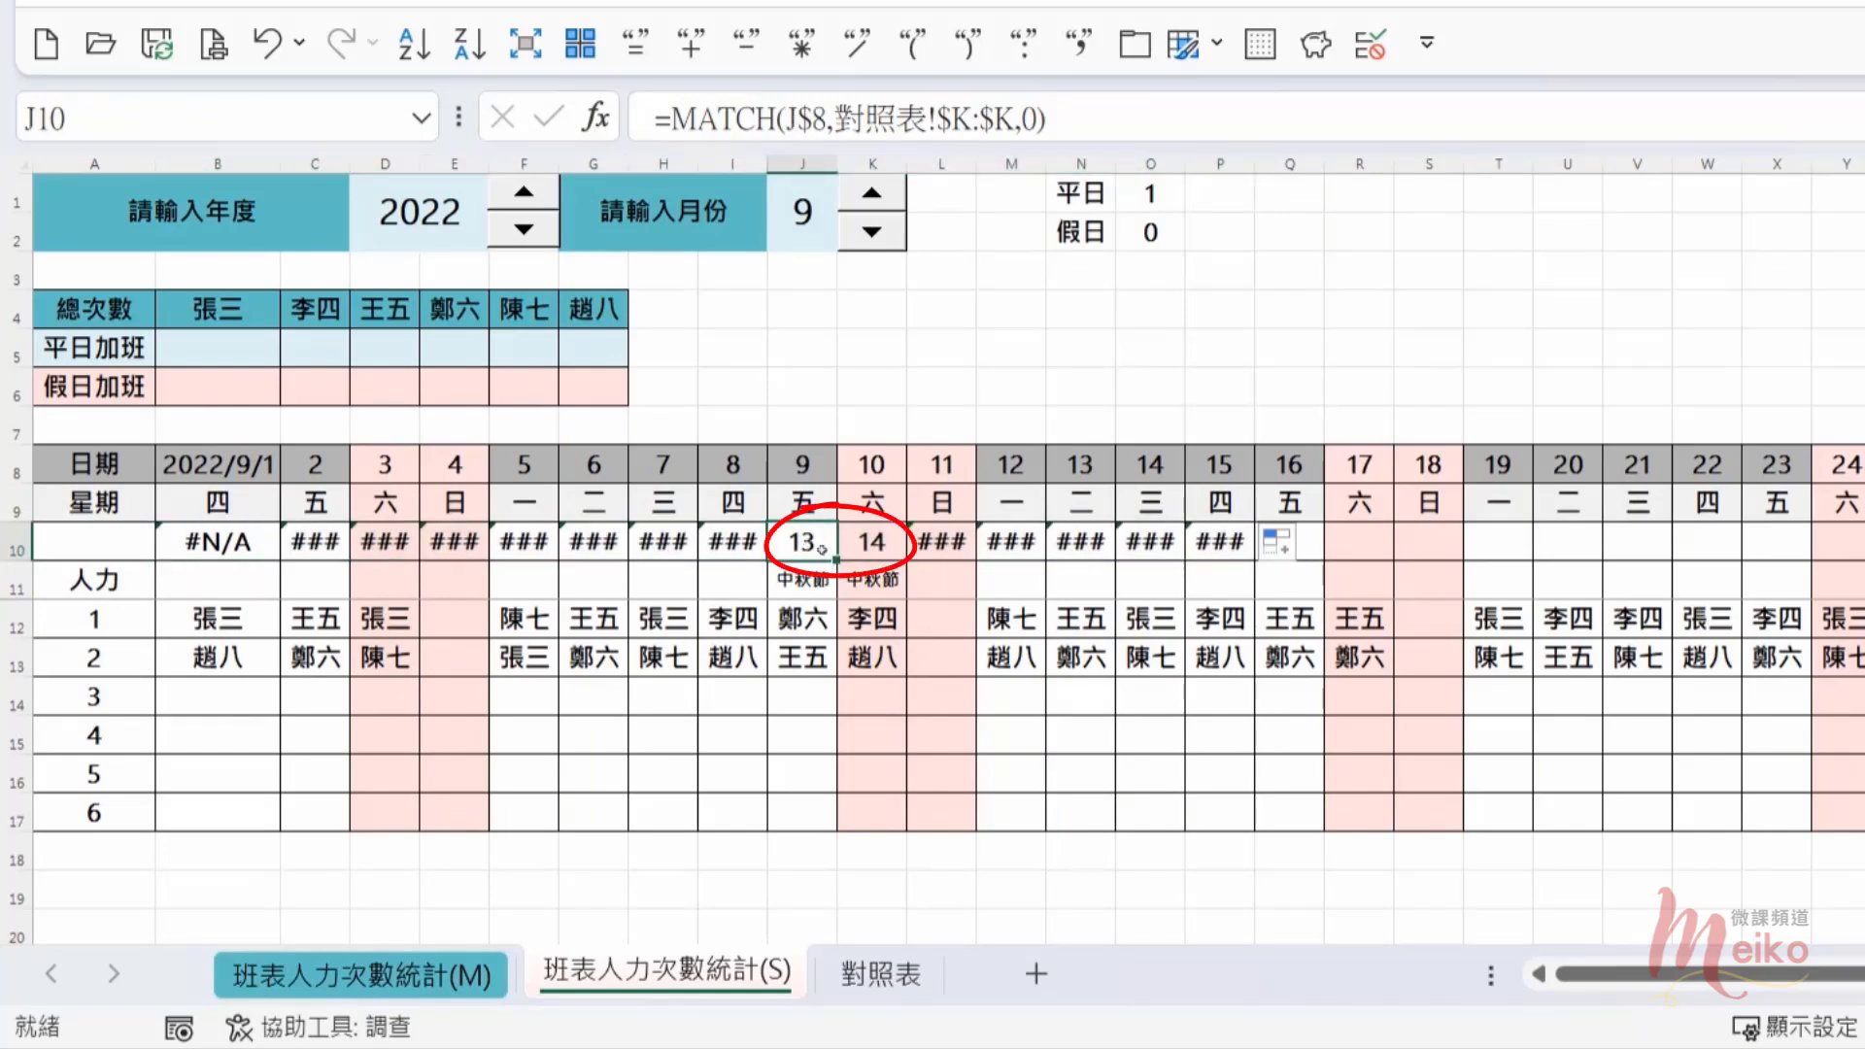
{"action": "left_click", "coordinate": [874, 542]}
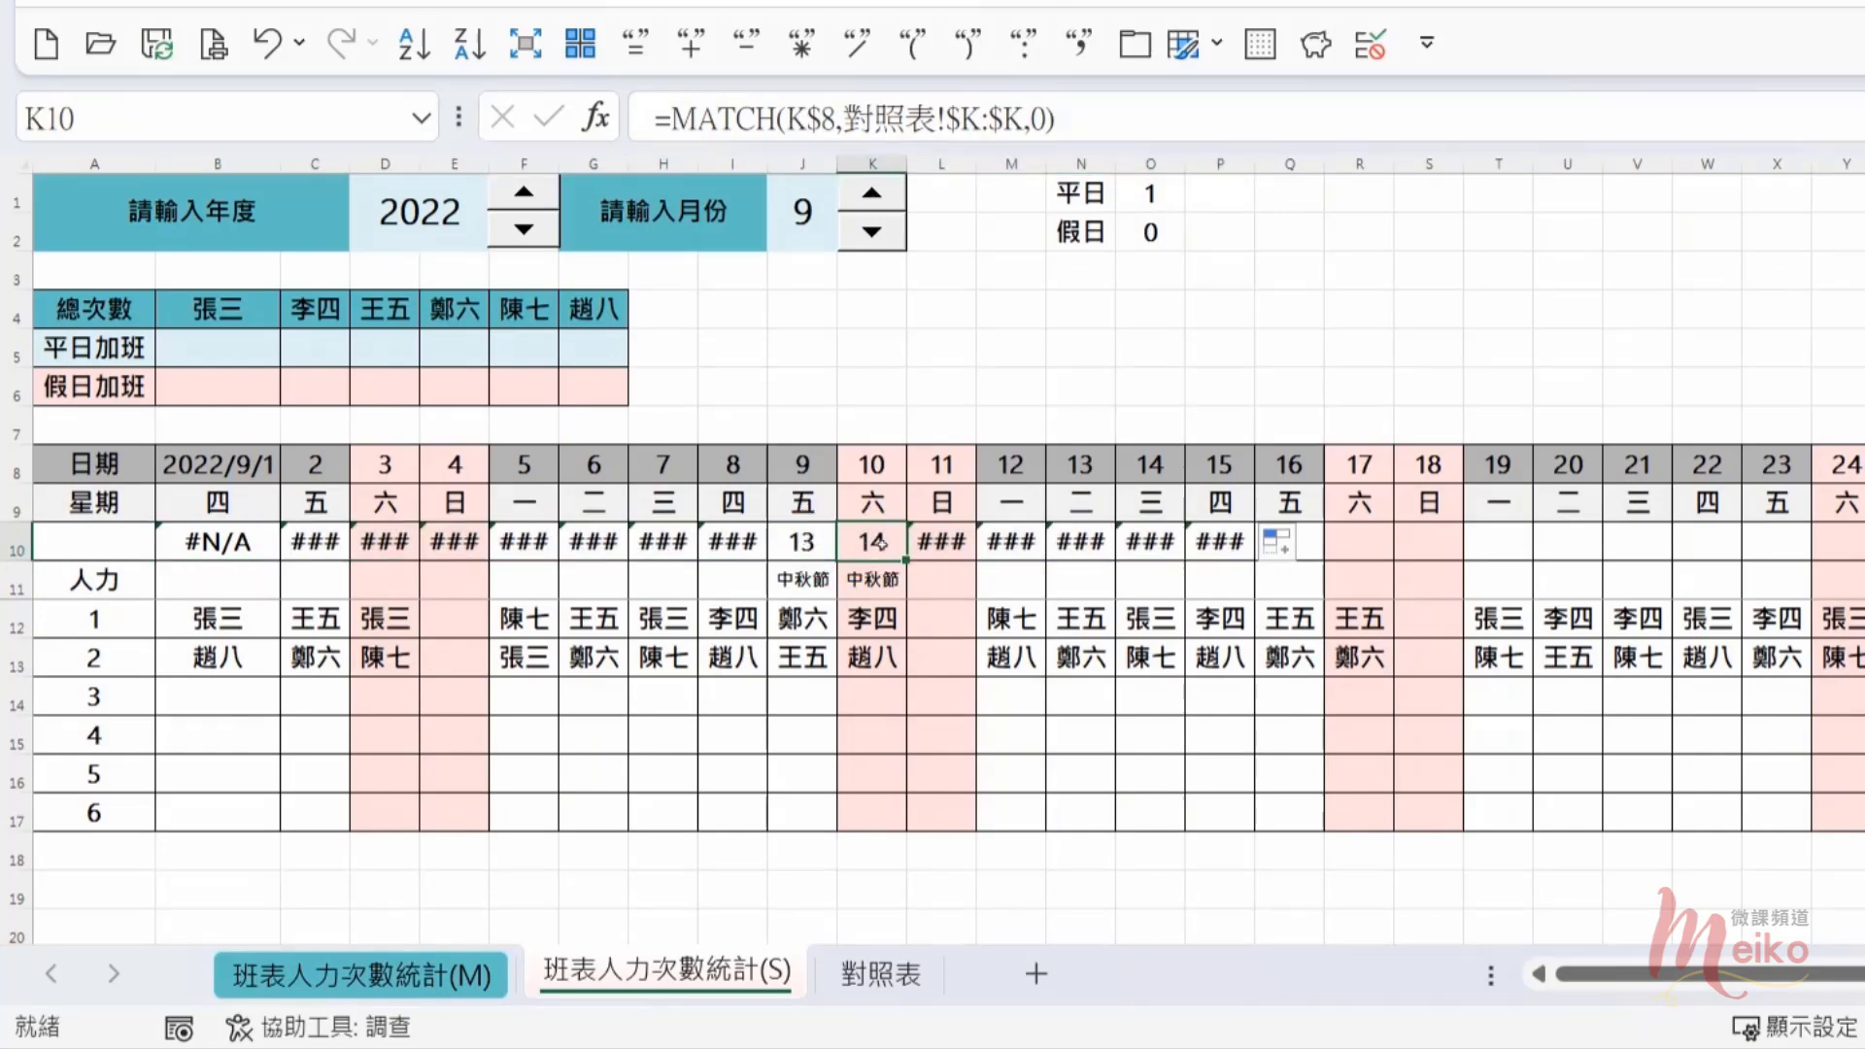
{"action": "left_click", "coordinate": [802, 464]}
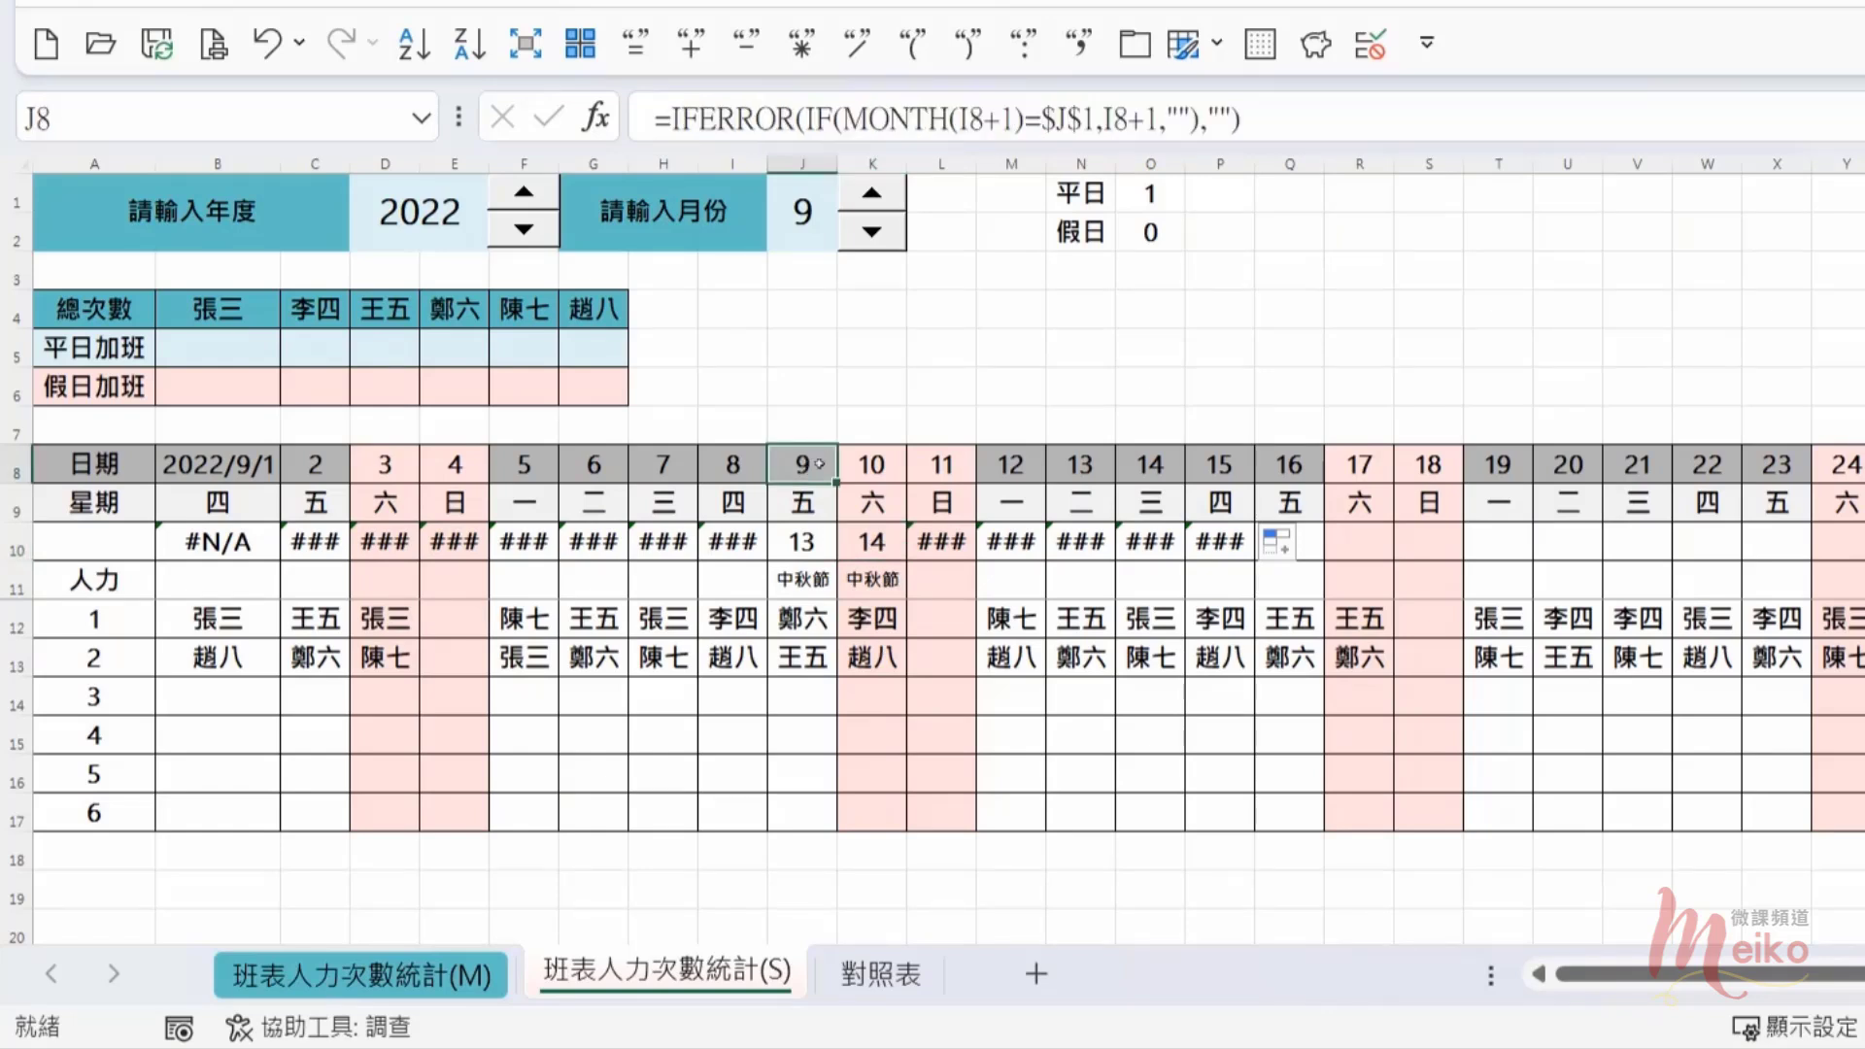
{"action": "left_click", "coordinate": [824, 548]}
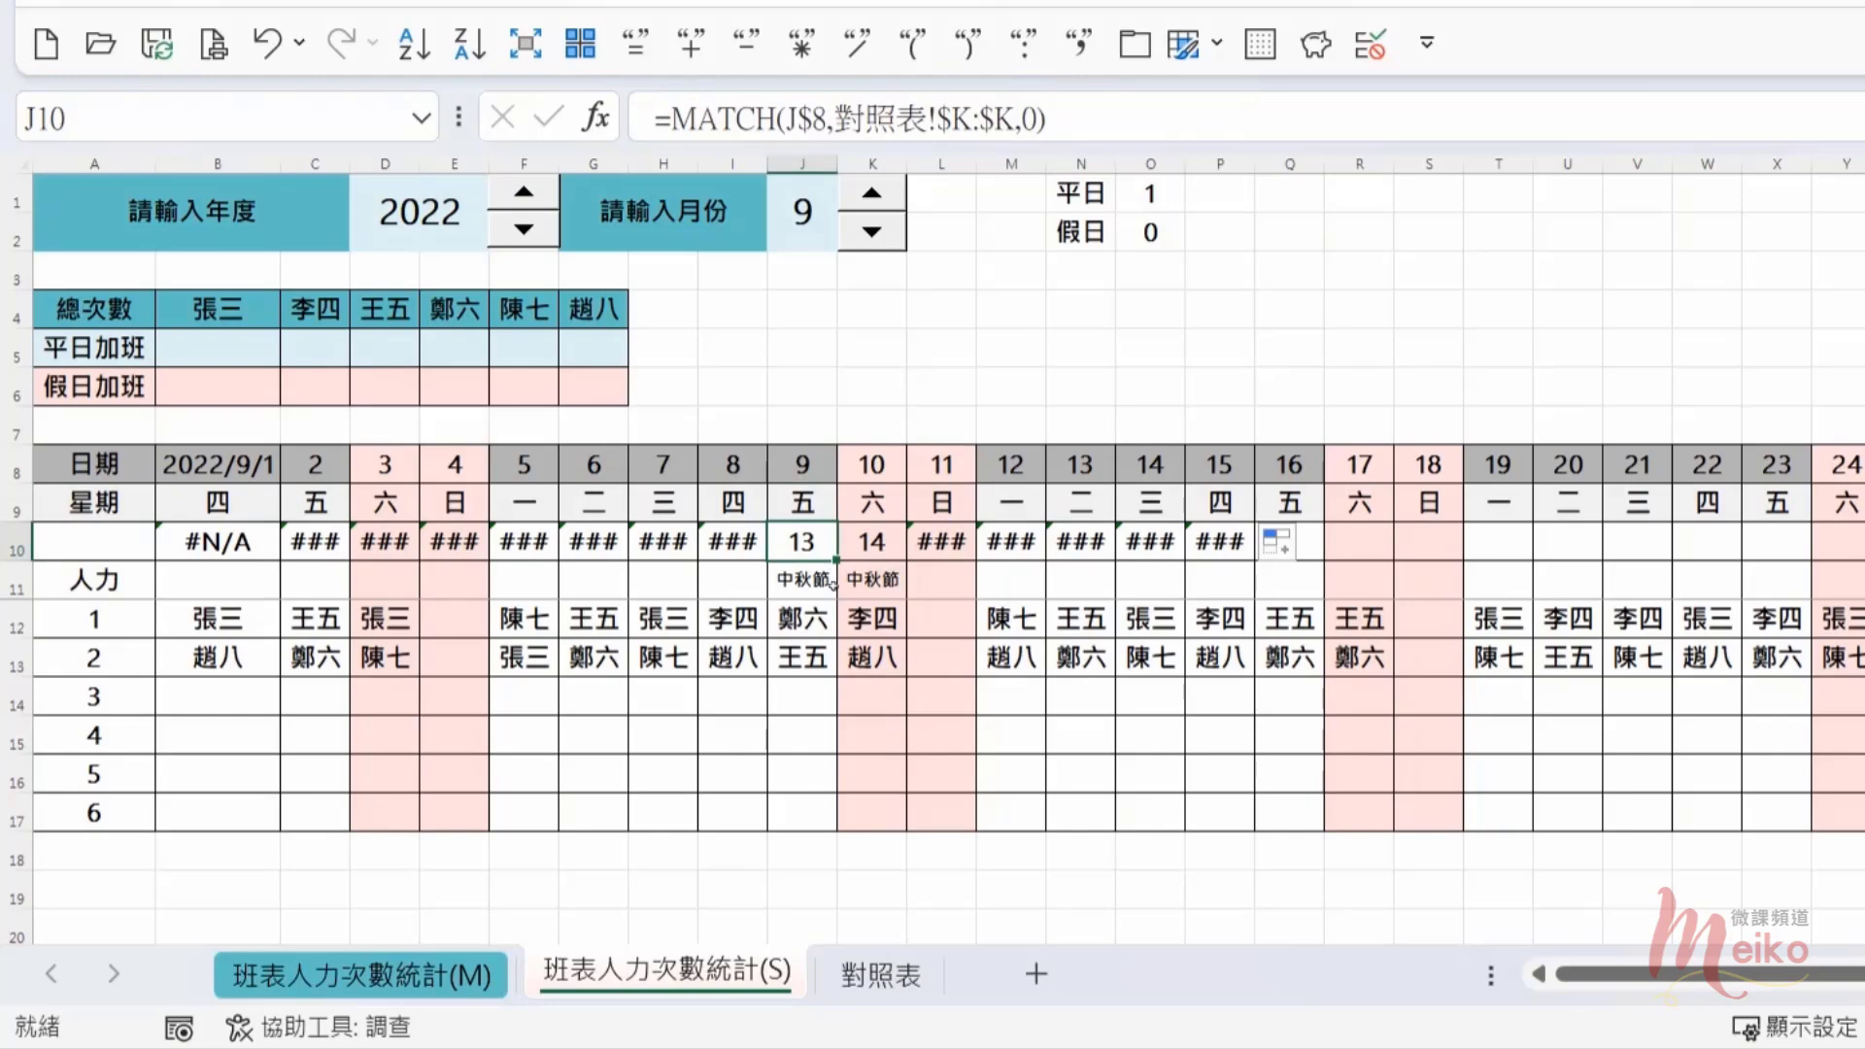
Step: Count down the dates in column K of 對照表 to 2022/9/9 to check its row position against the MATCH result
{"action": "left_click", "coordinate": [896, 974]}
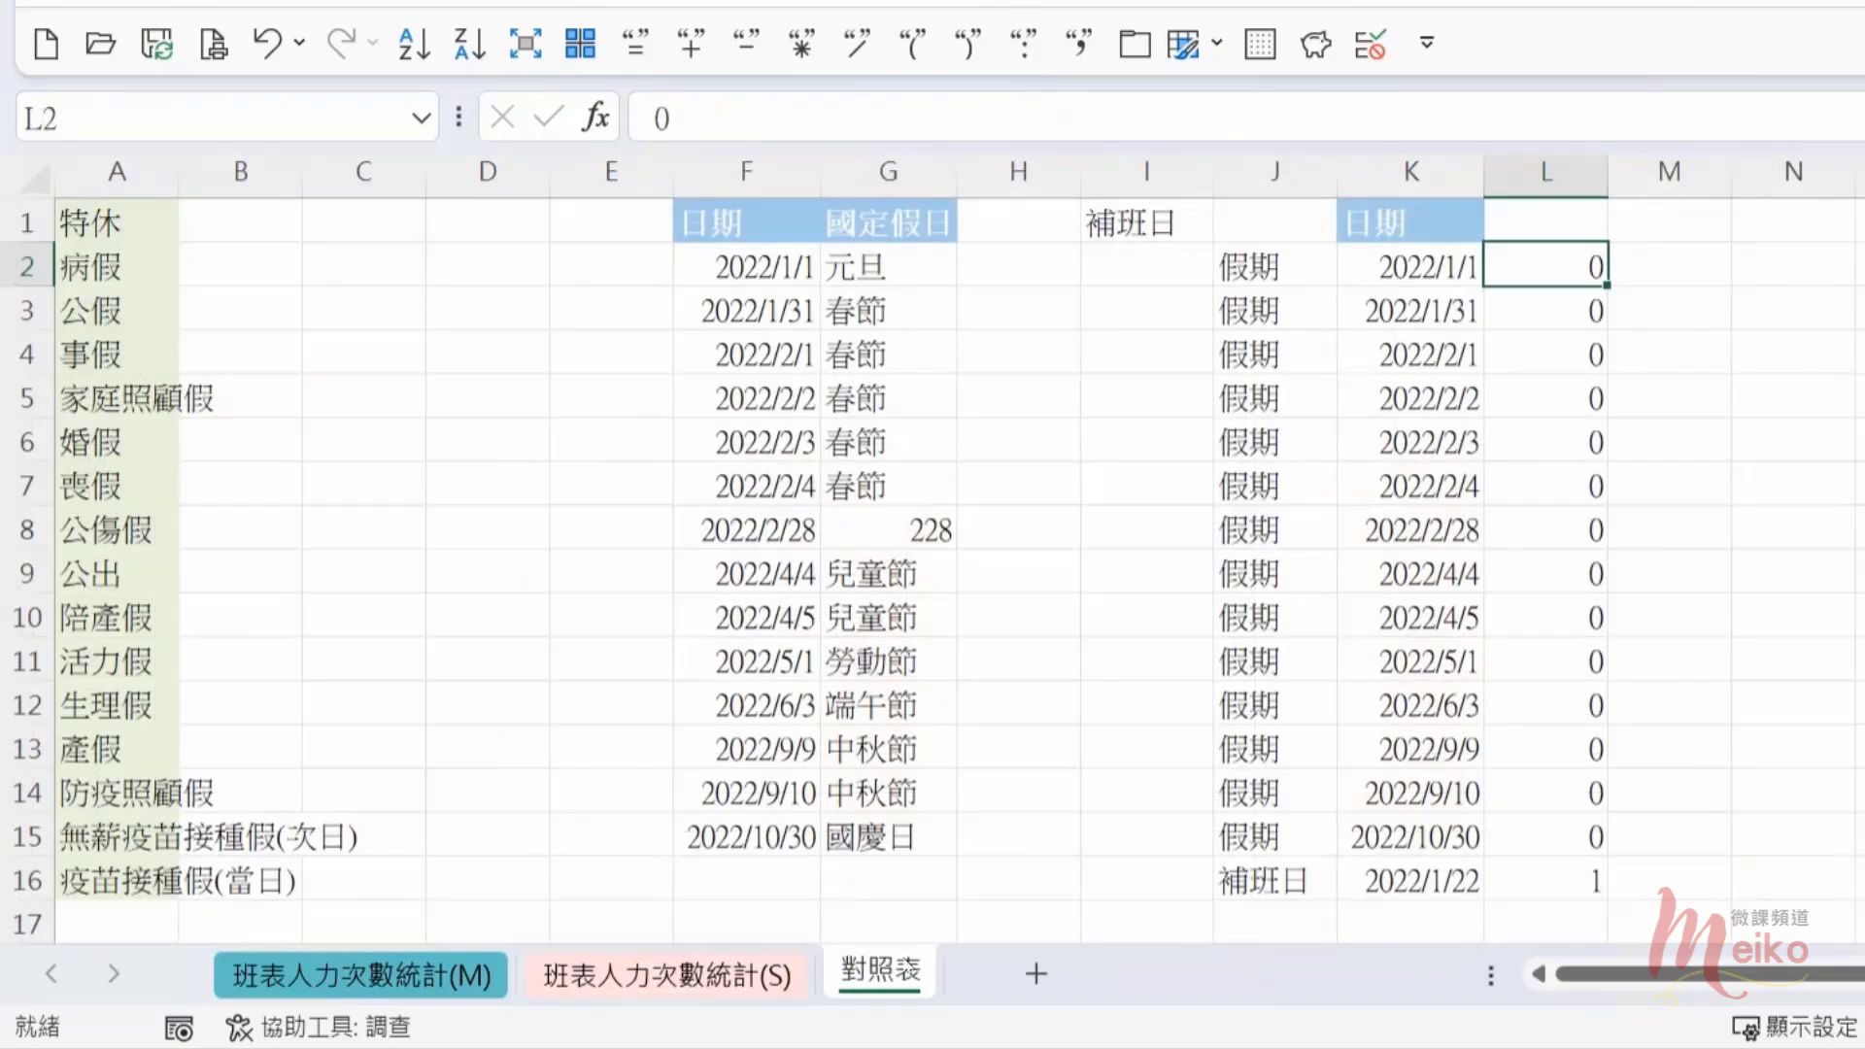
{"action": "left_click", "coordinate": [1420, 231]}
{"action": "left_click", "coordinate": [1412, 268]}
{"action": "left_click", "coordinate": [1404, 321]}
{"action": "left_click", "coordinate": [1394, 364]}
{"action": "left_click", "coordinate": [1389, 403]}
{"action": "left_click", "coordinate": [1386, 447]}
{"action": "left_click", "coordinate": [1384, 494]}
{"action": "left_click", "coordinate": [1384, 529]}
{"action": "left_click", "coordinate": [1386, 571]}
{"action": "left_click", "coordinate": [1386, 620]}
{"action": "left_click", "coordinate": [1390, 661]}
{"action": "left_click", "coordinate": [1395, 703]}
{"action": "left_click", "coordinate": [1403, 747]}
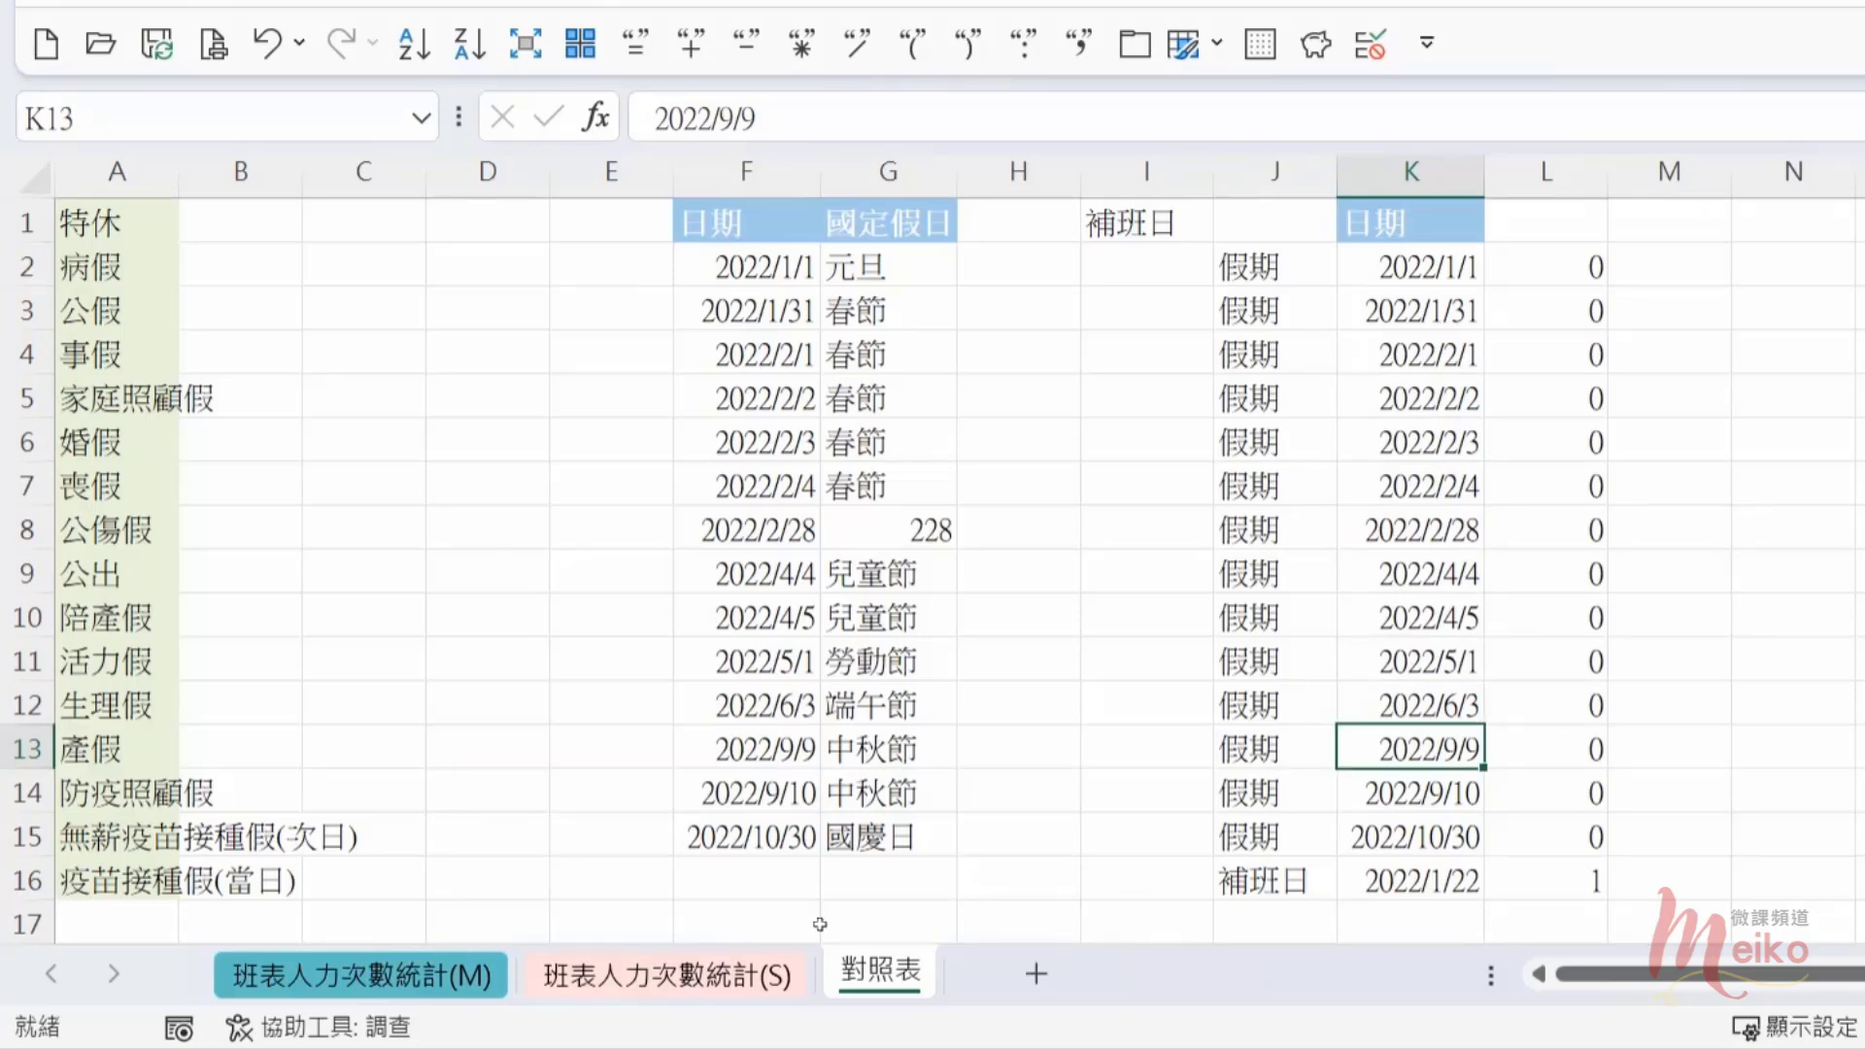
{"action": "left_click", "coordinate": [692, 976]}
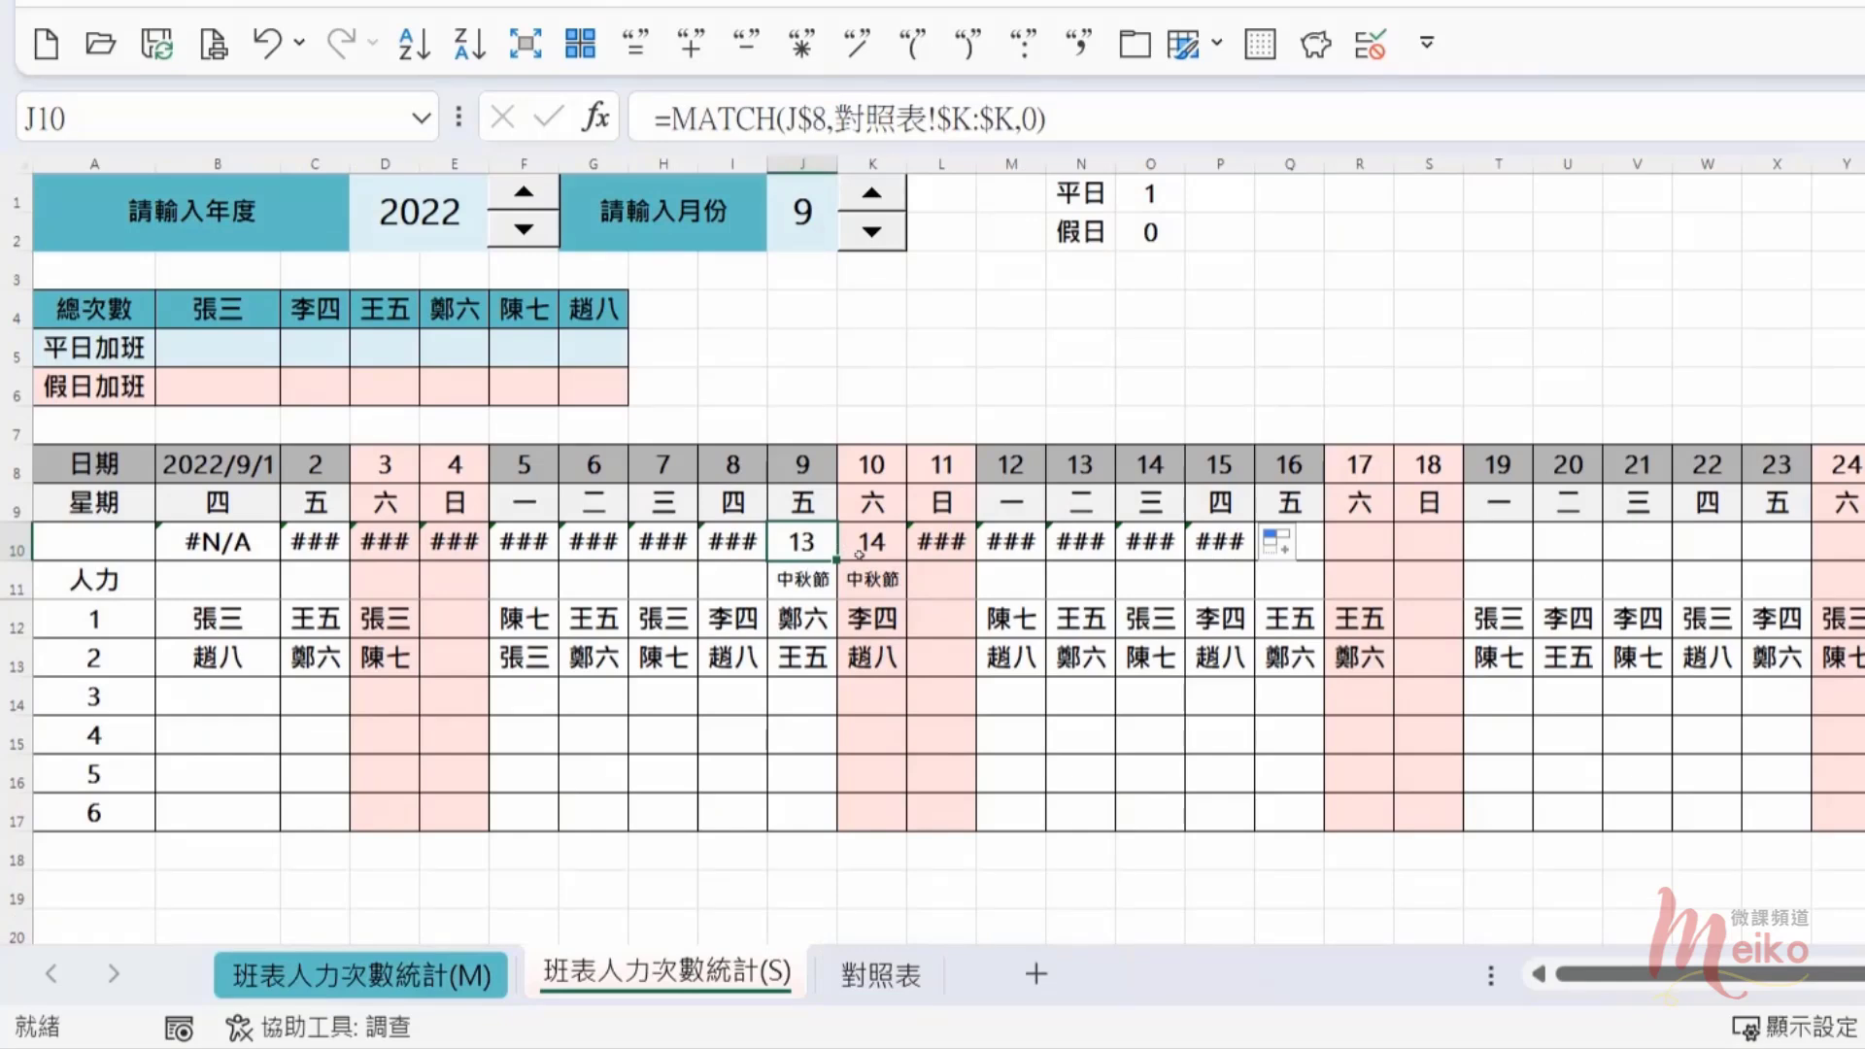
Step: Widen column AG beyond the end of the roster and enter the test date 2022/1/22 in AG8
{"action": "left_click_drag", "start_coordinate": [1621, 973], "coordinate": [1643, 973]}
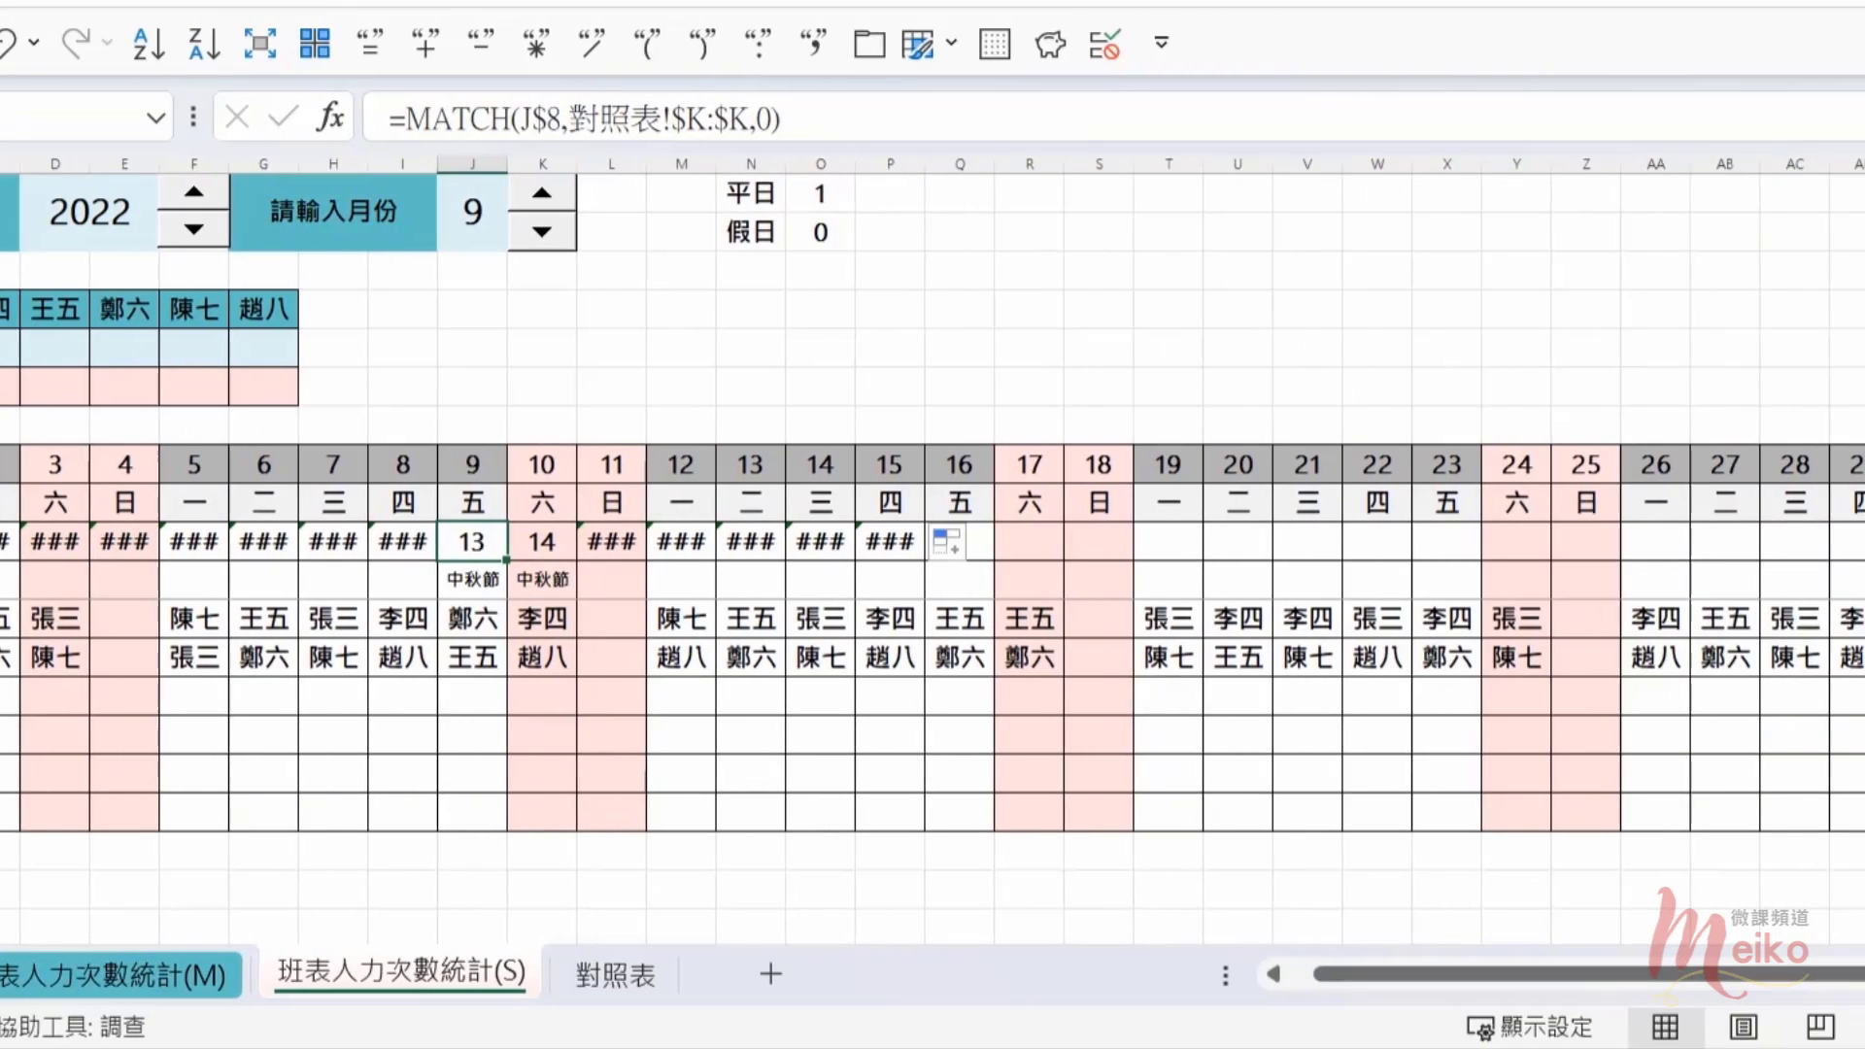
{"action": "left_click", "coordinate": [1732, 464]}
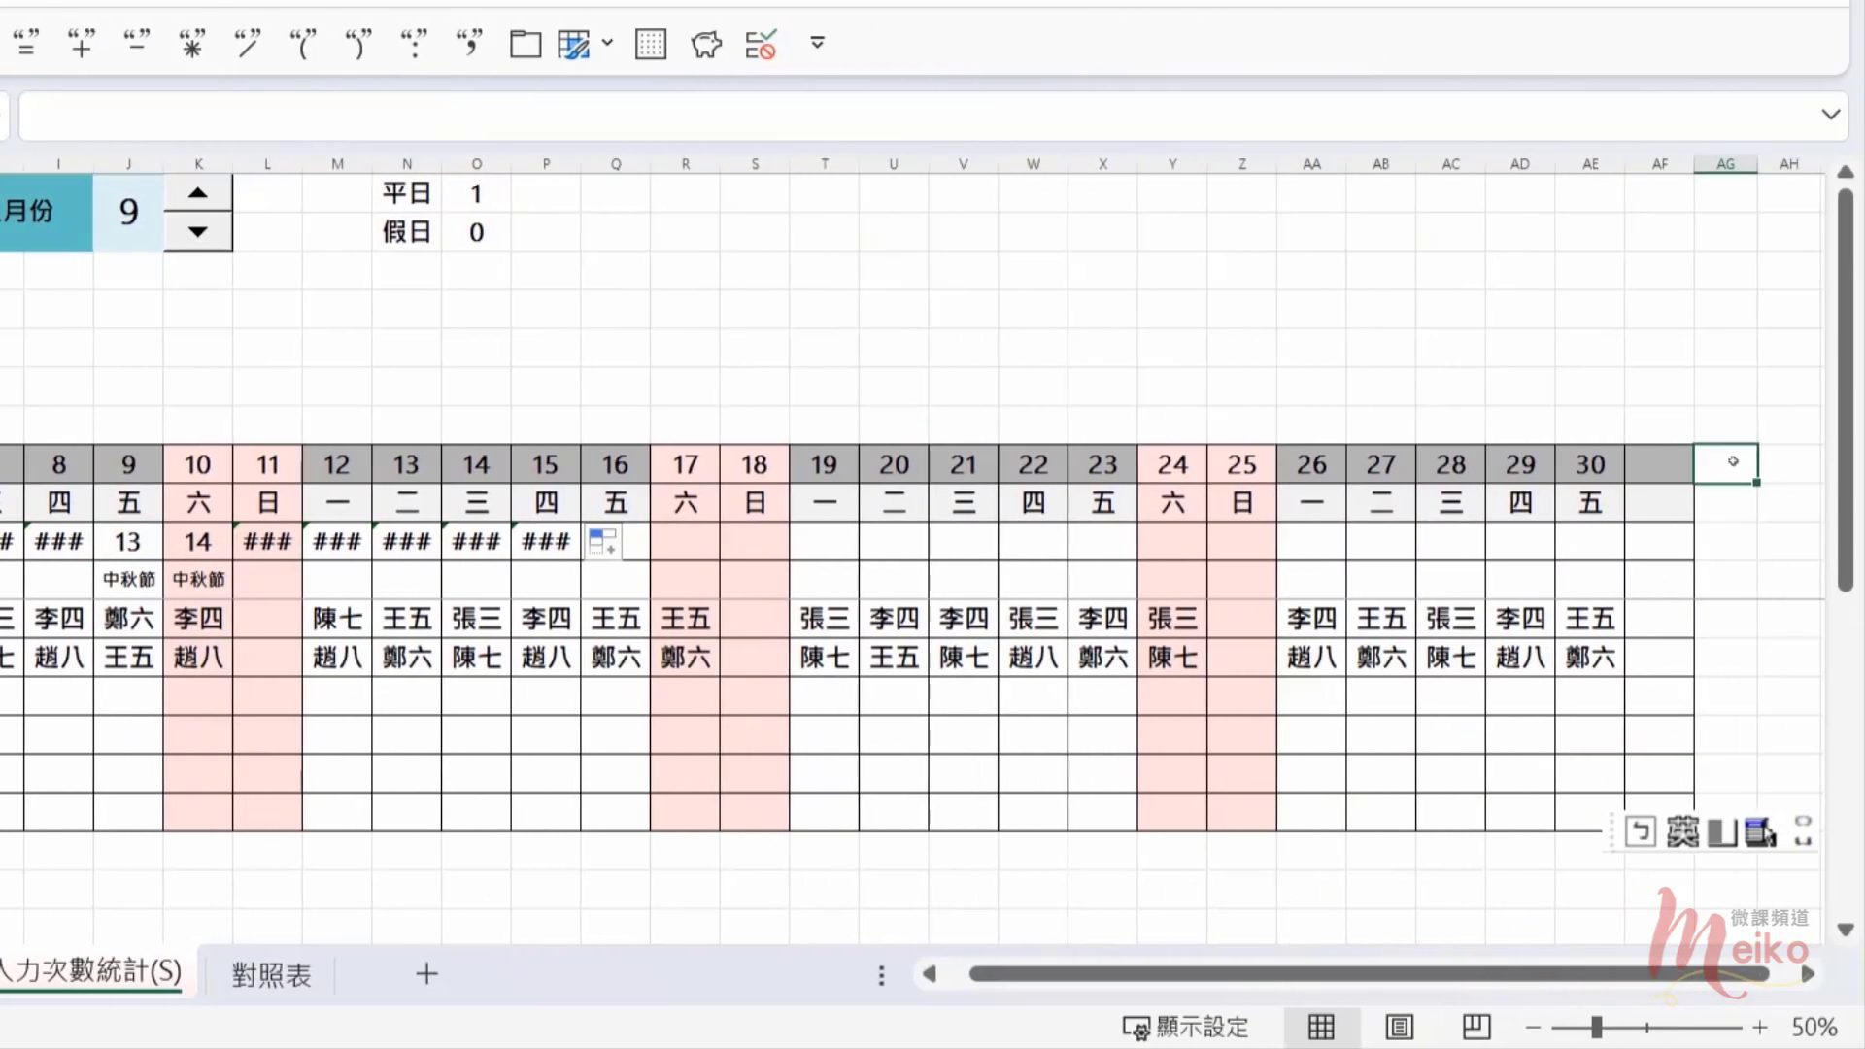
{"action": "left_click_drag", "start_coordinate": [1757, 168], "coordinate": [1843, 171]}
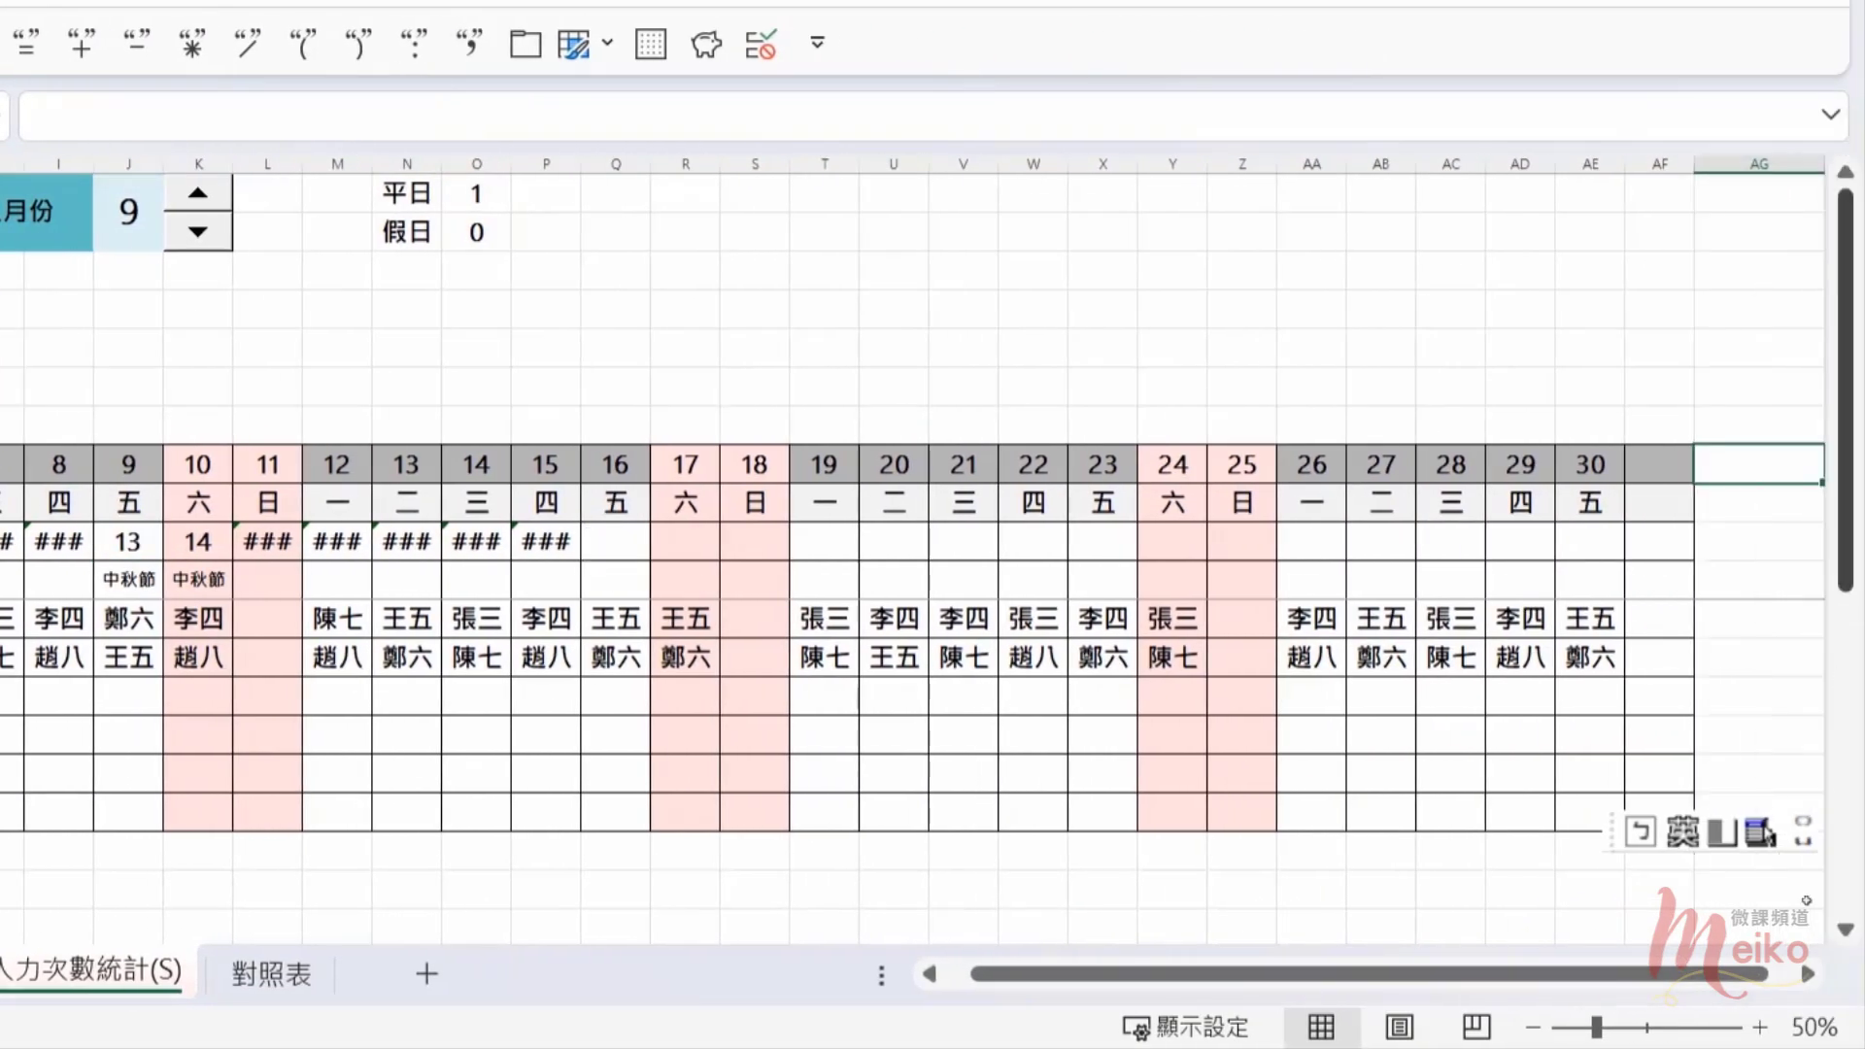
{"action": "scroll", "coordinate": [1610, 178], "scroll_direction": "right", "scroll_amount": 3}
{"action": "left_click_drag", "start_coordinate": [1641, 167], "coordinate": [1661, 167]}
{"action": "type", "text": "20"}
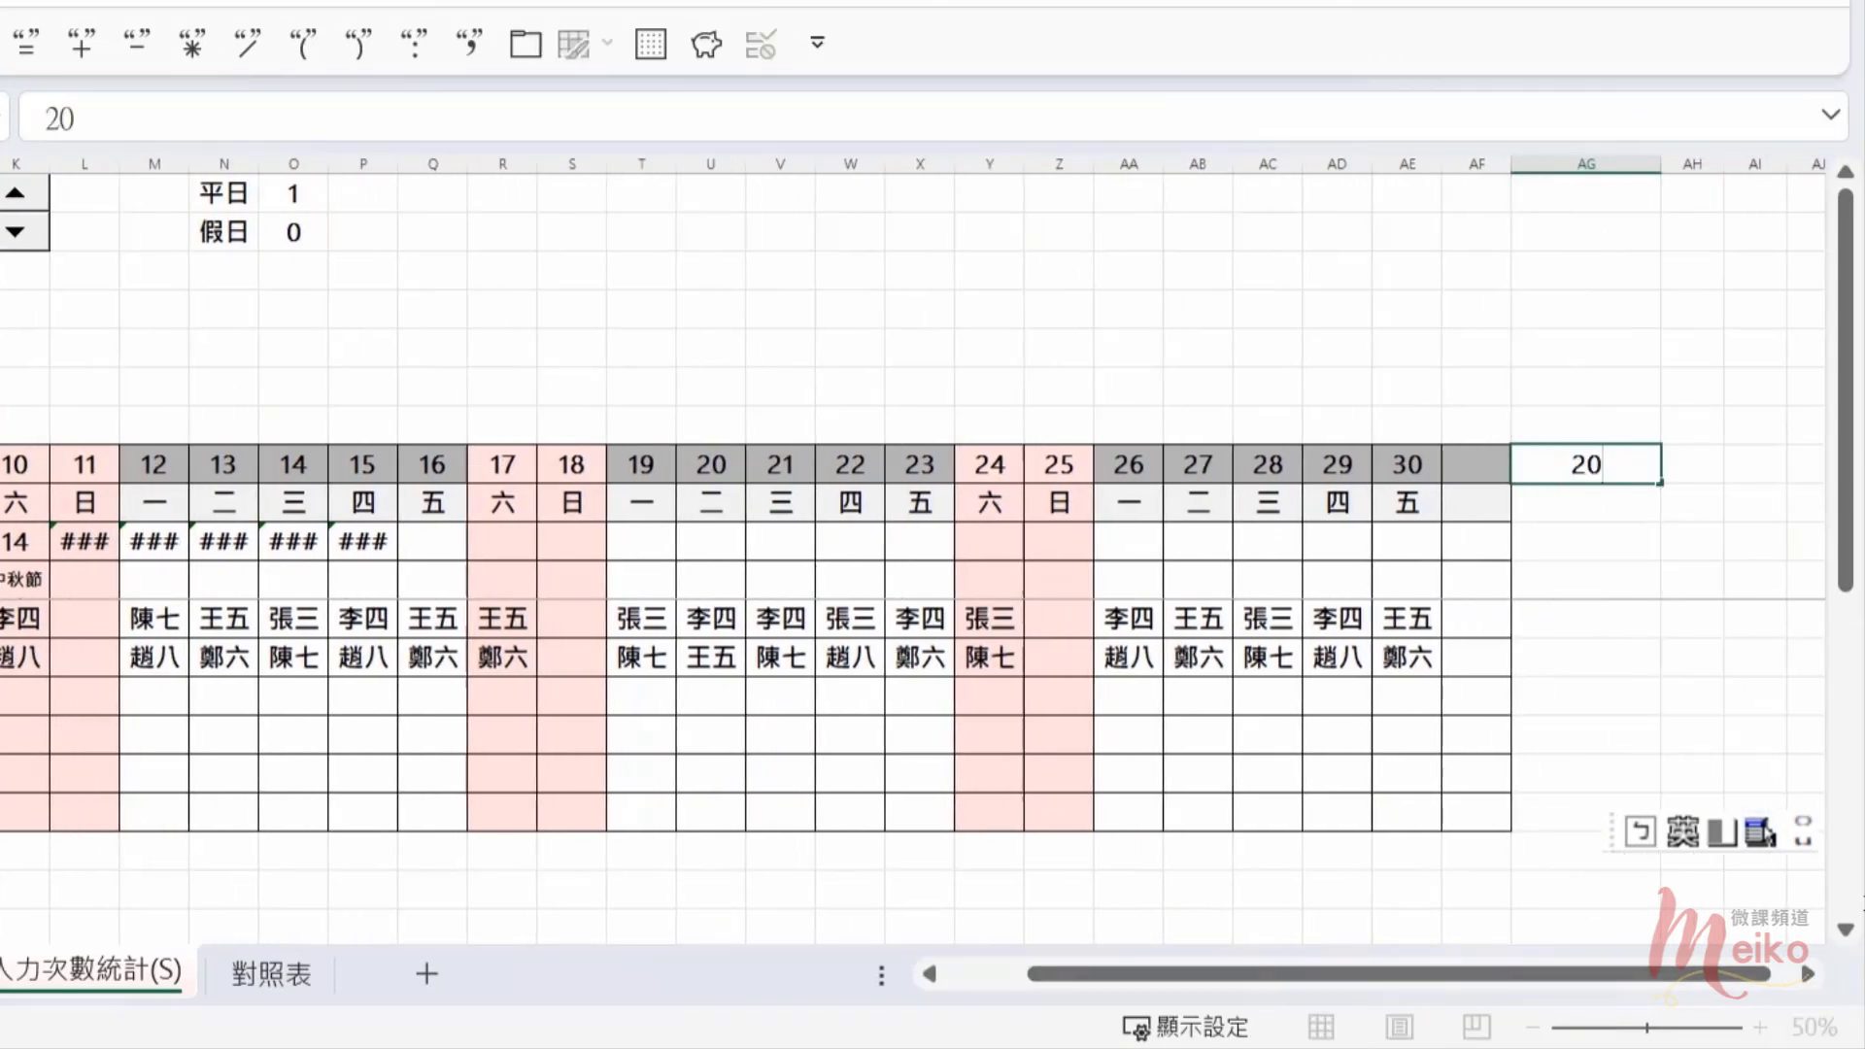
{"action": "type", "text": "22/1/22"}
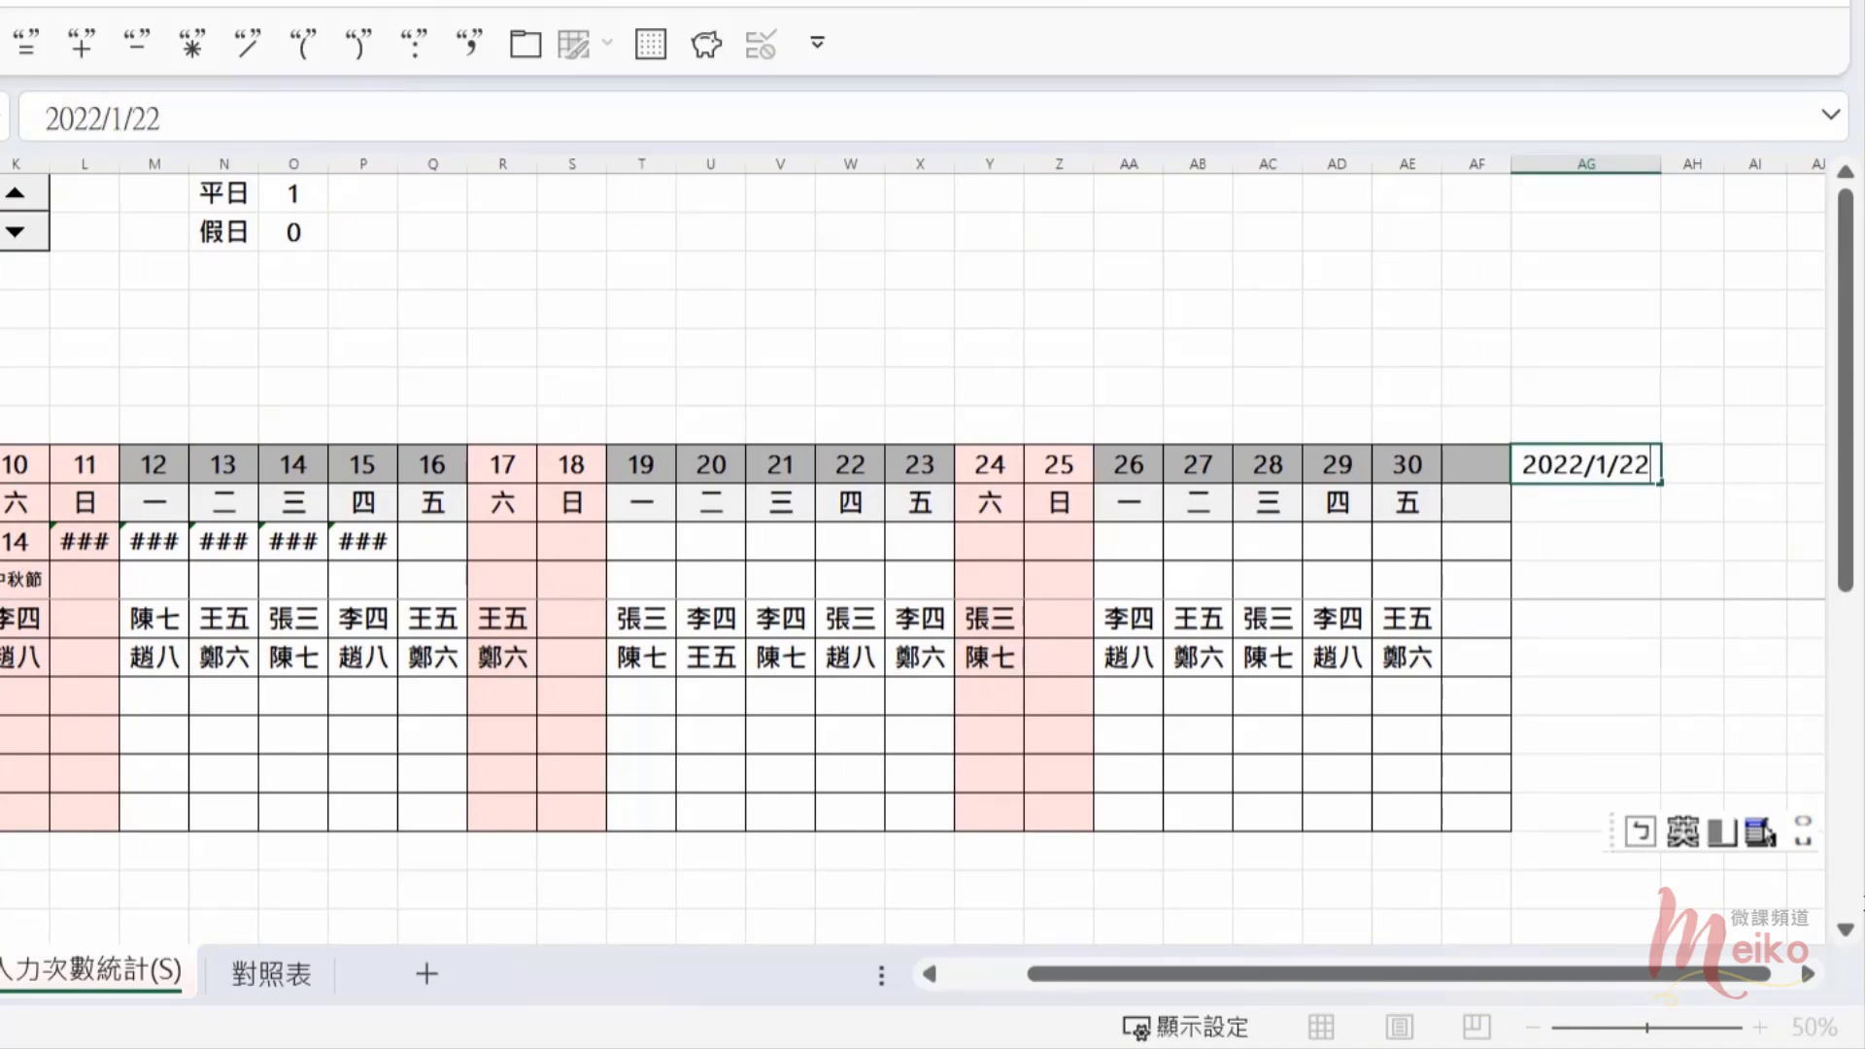
{"action": "key", "text": "Return"}
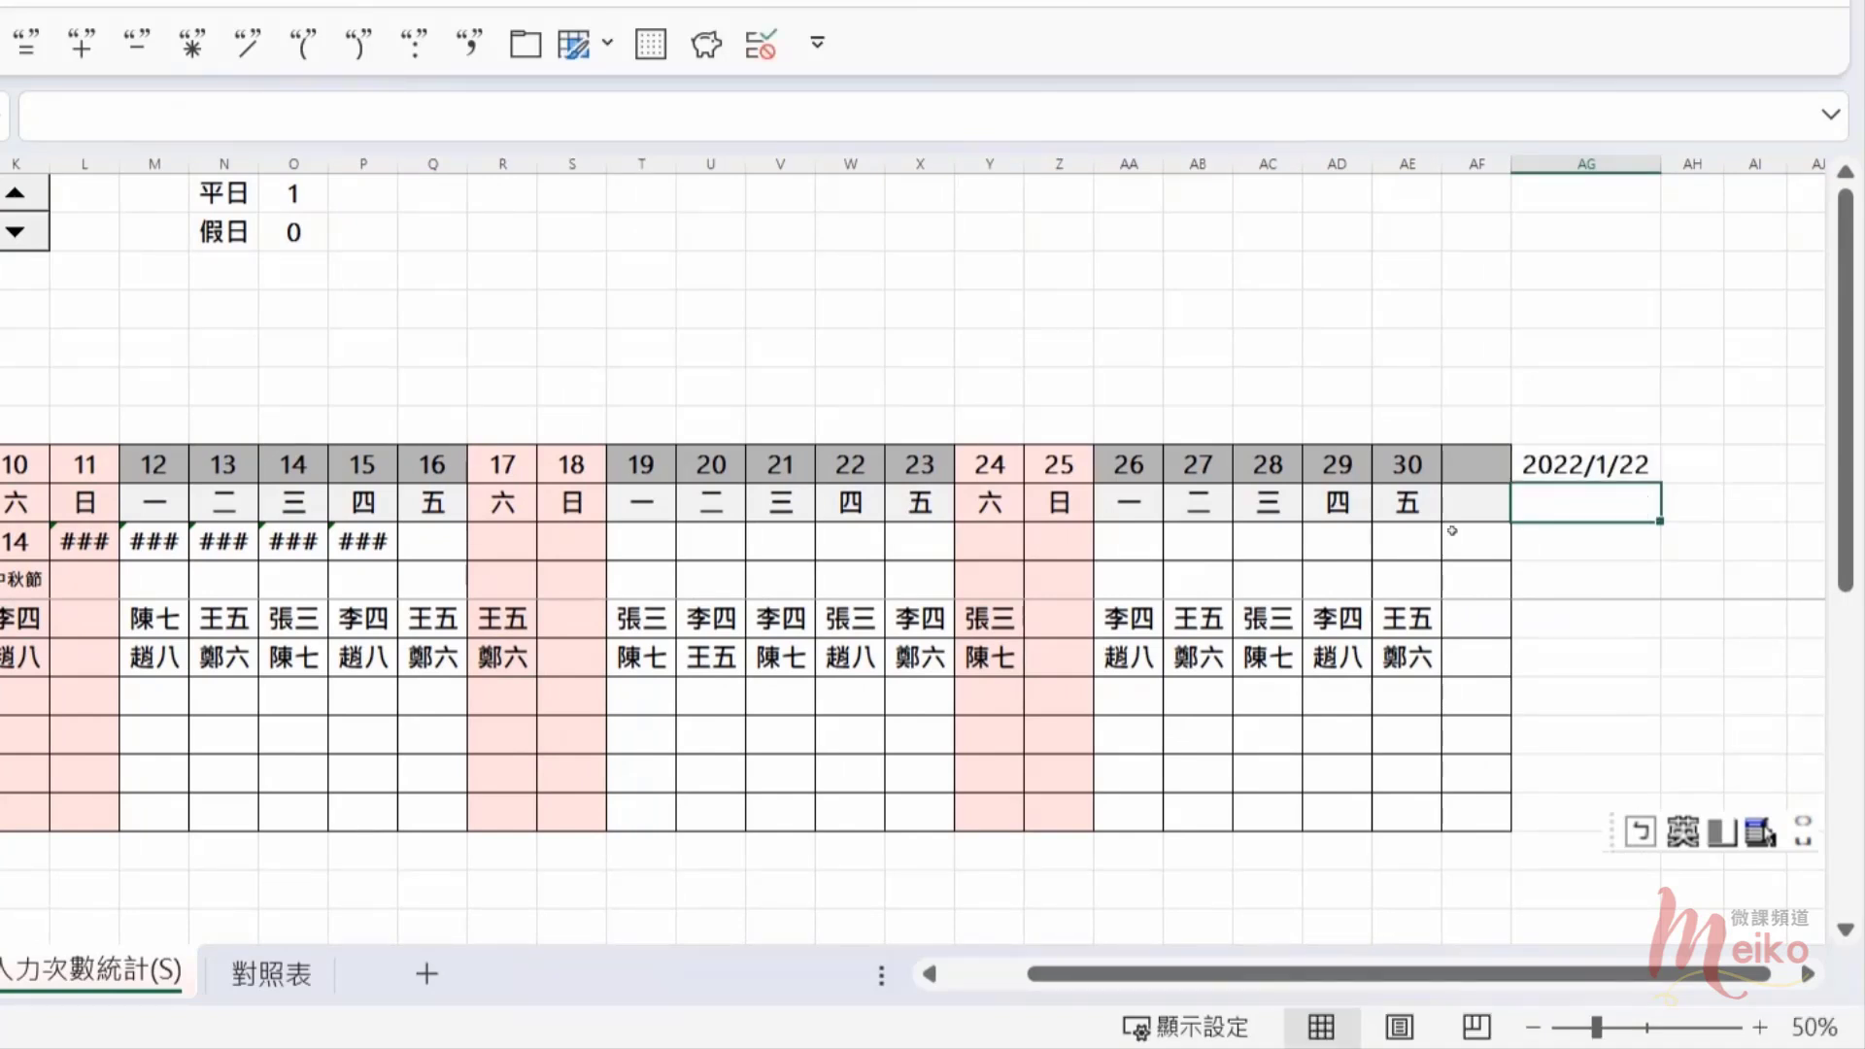
Step: Copy the MATCH formula from P10 across row 10 to AG10, beneath the test date
{"action": "left_click", "coordinate": [1568, 468]}
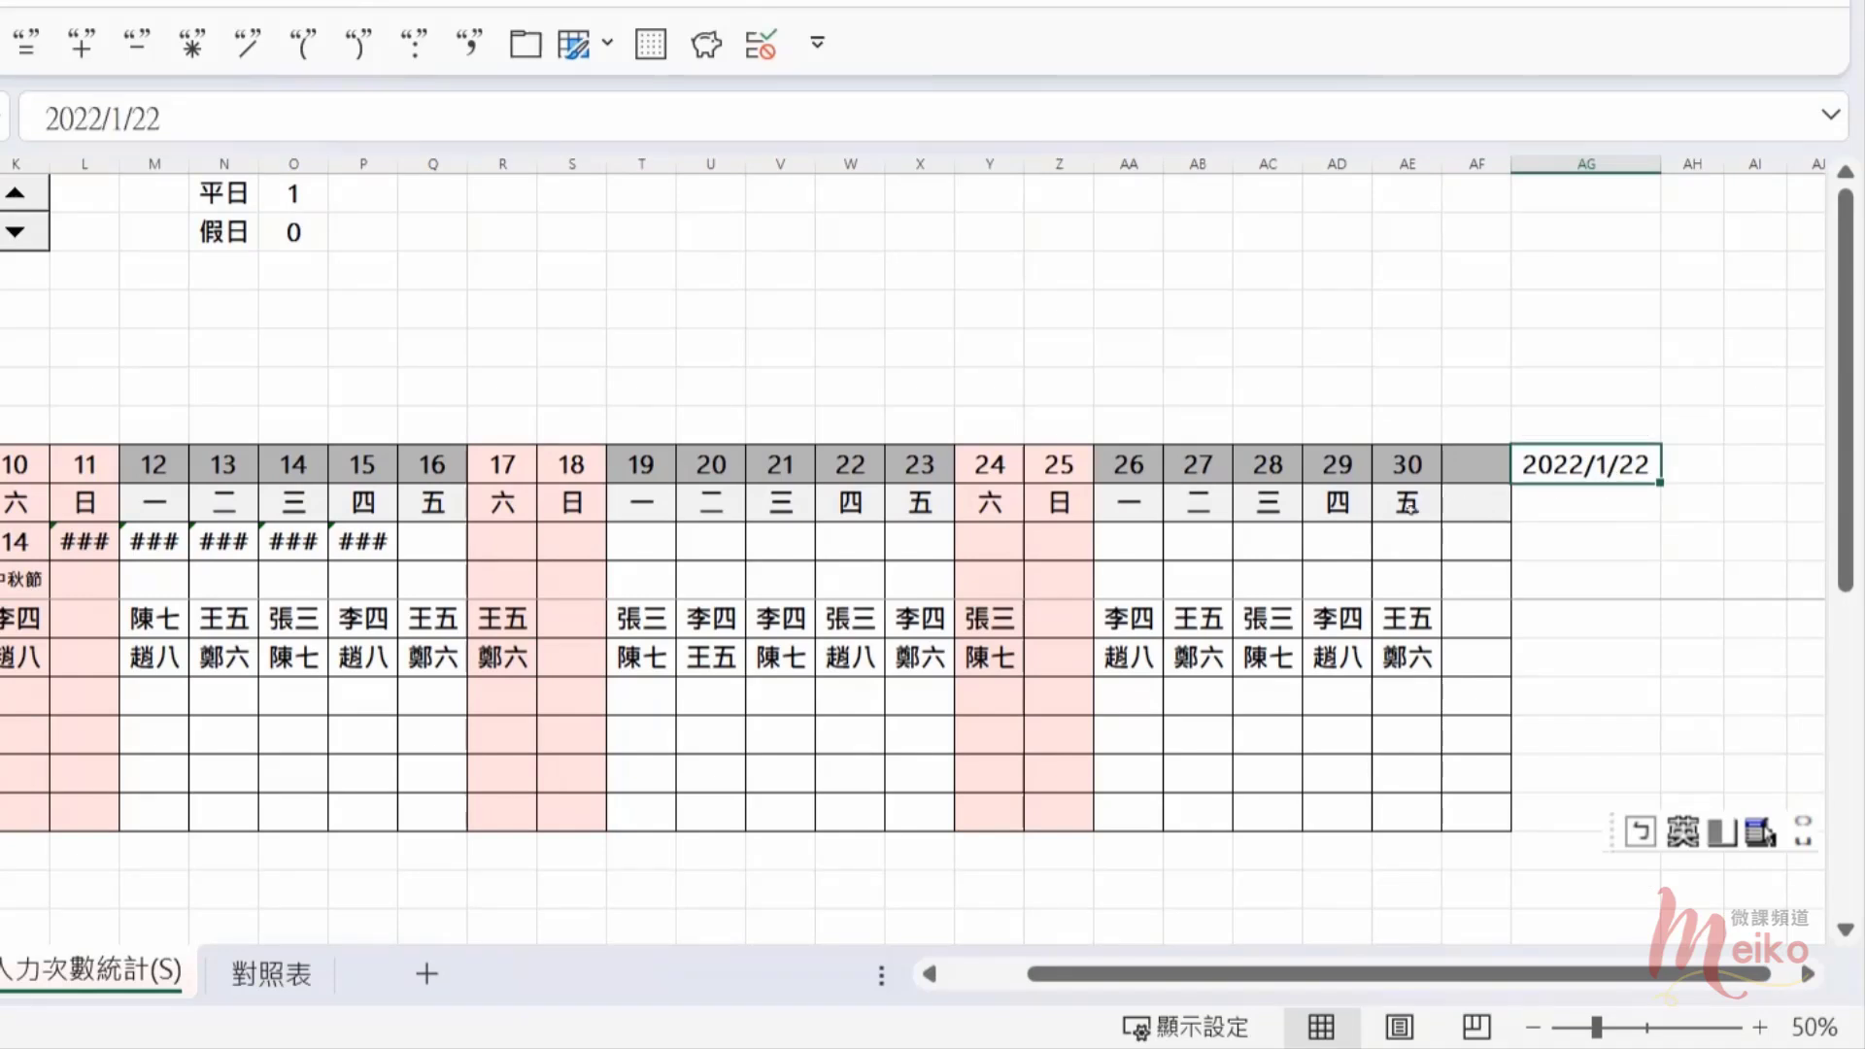
{"action": "left_click", "coordinate": [374, 549]}
{"action": "left_click_drag", "start_coordinate": [398, 560], "coordinate": [1656, 554]}
{"action": "left_click", "coordinate": [1631, 551]}
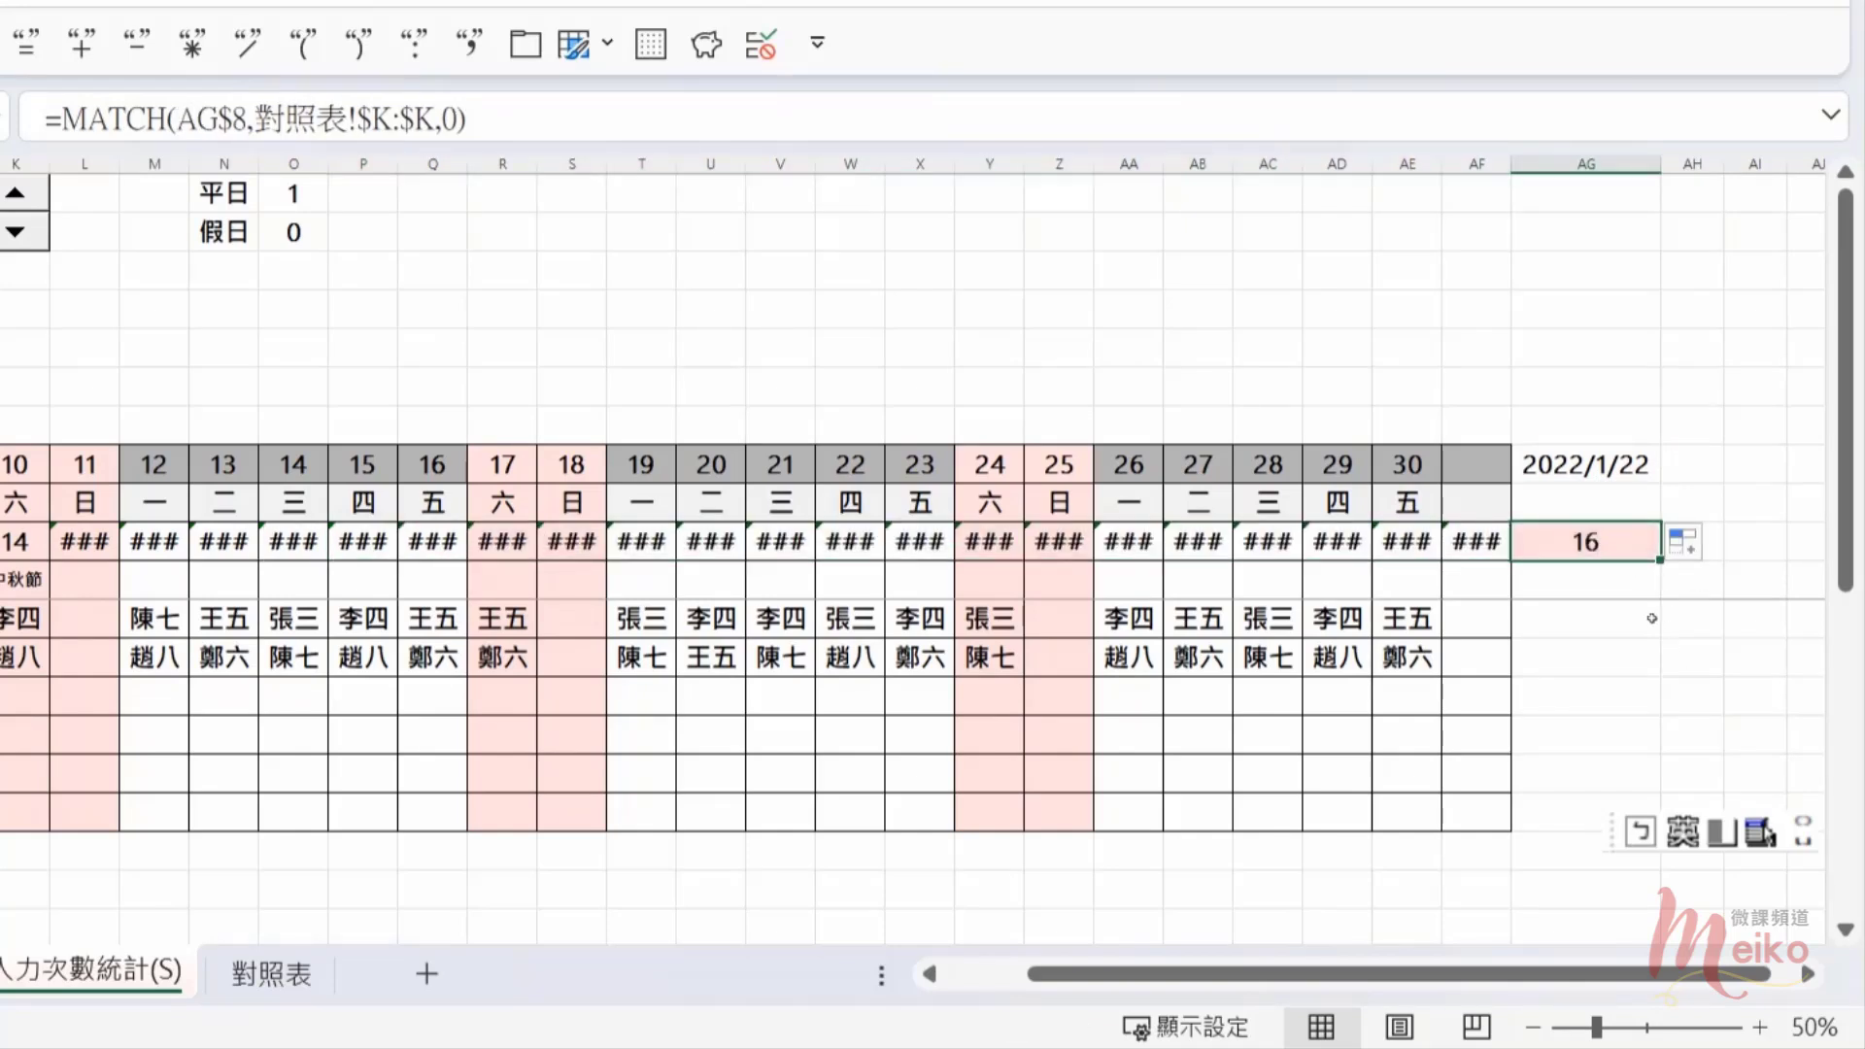
Step: Examine the MATCH results in row 10 alongside the holiday and makeup-workday codes in column L of 對照表
{"action": "key", "text": "ctrl+Left"}
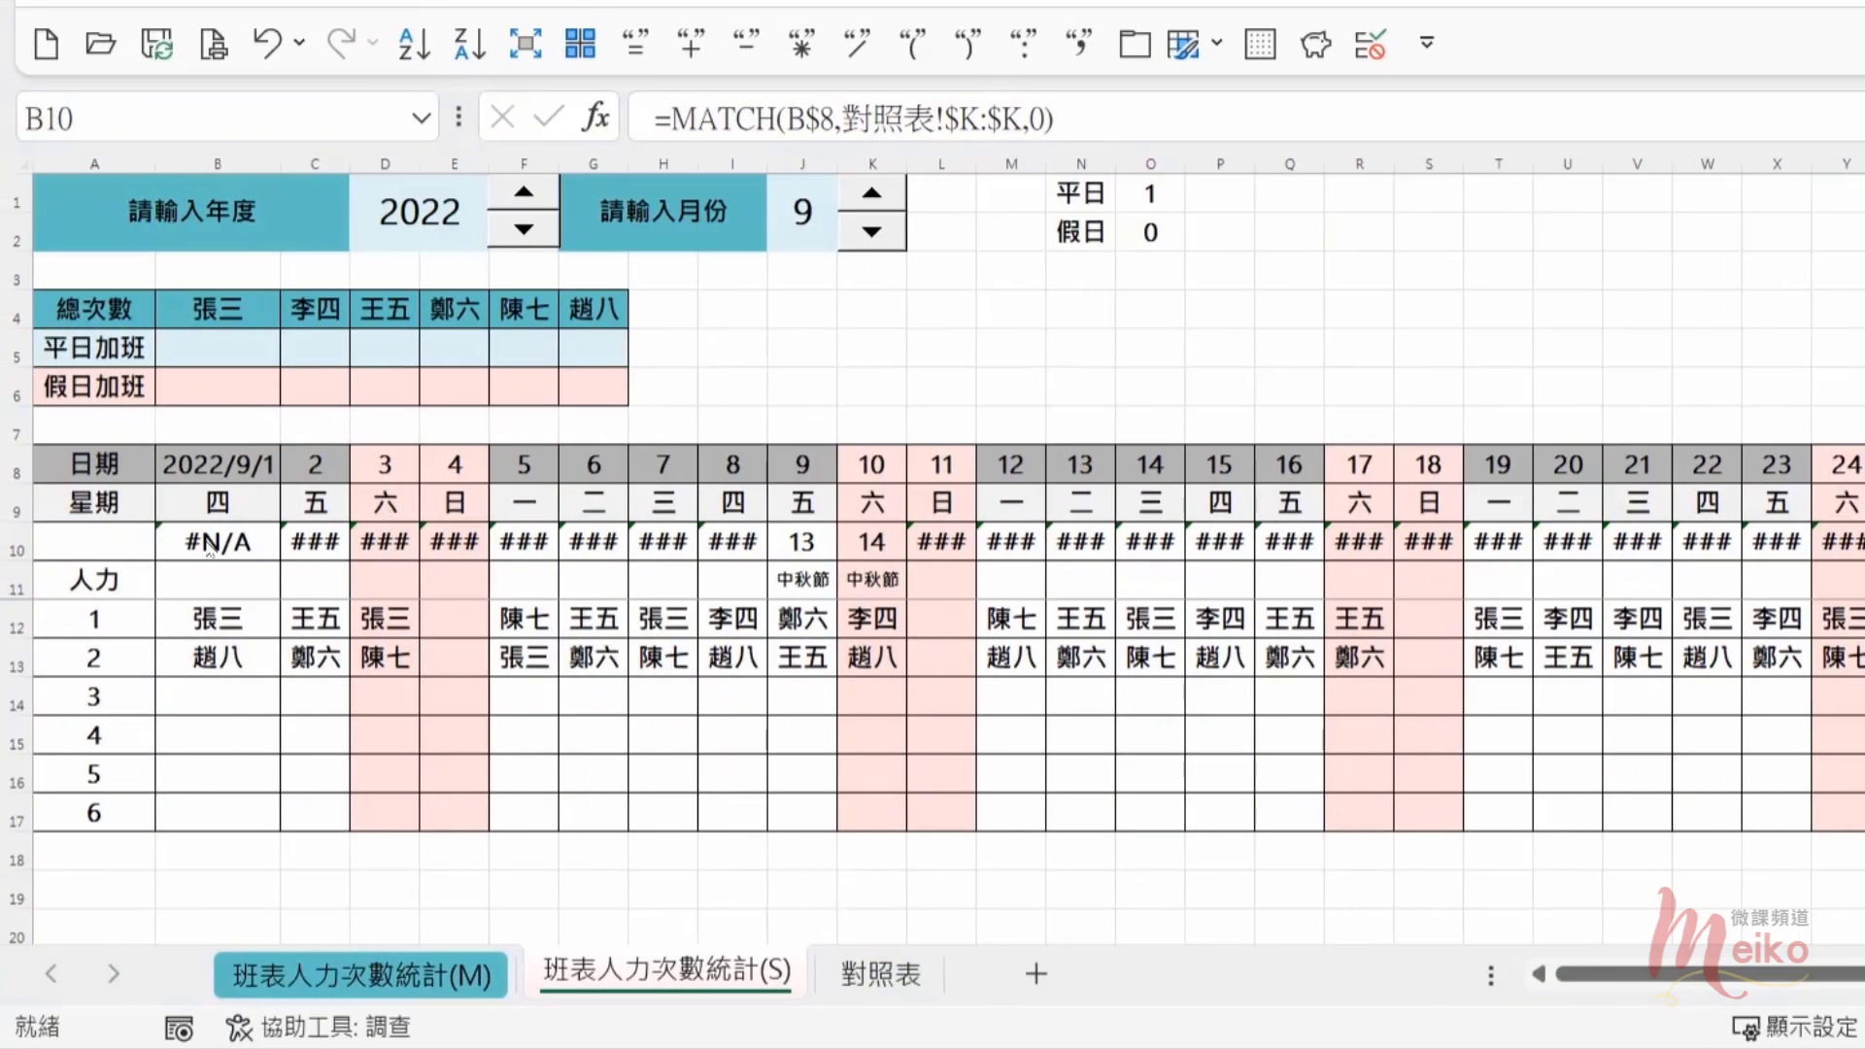
{"action": "left_click", "coordinate": [829, 547]}
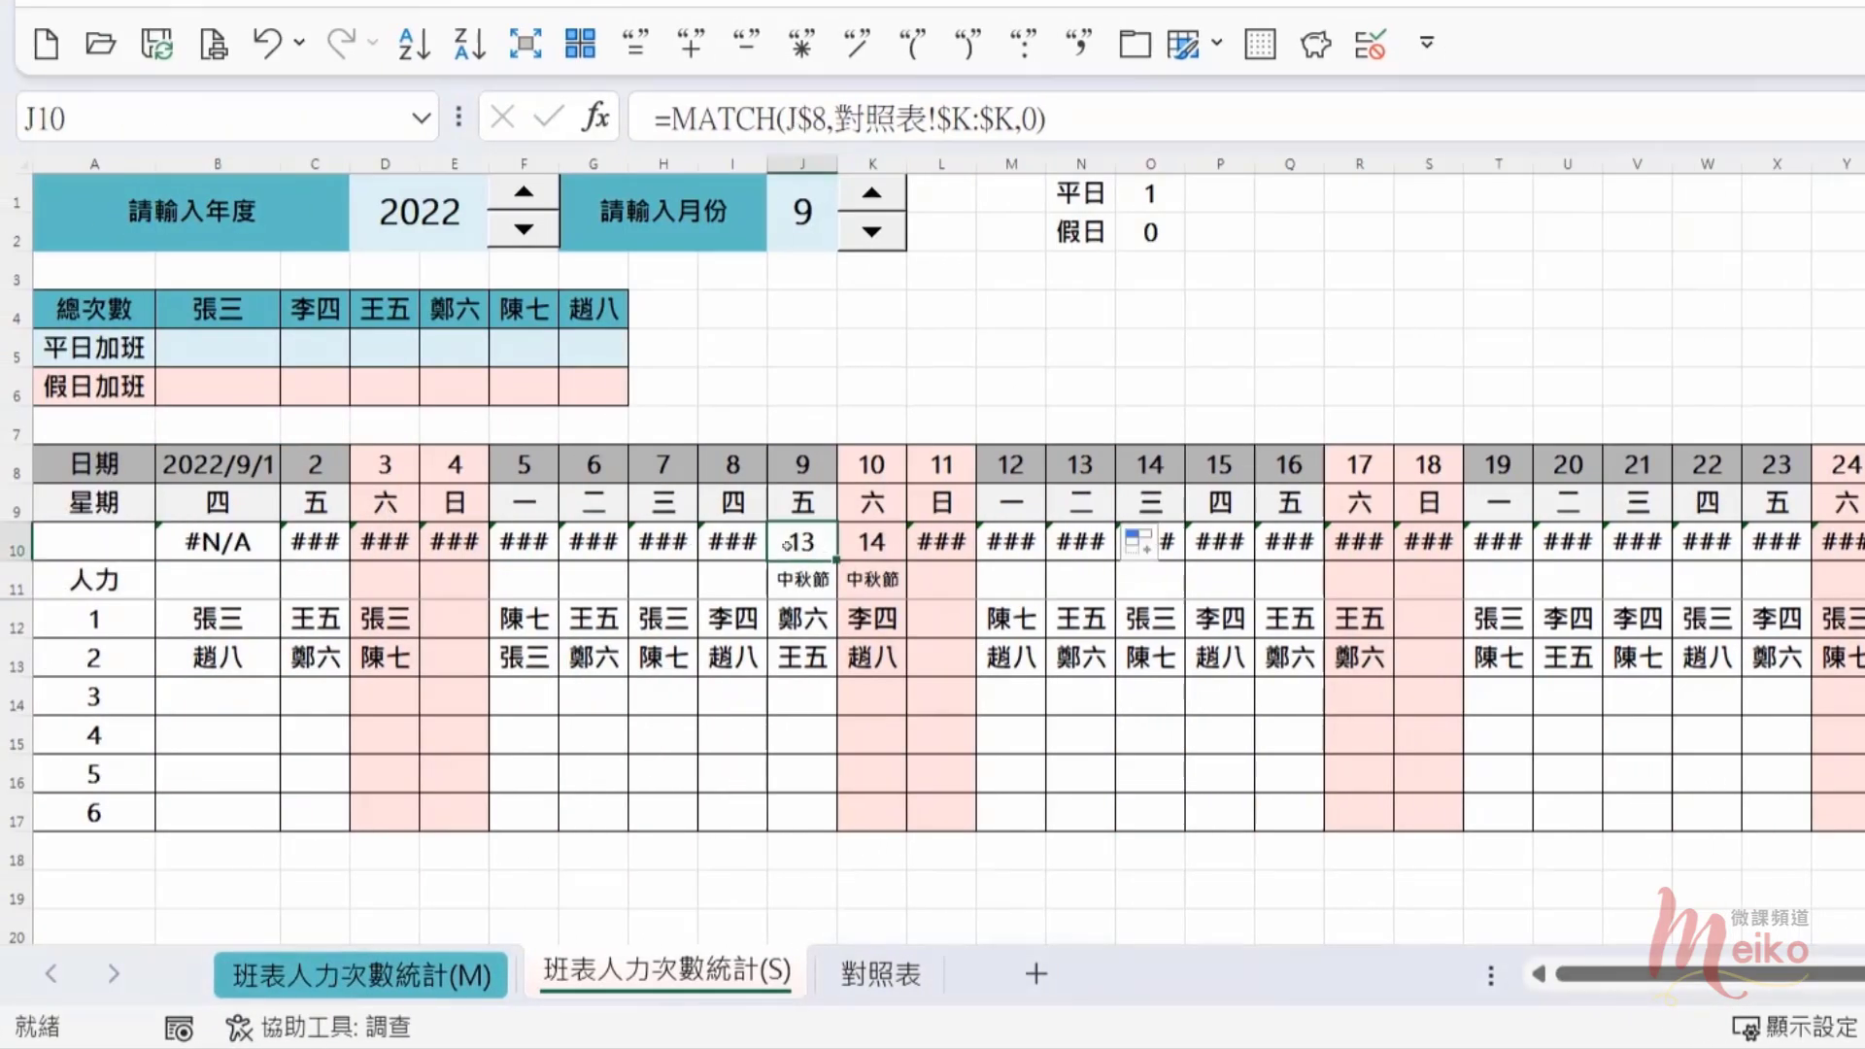
{"action": "left_click", "coordinate": [867, 544]}
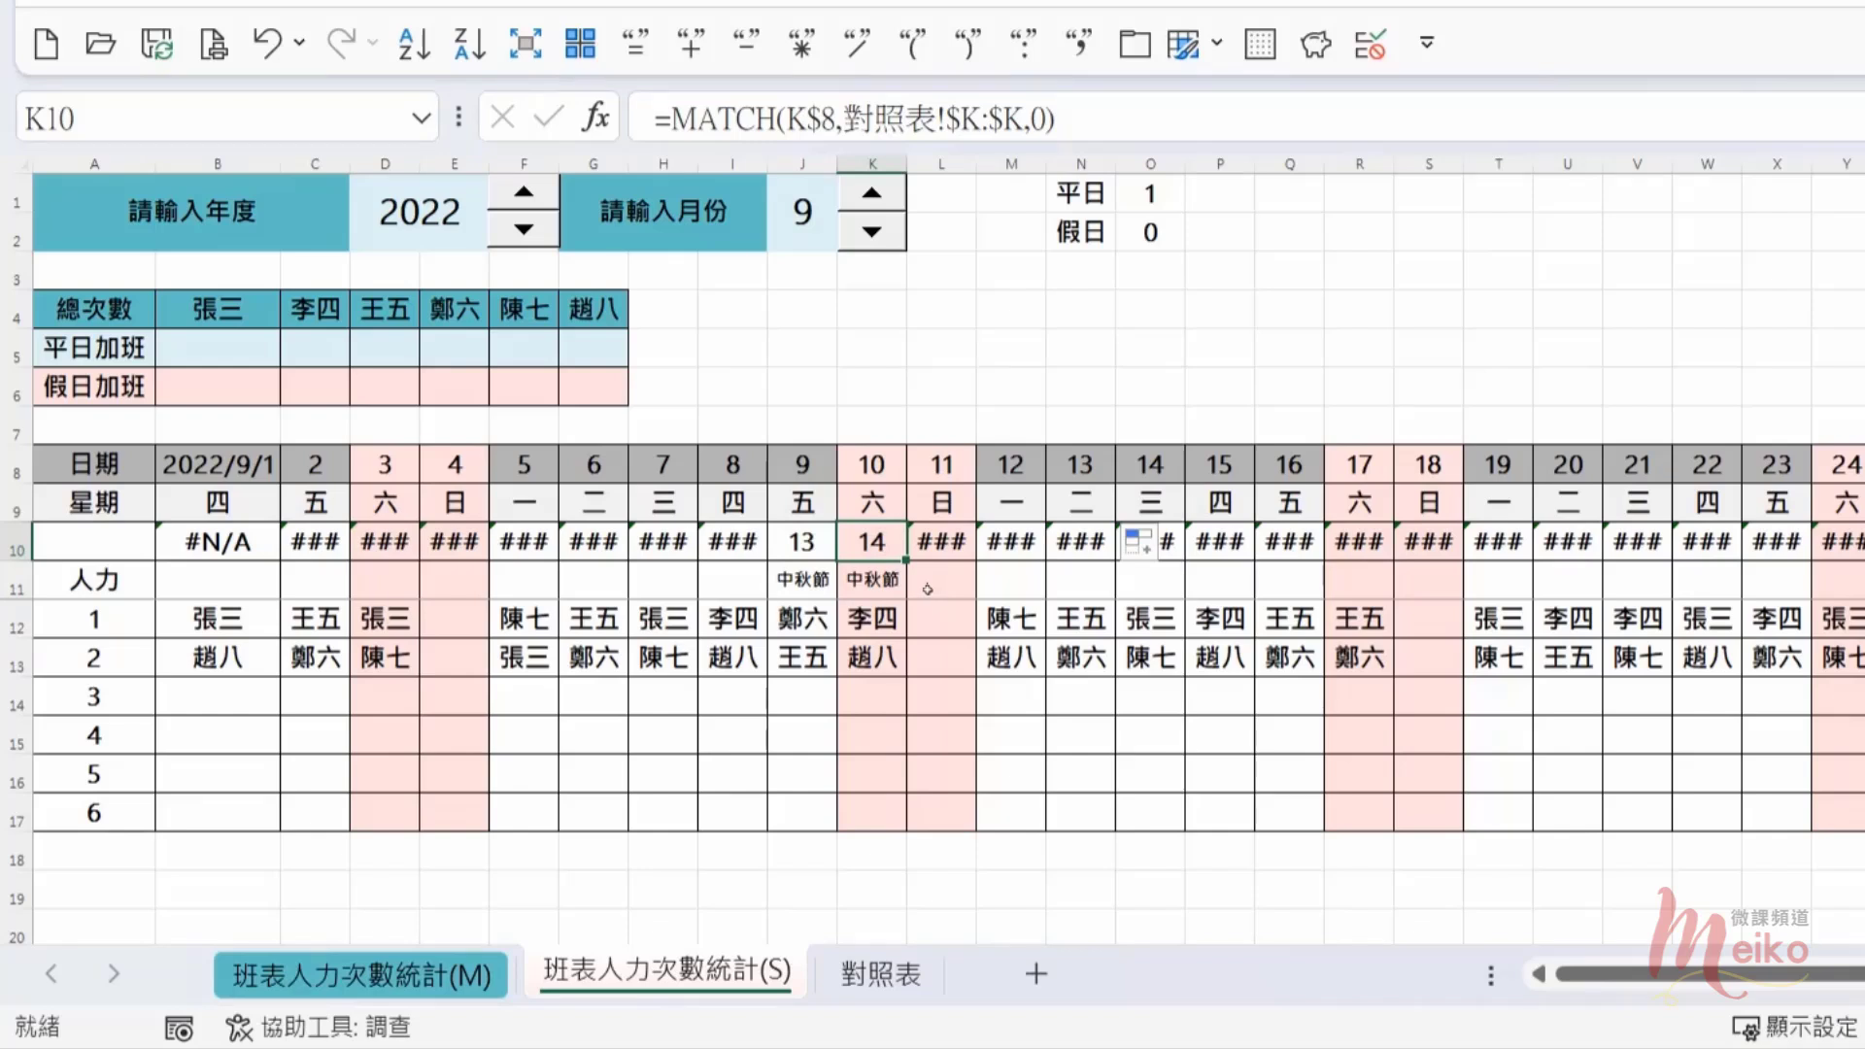
{"action": "left_click", "coordinate": [908, 961]}
{"action": "left_click", "coordinate": [1579, 269]}
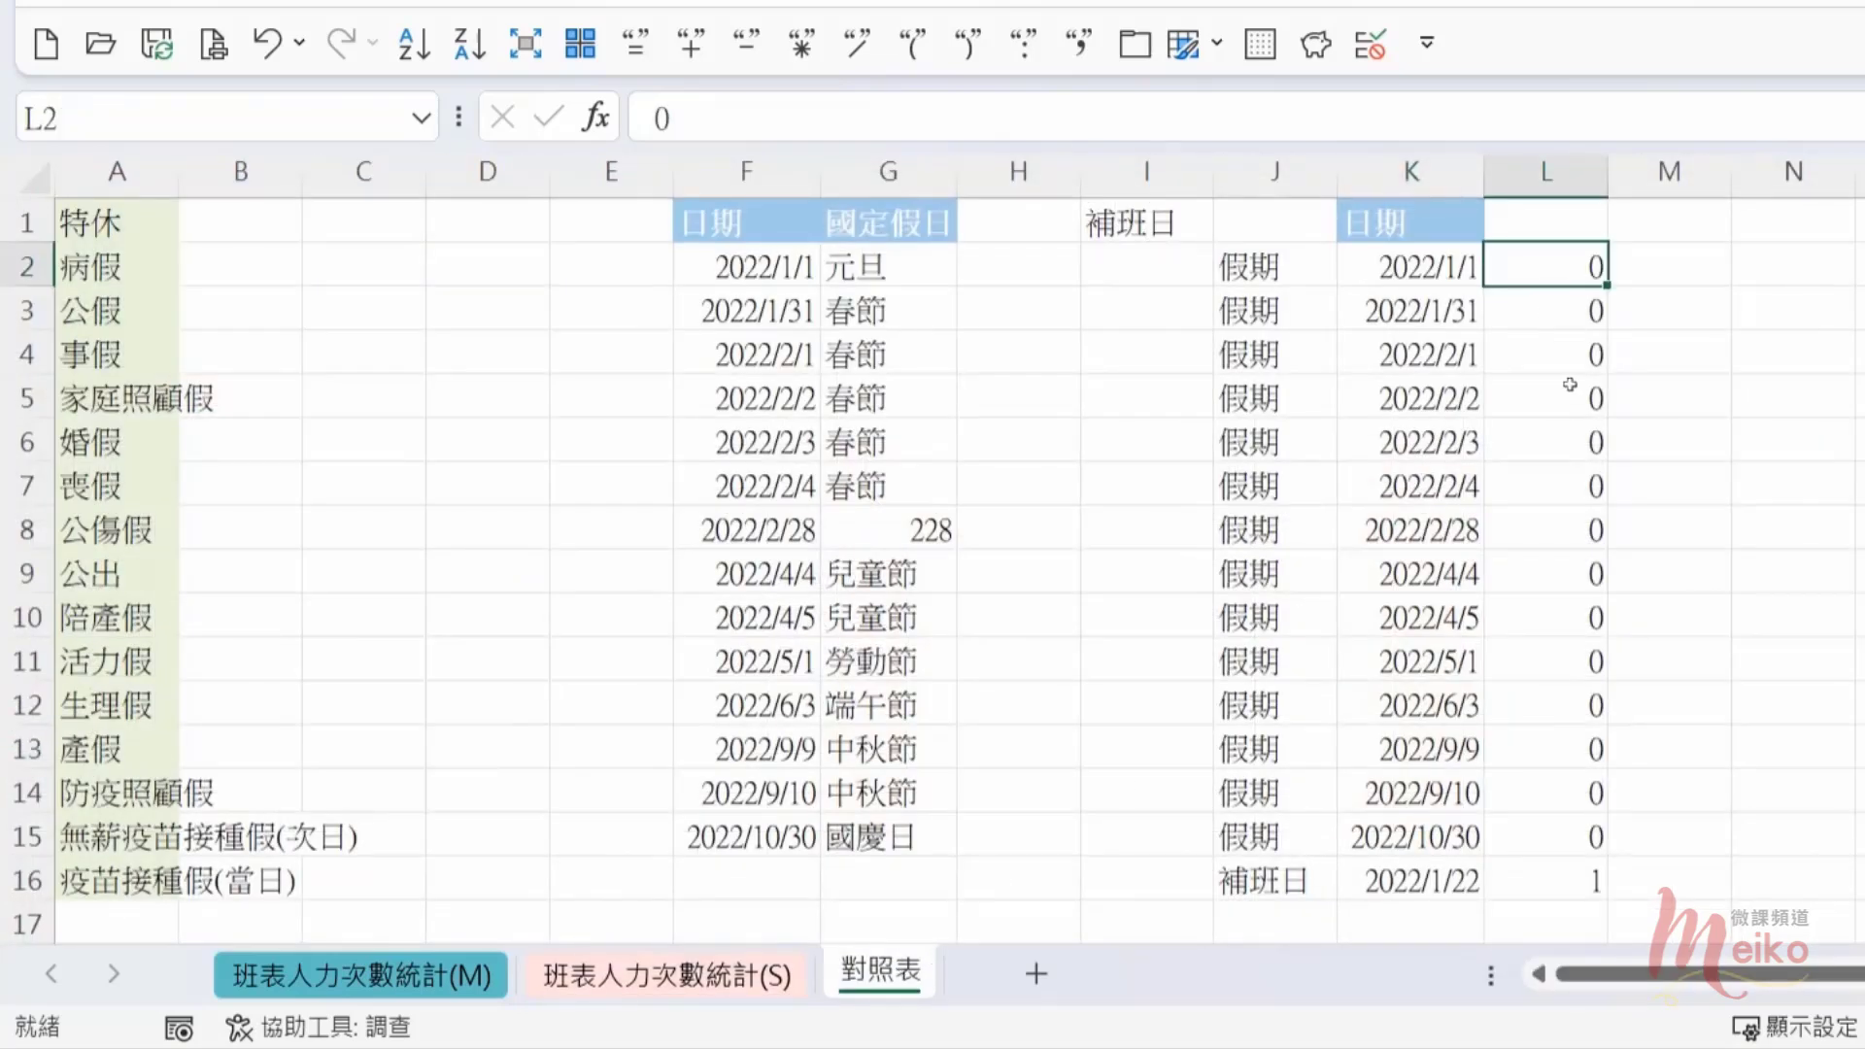
{"action": "scroll", "coordinate": [1569, 612], "scroll_direction": "down", "scroll_amount": 2}
{"action": "left_click", "coordinate": [1551, 610]}
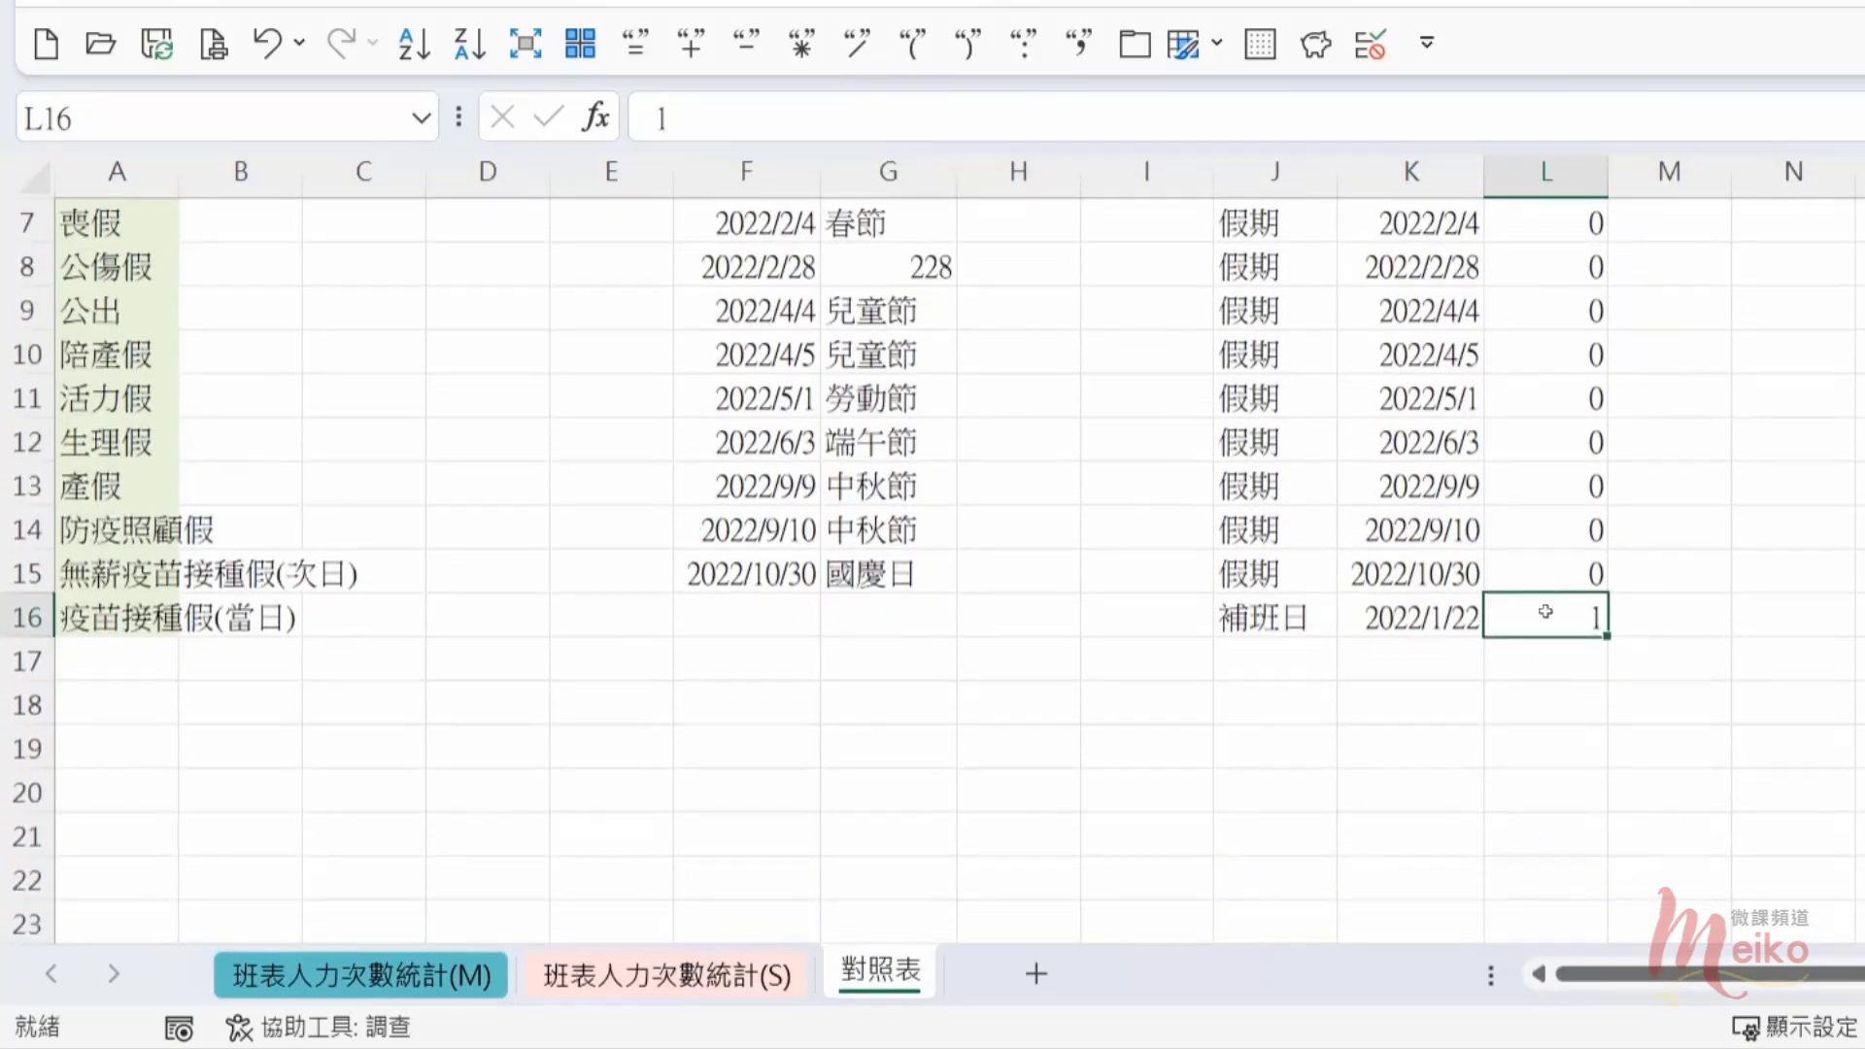
{"action": "left_click", "coordinate": [701, 966]}
{"action": "left_click", "coordinate": [211, 532]}
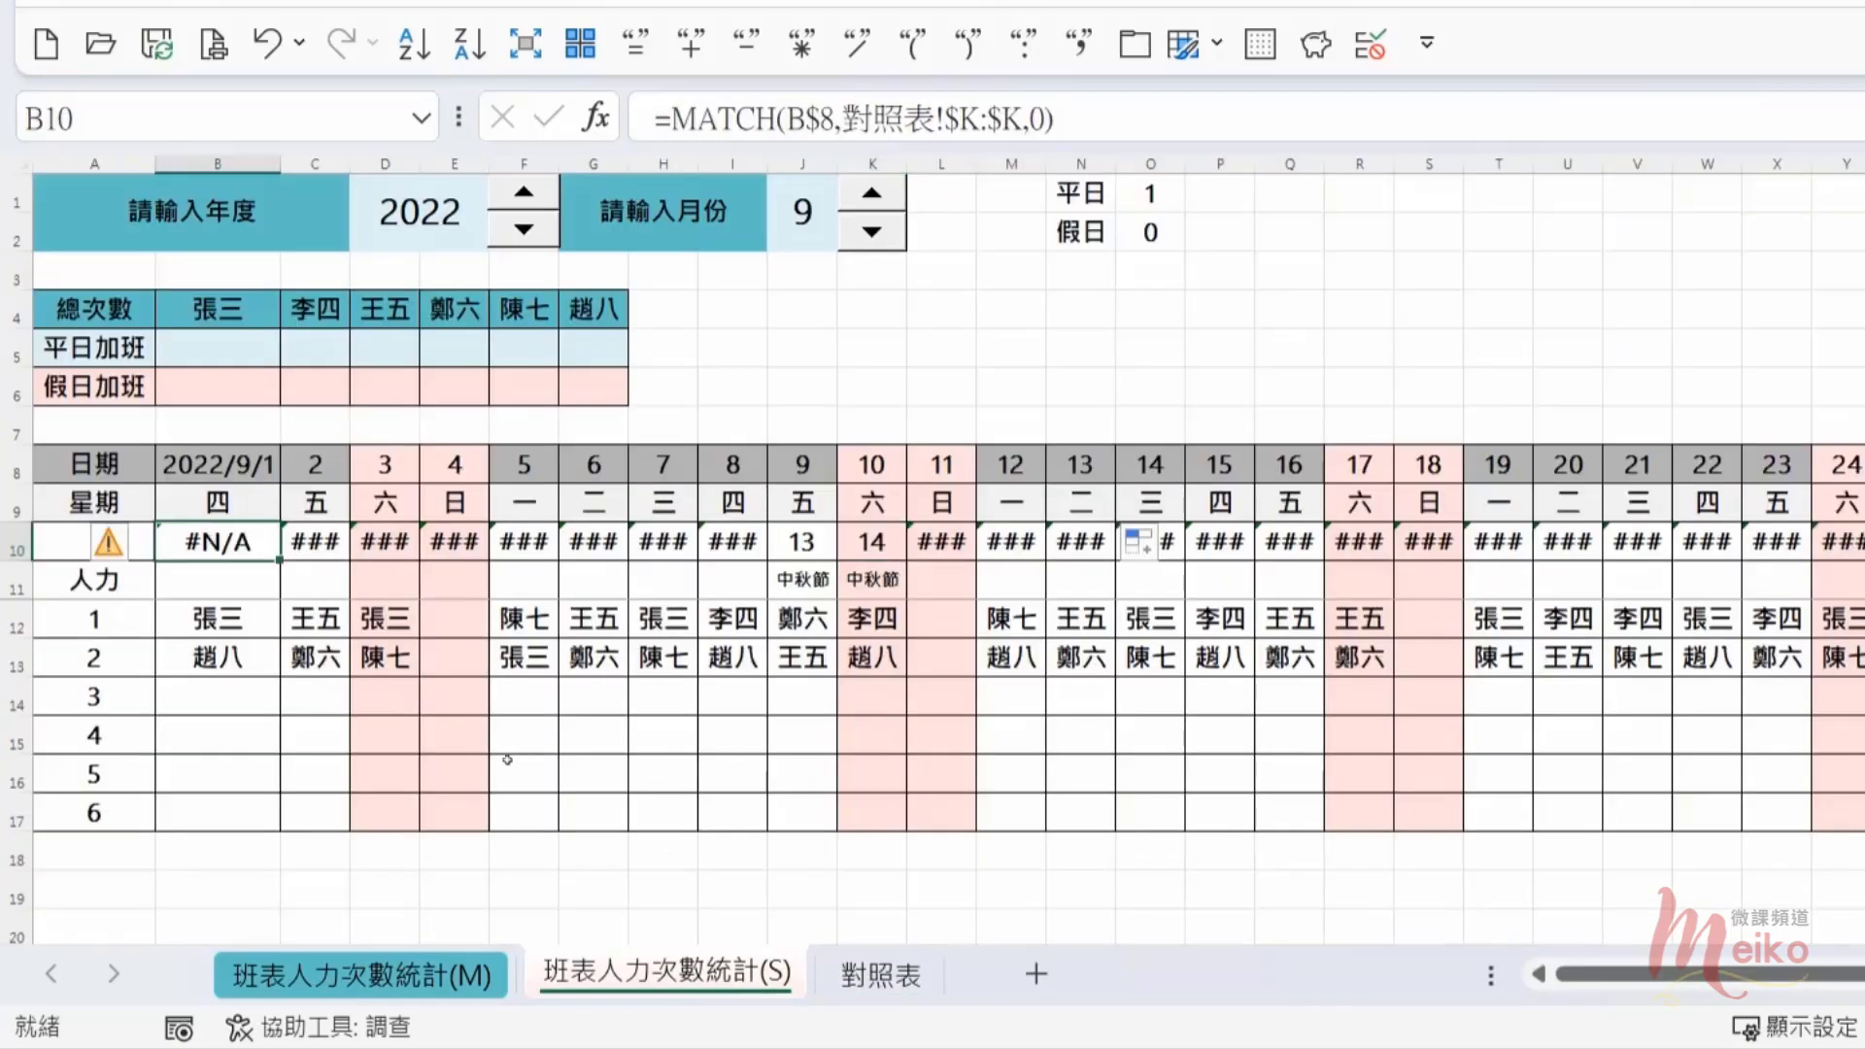
Step: Wrap the MATCH formula in B10 in an IF function that tests whether its result is >0
{"action": "left_click", "coordinate": [672, 118]}
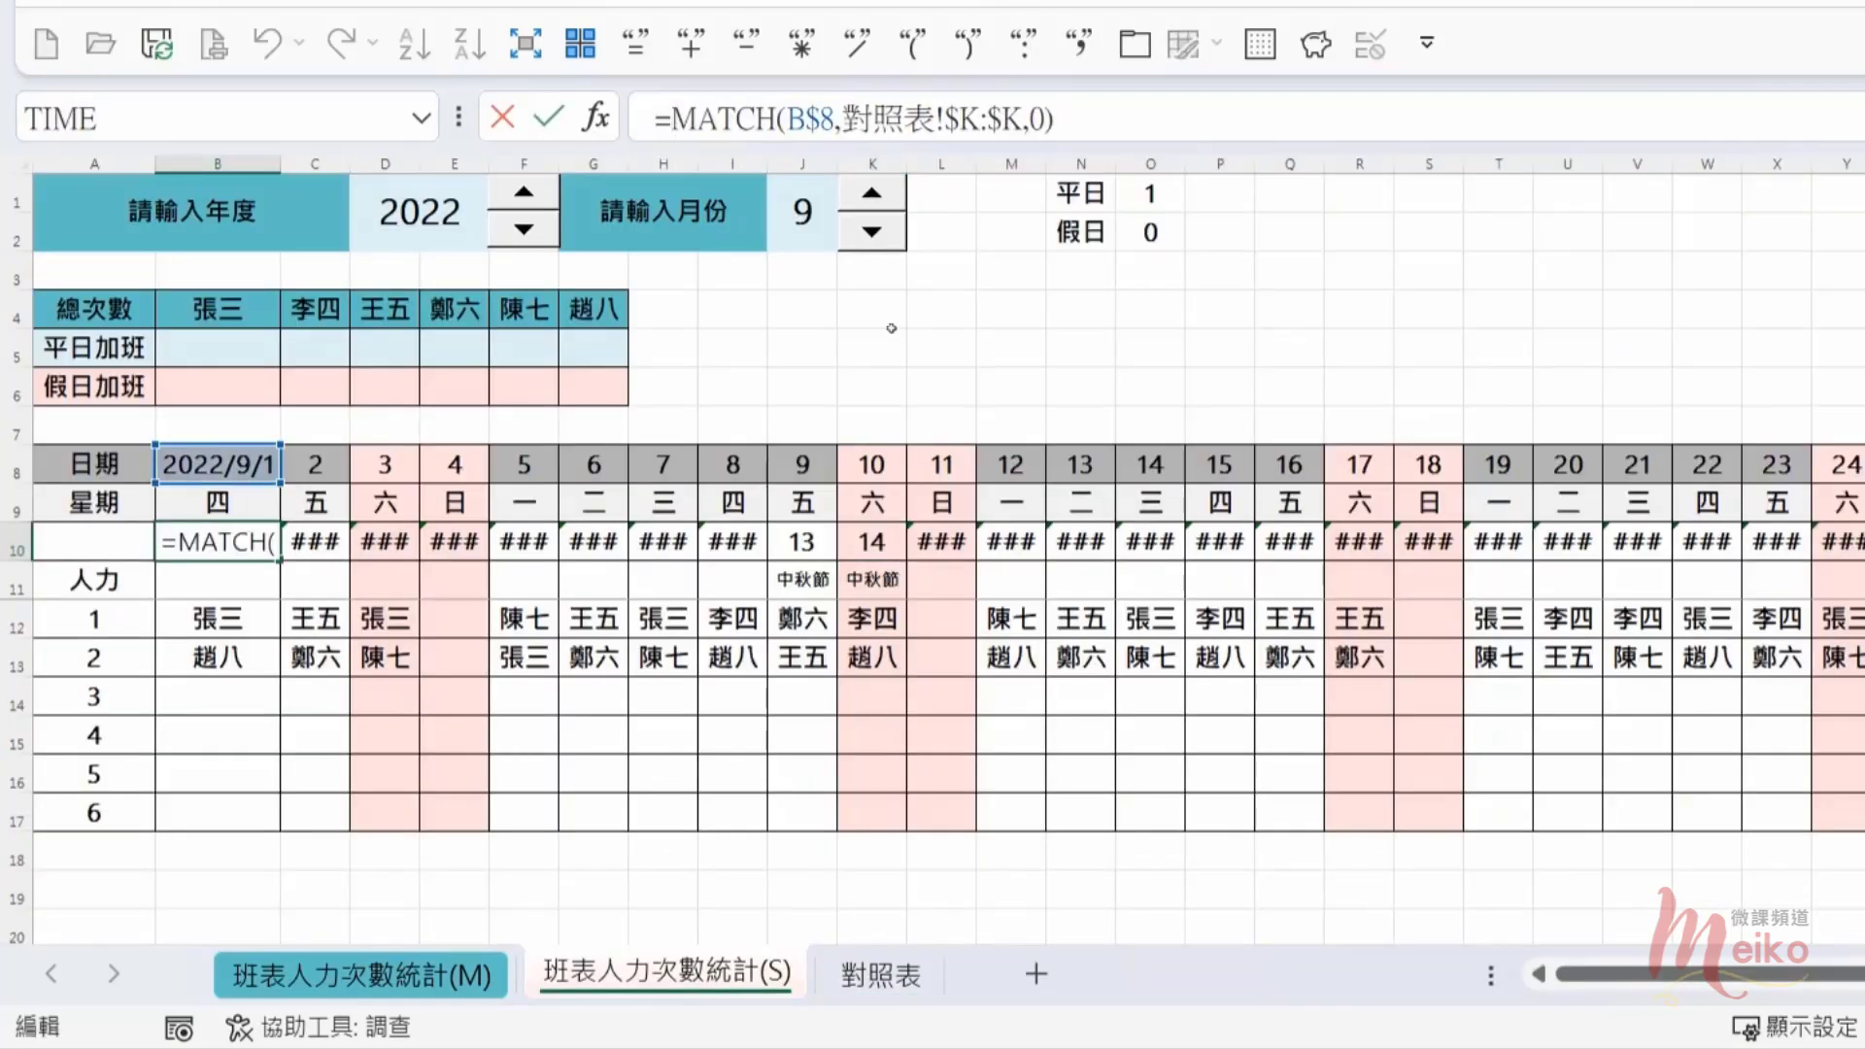
{"action": "type", "text": "if("}
{"action": "left_click", "coordinate": [1116, 111]}
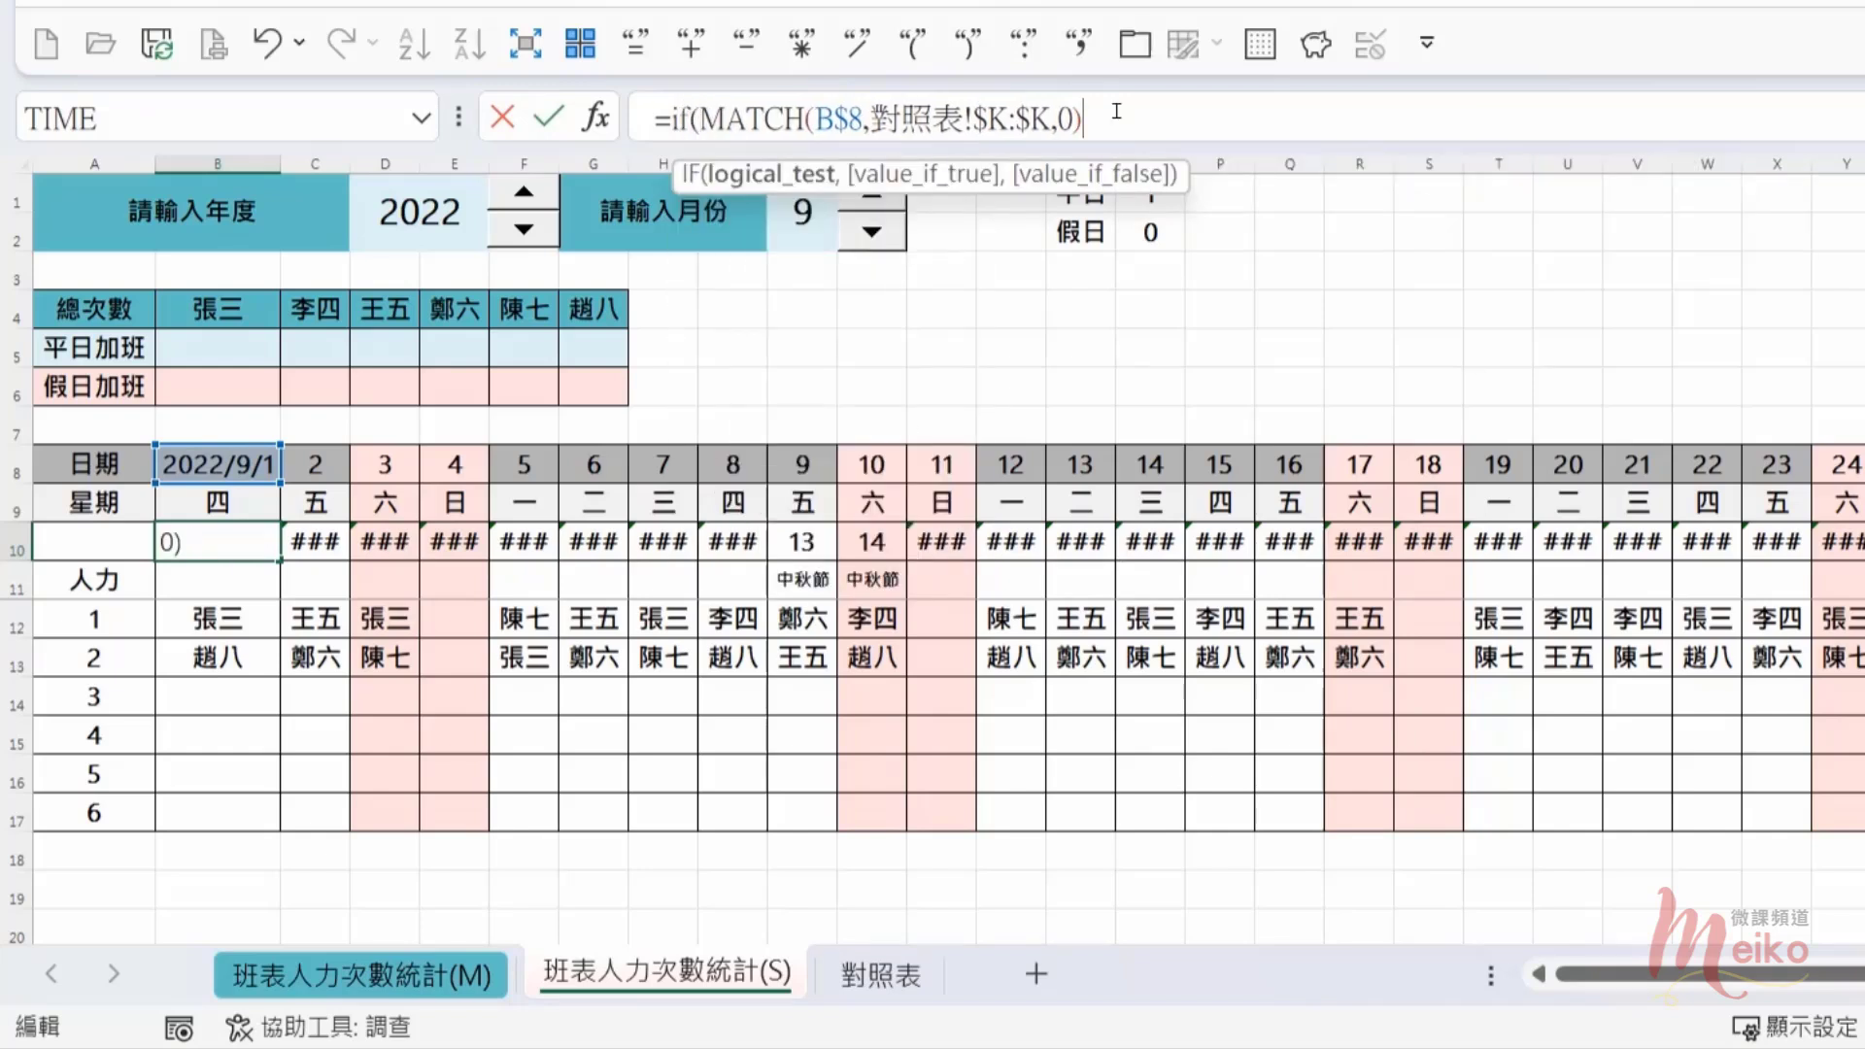
{"action": "type", "text": ">0"}
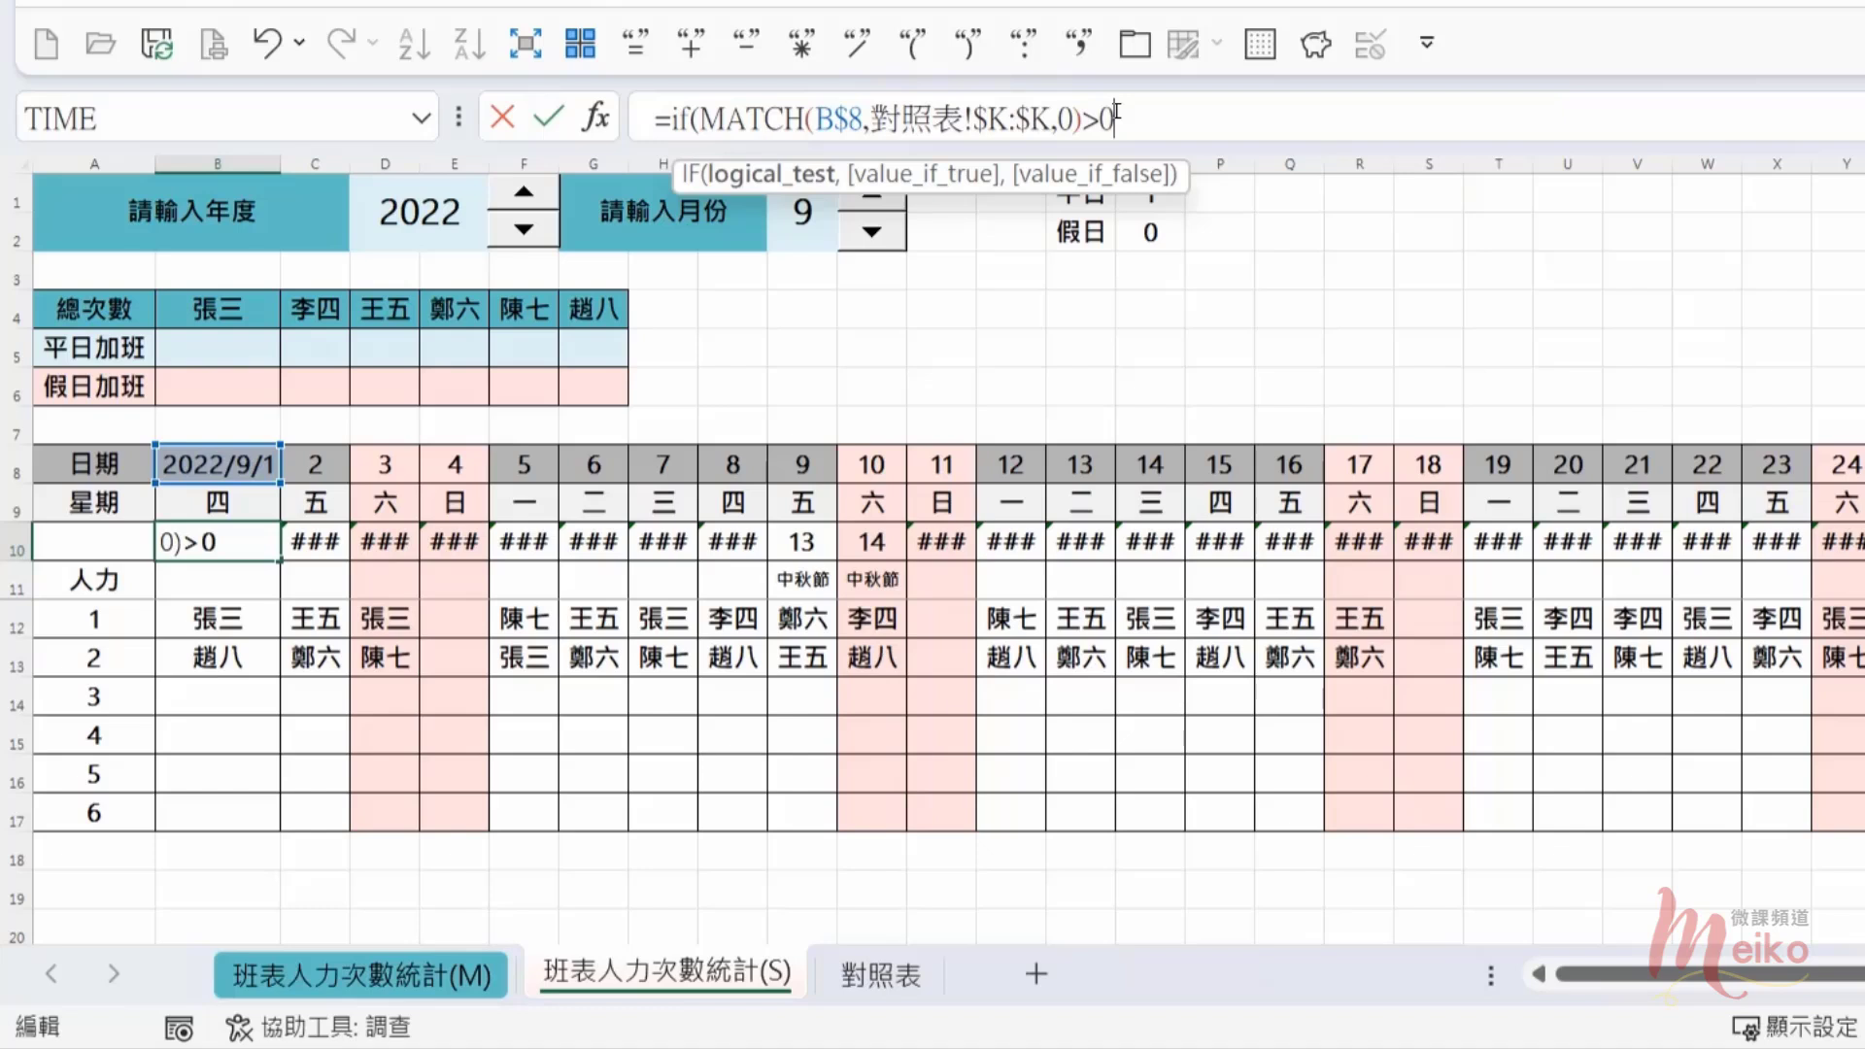
{"action": "type", "text": ","}
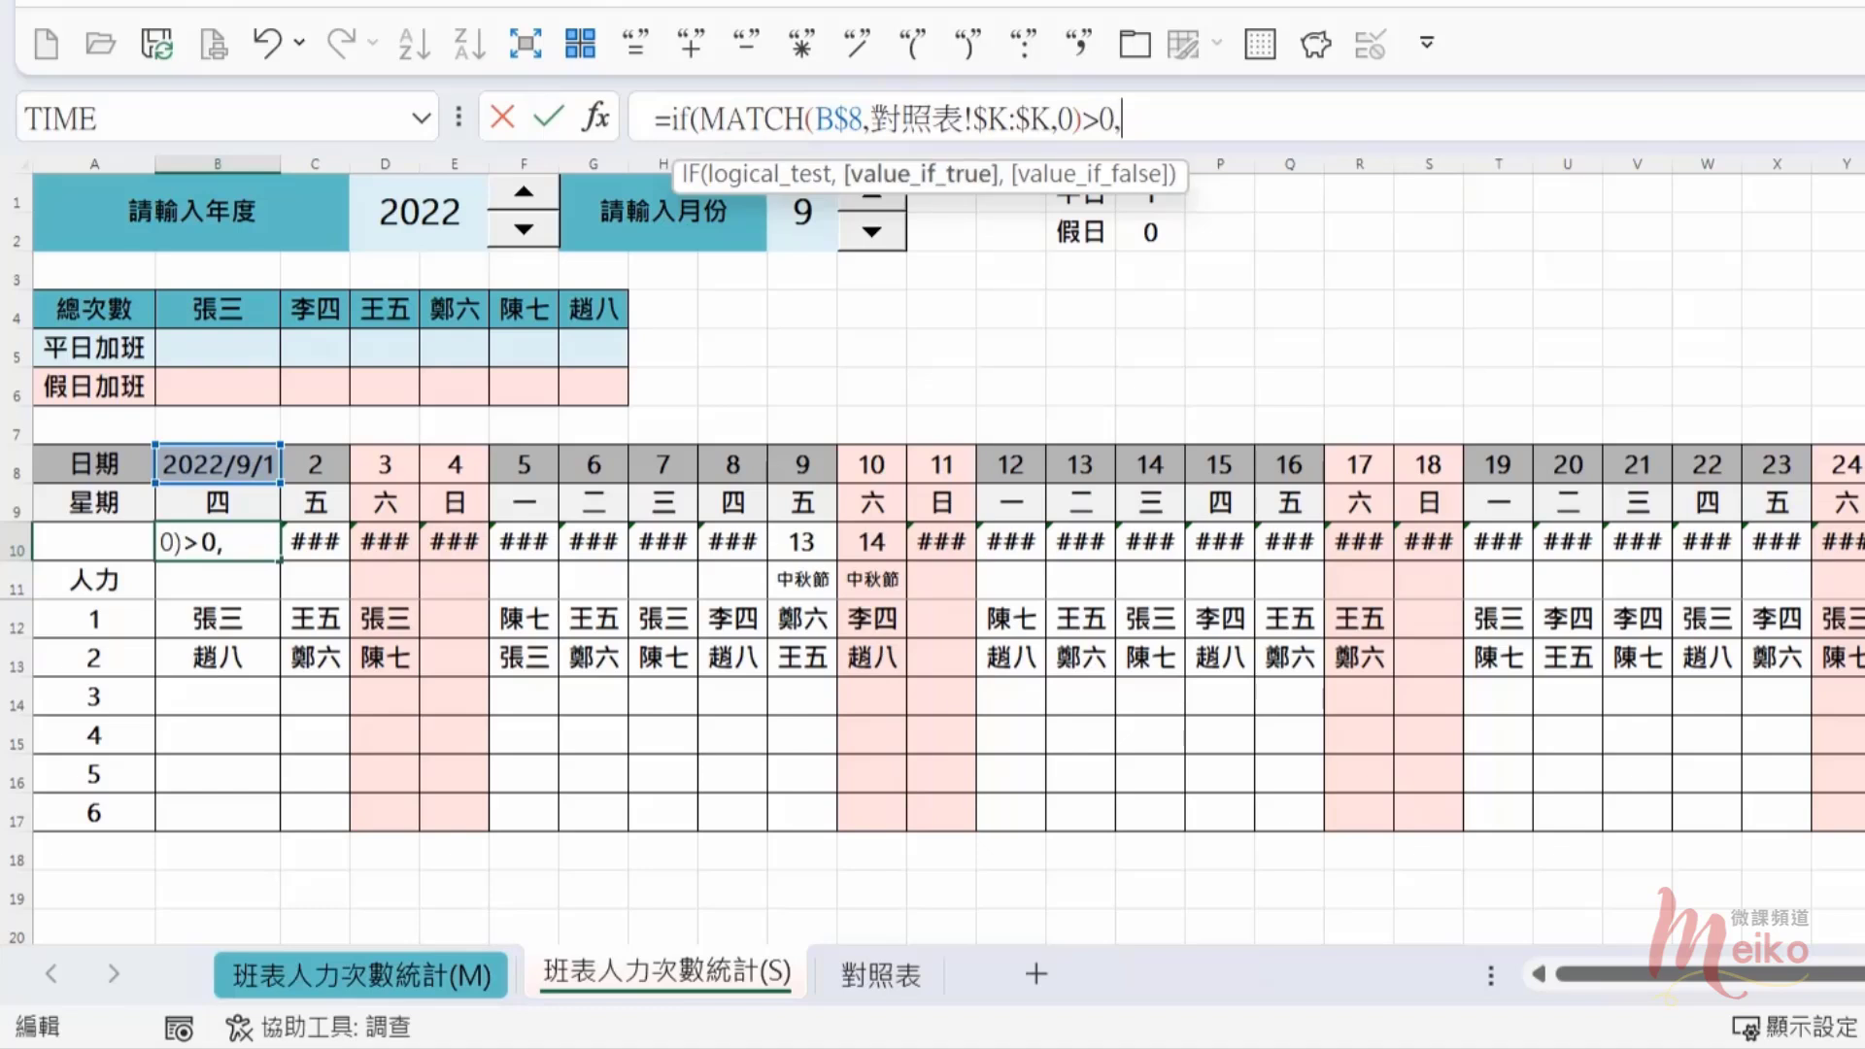
Step: Add a VLOOKUP as the IF's value if true, with row-locked B$8 as its lookup value
{"action": "type", "text": "vlookup"}
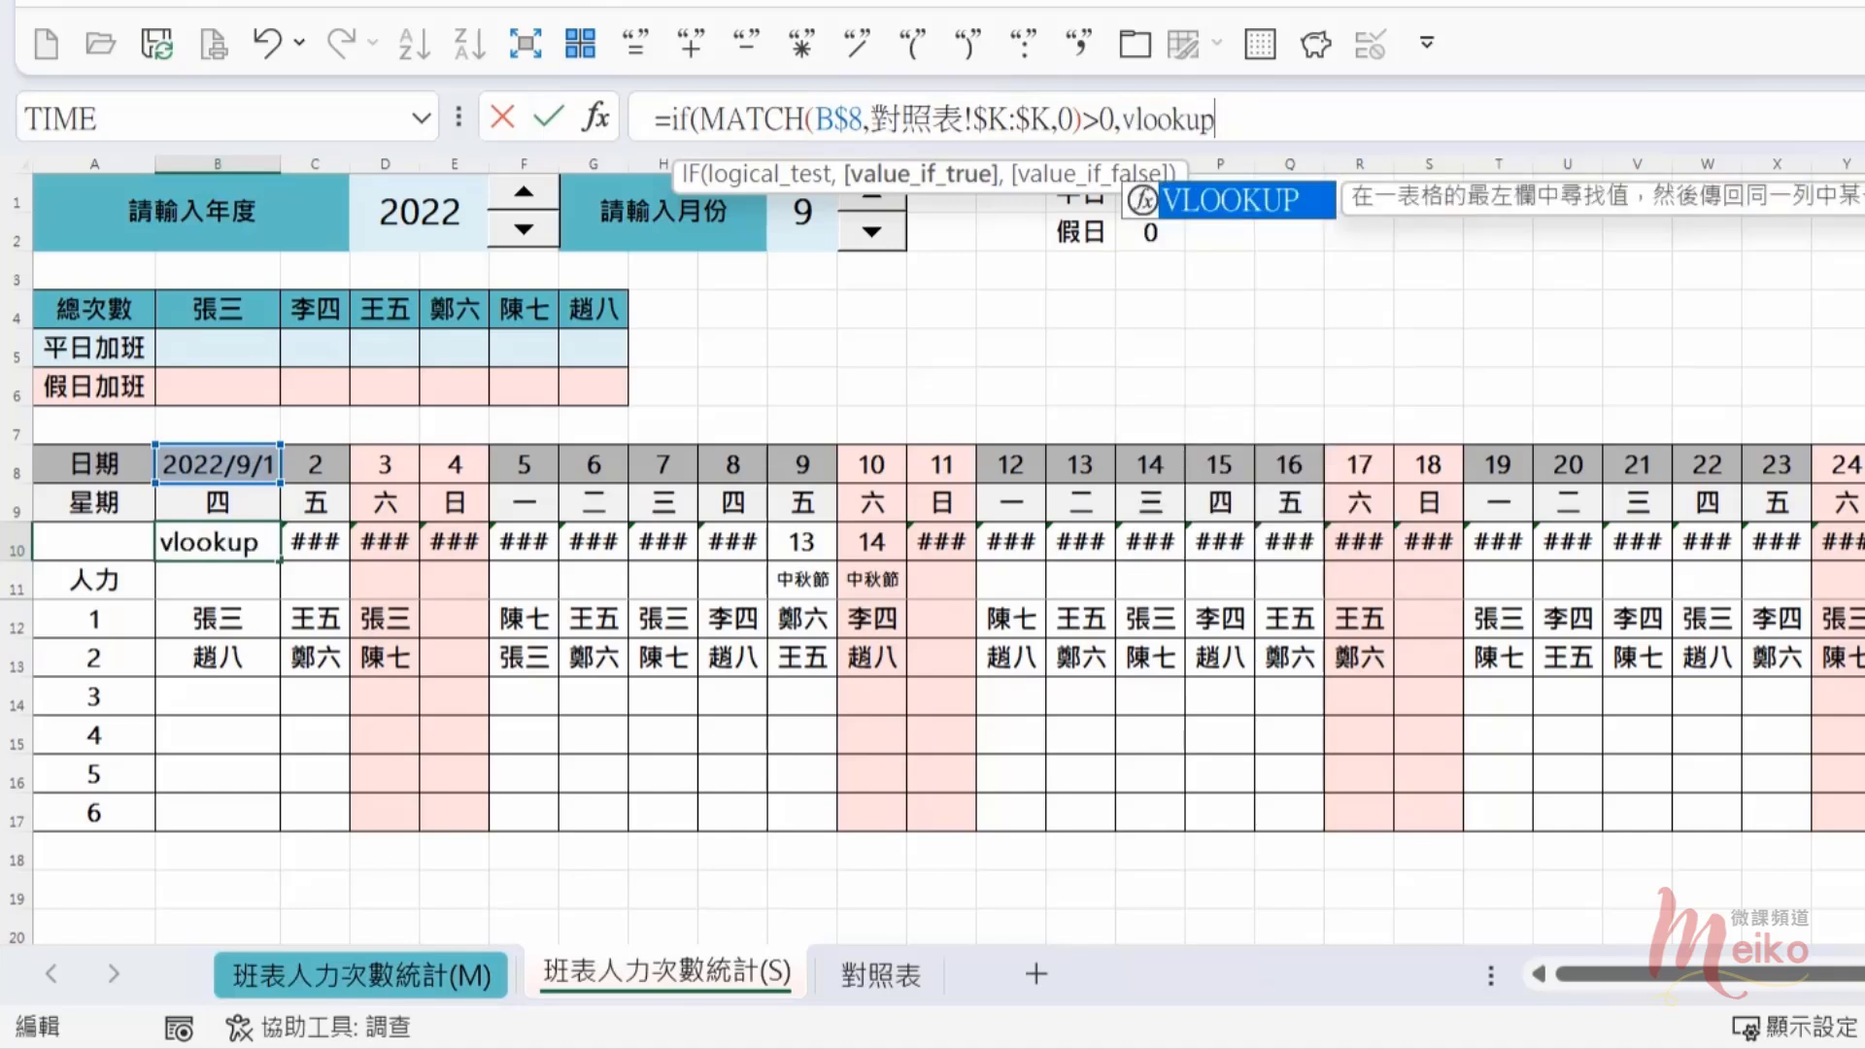
{"action": "type", "text": "("}
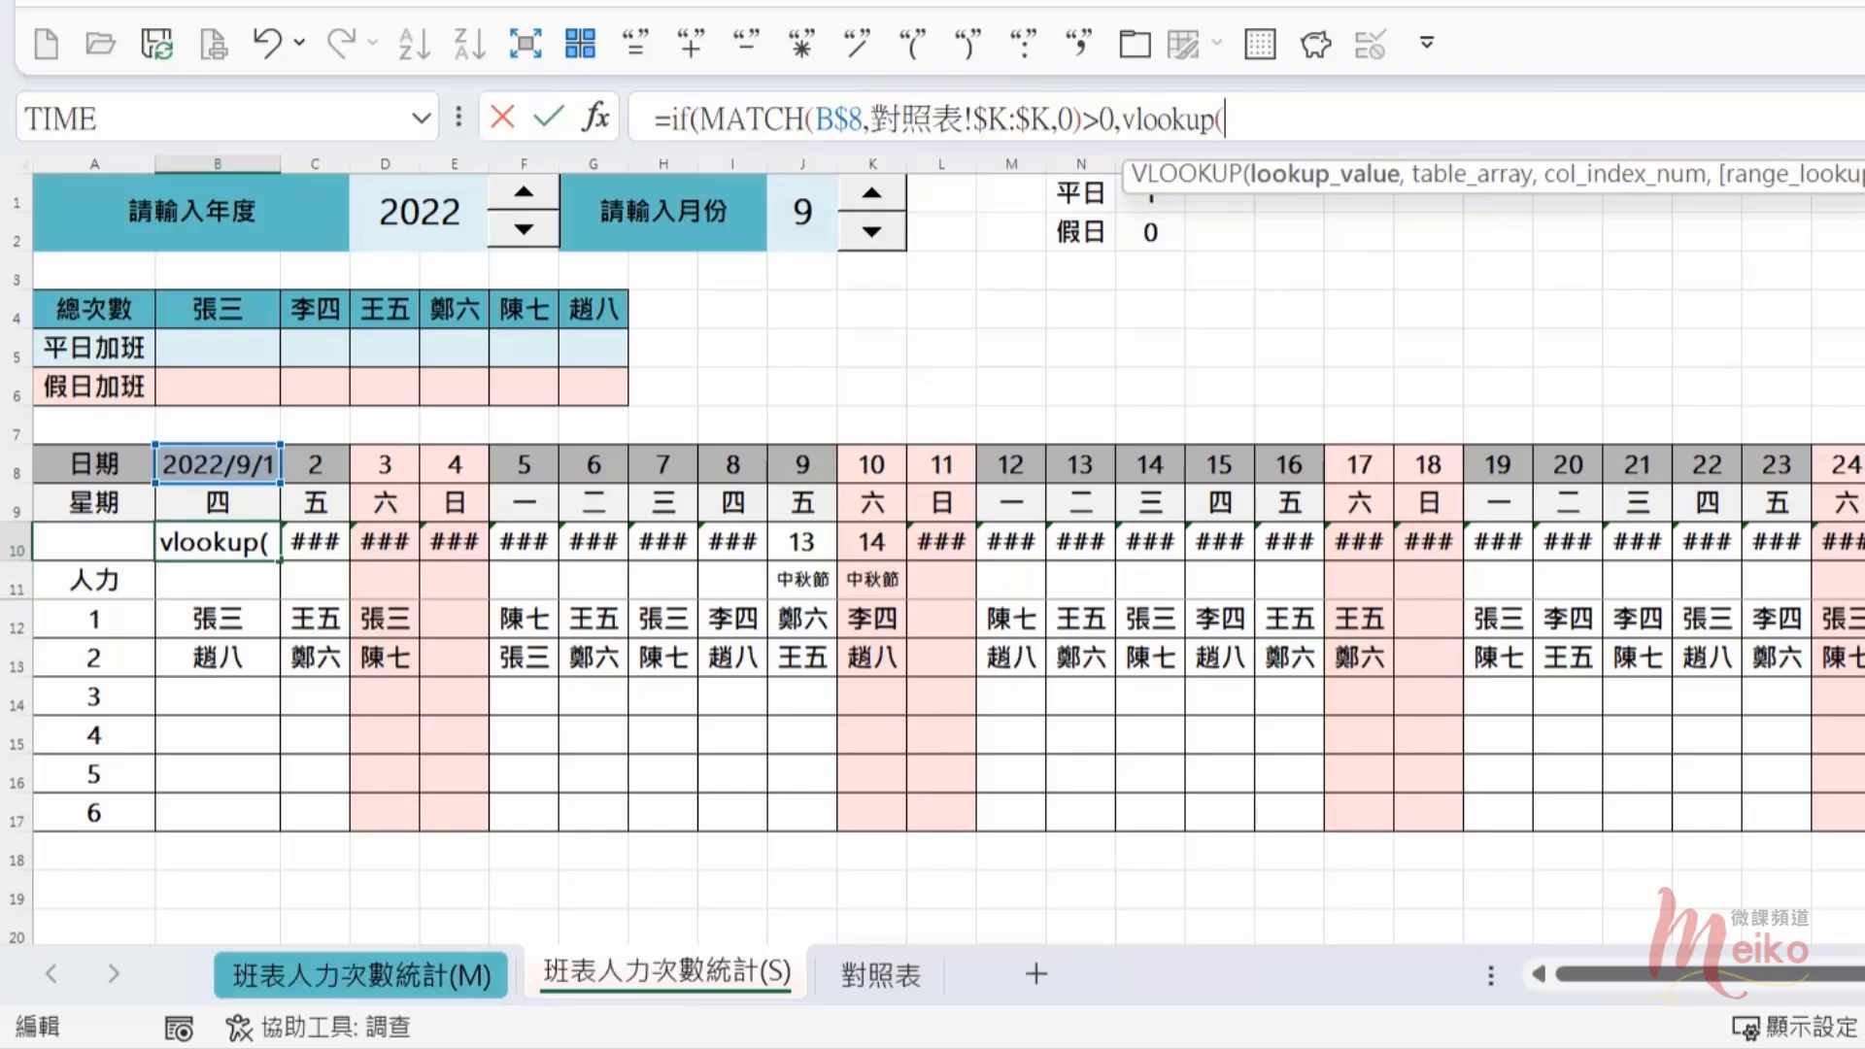
{"action": "left_click", "coordinate": [276, 466]}
{"action": "left_click", "coordinate": [216, 465]}
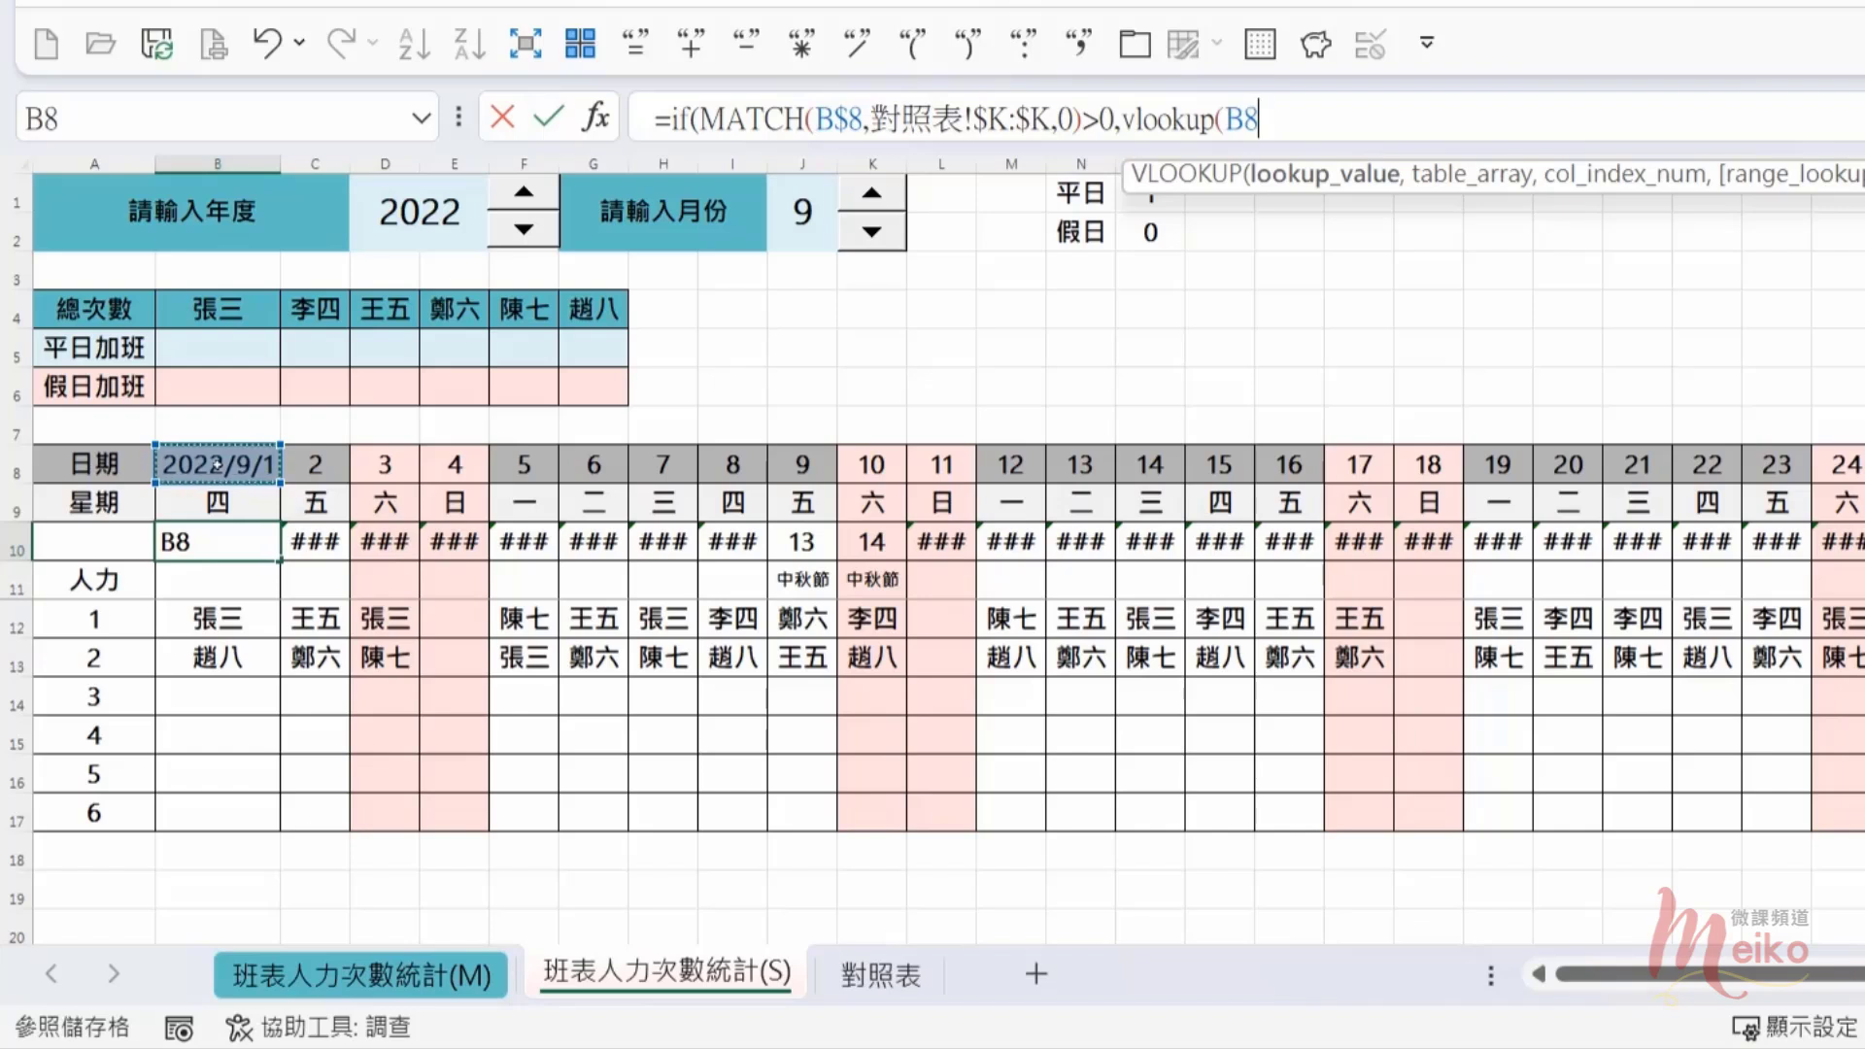
{"action": "key", "text": "F4"}
{"action": "key", "text": "F4"}
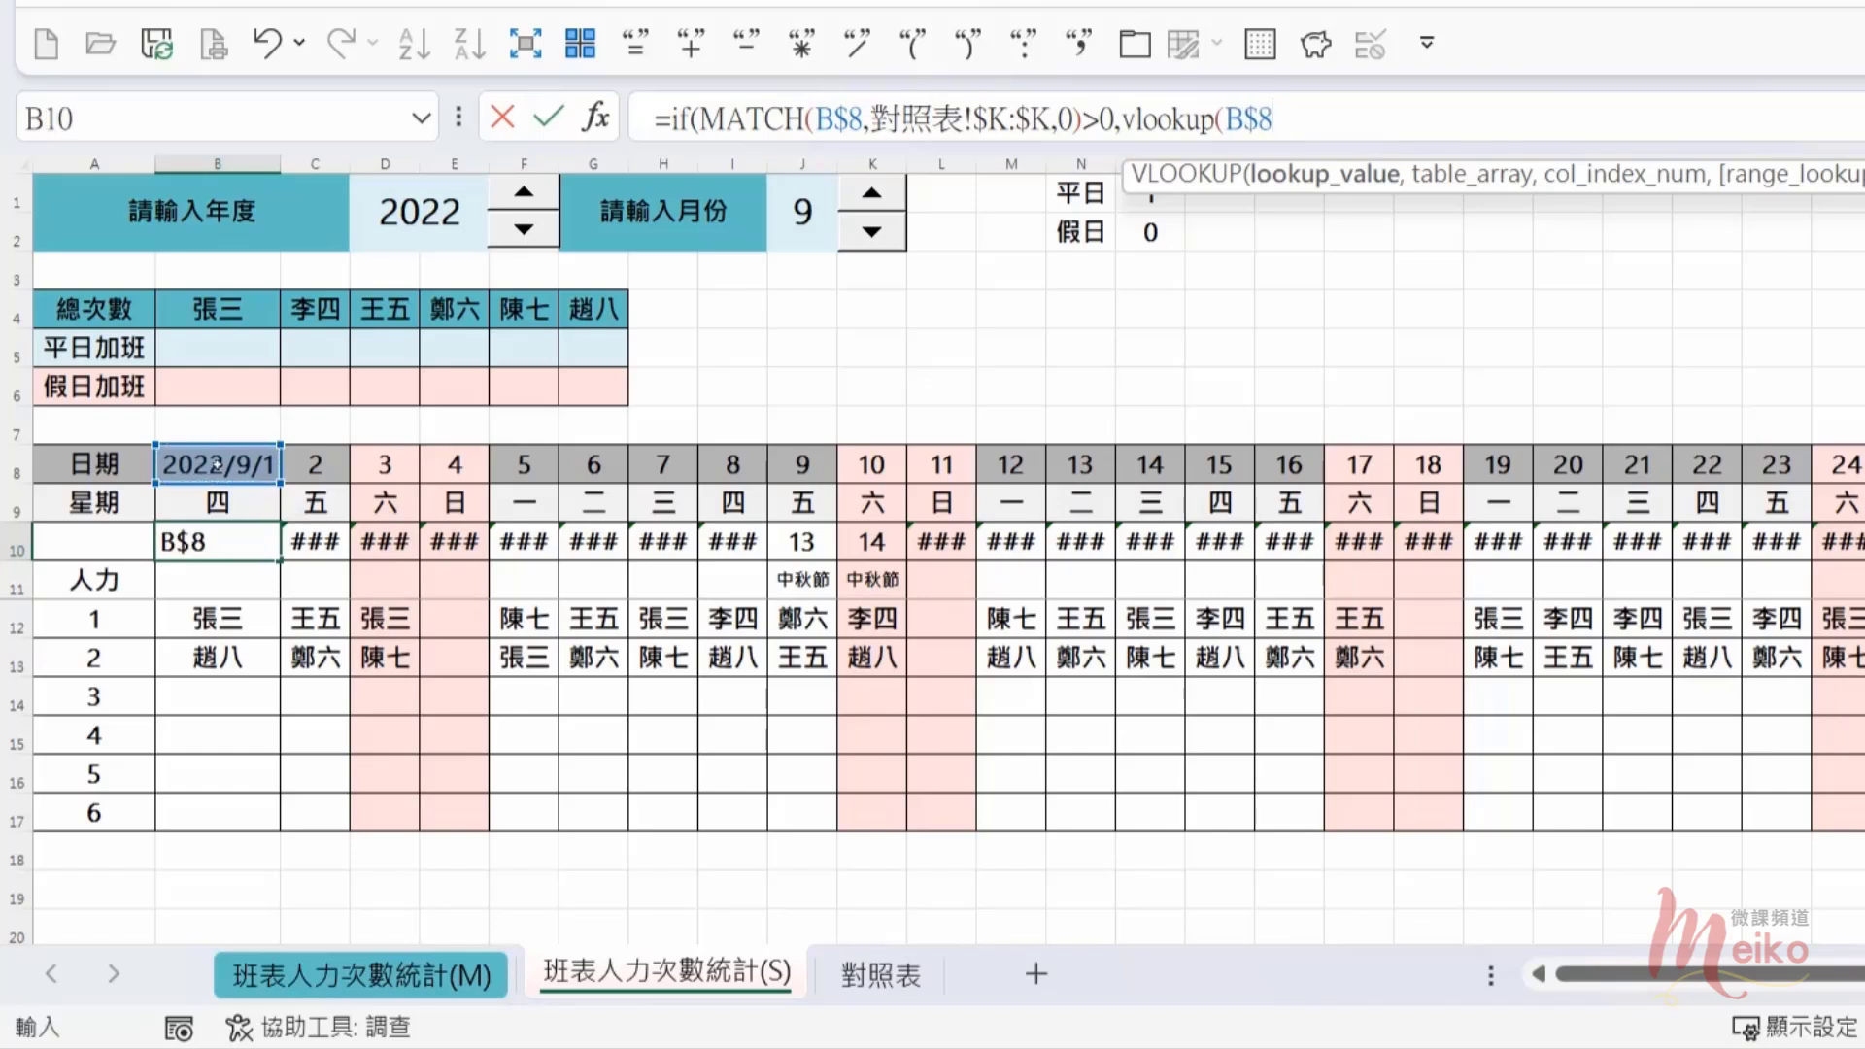
{"action": "type", "text": ","}
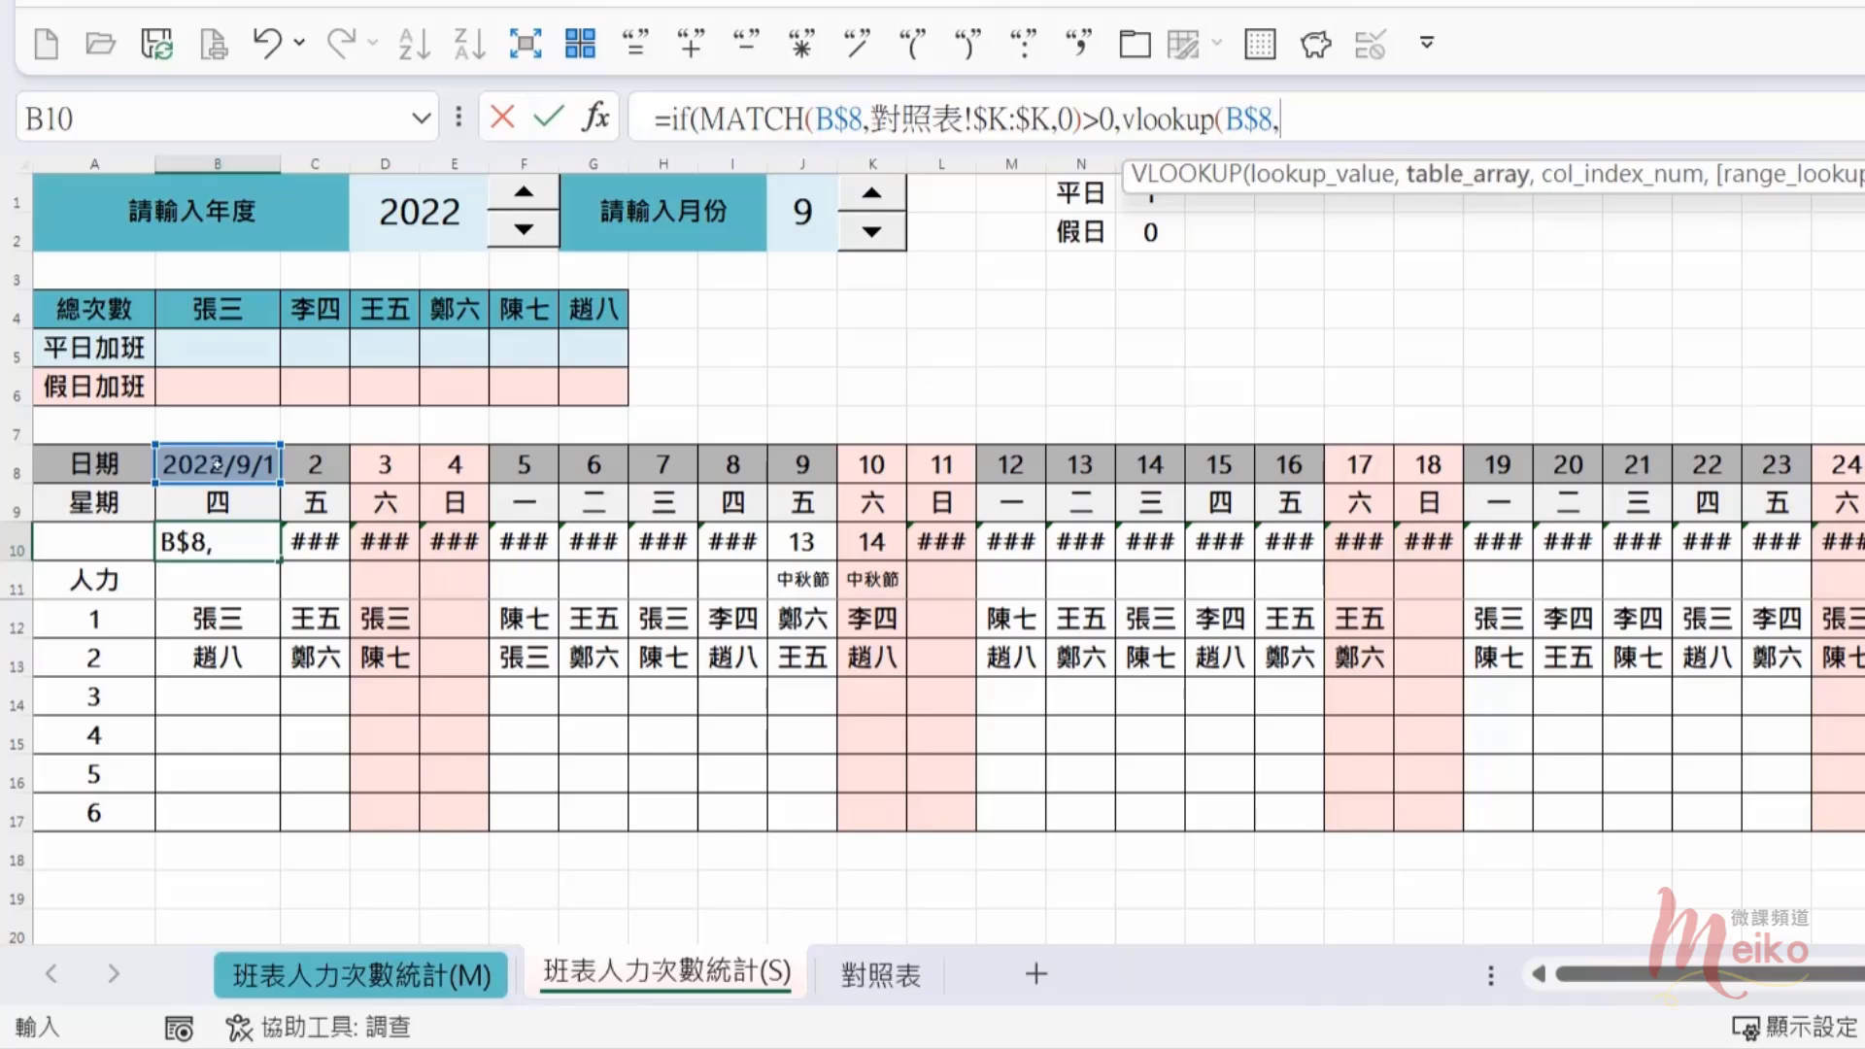
Step: Set the VLOOKUP's table array to columns $K:$L of the 對照表 sheet with absolute references
{"action": "left_click", "coordinate": [900, 976]}
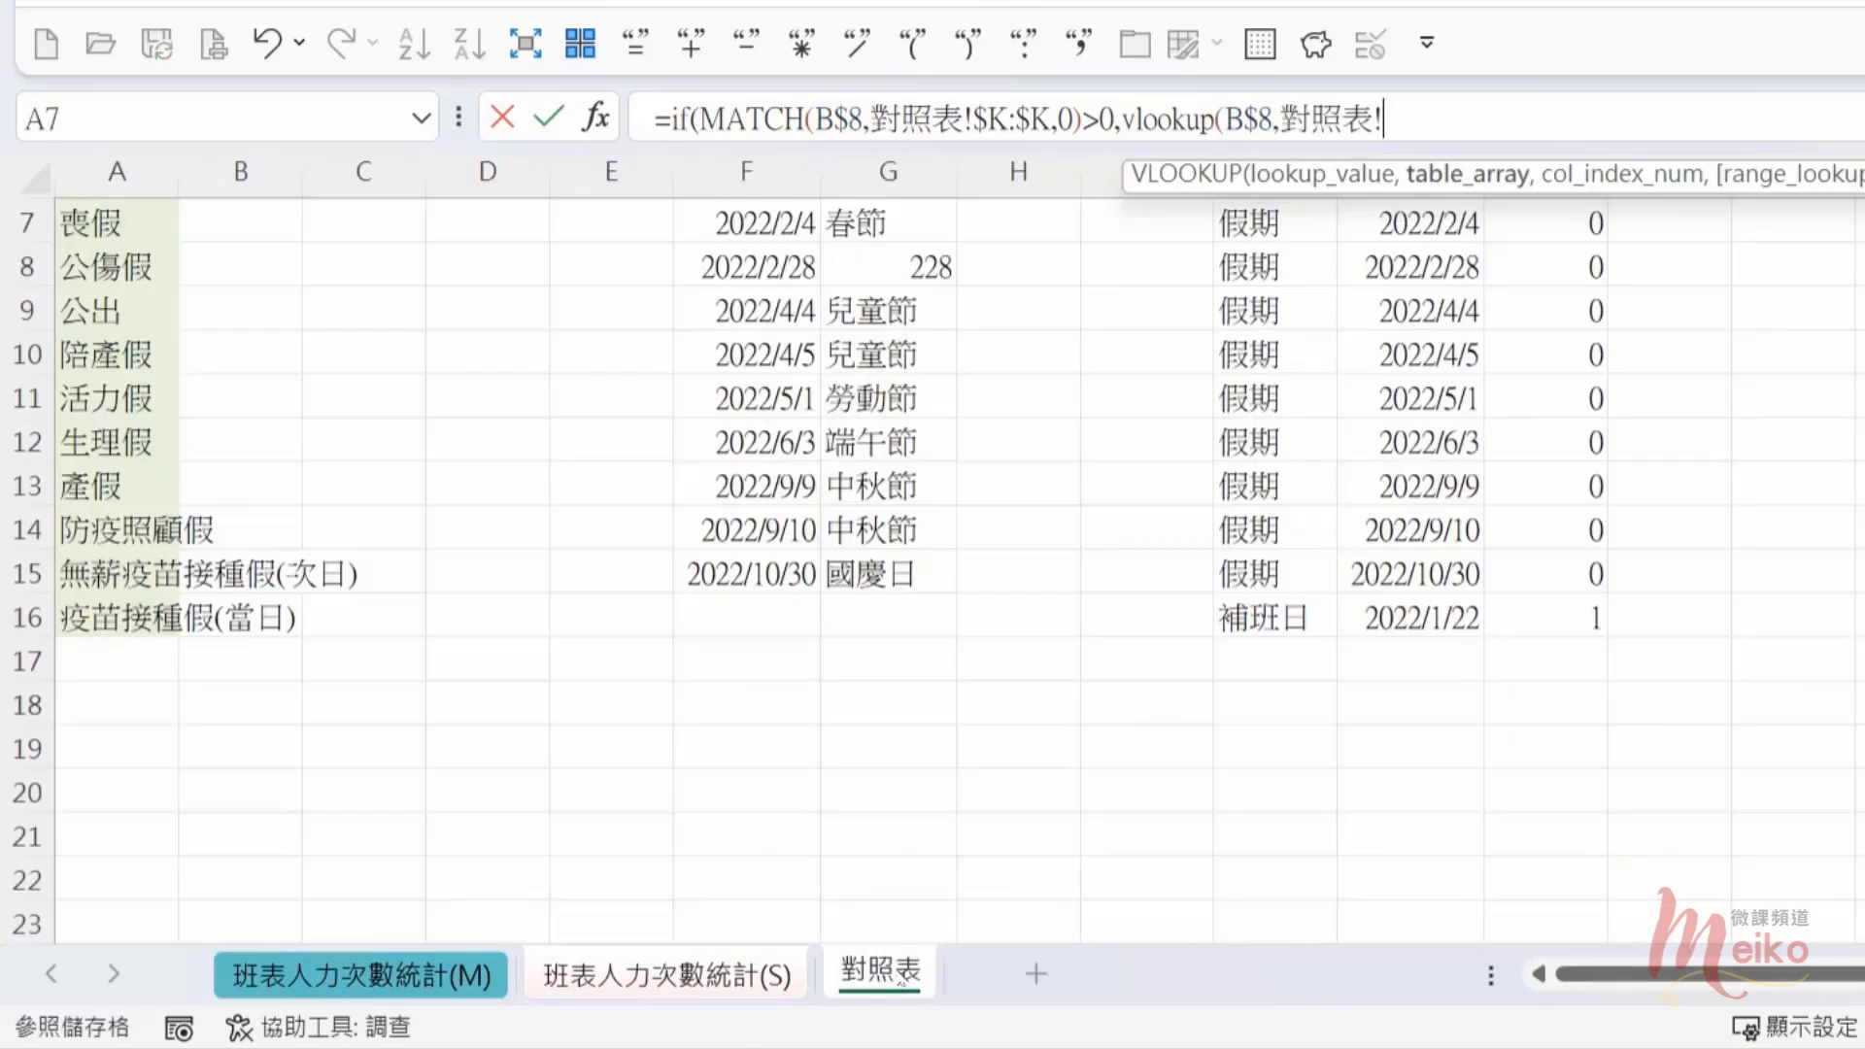
{"action": "scroll", "coordinate": [1407, 259], "scroll_direction": "up", "scroll_amount": 2}
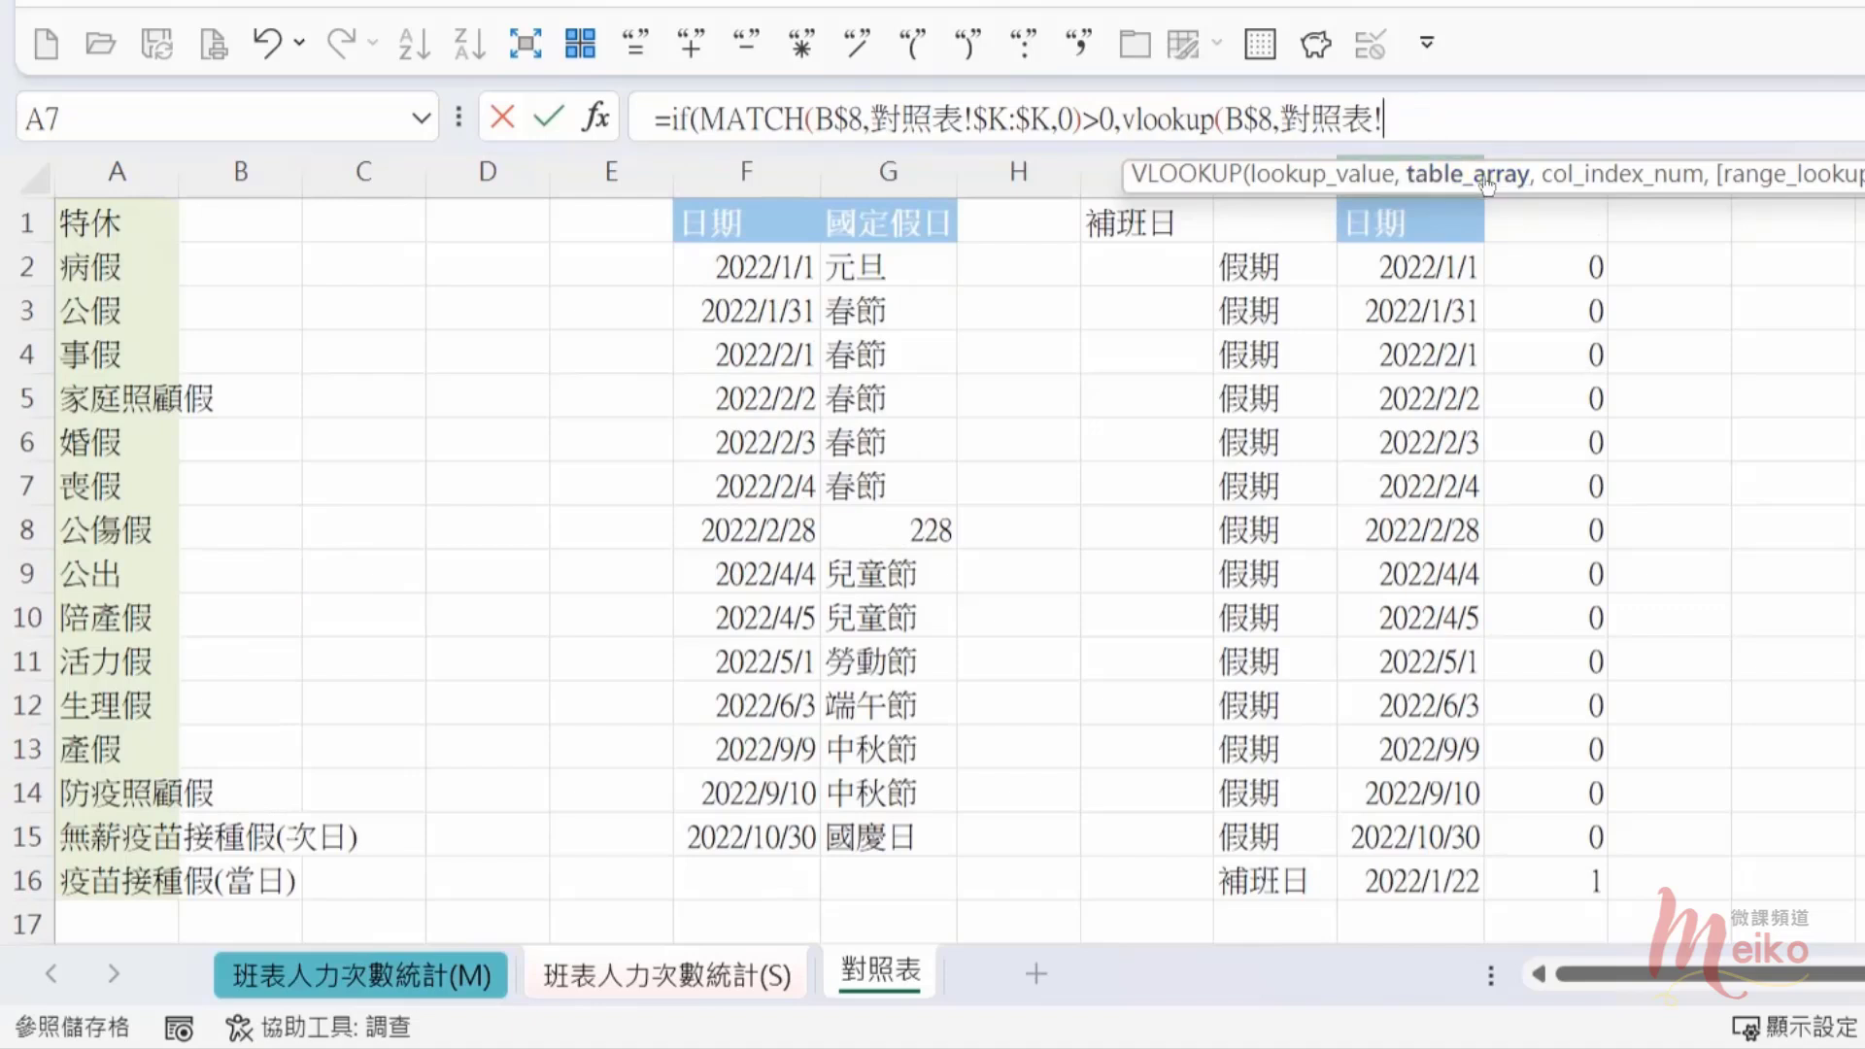
{"action": "left_click_drag", "start_coordinate": [1453, 184], "coordinate": [615, 291]}
{"action": "left_click", "coordinate": [1427, 172]}
{"action": "left_click_drag", "start_coordinate": [1488, 181], "coordinate": [1527, 181]}
{"action": "key", "text": "F4"}
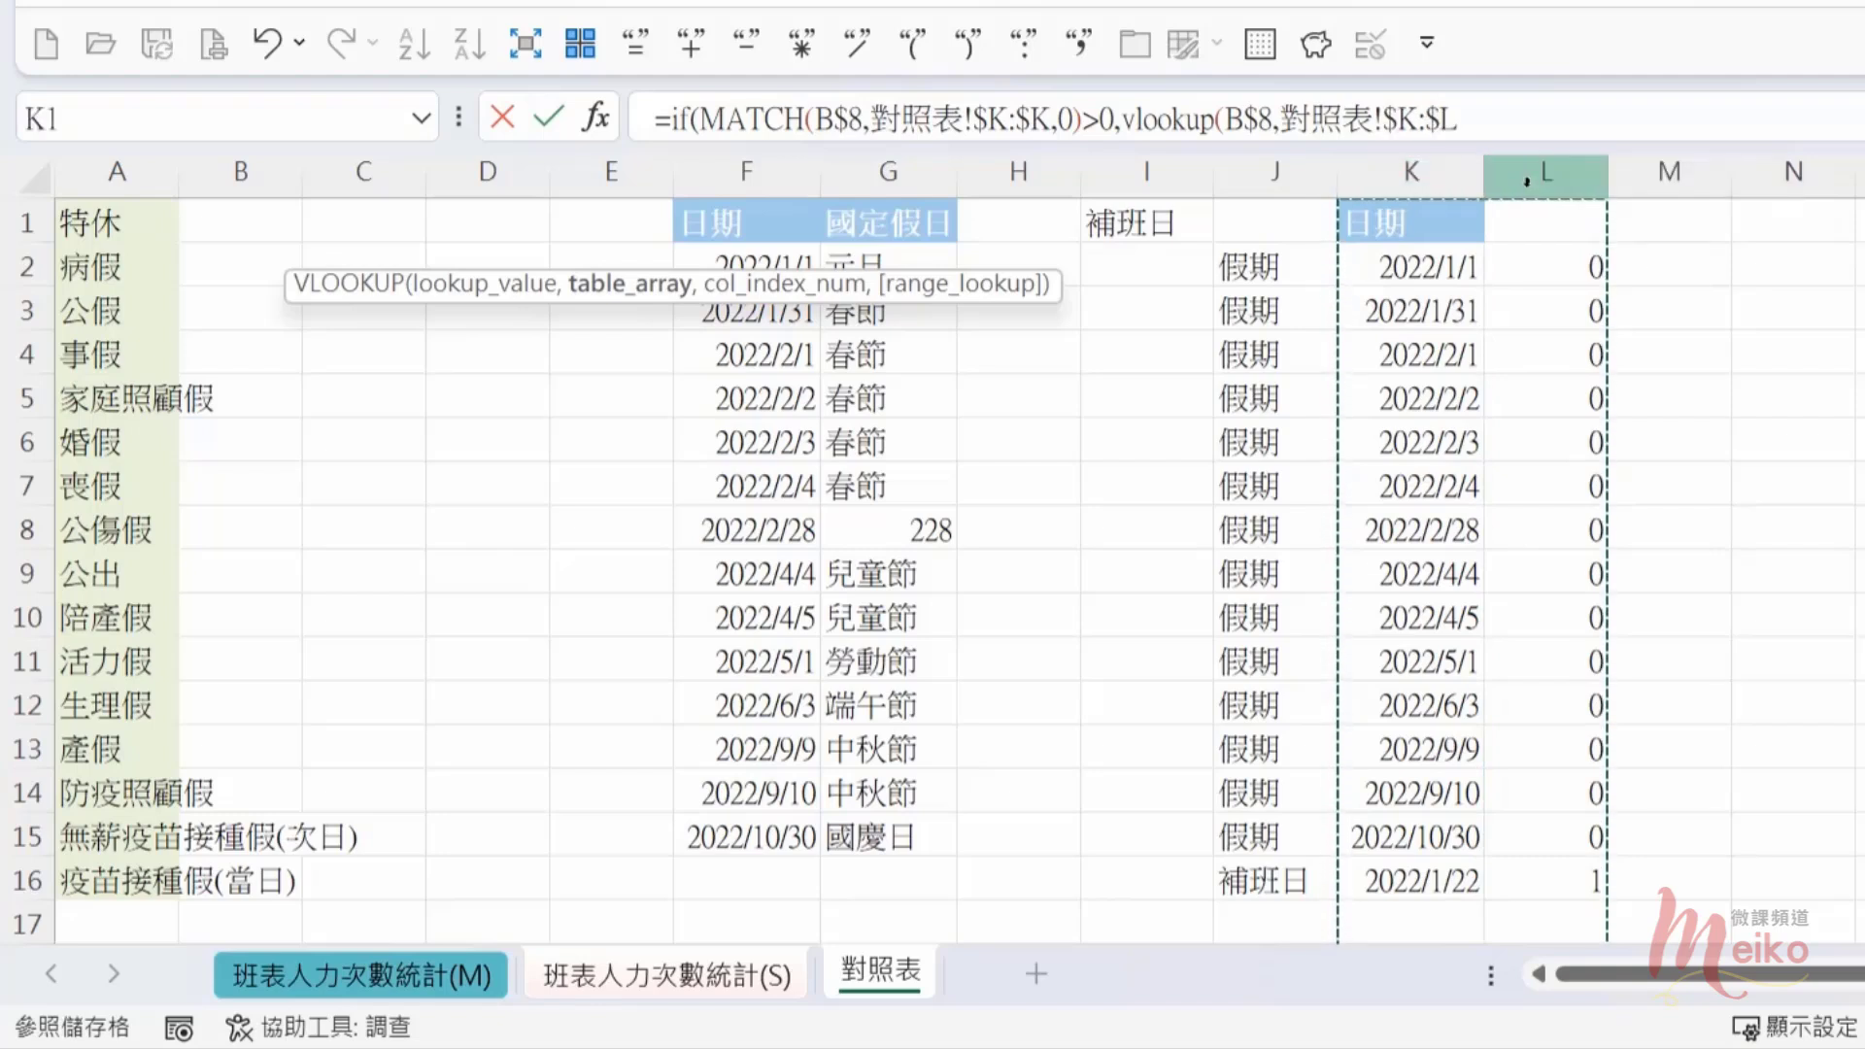
{"action": "type", "text": ","}
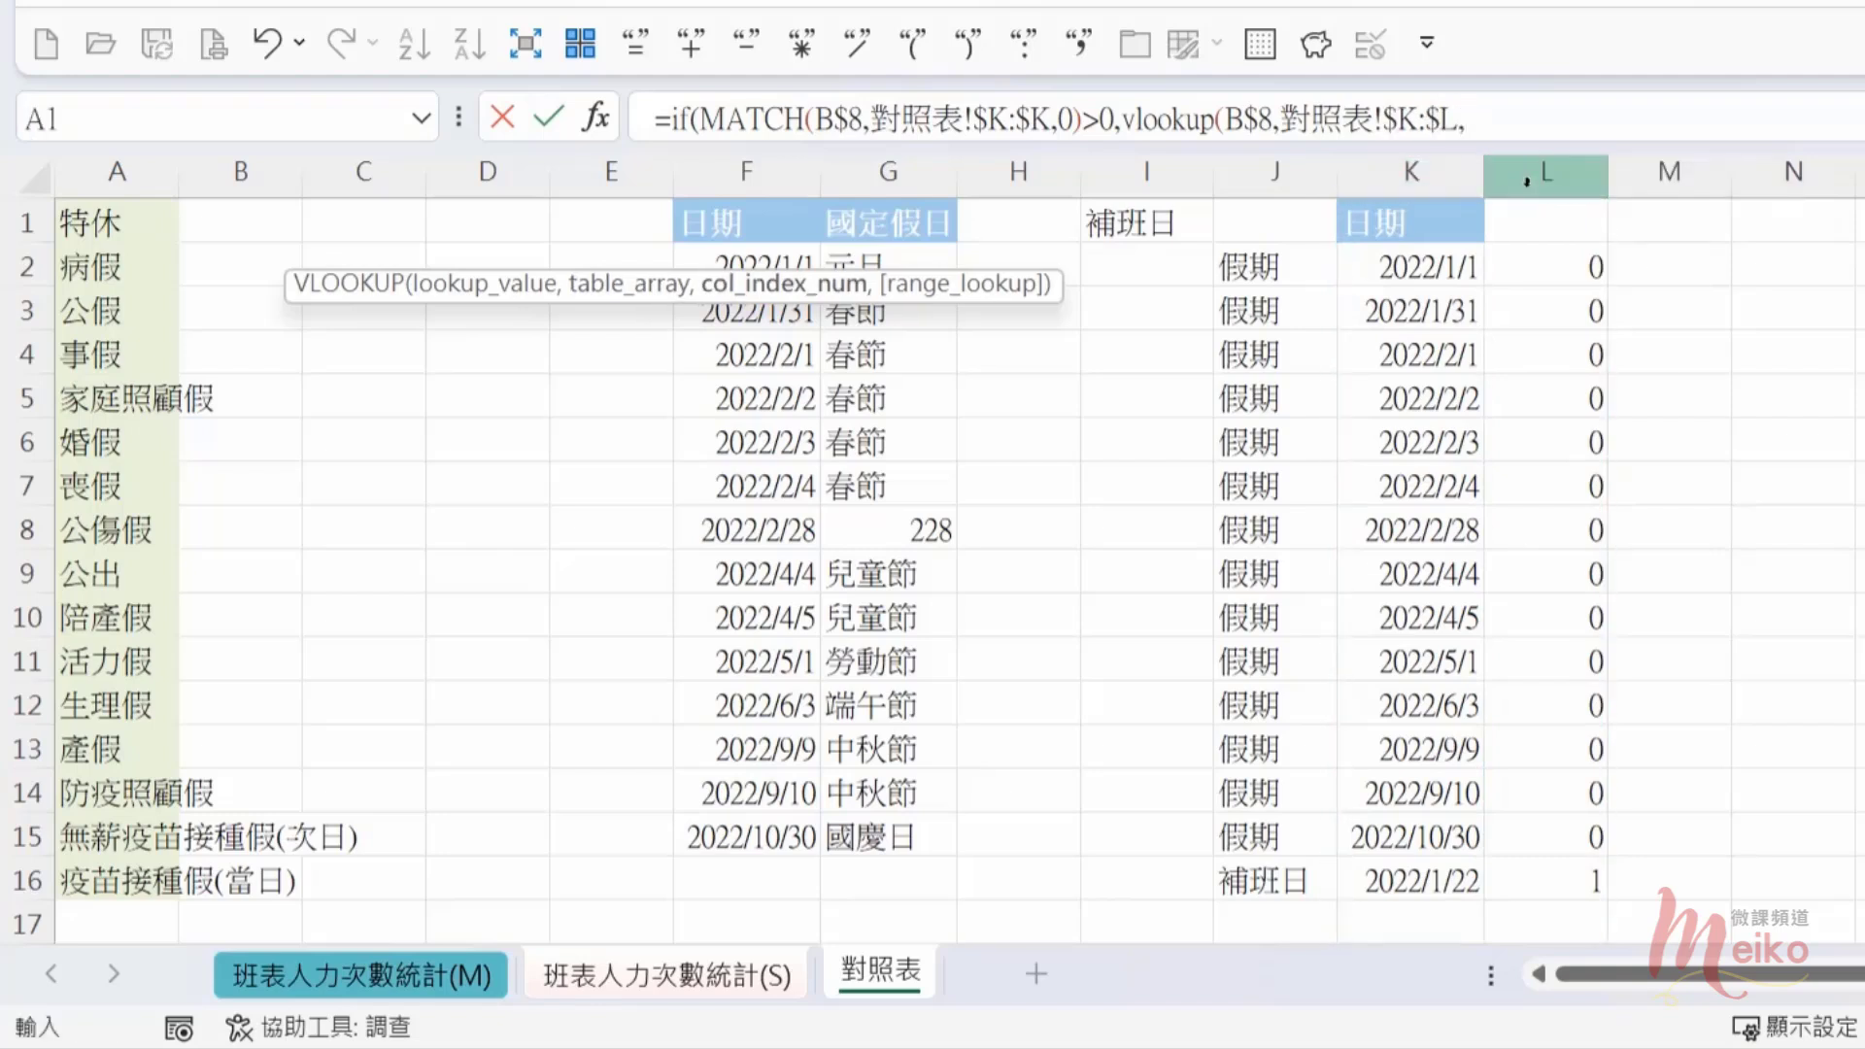
Step: Finish the VLOOKUP with column index 2 and exact match 0, and enter the completed IF formula in B10
{"action": "type", "text": "2,"}
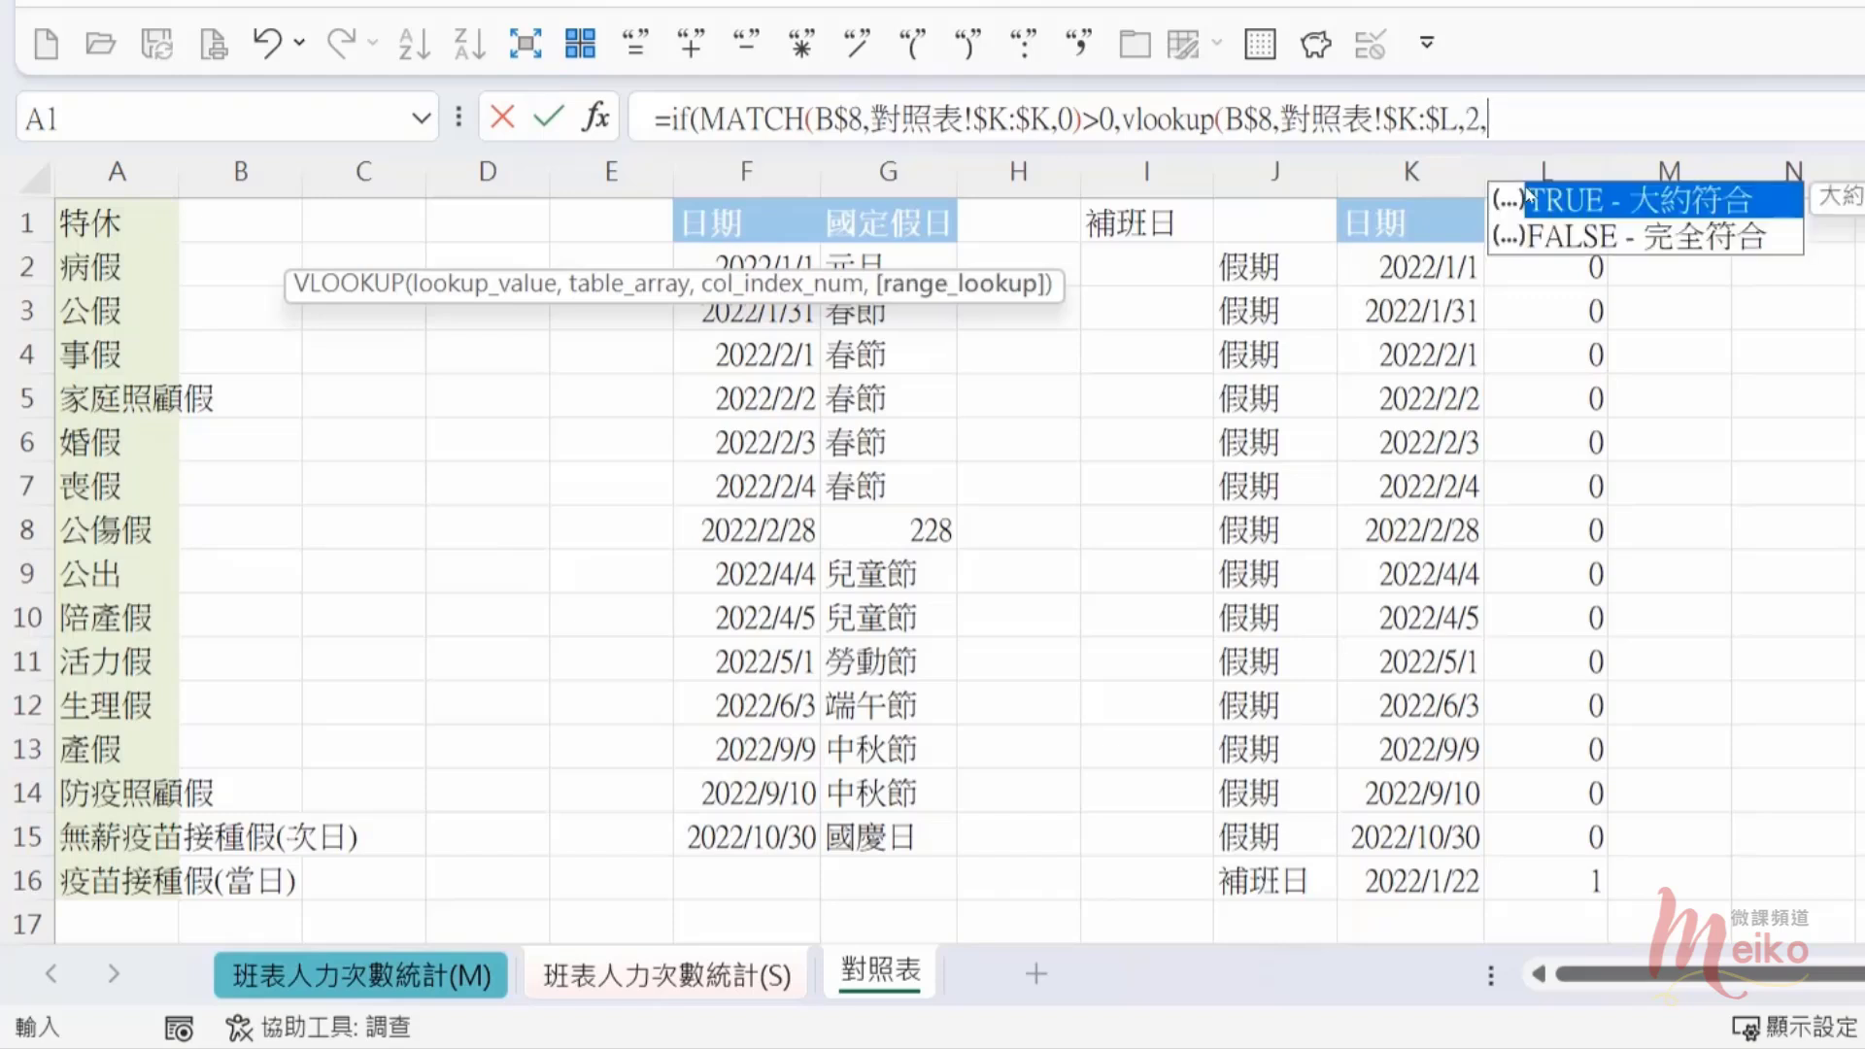
{"action": "type", "text": "0)"}
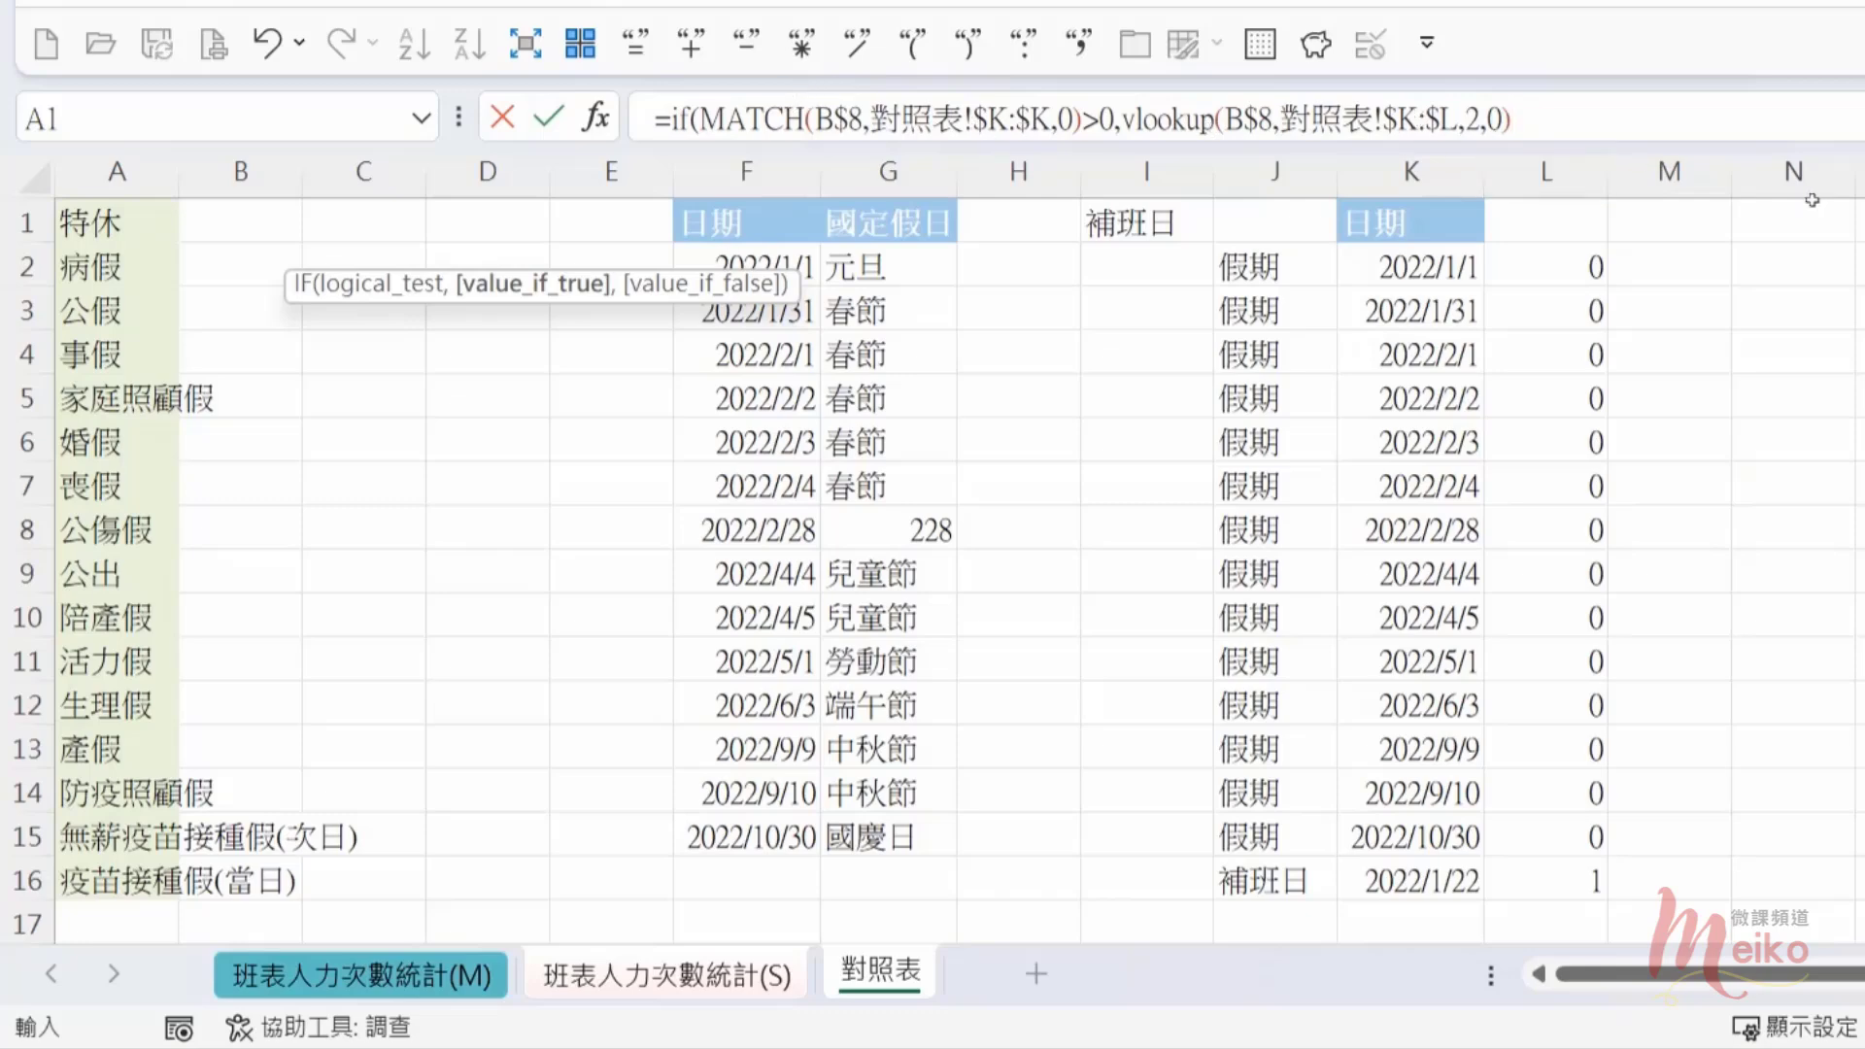
{"action": "type", "text": ")"}
{"action": "key", "text": "Return"}
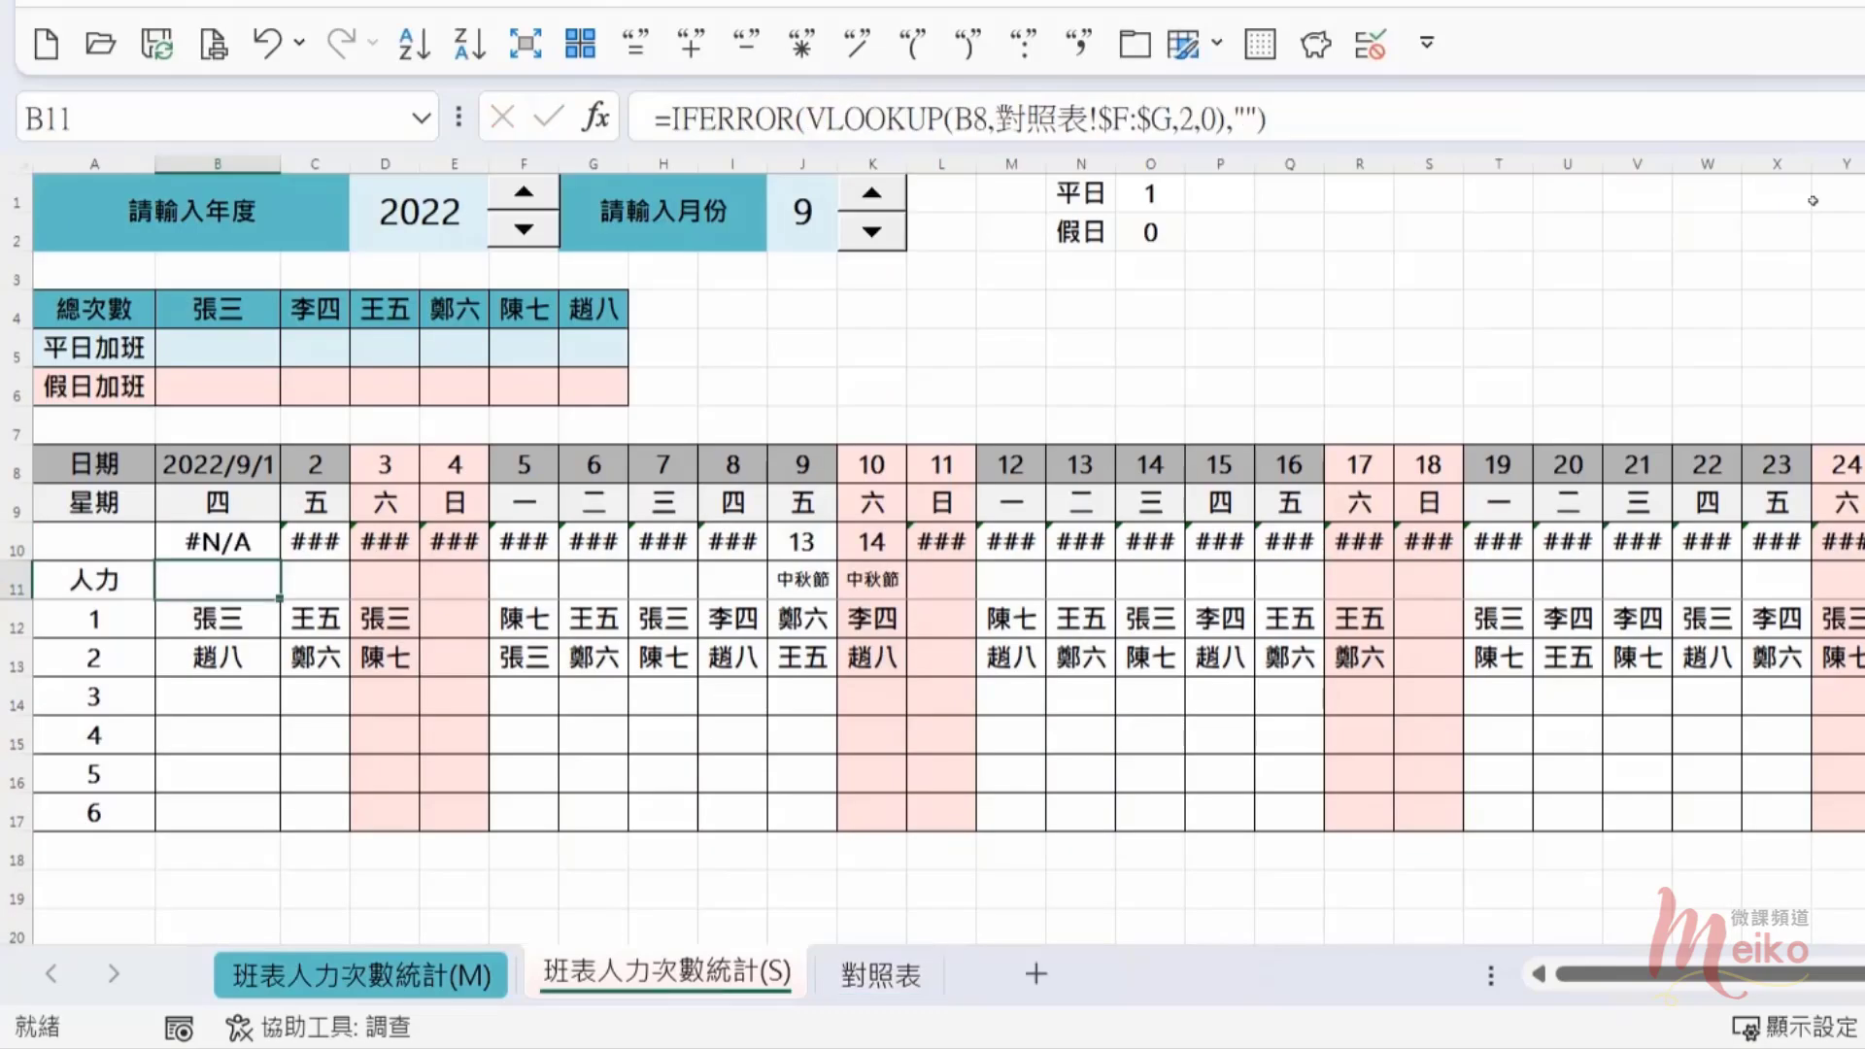
Step: Copy the IF/VLOOKUP formula from B10 across row 10 to AG10
{"action": "left_click", "coordinate": [260, 536]}
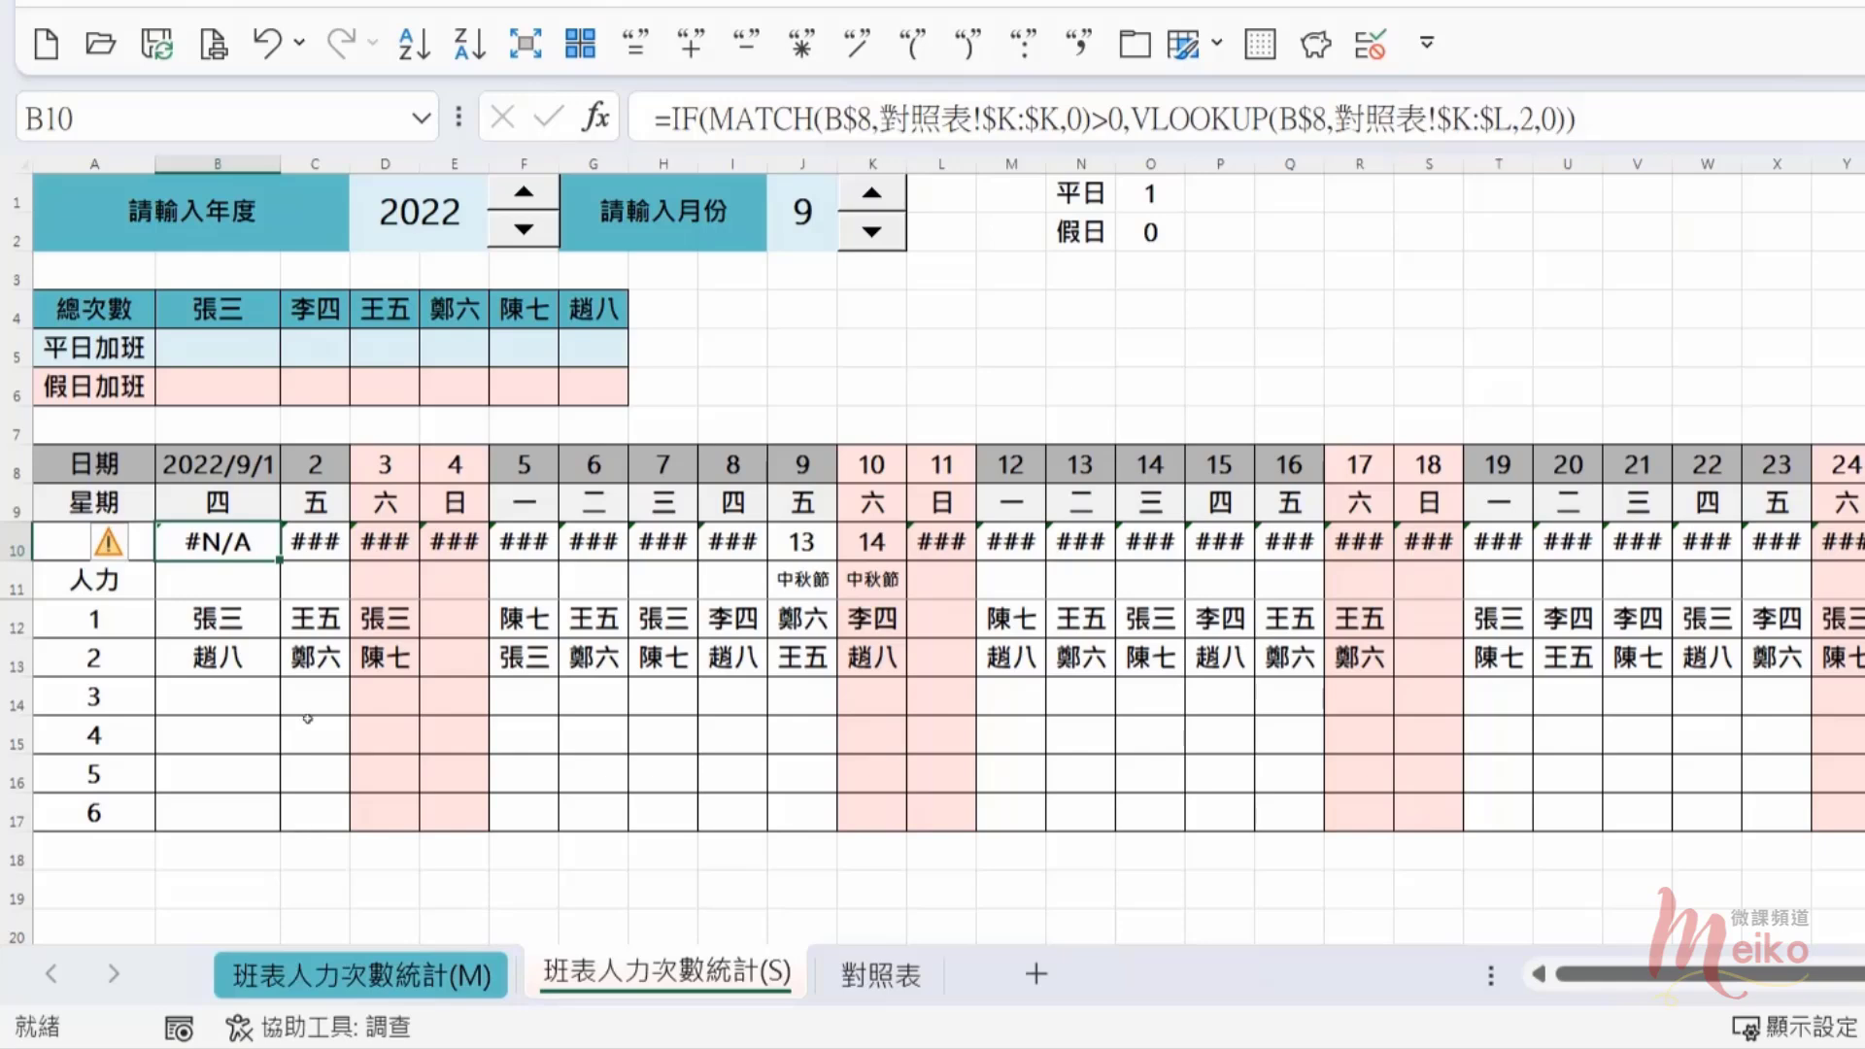
{"action": "left_click_drag", "start_coordinate": [280, 559], "coordinate": [1851, 563]}
{"action": "scroll", "coordinate": [782, 532], "scroll_direction": "left", "scroll_amount": 3}
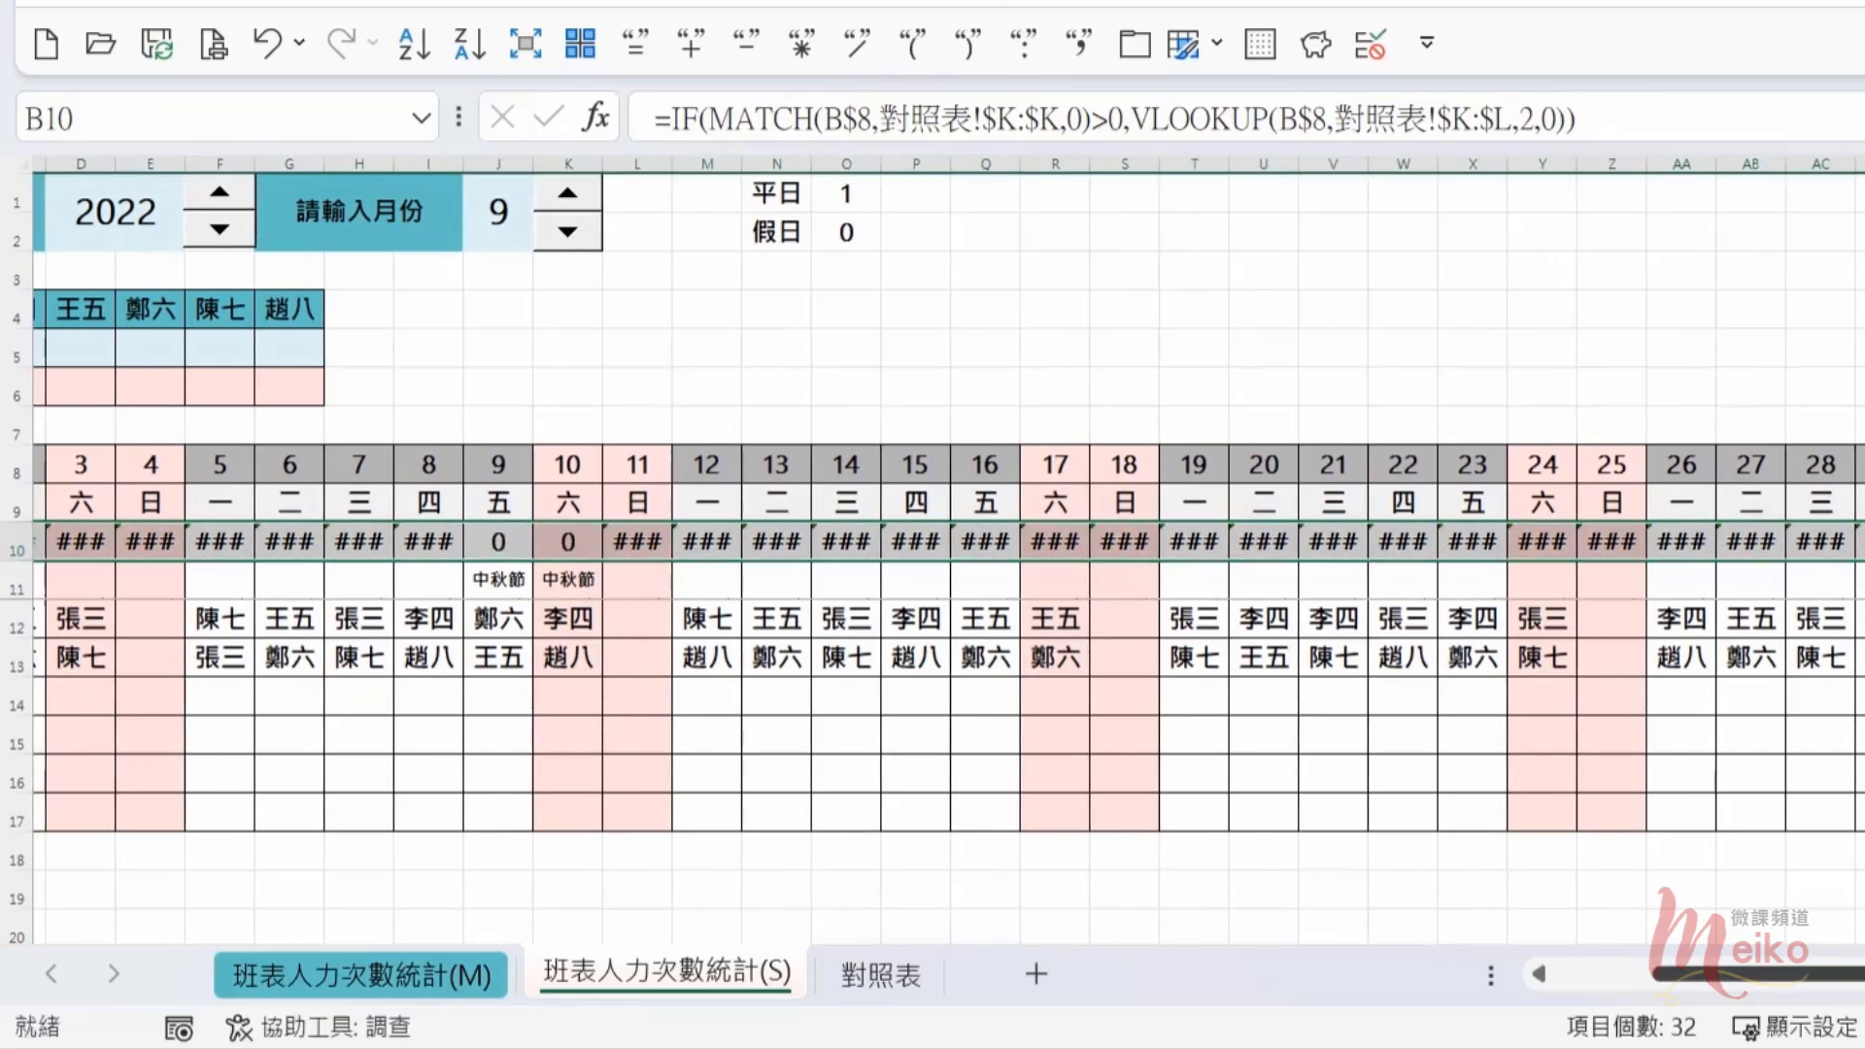
Step: Check the row 10 results for the two 中秋節 dates, the 2022/1/22 test date and the first date
{"action": "left_click", "coordinate": [782, 532]}
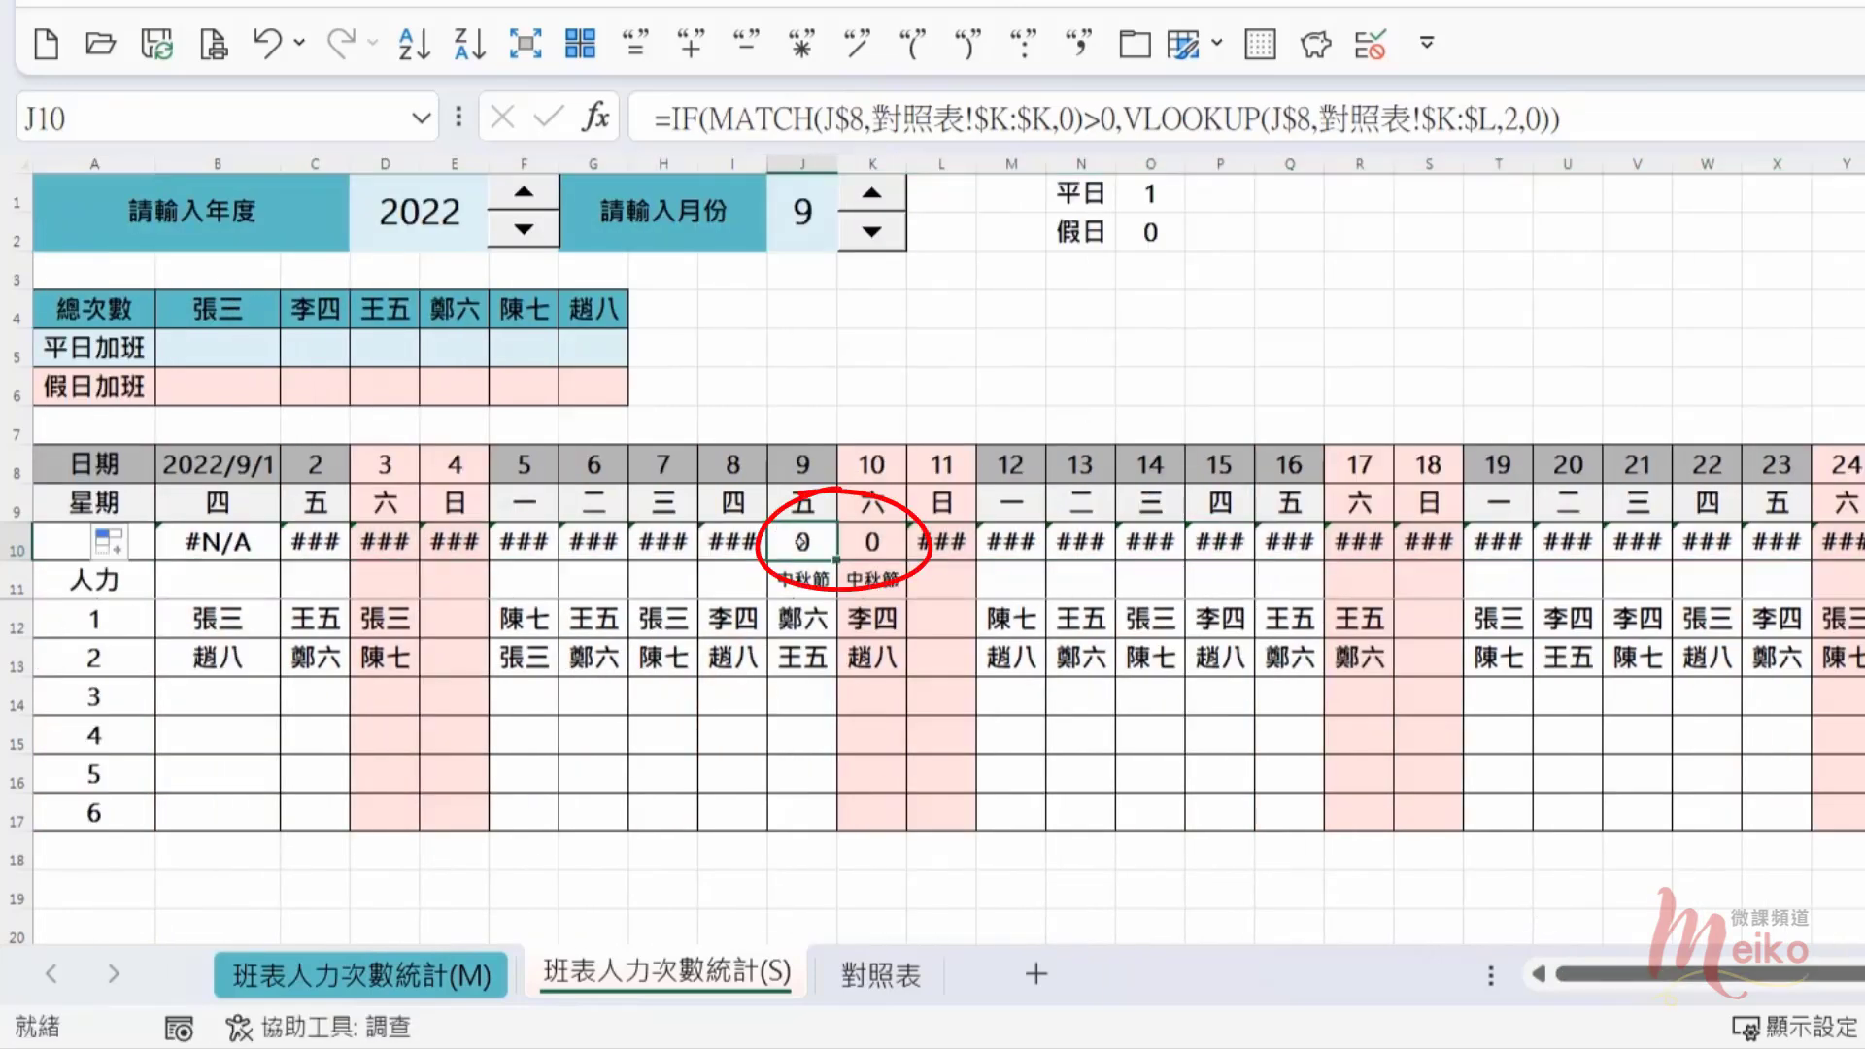
{"action": "left_click", "coordinate": [880, 552]}
{"action": "key", "text": "ctrl+Right"}
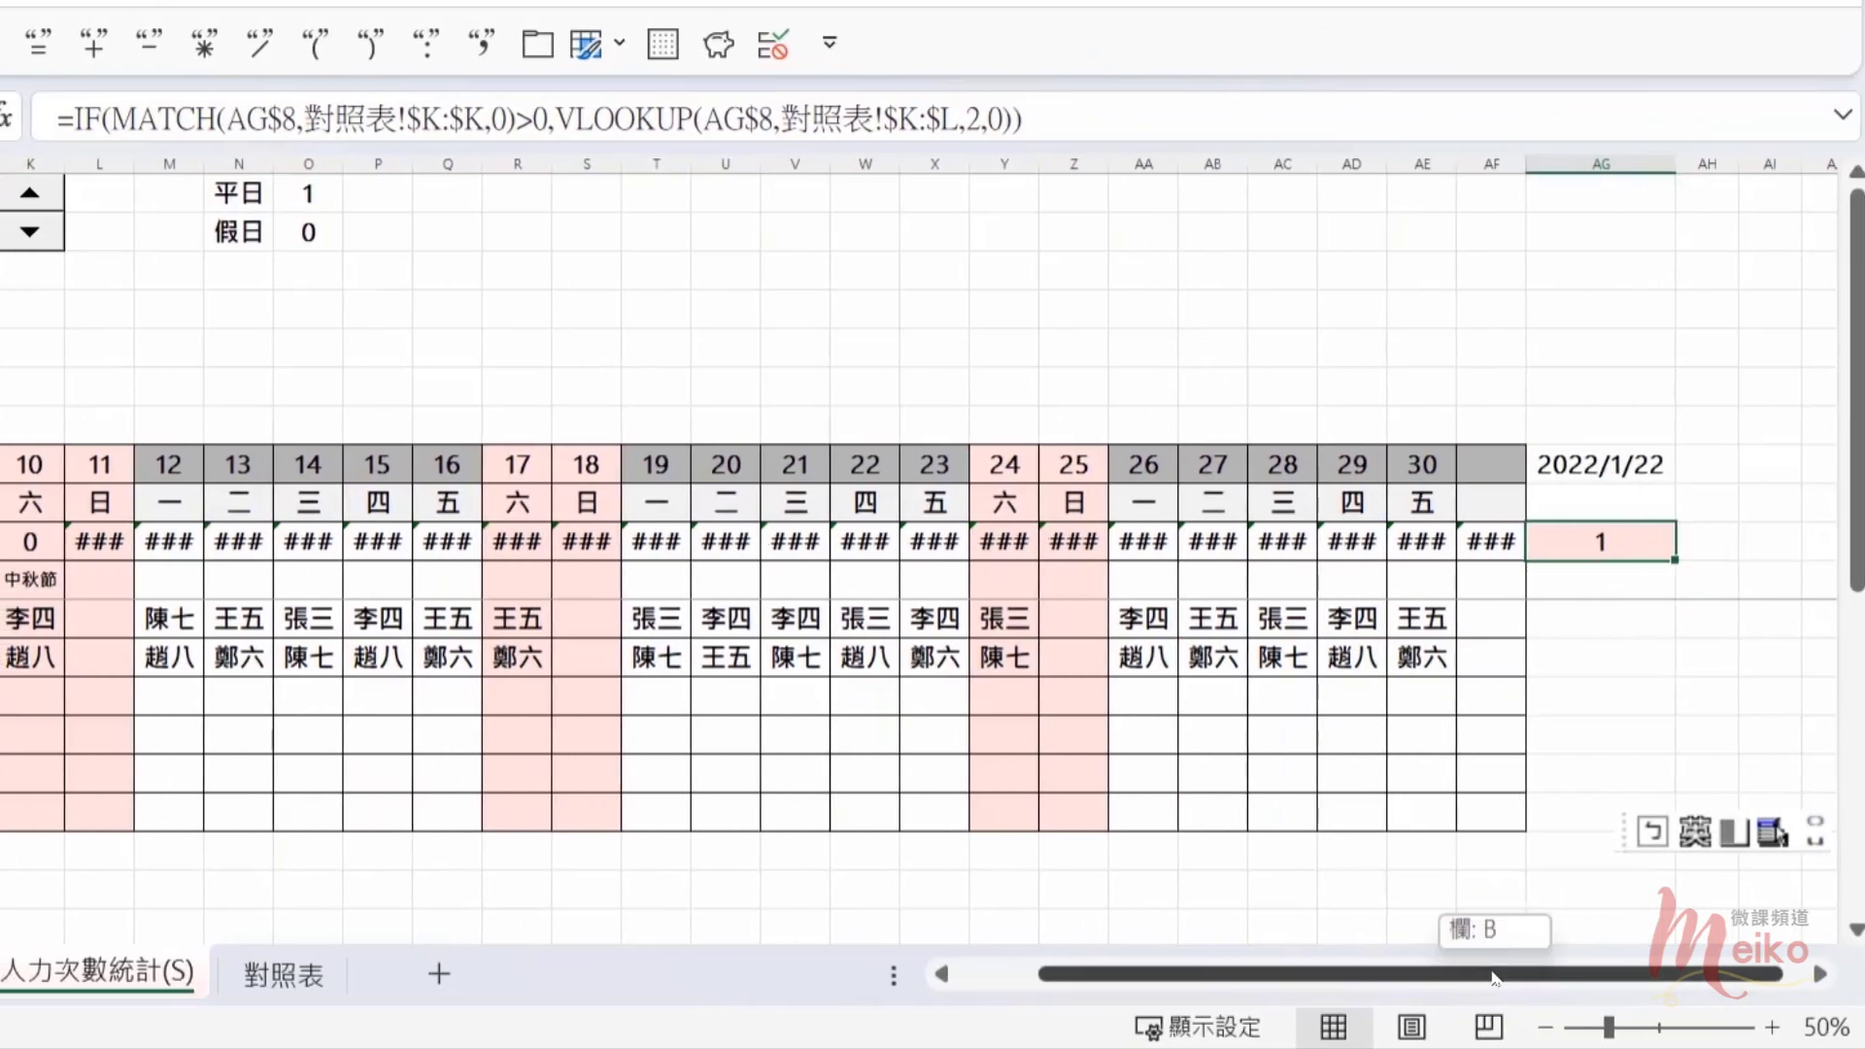
{"action": "key", "text": "ctrl+Left"}
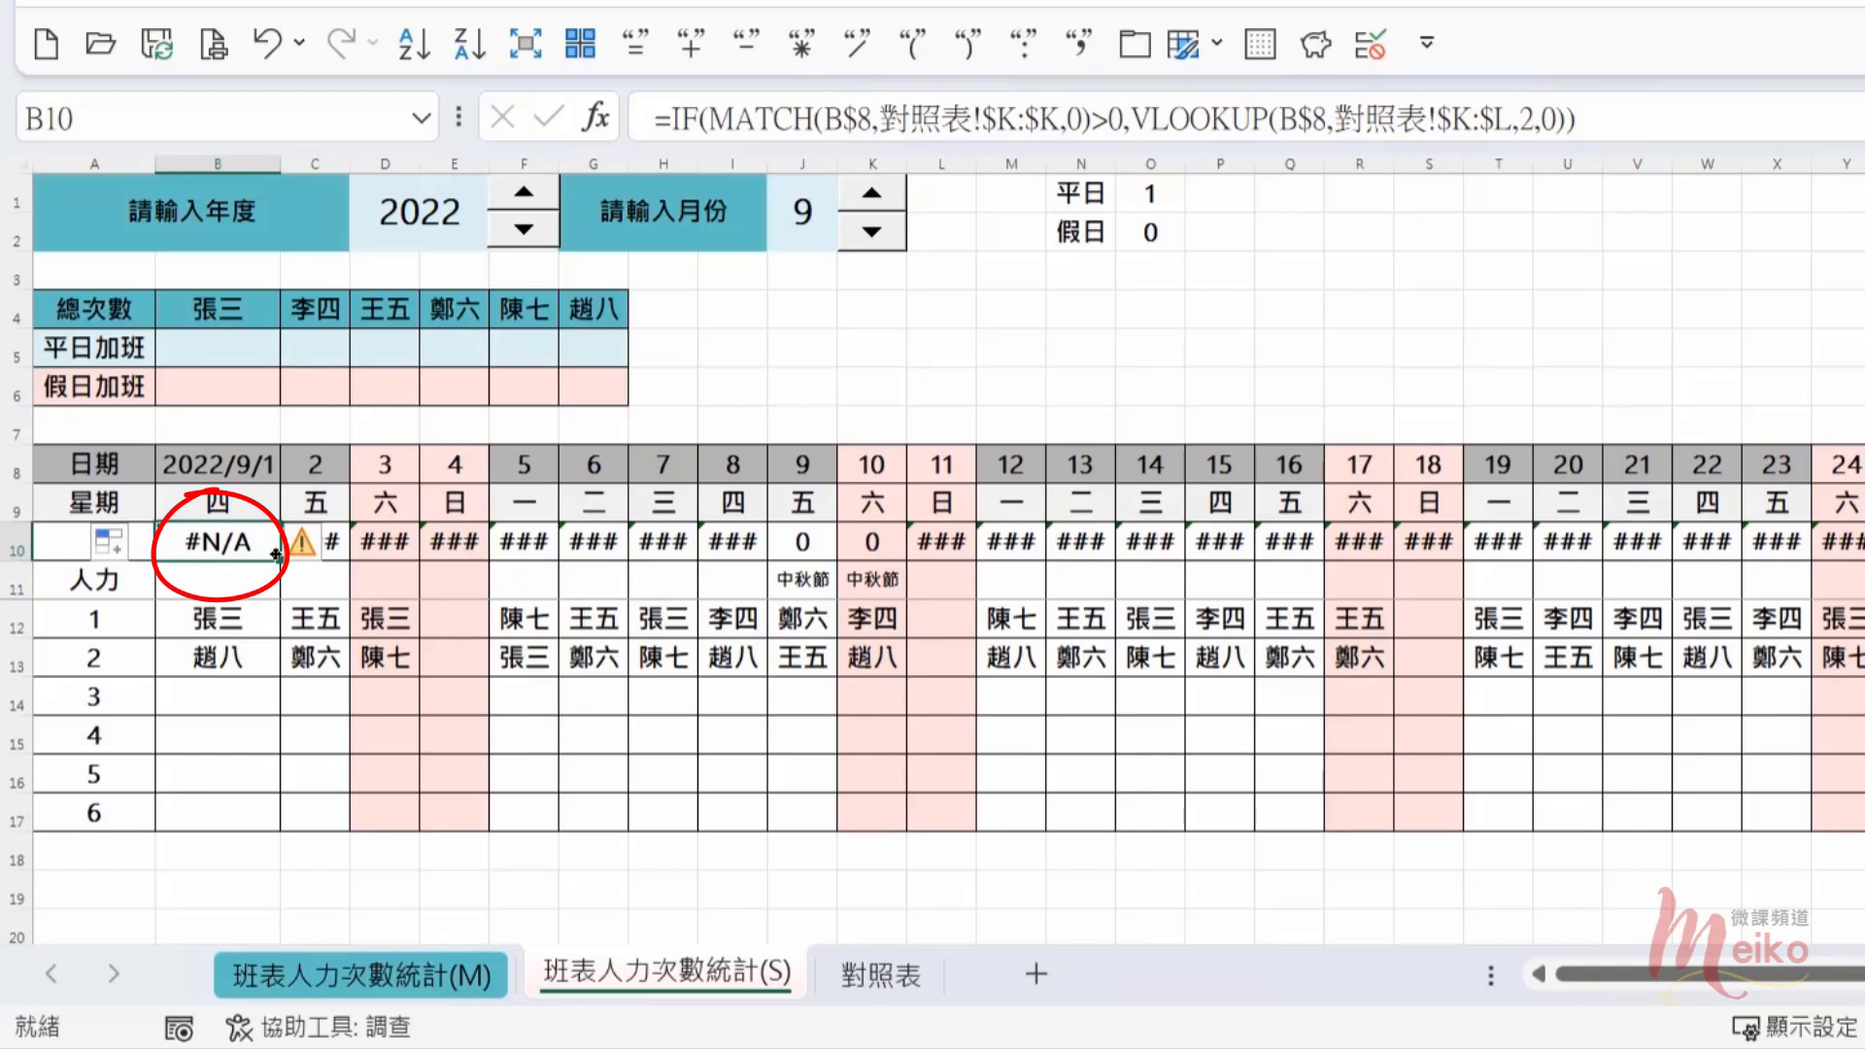
Step: Wrap the IF formula in B10 in an IFERROR function, ready for its value-if-error argument
{"action": "left_click", "coordinate": [671, 118]}
{"action": "type", "text": "if"}
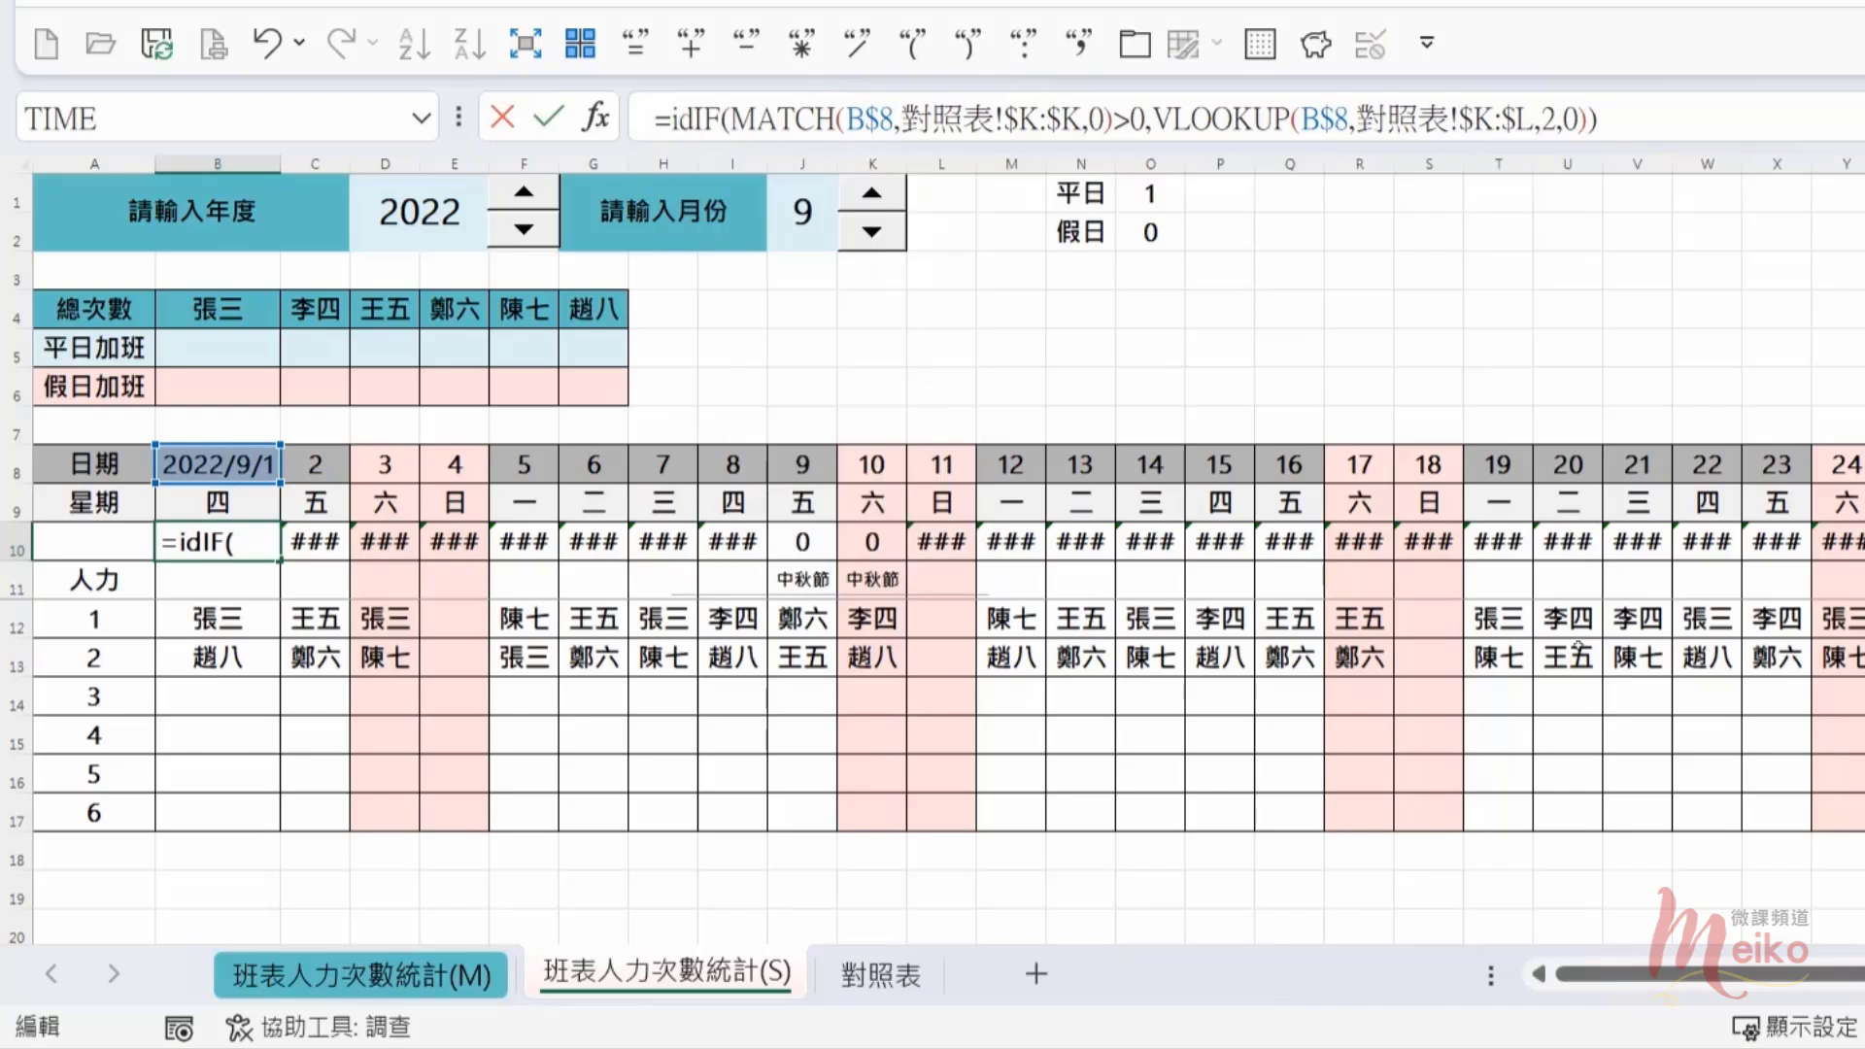
{"action": "type", "text": "error("}
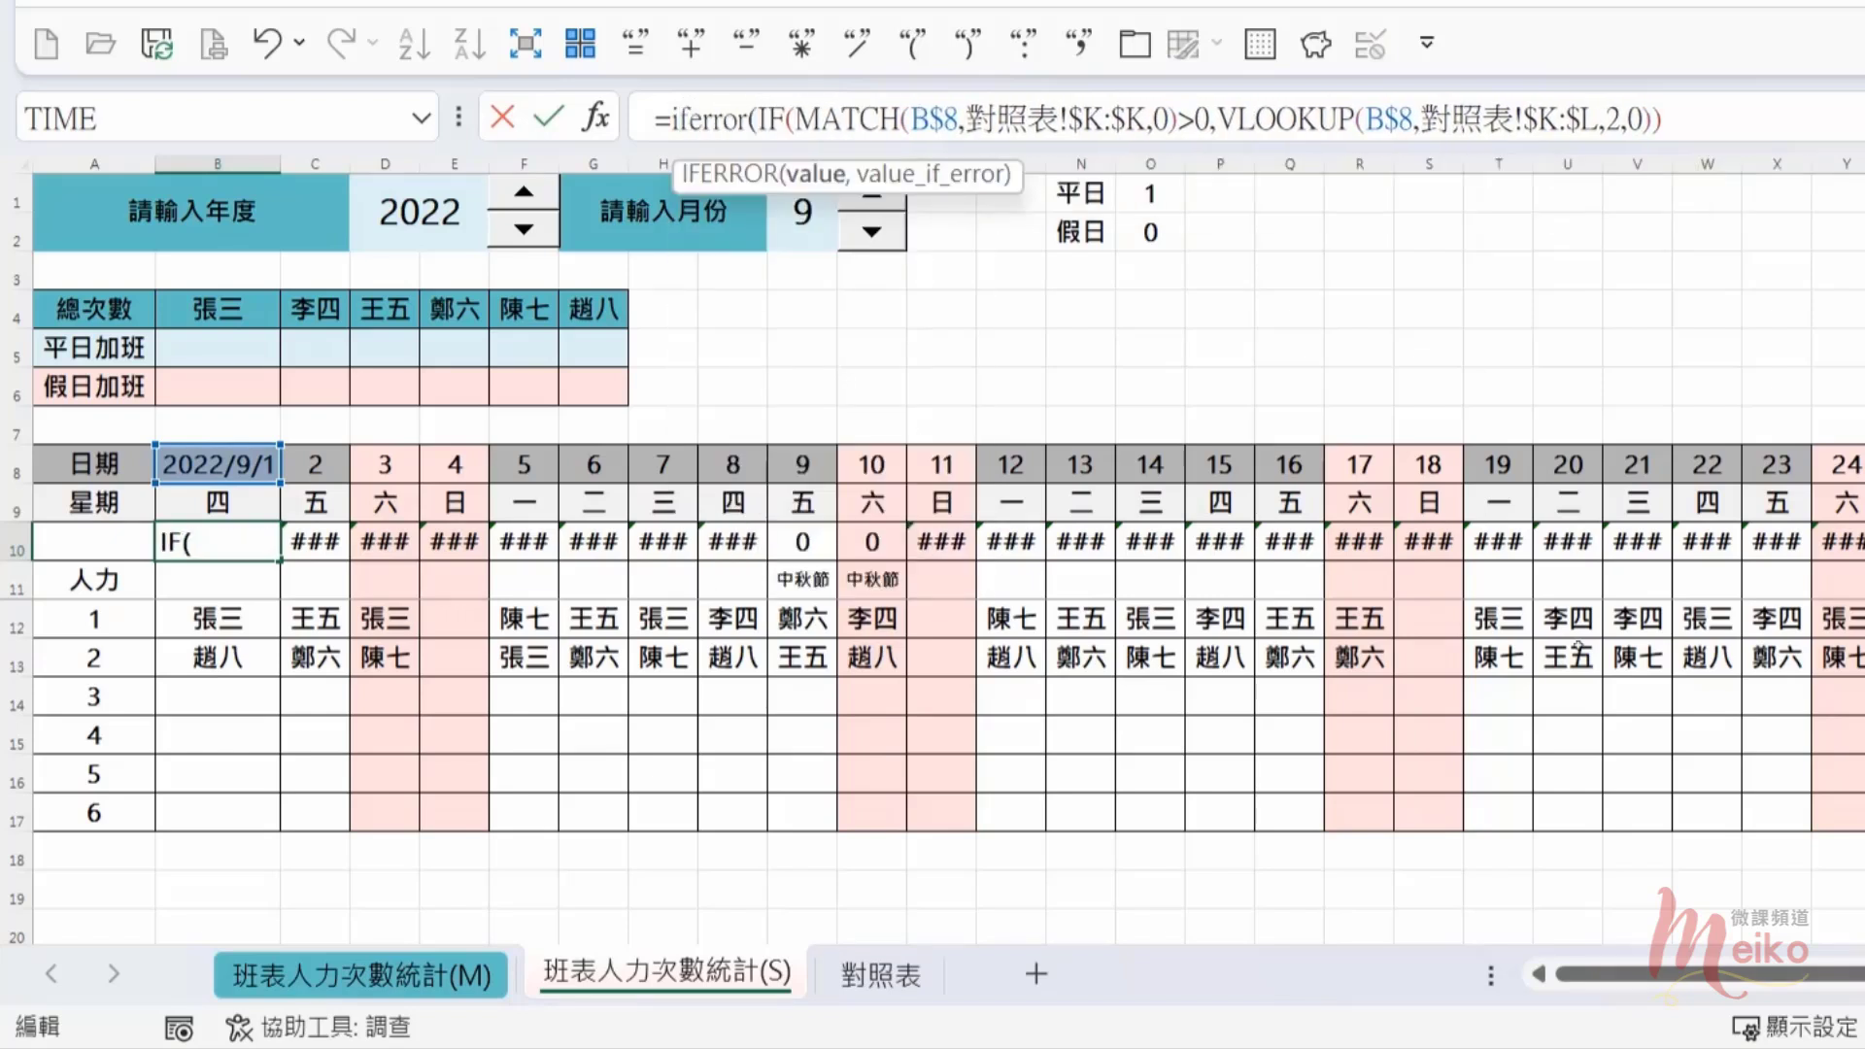
{"action": "left_click", "coordinate": [1725, 112]}
{"action": "type", "text": ","}
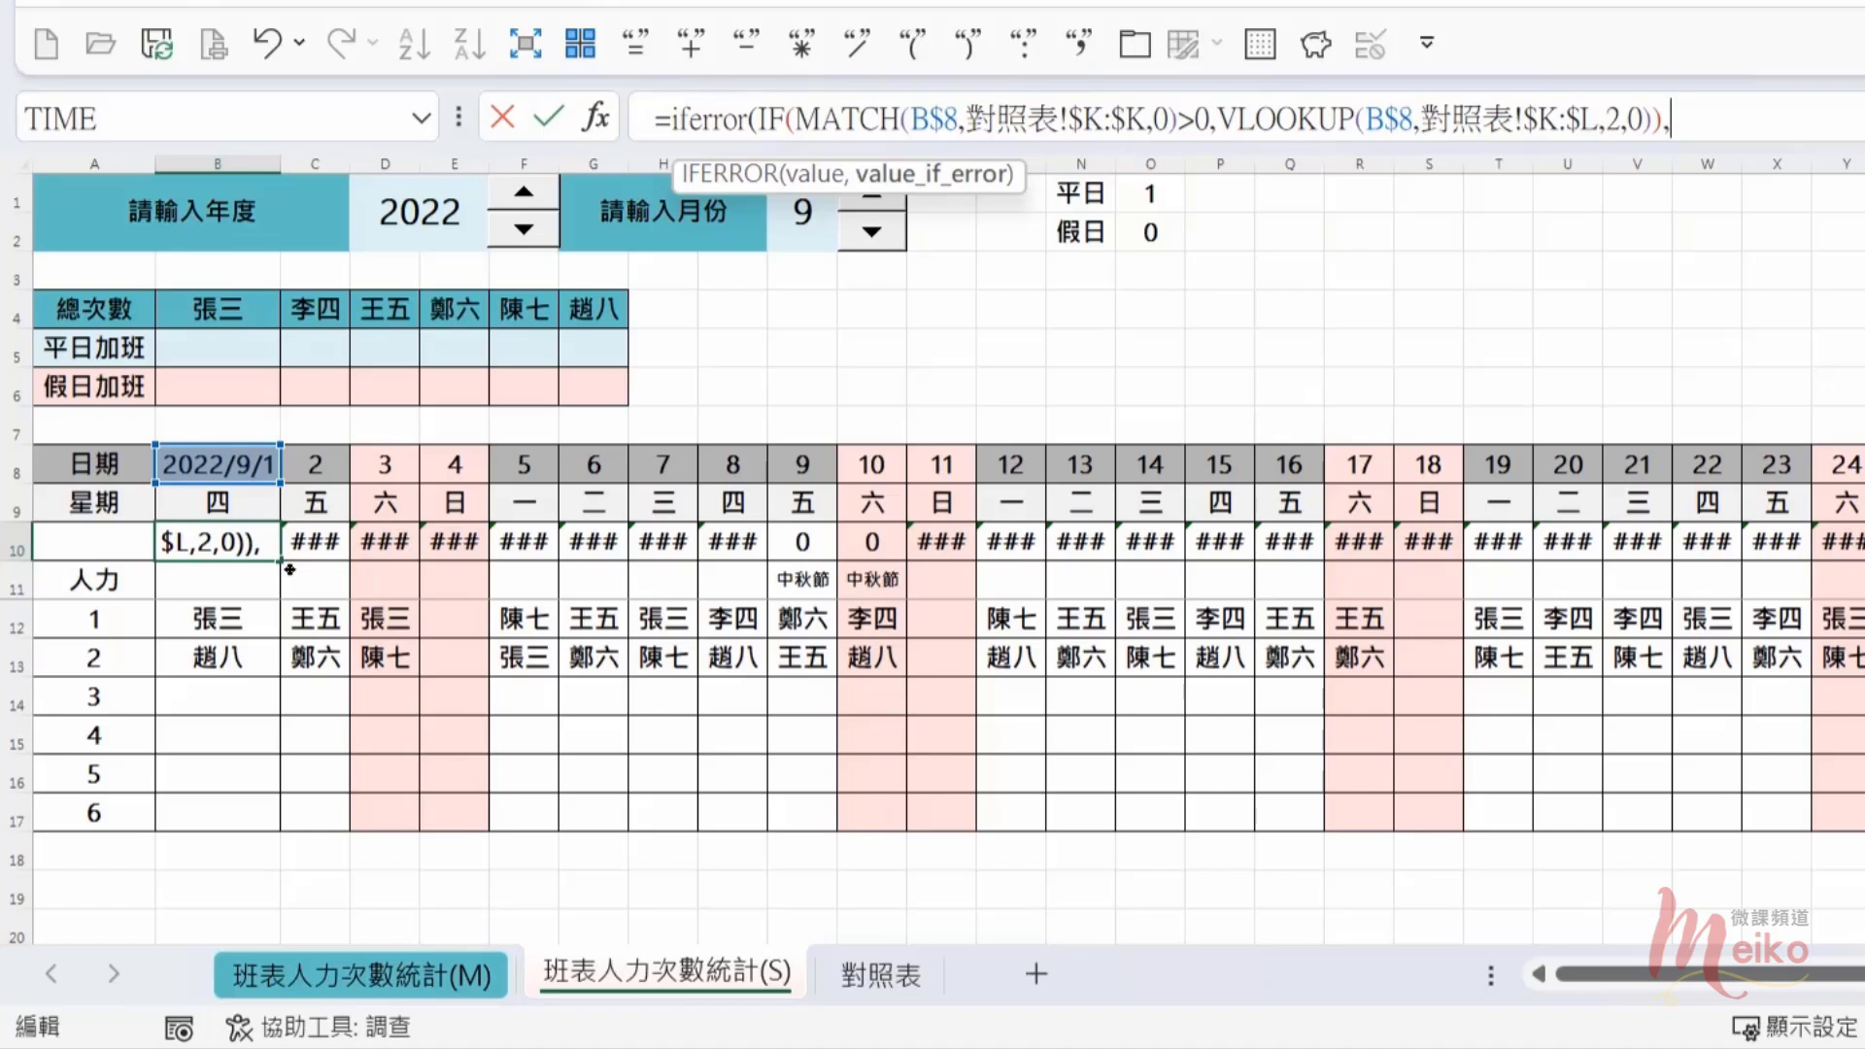
Step: Start an IF function as the IFERROR's fallback value and open its function arguments dialog clear of the dates
{"action": "type", "text": "if"}
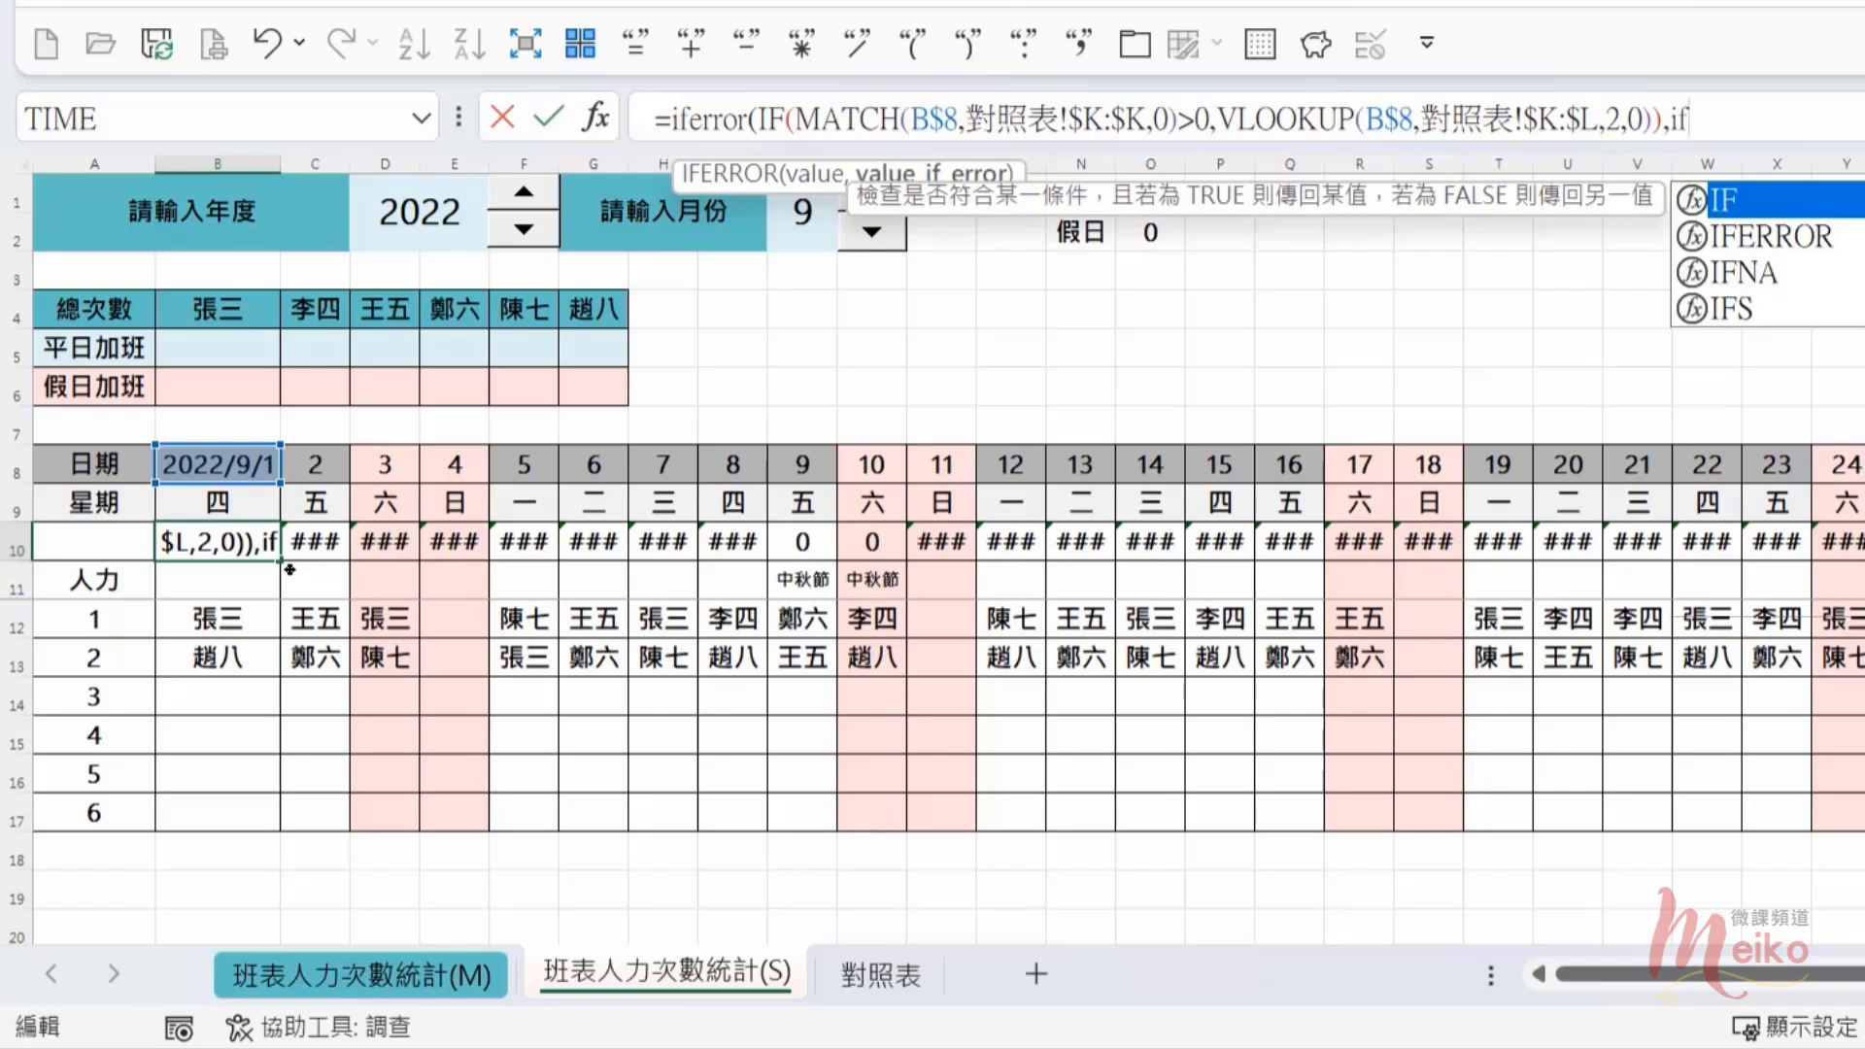
{"action": "type", "text": "("}
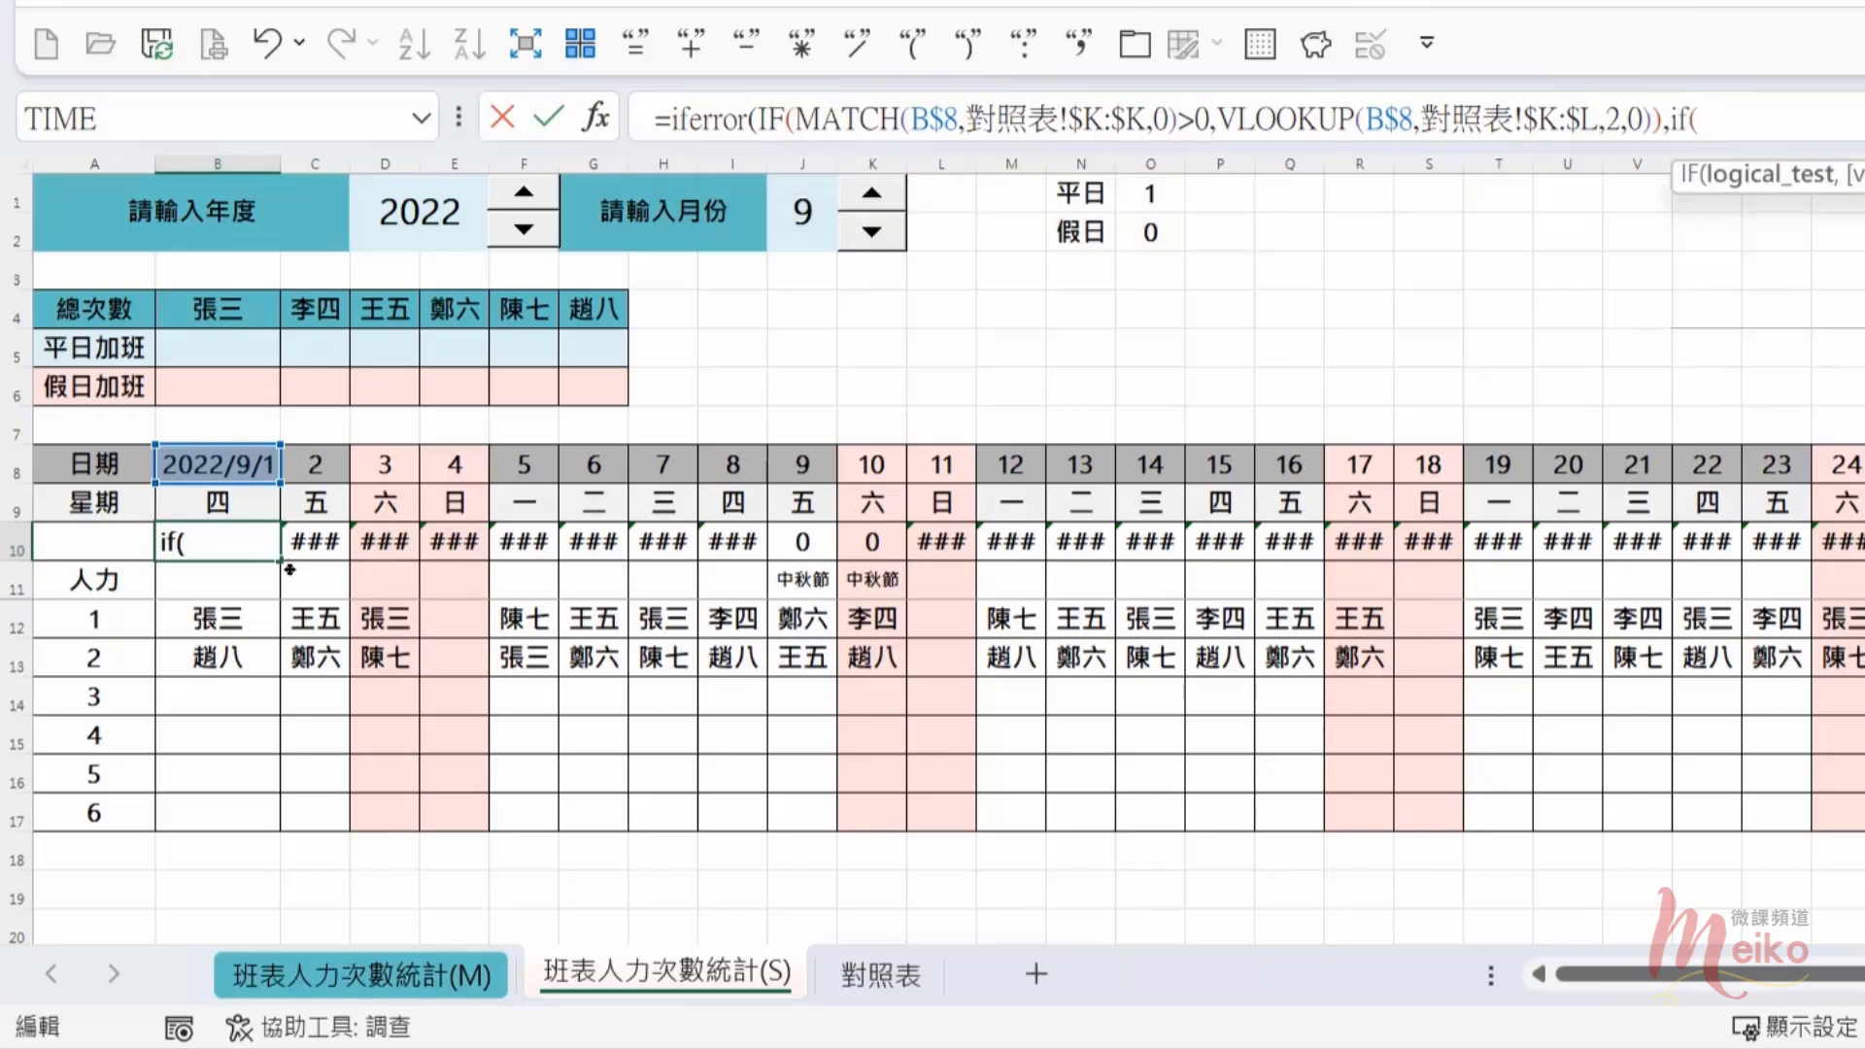
{"action": "left_click", "coordinate": [596, 118]}
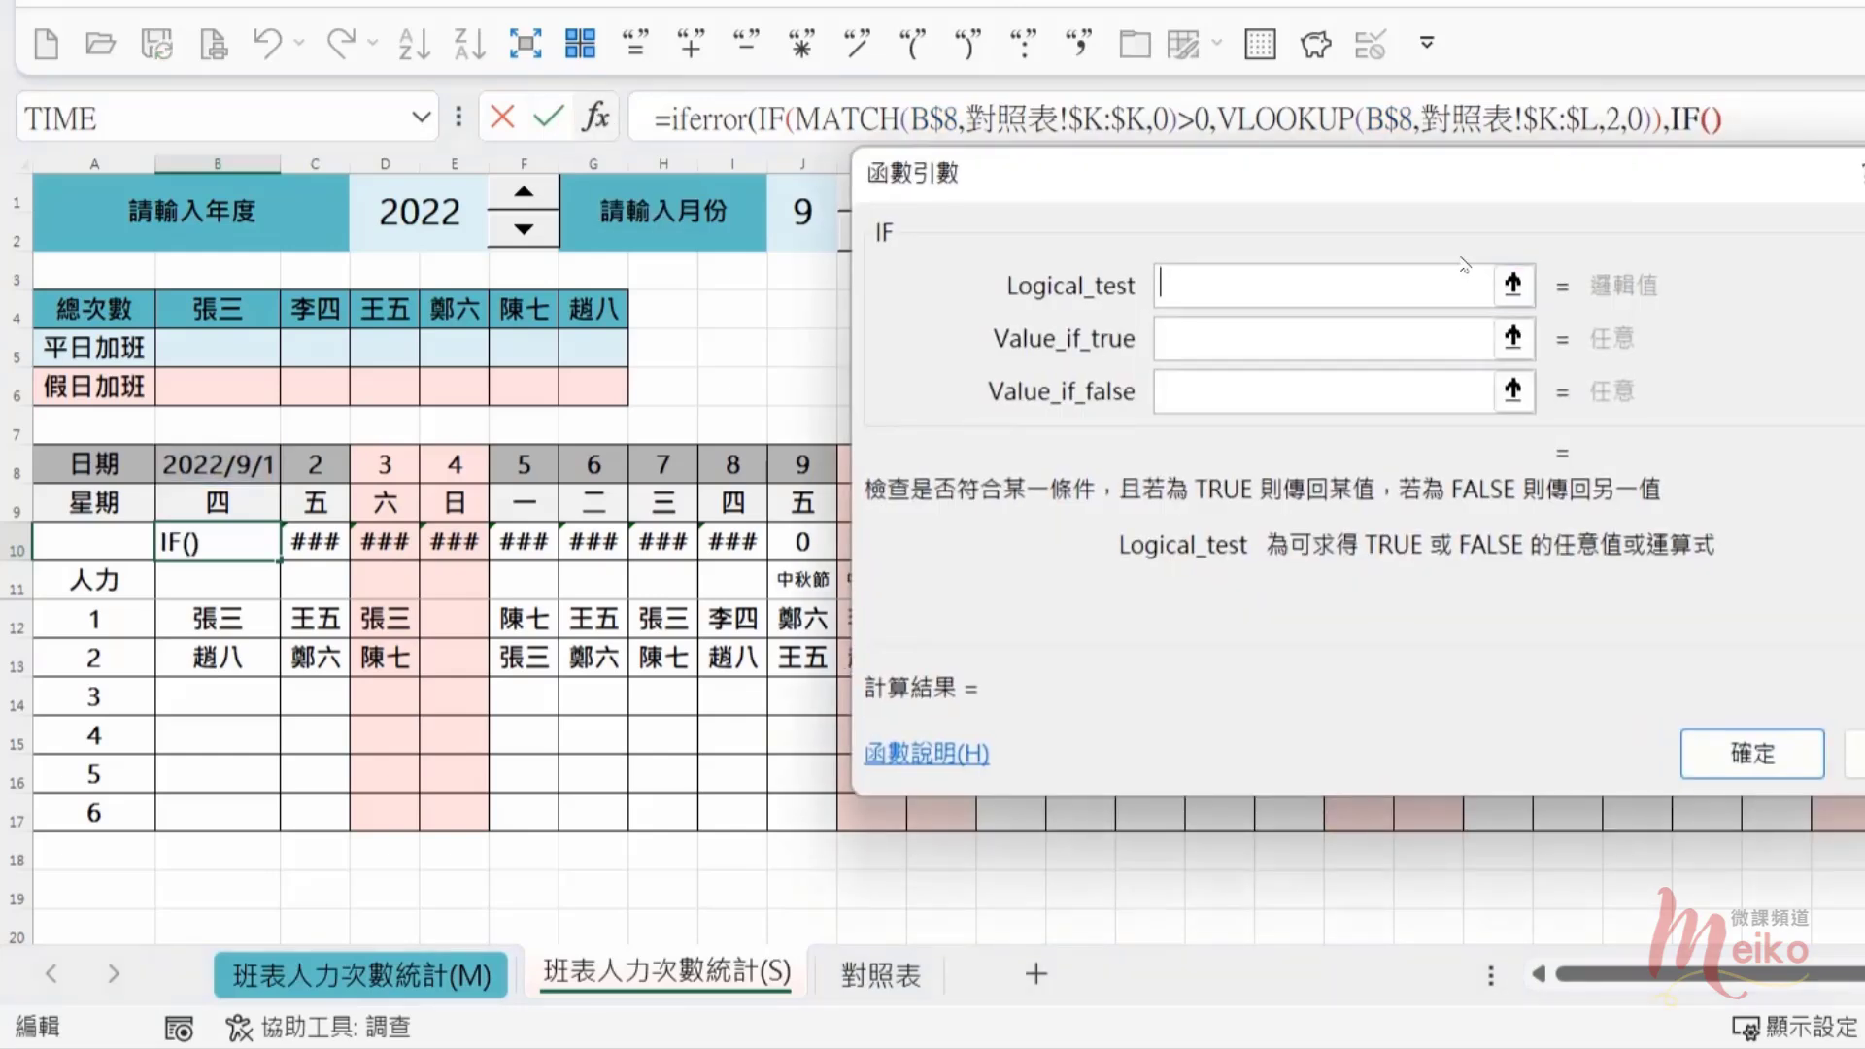
{"action": "left_click_drag", "start_coordinate": [1409, 199], "coordinate": [1511, 320]}
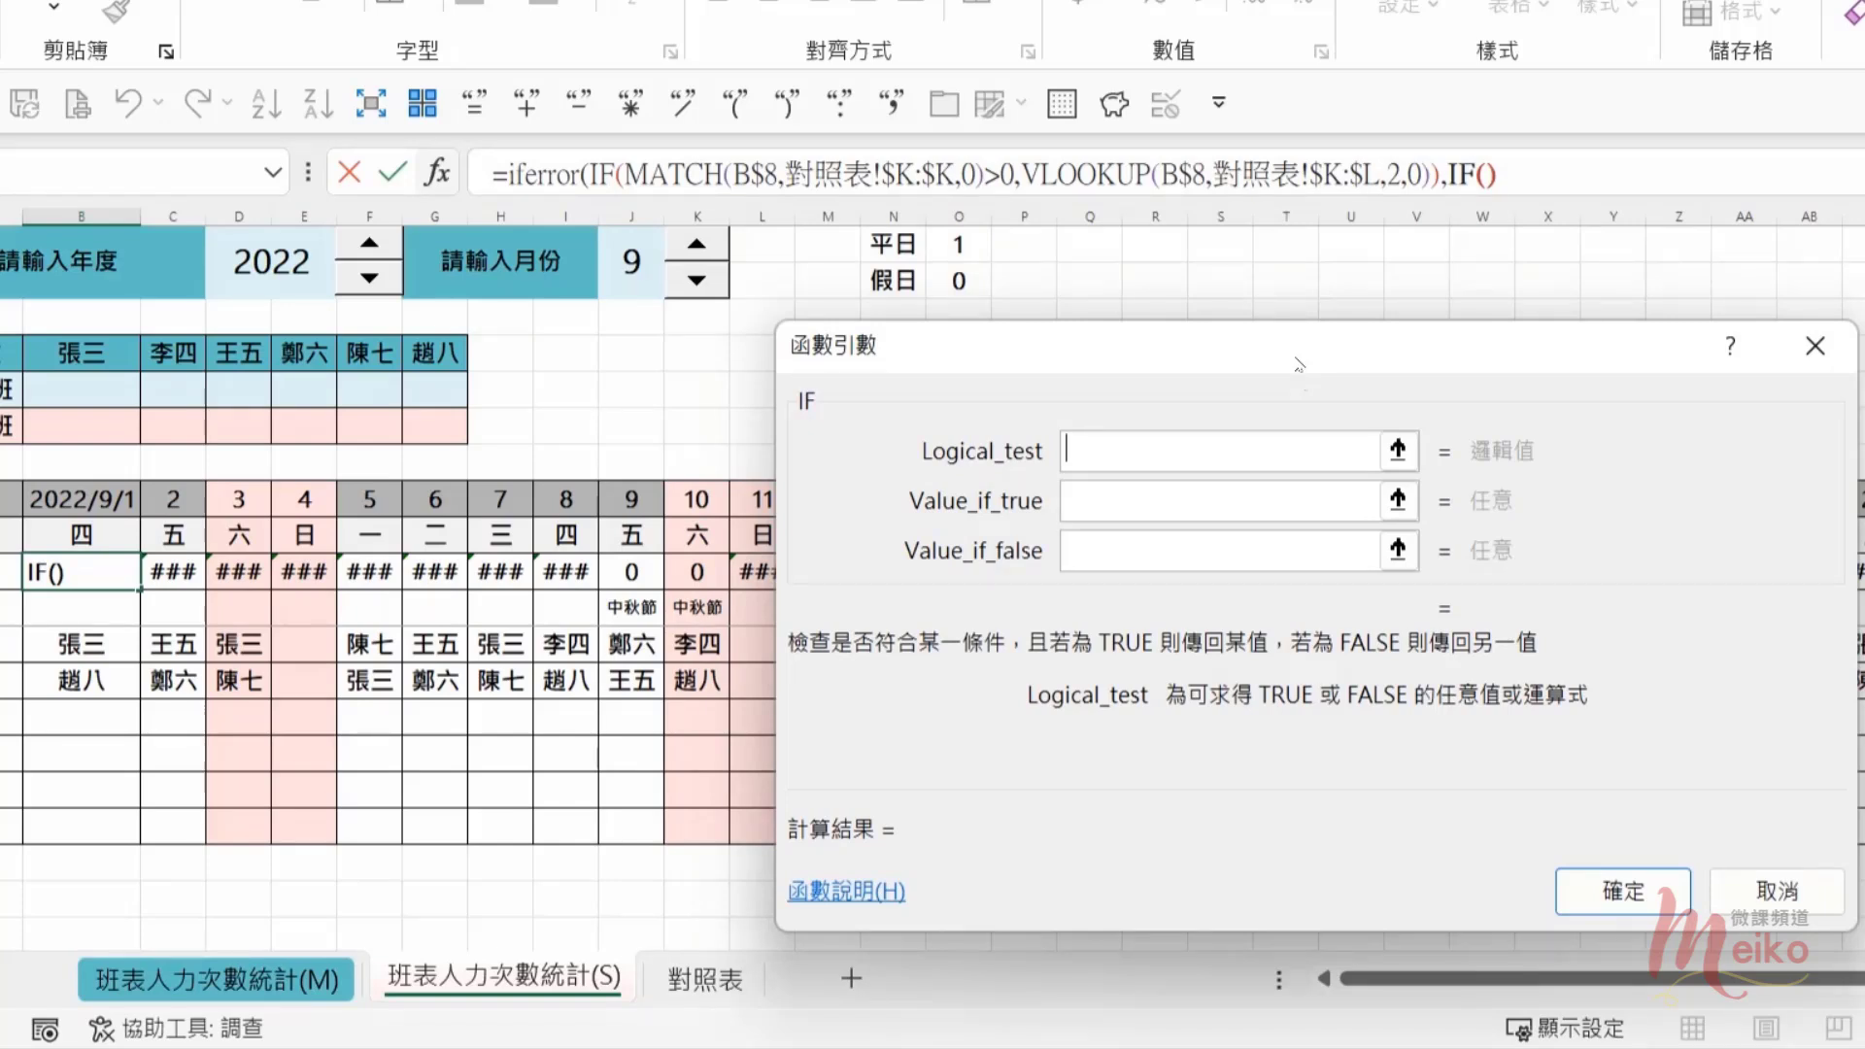
Step: Set the IF function's logical test to weekday(B$8,2)>5, using the first roster date with its row locked
{"action": "type", "text": "weekday"}
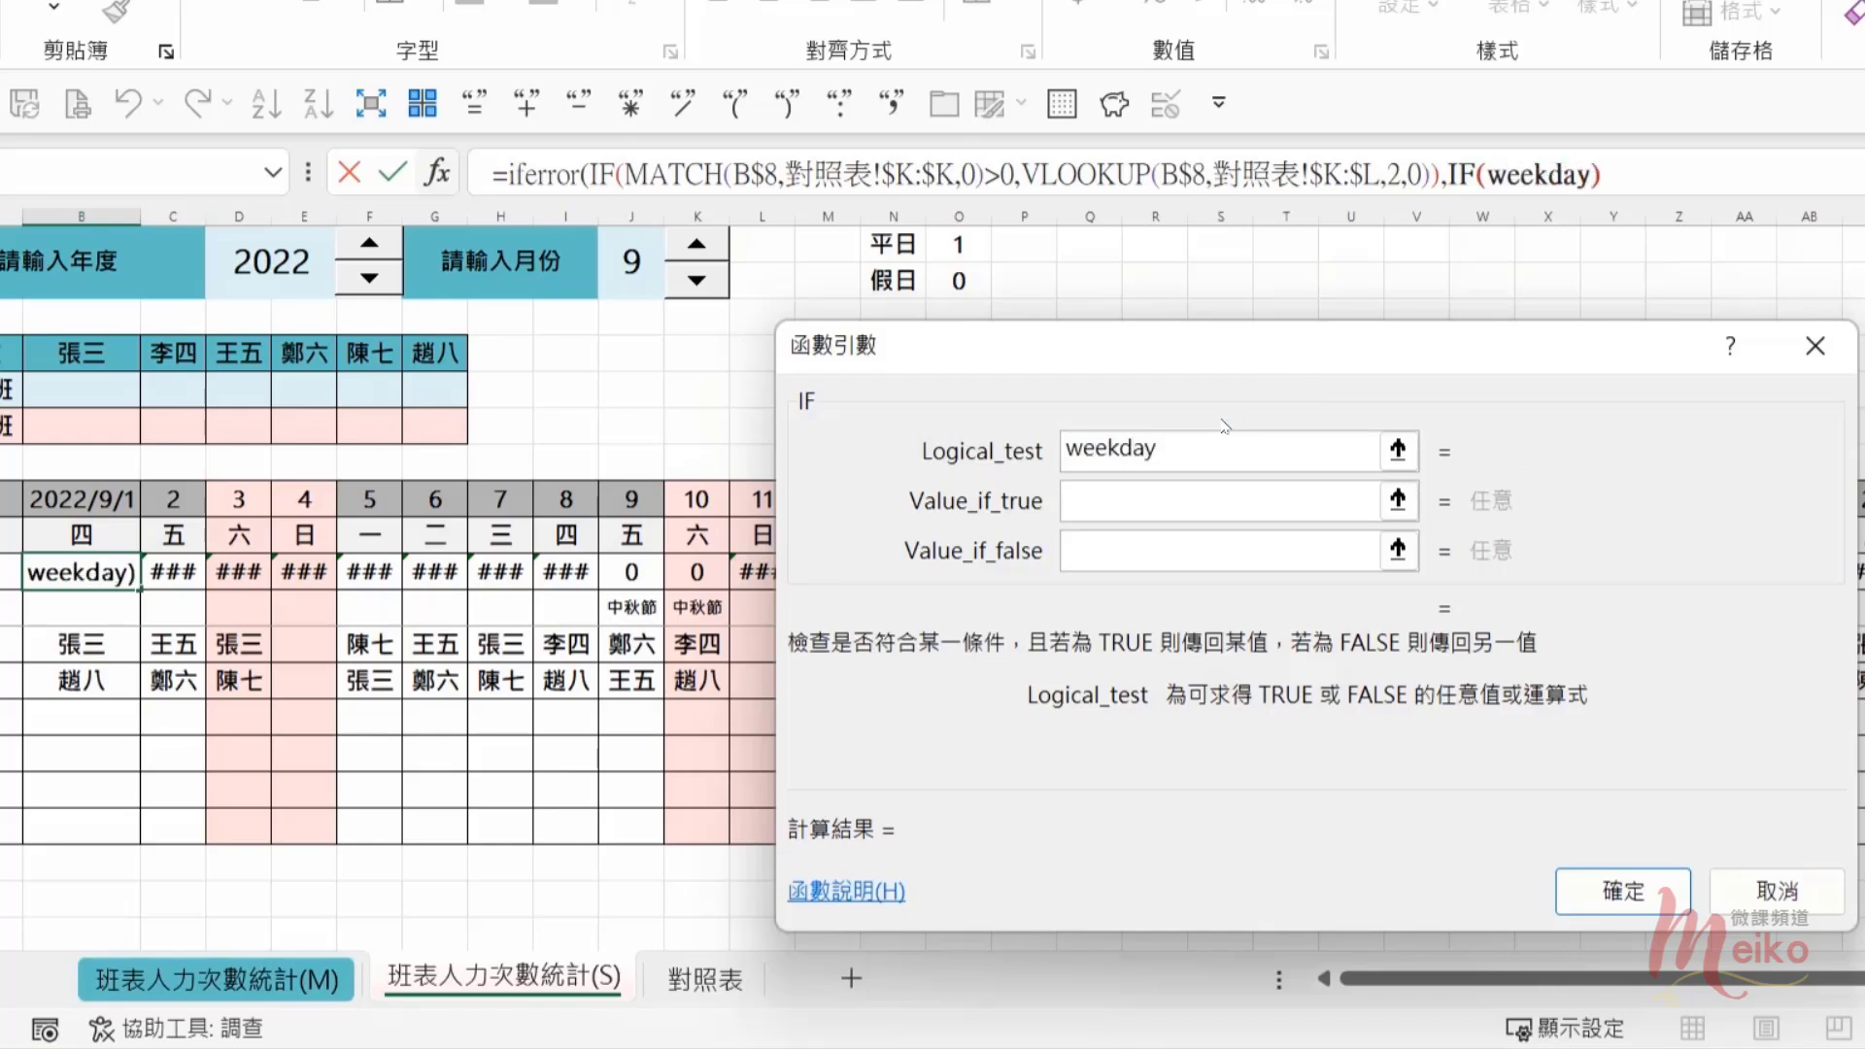
{"action": "type", "text": "("}
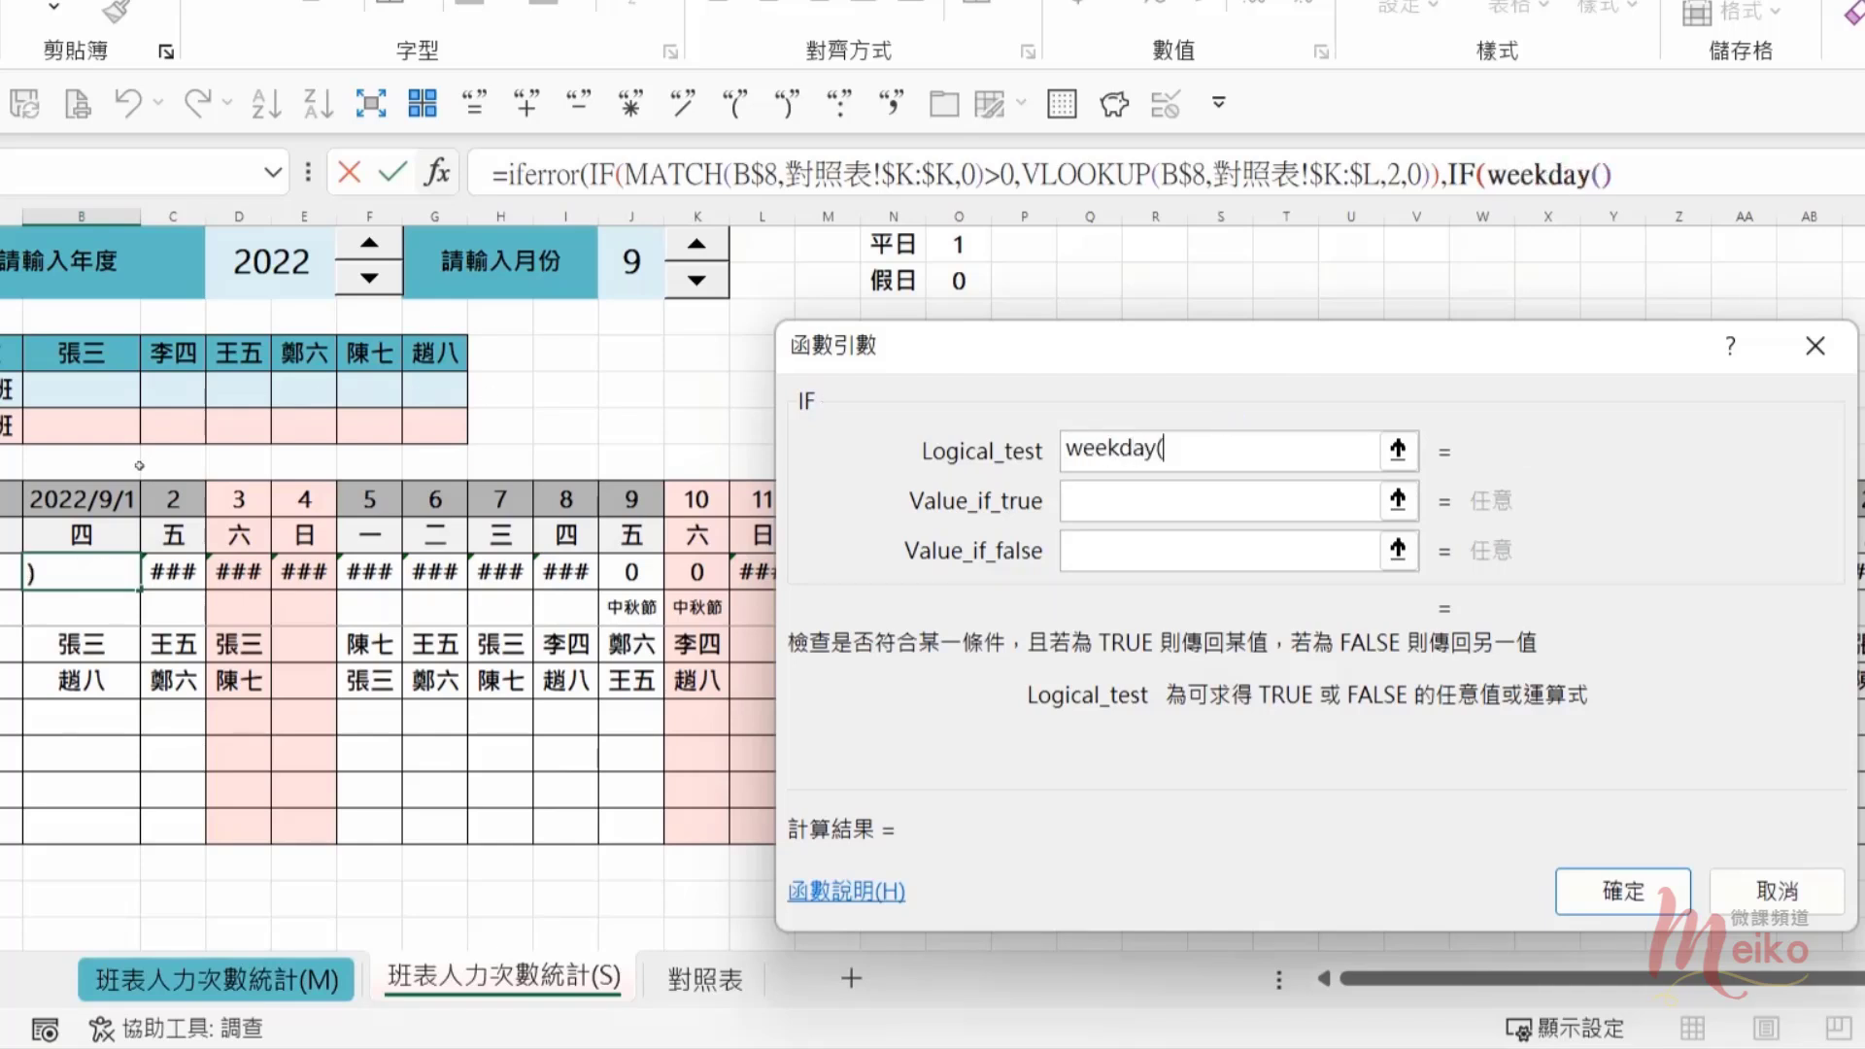
{"action": "left_click", "coordinate": [105, 500]}
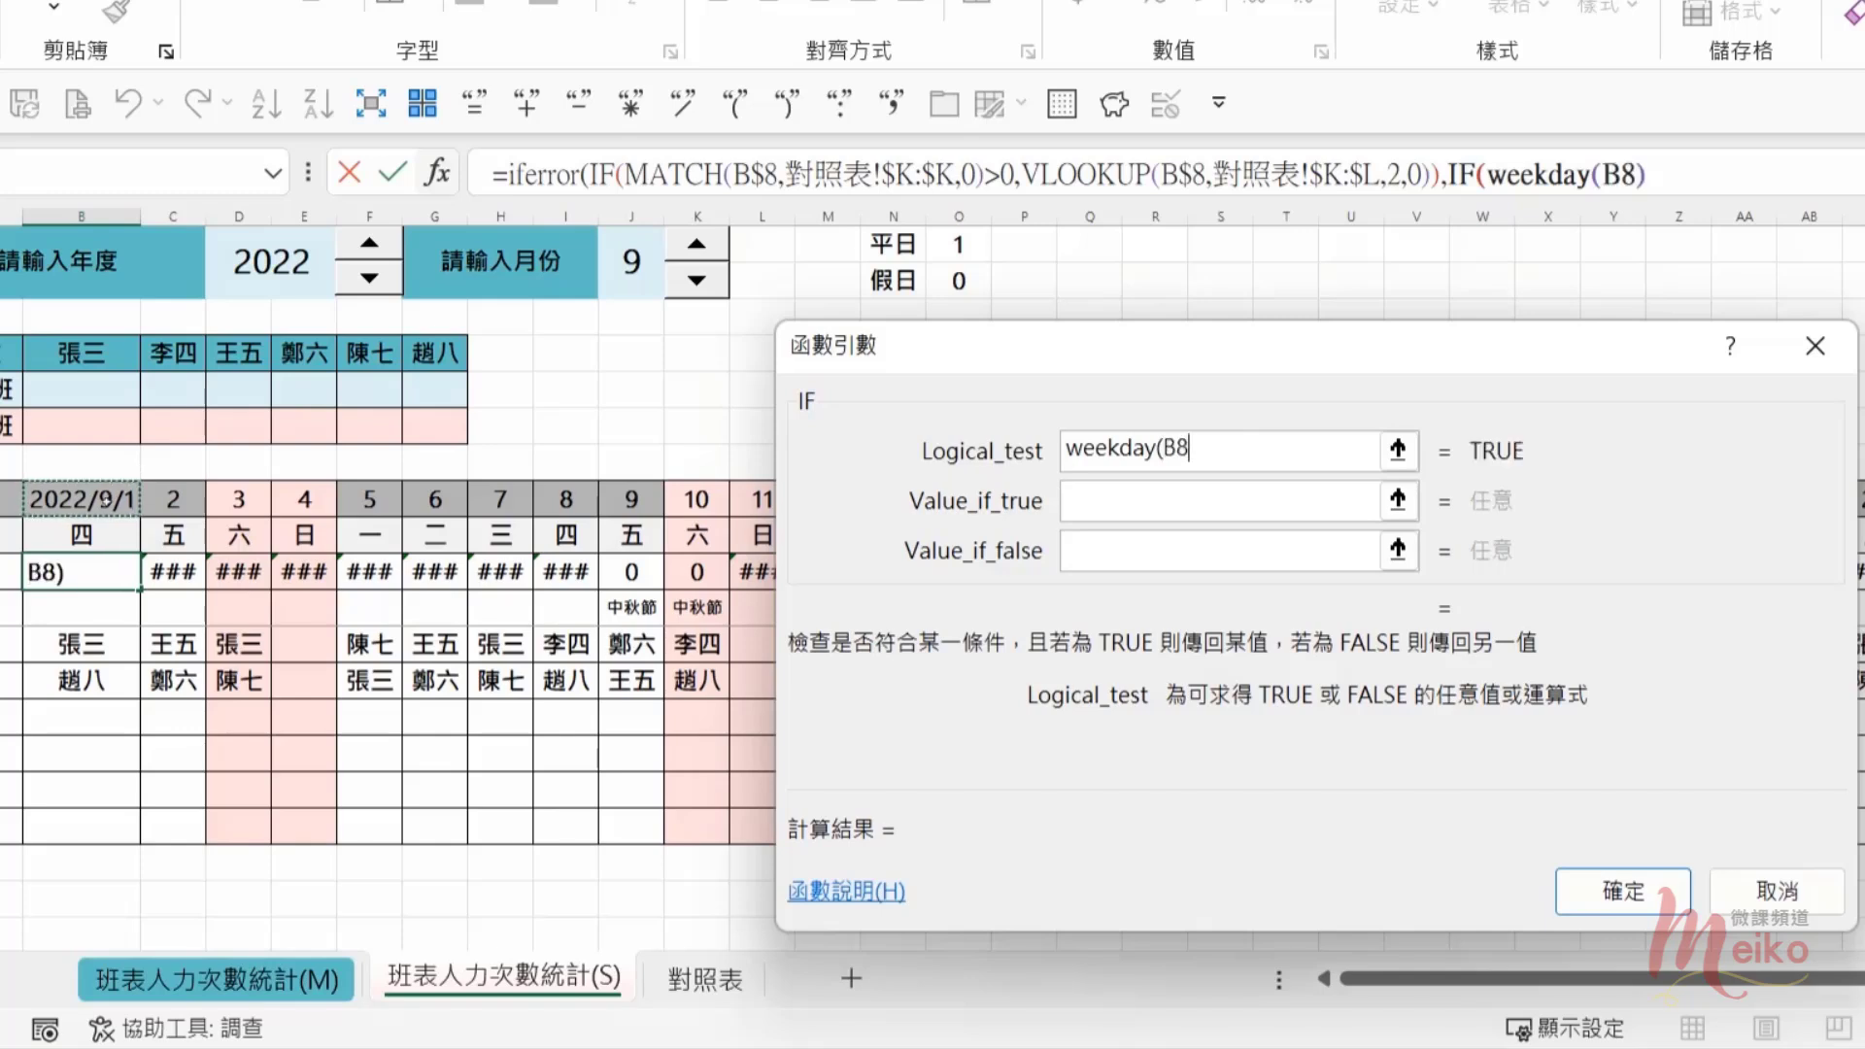
{"action": "key", "text": "F4"}
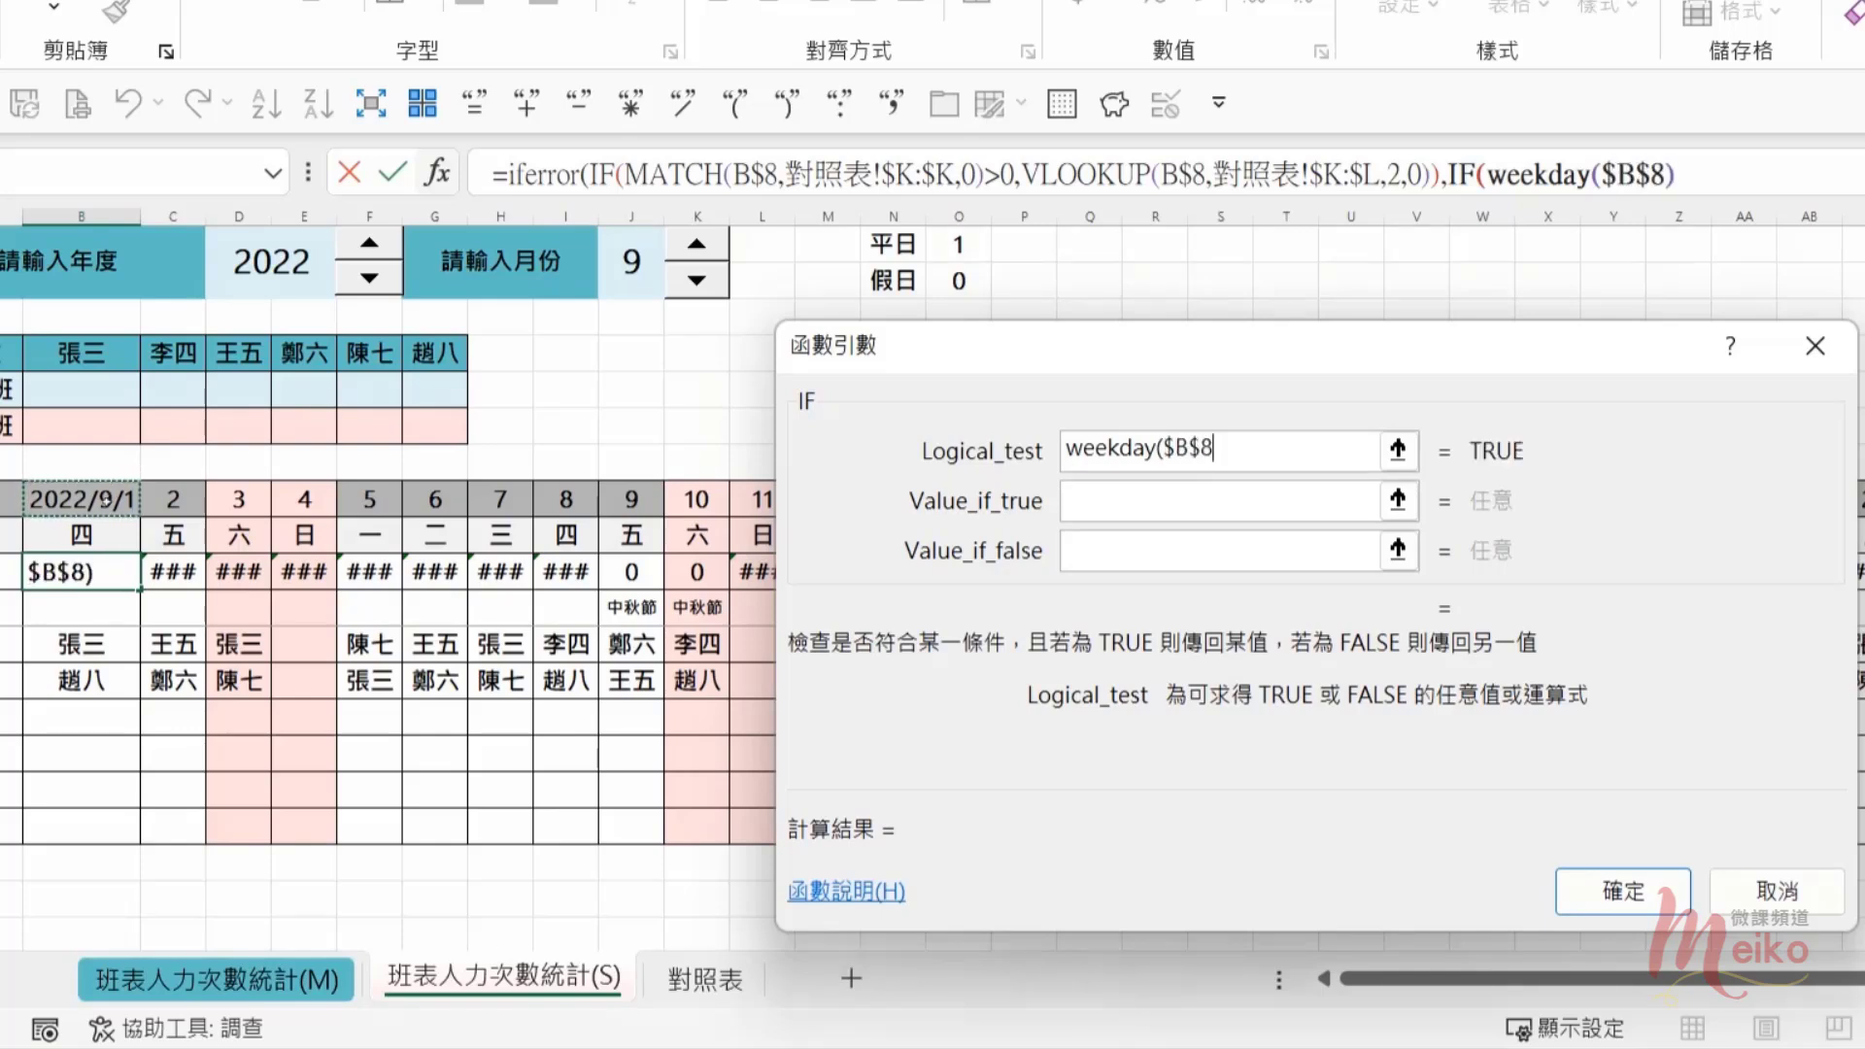
{"action": "key", "text": "F4"}
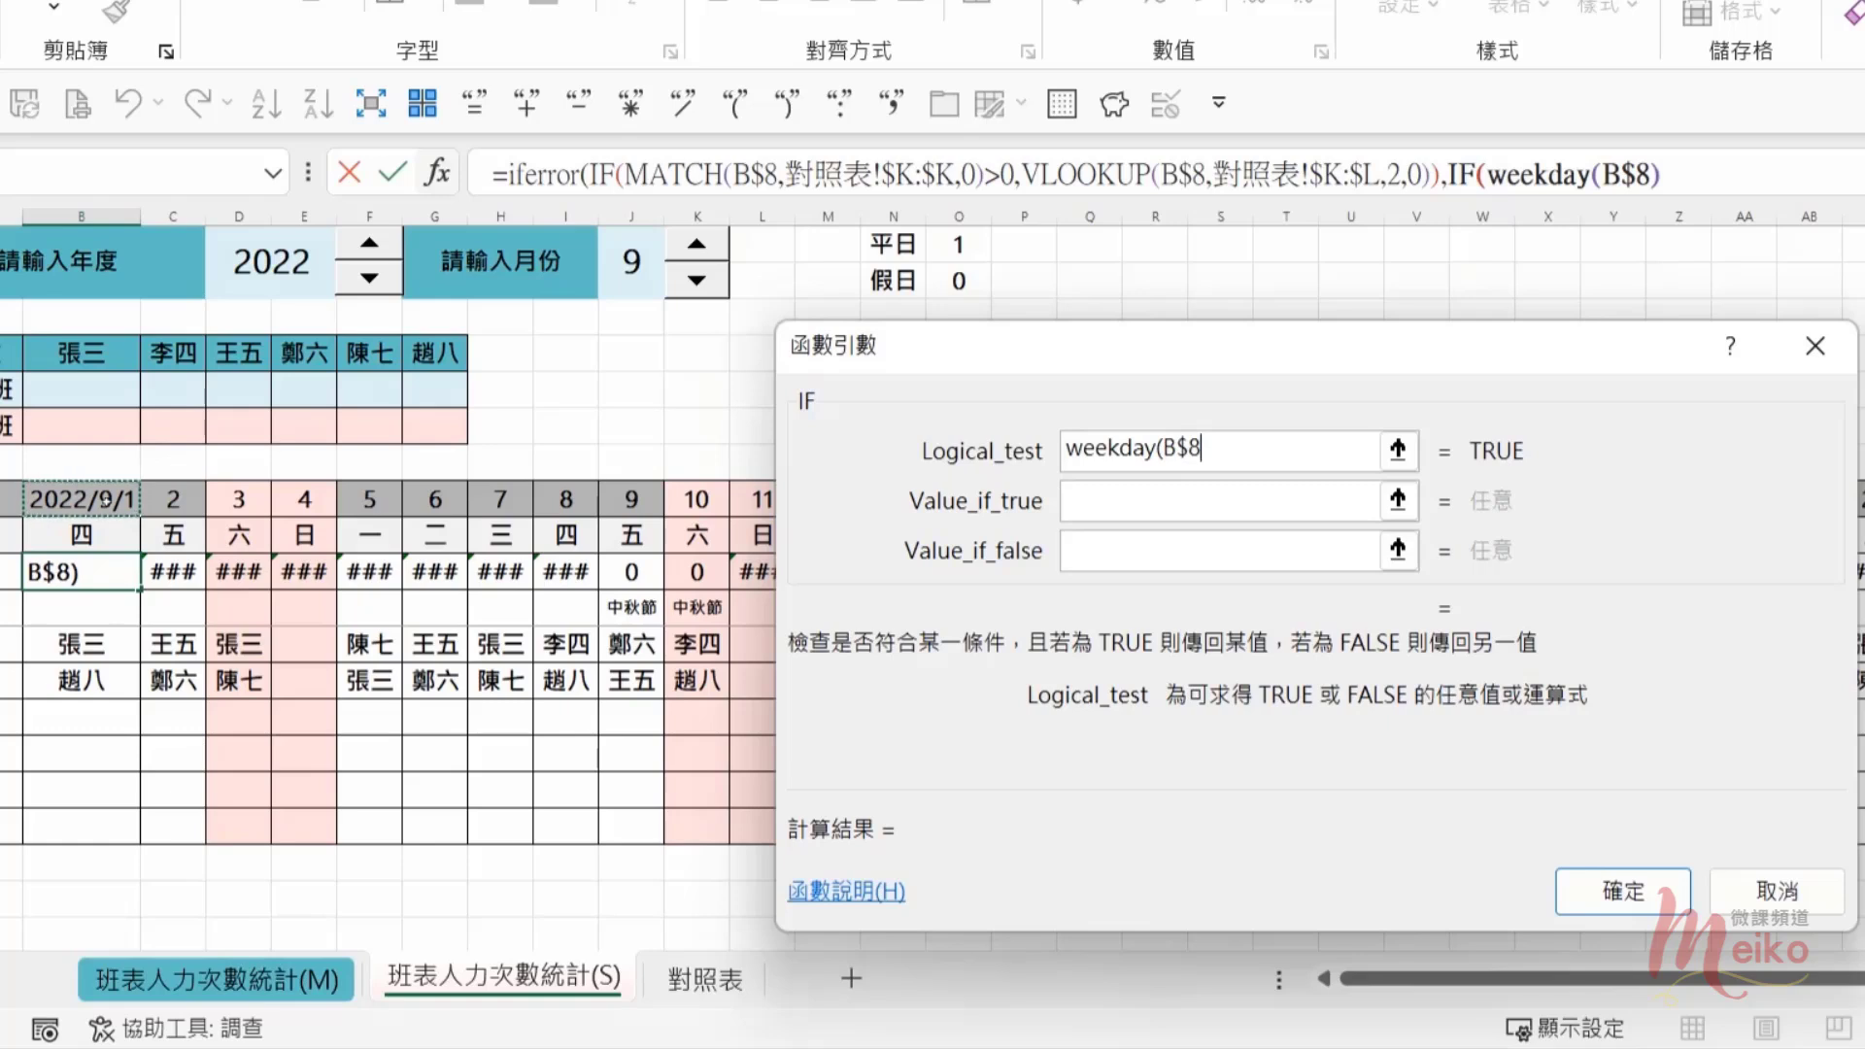
{"action": "type", "text": ","}
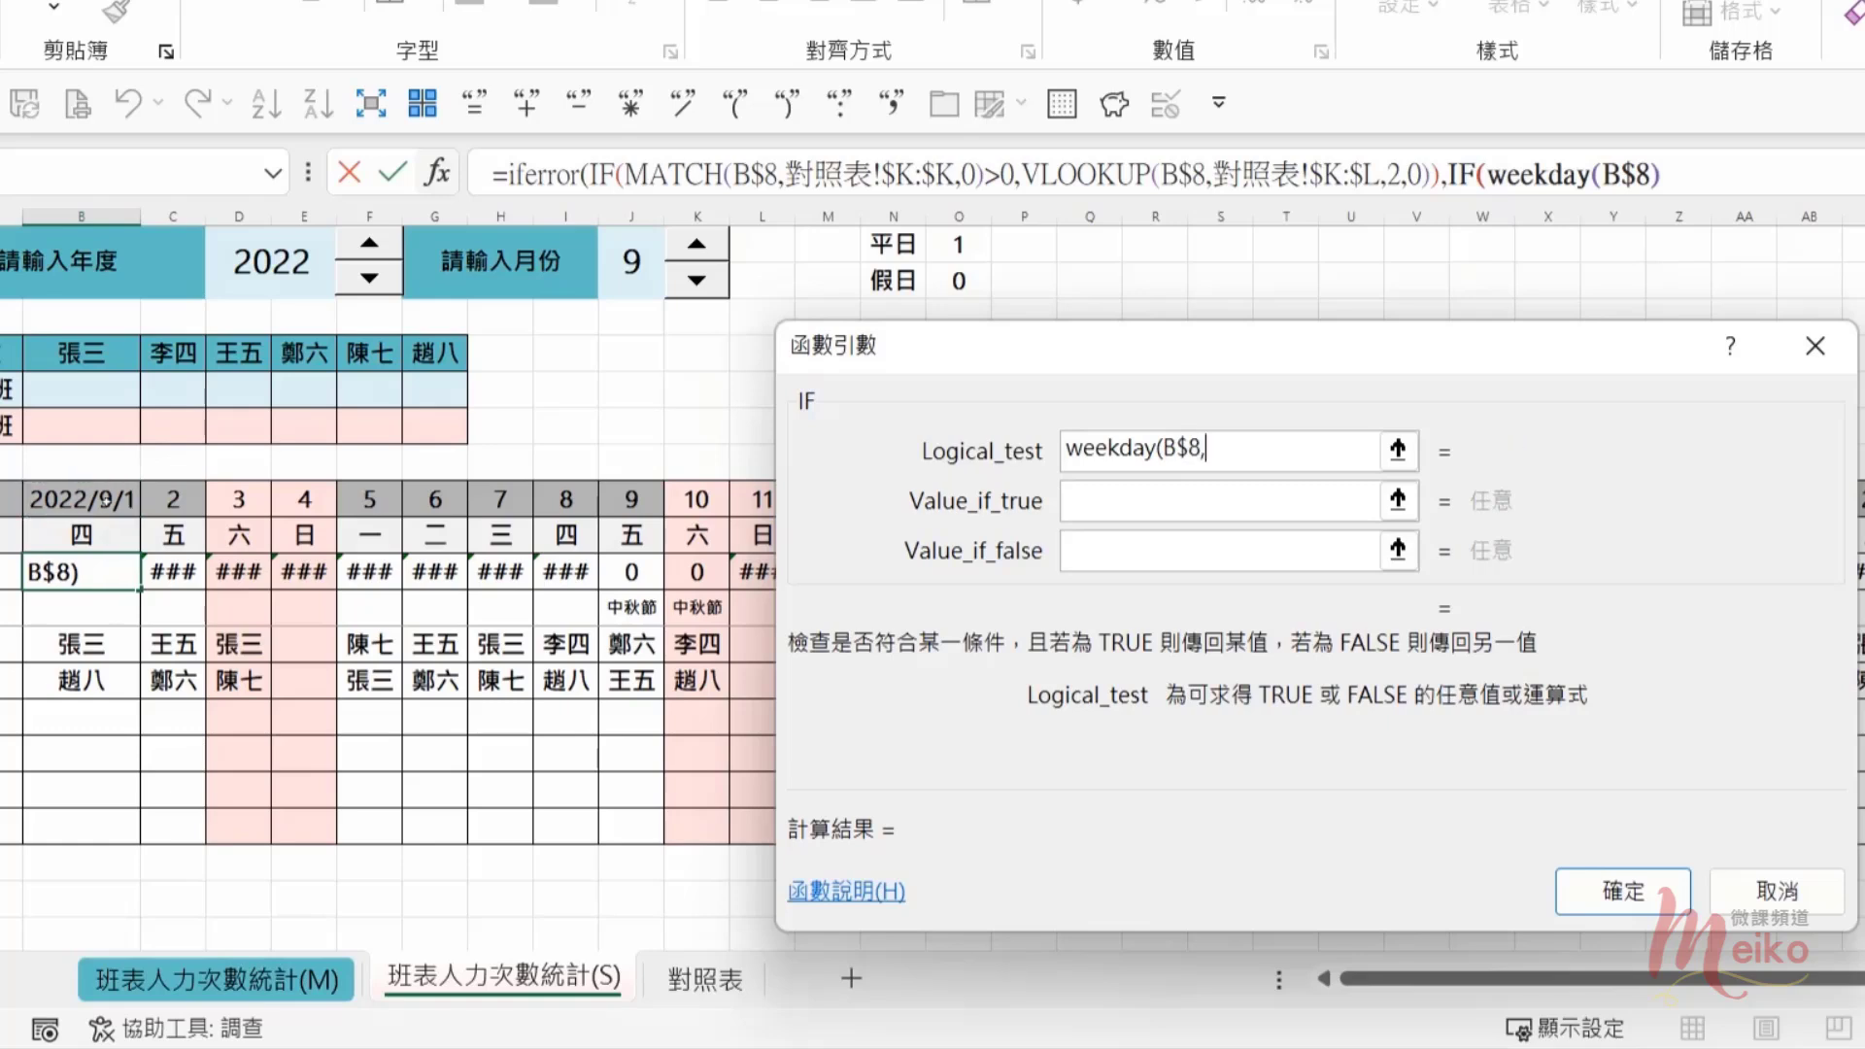
{"action": "type", "text": "2"}
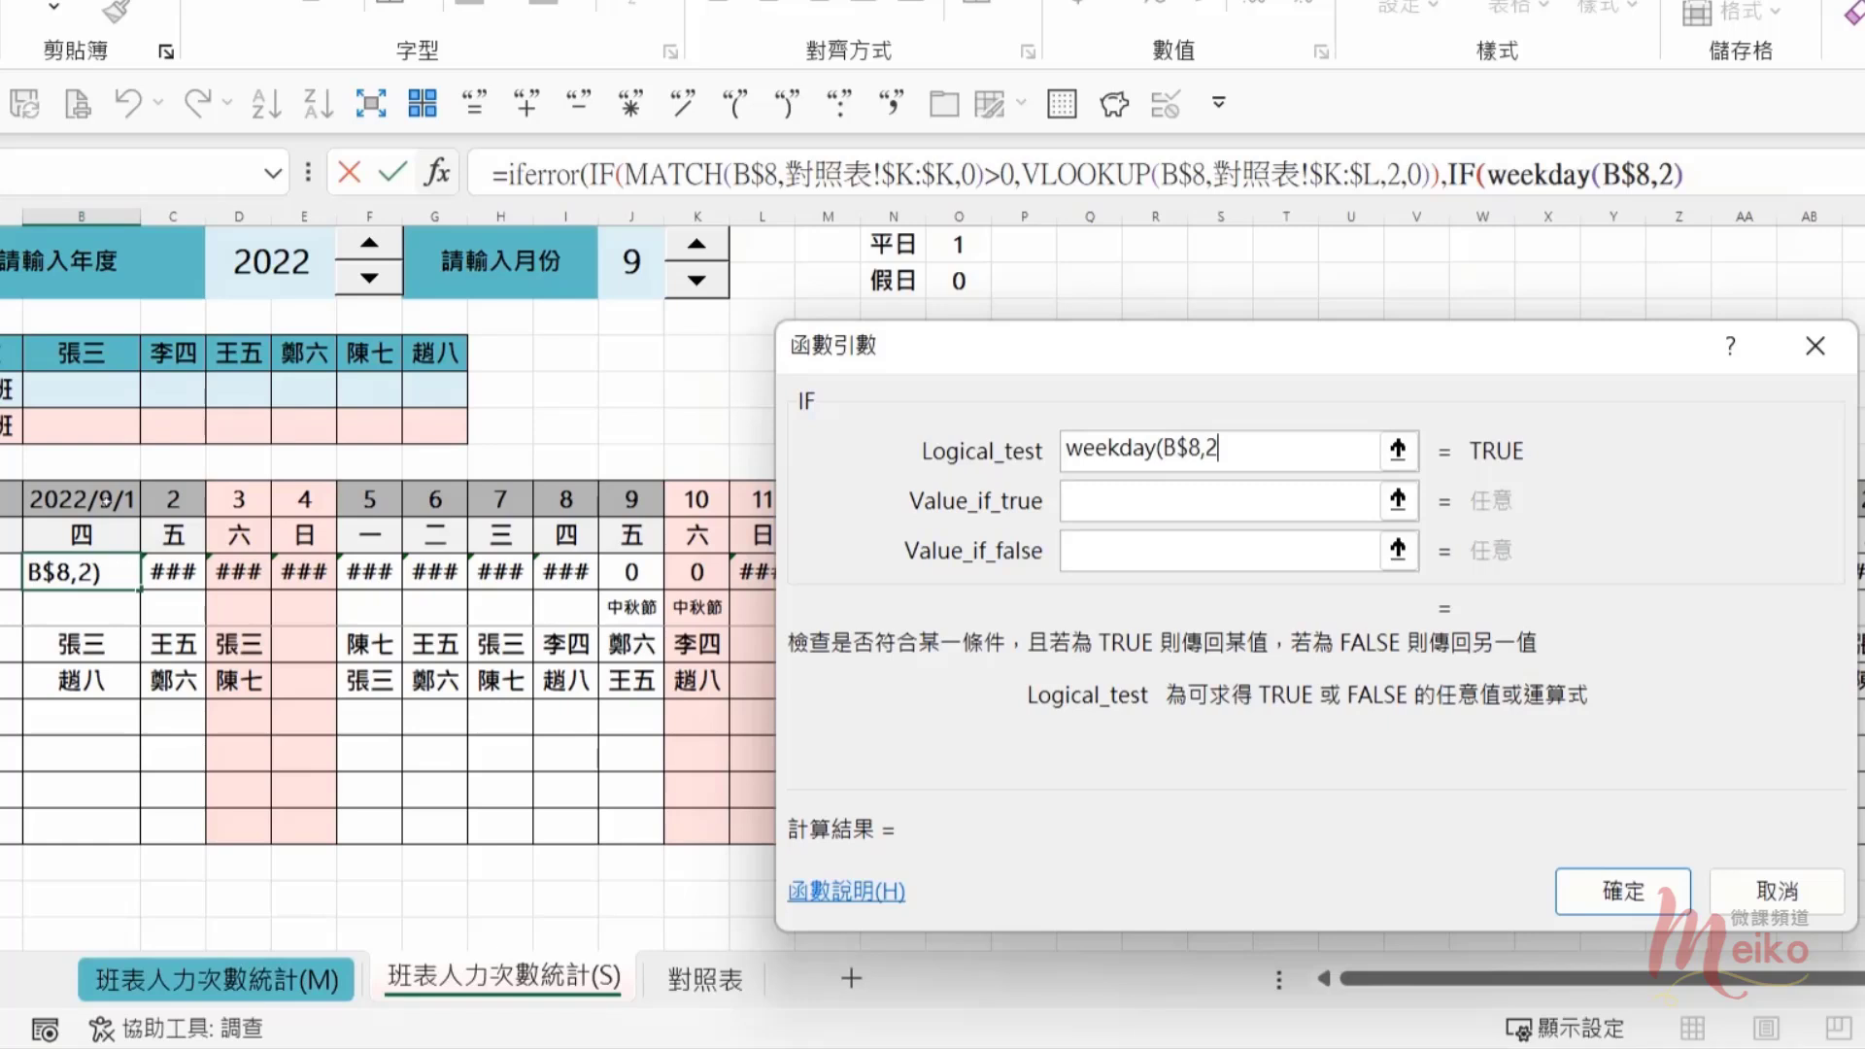
{"action": "type", "text": ")"}
{"action": "left_click_drag", "start_coordinate": [1205, 449], "coordinate": [1218, 448]}
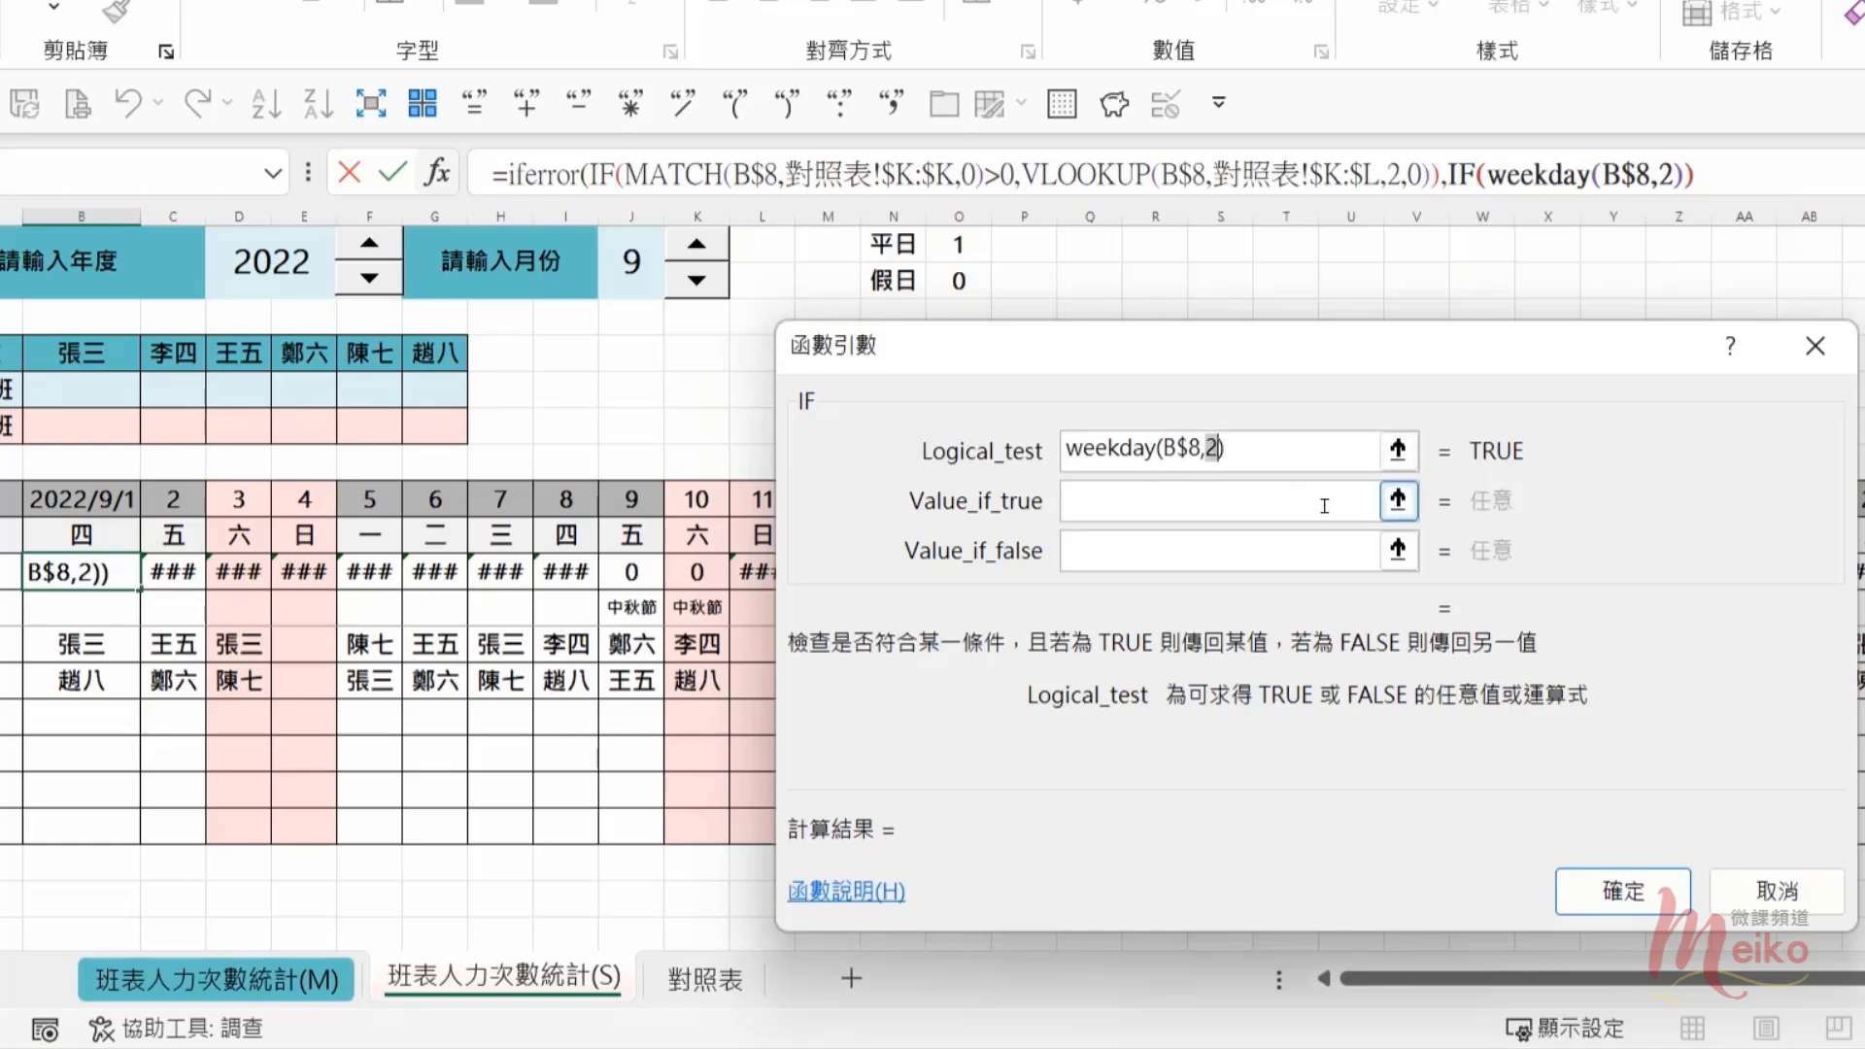
{"action": "left_click", "coordinate": [1333, 451]}
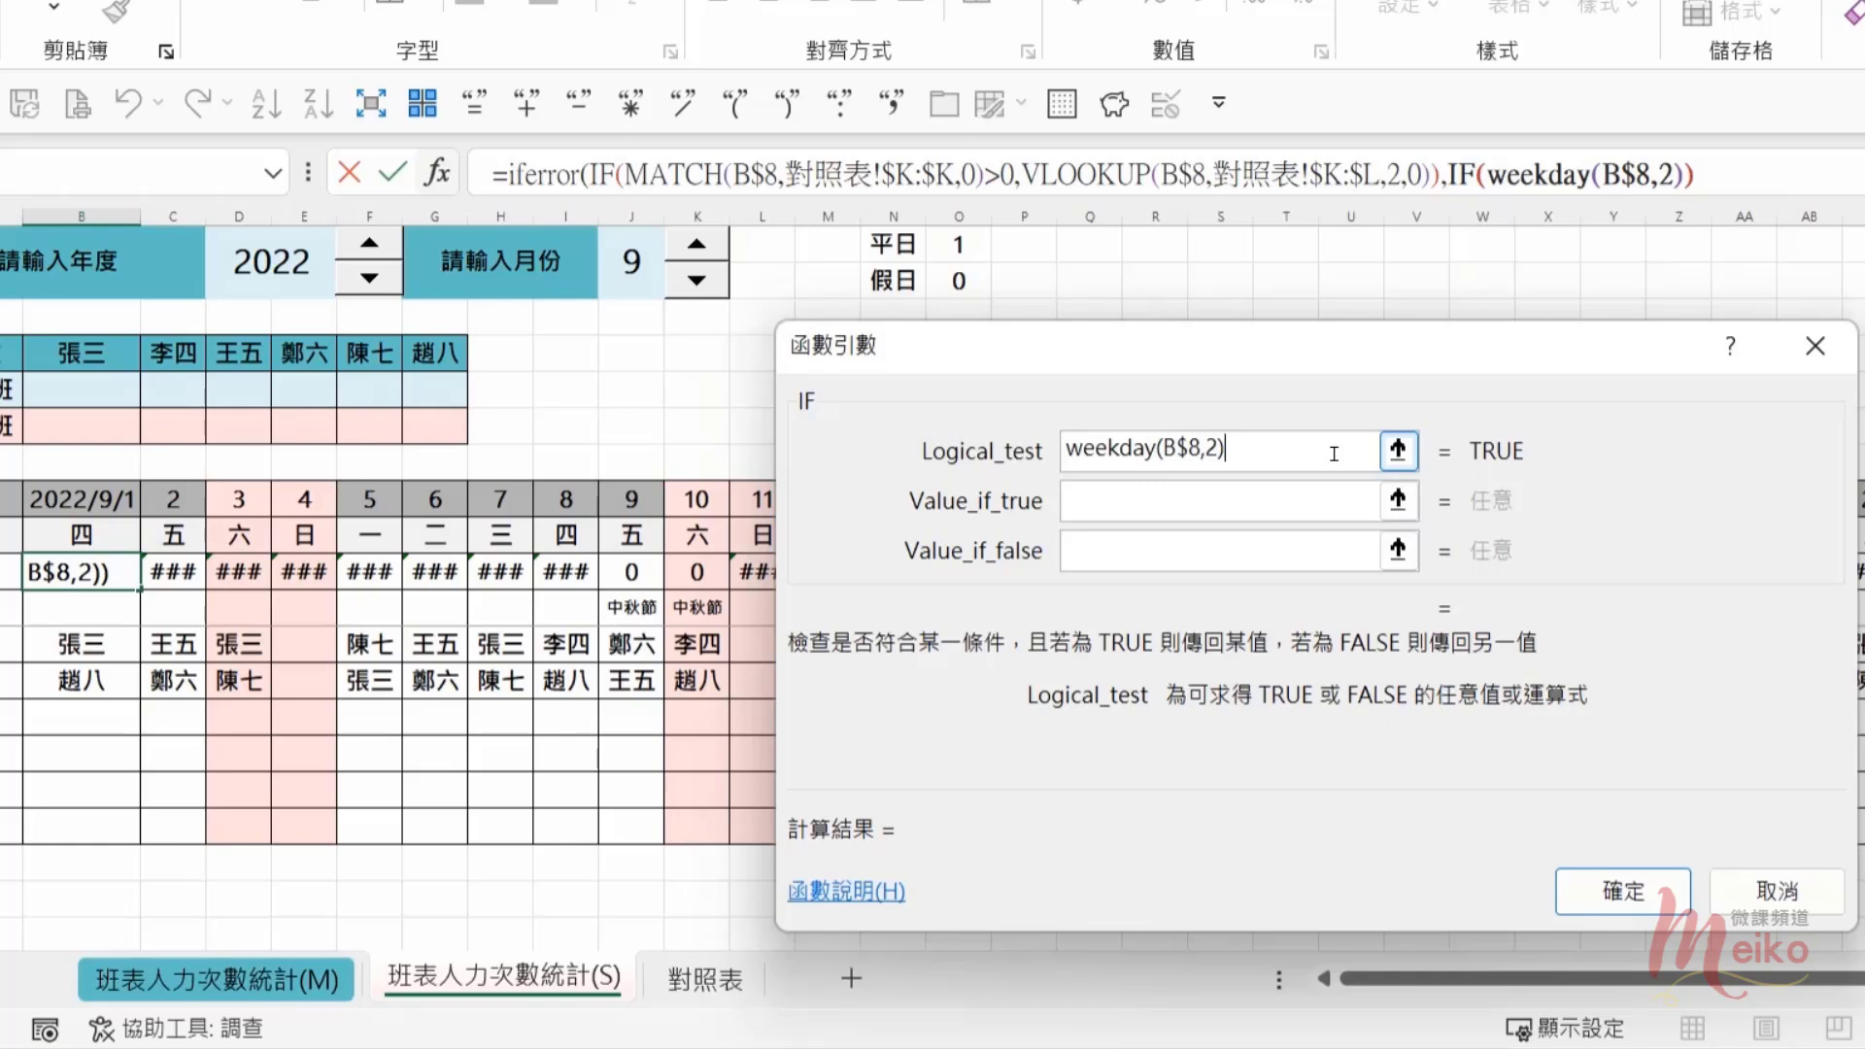
{"action": "type", "text": ">5"}
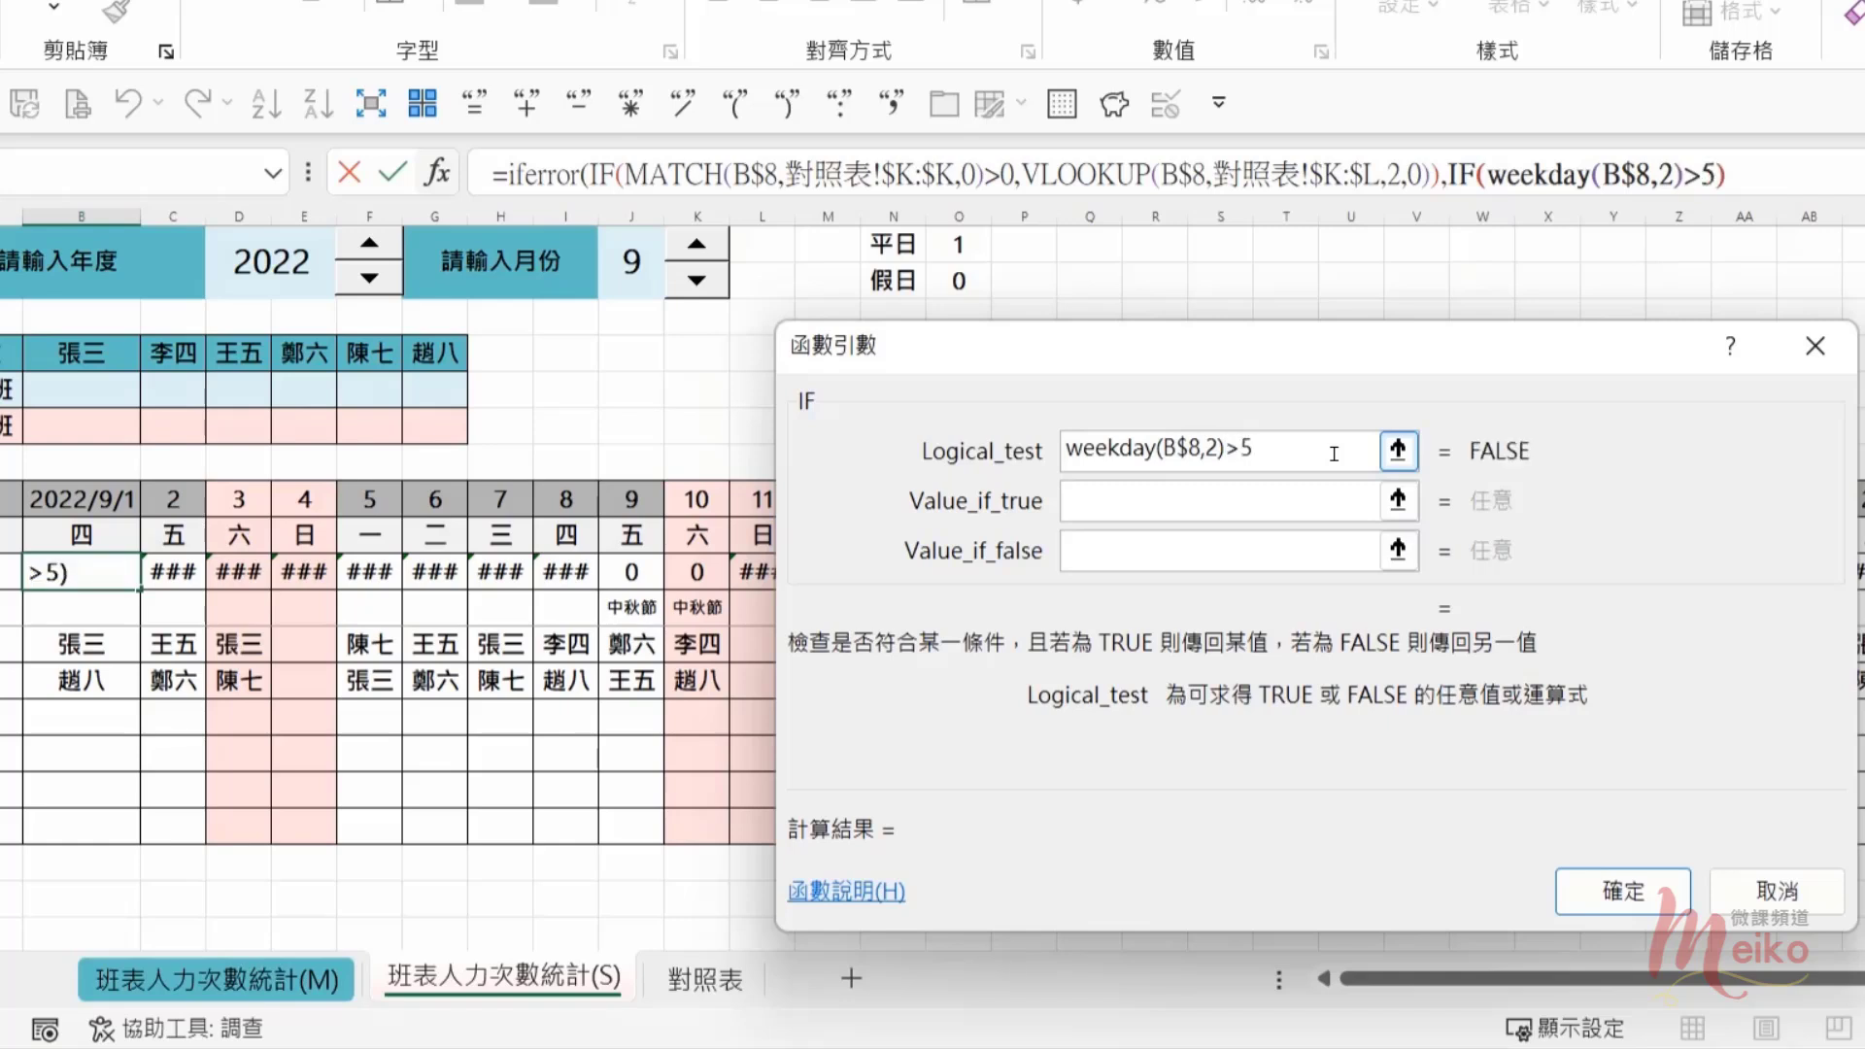
Step: Return 0 when the weekday test is true and 1 when false, and commit the B10 formula with the suggested closing parenthesis
{"action": "left_click", "coordinate": [1242, 491]}
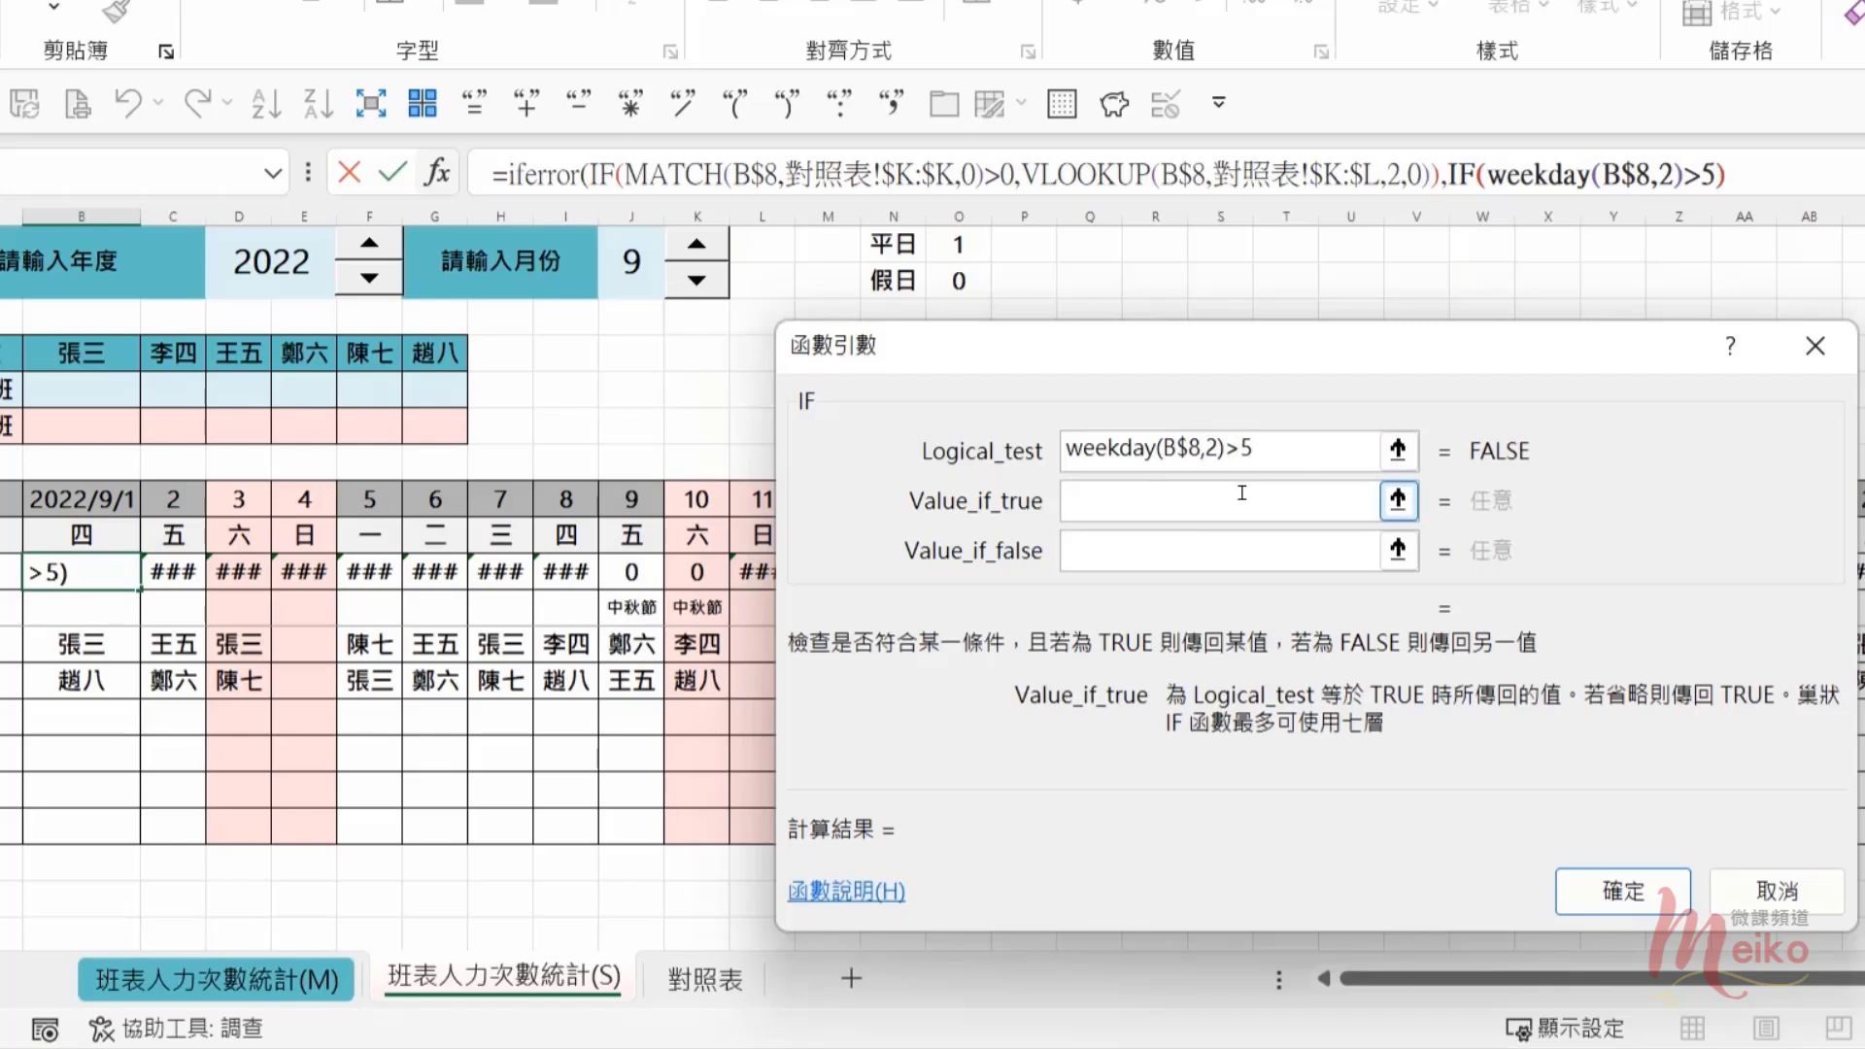
{"action": "type", "text": "0"}
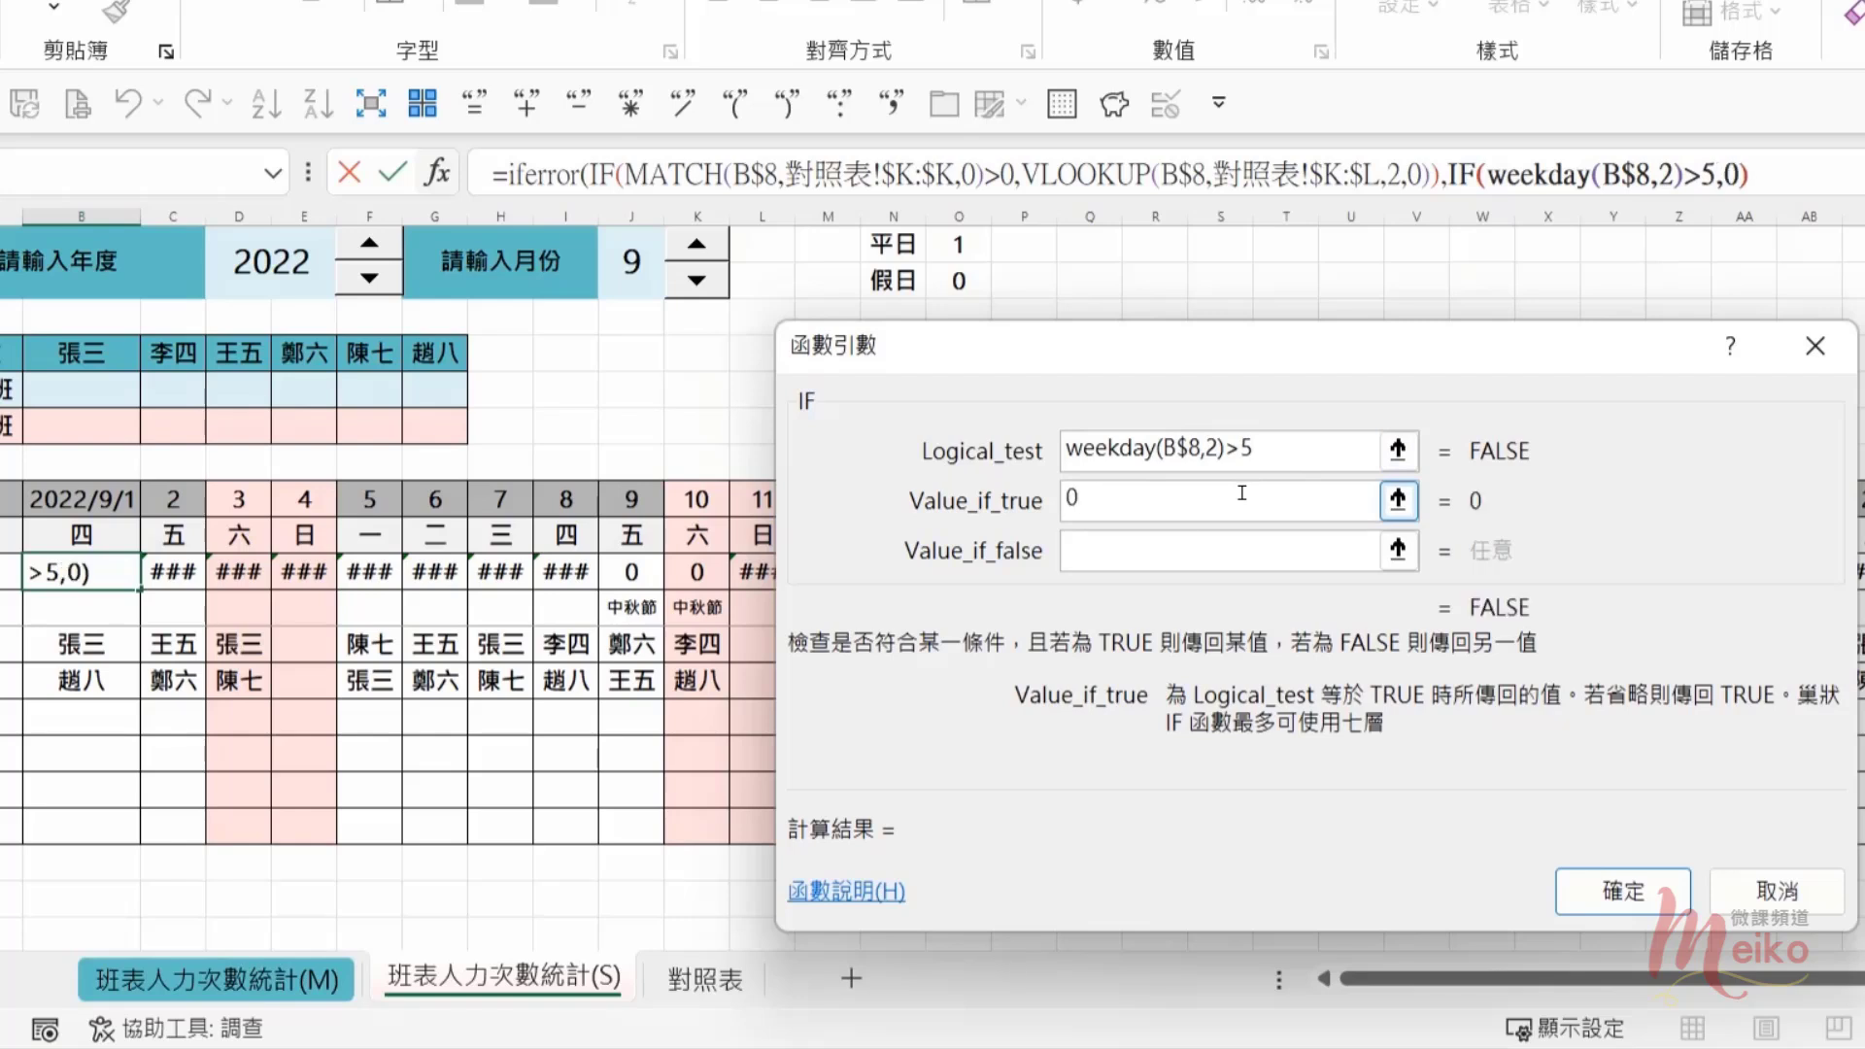
{"action": "key", "text": "Tab"}
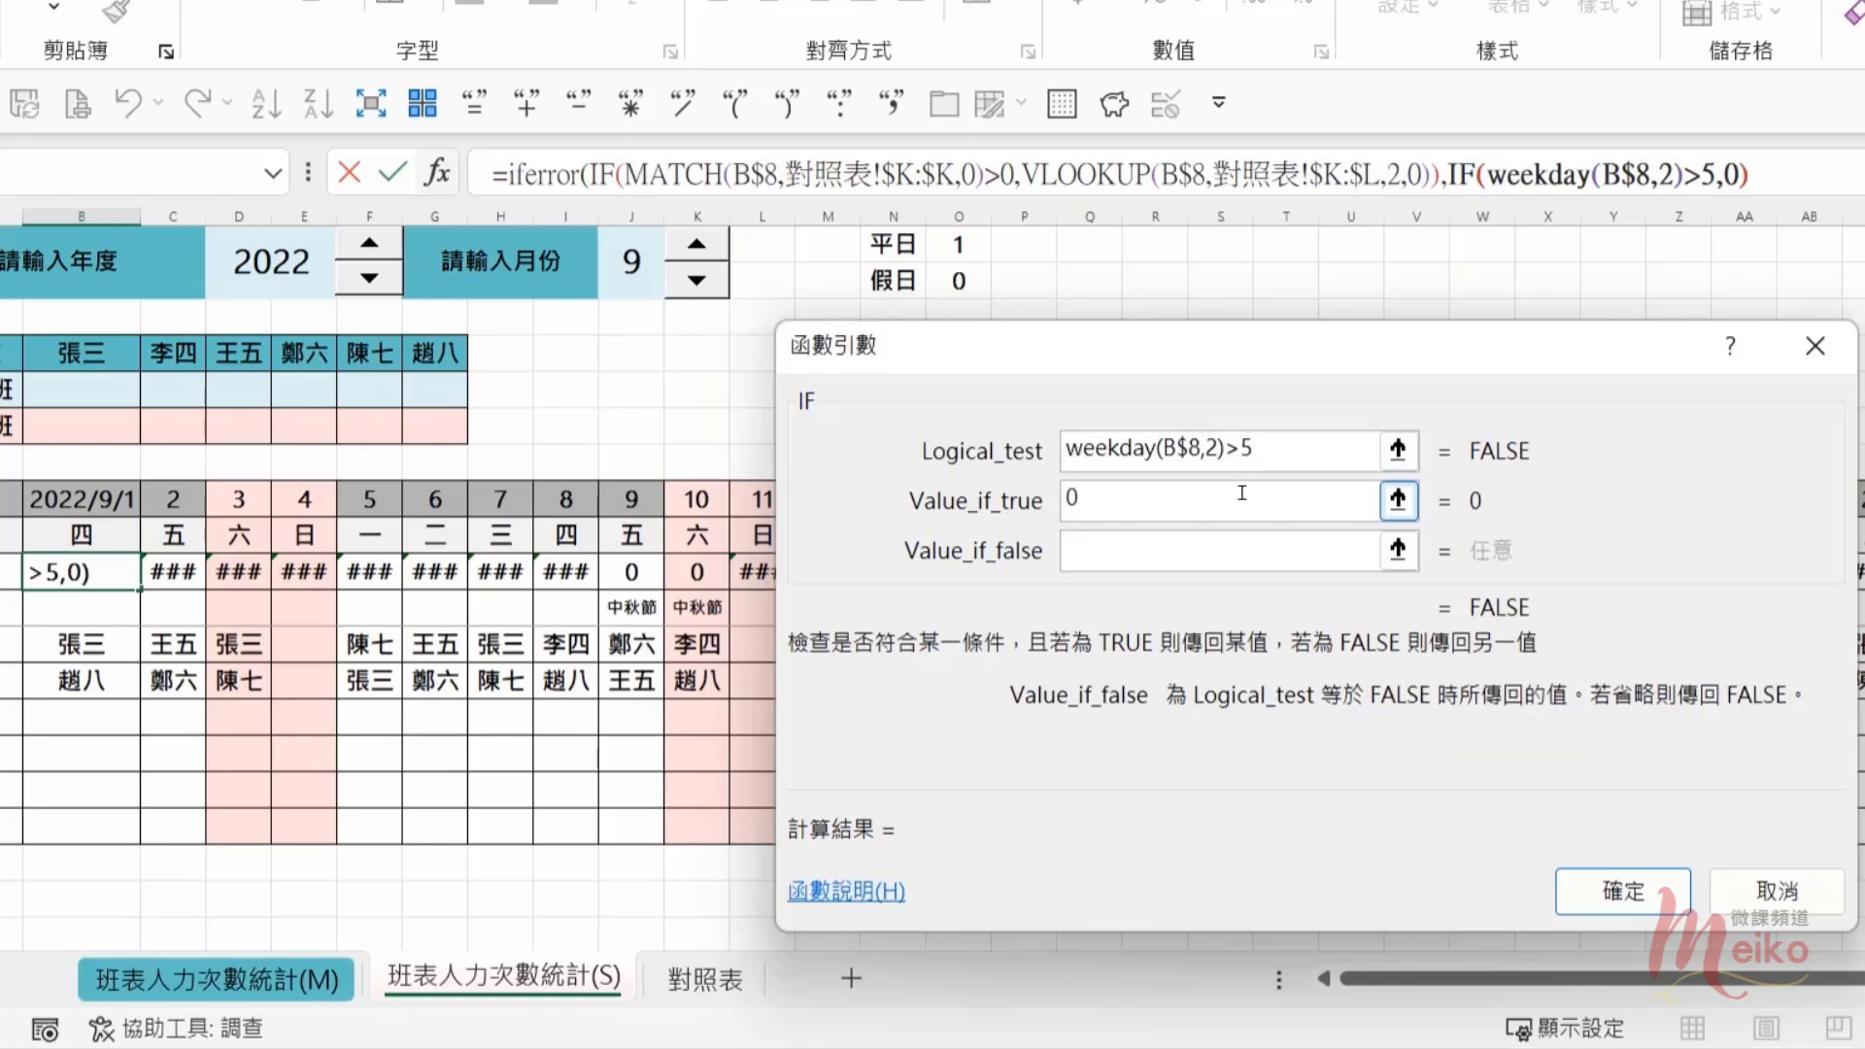
{"action": "type", "text": "1"}
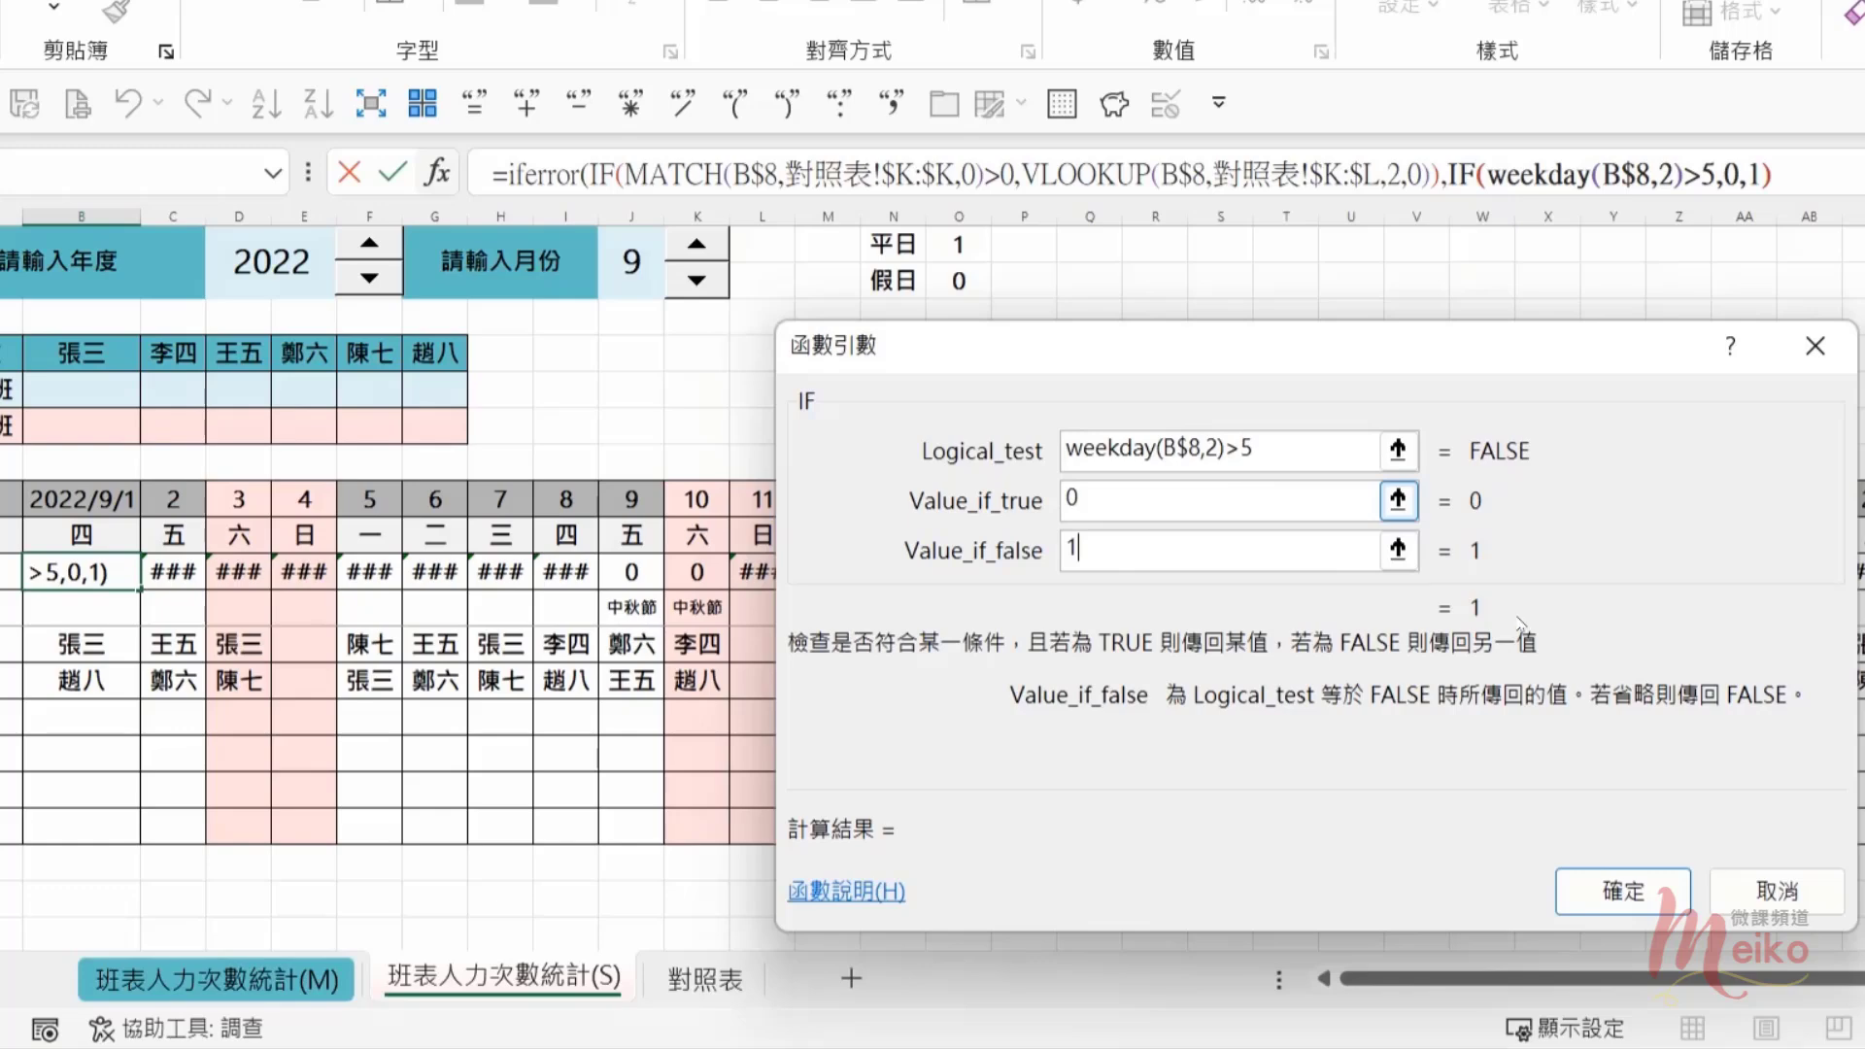
{"action": "left_click", "coordinate": [1646, 894]}
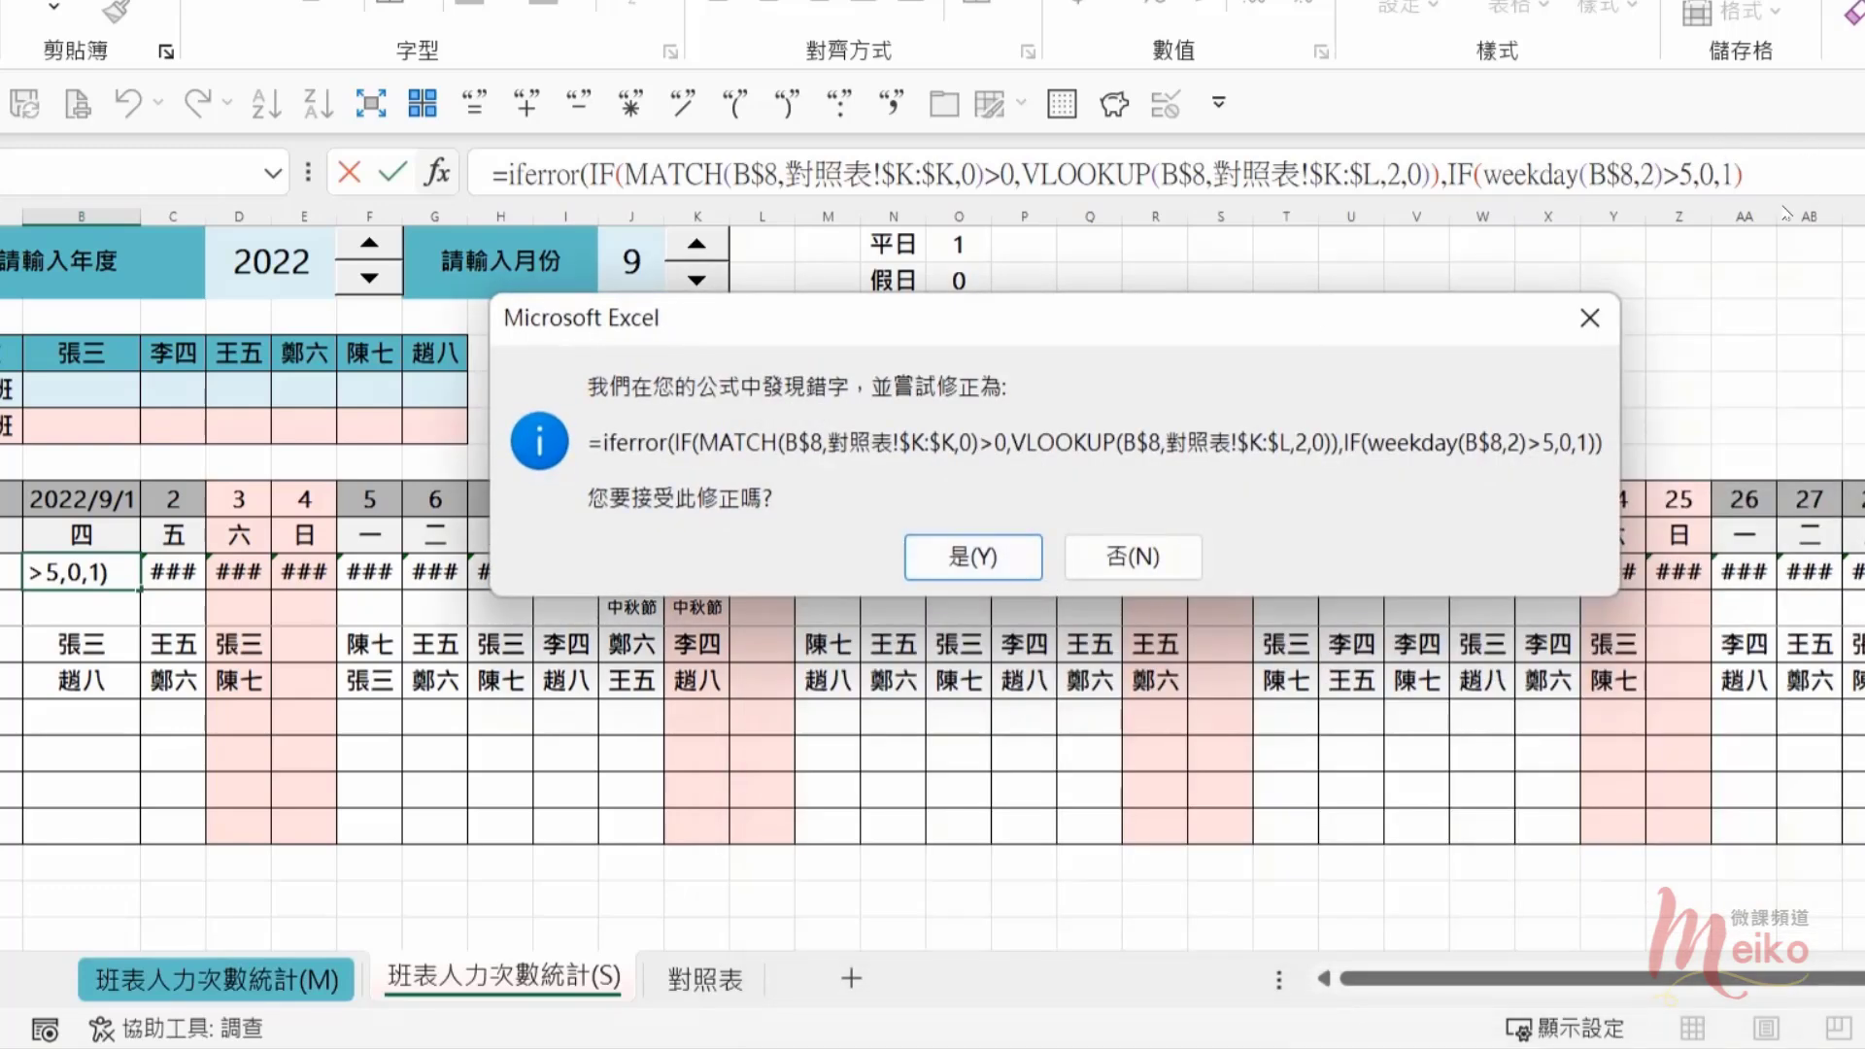
{"action": "left_click", "coordinate": [1013, 560]}
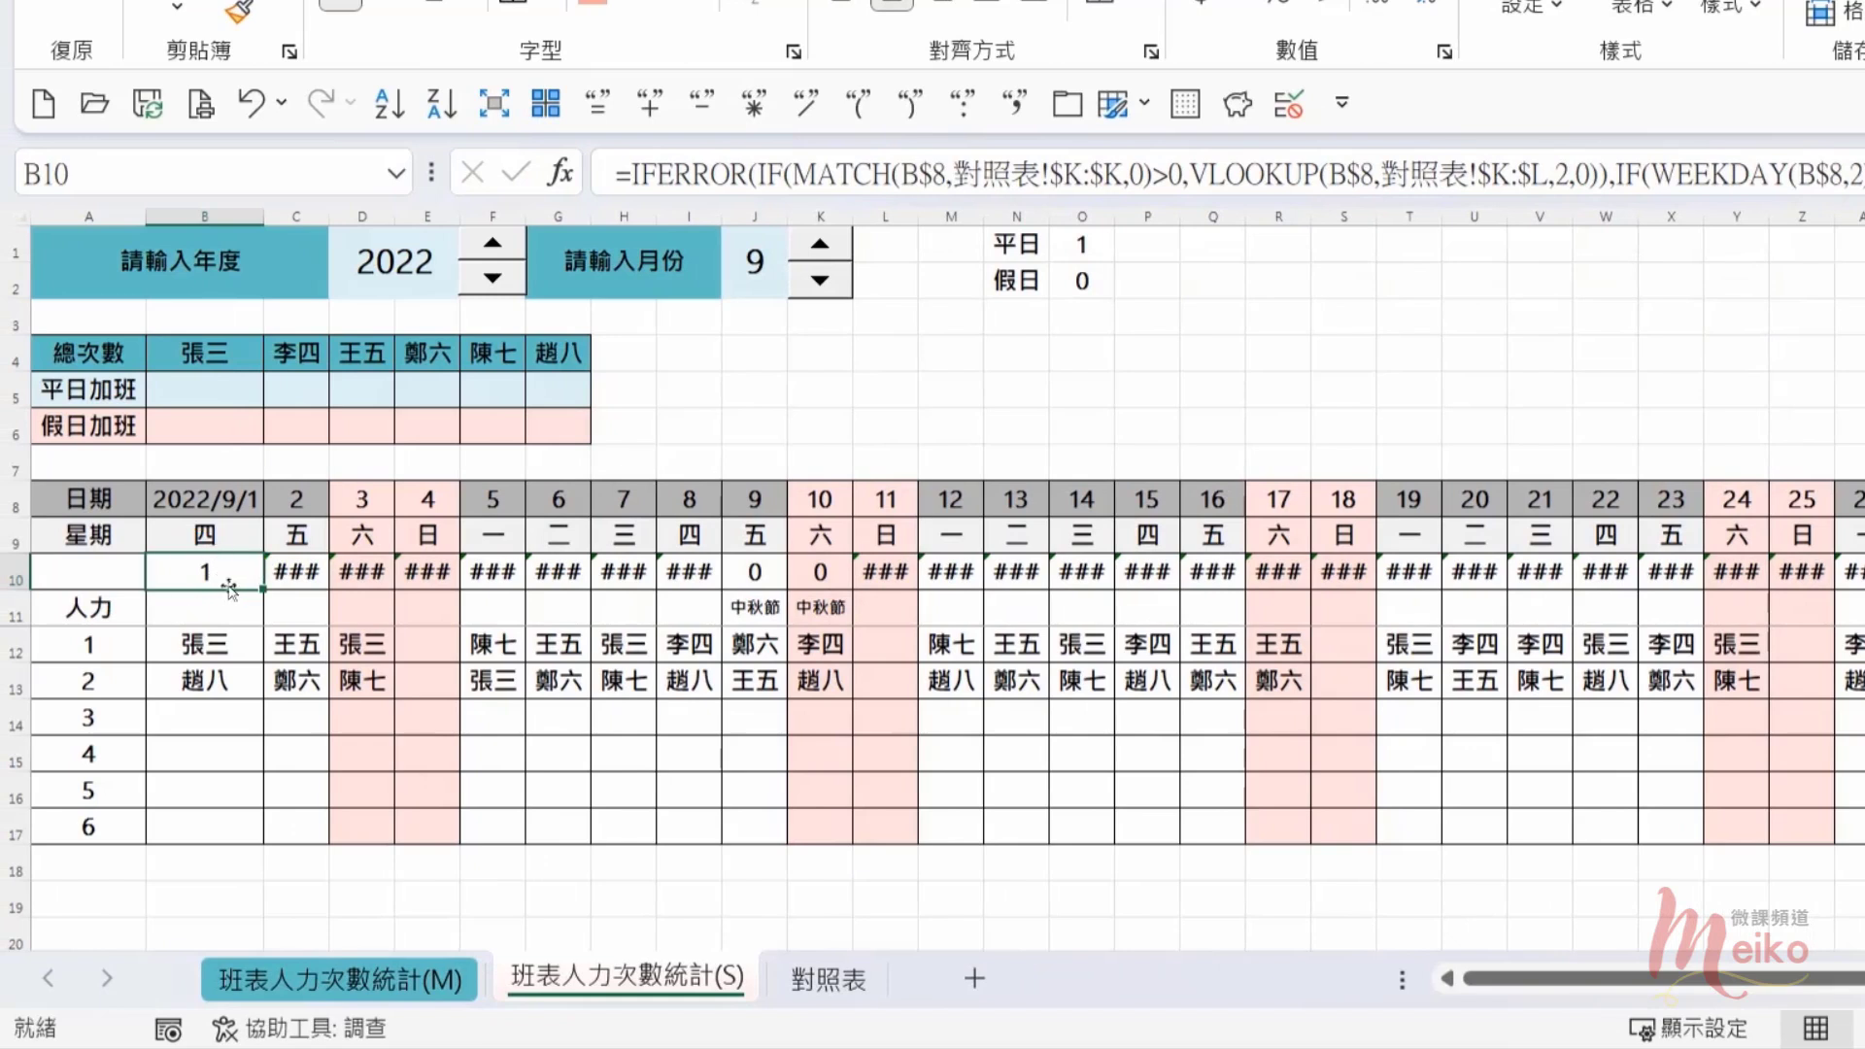
Step: Copy the IFERROR/WEEKDAY formula from B10 across row 10 through AG10, spot-checking weekend and holiday cells
{"action": "left_click_drag", "start_coordinate": [263, 588], "coordinate": [1303, 568]}
{"action": "left_click", "coordinate": [362, 573]}
{"action": "left_click", "coordinate": [447, 571]}
{"action": "left_click", "coordinate": [492, 571]}
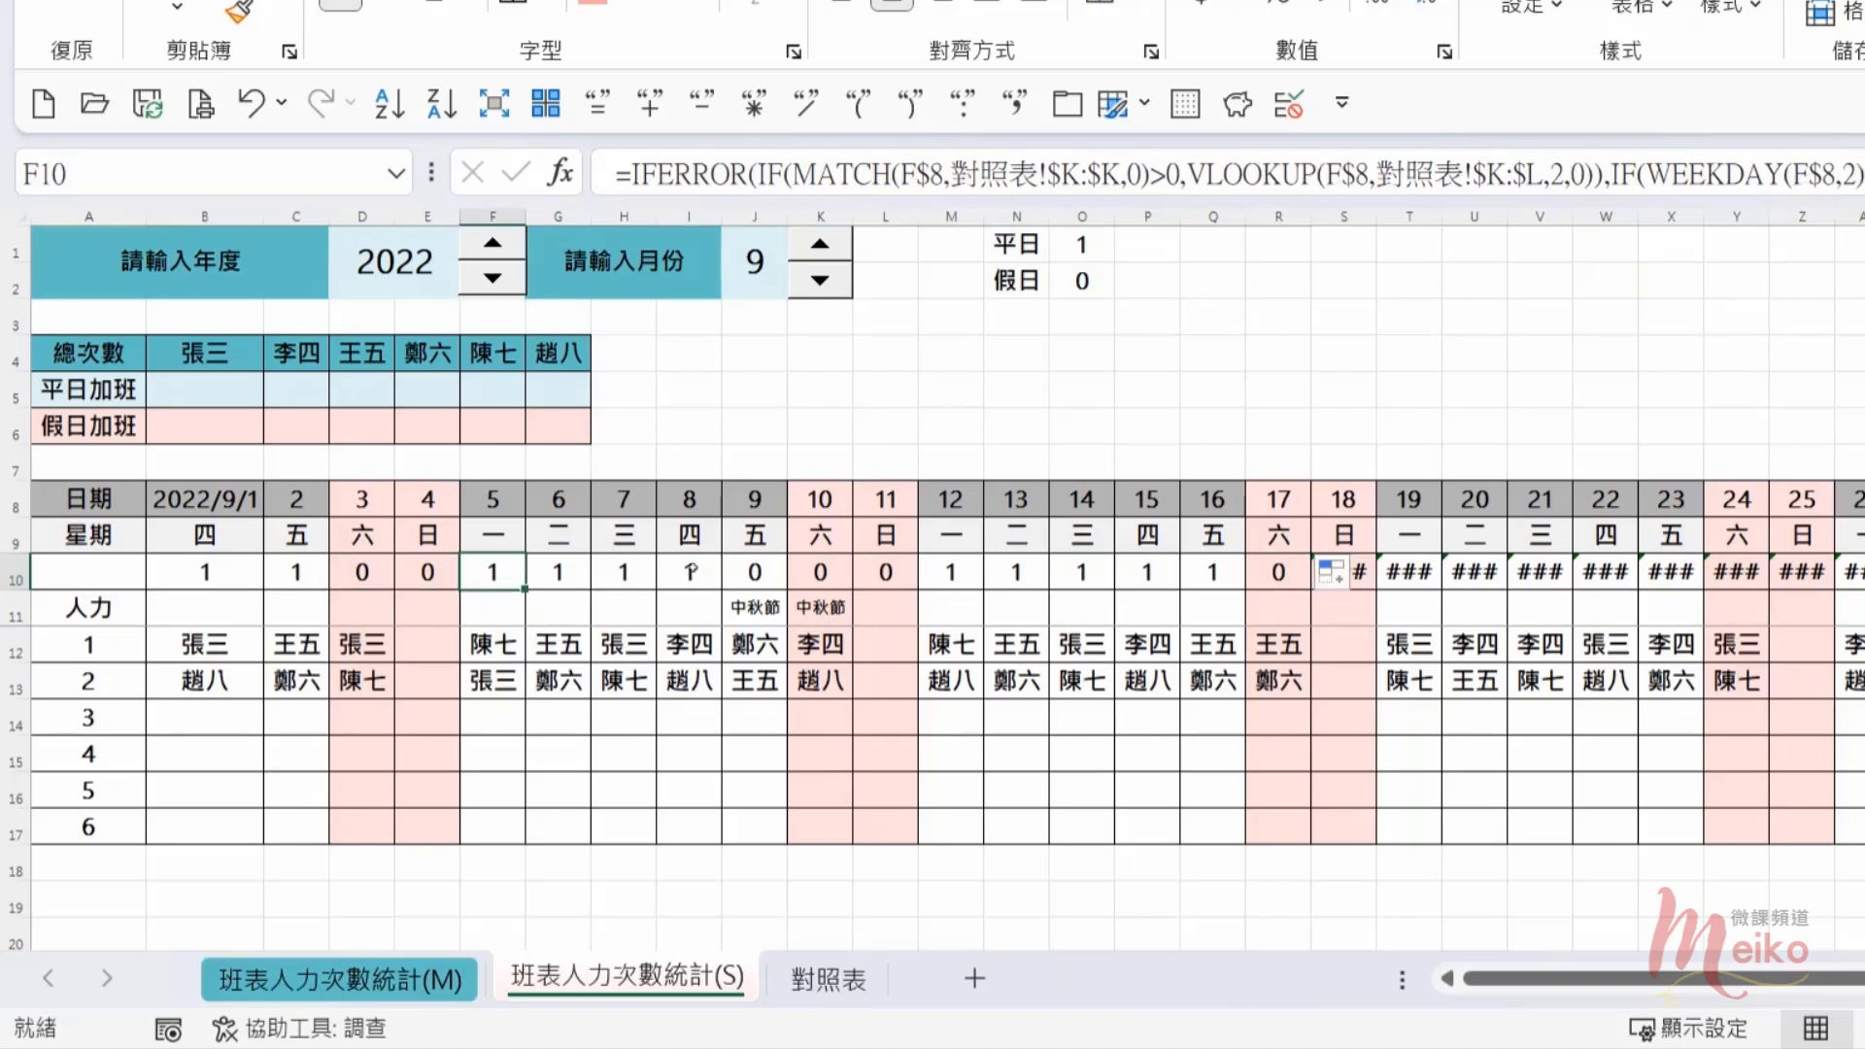
{"action": "left_click", "coordinate": [736, 576]}
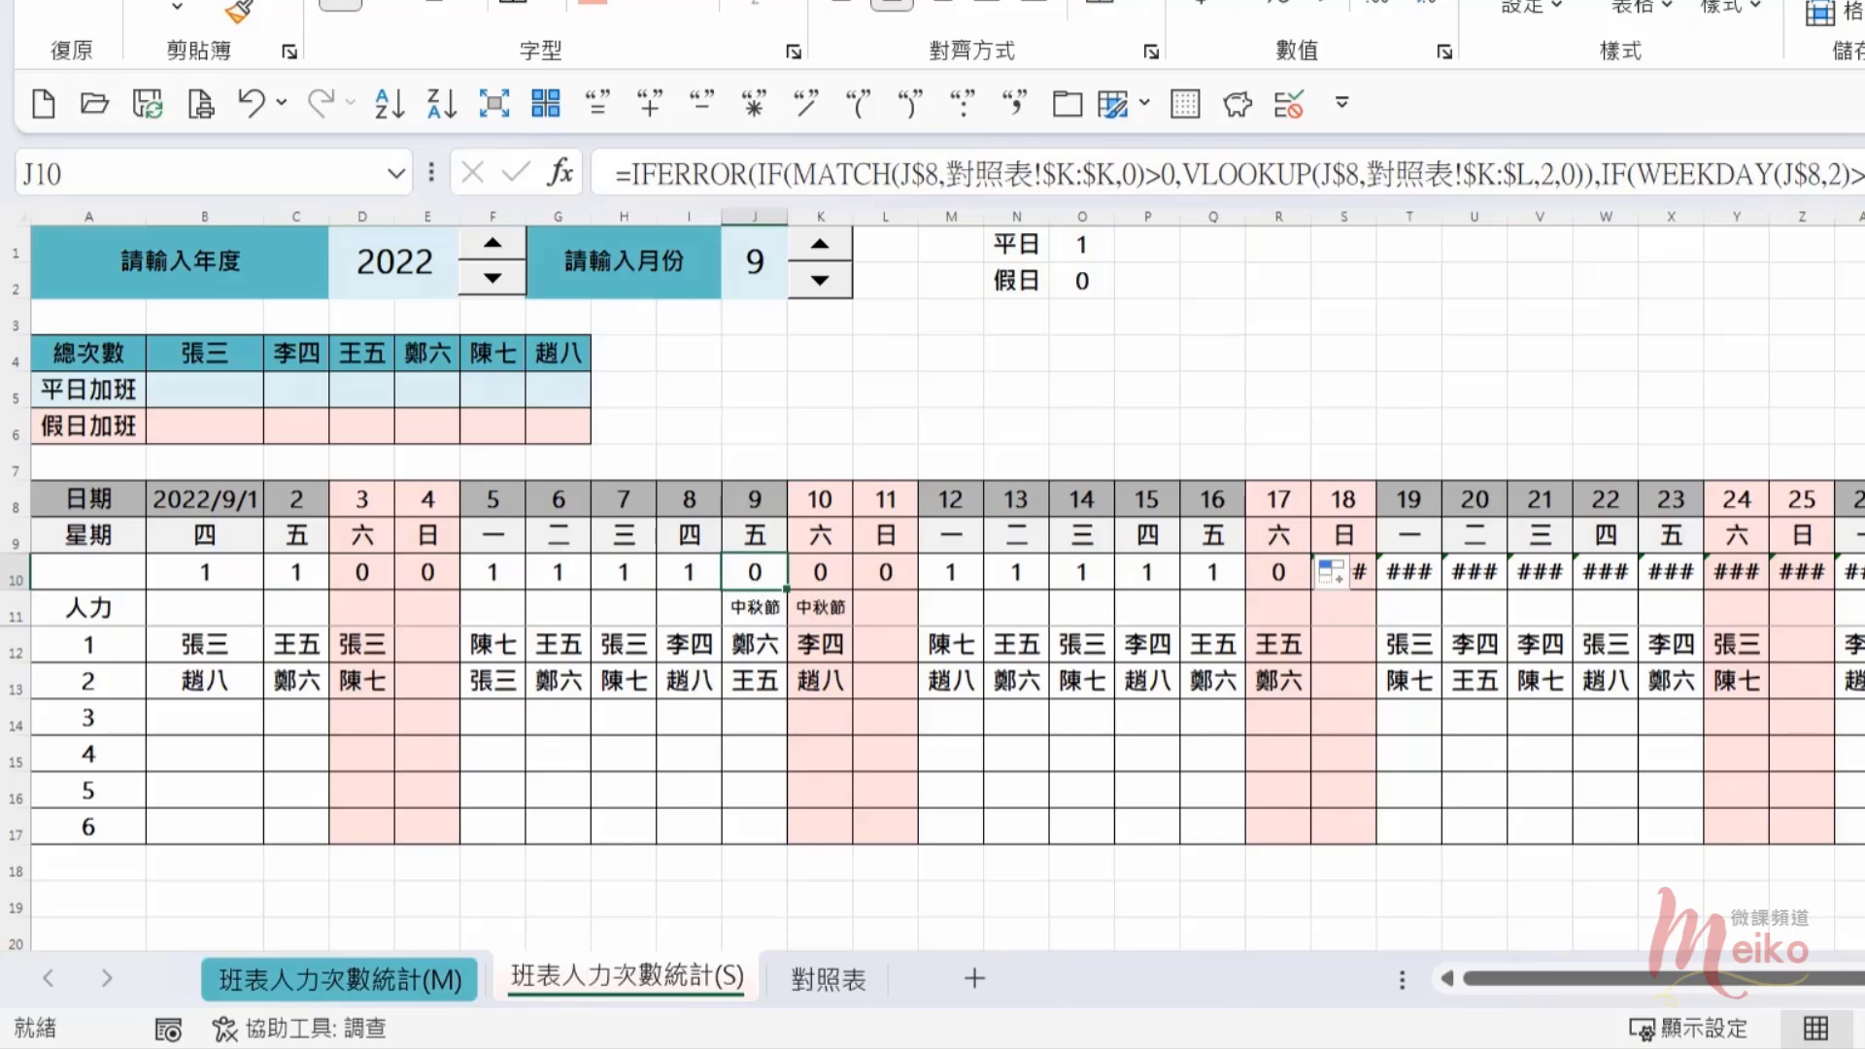
{"action": "left_click_drag", "start_coordinate": [785, 587], "coordinate": [1864, 578]}
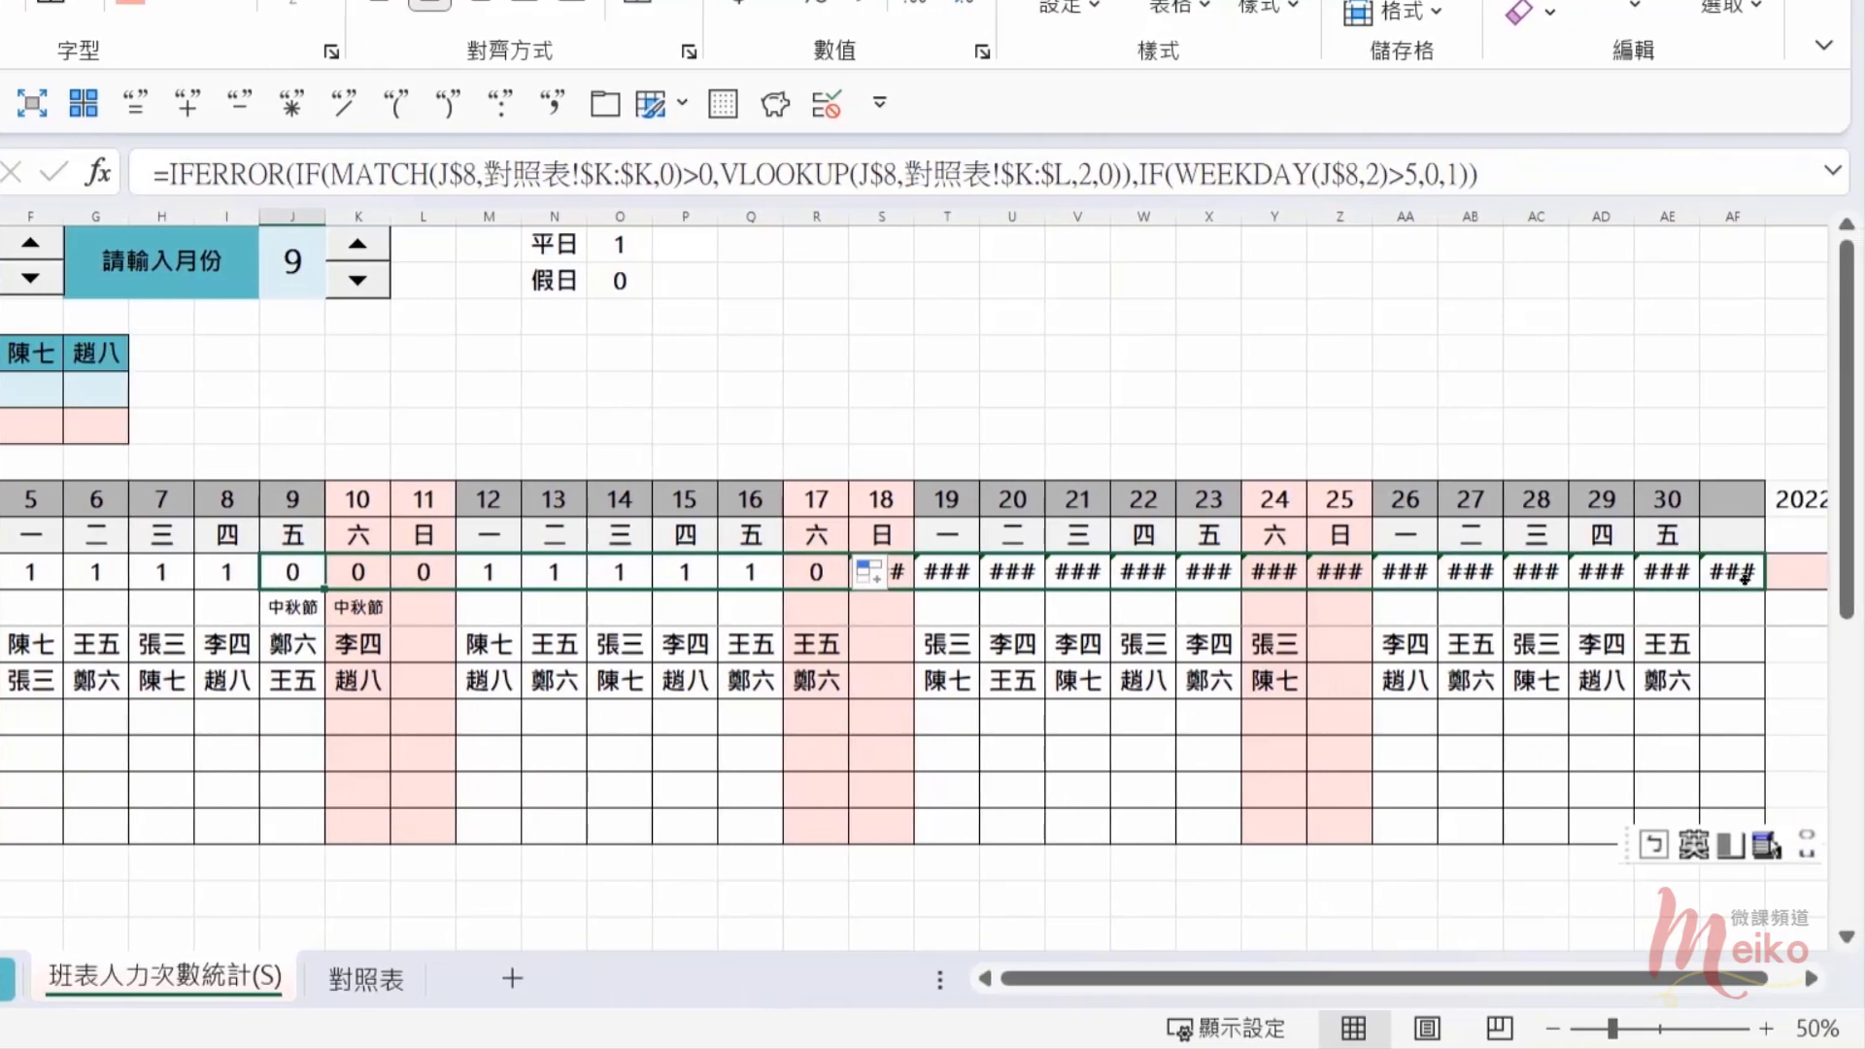
{"action": "left_click_drag", "start_coordinate": [1745, 578], "coordinate": [1602, 581]}
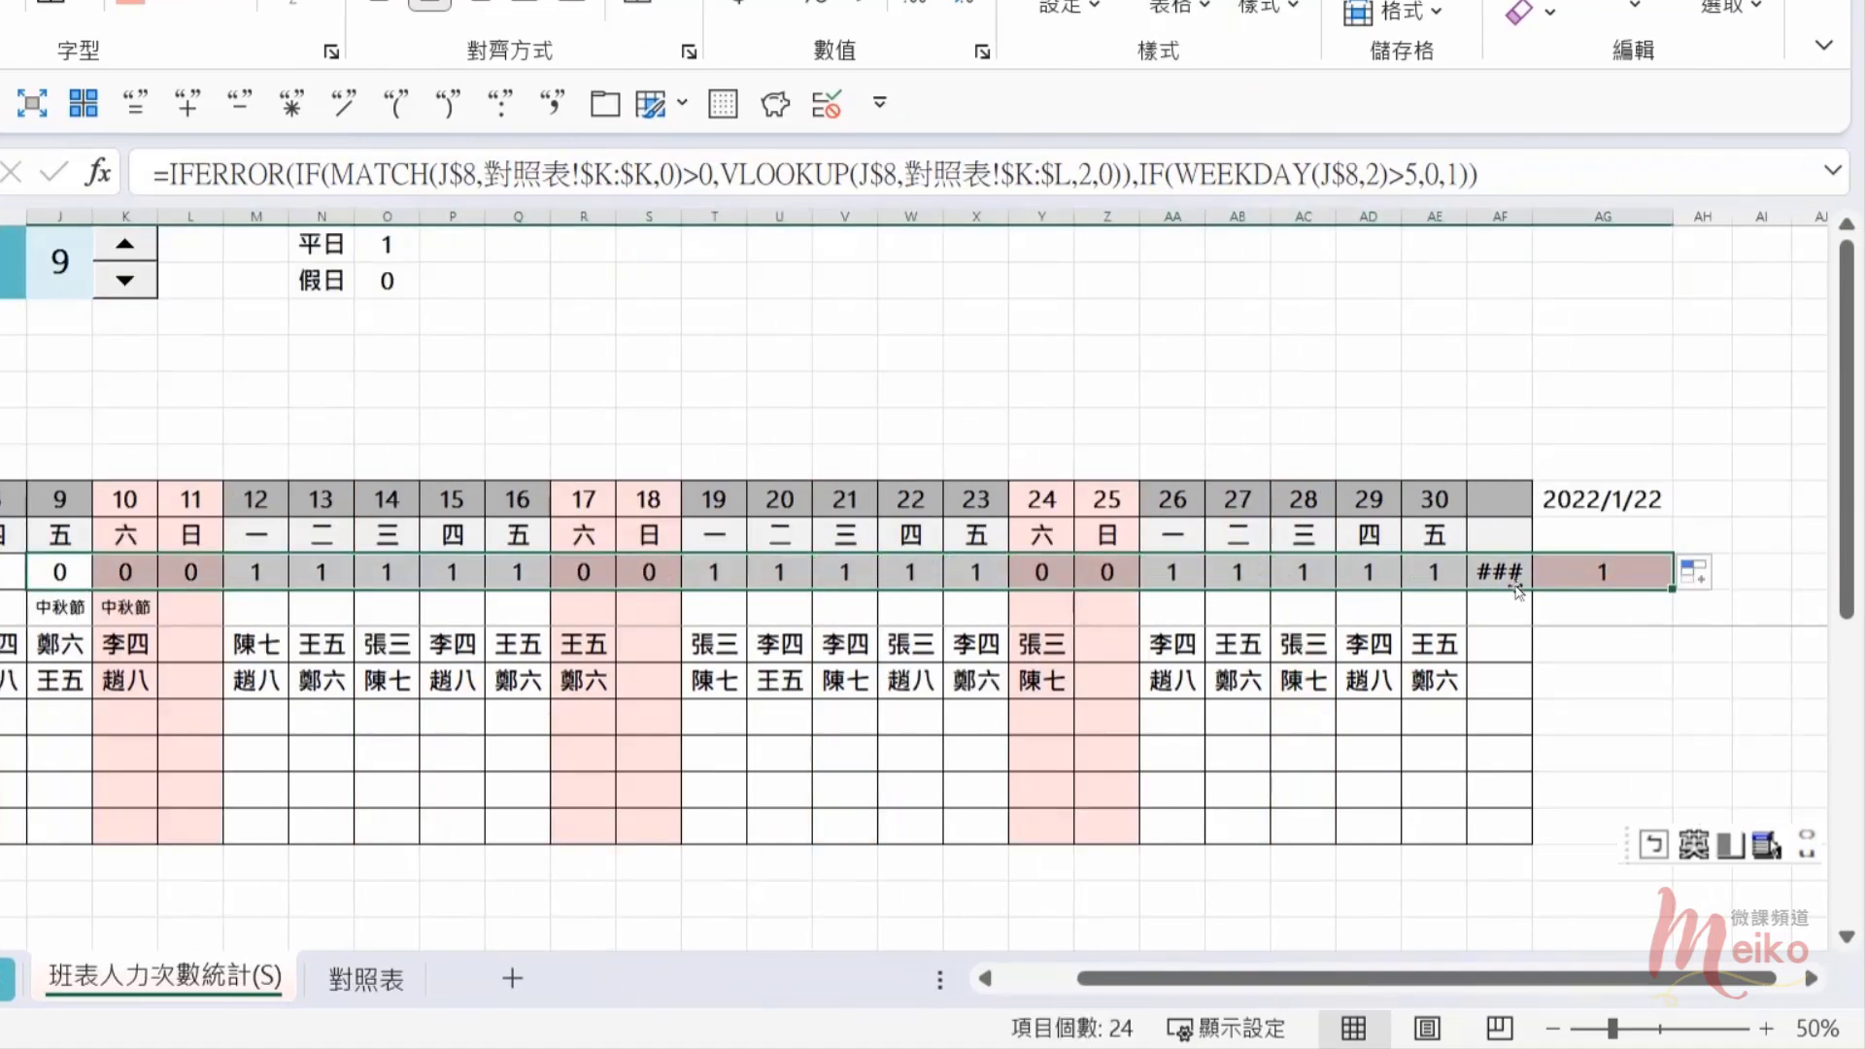
Step: Inspect AF10 with its date and weekday cells, widening column AF enough to read the full cell value
{"action": "left_click", "coordinate": [1510, 575]}
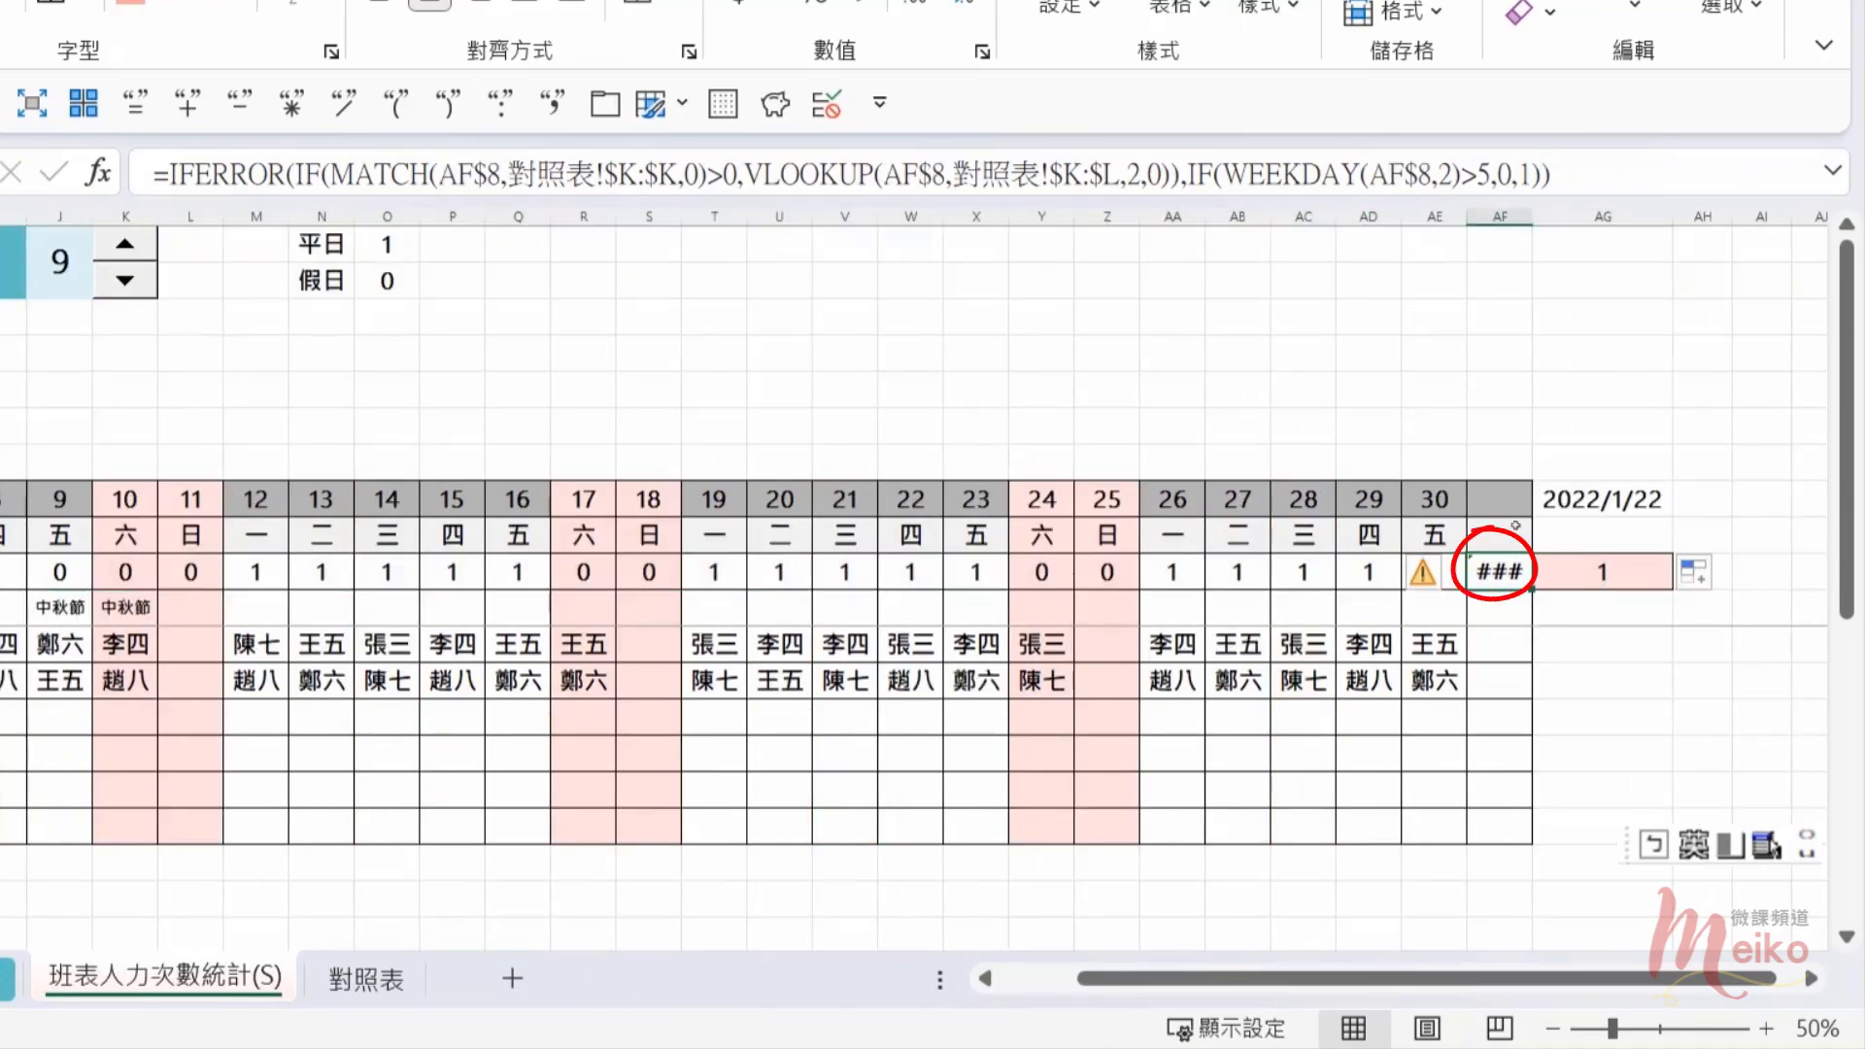
{"action": "left_click", "coordinate": [1500, 535]}
{"action": "left_click", "coordinate": [1500, 499]}
{"action": "left_click", "coordinate": [1503, 537]}
{"action": "left_click", "coordinate": [1515, 572]}
{"action": "left_click_drag", "start_coordinate": [1551, 216], "coordinate": [1569, 216]}
{"action": "double_click", "coordinate": [1570, 216]}
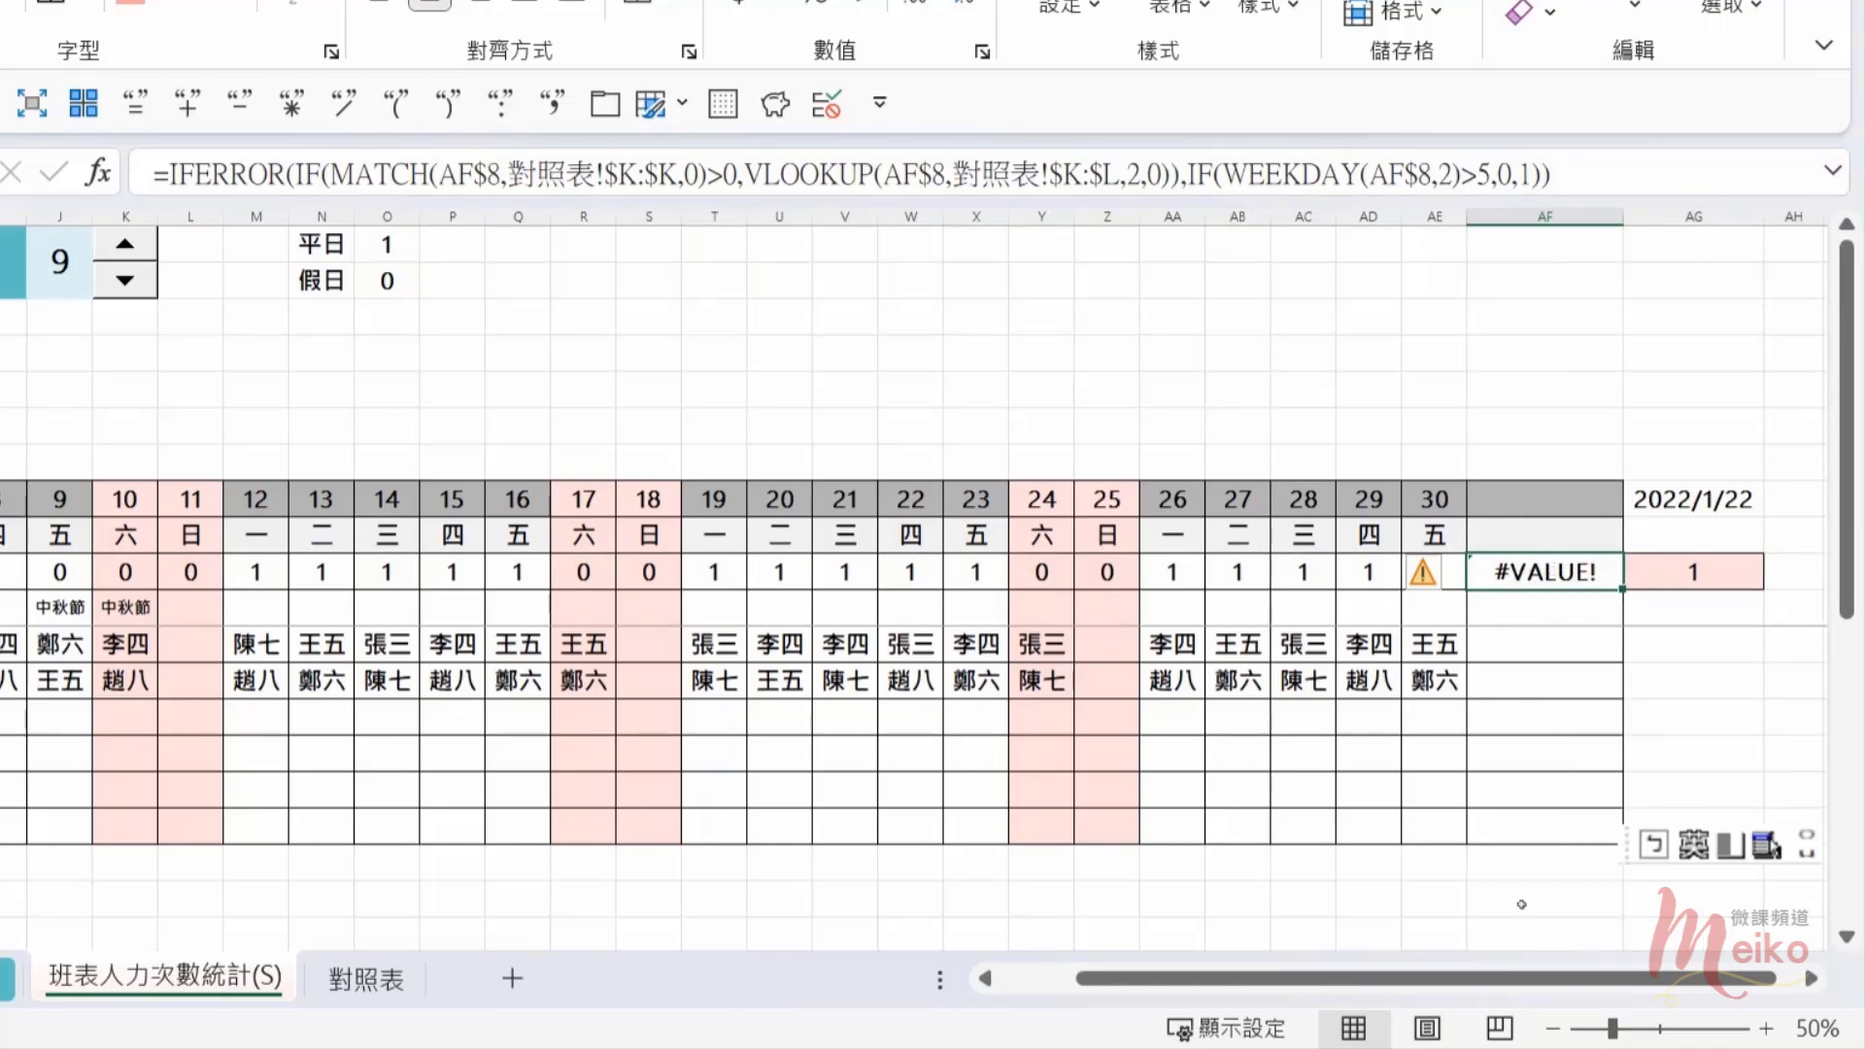
Step: Wrap the whole B10 formula in another IFERROR that returns an empty string "" on error
{"action": "left_click_drag", "start_coordinate": [1476, 981], "coordinate": [1389, 981]}
{"action": "left_click", "coordinate": [205, 573]}
{"action": "left_click", "coordinate": [636, 175]}
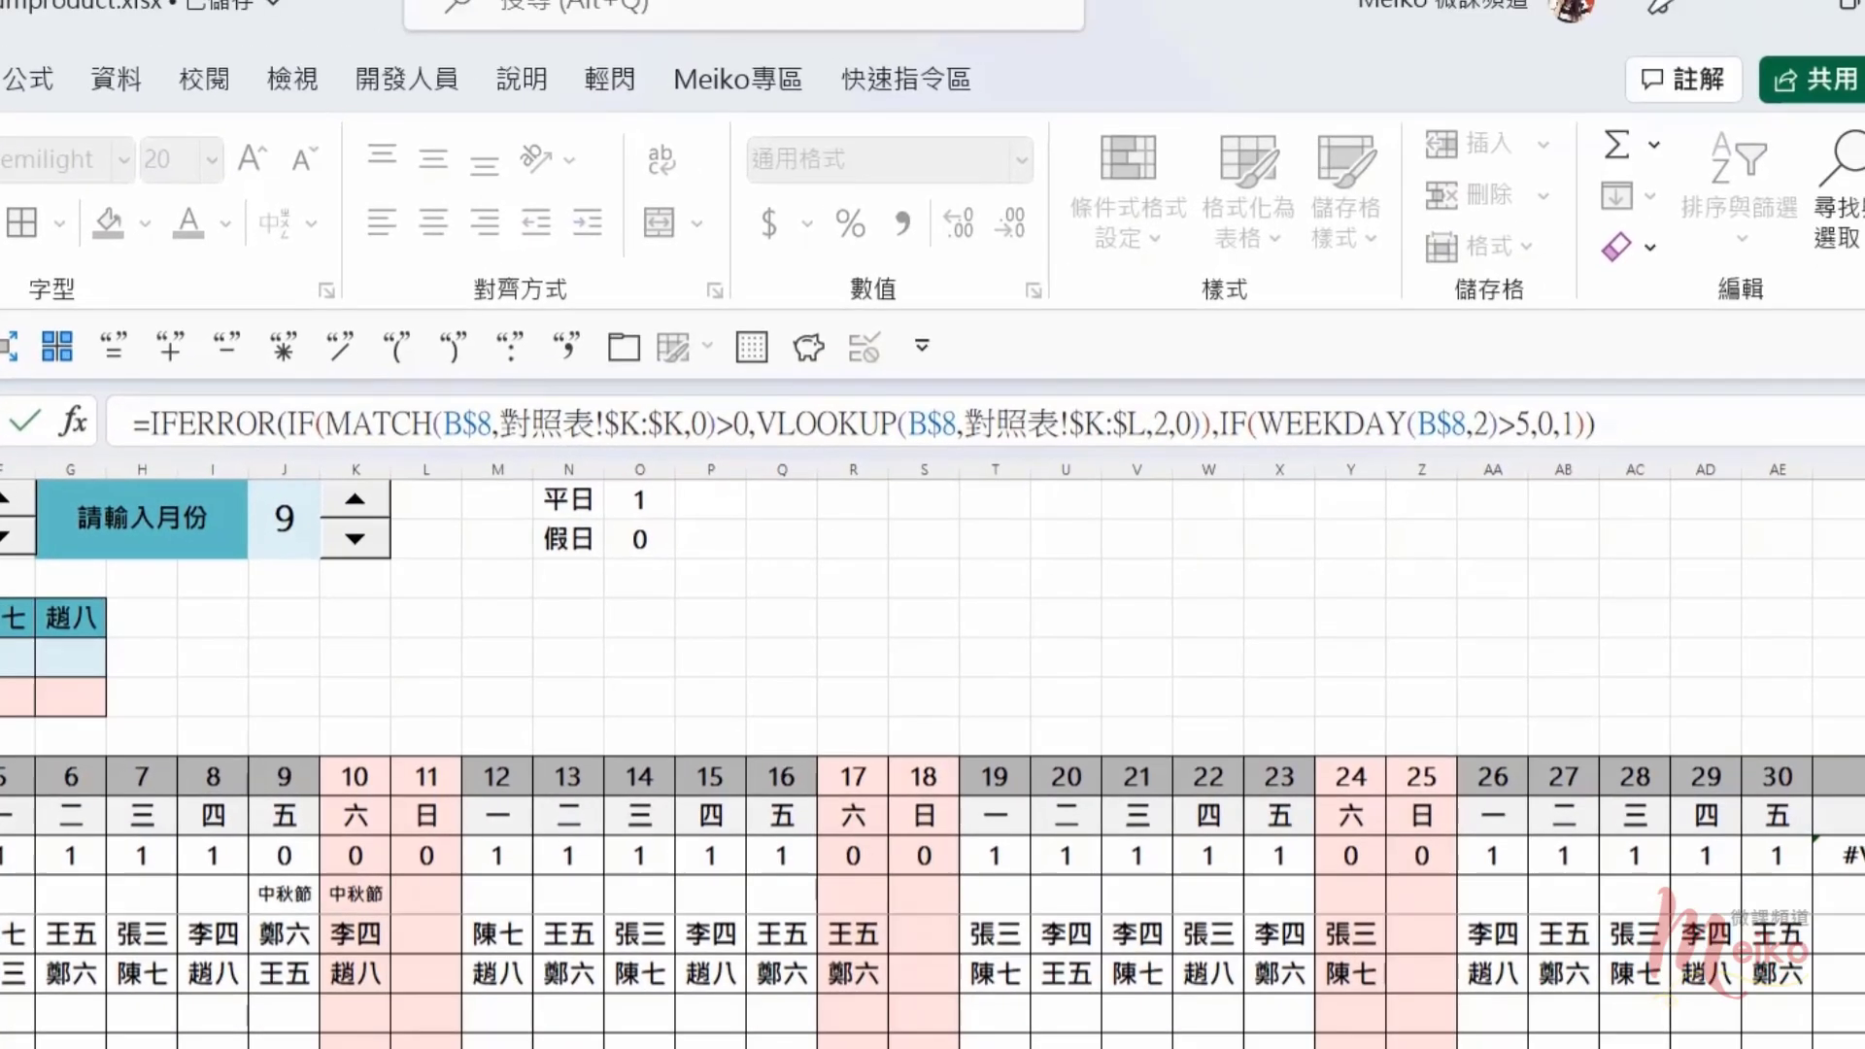
{"action": "type", "text": "iferror"}
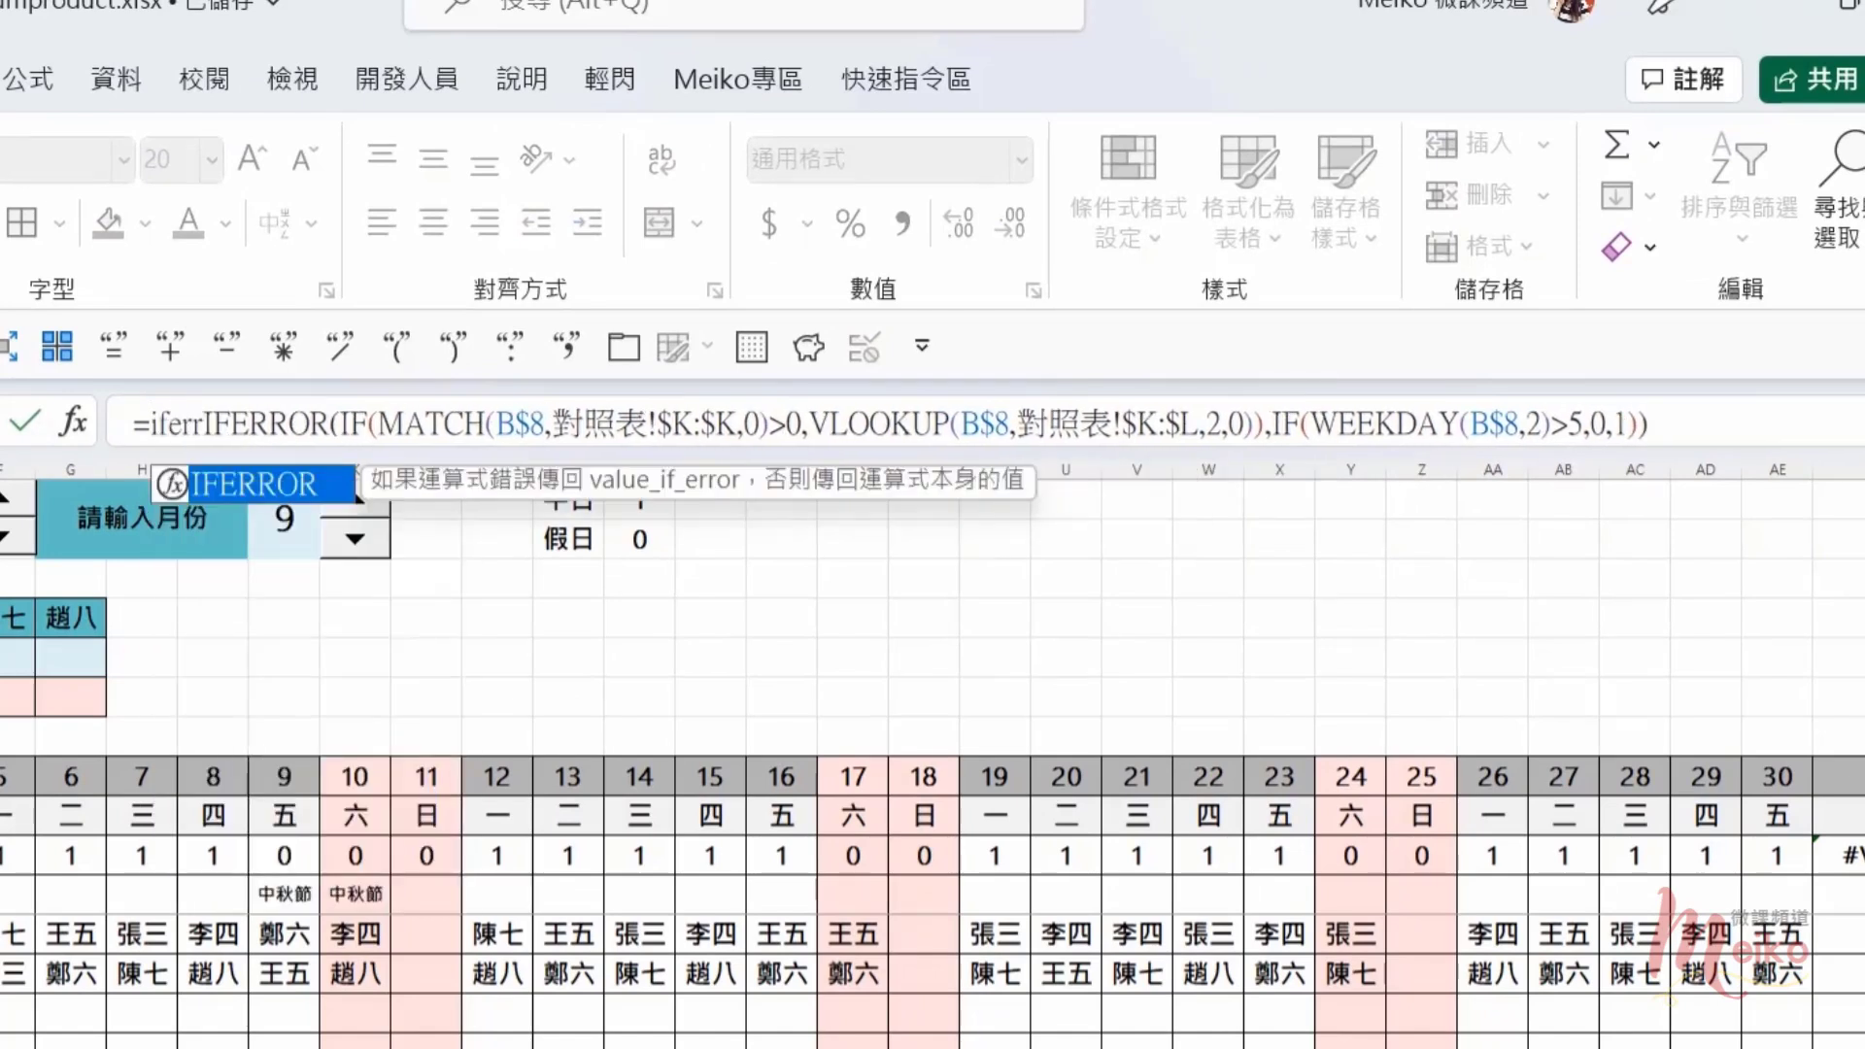
{"action": "type", "text": "("}
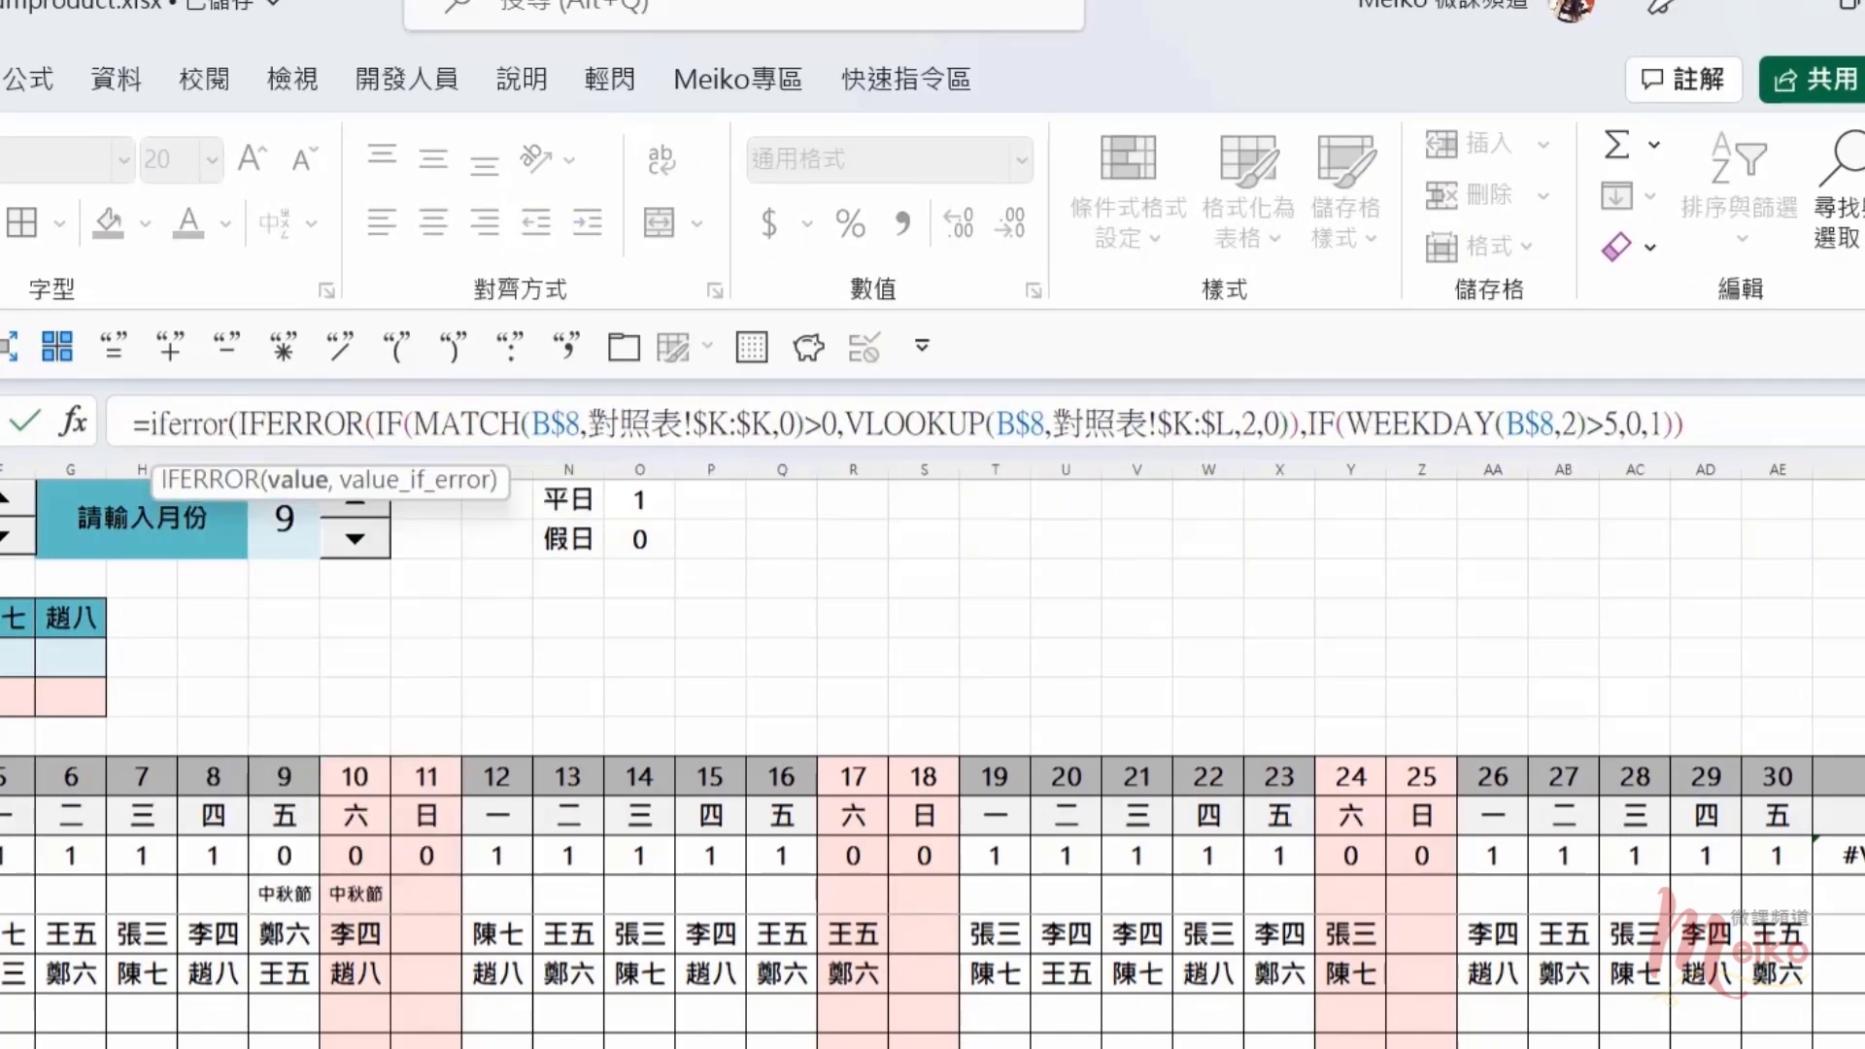
{"action": "left_click", "coordinate": [1725, 429]}
{"action": "type", "text": ","}
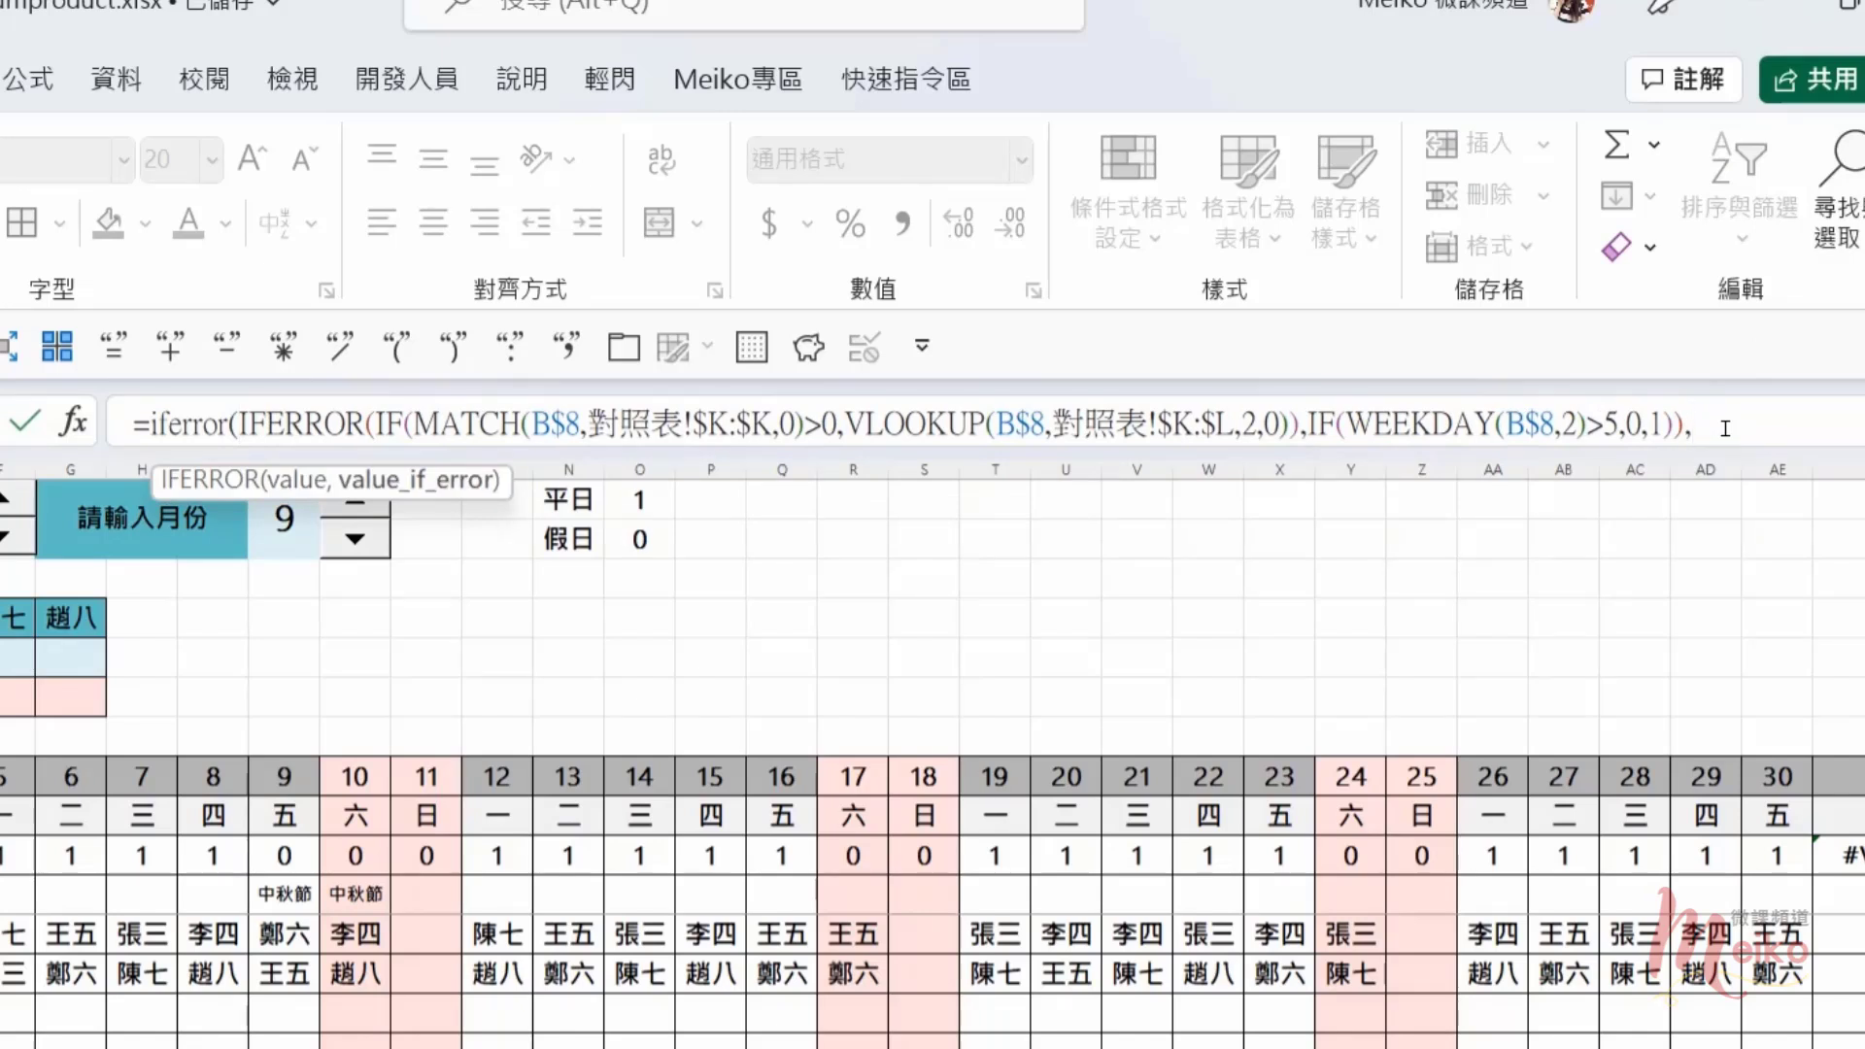
{"action": "type", "text": "\"\")"}
{"action": "key", "text": "Return"}
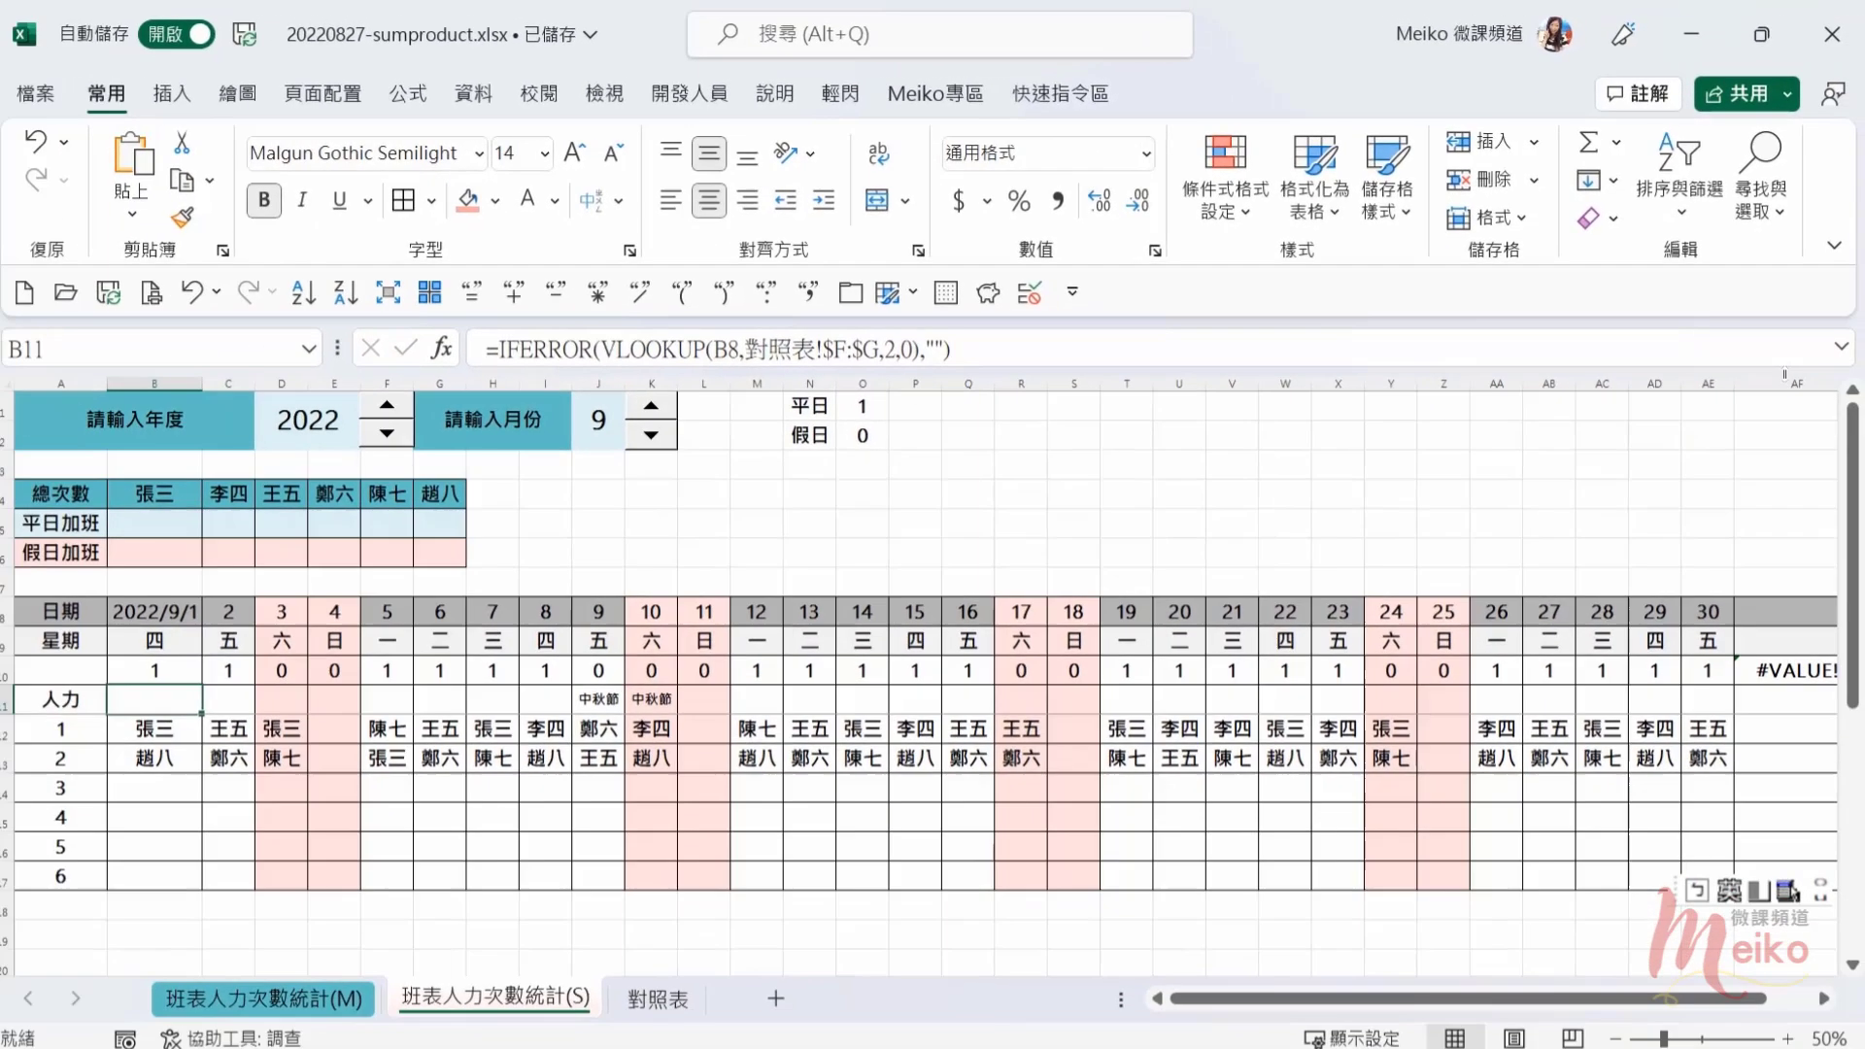
Step: Copy the double-IFERROR formula from B10 across row 10 to AF10
{"action": "key", "text": "Up"}
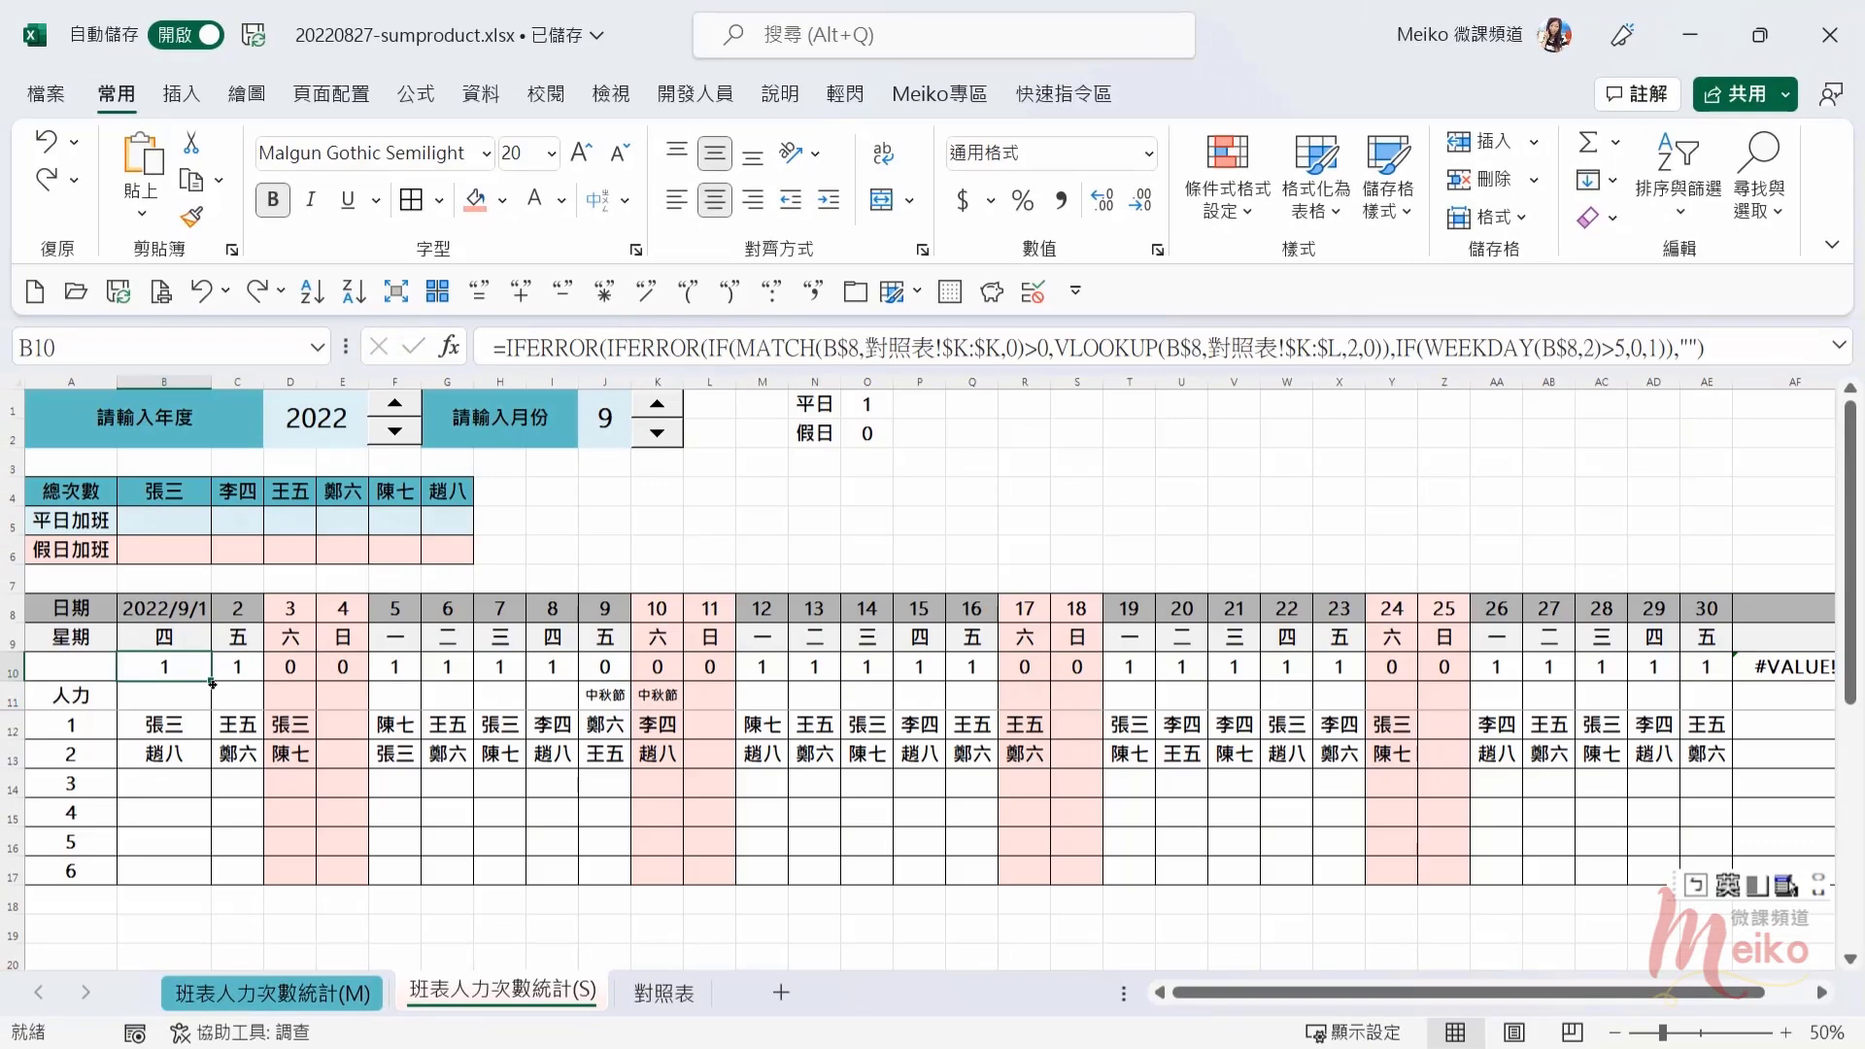
{"action": "left_click_drag", "start_coordinate": [211, 684], "coordinate": [1824, 688]}
{"action": "left_click", "coordinate": [1822, 992]}
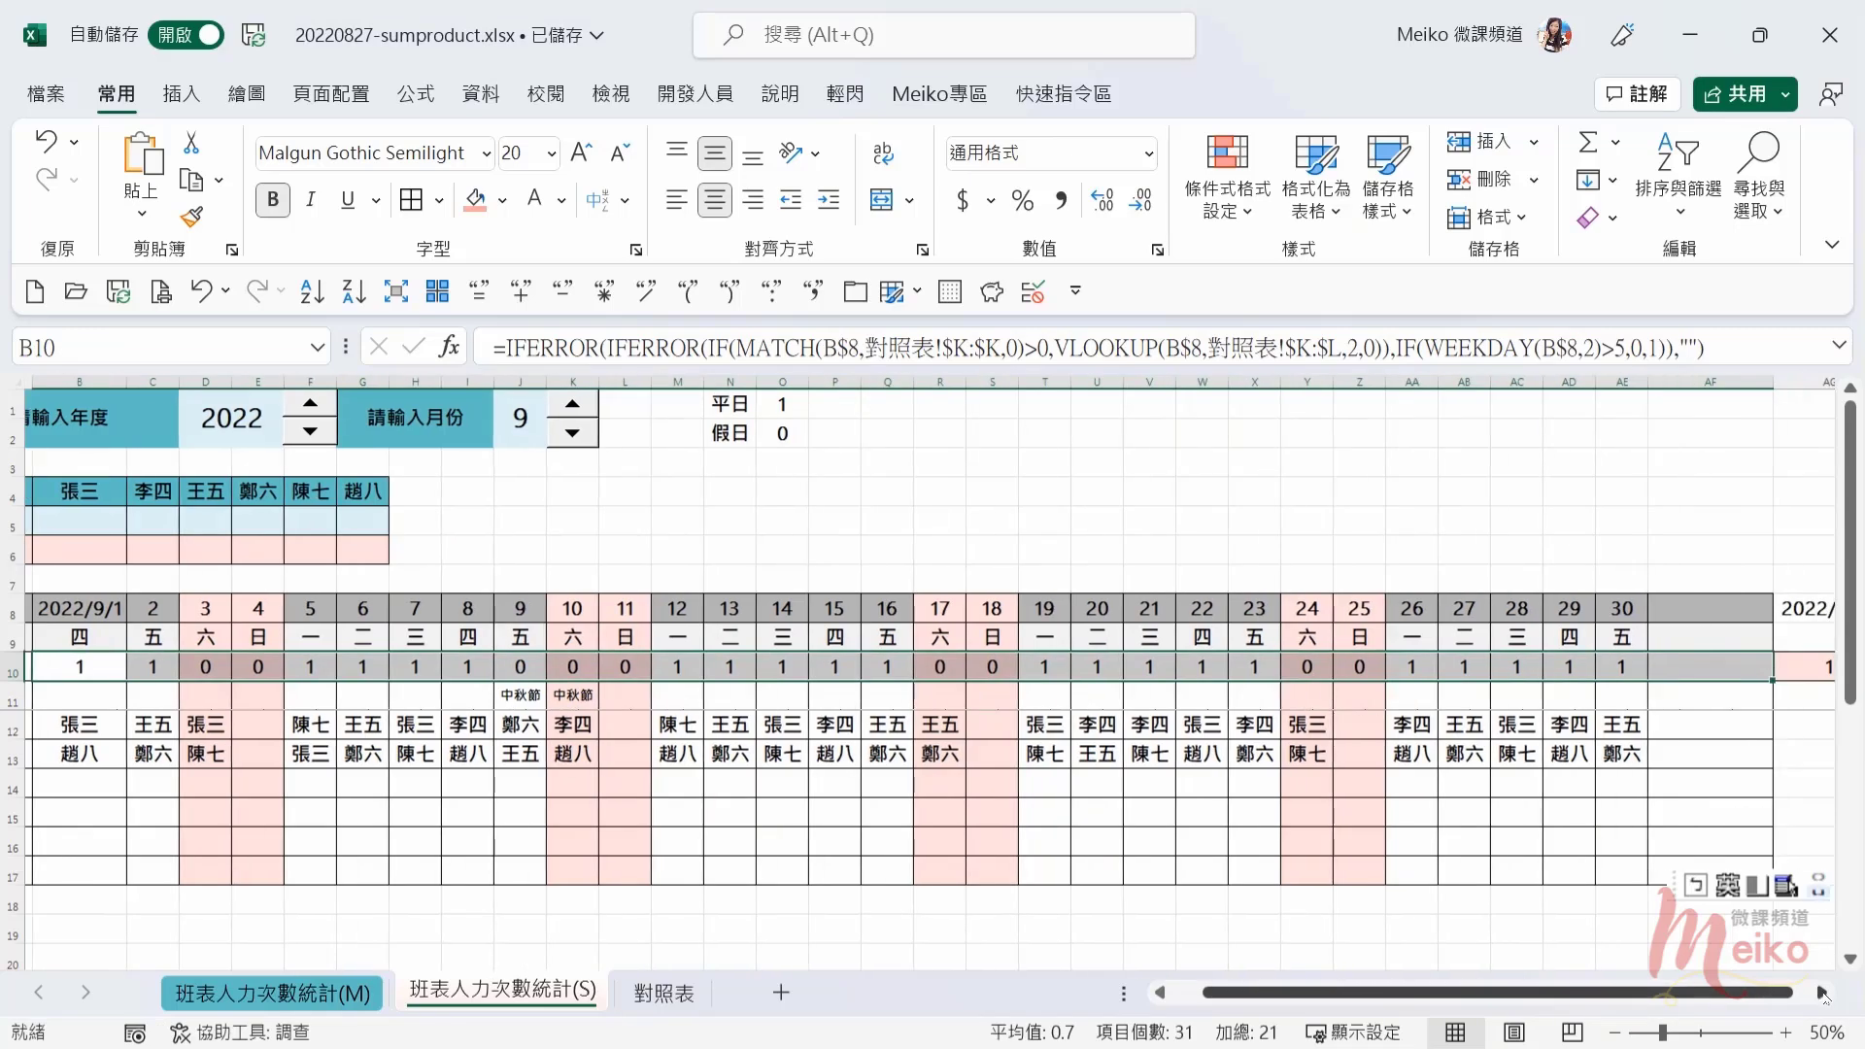
{"action": "left_click", "coordinate": [1677, 753]}
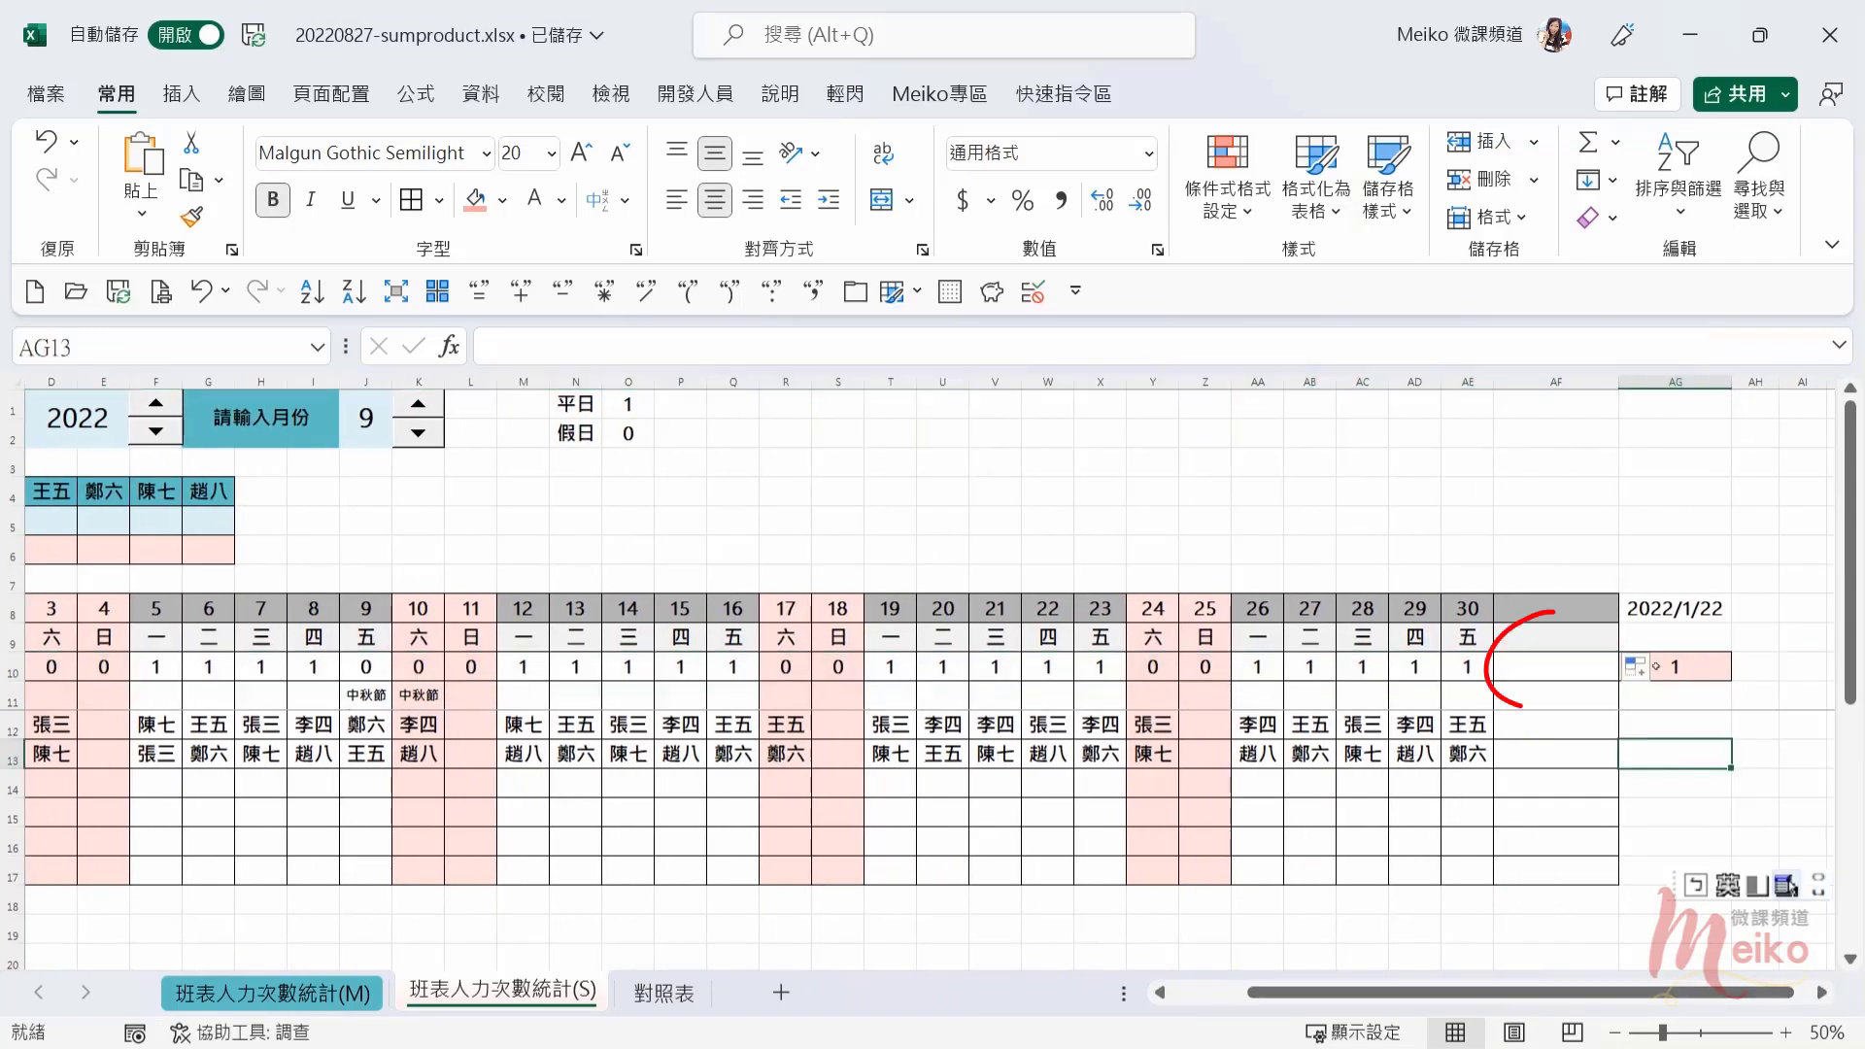
Step: Delete column AG, which holds the 2022/1/22 test date
{"action": "left_click", "coordinate": [1684, 382]}
{"action": "right_click", "coordinate": [1684, 382]}
{"action": "left_click", "coordinate": [1415, 708]}
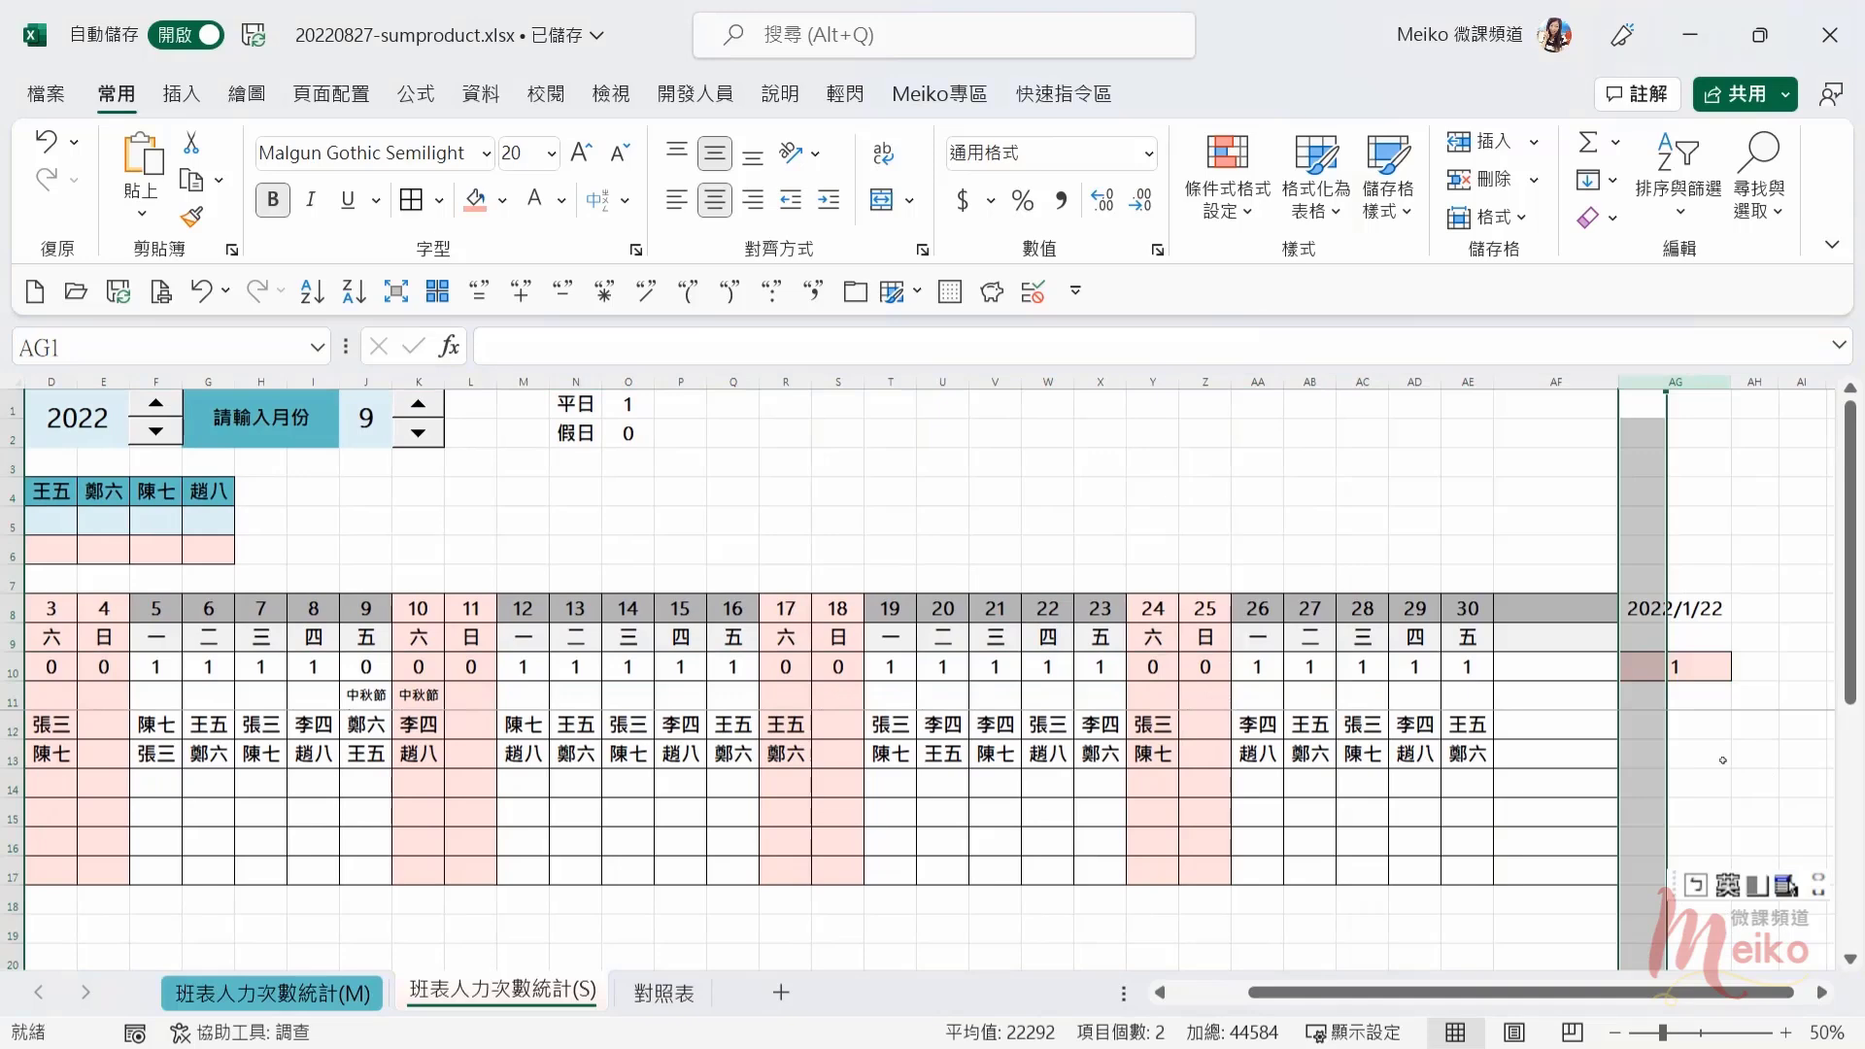
{"action": "left_click", "coordinate": [1736, 754]}
Step: Narrow column AF and give columns B through AF one uniform width
{"action": "left_click_drag", "start_coordinate": [1608, 992], "coordinate": [1572, 992]}
{"action": "left_click_drag", "start_coordinate": [1738, 386], "coordinate": [1674, 387]}
{"action": "left_click", "coordinate": [1646, 381]}
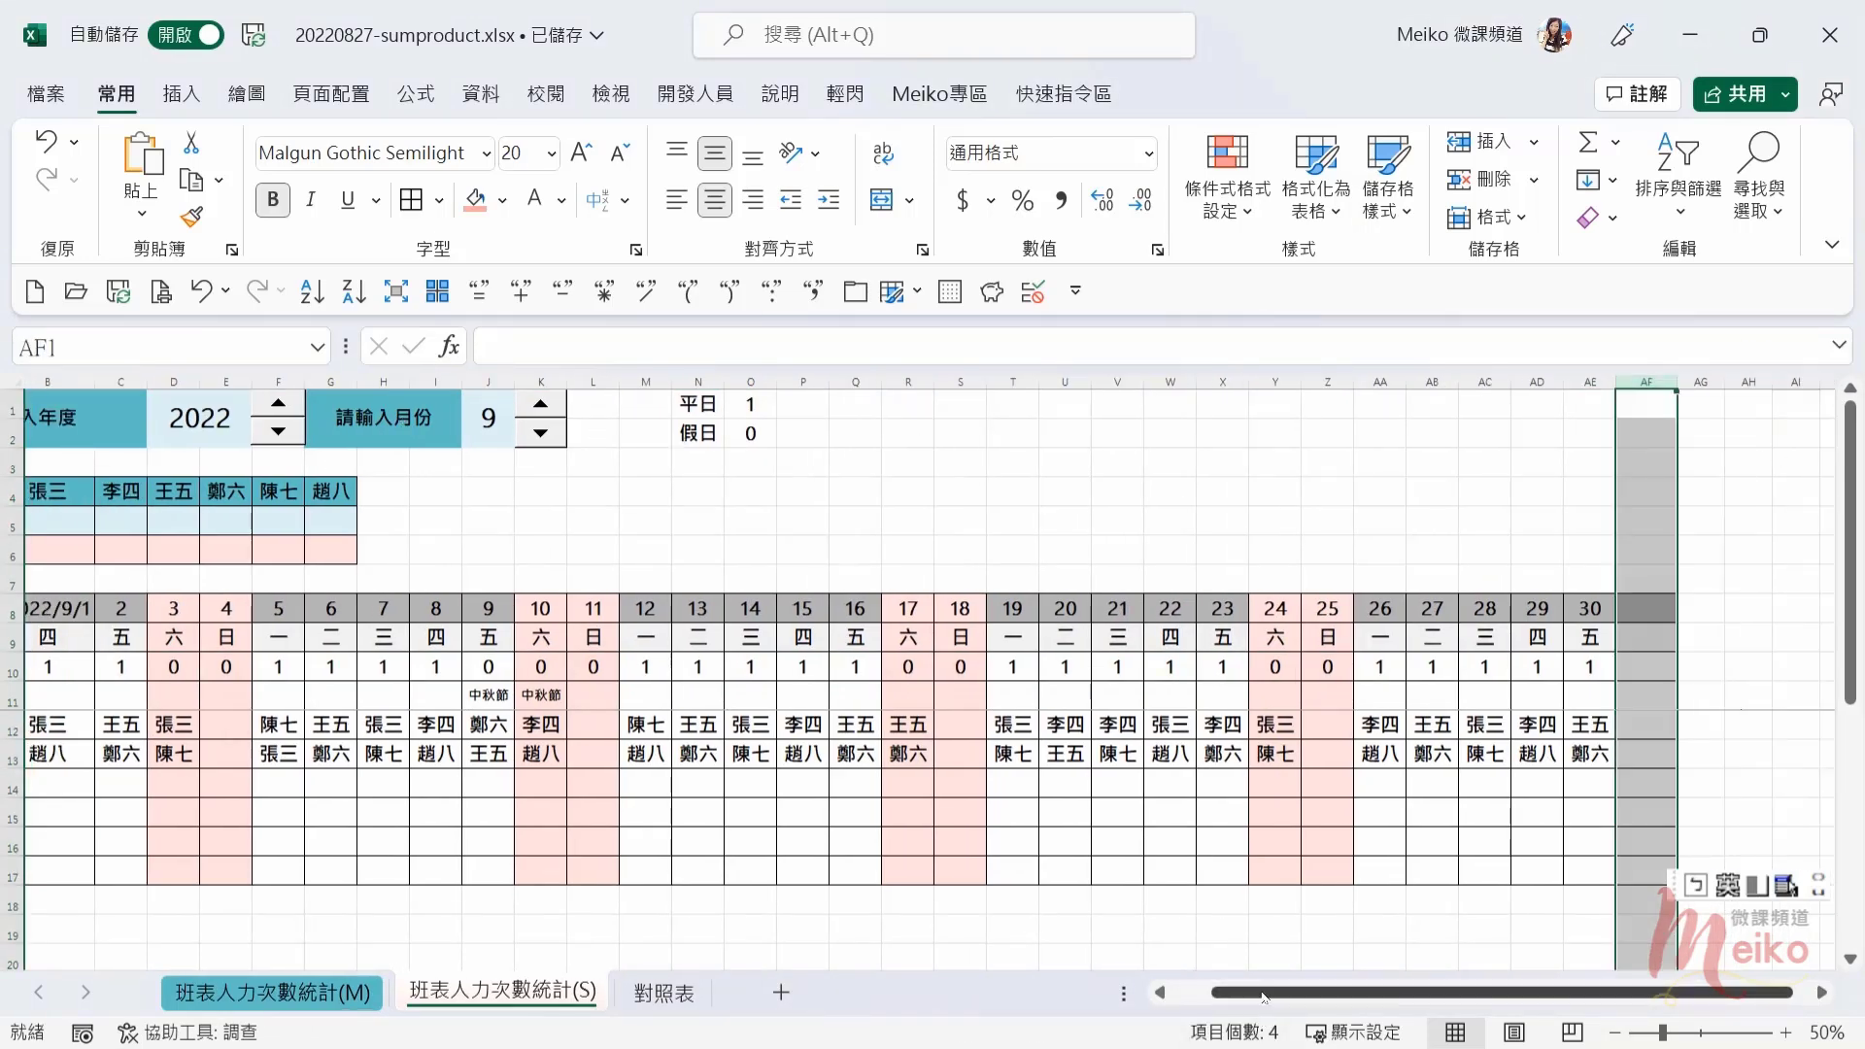
{"action": "left_click_drag", "start_coordinate": [1262, 992], "coordinate": [1098, 967]}
{"action": "left_click", "coordinate": [163, 382], "text": "shift"}
{"action": "left_click_drag", "start_coordinate": [211, 382], "coordinate": [182, 382]}
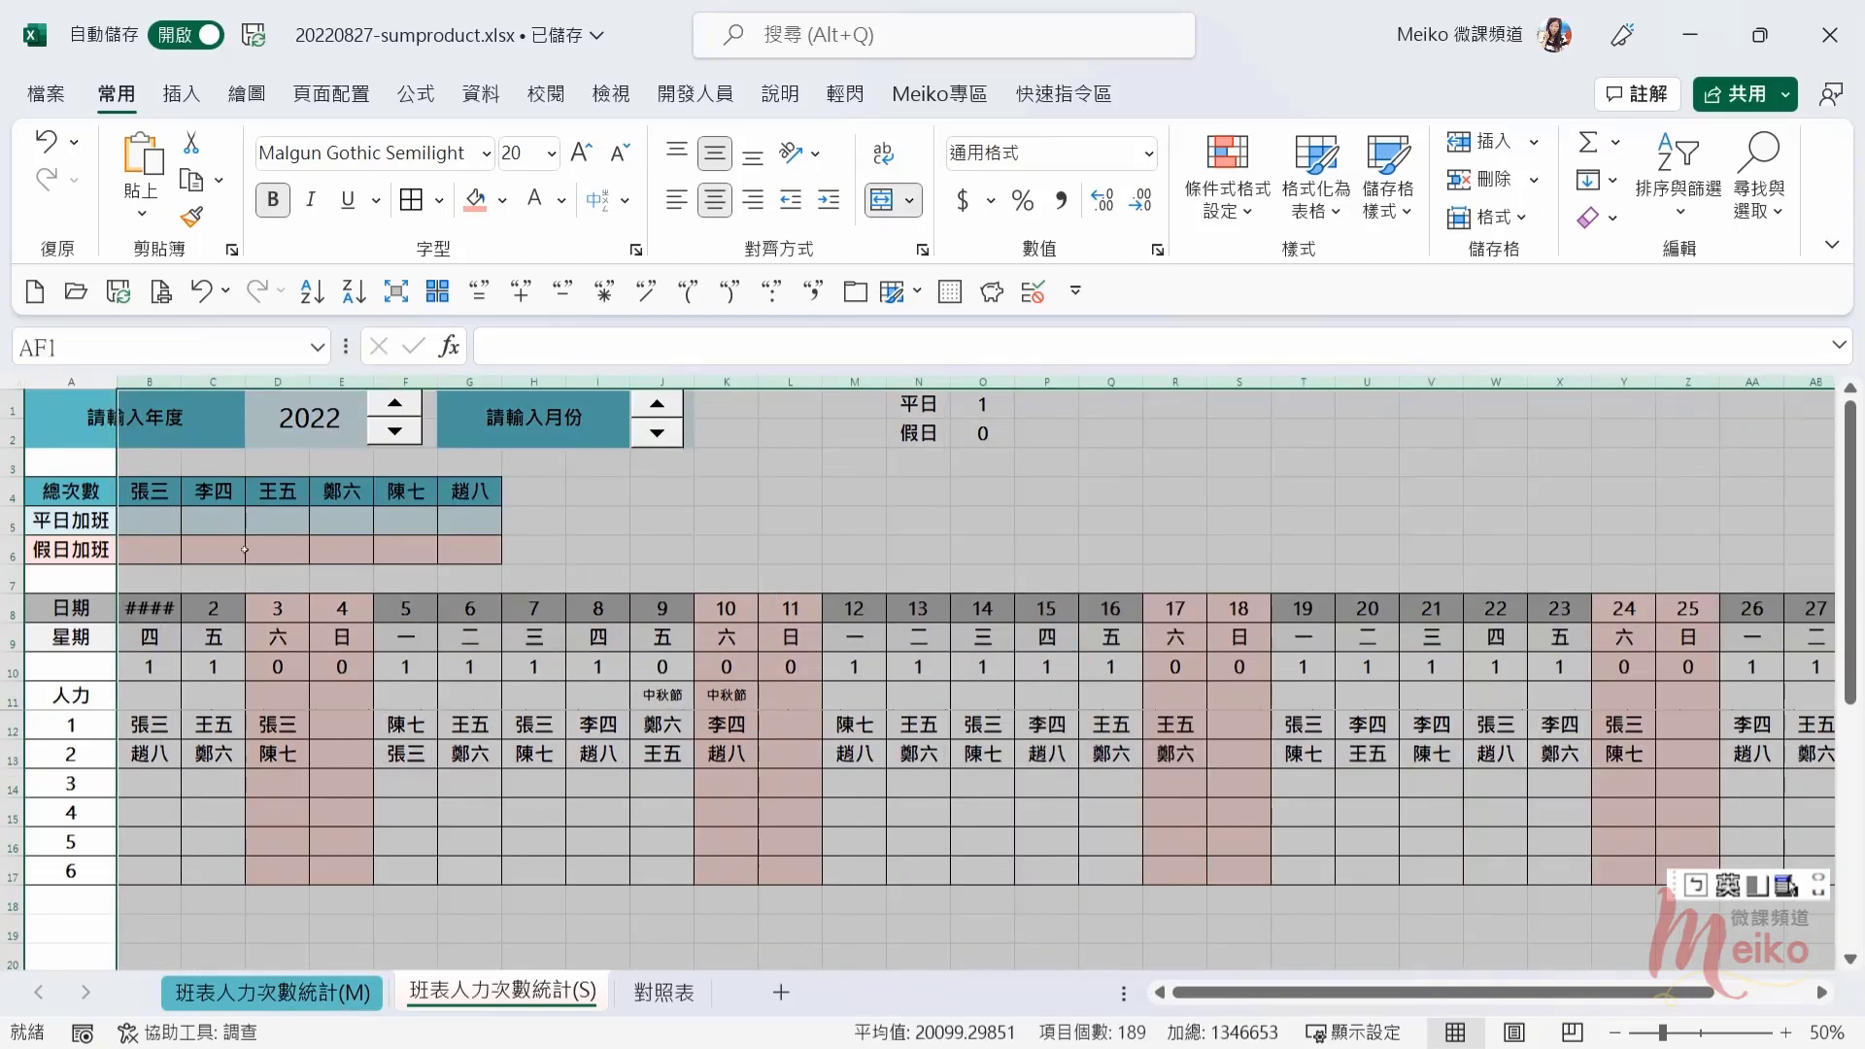
Step: Copy the day-only date format from C8 to B8, and select B10
{"action": "left_click", "coordinate": [233, 608]}
{"action": "left_click", "coordinate": [191, 216]}
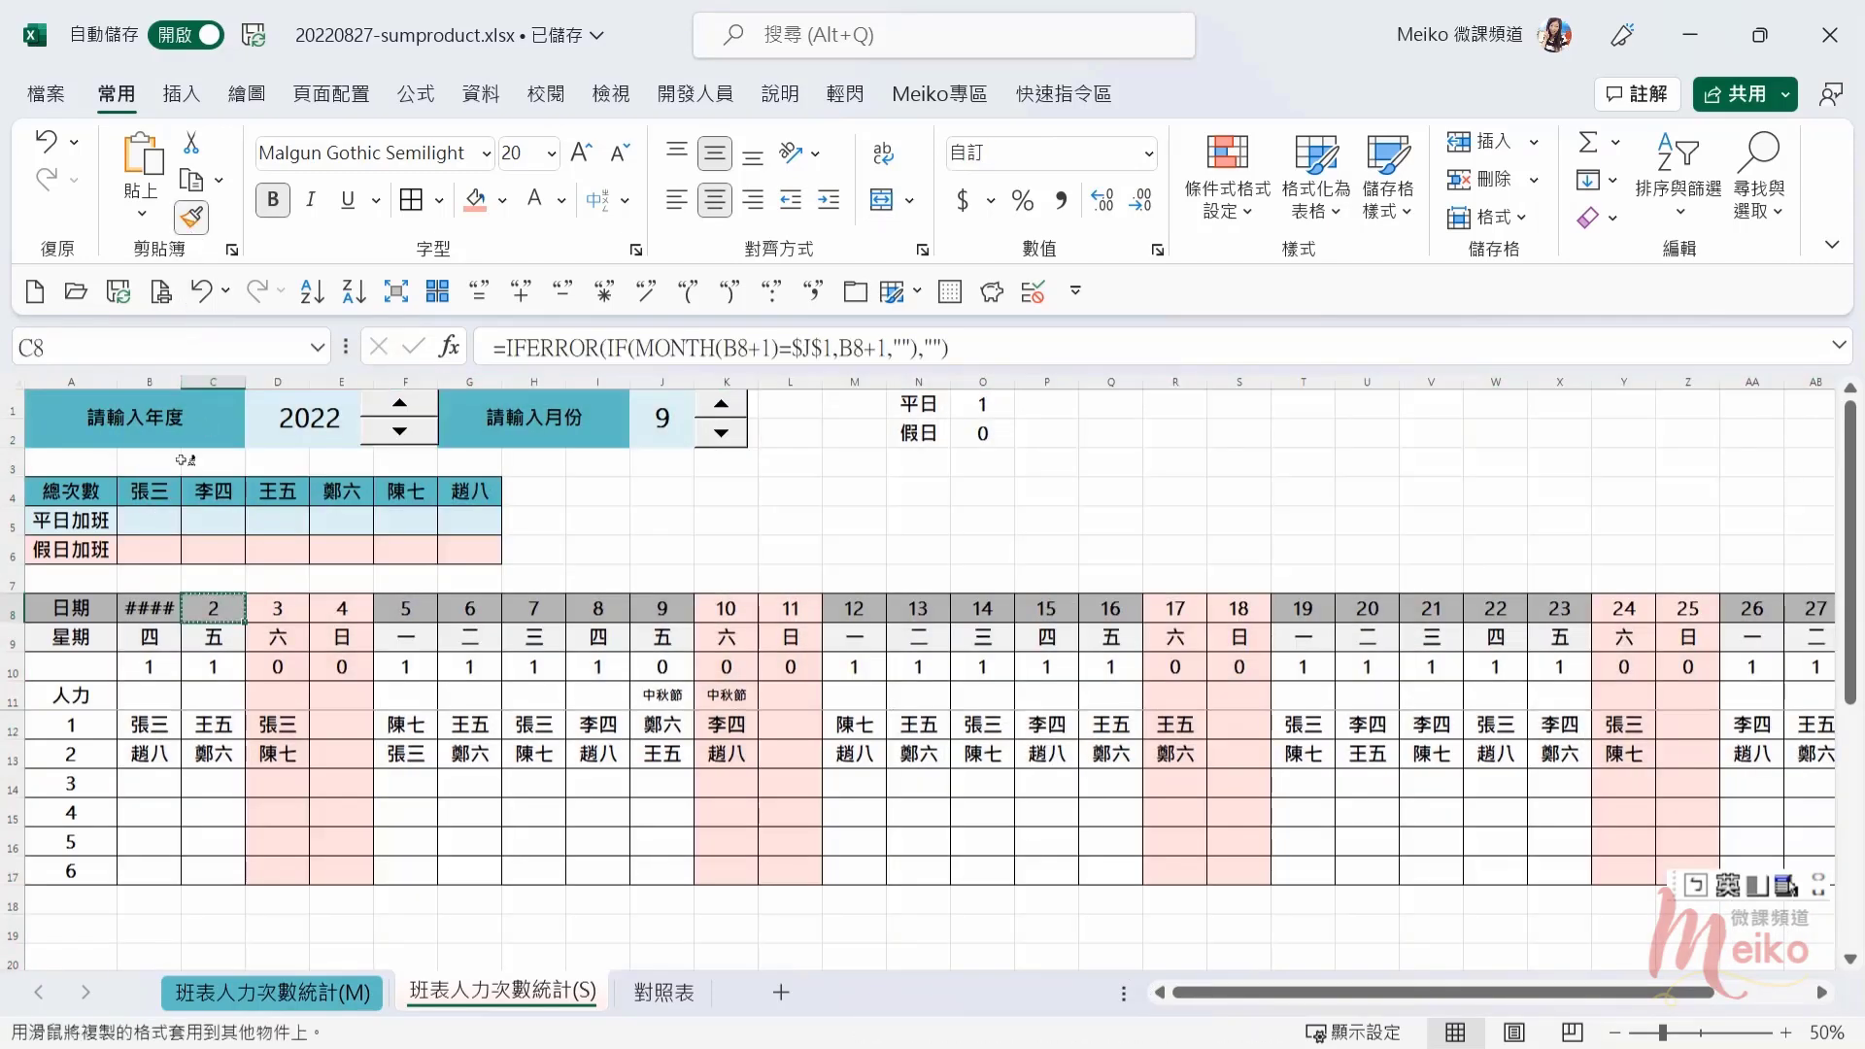
{"action": "left_click", "coordinate": [149, 608]}
{"action": "key", "text": "Down"}
{"action": "key", "text": "Down"}
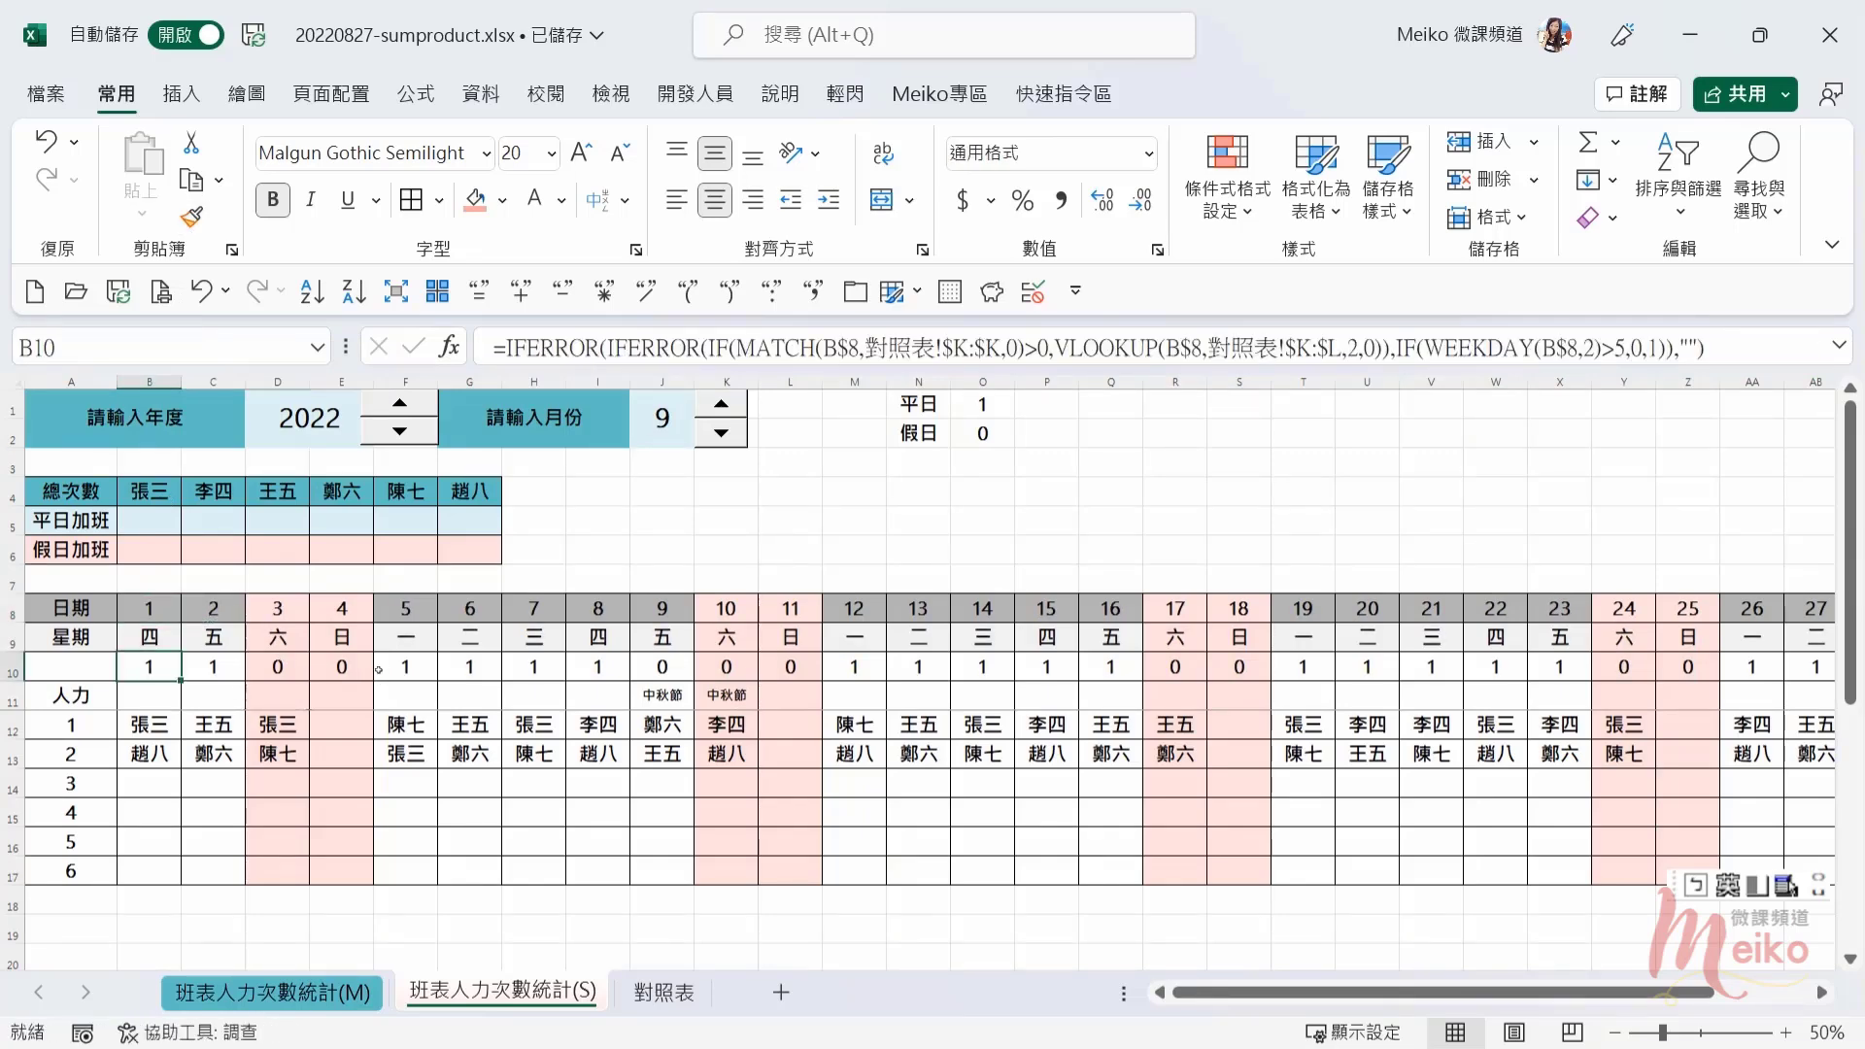
Step: Set the roster month to 2
{"action": "left_click", "coordinate": [721, 433]}
{"action": "left_click", "coordinate": [720, 433]}
{"action": "left_click", "coordinate": [722, 434]}
{"action": "left_click", "coordinate": [721, 434]}
{"action": "left_click", "coordinate": [722, 434]}
{"action": "left_click", "coordinate": [722, 434]}
{"action": "left_click", "coordinate": [722, 434]}
Step: Check the row 10 day-type values beneath the 春節 holiday dates and the adjoining weekend dates
{"action": "left_click_drag", "start_coordinate": [146, 696], "coordinate": [342, 695]}
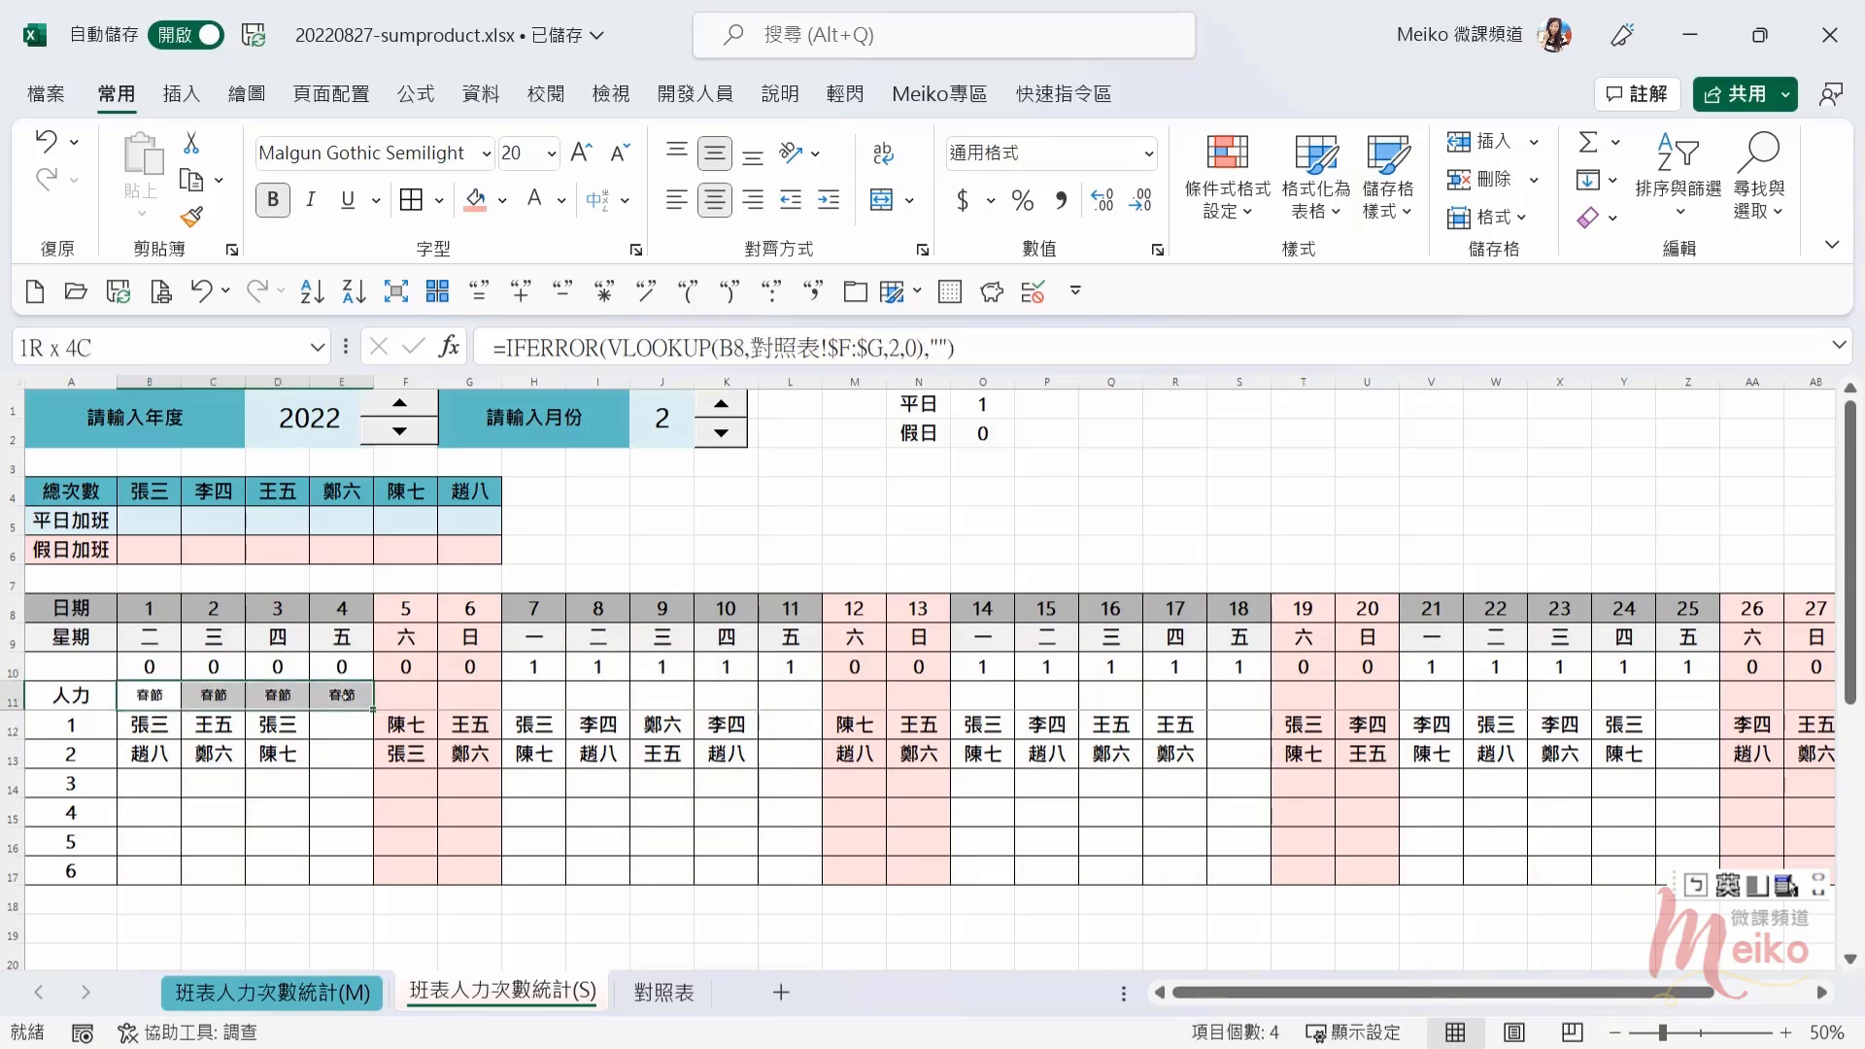
{"action": "left_click", "coordinate": [135, 666]}
{"action": "key", "text": "Right"}
{"action": "key", "text": "Right"}
{"action": "key", "text": "Right"}
{"action": "key", "text": "Right"}
{"action": "key", "text": "Right"}
{"action": "key", "text": "Left"}
{"action": "key", "text": "Left"}
{"action": "key", "text": "Left"}
{"action": "key", "text": "Left"}
{"action": "key", "text": "Left"}
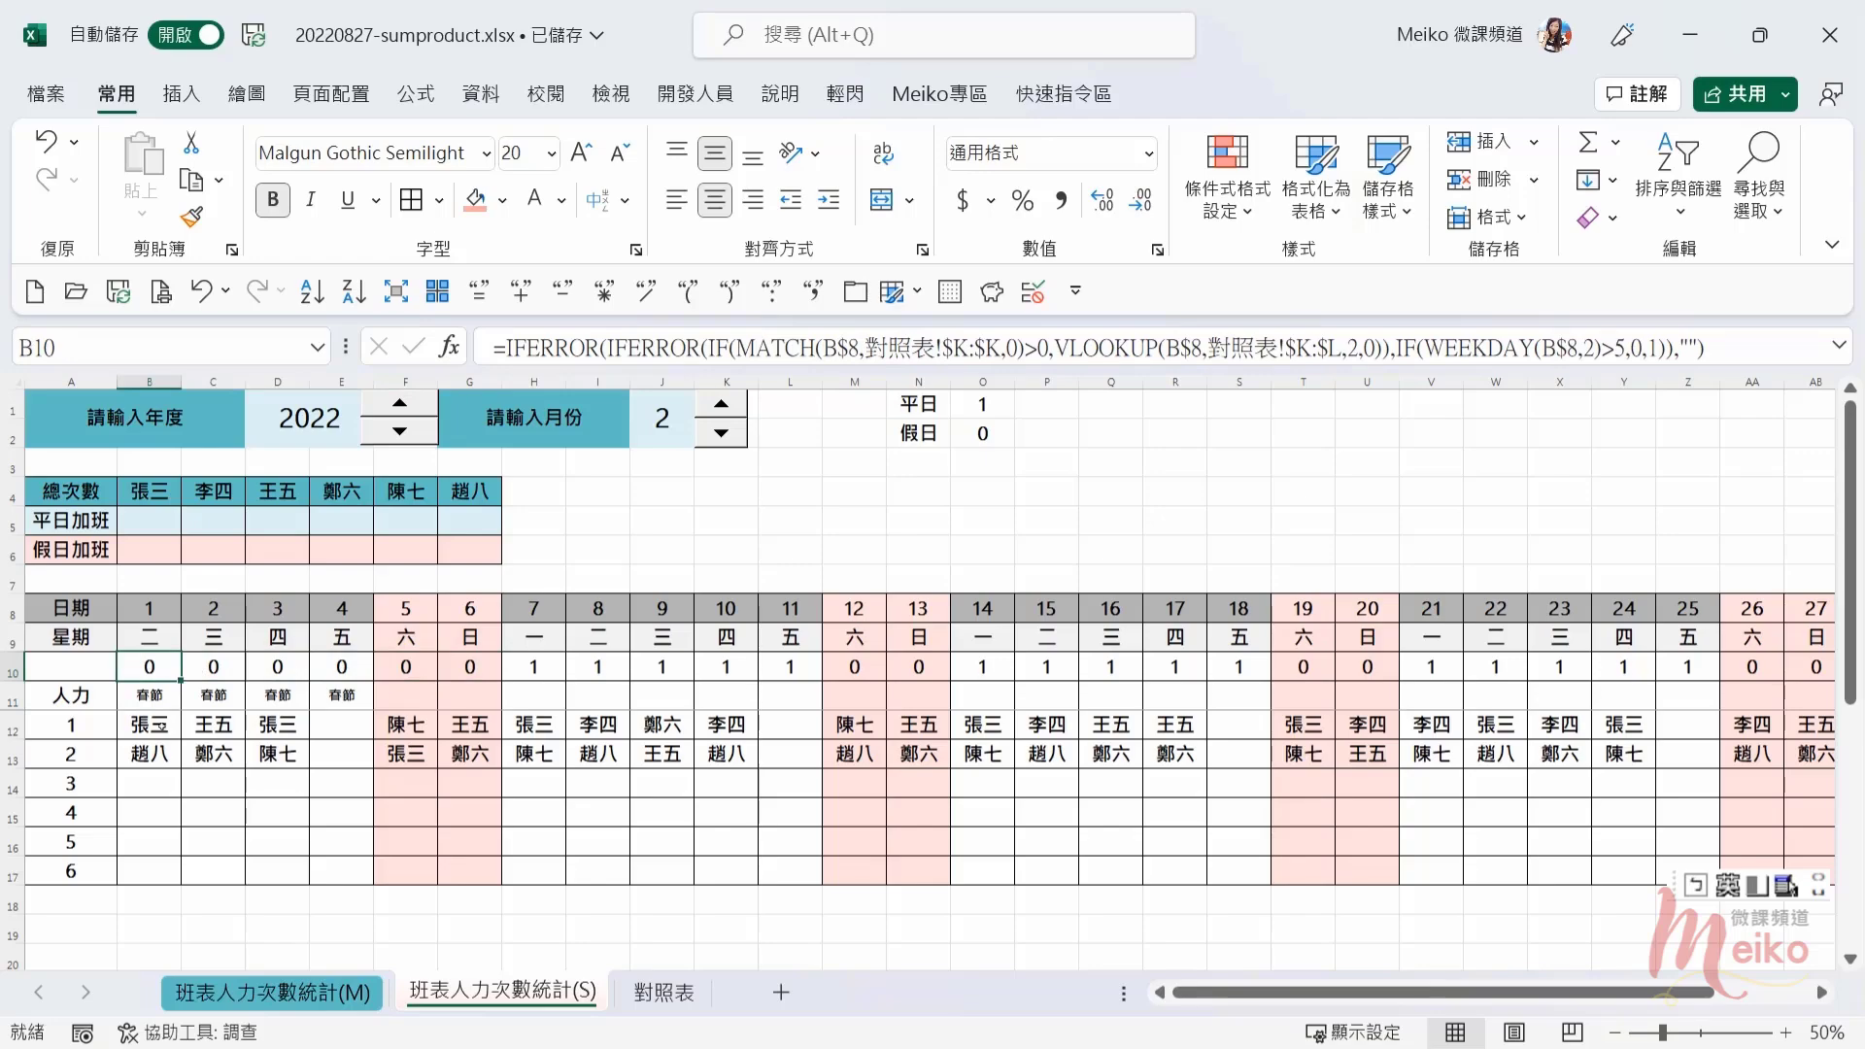
{"action": "left_click", "coordinate": [161, 725]}
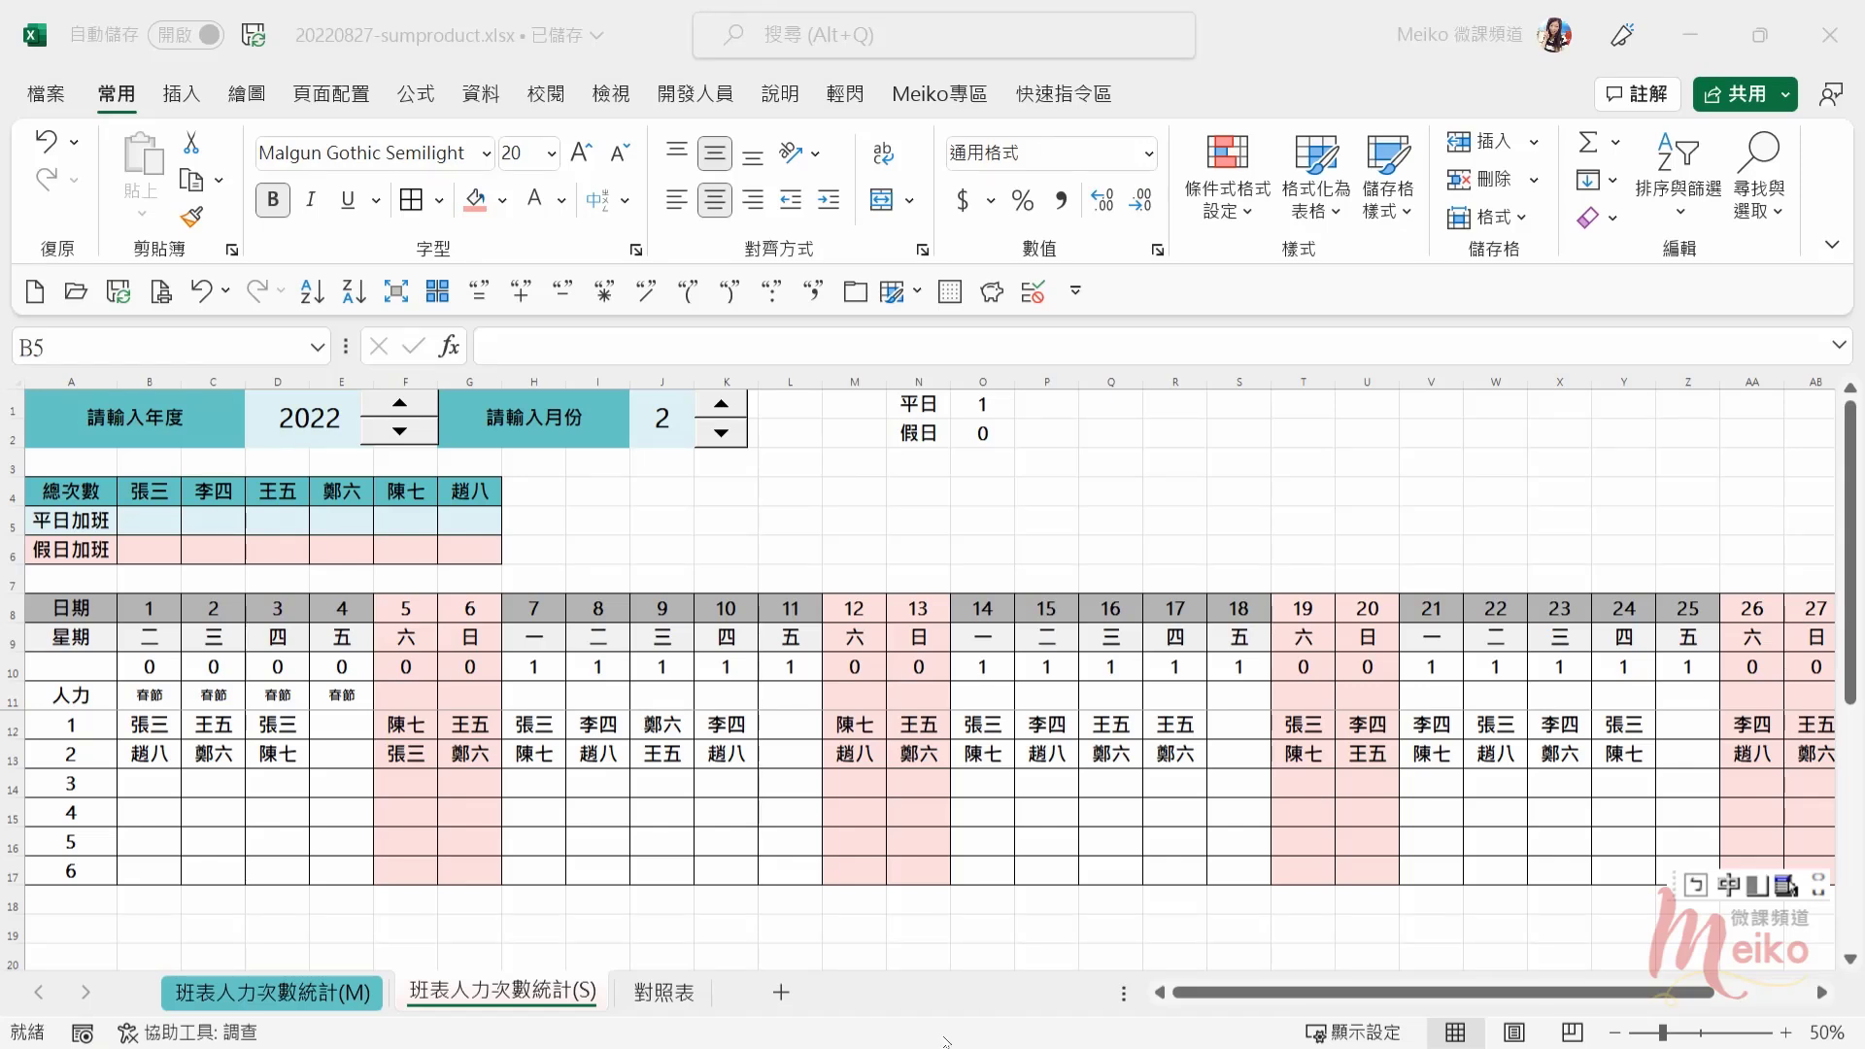
Step: Start a COUNTIFS formula in J4 and open its function arguments
{"action": "left_click", "coordinate": [669, 495]}
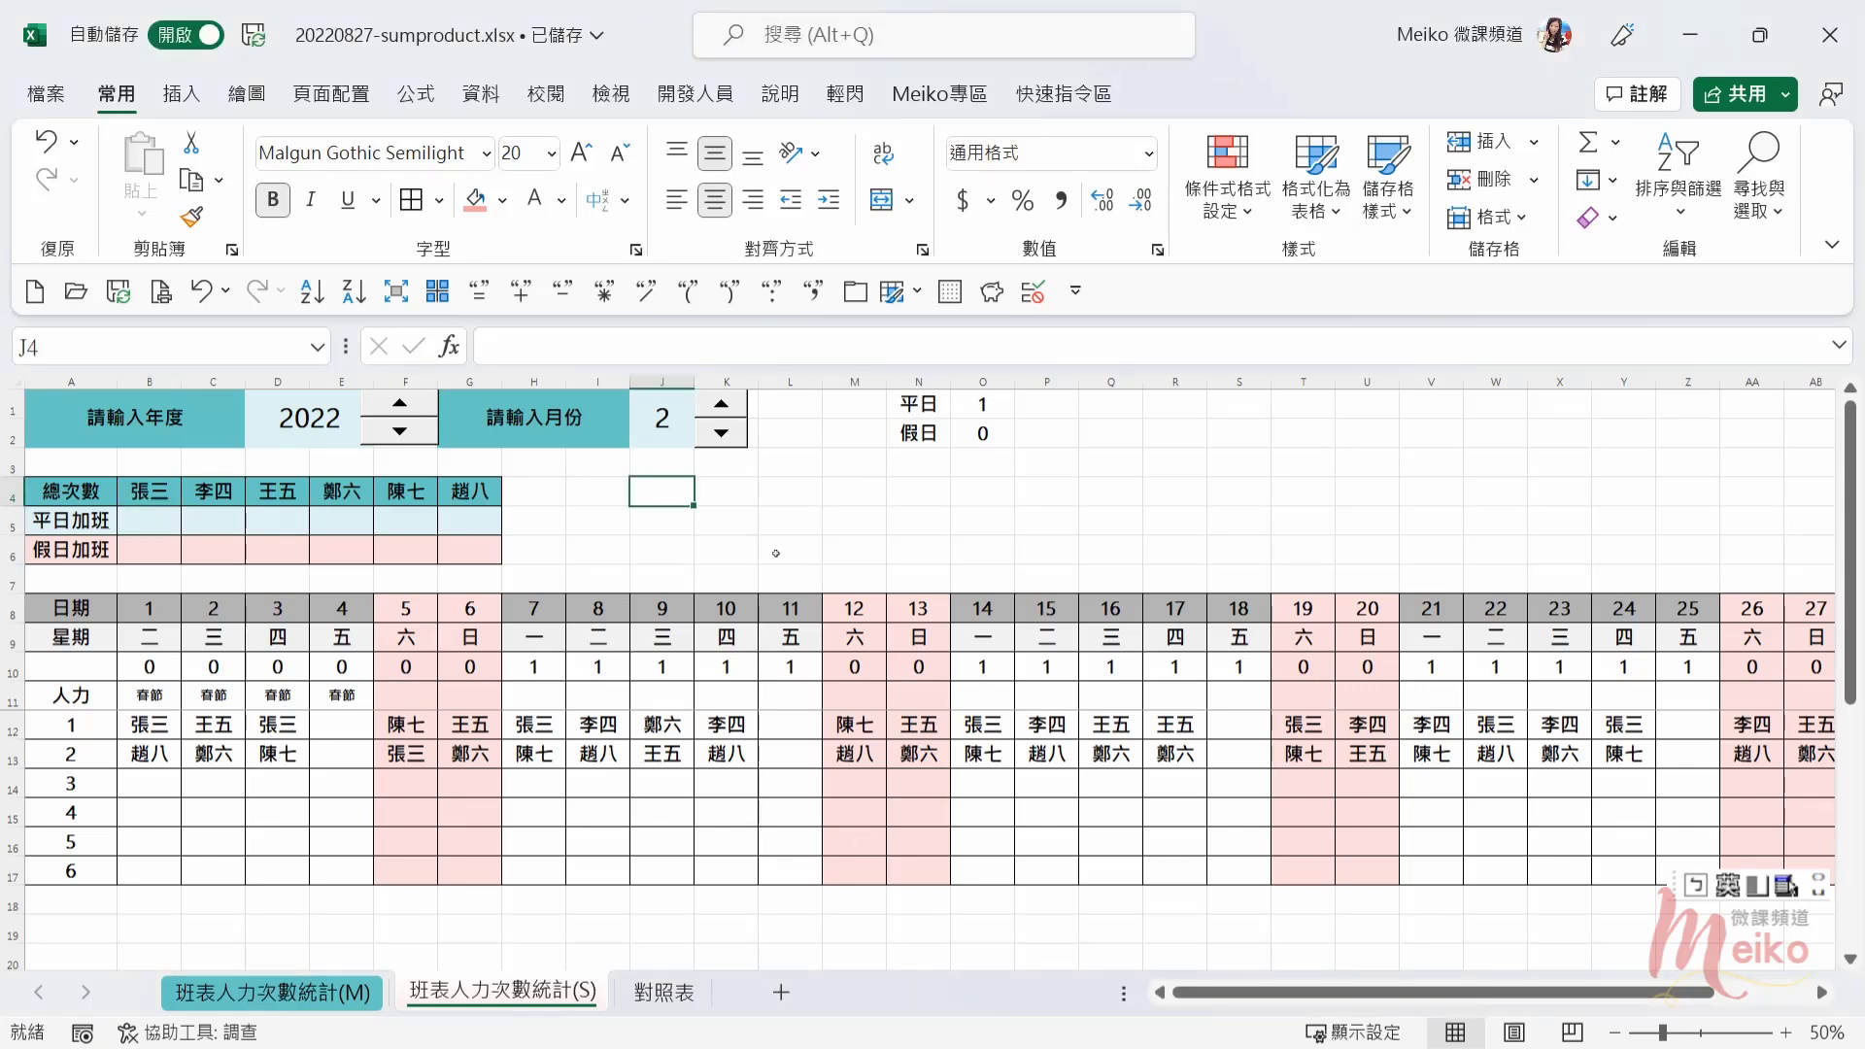
{"action": "type", "text": "=countif"}
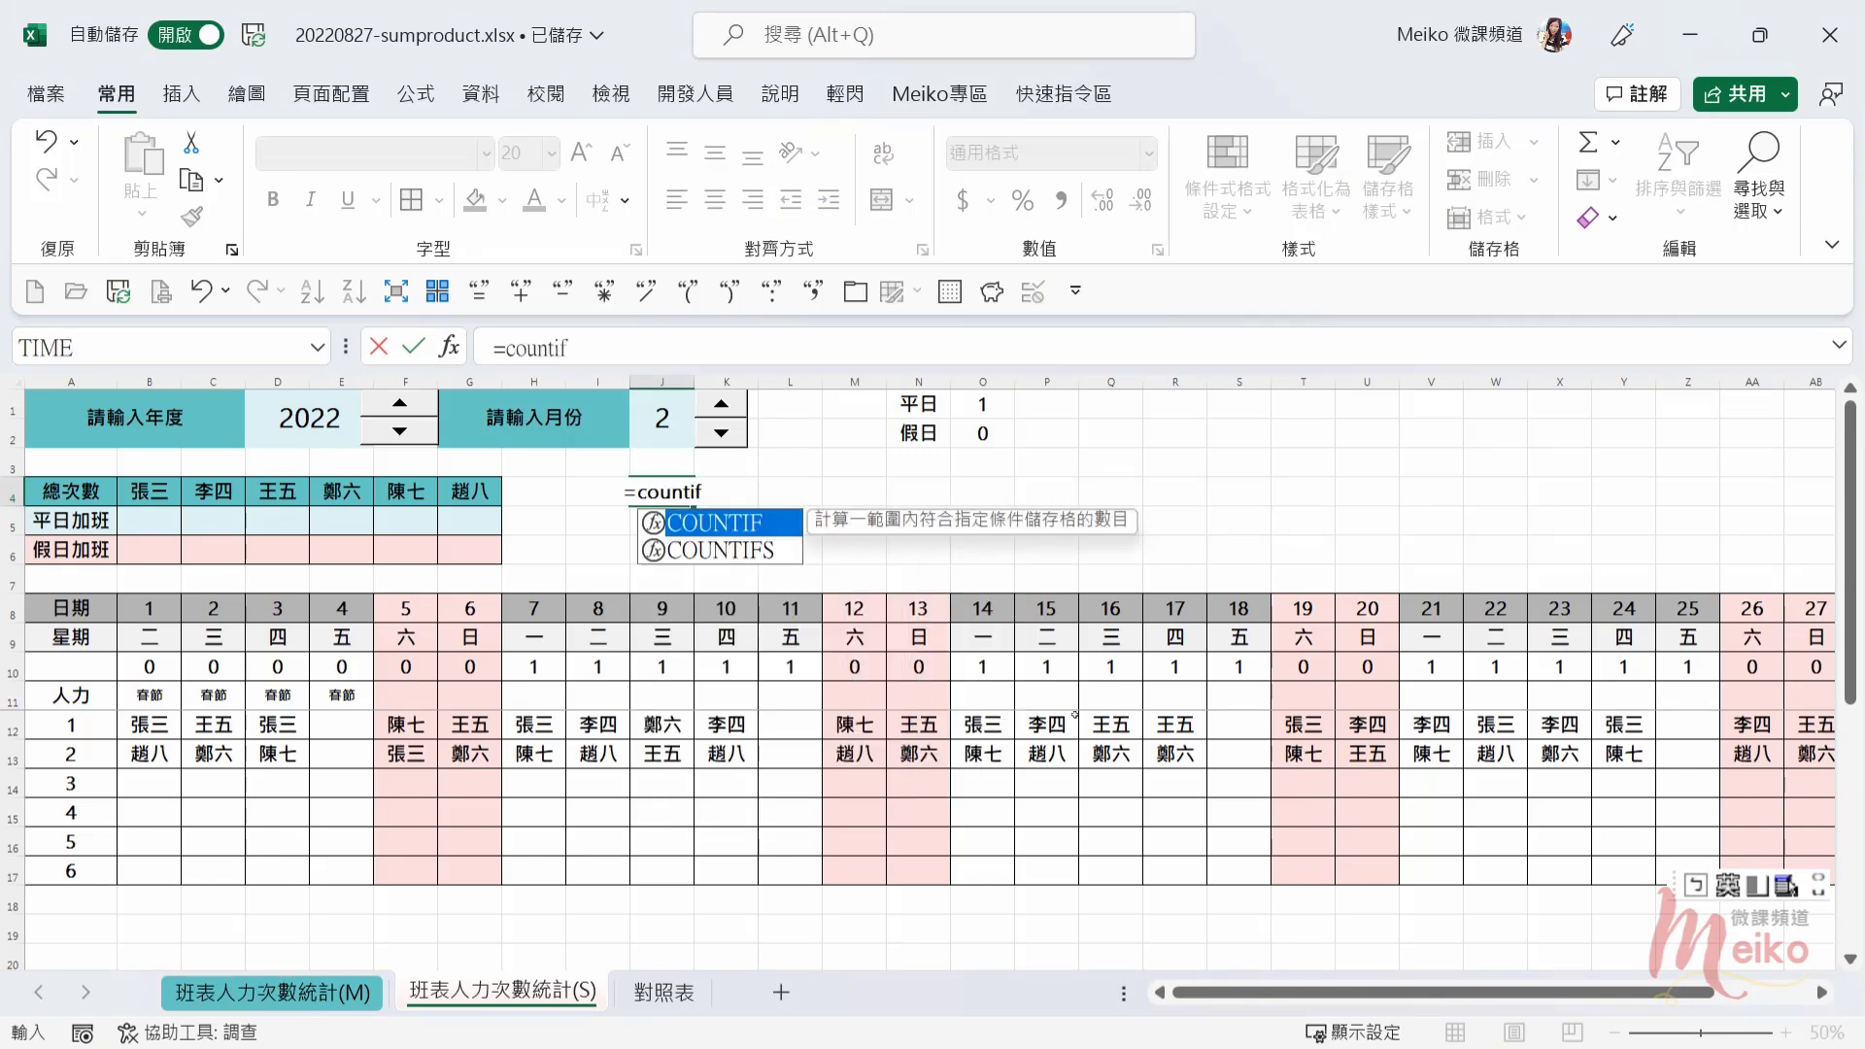
{"action": "type", "text": "s"}
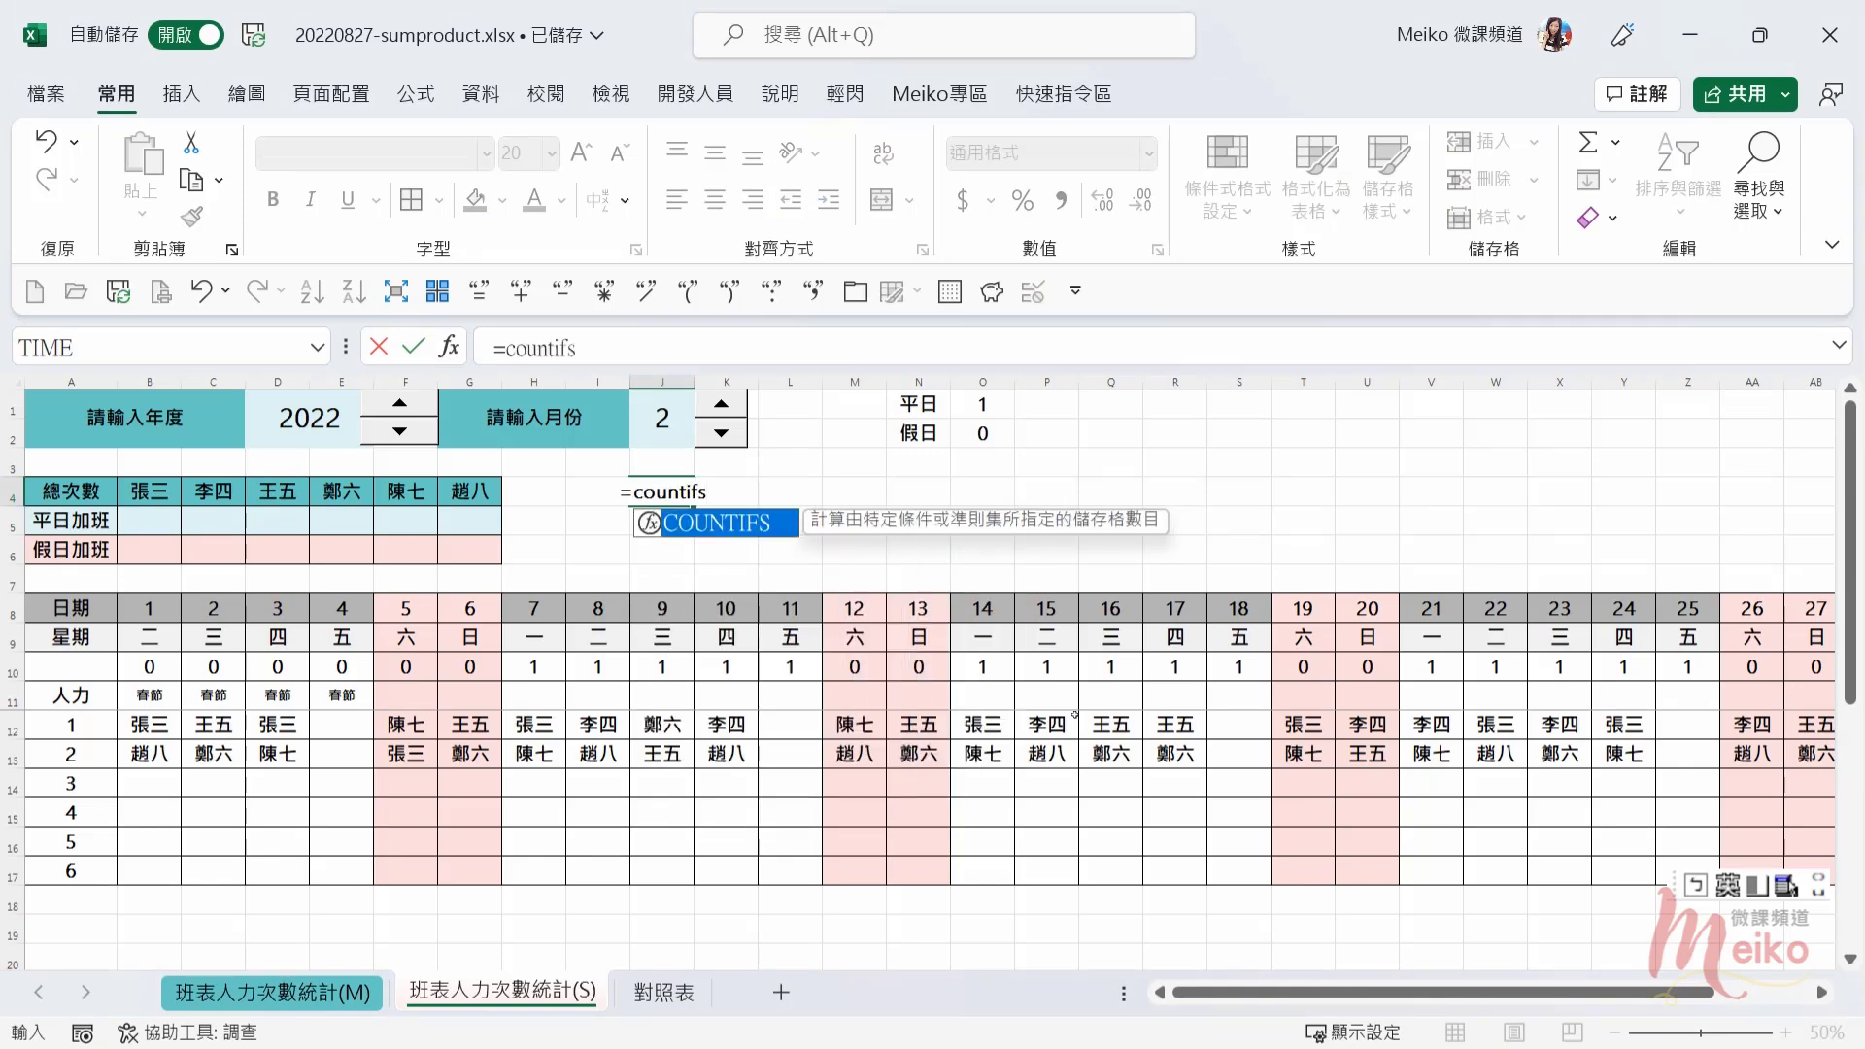
{"action": "type", "text": "("}
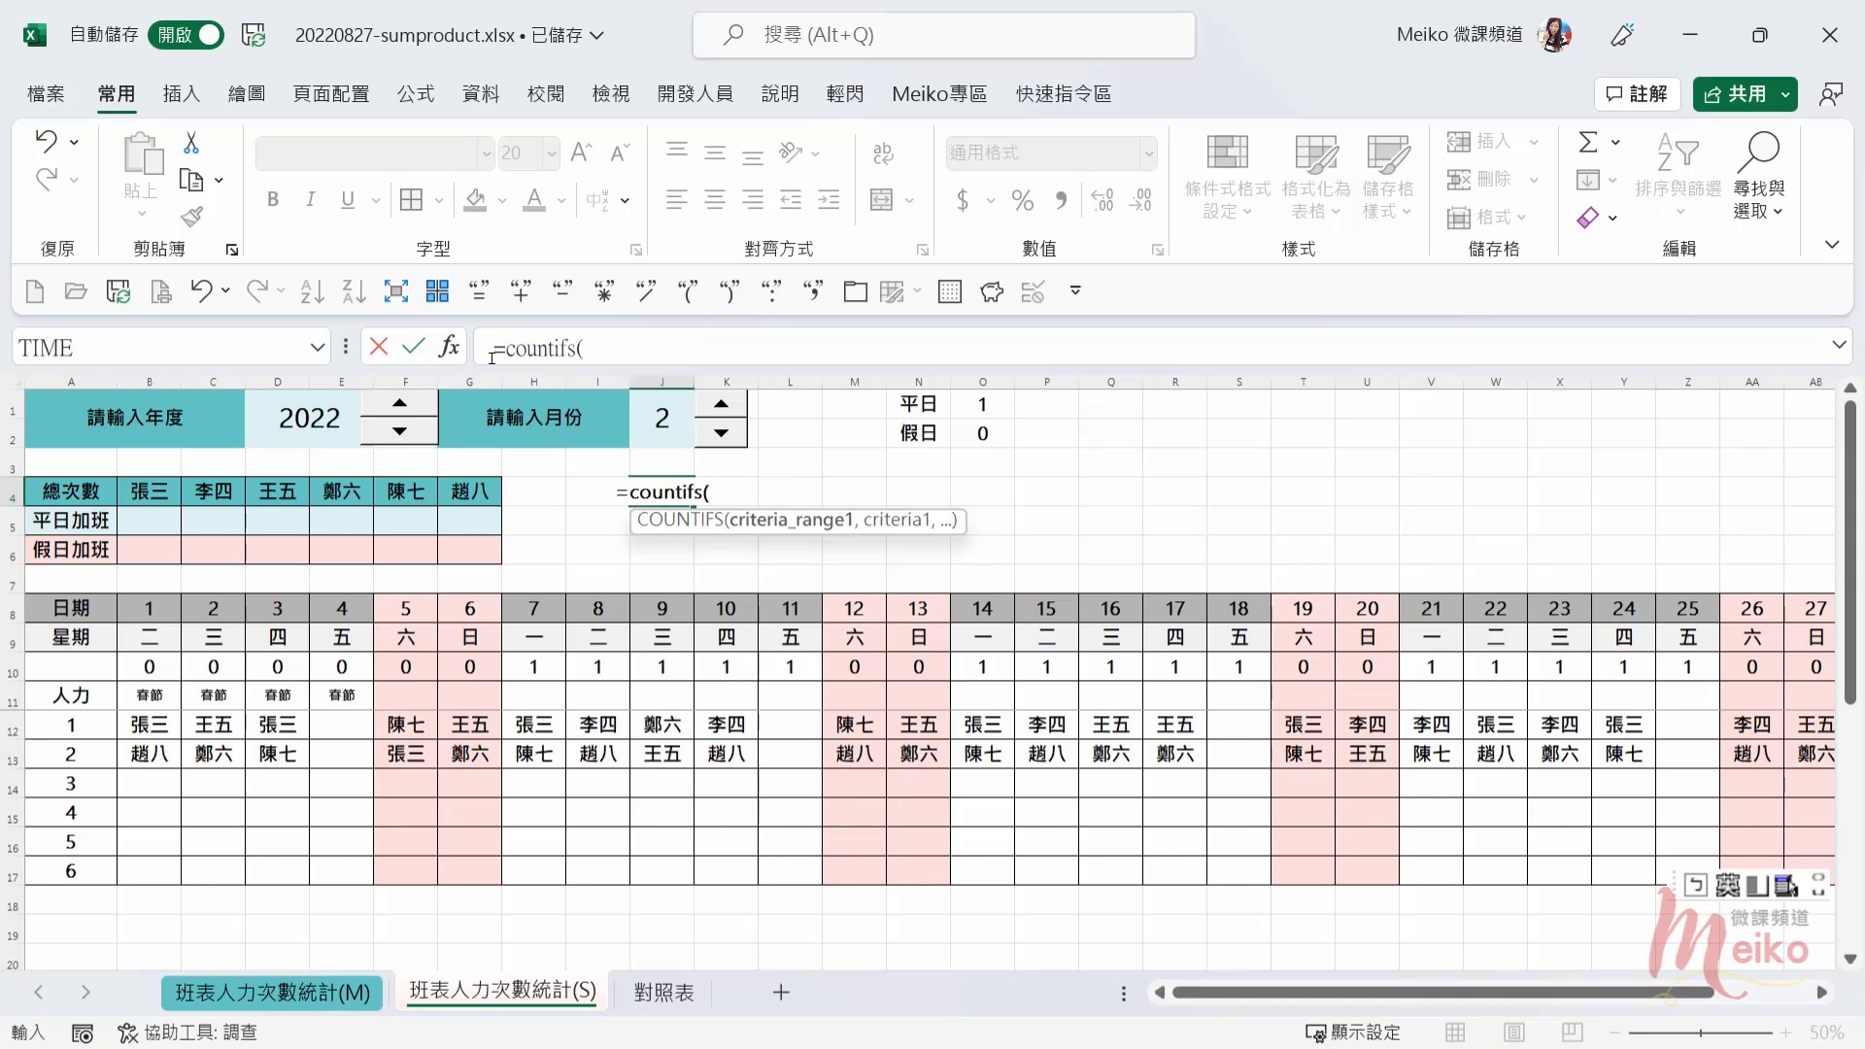
{"action": "left_click", "coordinate": [449, 348]}
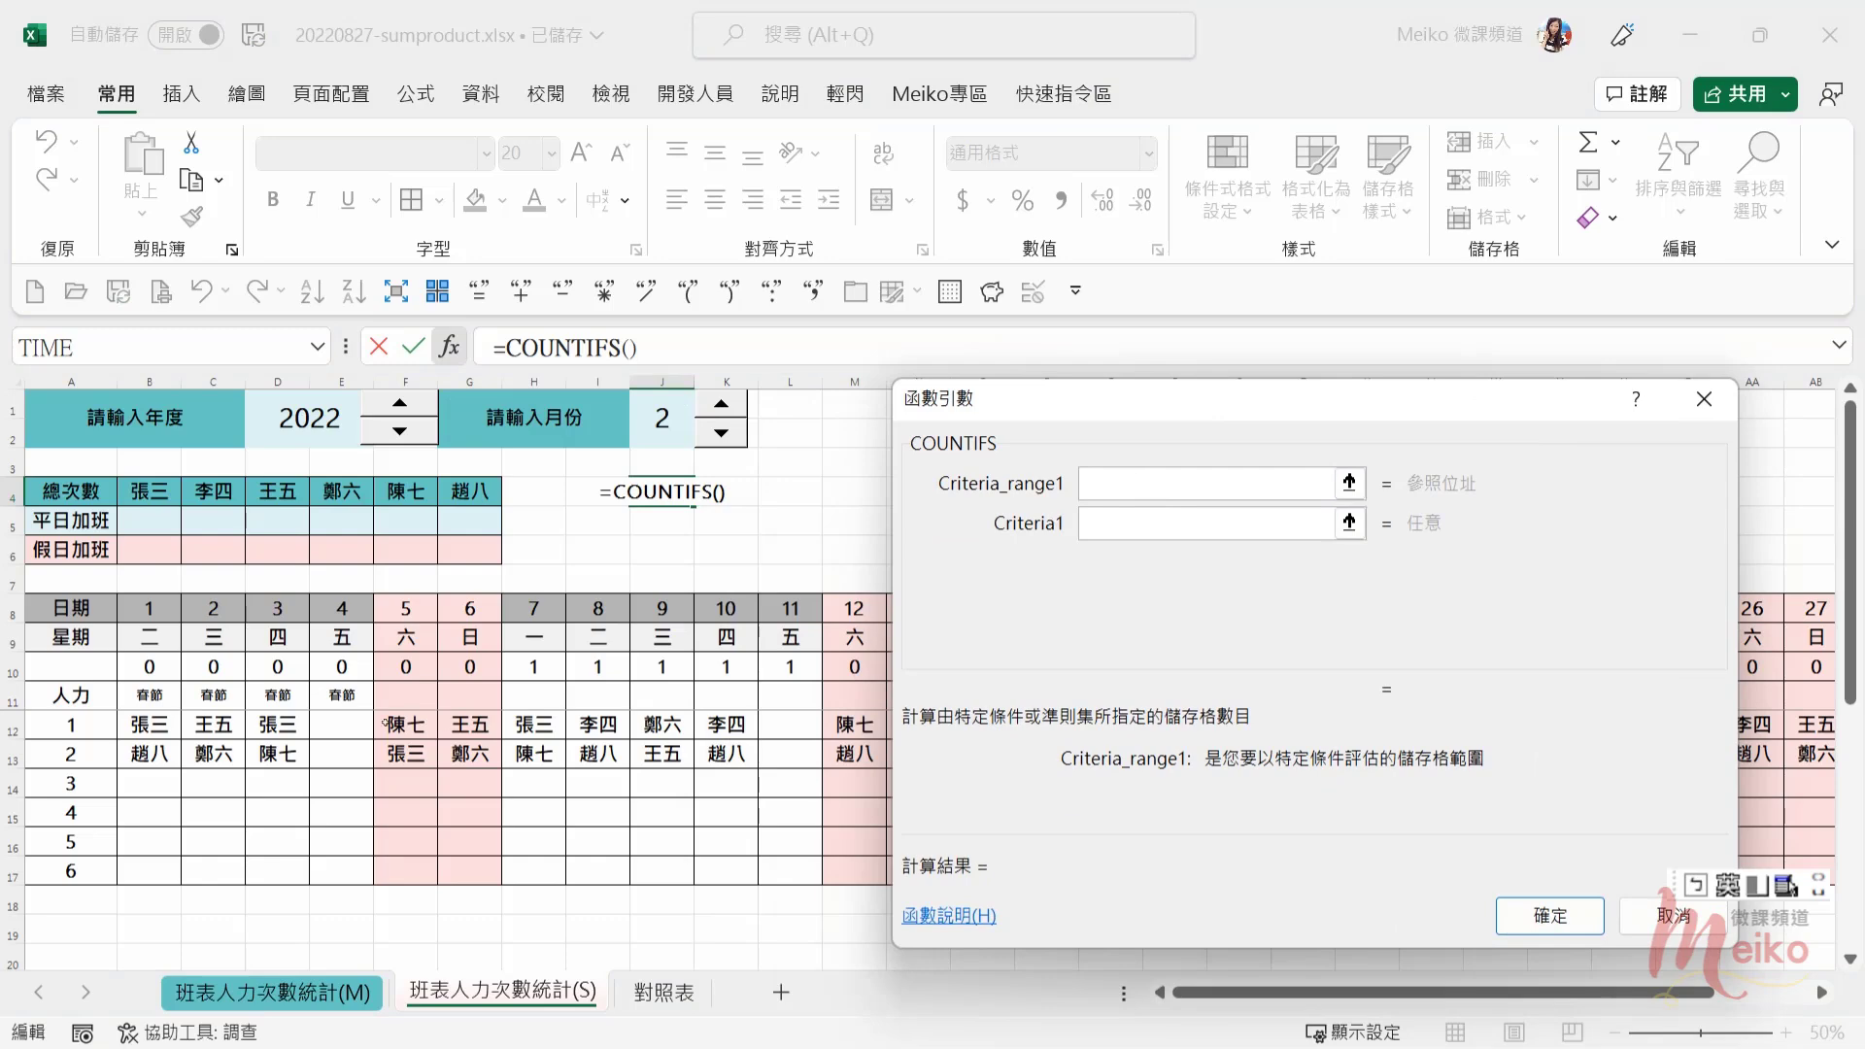
Step: Set the first COUNTIFS condition to range B12:AF17 with the first employee's name as the criterion
{"action": "left_click_drag", "start_coordinate": [156, 724], "coordinate": [1649, 862]}
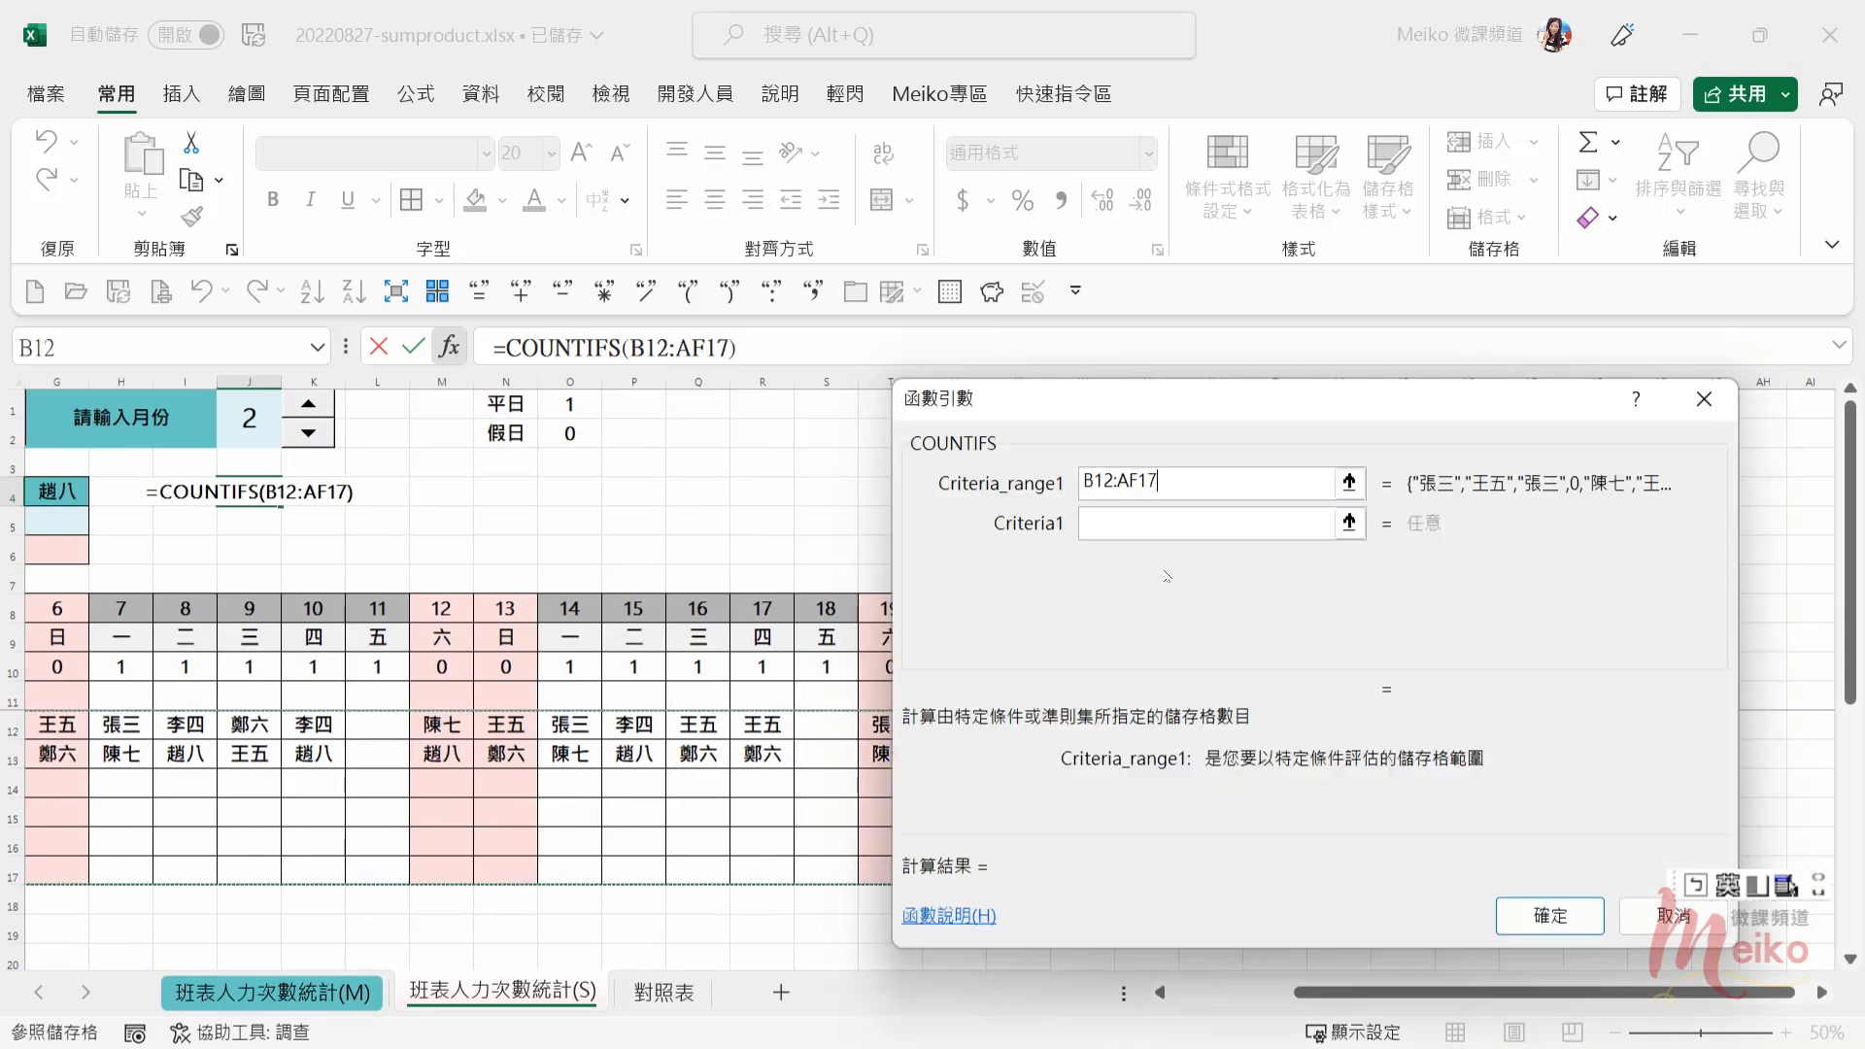
{"action": "left_click", "coordinate": [1115, 530]}
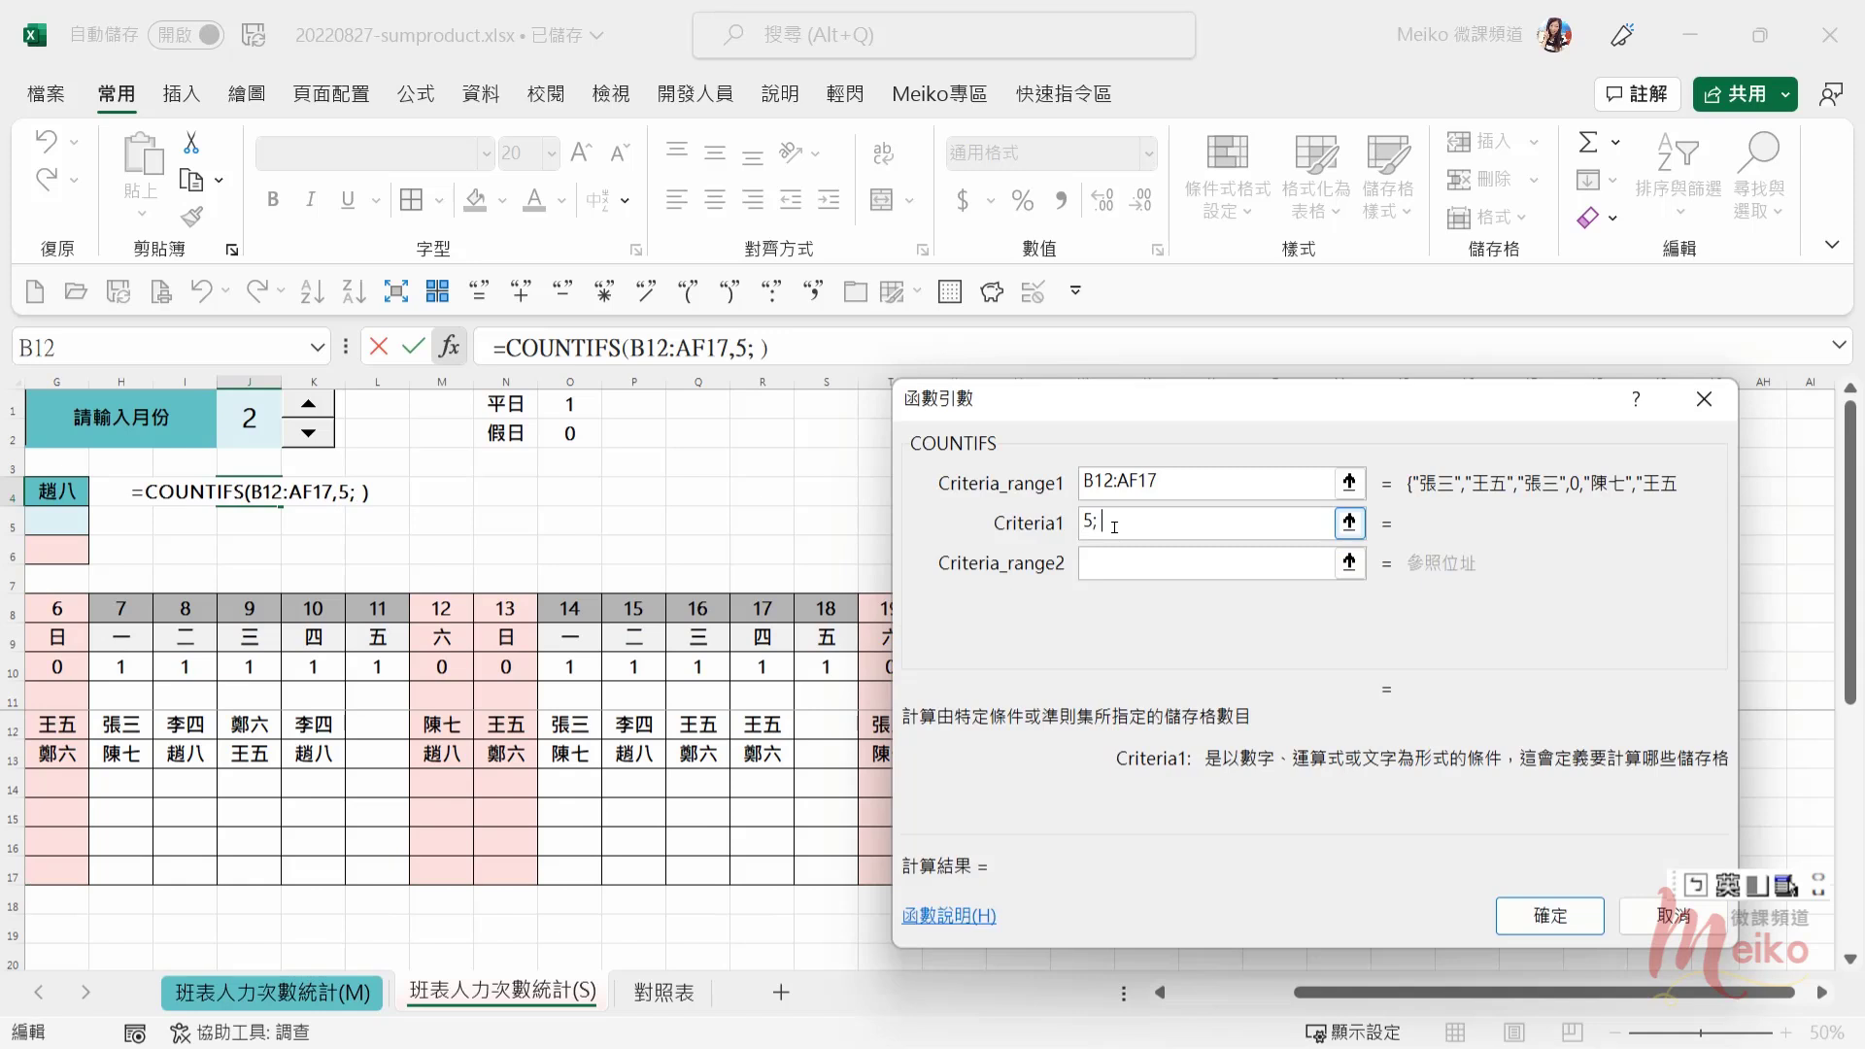
{"action": "type", "text": "張三"}
{"action": "key", "text": "Tab"}
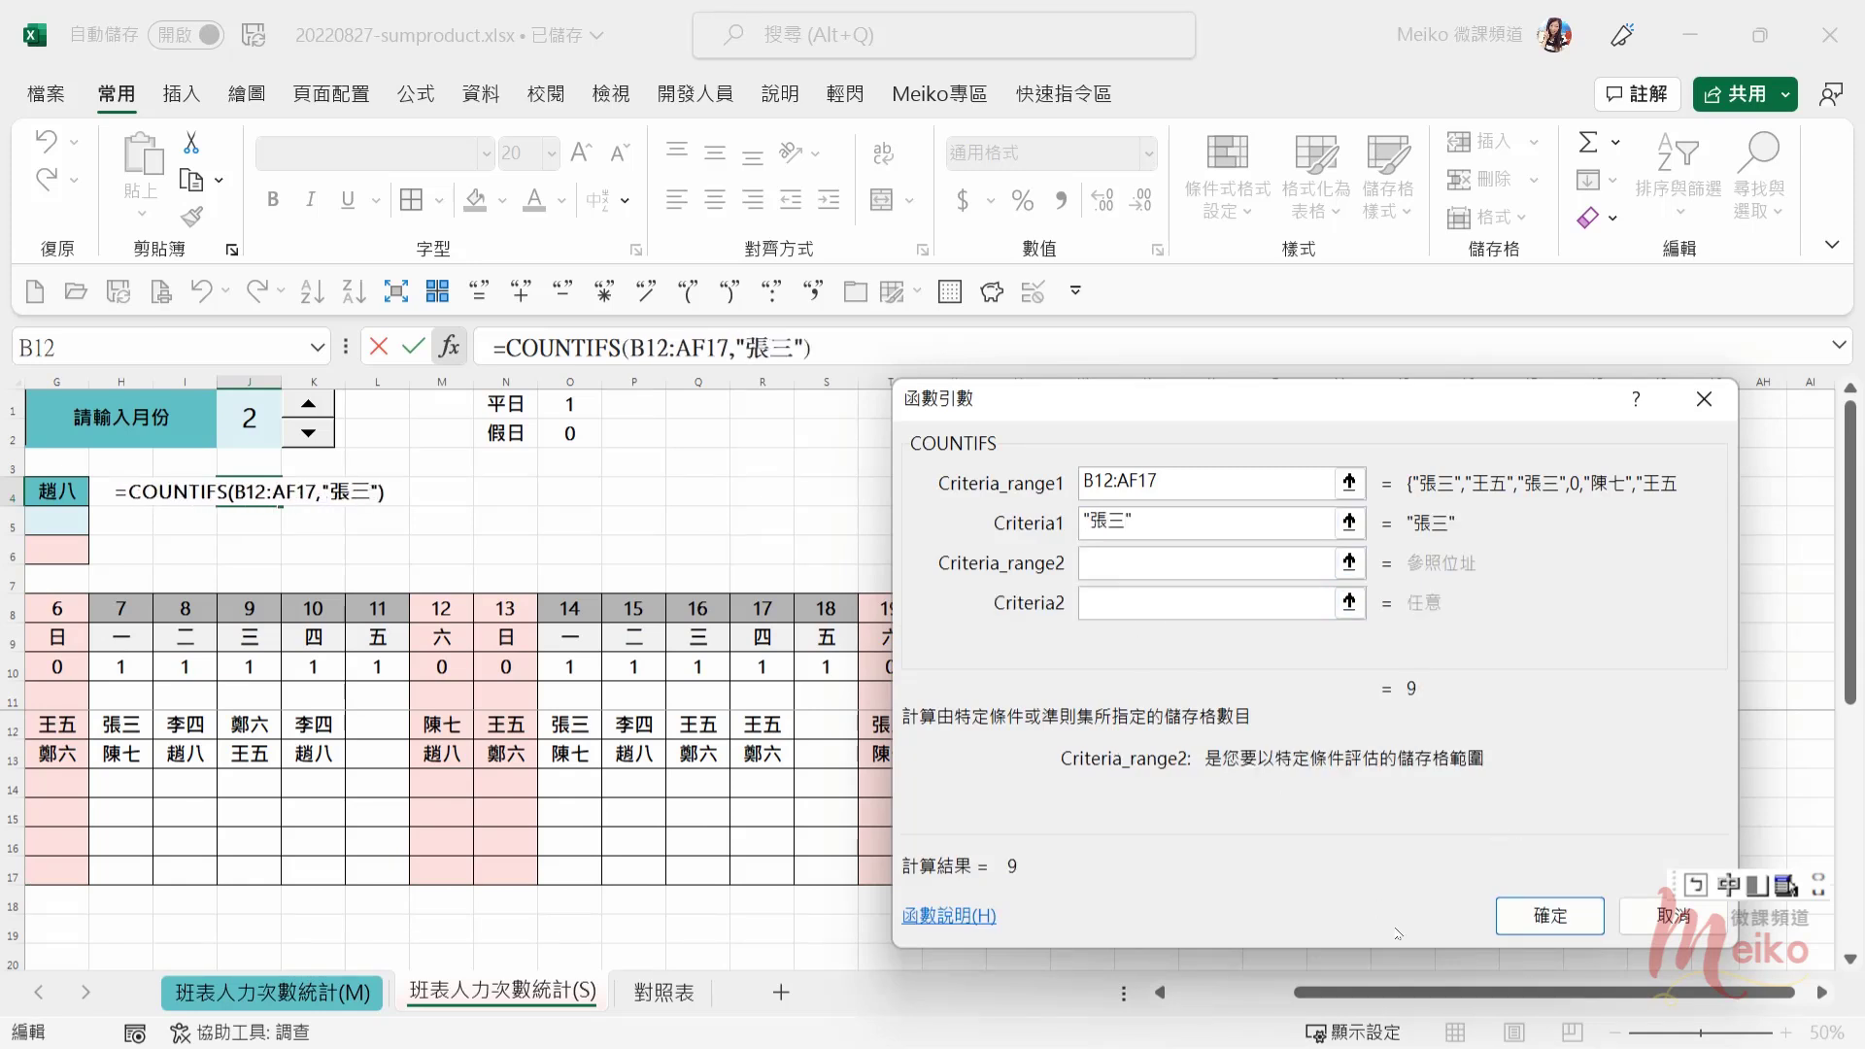
Step: Complete the COUNTIFS formula with B10:AF10 and criterion 0 as the second condition, and widen column J
{"action": "left_click_drag", "start_coordinate": [1373, 995], "coordinate": [1202, 998]}
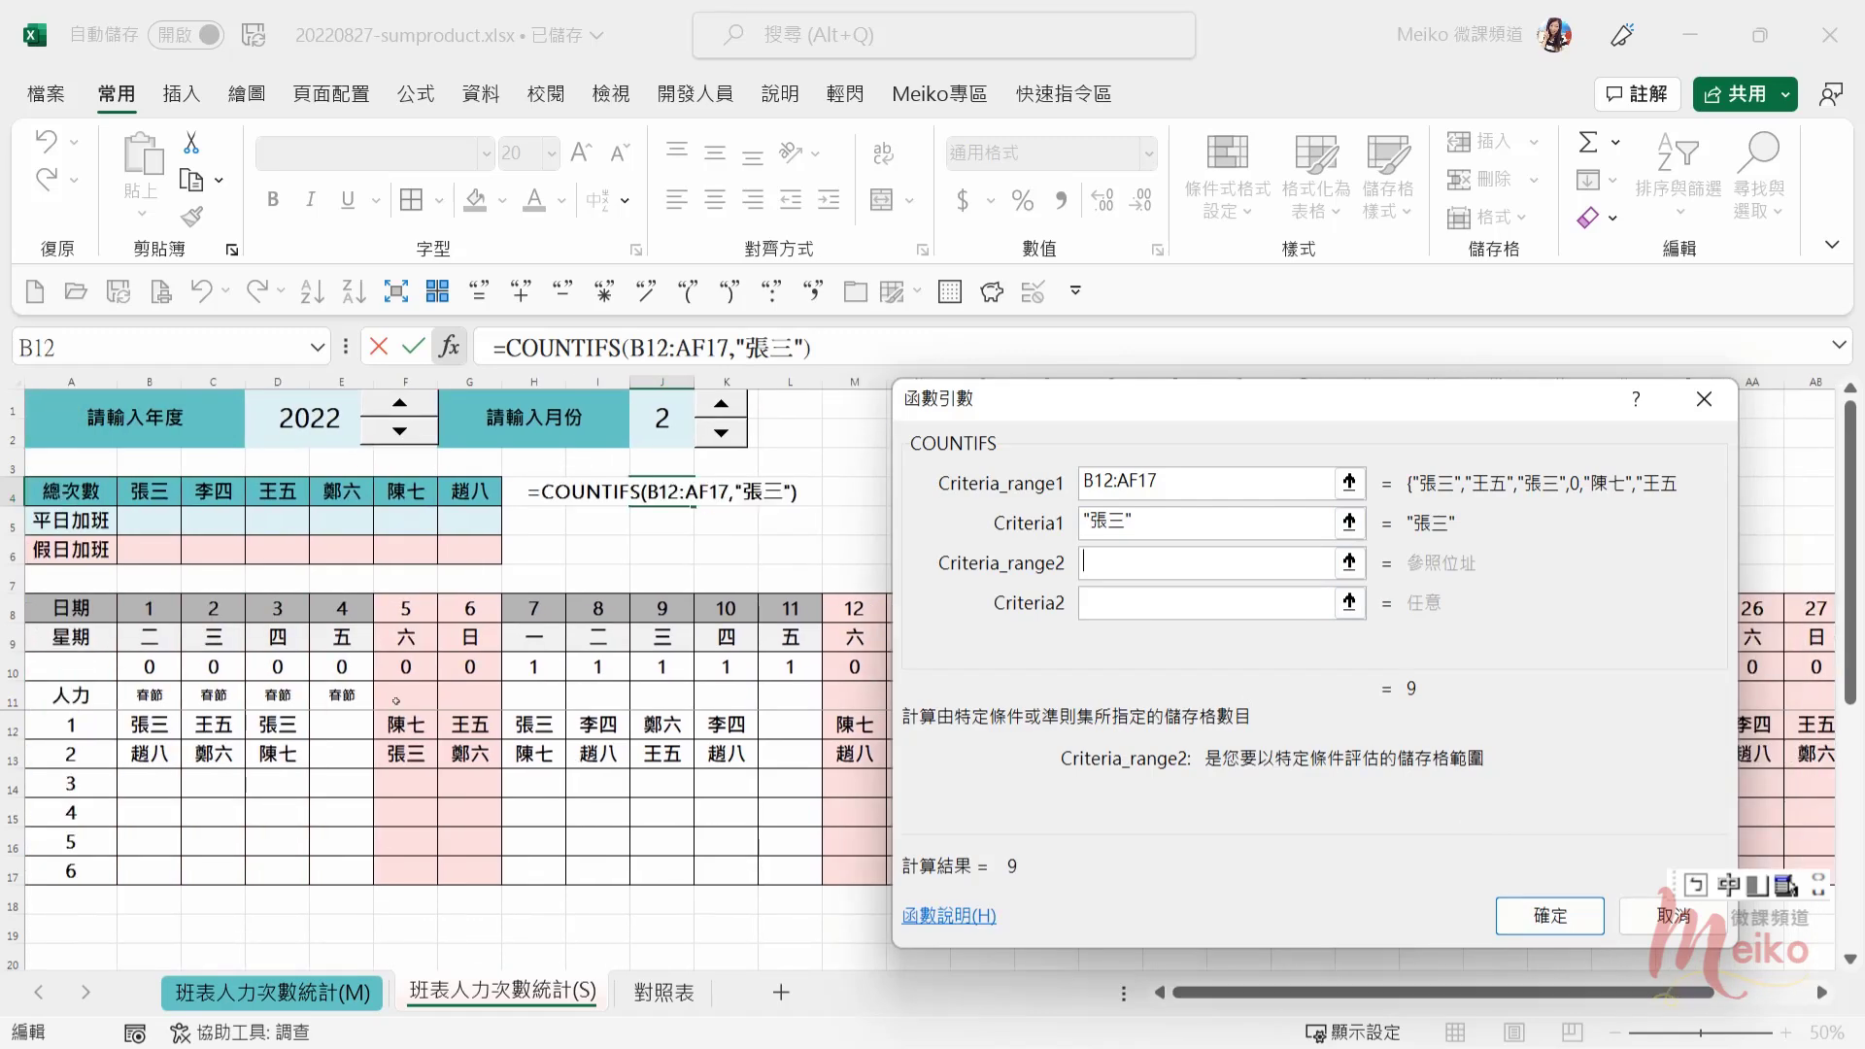
{"action": "left_click_drag", "start_coordinate": [155, 663], "coordinate": [1652, 666]}
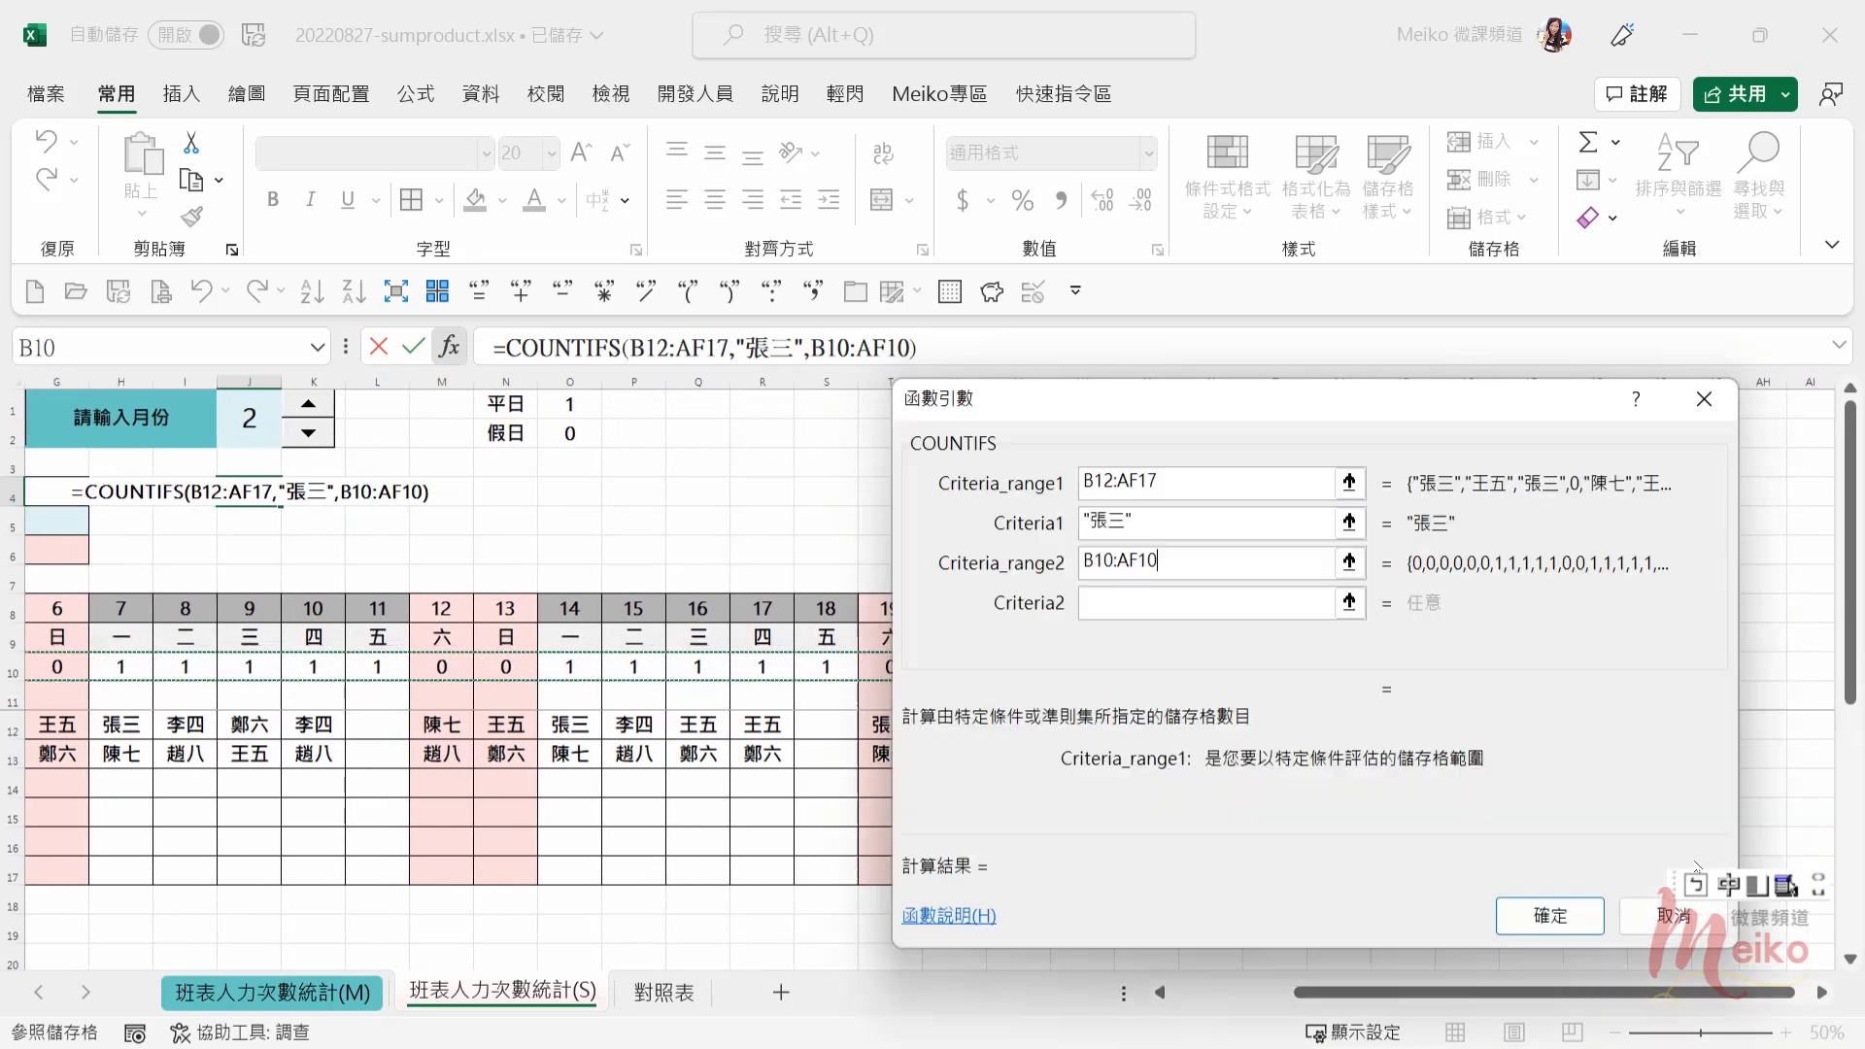
{"action": "left_click", "coordinate": [1116, 604]}
{"action": "type", "text": "ㄢ"}
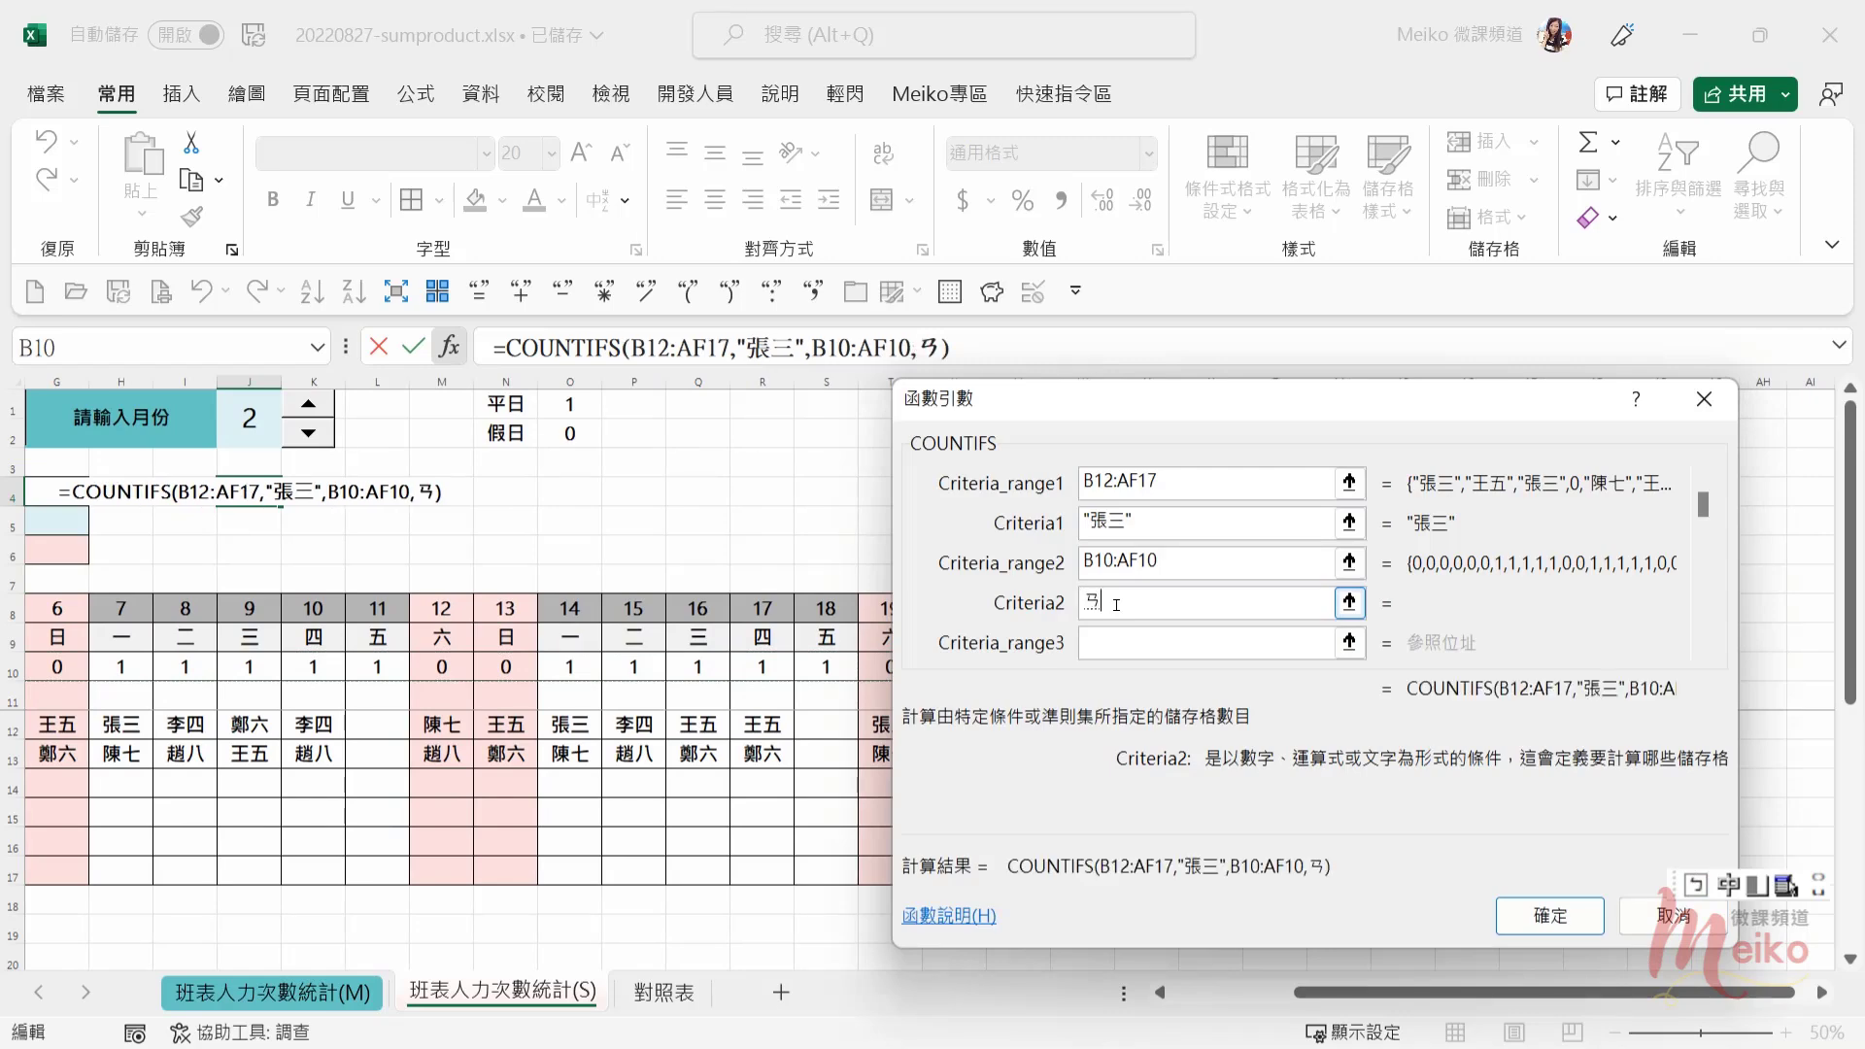
{"action": "key", "text": "shift"}
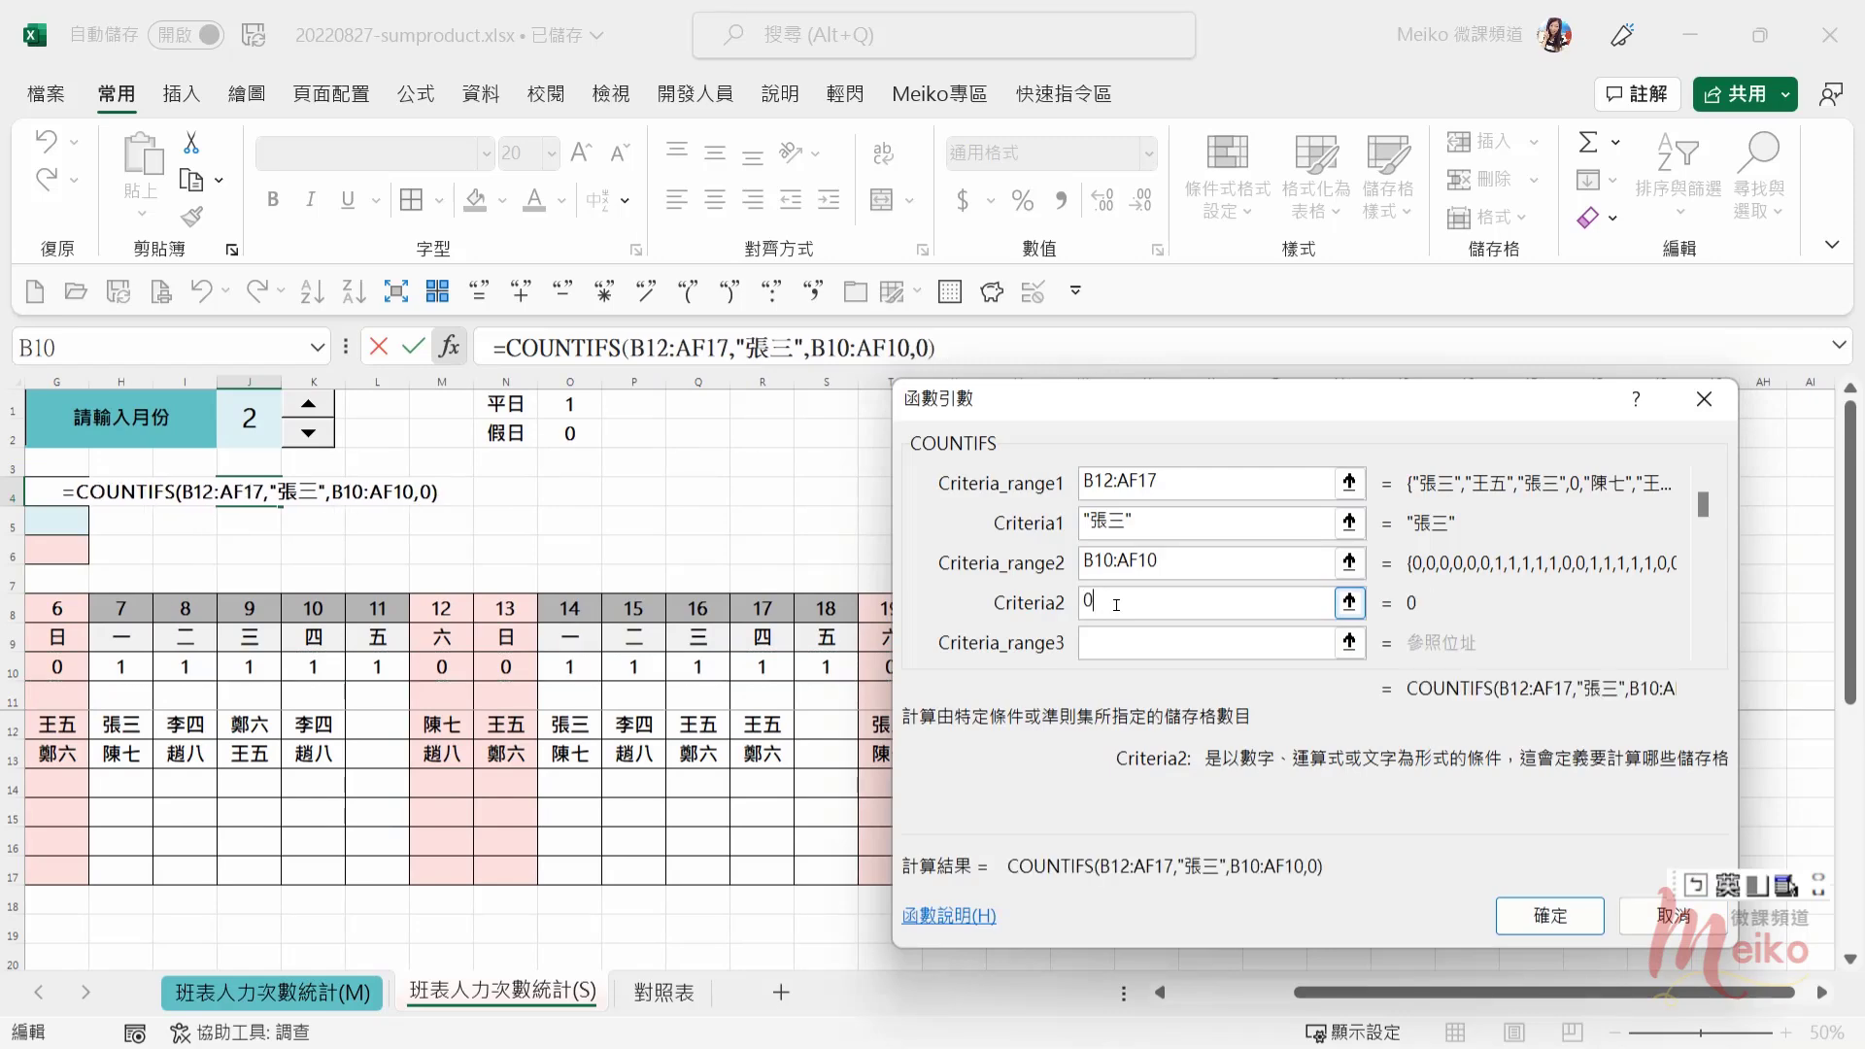
{"action": "left_click", "coordinate": [1550, 915]}
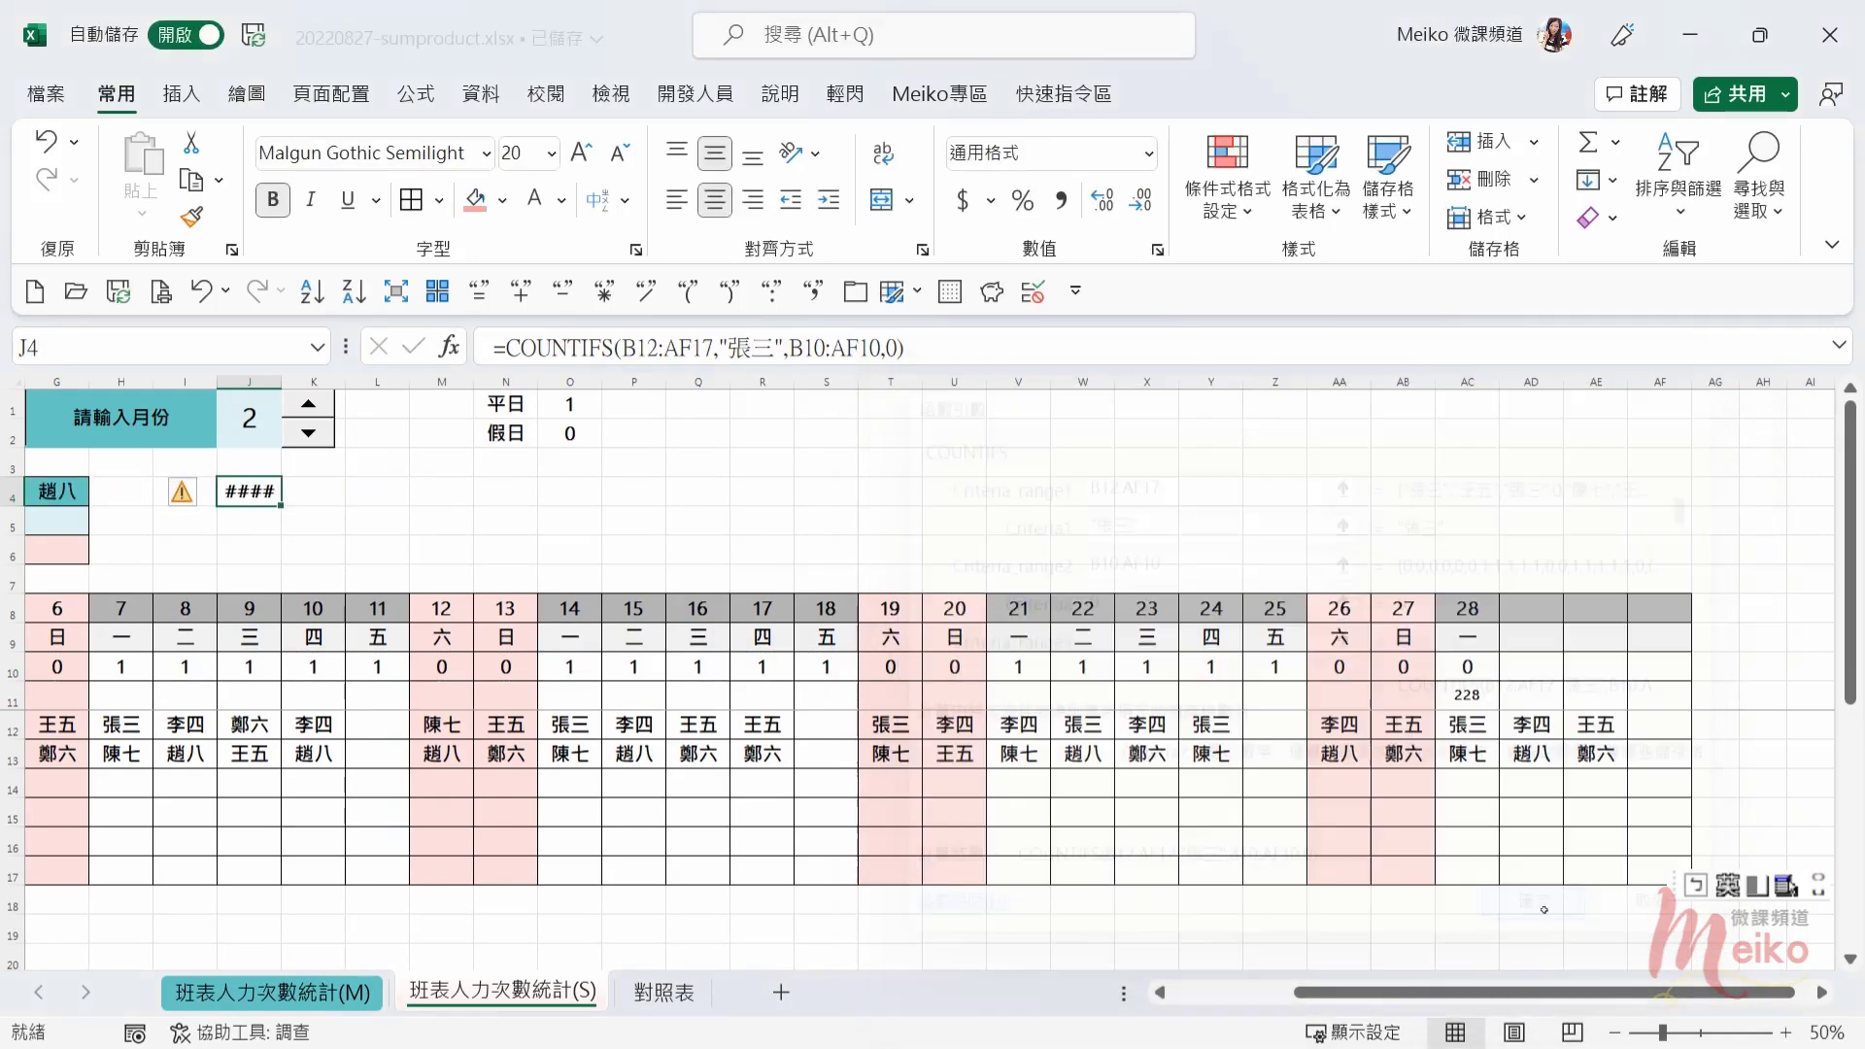
{"action": "left_click_drag", "start_coordinate": [281, 382], "coordinate": [350, 382]}
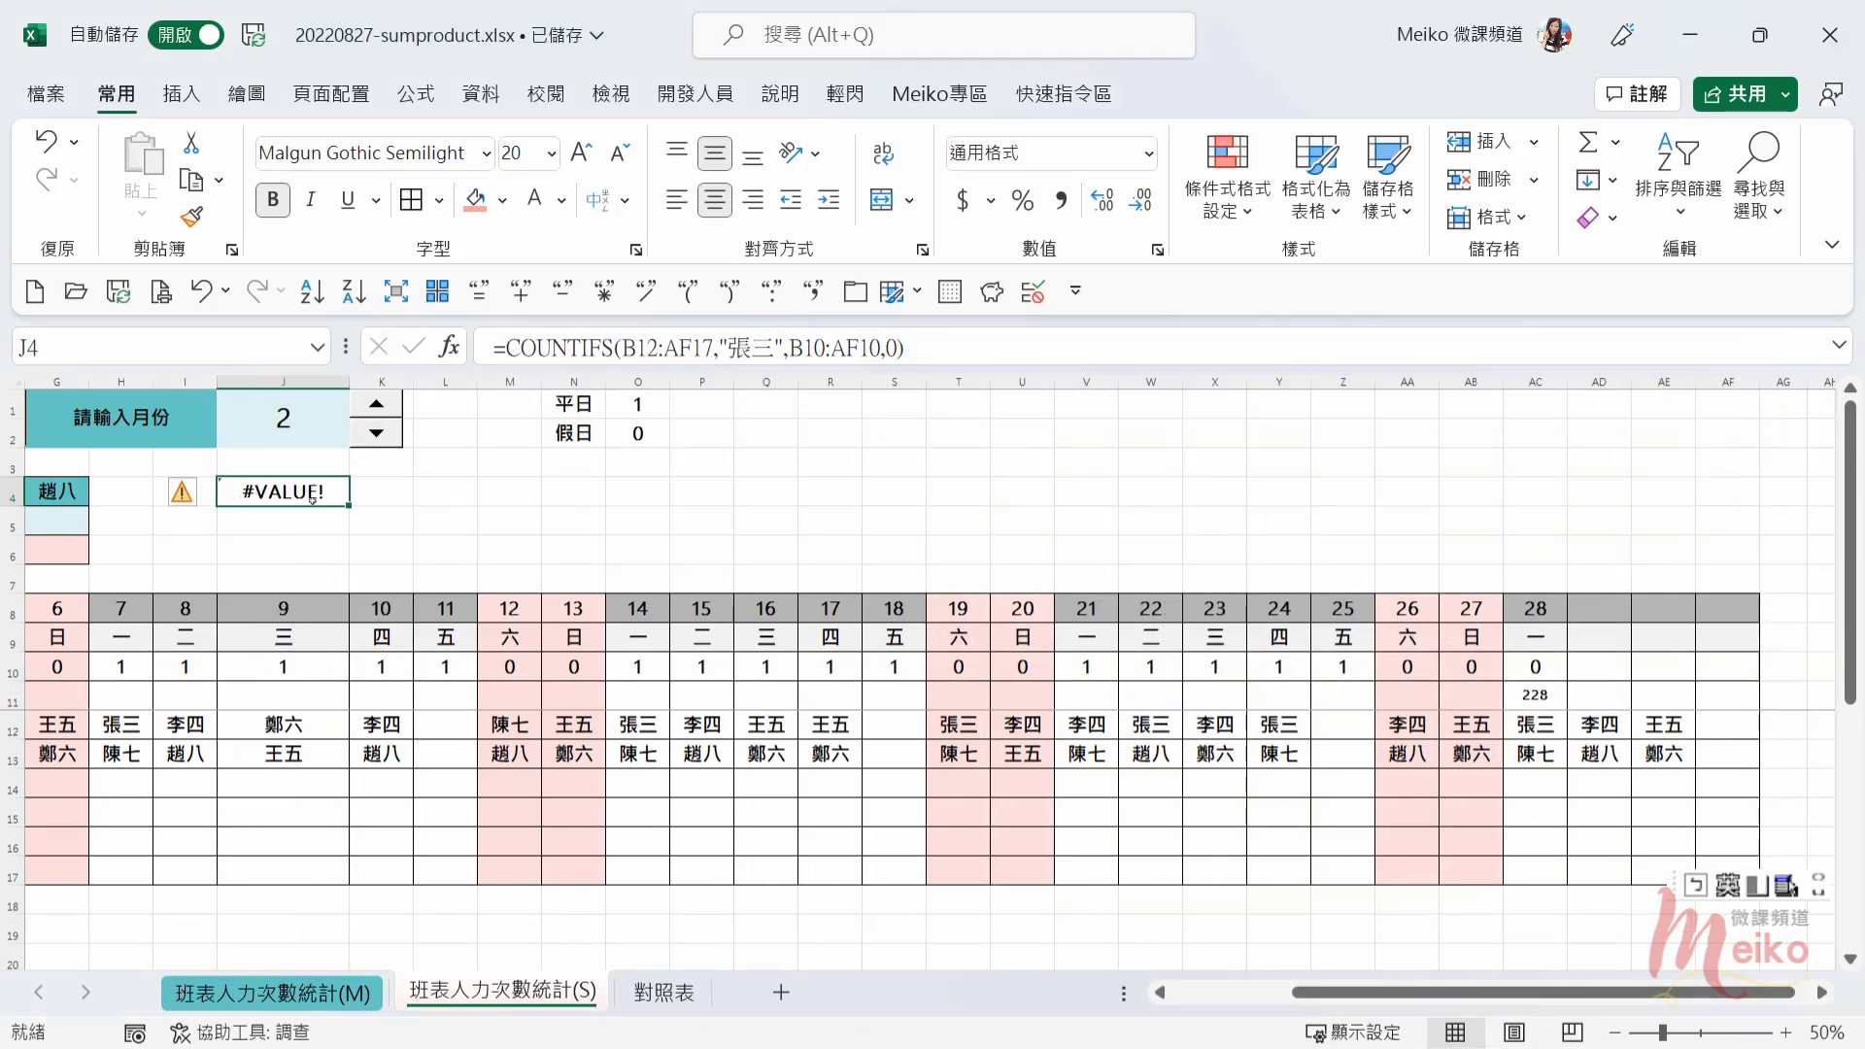
{"action": "left_click_drag", "start_coordinate": [1328, 991], "coordinate": [1193, 992]}
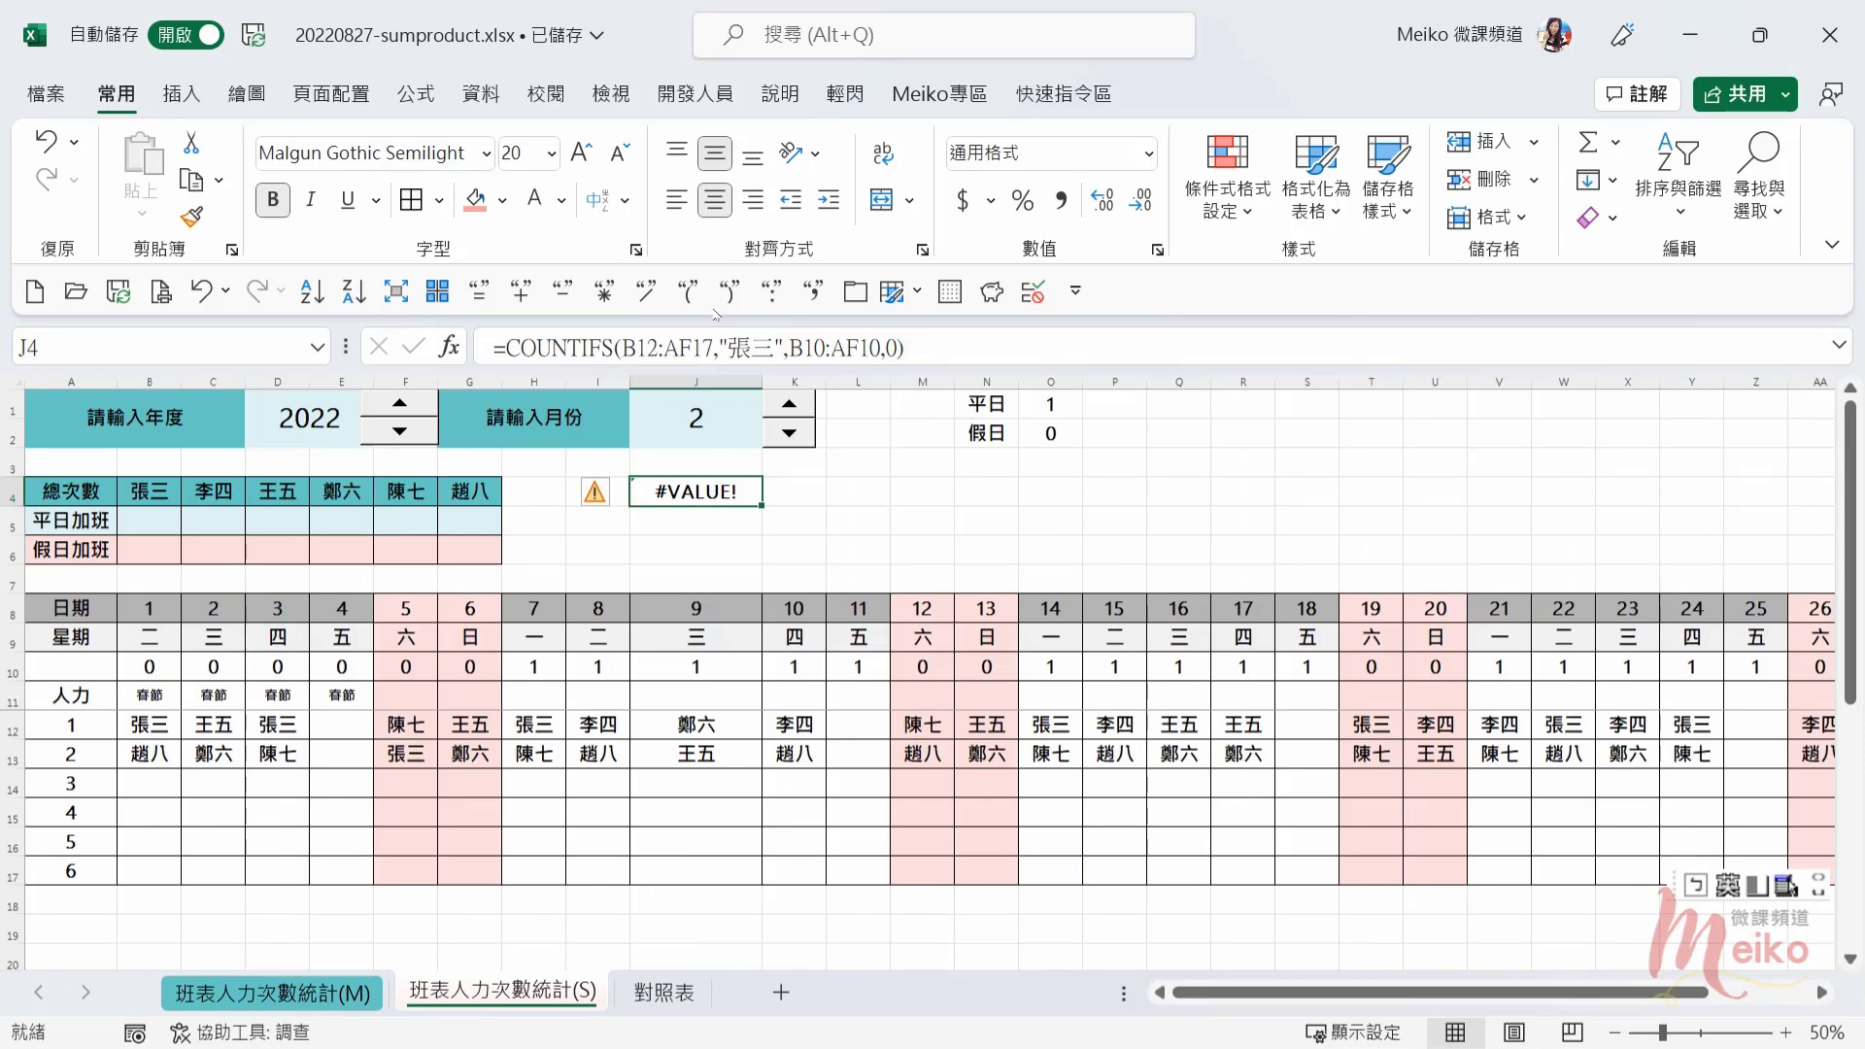
Step: Change the first criteria range in J4's COUNTIFS formula to B12:AF12
{"action": "double_click", "coordinate": [710, 347]}
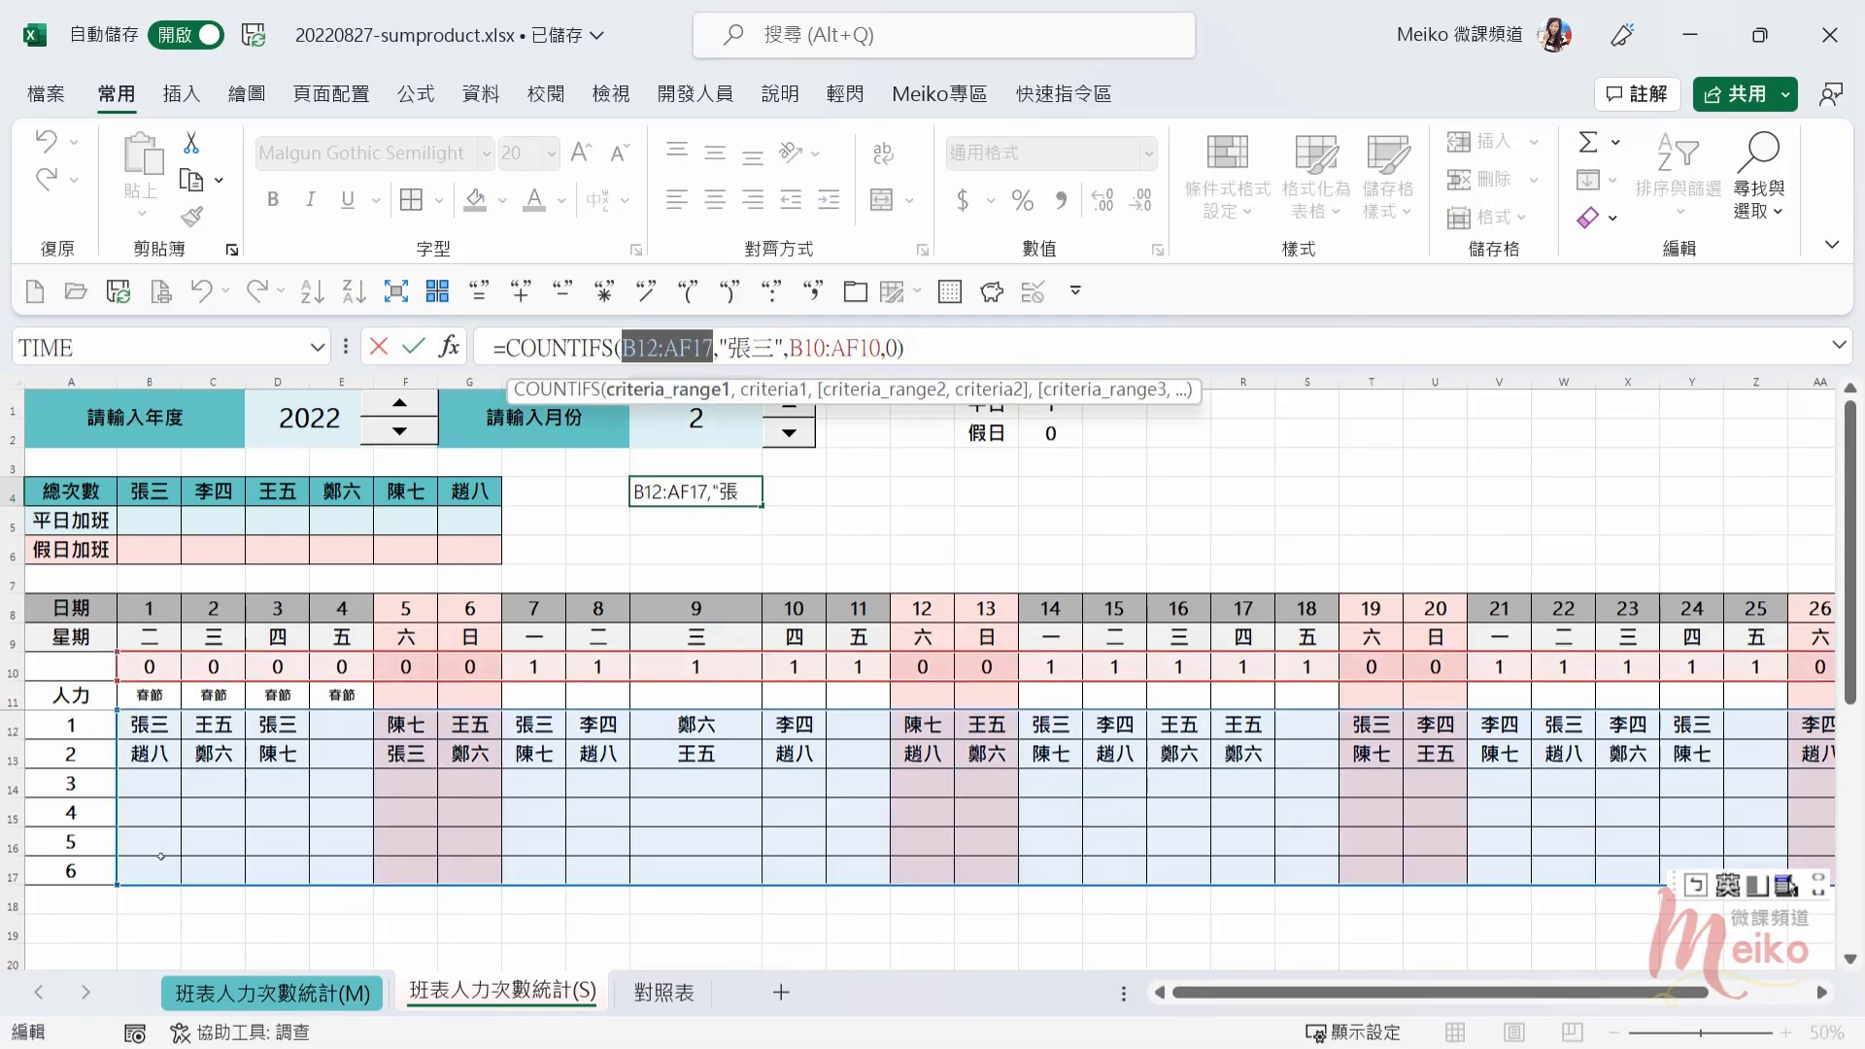
{"action": "left_click_drag", "start_coordinate": [703, 346], "coordinate": [713, 342]}
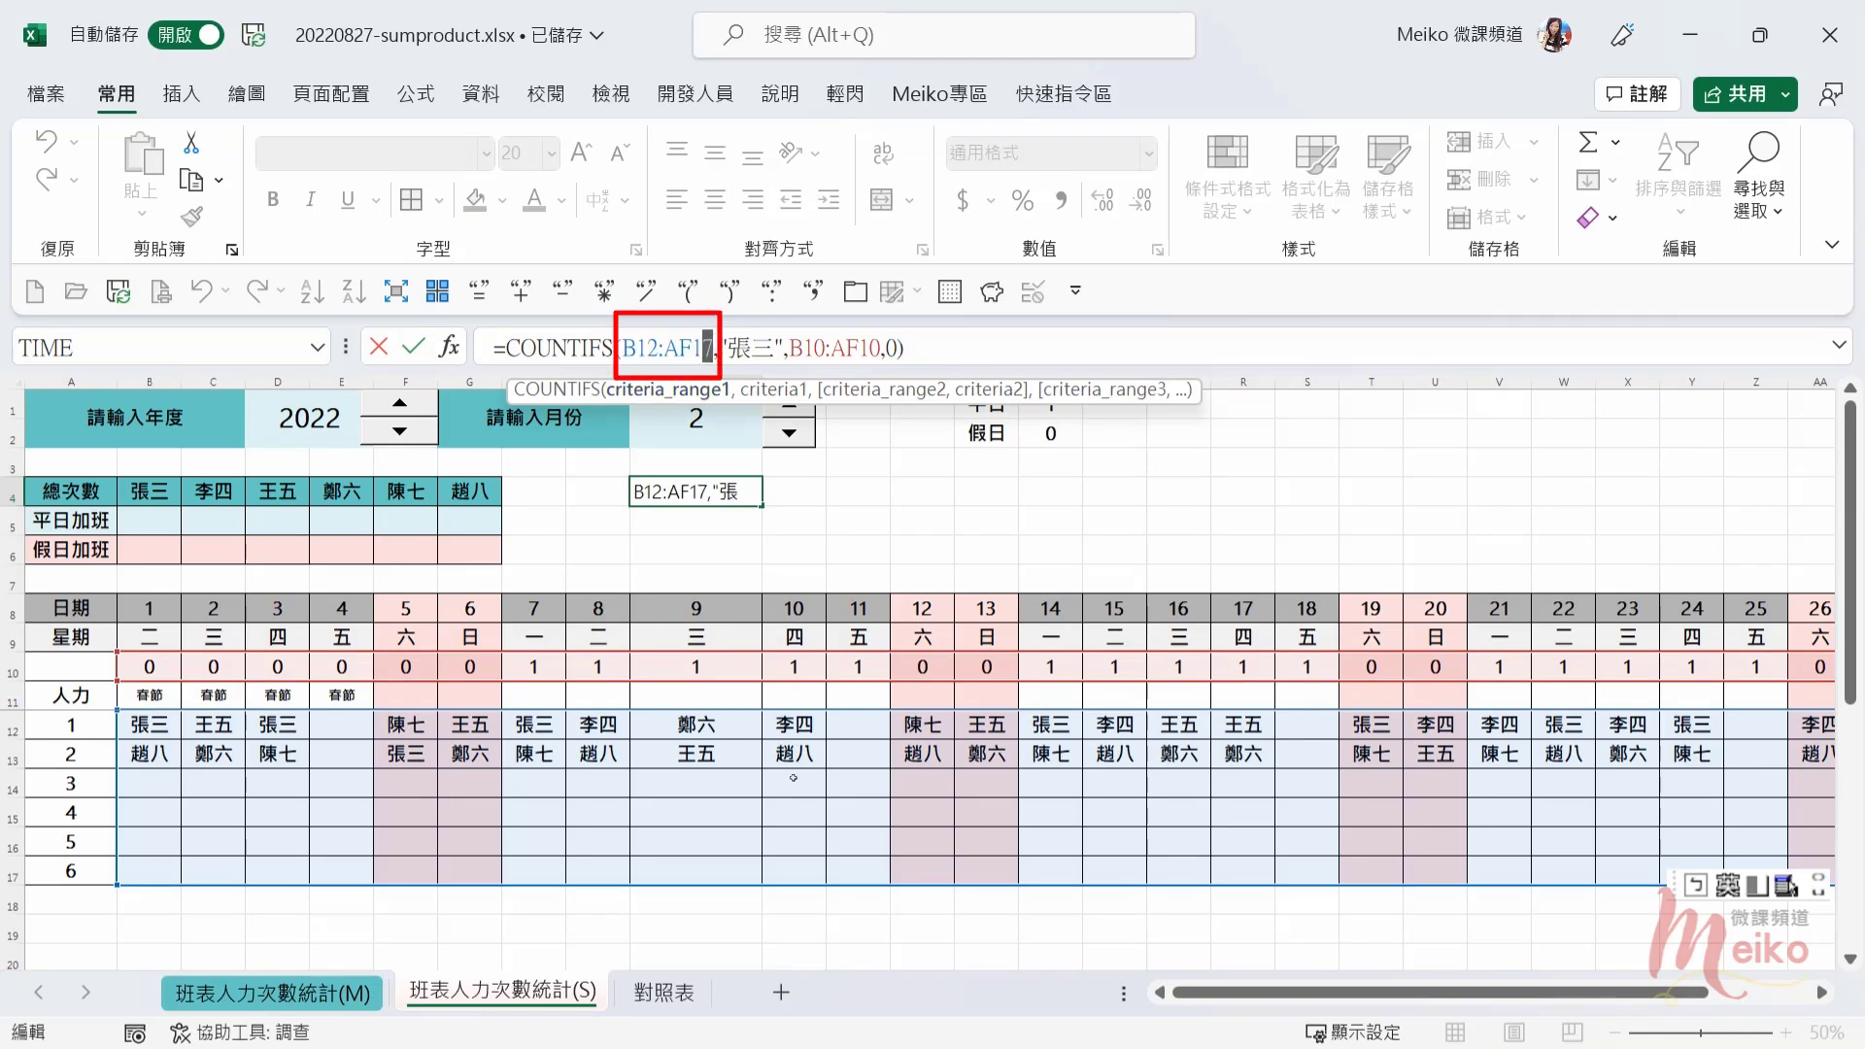
{"action": "type", "text": "2"}
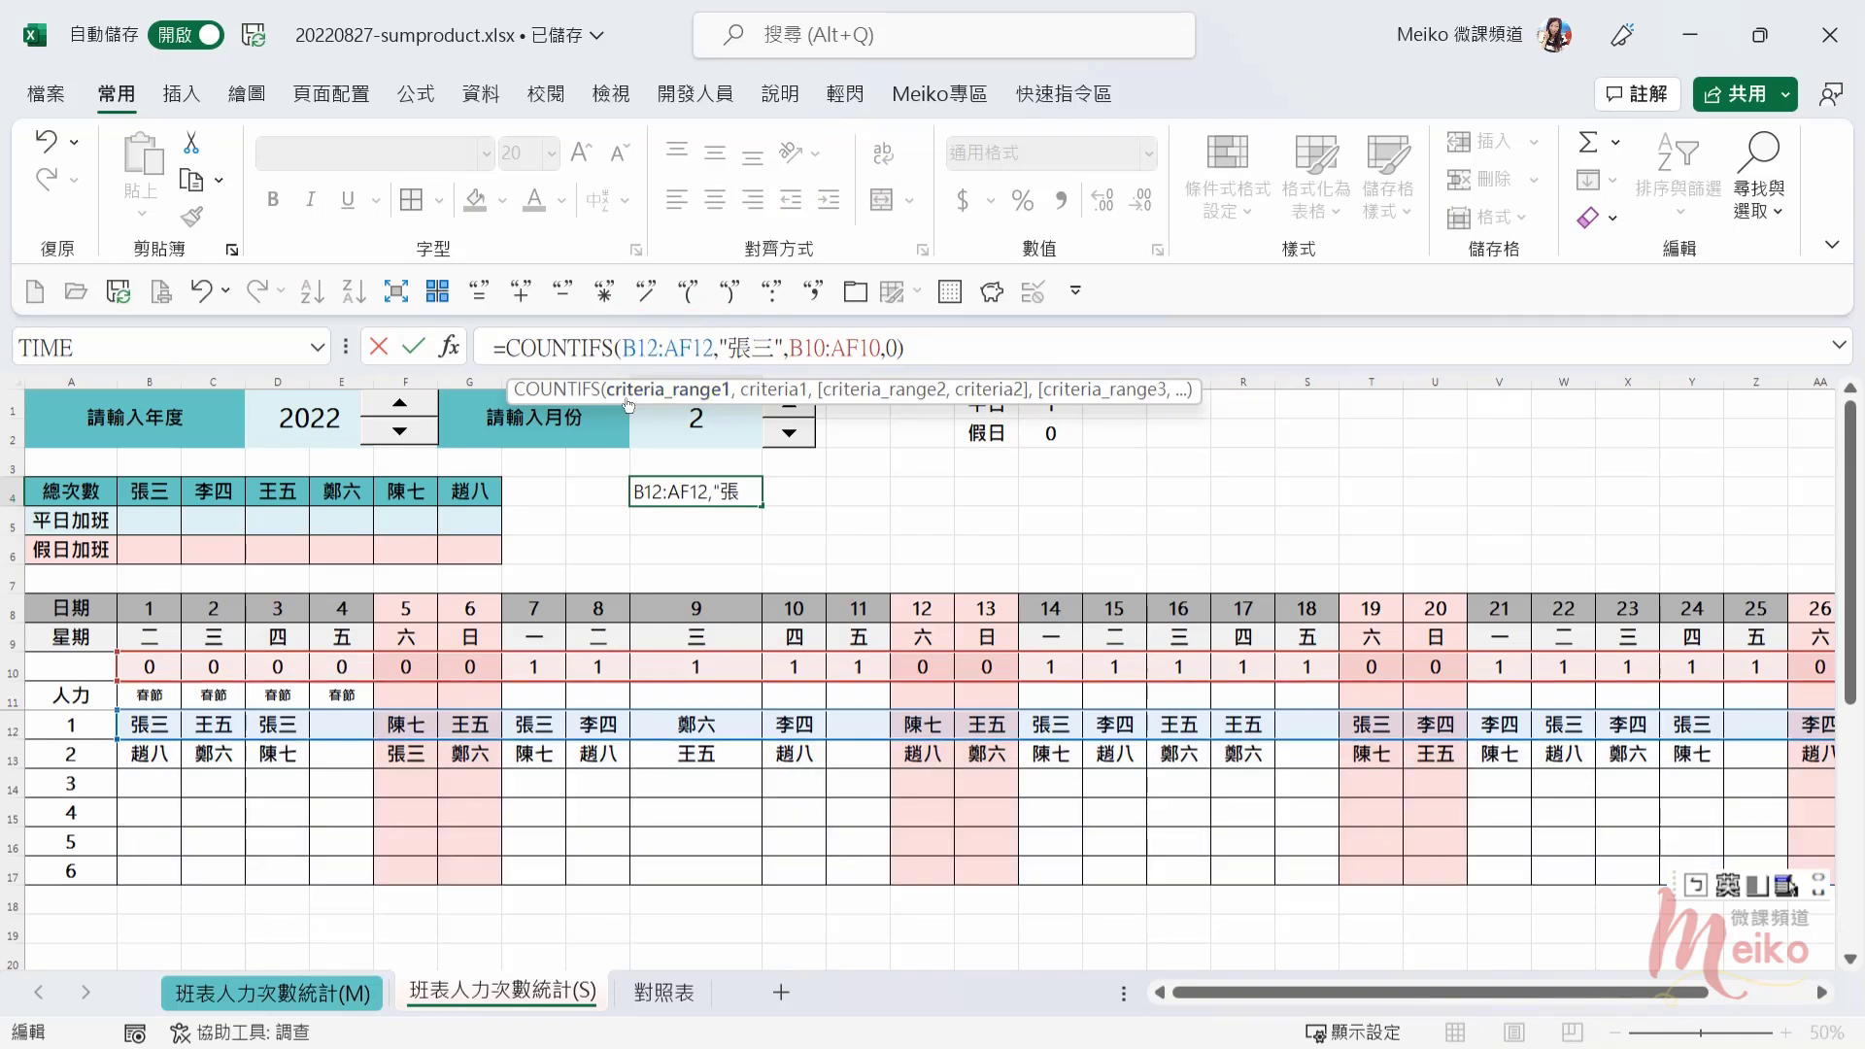
{"action": "left_click", "coordinate": [421, 345]}
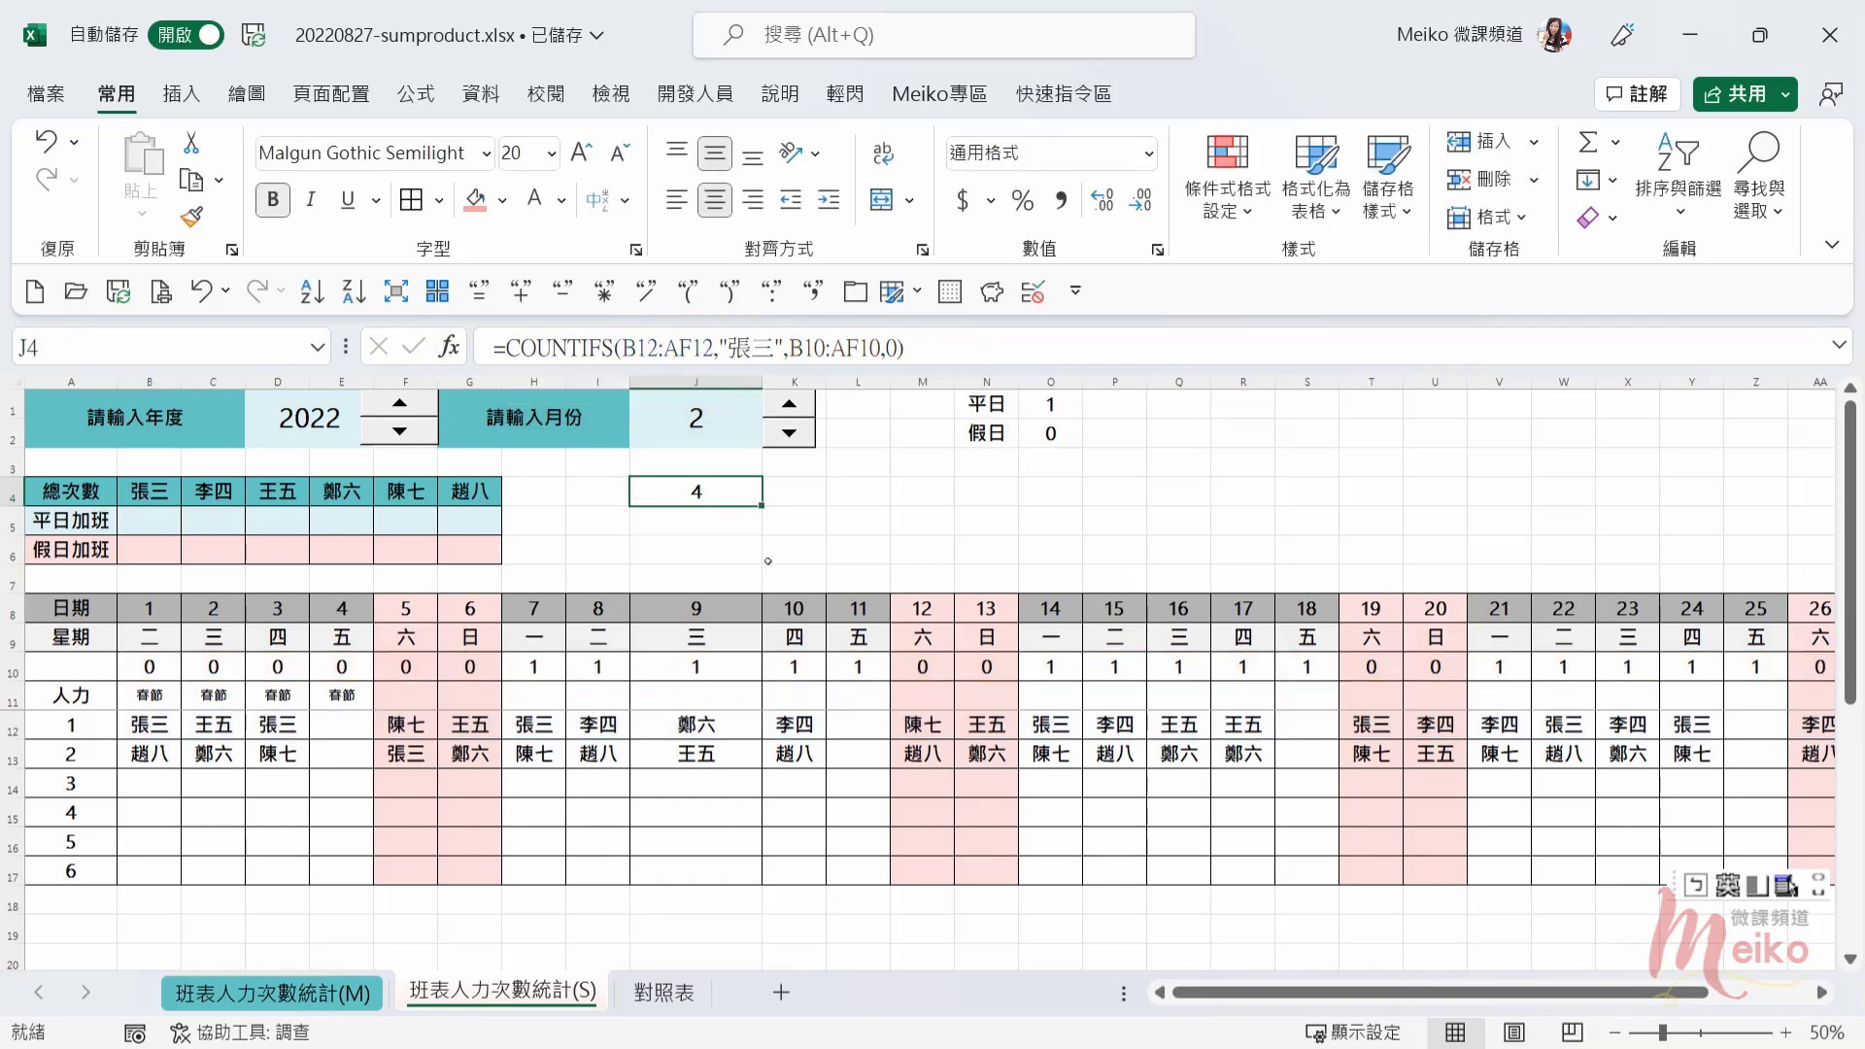
Step: Try the COUNTIFS formula in J4 with the two-row range B12:AF13
{"action": "left_click", "coordinate": [707, 347]}
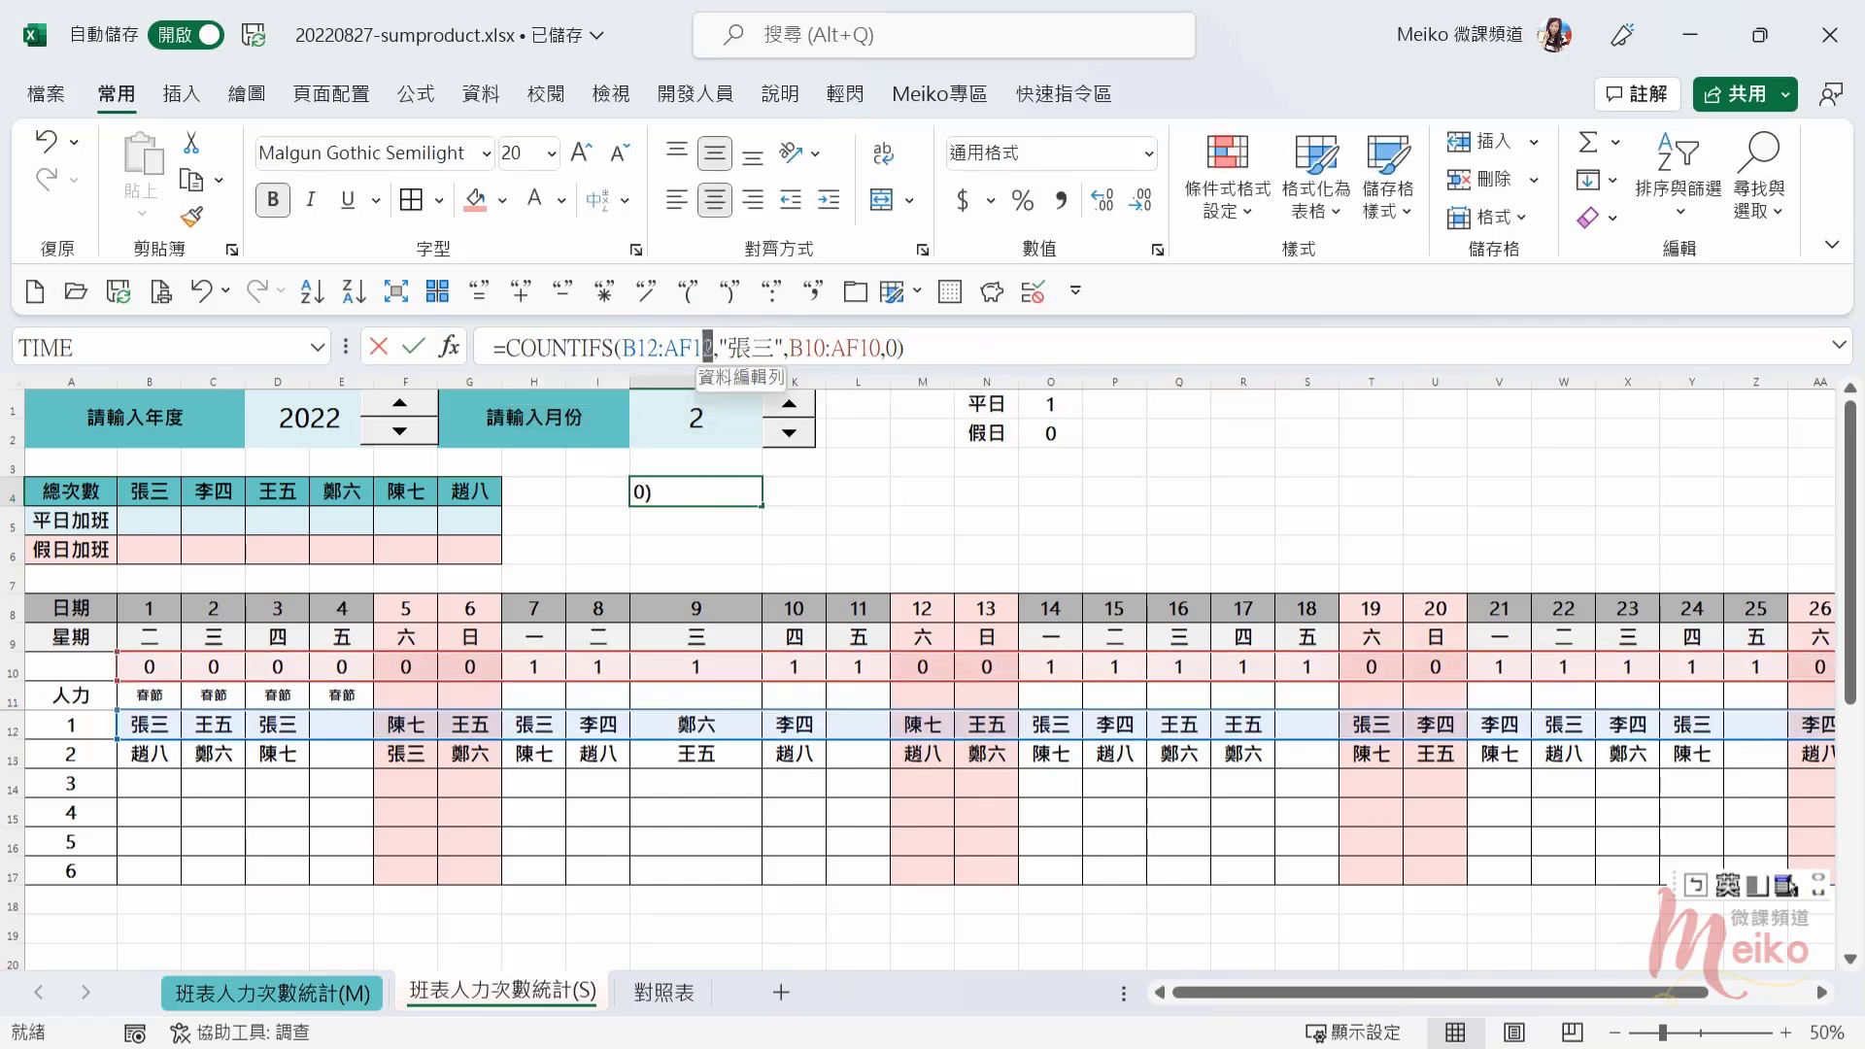
{"action": "type", "text": "3"}
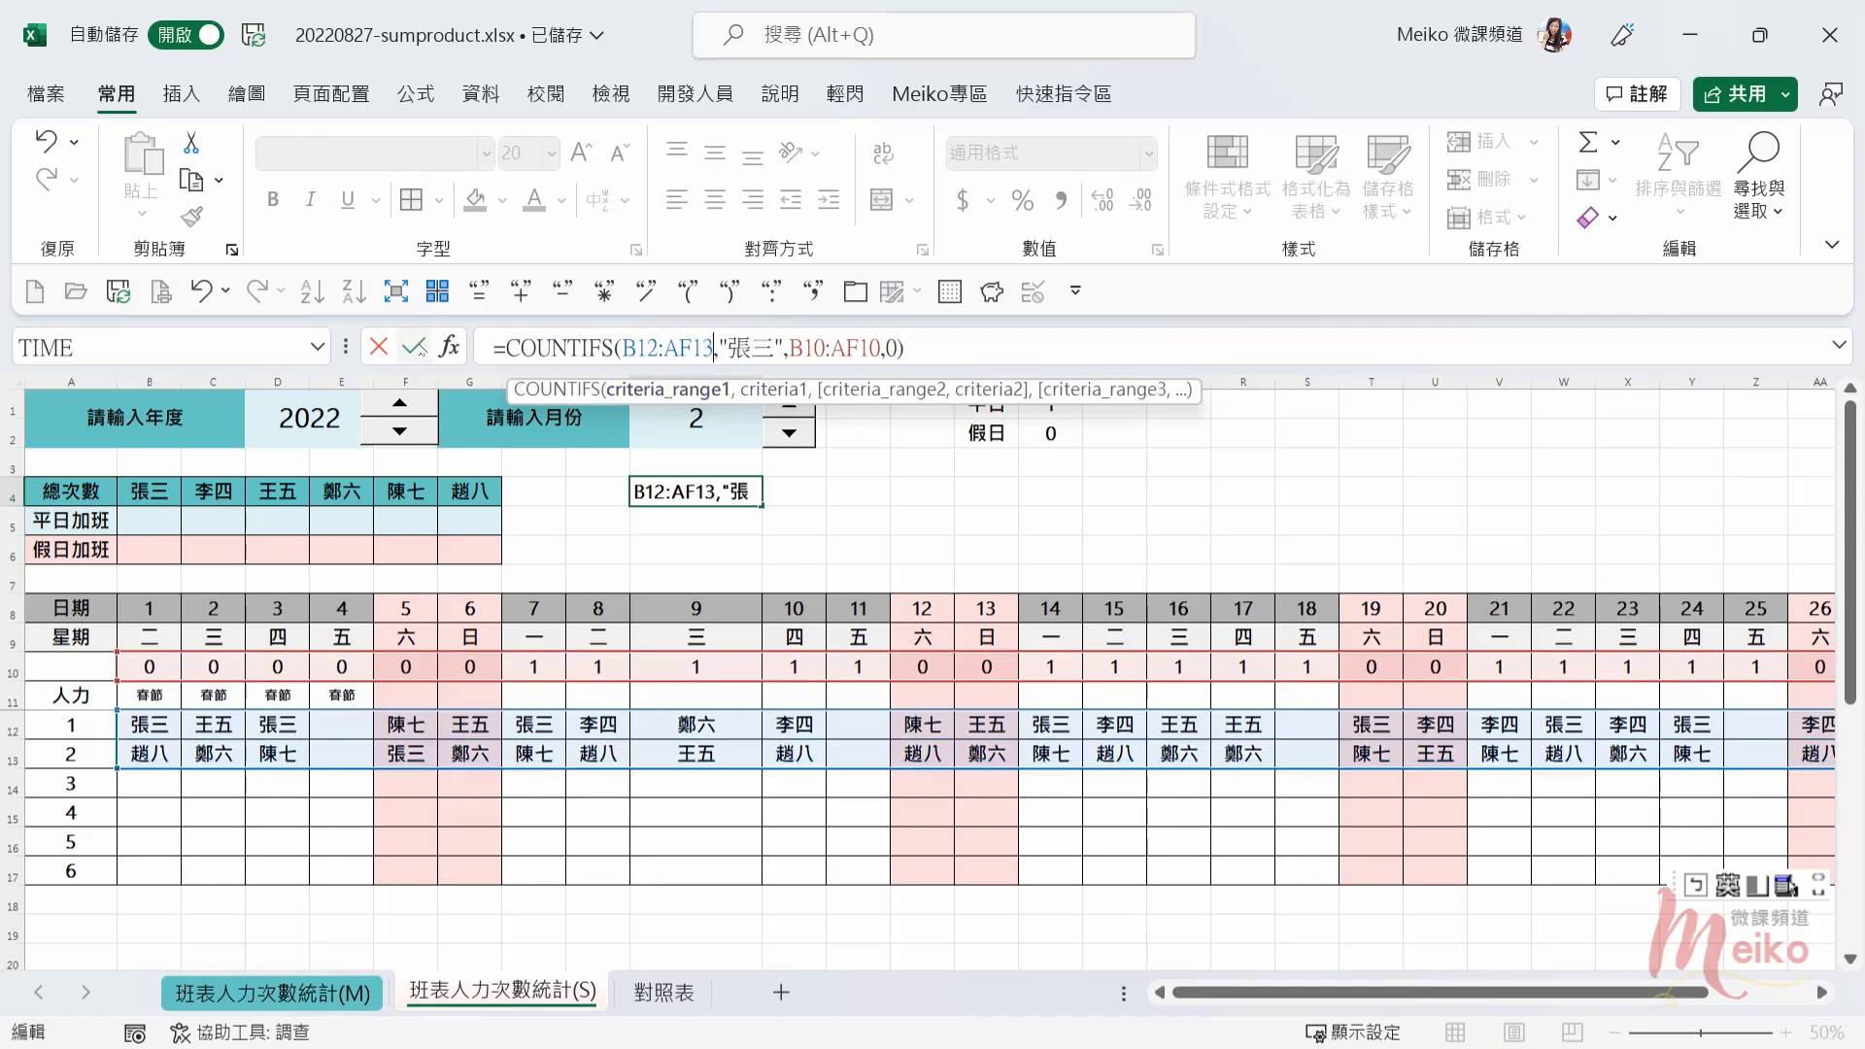
{"action": "left_click", "coordinate": [414, 345]}
{"action": "key", "text": "ctrl+2"}
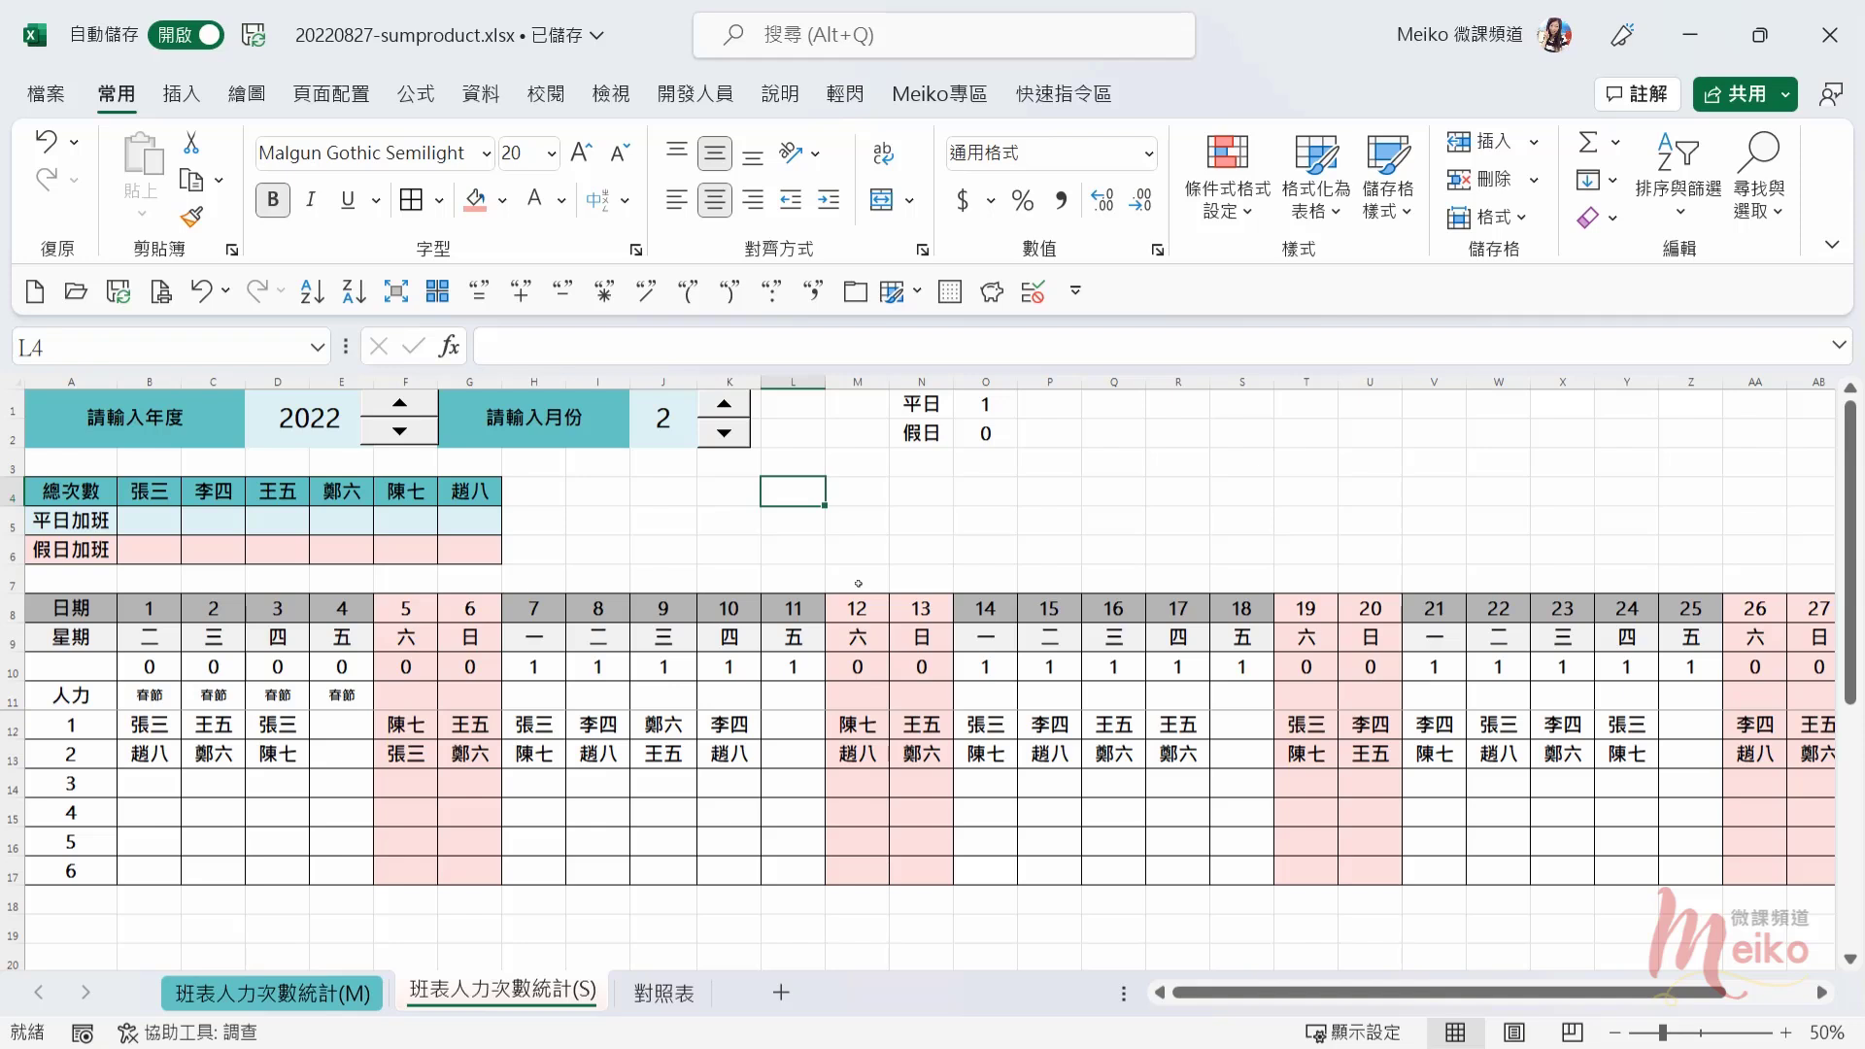
Step: Set the roster month in J1 to 9
{"action": "left_click", "coordinate": [671, 442]}
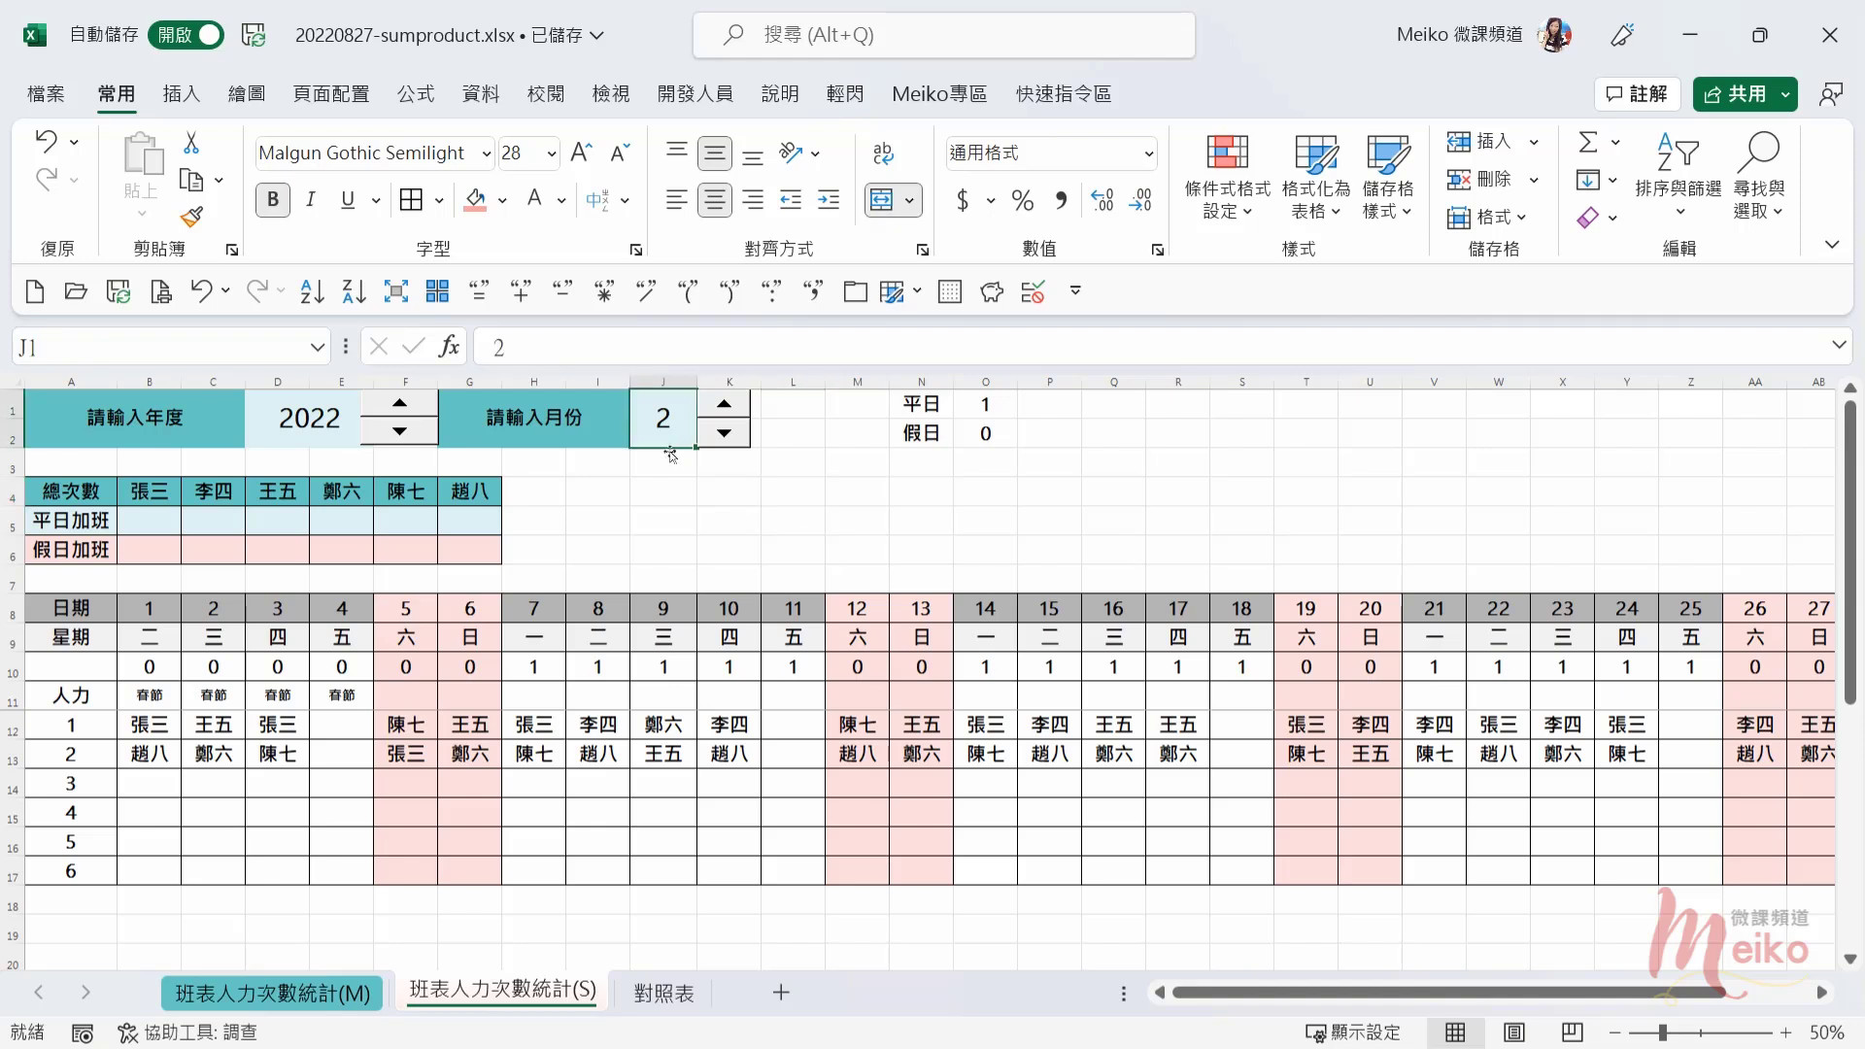
{"action": "type", "text": "9"}
{"action": "left_click", "coordinate": [687, 498]}
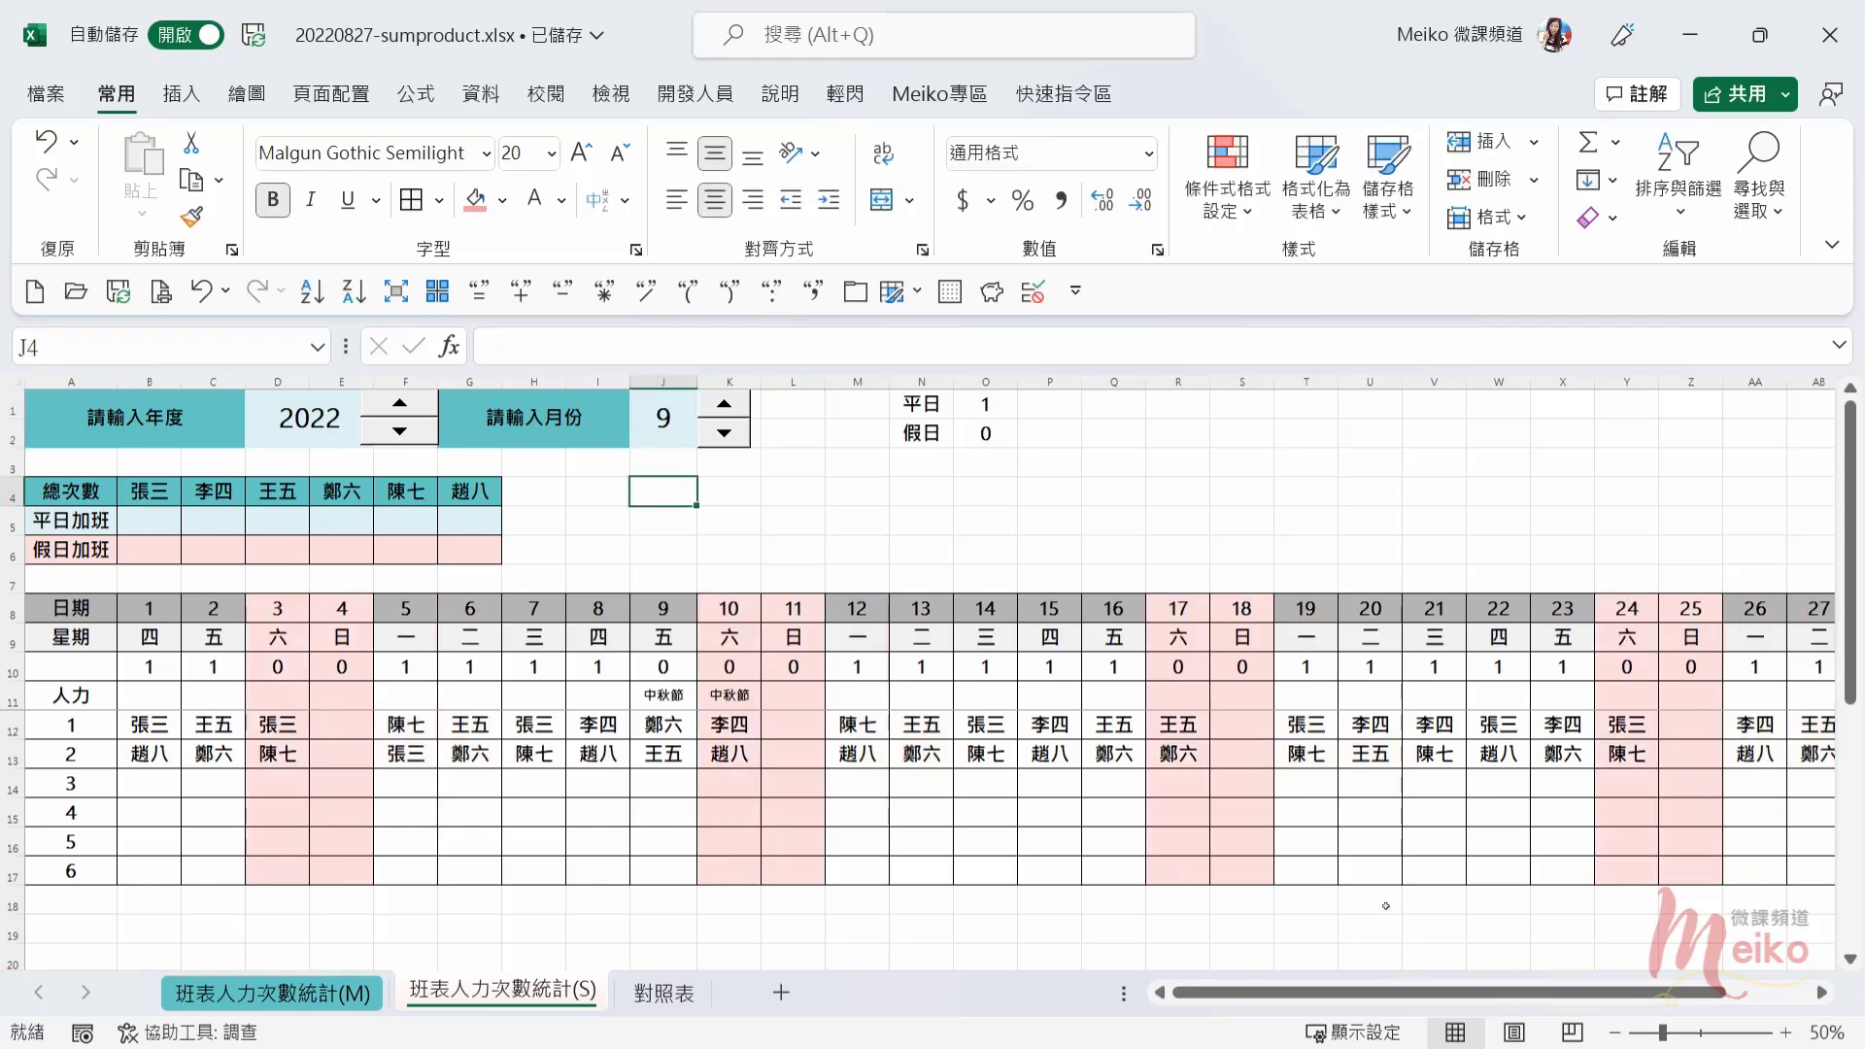
{"action": "left_click", "coordinate": [1615, 1033]}
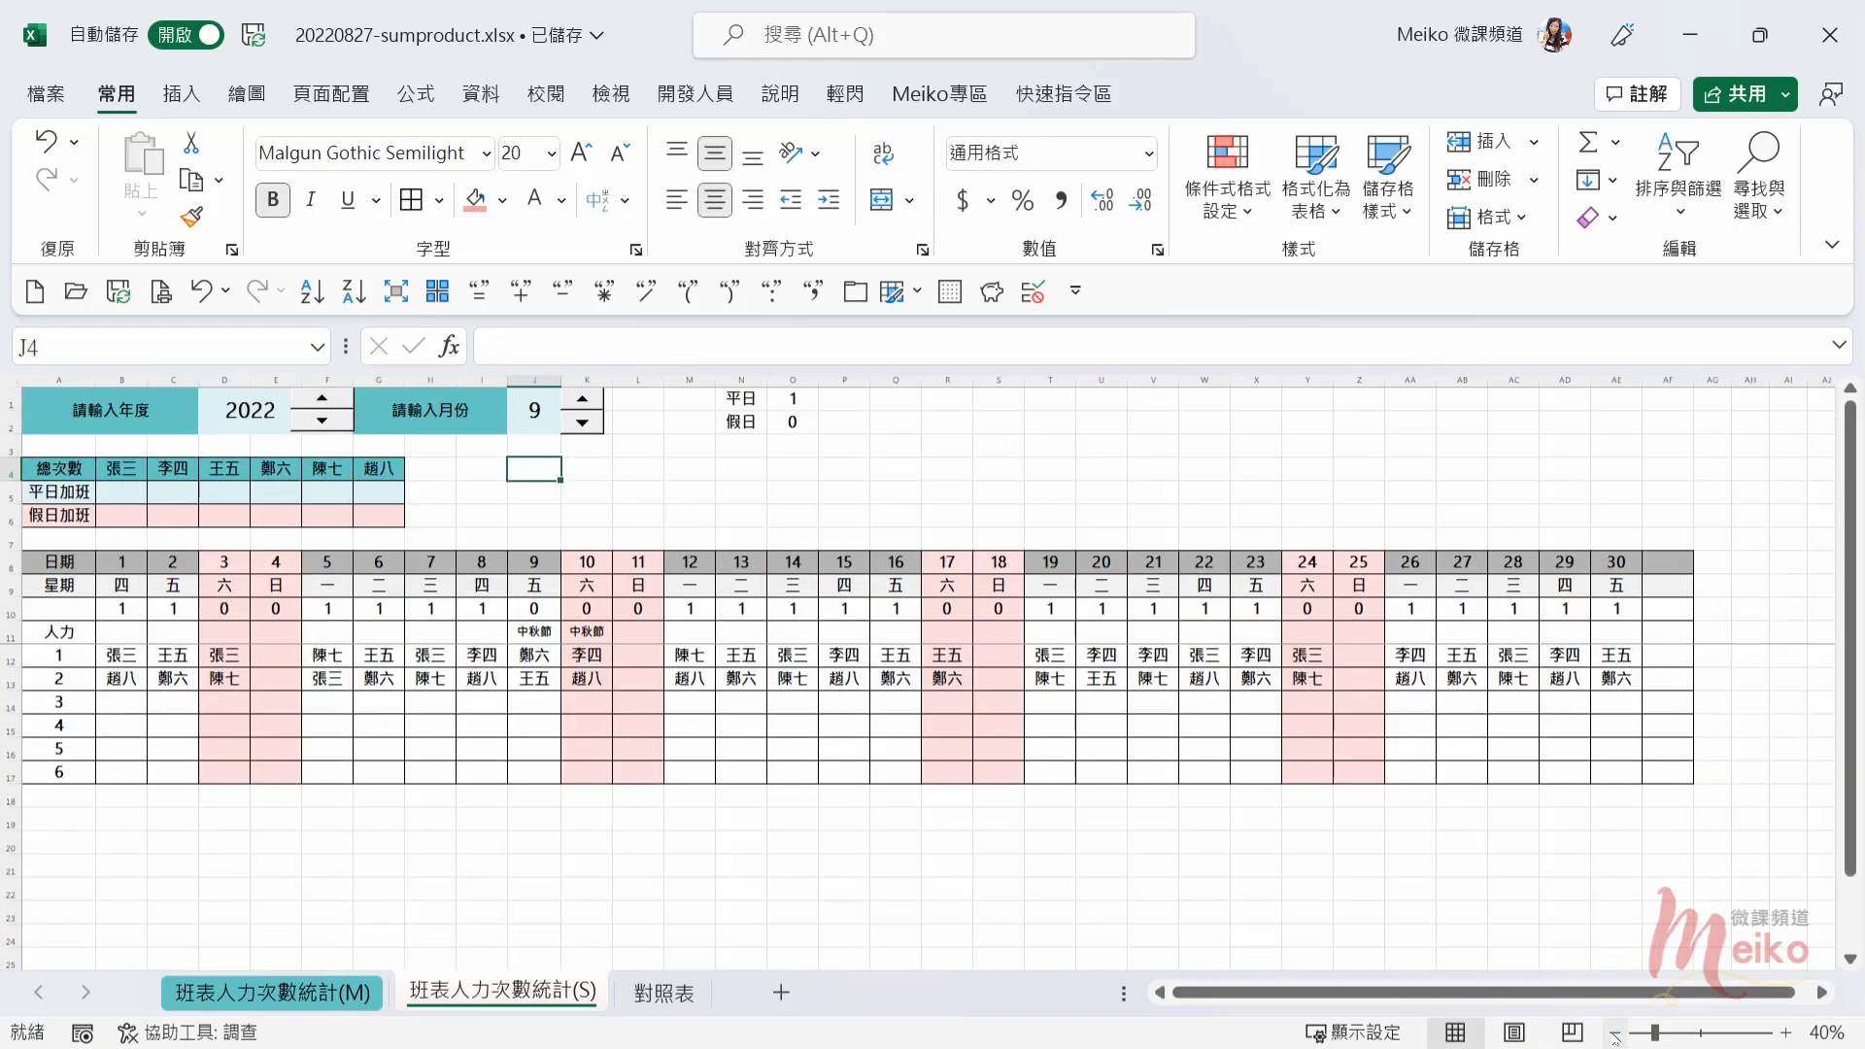
{"action": "left_click", "coordinate": [1661, 1034]}
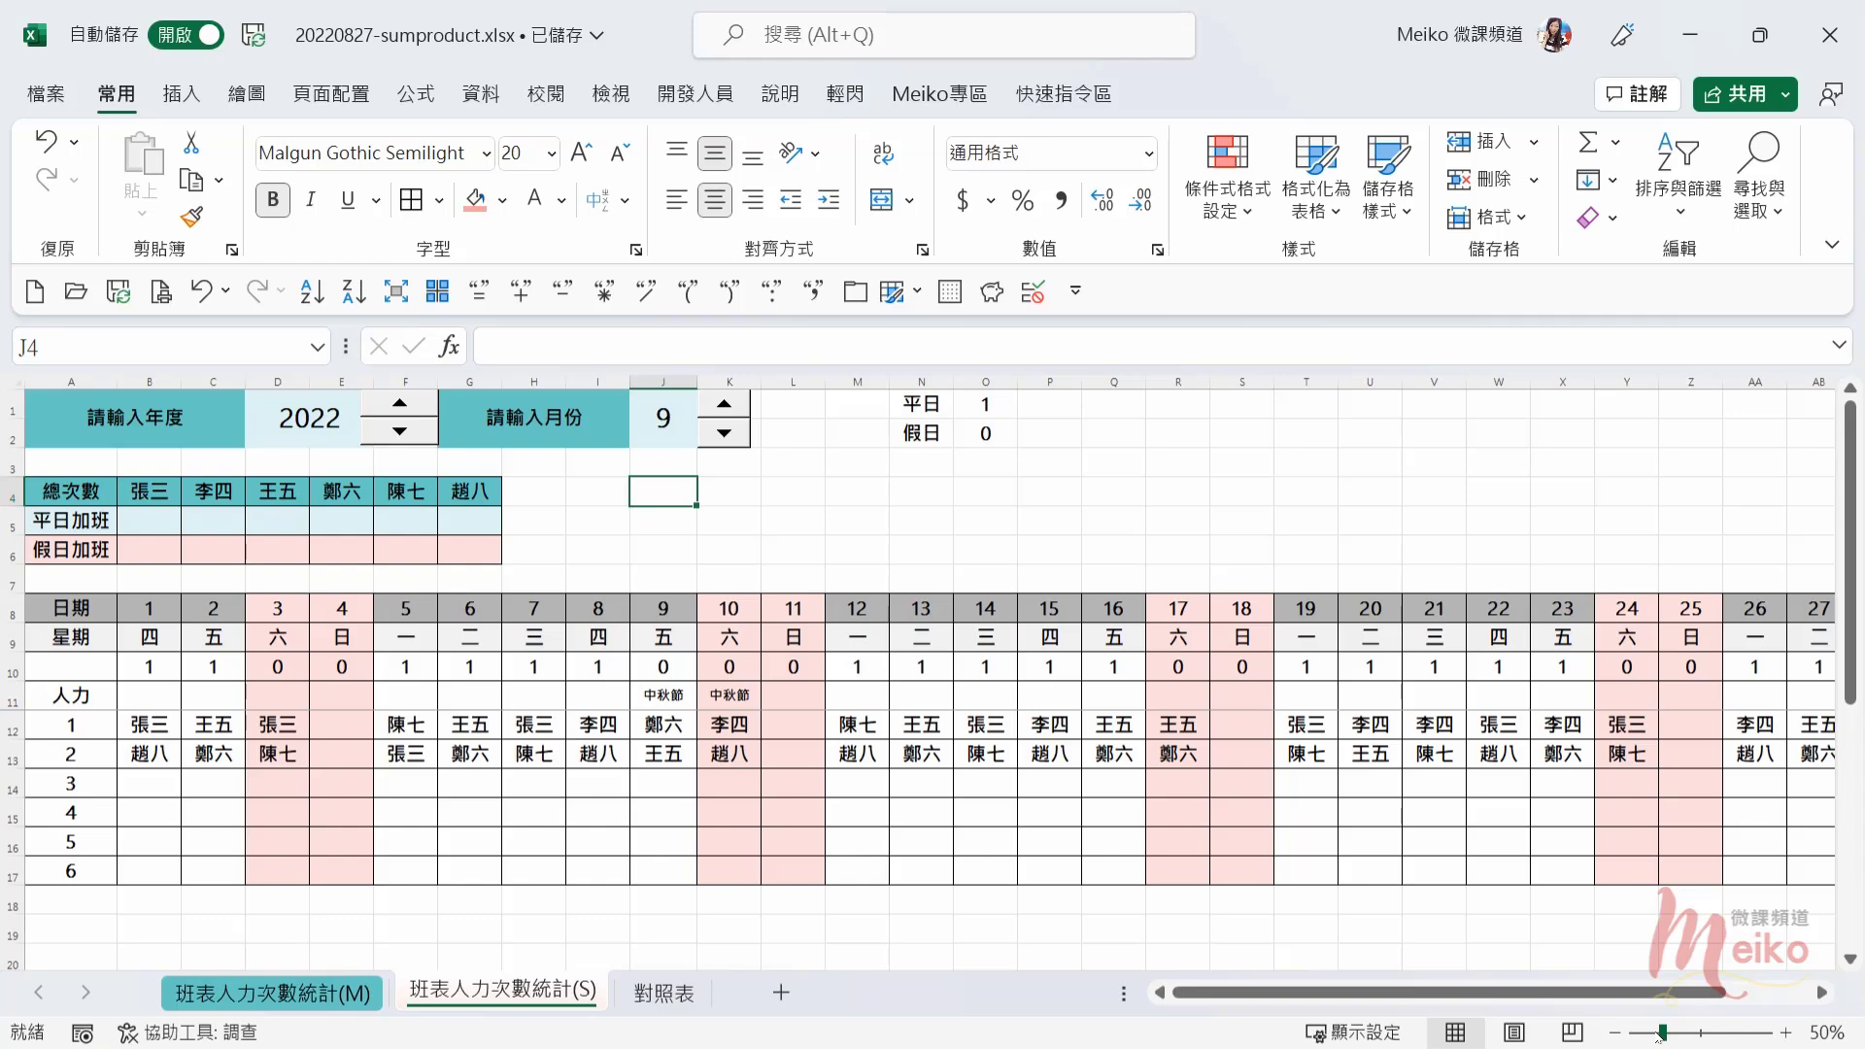
{"action": "left_click_drag", "start_coordinate": [1662, 1033], "coordinate": [1658, 1033]}
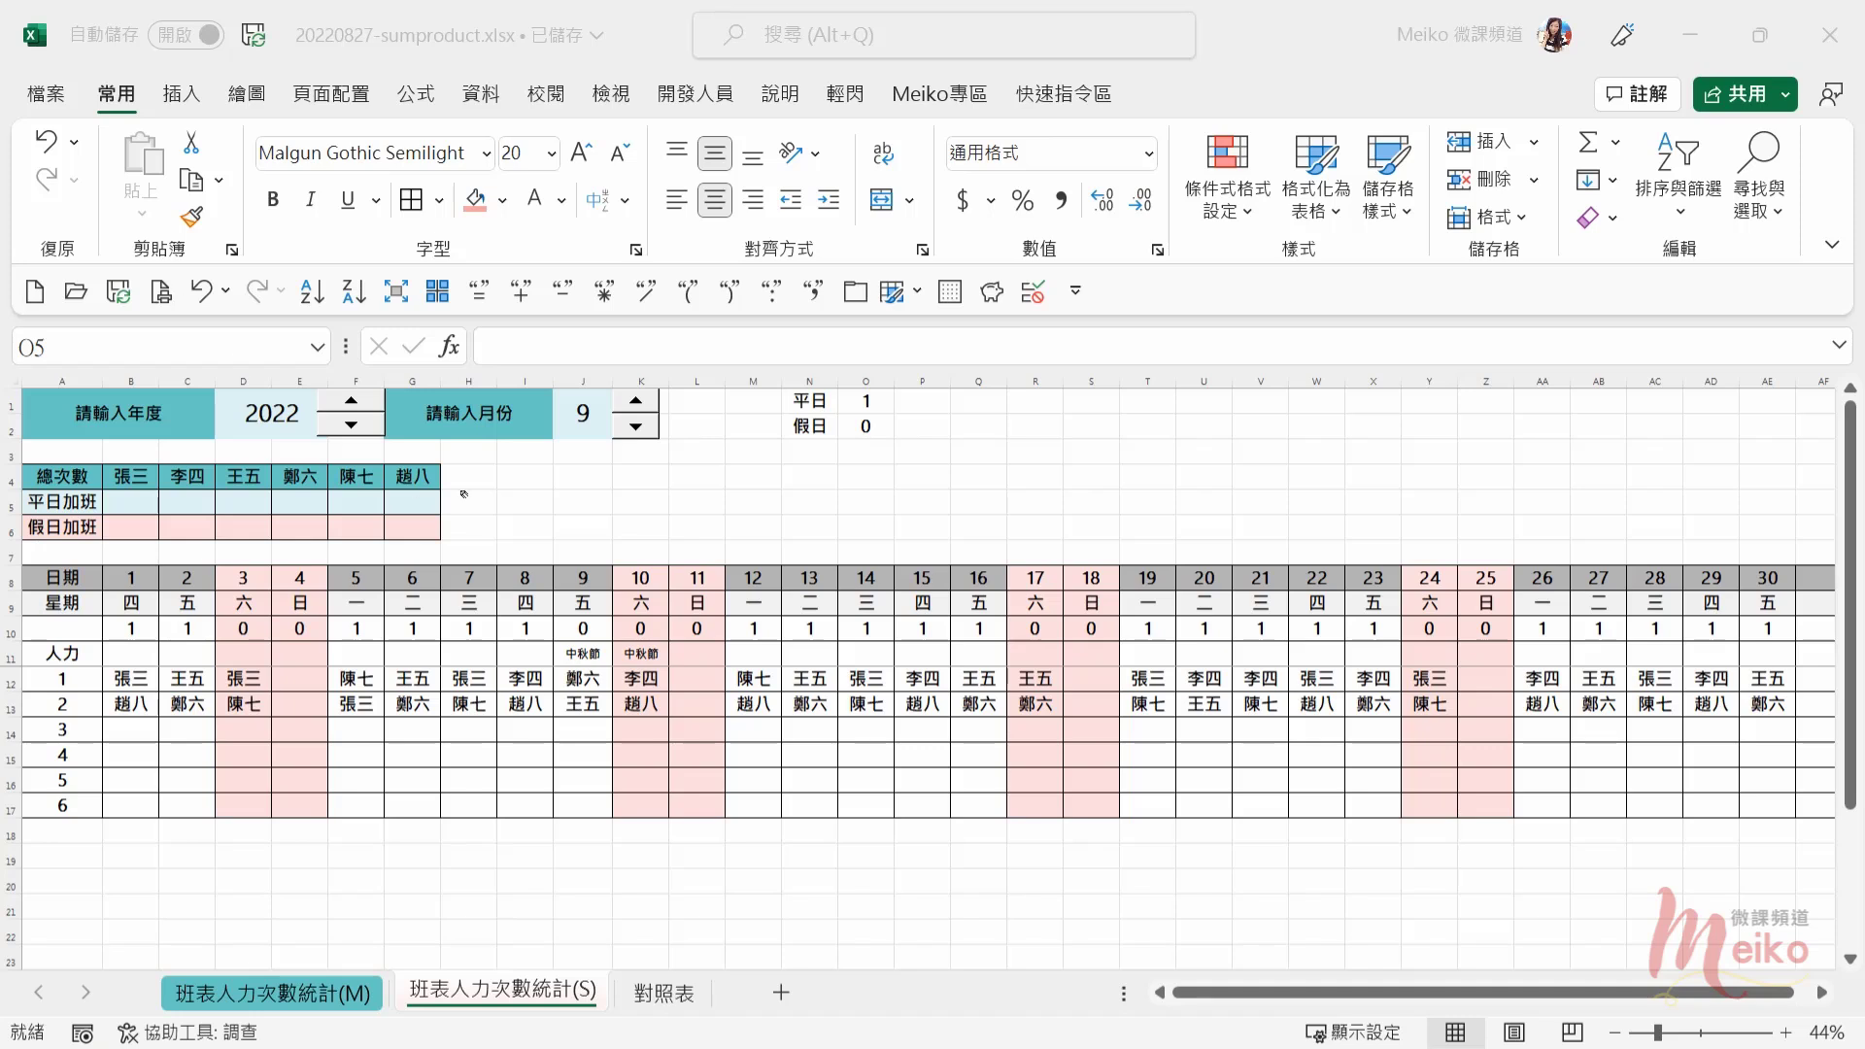
{"action": "mouse_move", "coordinate": [458, 506]}
{"action": "left_mouse_down"}
{"action": "mouse_move", "coordinate": [519, 507]}
{"action": "mouse_move", "coordinate": [506, 528]}
{"action": "left_mouse_up"}
{"action": "mouse_move", "coordinate": [540, 497]}
{"action": "left_mouse_down"}
{"action": "mouse_move", "coordinate": [536, 515]}
{"action": "mouse_move", "coordinate": [609, 517]}
{"action": "left_mouse_up"}
{"action": "left_click_drag", "start_coordinate": [634, 486], "coordinate": [646, 486]}
{"action": "left_click_drag", "start_coordinate": [661, 487], "coordinate": [680, 513]}
{"action": "mouse_move", "coordinate": [707, 415]}
{"action": "left_mouse_down"}
{"action": "mouse_move", "coordinate": [717, 500]}
{"action": "mouse_move", "coordinate": [784, 505]}
{"action": "left_mouse_up"}
{"action": "left_click_drag", "start_coordinate": [802, 439], "coordinate": [814, 505]}
{"action": "left_click_drag", "start_coordinate": [786, 476], "coordinate": [819, 470]}
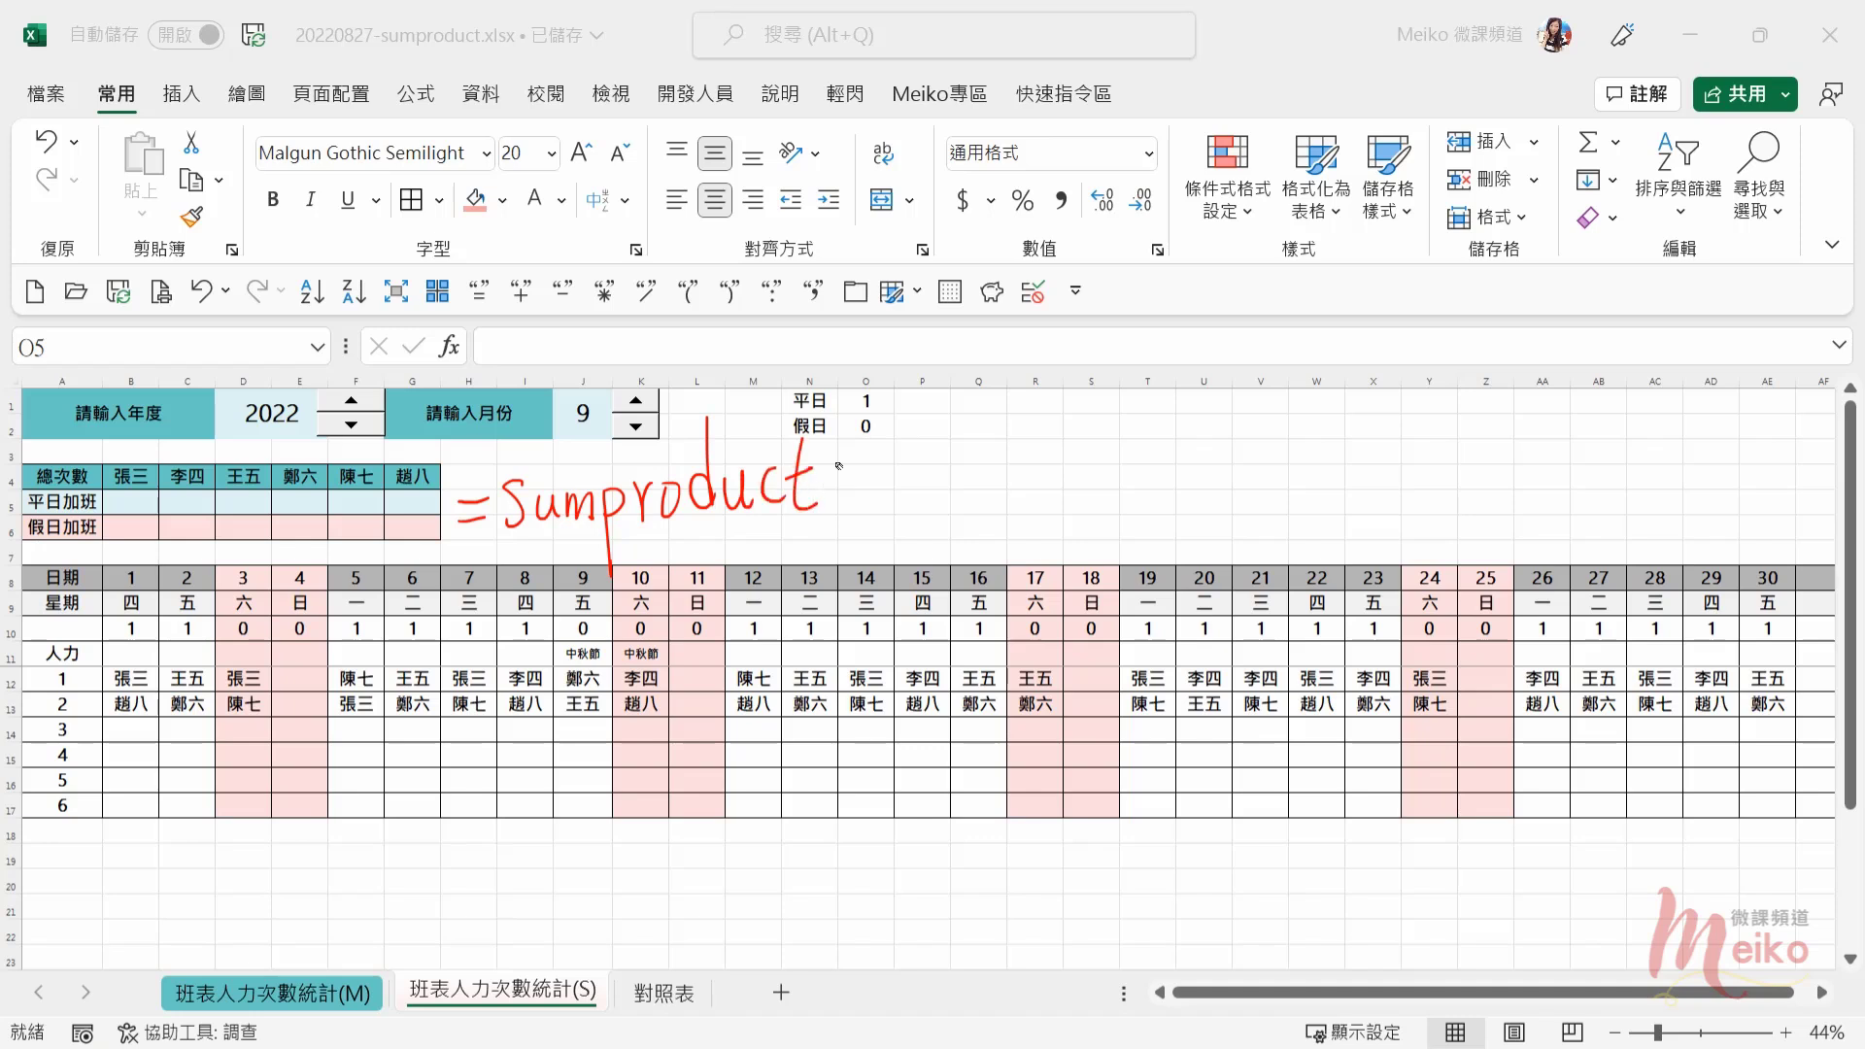
{"action": "mouse_move", "coordinate": [858, 388]}
{"action": "left_mouse_down"}
{"action": "mouse_move", "coordinate": [866, 529]}
{"action": "mouse_move", "coordinate": [1641, 468]}
{"action": "left_mouse_up"}
{"action": "left_click_drag", "start_coordinate": [1637, 300], "coordinate": [1654, 515]}
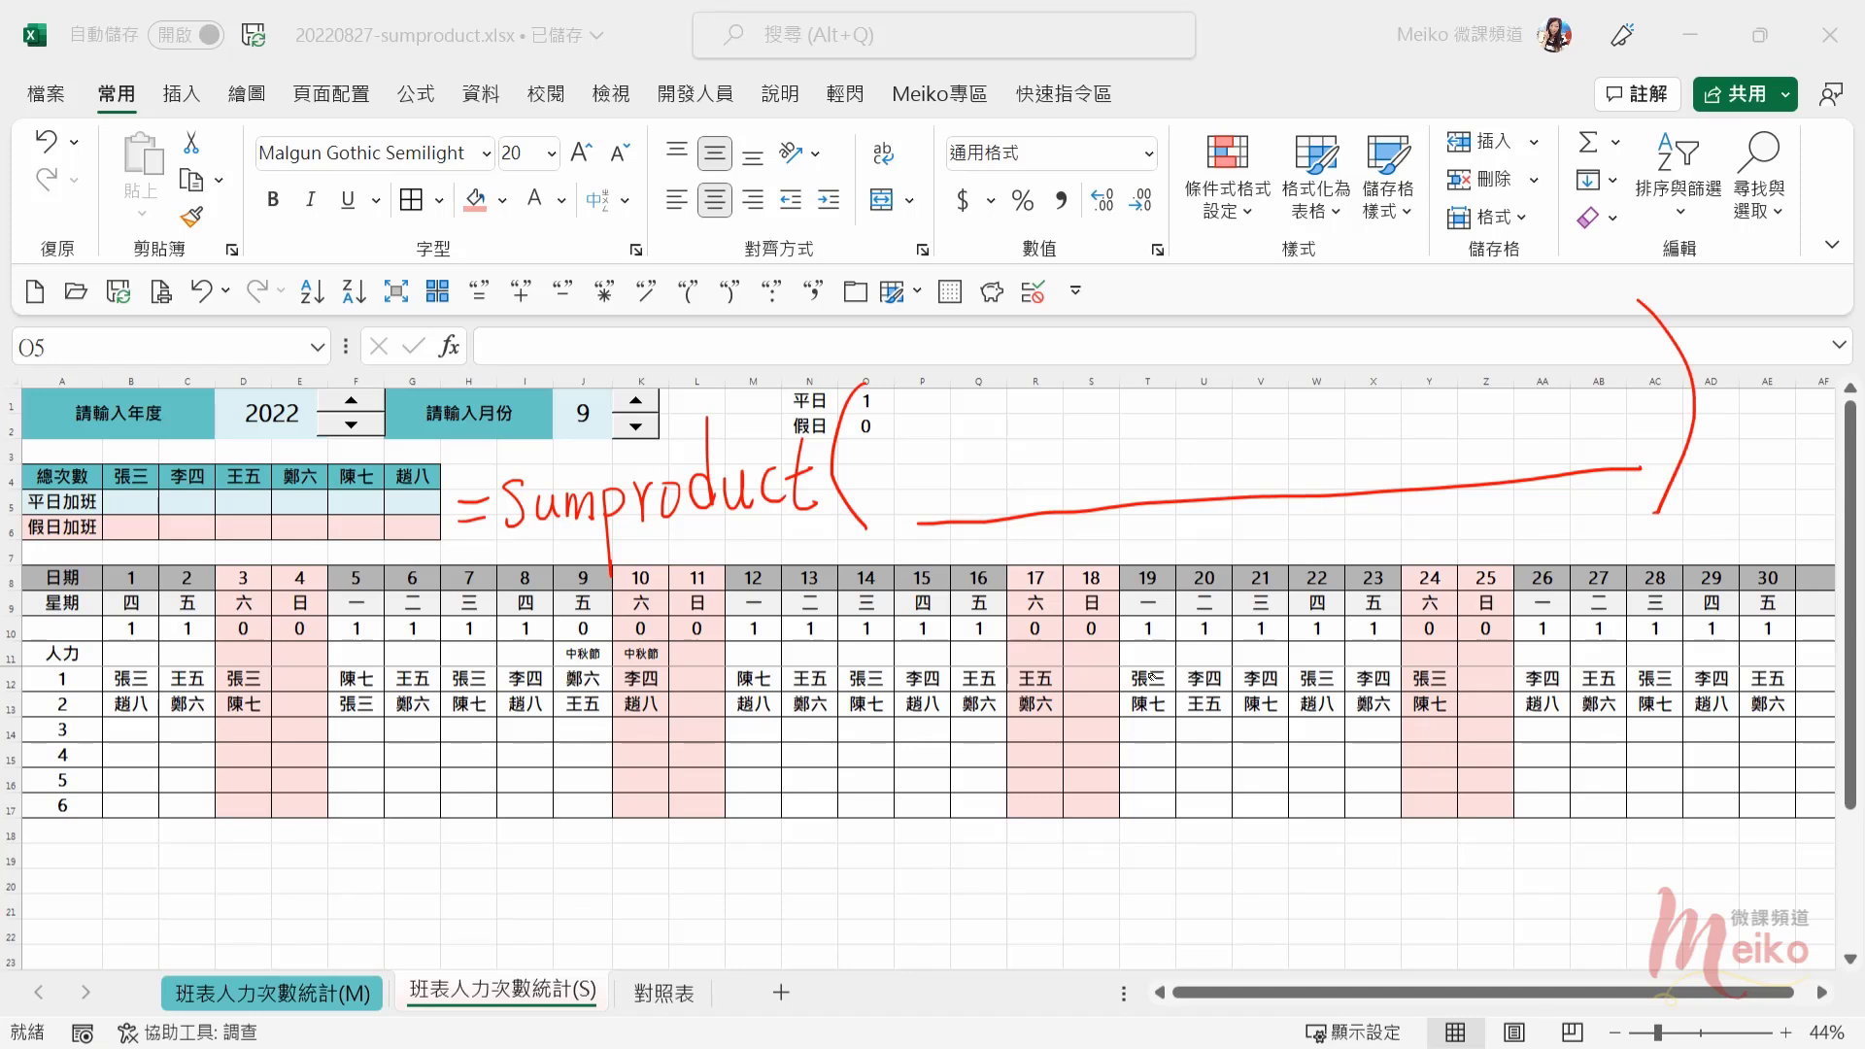
{"action": "mouse_move", "coordinate": [891, 433]}
{"action": "left_mouse_down"}
{"action": "mouse_move", "coordinate": [884, 486]}
{"action": "mouse_move", "coordinate": [913, 528]}
{"action": "mouse_move", "coordinate": [948, 473]}
{"action": "mouse_move", "coordinate": [975, 491]}
{"action": "mouse_move", "coordinate": [1015, 464]}
{"action": "left_mouse_up"}
{"action": "left_click_drag", "start_coordinate": [987, 447], "coordinate": [1029, 476]}
{"action": "left_click_drag", "start_coordinate": [1008, 413], "coordinate": [1010, 491]}
{"action": "mouse_move", "coordinate": [1045, 466]}
{"action": "left_mouse_down"}
{"action": "mouse_move", "coordinate": [1078, 454]}
{"action": "mouse_move", "coordinate": [1089, 503]}
{"action": "left_mouse_up"}
{"action": "mouse_move", "coordinate": [1190, 437]}
{"action": "left_mouse_down"}
{"action": "mouse_move", "coordinate": [1211, 465]}
{"action": "mouse_move", "coordinate": [1185, 466]}
{"action": "left_mouse_up"}
{"action": "left_click_drag", "start_coordinate": [1170, 463], "coordinate": [1215, 442]}
{"action": "mouse_move", "coordinate": [1289, 379]}
{"action": "left_mouse_down"}
{"action": "mouse_move", "coordinate": [1276, 475]}
{"action": "mouse_move", "coordinate": [1299, 427]}
{"action": "left_mouse_up"}
{"action": "left_click_drag", "start_coordinate": [1307, 418], "coordinate": [1313, 460]}
{"action": "left_click_drag", "start_coordinate": [1360, 429], "coordinate": [1392, 395]}
{"action": "left_click_drag", "start_coordinate": [1375, 412], "coordinate": [1381, 470]}
{"action": "left_click_drag", "start_coordinate": [1422, 387], "coordinate": [1405, 441]}
{"action": "mouse_move", "coordinate": [1414, 396]}
{"action": "left_mouse_down"}
{"action": "mouse_move", "coordinate": [1442, 431]}
{"action": "mouse_move", "coordinate": [1485, 417]}
{"action": "left_mouse_up"}
{"action": "mouse_move", "coordinate": [1472, 358]}
{"action": "left_mouse_down"}
{"action": "mouse_move", "coordinate": [1473, 445]}
{"action": "mouse_move", "coordinate": [1545, 389]}
{"action": "left_mouse_up"}
{"action": "mouse_move", "coordinate": [1516, 418]}
{"action": "left_mouse_down"}
{"action": "mouse_move", "coordinate": [1556, 407]}
{"action": "mouse_move", "coordinate": [1559, 454]}
{"action": "left_mouse_up"}
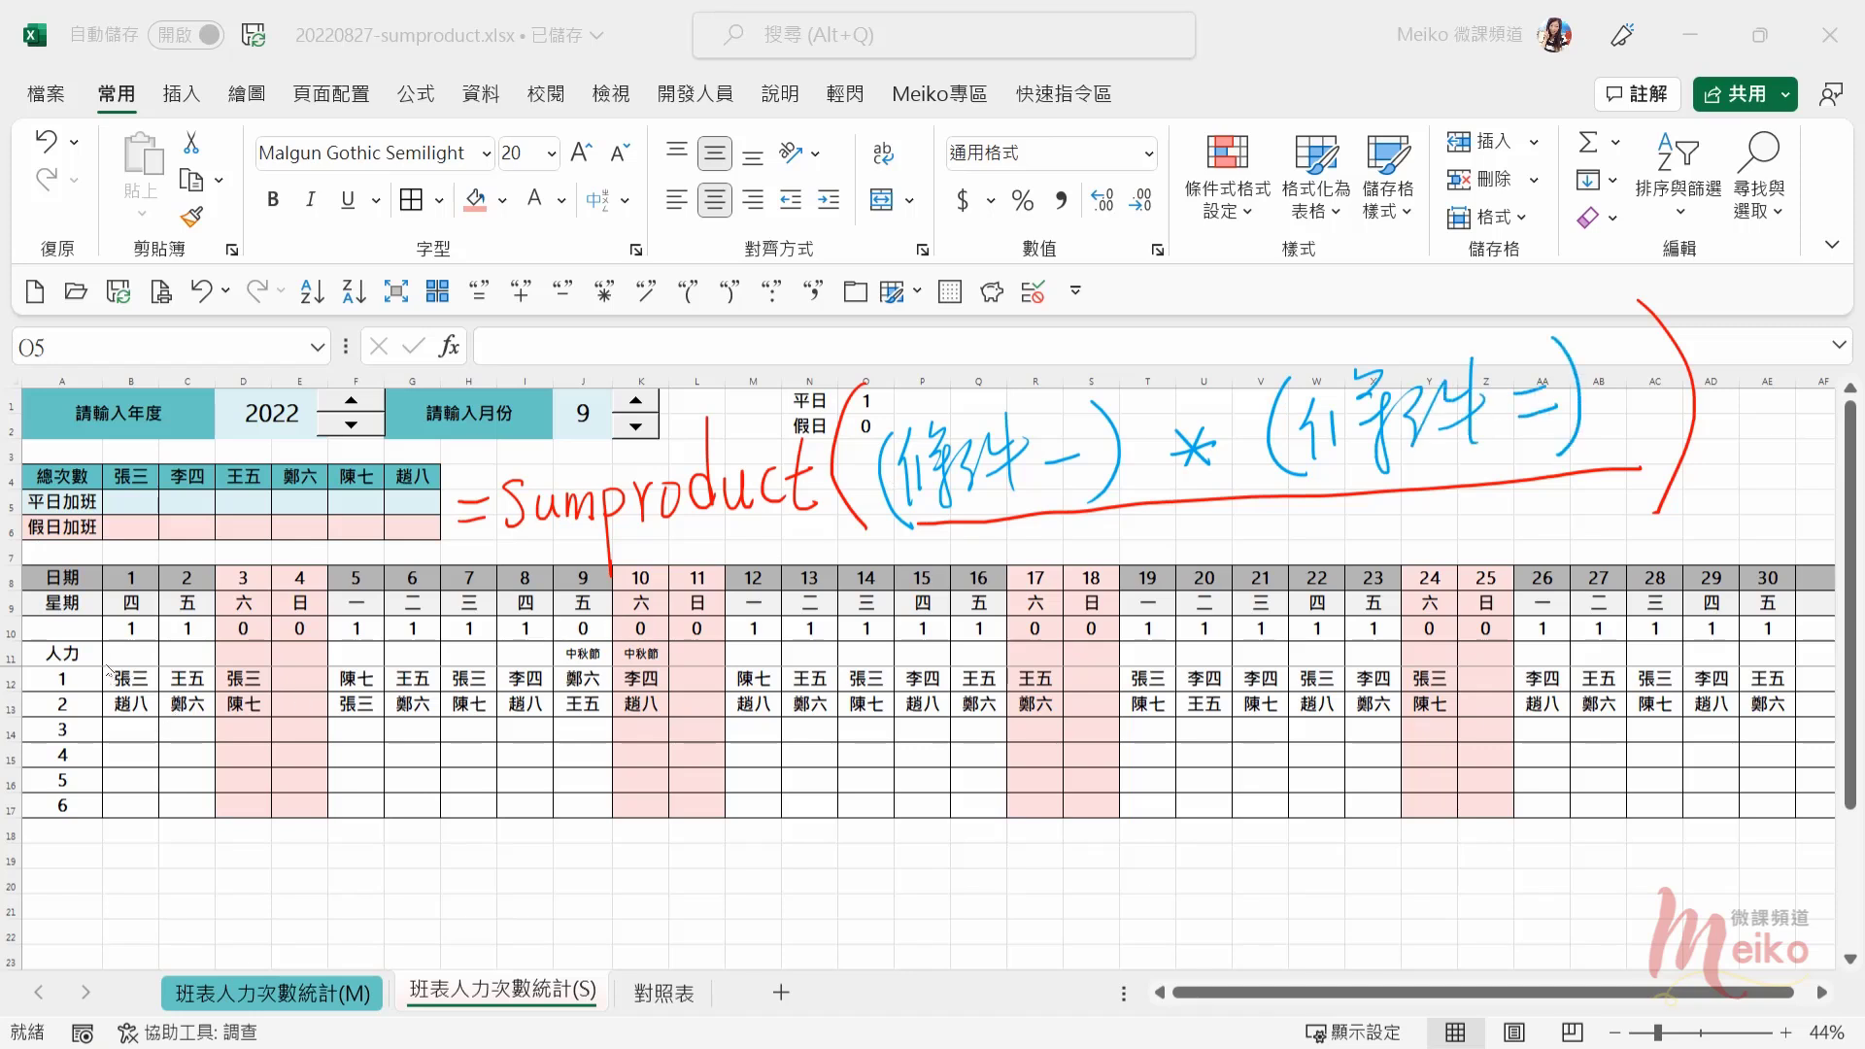
{"action": "mouse_move", "coordinate": [107, 669]}
{"action": "left_mouse_down"}
{"action": "mouse_move", "coordinate": [746, 746]}
{"action": "mouse_move", "coordinate": [1480, 801]}
{"action": "mouse_move", "coordinate": [1727, 776]}
{"action": "mouse_move", "coordinate": [1830, 811]}
{"action": "left_mouse_up"}
{"action": "left_click_drag", "start_coordinate": [942, 497], "coordinate": [626, 830]}
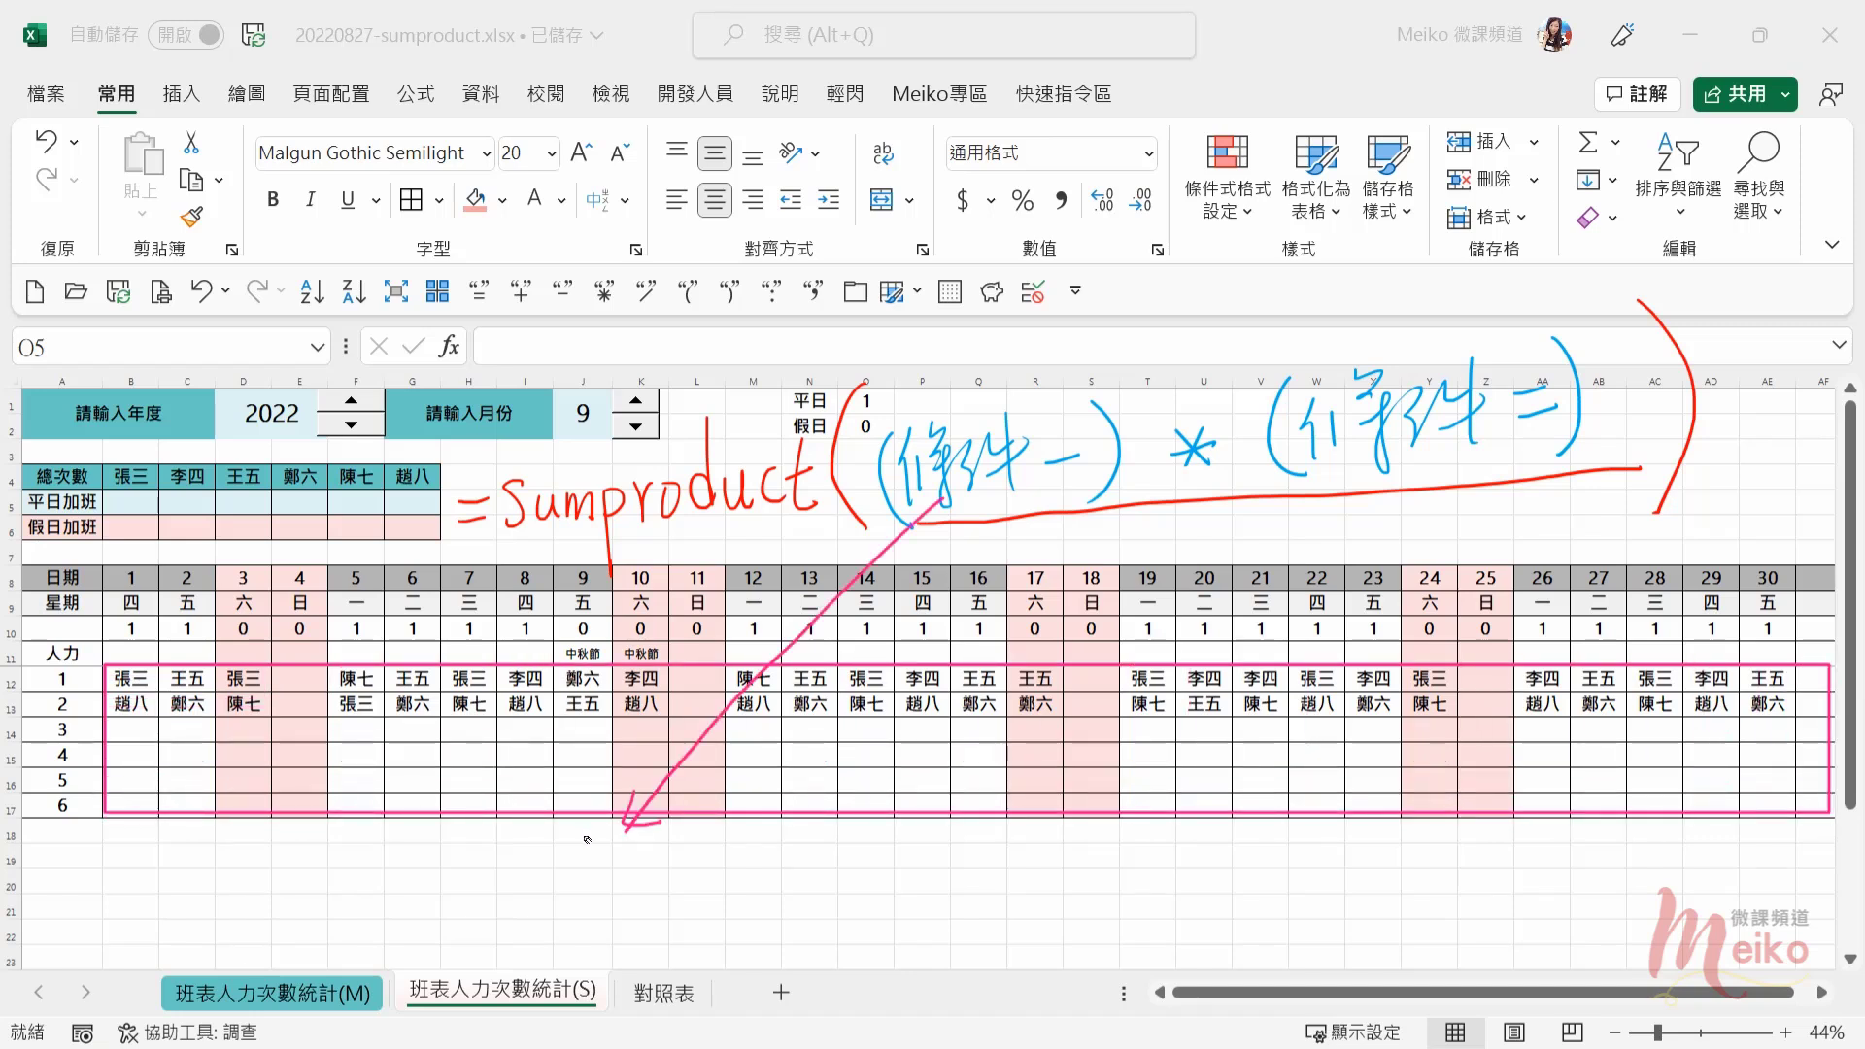
{"action": "mouse_move", "coordinate": [442, 867]}
{"action": "left_mouse_down"}
{"action": "mouse_move", "coordinate": [448, 928]}
{"action": "mouse_move", "coordinate": [653, 927]}
{"action": "left_mouse_up"}
{"action": "mouse_move", "coordinate": [680, 879]}
{"action": "left_mouse_down"}
{"action": "mouse_move", "coordinate": [686, 927]}
{"action": "mouse_move", "coordinate": [697, 909]}
{"action": "left_mouse_up"}
{"action": "mouse_move", "coordinate": [720, 938]}
{"action": "left_mouse_down"}
{"action": "mouse_move", "coordinate": [719, 878]}
{"action": "mouse_move", "coordinate": [743, 880]}
{"action": "left_mouse_up"}
{"action": "mouse_move", "coordinate": [721, 909]}
{"action": "left_mouse_down"}
{"action": "mouse_move", "coordinate": [830, 877]}
{"action": "mouse_move", "coordinate": [822, 944]}
{"action": "mouse_move", "coordinate": [921, 873]}
{"action": "left_mouse_up"}
{"action": "left_click_drag", "start_coordinate": [925, 858], "coordinate": [932, 872]}
{"action": "mouse_move", "coordinate": [954, 883]}
{"action": "left_mouse_down"}
{"action": "mouse_move", "coordinate": [971, 878]}
{"action": "mouse_move", "coordinate": [954, 938]}
{"action": "mouse_move", "coordinate": [1011, 863]}
{"action": "left_mouse_up"}
{"action": "mouse_move", "coordinate": [998, 867]}
{"action": "left_mouse_down"}
{"action": "mouse_move", "coordinate": [999, 909]}
{"action": "mouse_move", "coordinate": [1014, 902]}
{"action": "left_mouse_up"}
{"action": "left_click_drag", "start_coordinate": [999, 908], "coordinate": [1036, 934]}
{"action": "mouse_move", "coordinate": [1047, 891]}
{"action": "left_mouse_down"}
{"action": "mouse_move", "coordinate": [1071, 887]}
{"action": "mouse_move", "coordinate": [1065, 908]}
{"action": "left_mouse_up"}
{"action": "left_click_drag", "start_coordinate": [1047, 928], "coordinate": [1080, 923]}
{"action": "left_click_drag", "start_coordinate": [1092, 853], "coordinate": [1137, 972]}
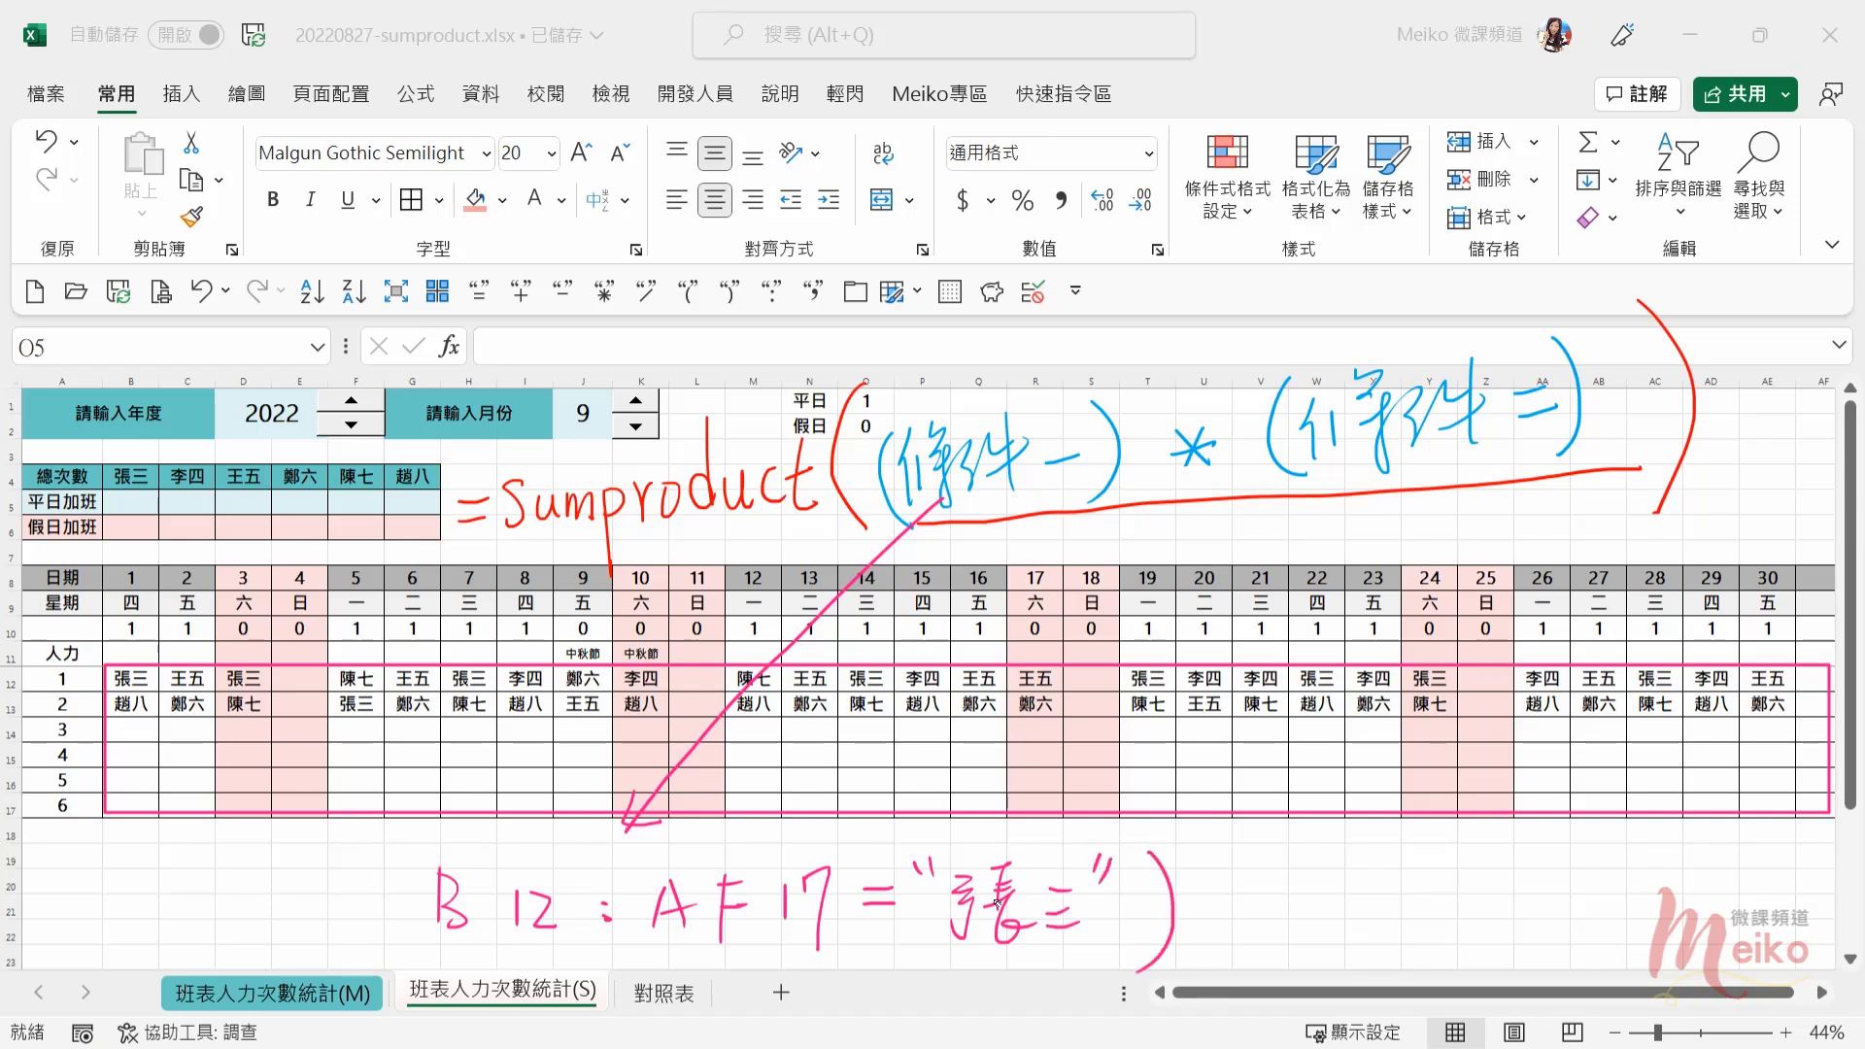
{"action": "left_click_drag", "start_coordinate": [405, 845], "coordinate": [416, 959]}
{"action": "left_click_drag", "start_coordinate": [427, 893], "coordinate": [414, 918]}
{"action": "left_click_drag", "start_coordinate": [514, 891], "coordinate": [488, 924]}
{"action": "left_click_drag", "start_coordinate": [498, 865], "coordinate": [498, 958]}
{"action": "left_click_drag", "start_coordinate": [648, 894], "coordinate": [638, 939]}
{"action": "left_click_drag", "start_coordinate": [769, 891], "coordinate": [750, 921]}
{"action": "left_click_drag", "start_coordinate": [761, 944], "coordinate": [761, 854]}
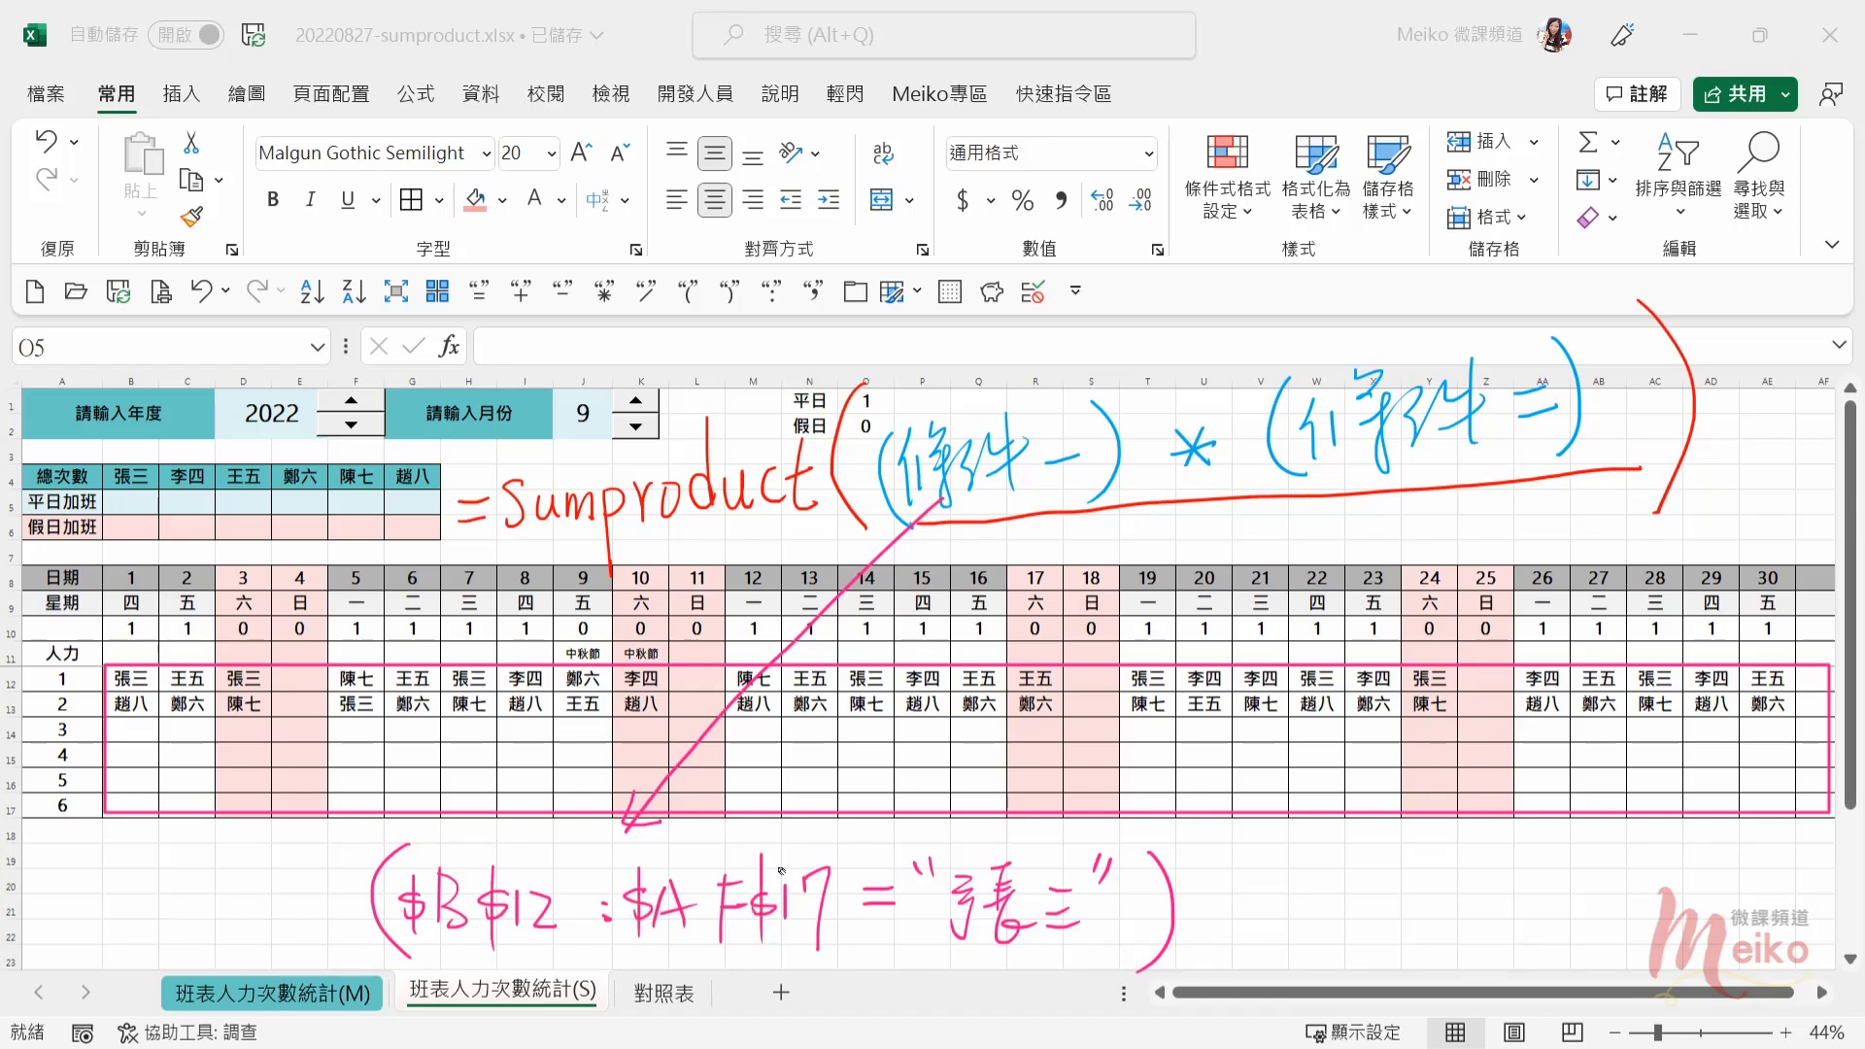
{"action": "mouse_move", "coordinate": [1433, 449]}
{"action": "left_mouse_down"}
{"action": "mouse_move", "coordinate": [1466, 682]}
{"action": "mouse_move", "coordinate": [1460, 860]}
{"action": "mouse_move", "coordinate": [1477, 830]}
{"action": "left_mouse_up"}
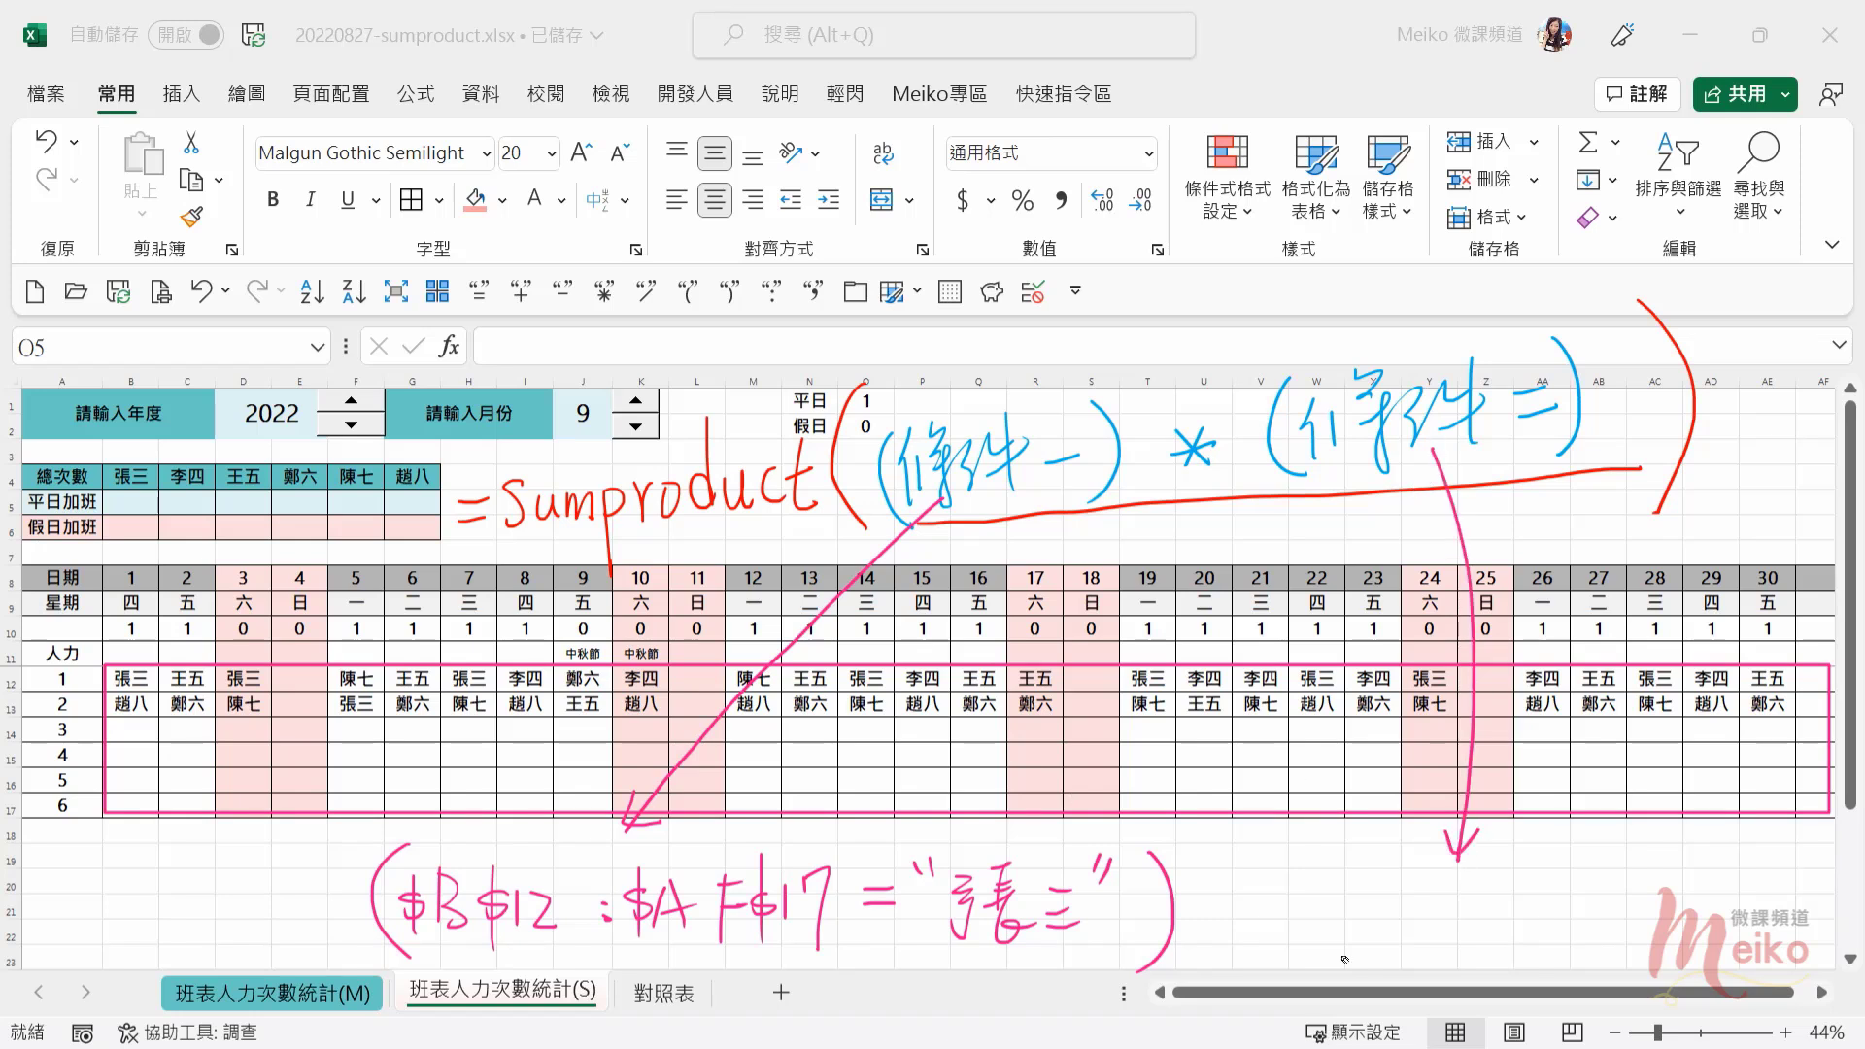
{"action": "left_click_drag", "start_coordinate": [102, 613], "coordinate": [1834, 648]}
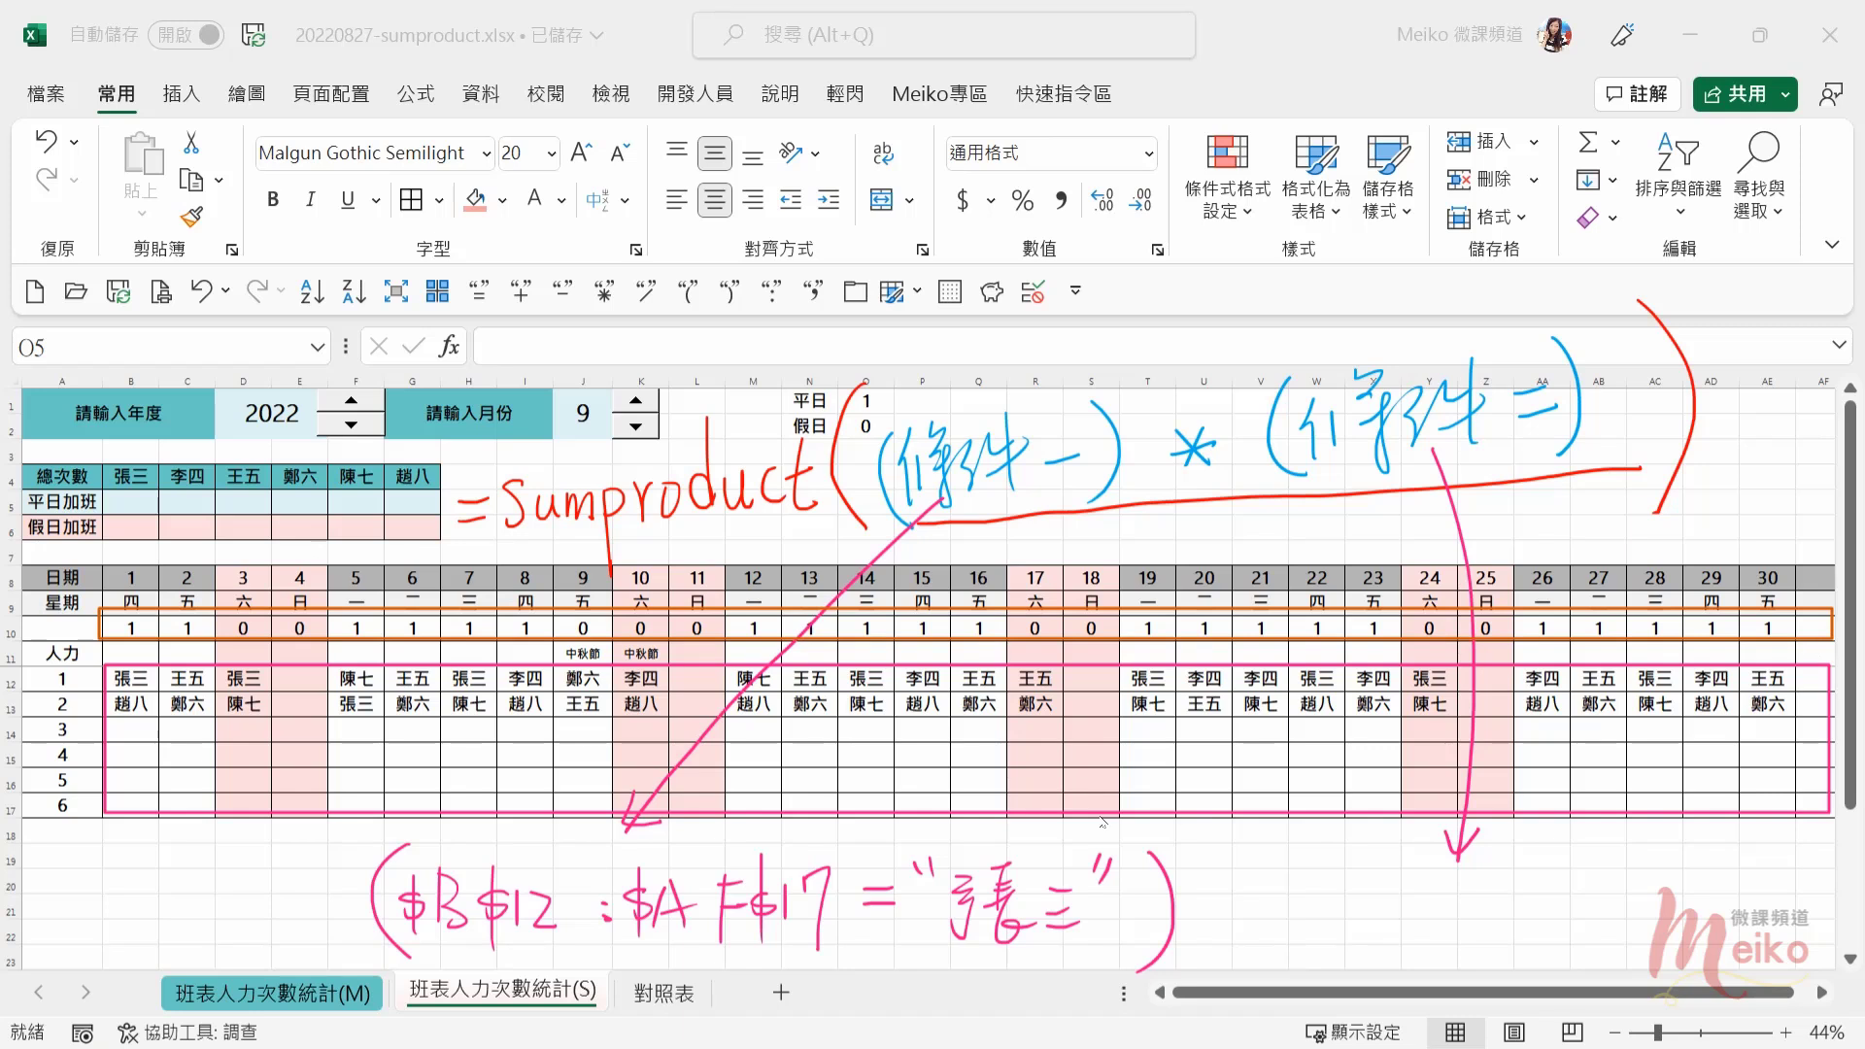
{"action": "mouse_move", "coordinate": [1226, 841]}
{"action": "left_mouse_down"}
{"action": "mouse_move", "coordinate": [1219, 923]}
{"action": "mouse_move", "coordinate": [1239, 956]}
{"action": "left_mouse_up"}
{"action": "left_click_drag", "start_coordinate": [1262, 872], "coordinate": [1246, 947]}
{"action": "mouse_move", "coordinate": [1323, 894]}
{"action": "left_mouse_down"}
{"action": "mouse_move", "coordinate": [1294, 922]}
{"action": "mouse_move", "coordinate": [1305, 938]}
{"action": "left_mouse_up"}
{"action": "mouse_move", "coordinate": [1340, 886]}
{"action": "left_mouse_down"}
{"action": "mouse_move", "coordinate": [1340, 930]}
{"action": "mouse_move", "coordinate": [1363, 894]}
{"action": "mouse_move", "coordinate": [1438, 930]}
{"action": "mouse_move", "coordinate": [1462, 915]}
{"action": "left_mouse_up"}
{"action": "left_click", "coordinate": [1398, 917]}
{"action": "mouse_move", "coordinate": [1441, 905]}
{"action": "left_mouse_down"}
{"action": "mouse_move", "coordinate": [1460, 905]}
{"action": "mouse_move", "coordinate": [1415, 915]}
{"action": "left_mouse_up"}
{"action": "left_click_drag", "start_coordinate": [1425, 863], "coordinate": [1424, 944]}
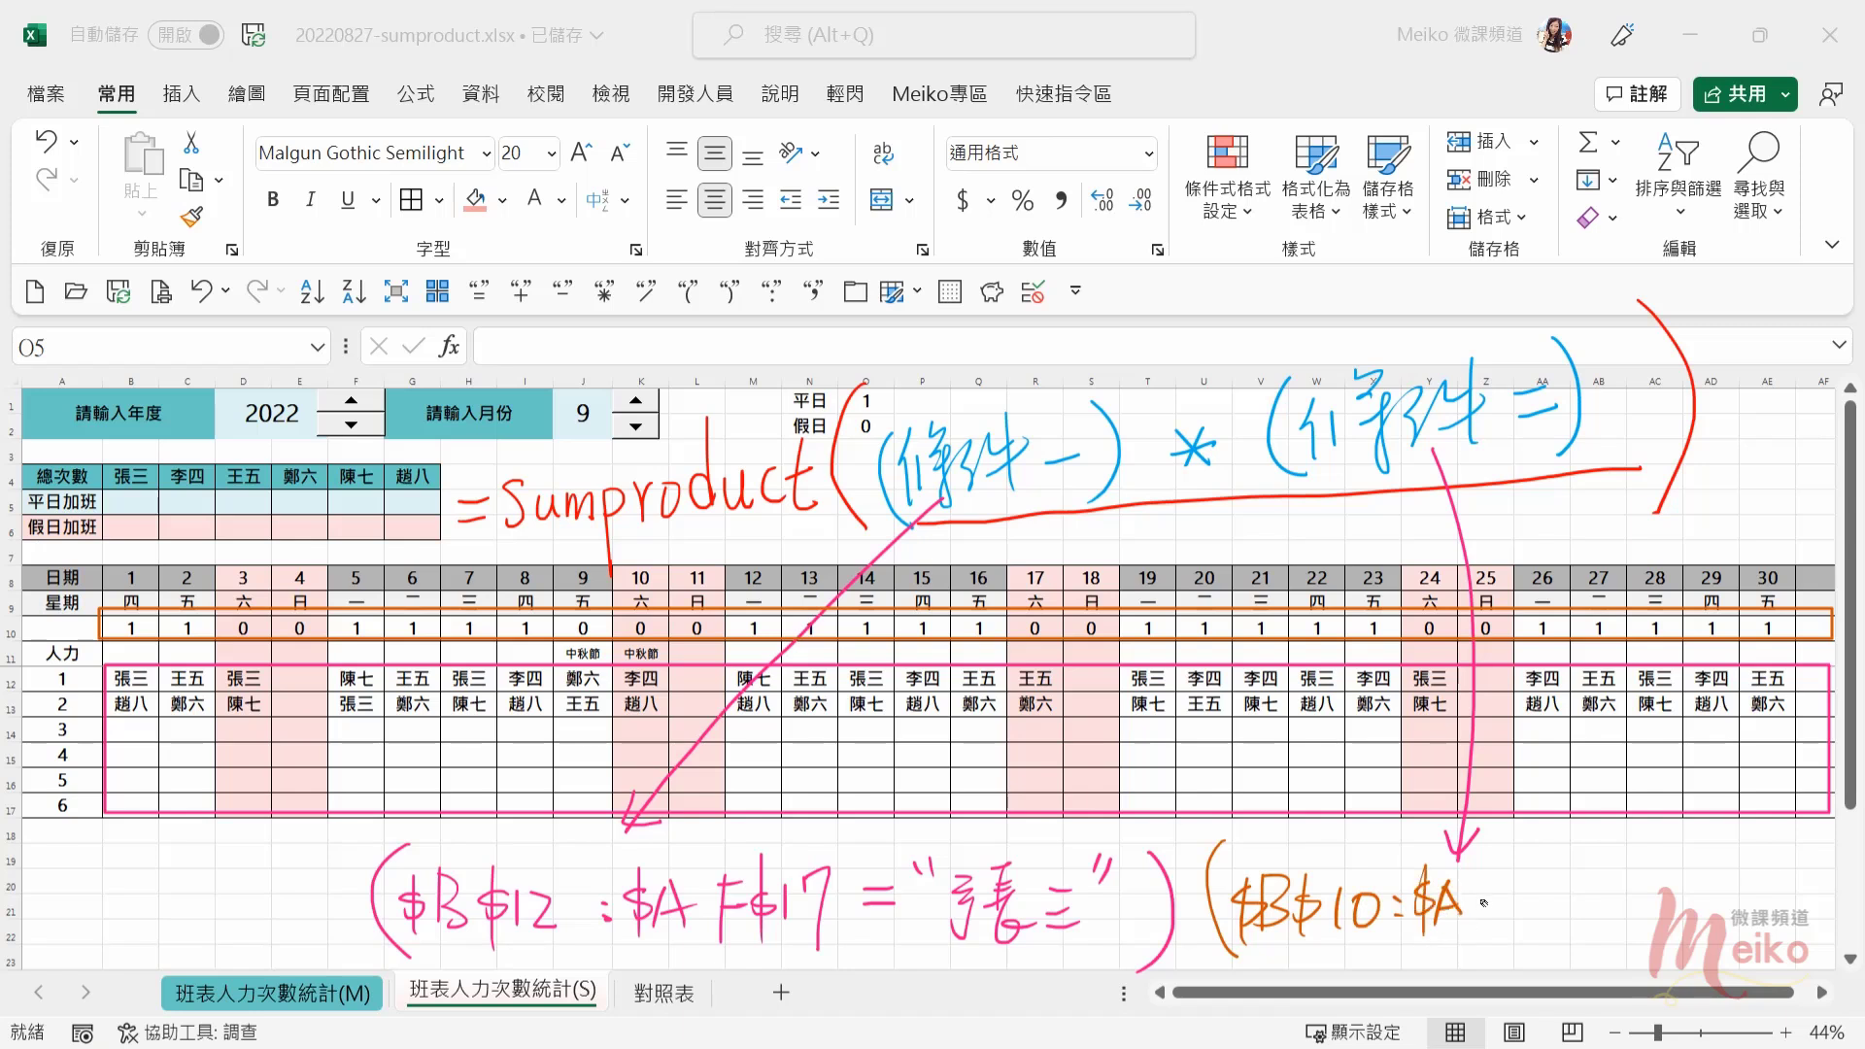
{"action": "mouse_move", "coordinate": [1486, 870]}
{"action": "left_mouse_down"}
{"action": "mouse_move", "coordinate": [1482, 930]}
{"action": "mouse_move", "coordinate": [1503, 885]}
{"action": "left_mouse_up"}
{"action": "left_click_drag", "start_coordinate": [1481, 907], "coordinate": [1517, 915]}
{"action": "mouse_move", "coordinate": [1529, 872]}
{"action": "left_mouse_down"}
{"action": "mouse_move", "coordinate": [1530, 943]}
{"action": "mouse_move", "coordinate": [1561, 930]}
{"action": "left_mouse_up"}
{"action": "mouse_move", "coordinate": [1589, 892]}
{"action": "left_mouse_down"}
{"action": "mouse_move", "coordinate": [1585, 923]}
{"action": "mouse_move", "coordinate": [1652, 897]}
{"action": "mouse_move", "coordinate": [1684, 915]}
{"action": "mouse_move", "coordinate": [1707, 888]}
{"action": "mouse_move", "coordinate": [1753, 928]}
{"action": "mouse_move", "coordinate": [1721, 966]}
{"action": "left_mouse_up"}
{"action": "left_click_drag", "start_coordinate": [1699, 818], "coordinate": [1691, 876]}
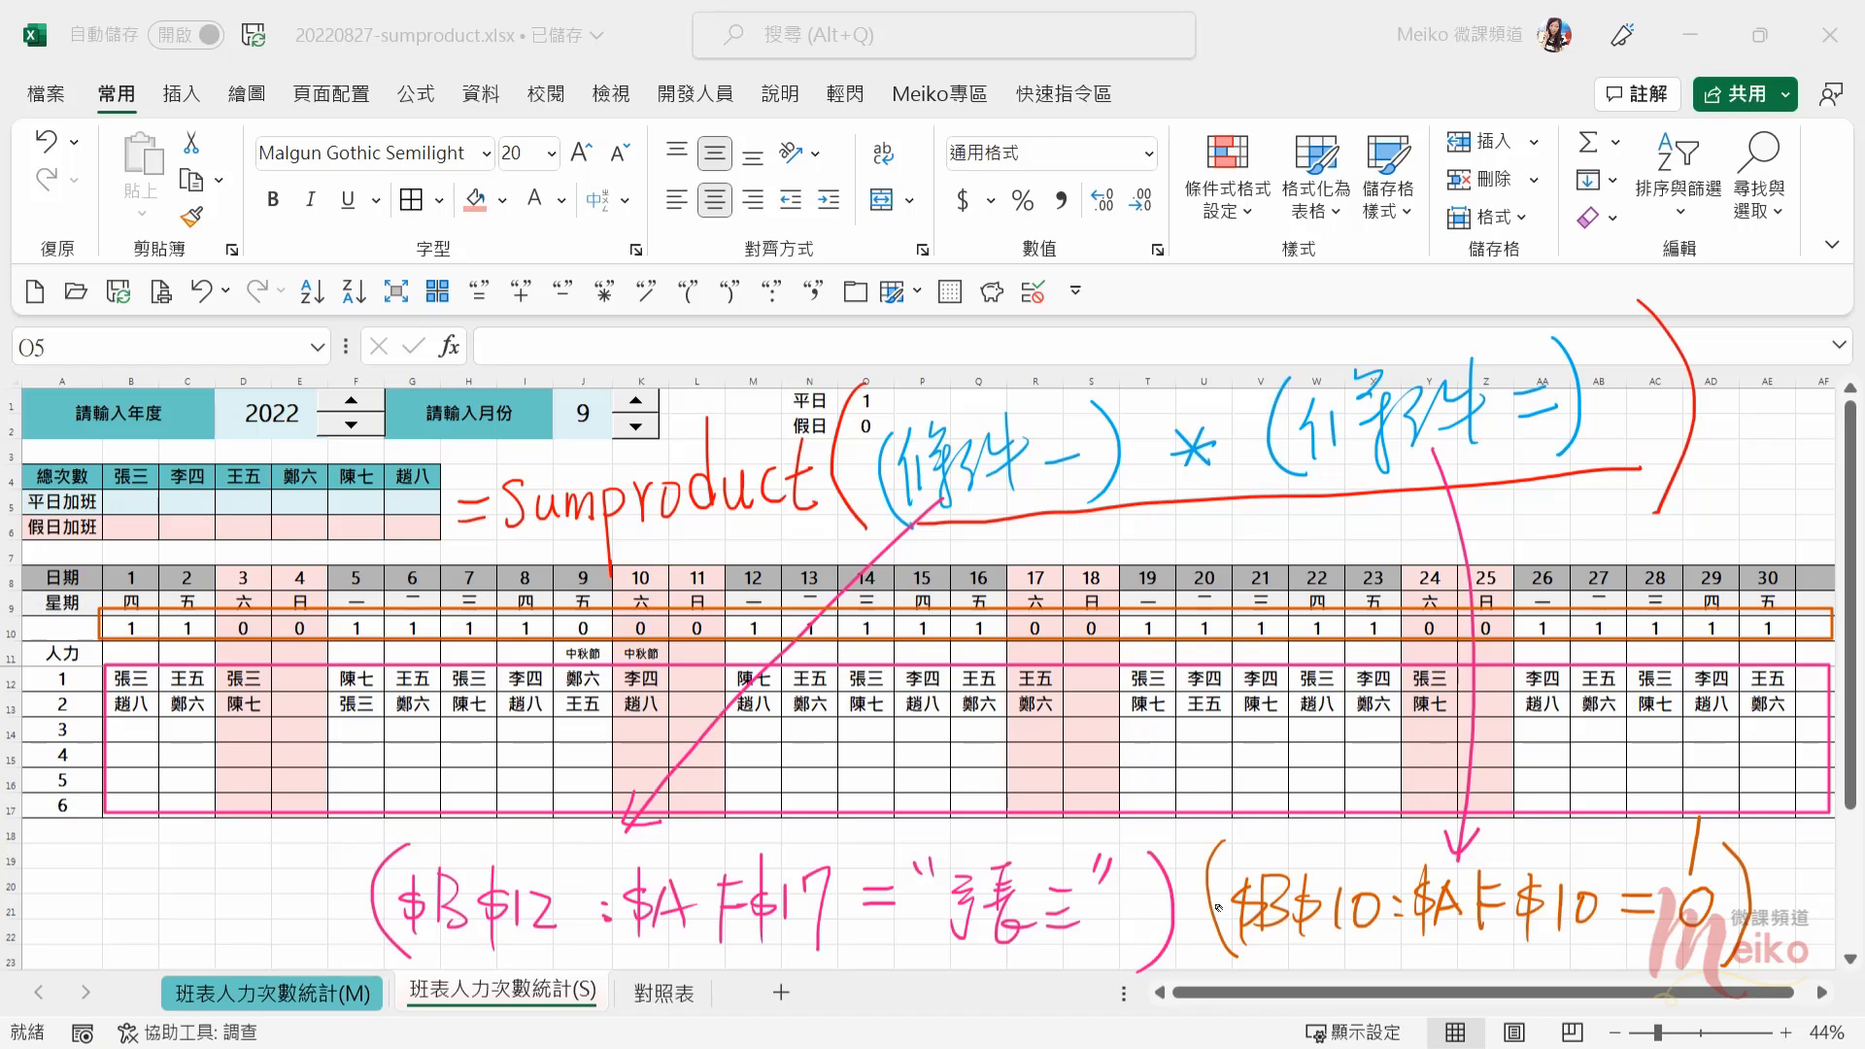
{"action": "mouse_move", "coordinate": [1192, 880]}
{"action": "left_mouse_down"}
{"action": "mouse_move", "coordinate": [1181, 920]}
{"action": "mouse_move", "coordinate": [1214, 895]}
{"action": "left_mouse_up"}
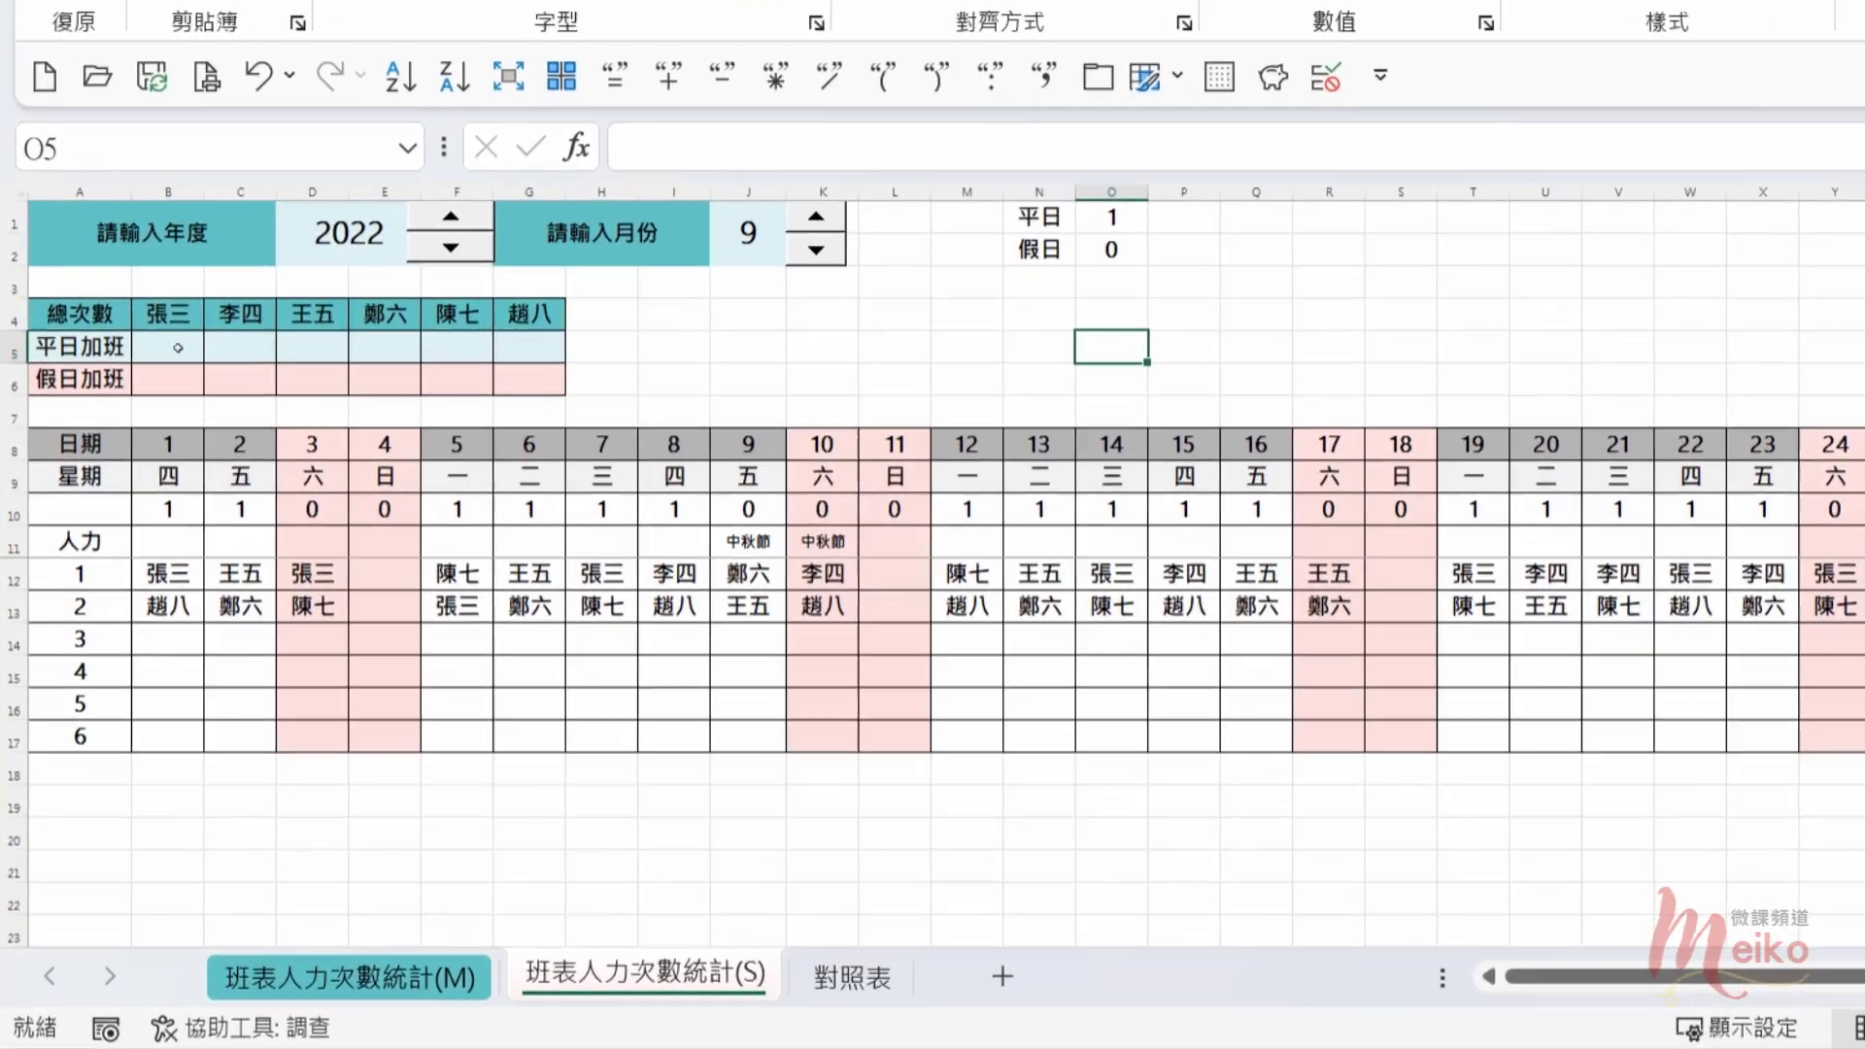
Step: Start a SUMPRODUCT formula in B5 with function arguments and set Array1 to the absolute range $B$12:$AF$17
{"action": "left_click", "coordinate": [137, 504]}
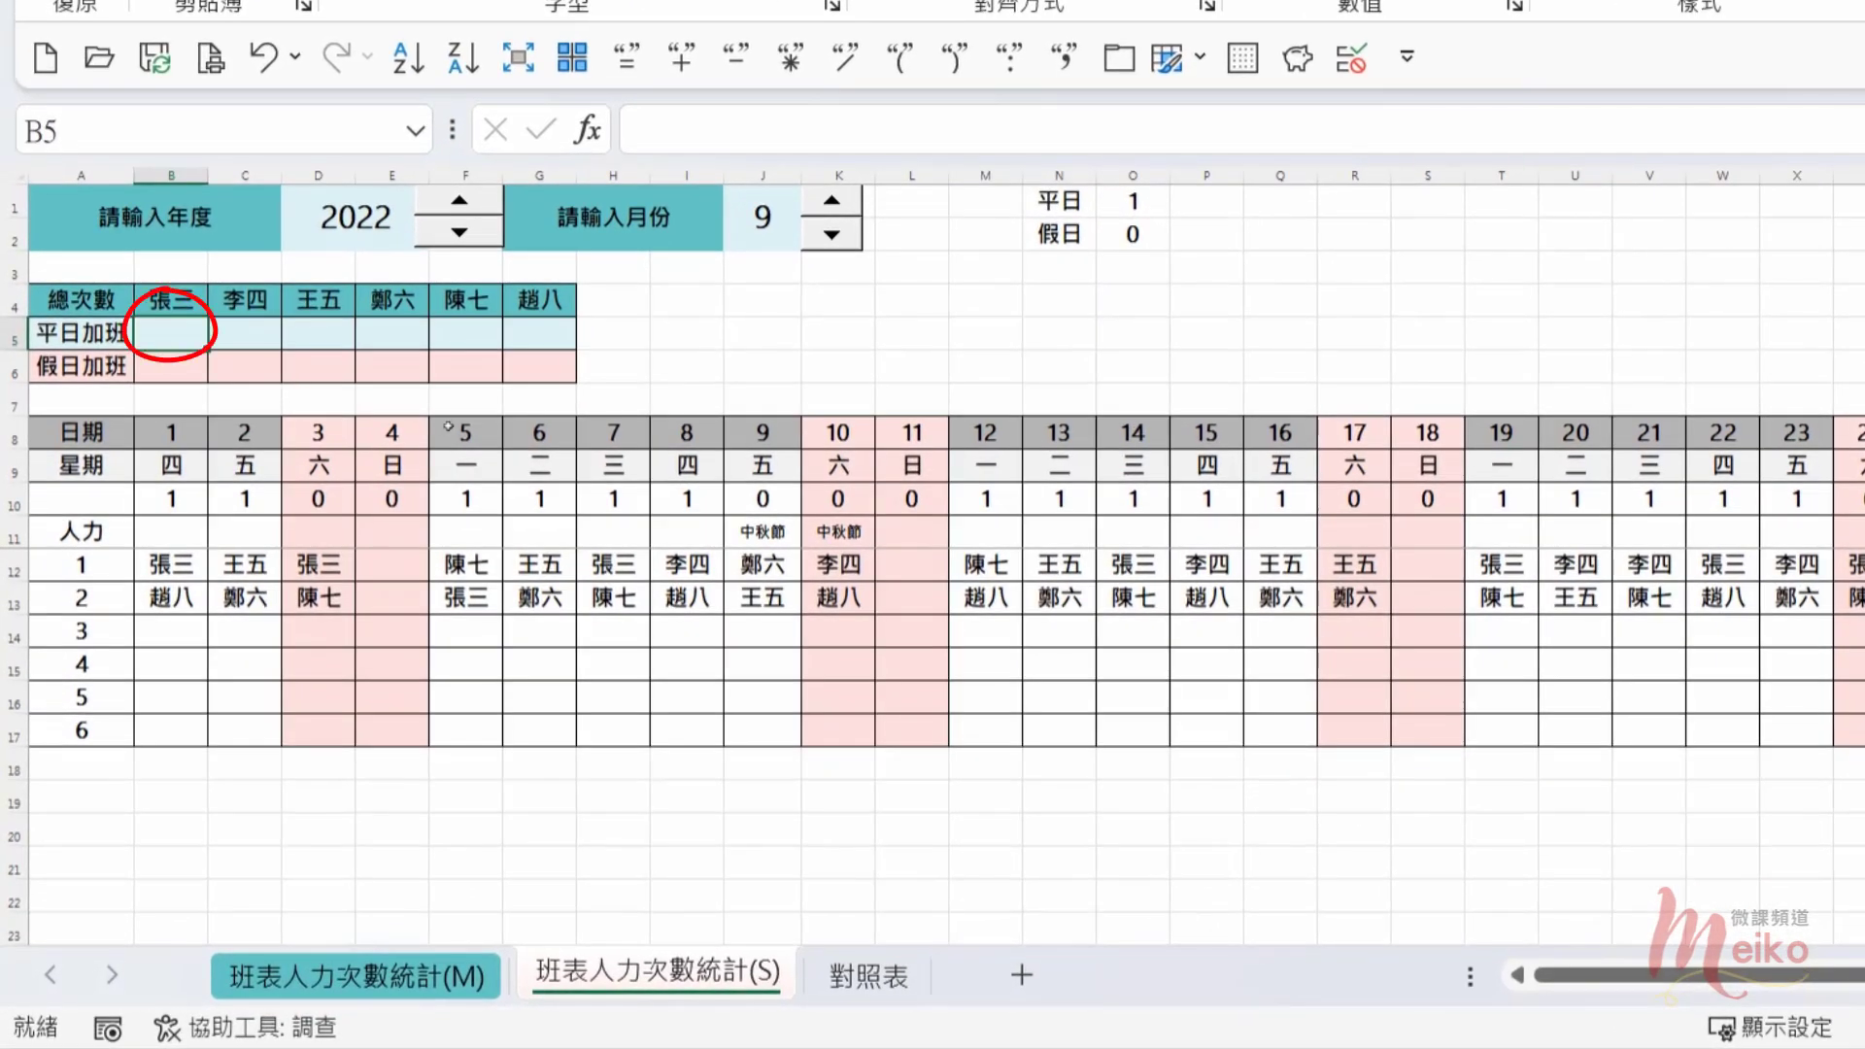
{"action": "type", "text": "=su"}
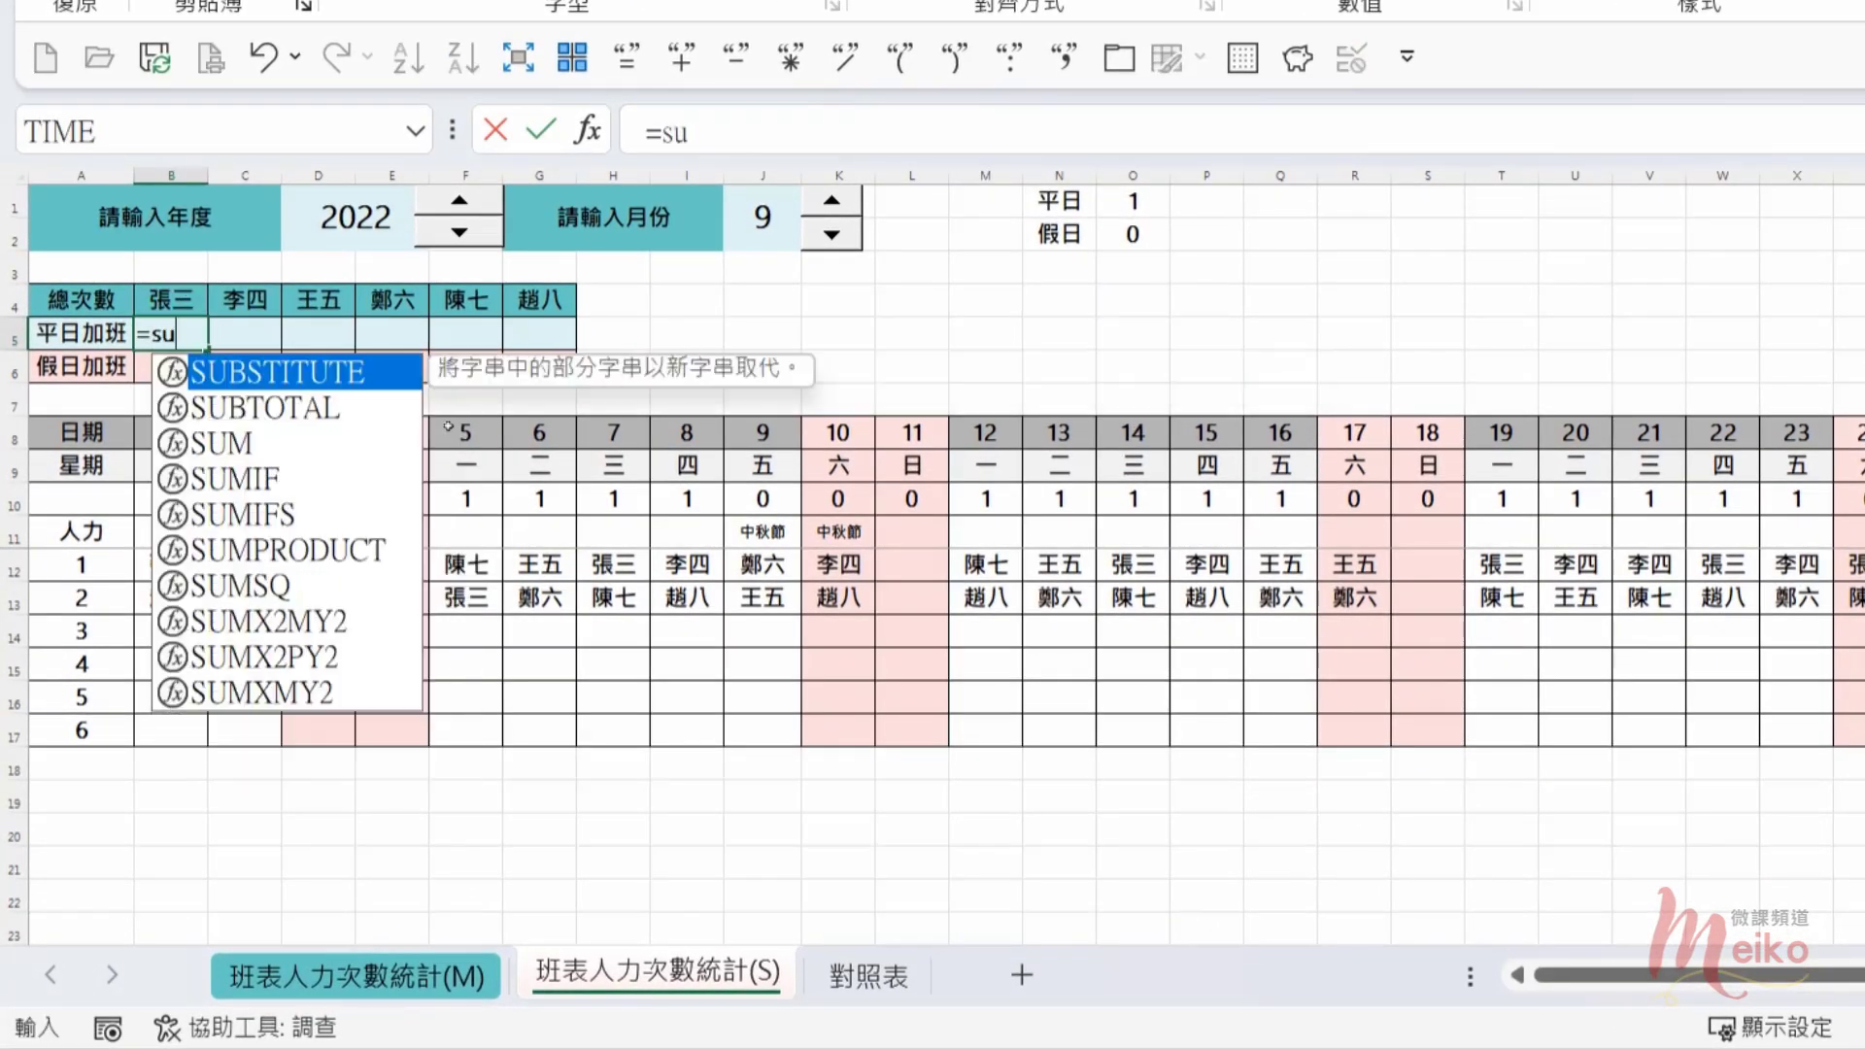
{"action": "type", "text": "mprod"}
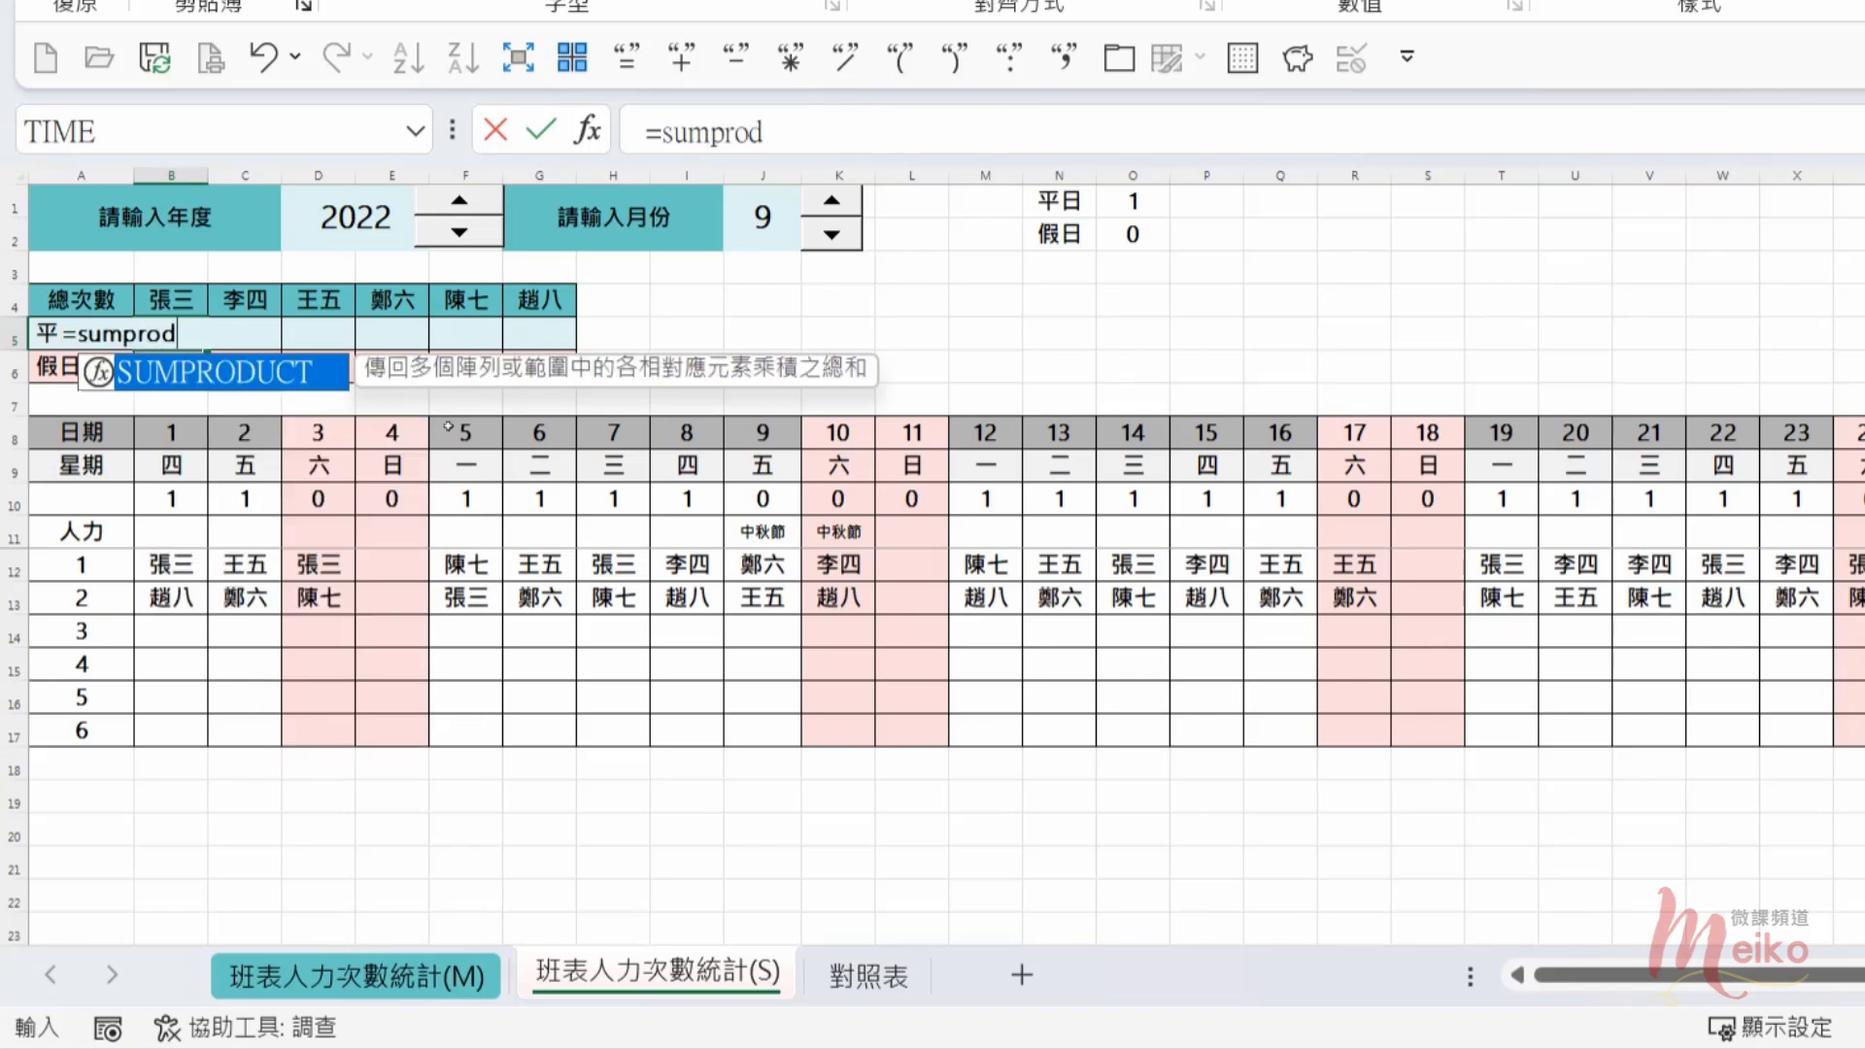
{"action": "type", "text": "uct("}
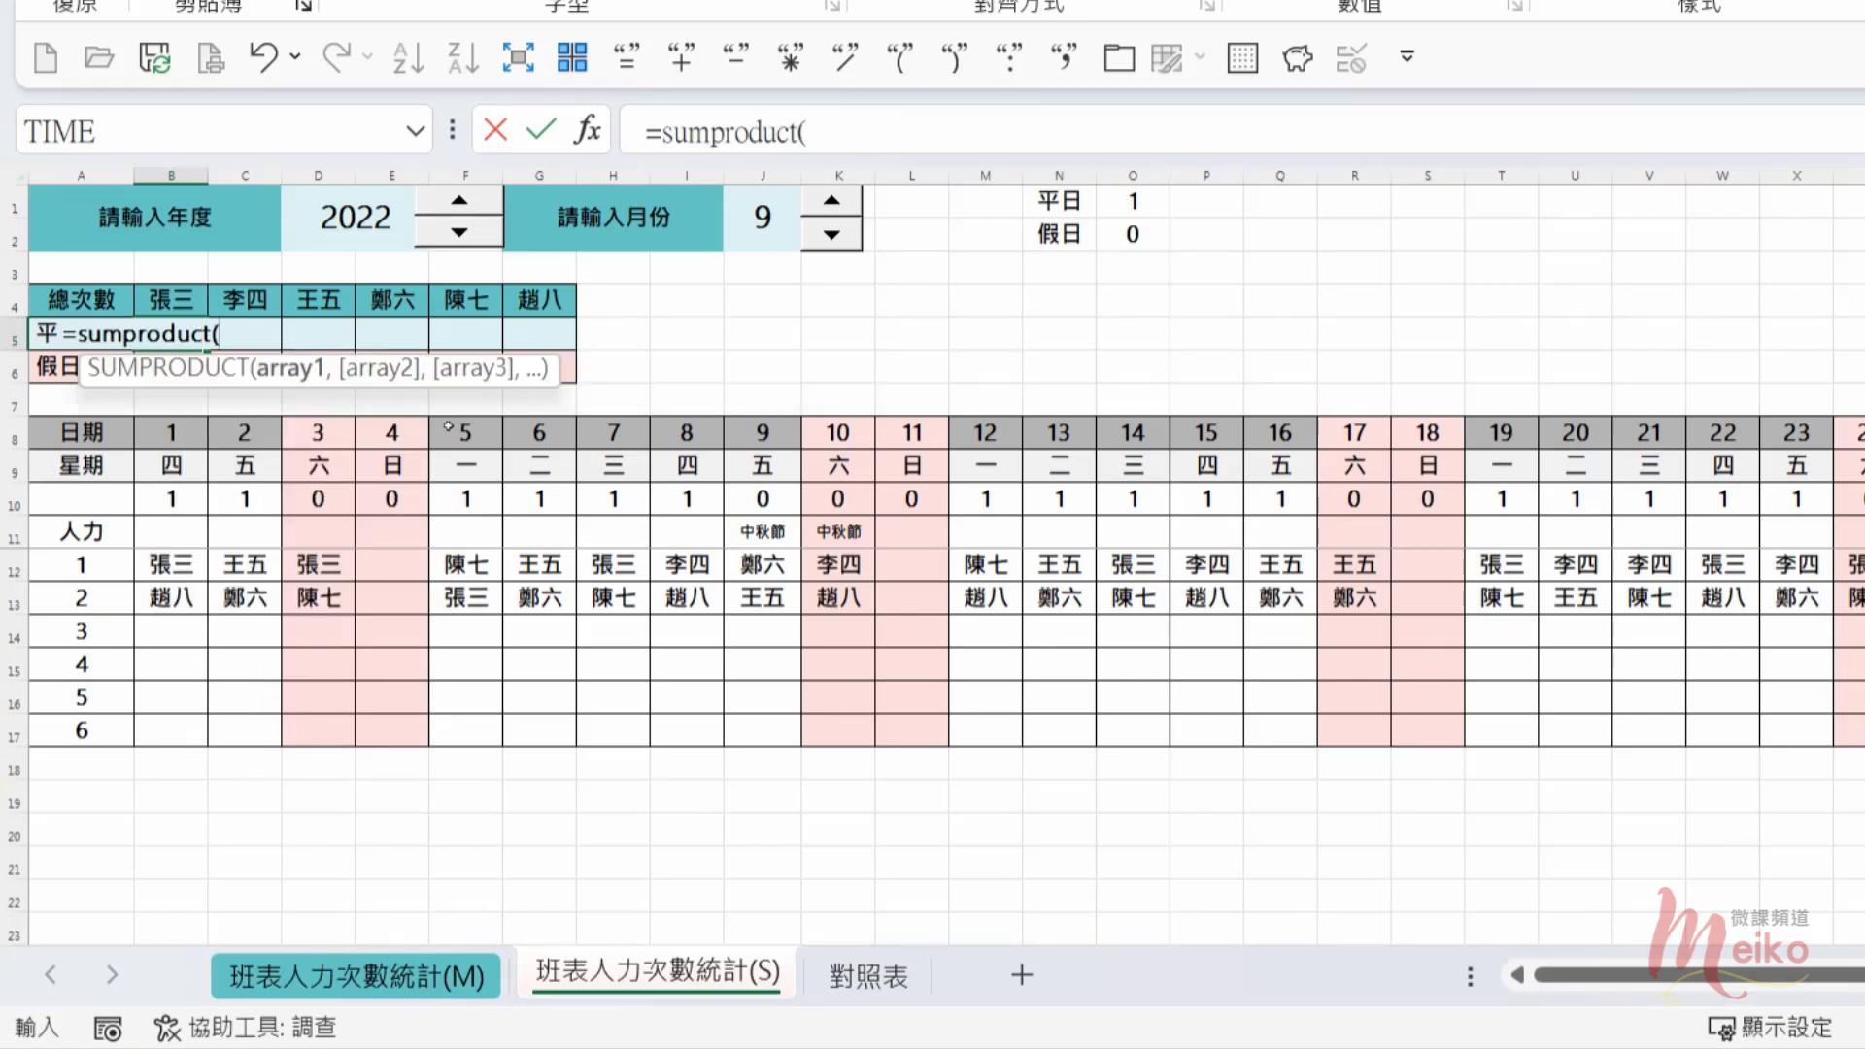
{"action": "left_click", "coordinate": [594, 136]}
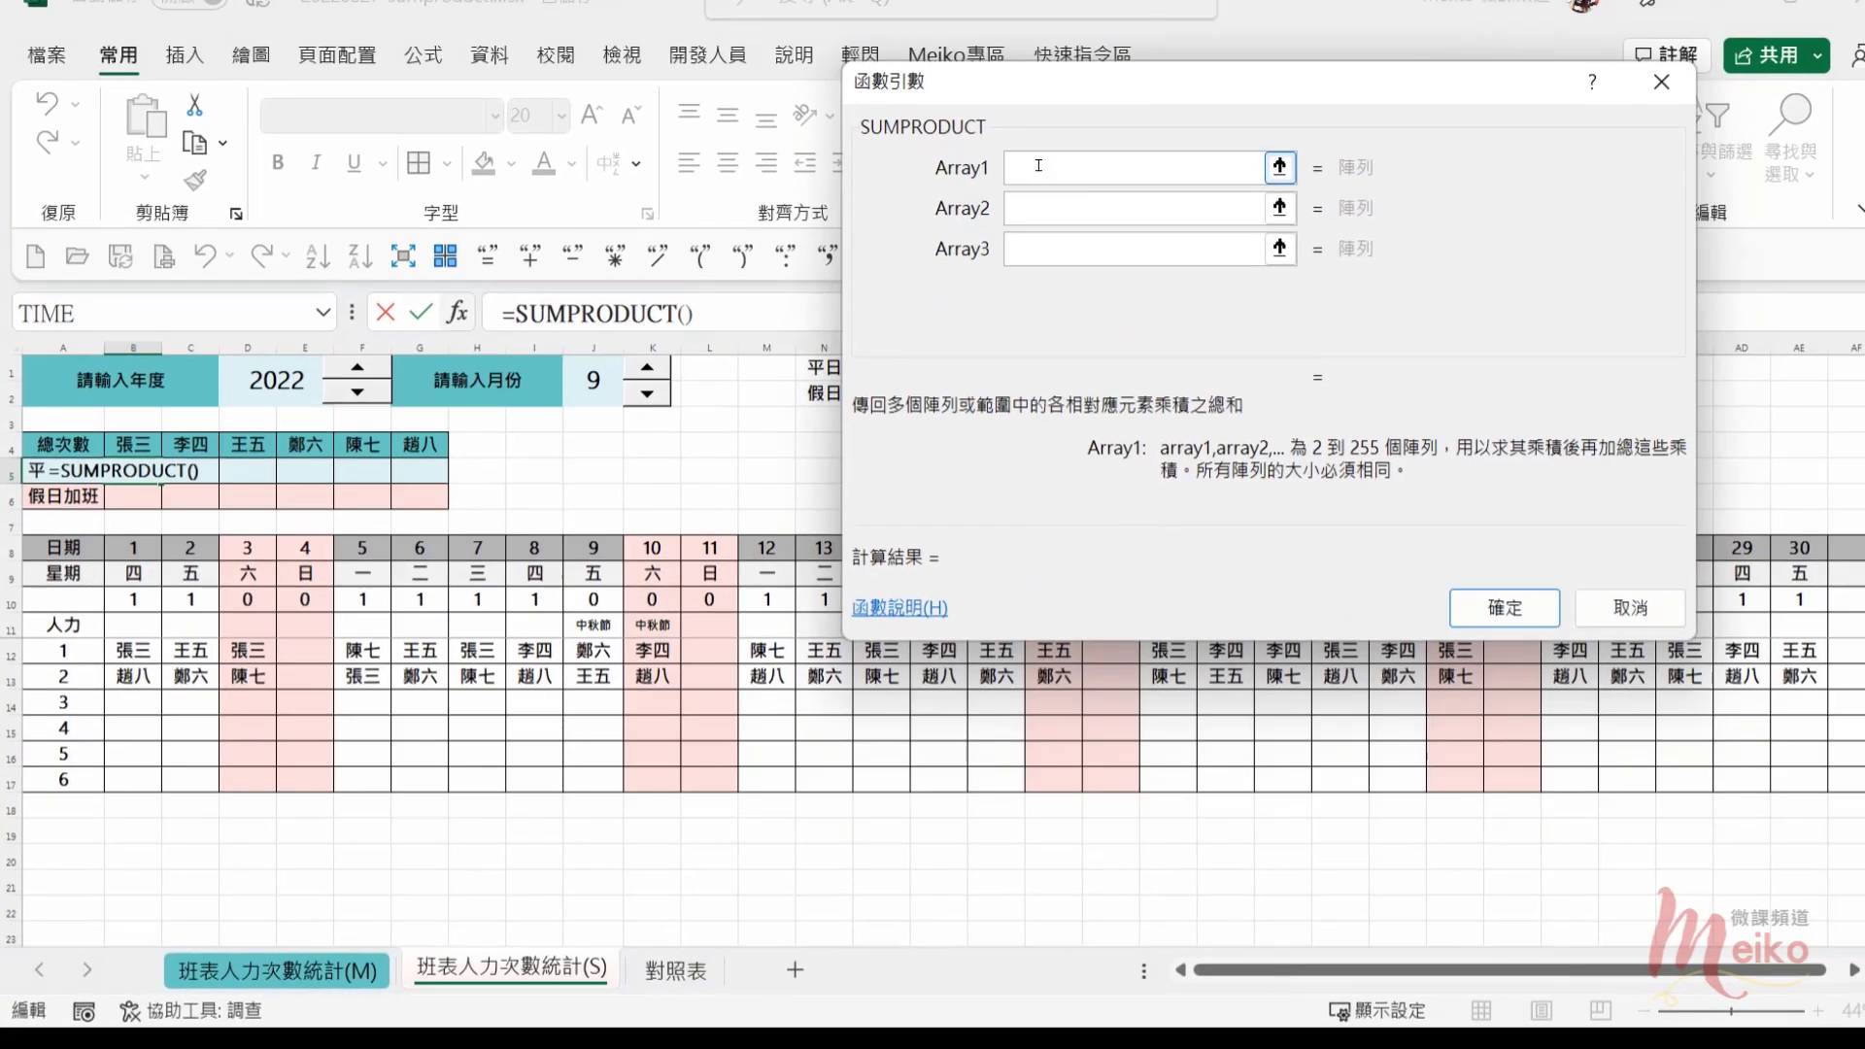
{"action": "left_click_drag", "start_coordinate": [133, 650], "coordinate": [1404, 728]}
{"action": "left_click_drag", "start_coordinate": [1545, 740], "coordinate": [1849, 780]}
{"action": "key", "text": "F4"}
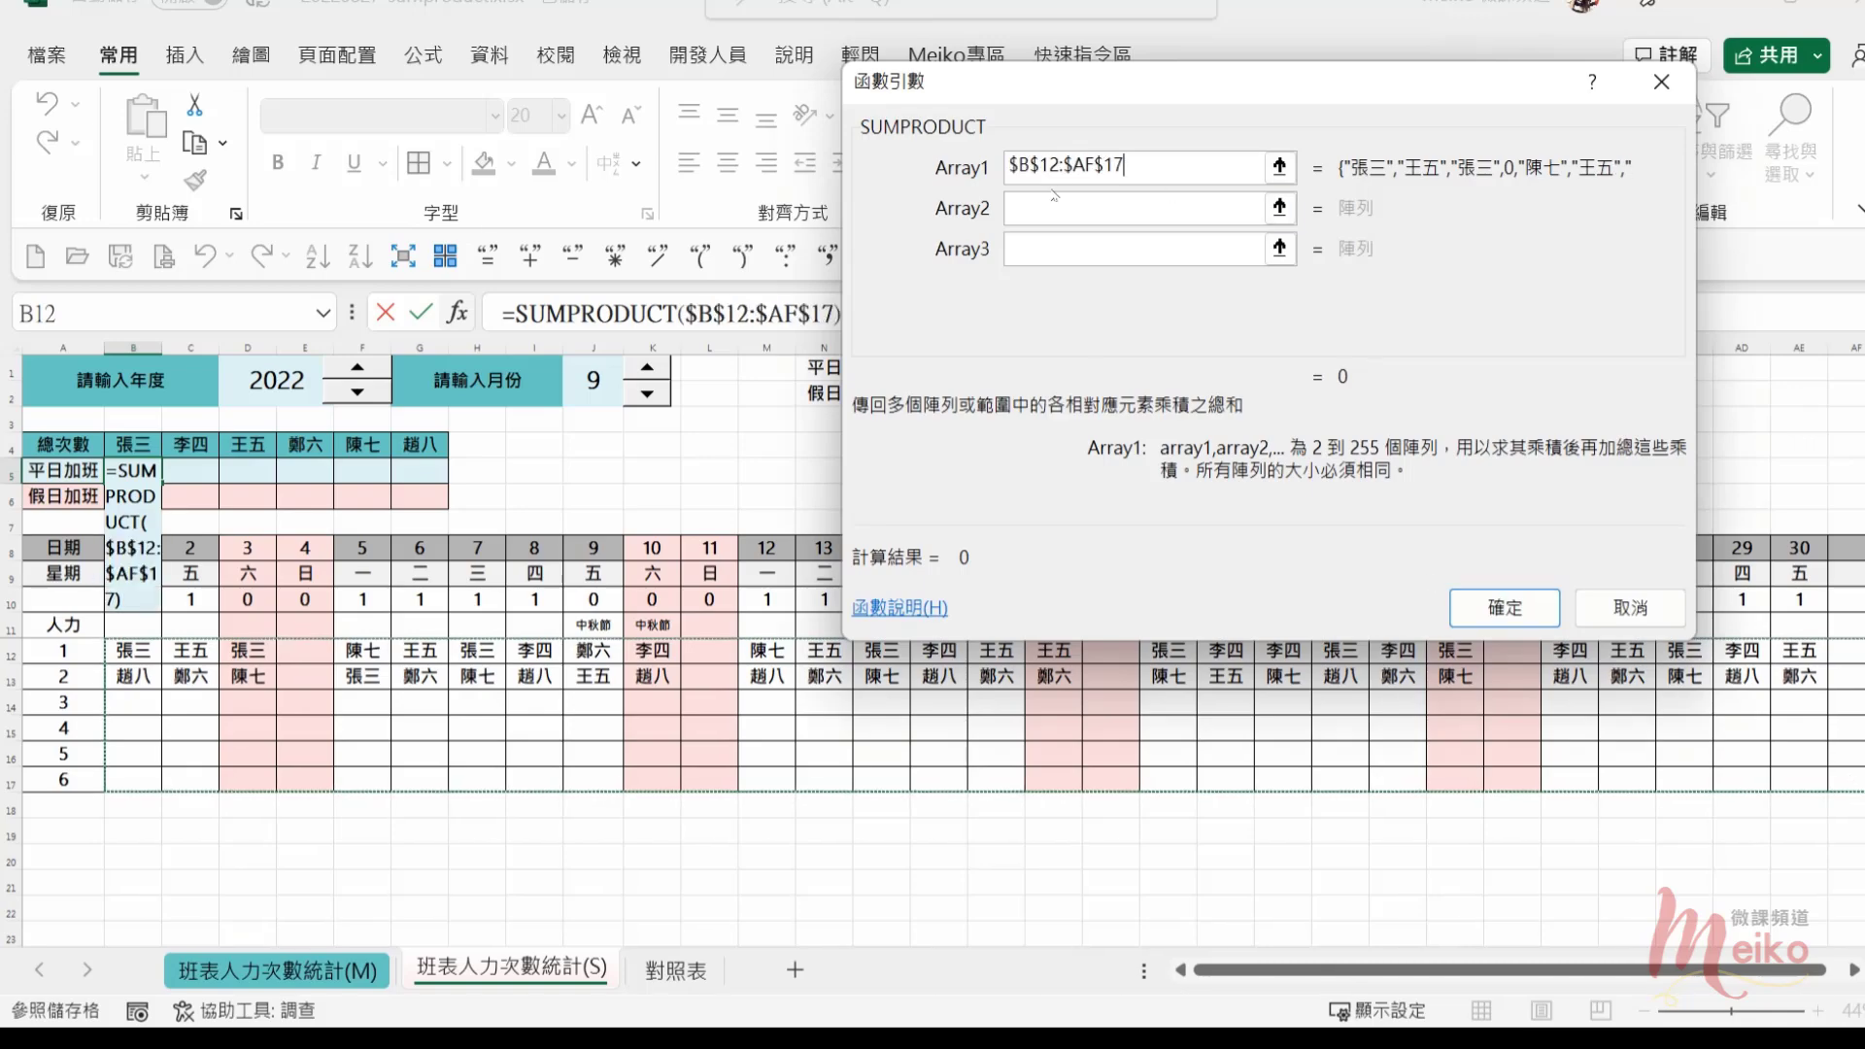
Step: Turn Array1 into the condition ($B$12:$AF$17=B$4), locking only the row of the employee name reference
{"action": "key", "text": "Home"}
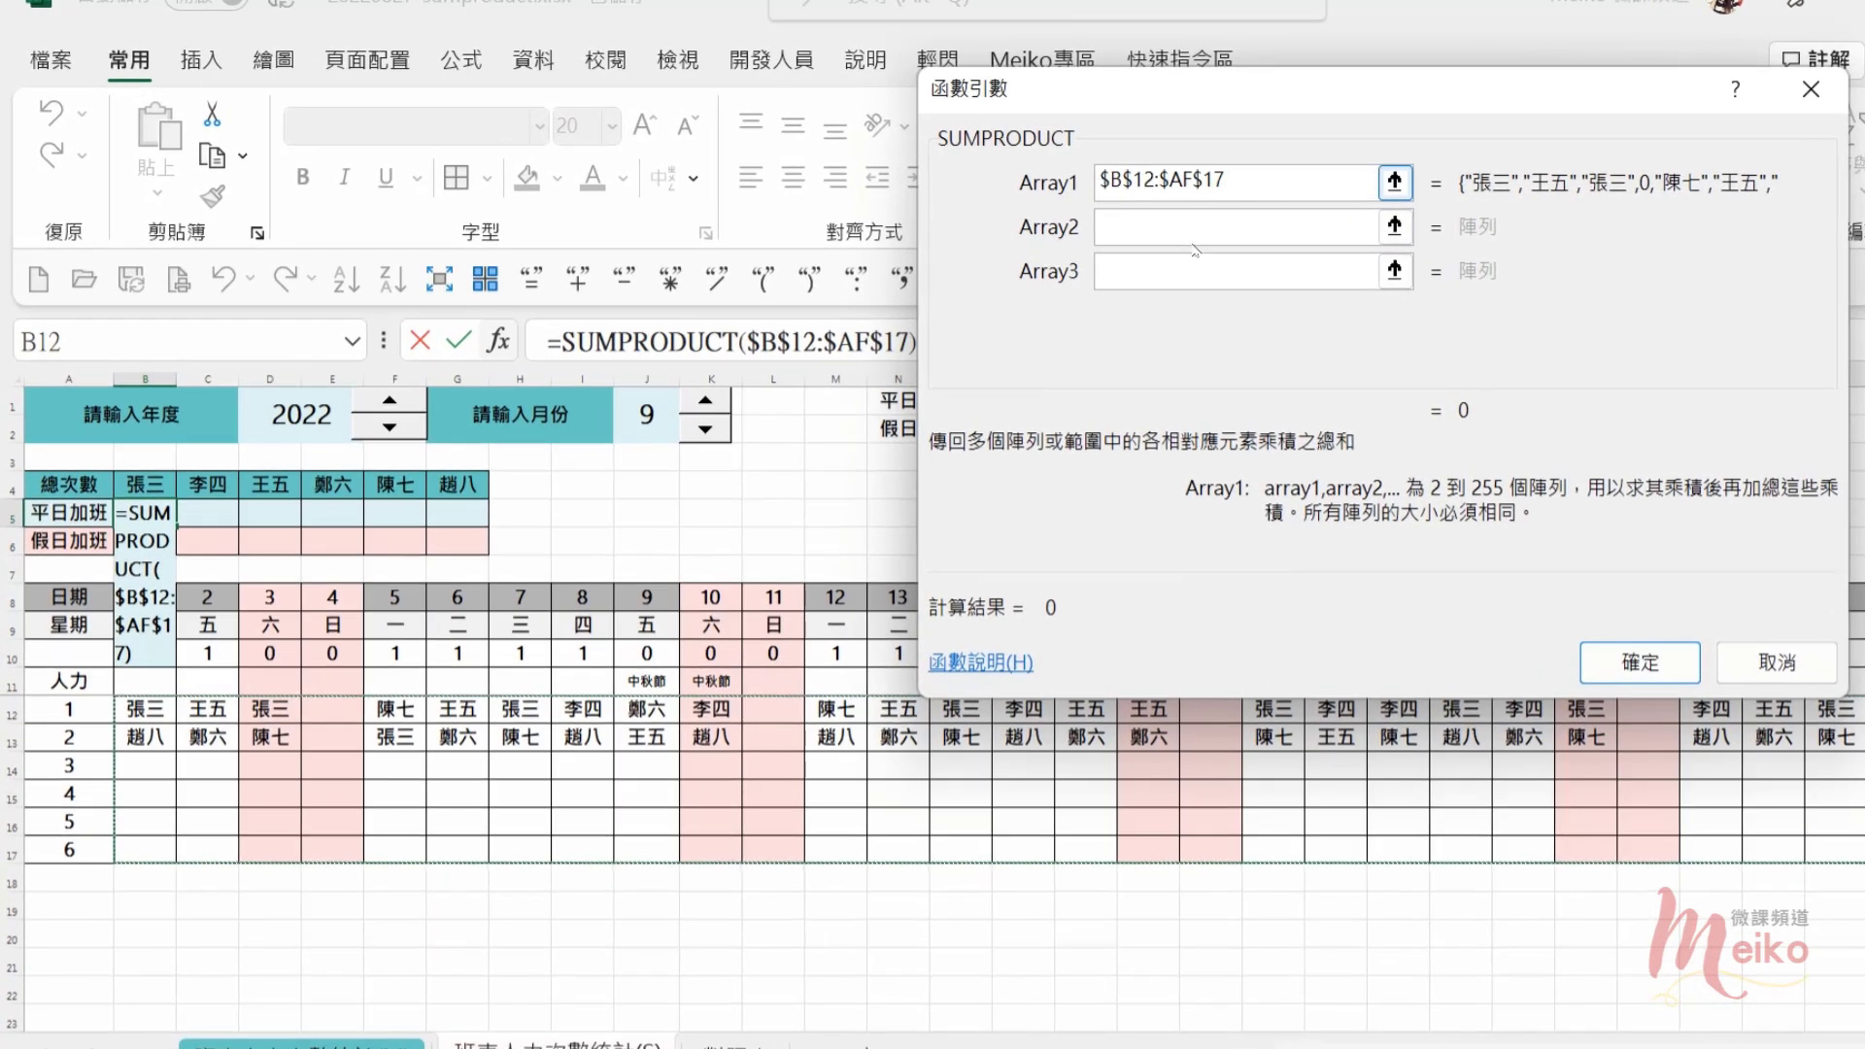
{"action": "type", "text": "("}
{"action": "left_click", "coordinate": [1283, 189]}
{"action": "type", "text": "="}
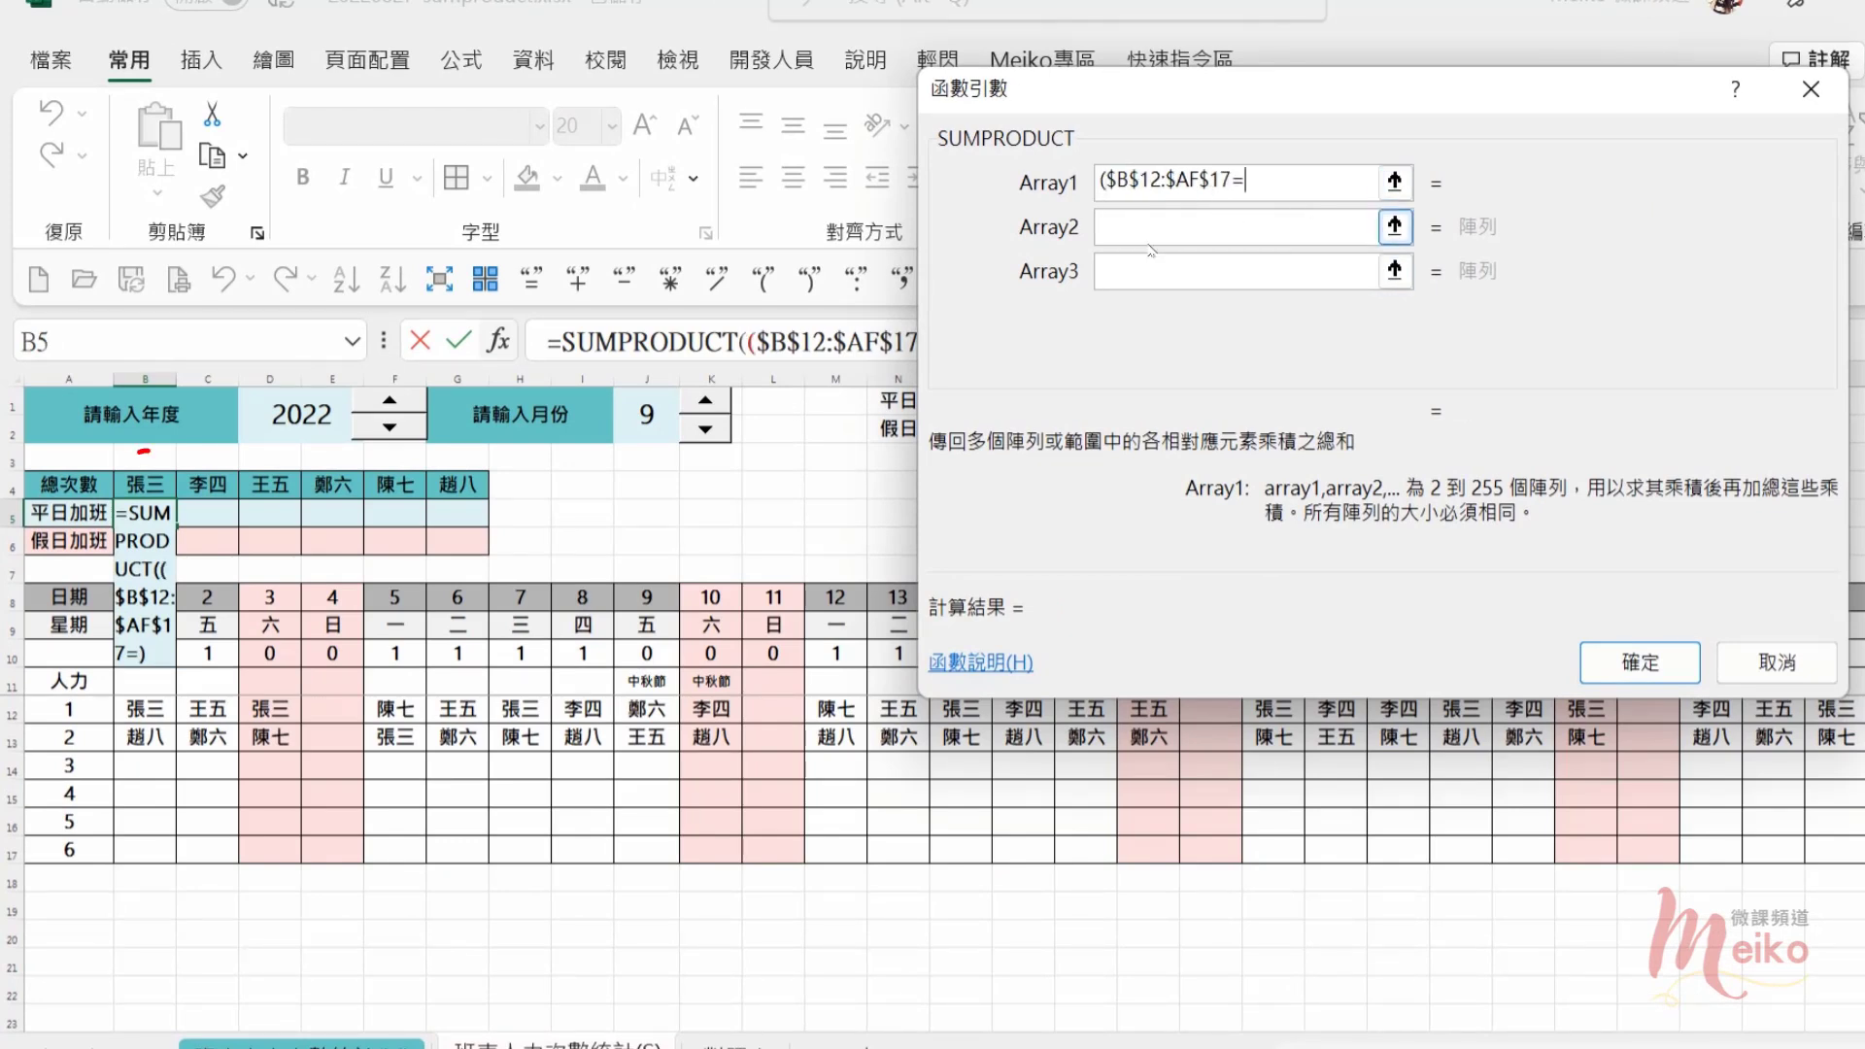
{"action": "left_click", "coordinate": [146, 483]}
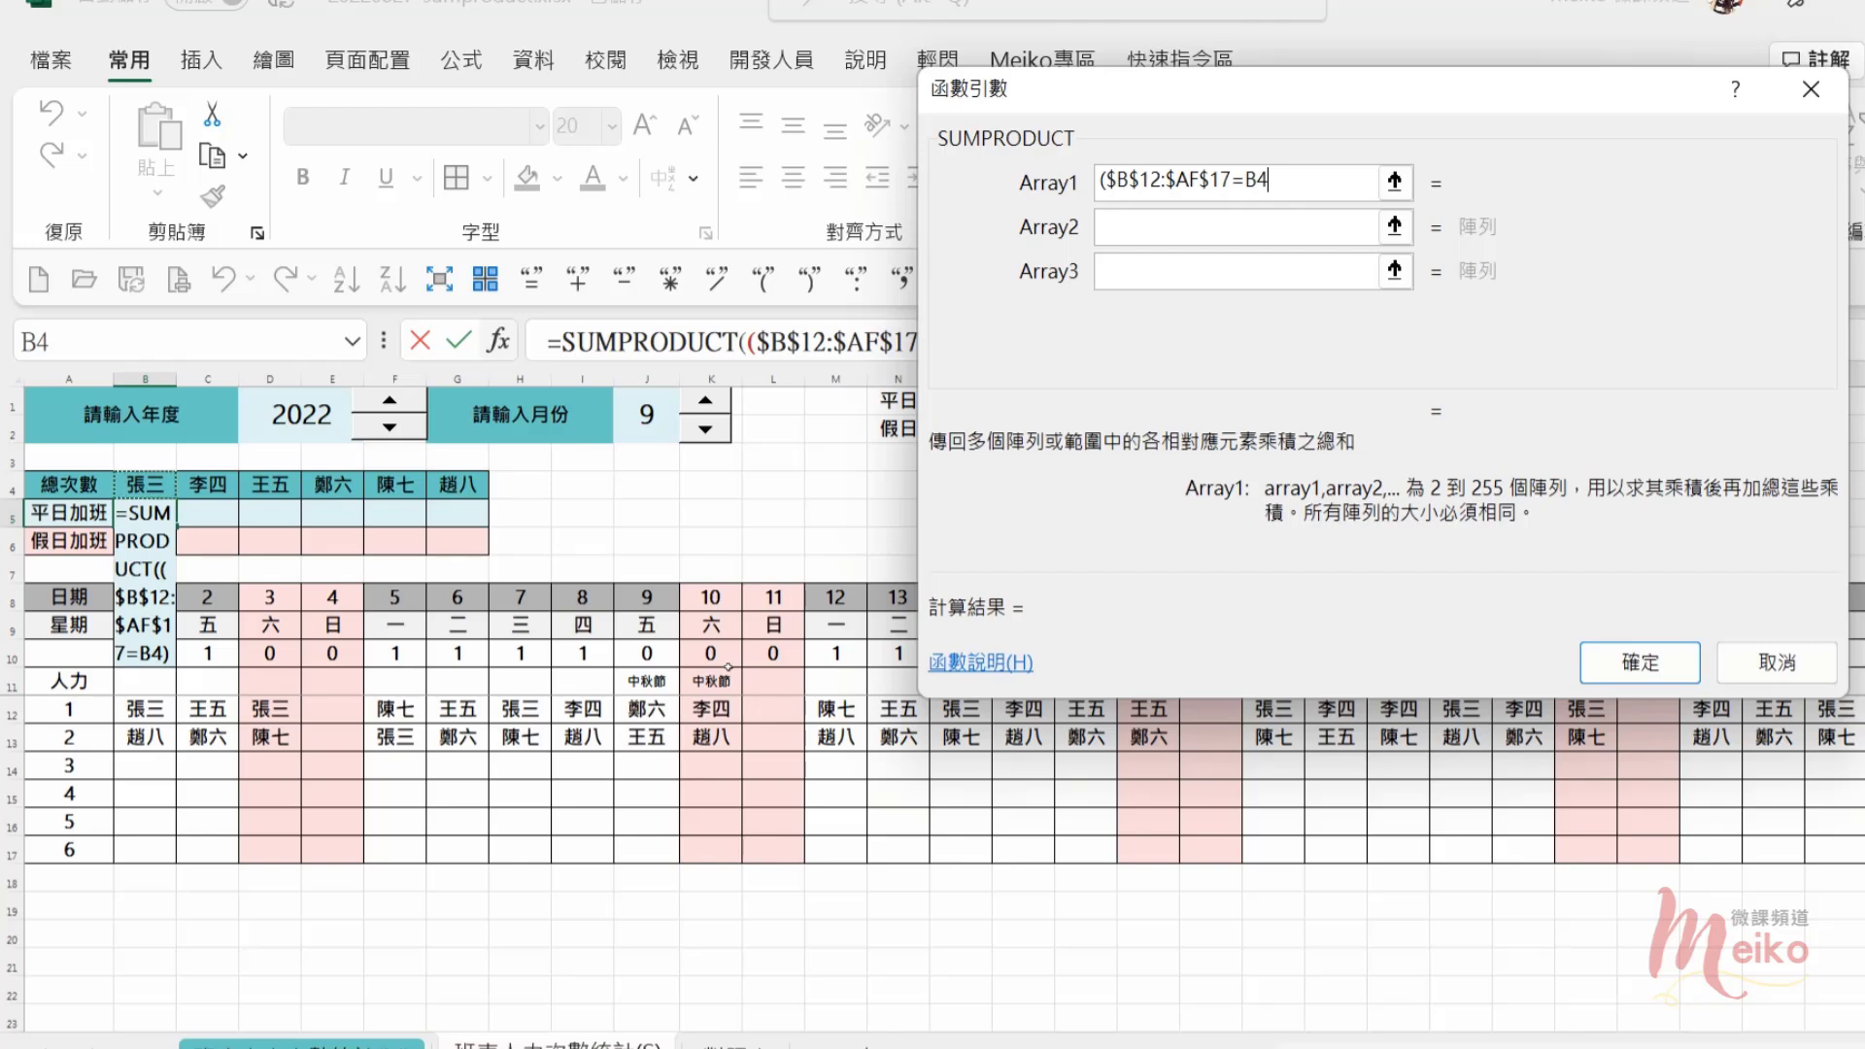
{"action": "key", "text": "F4"}
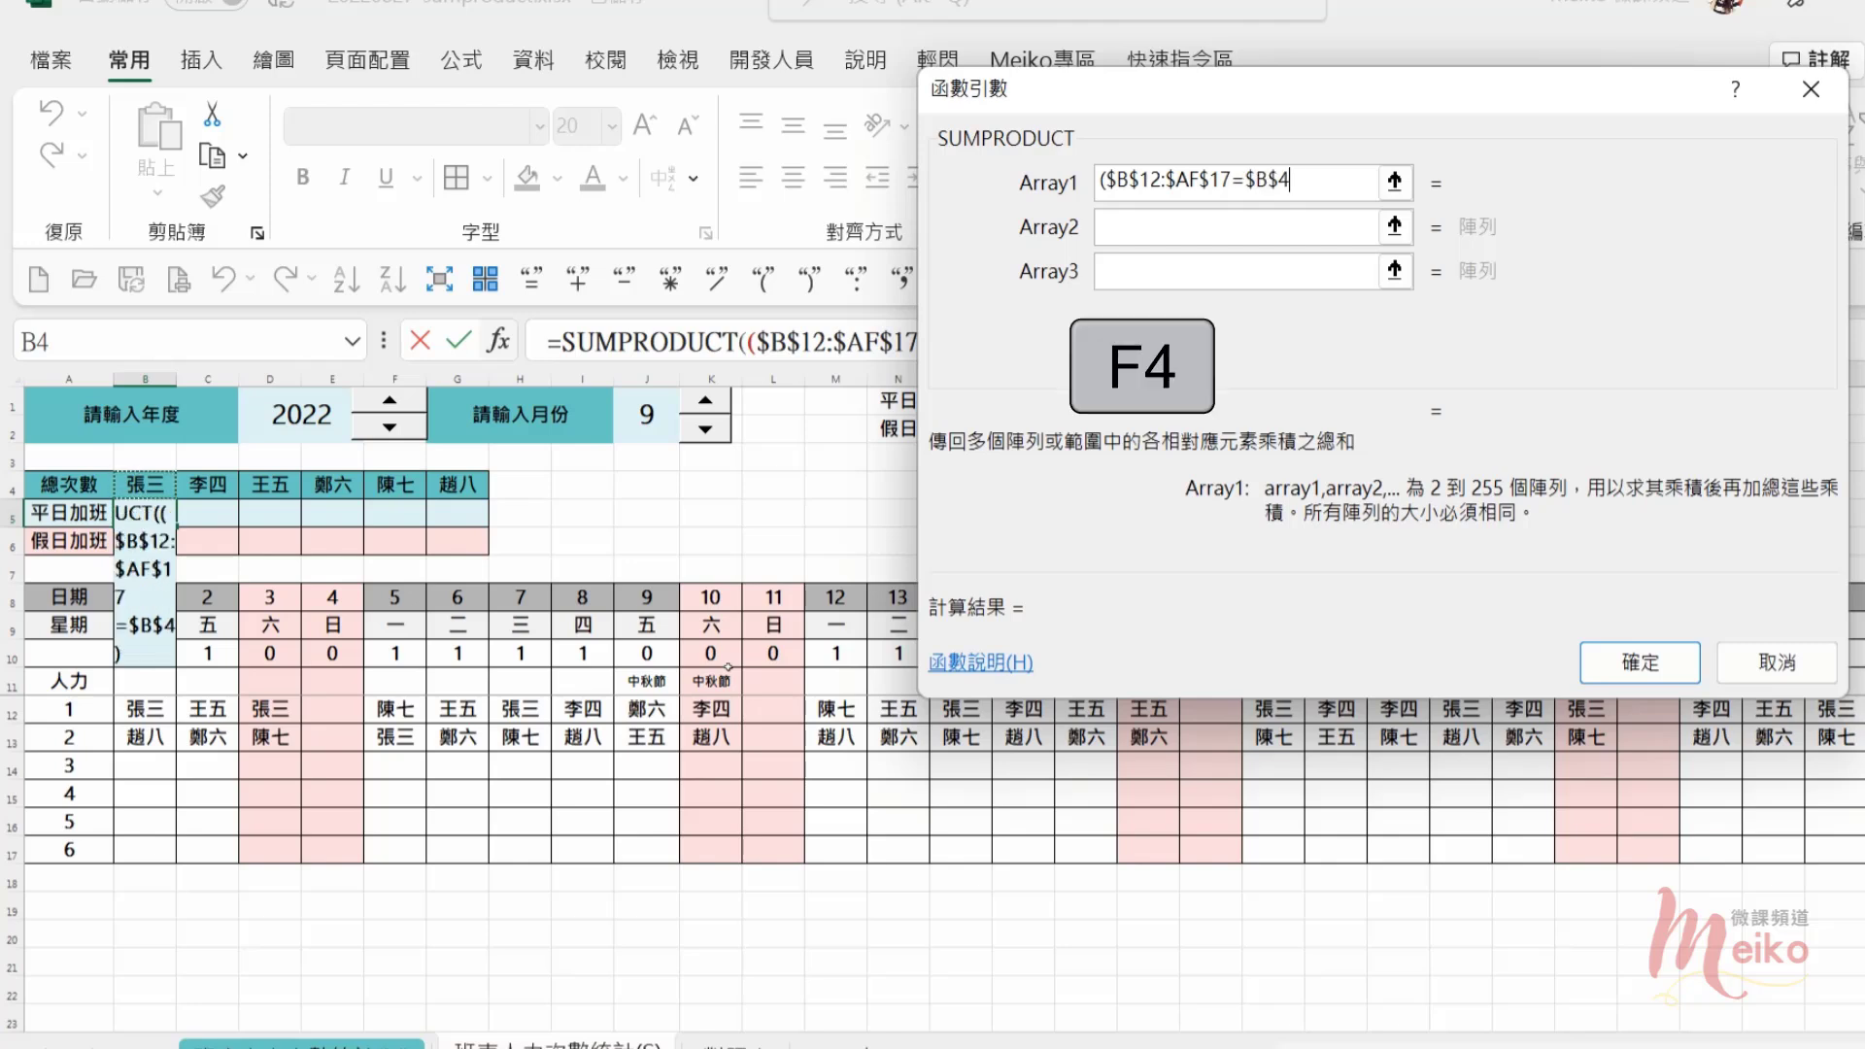
{"action": "key", "text": "F4"}
{"action": "type", "text": ")"}
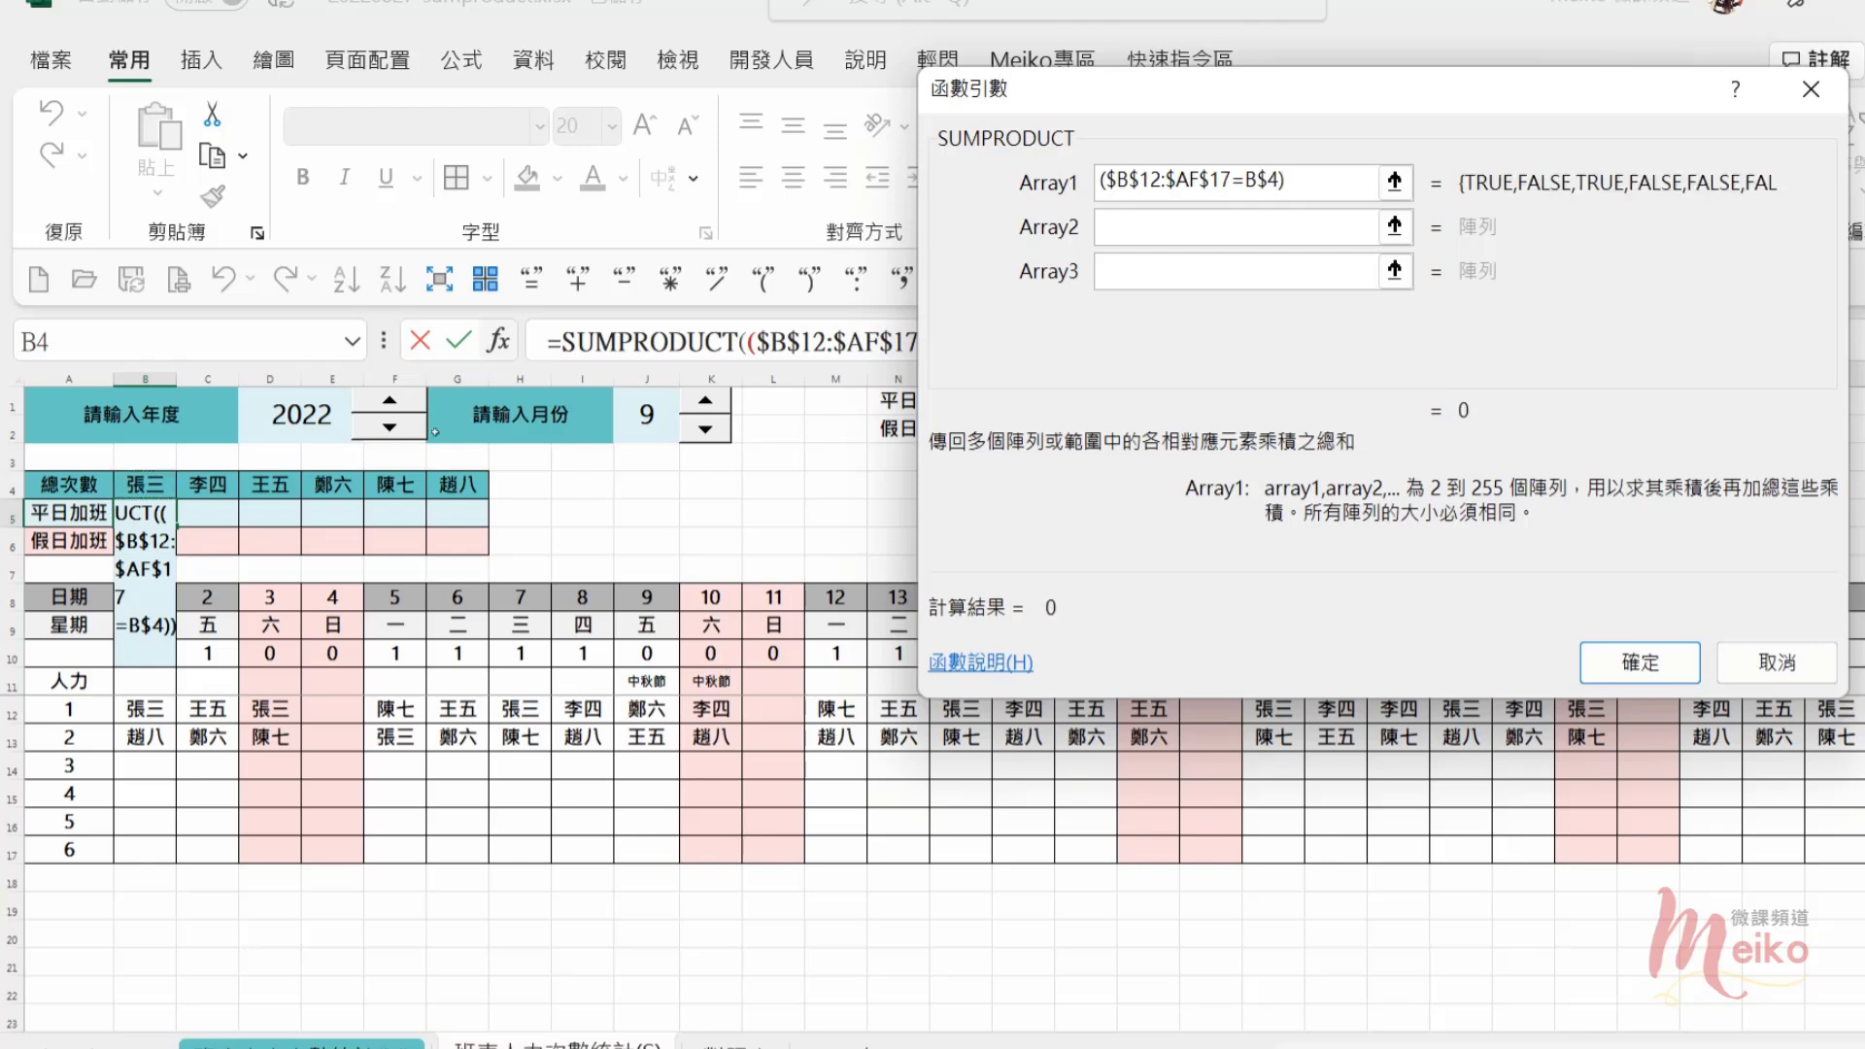
Step: Set Array2 to the weekday condition ($B$10:$AF$10=1) and enter the SUMPRODUCT formula in B5
{"action": "left_click", "coordinate": [1130, 245]}
{"action": "left_click_drag", "start_coordinate": [127, 649], "coordinate": [1860, 653]}
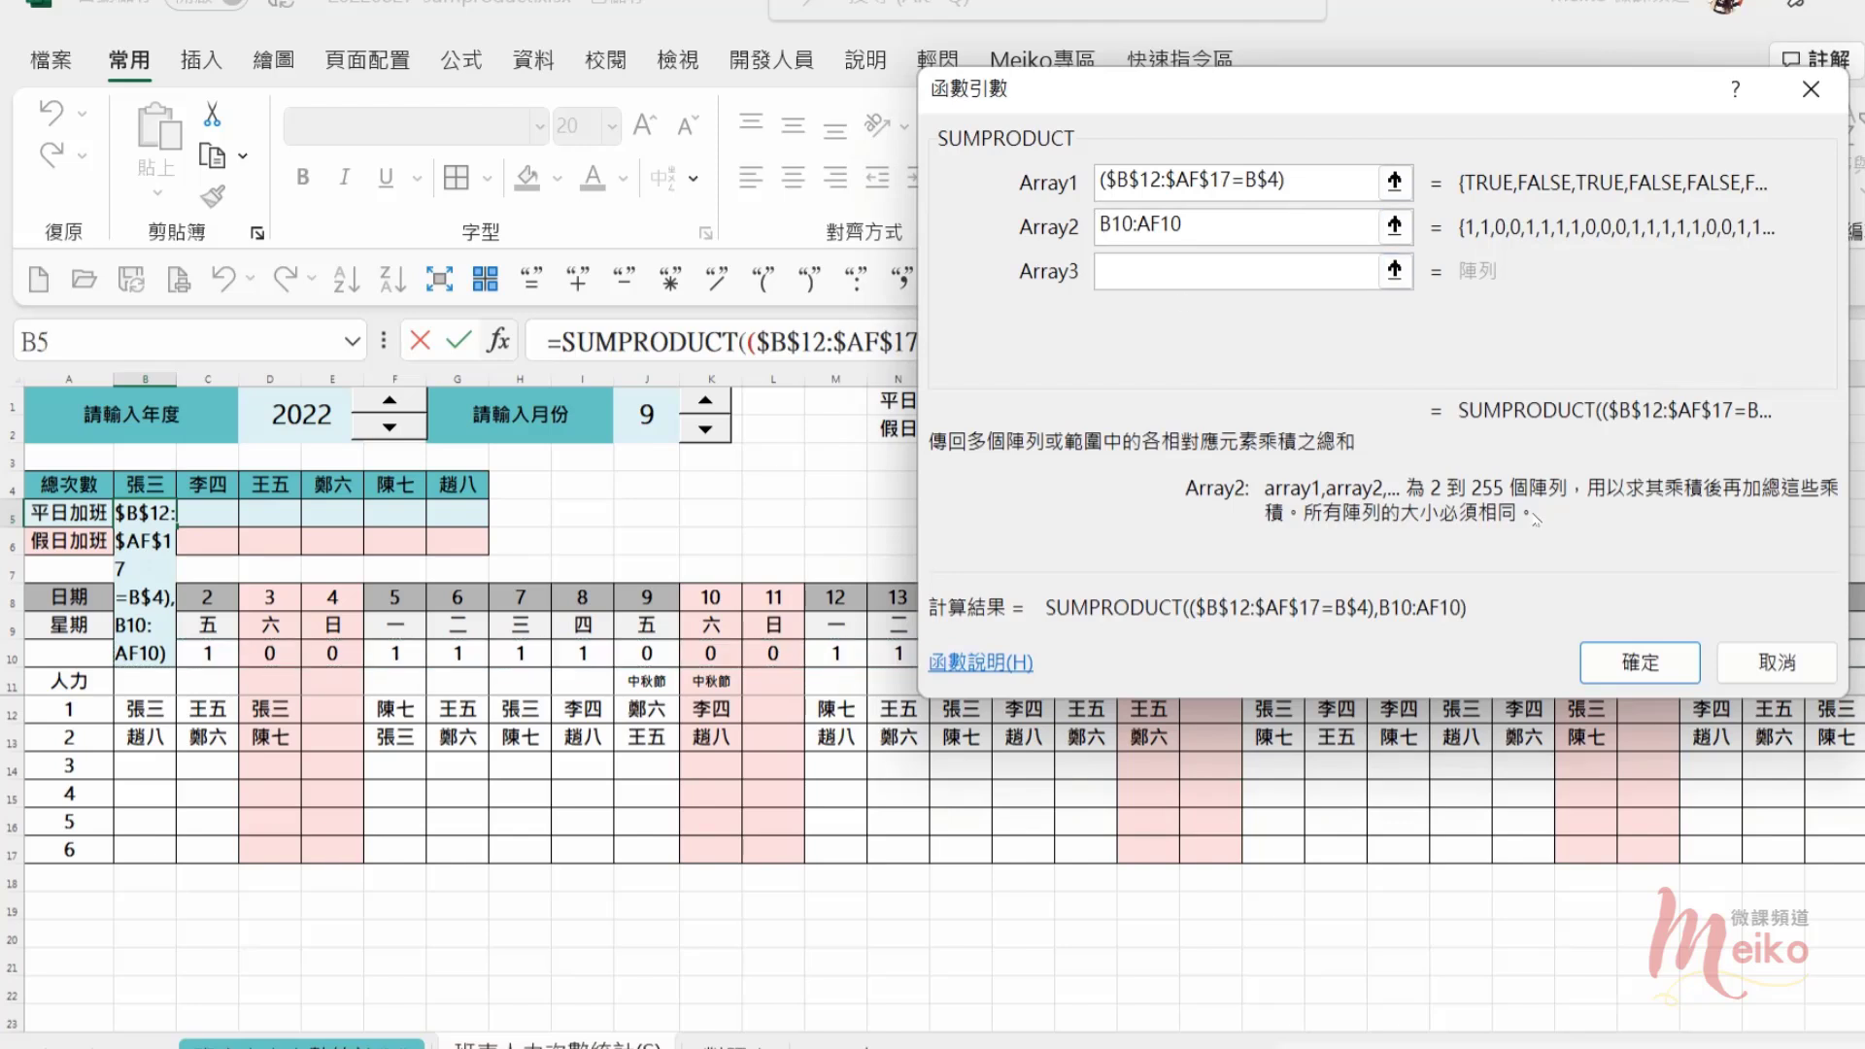
{"action": "type", "text": "("}
{"action": "left_click", "coordinate": [1224, 226]}
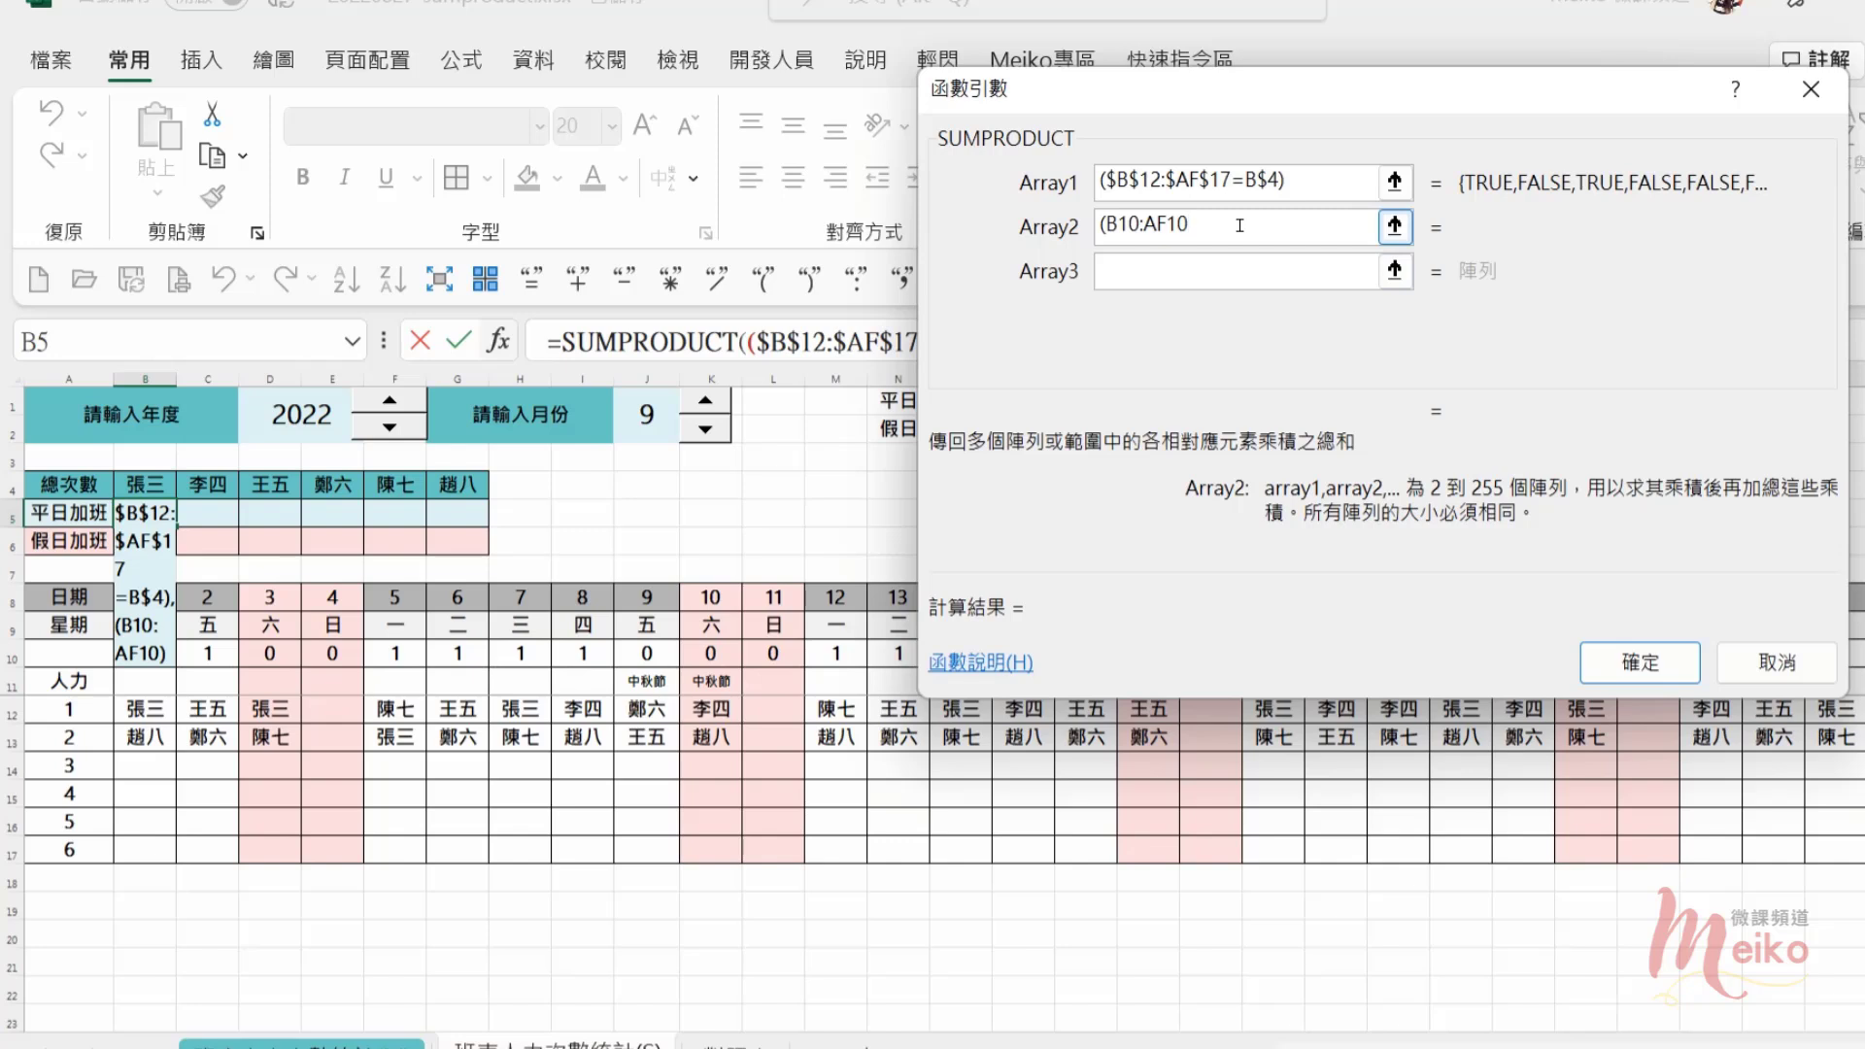
{"action": "key", "text": "F4"}
{"action": "left_click", "coordinate": [1151, 225]}
{"action": "key", "text": "F4"}
{"action": "left_click", "coordinate": [1280, 223]}
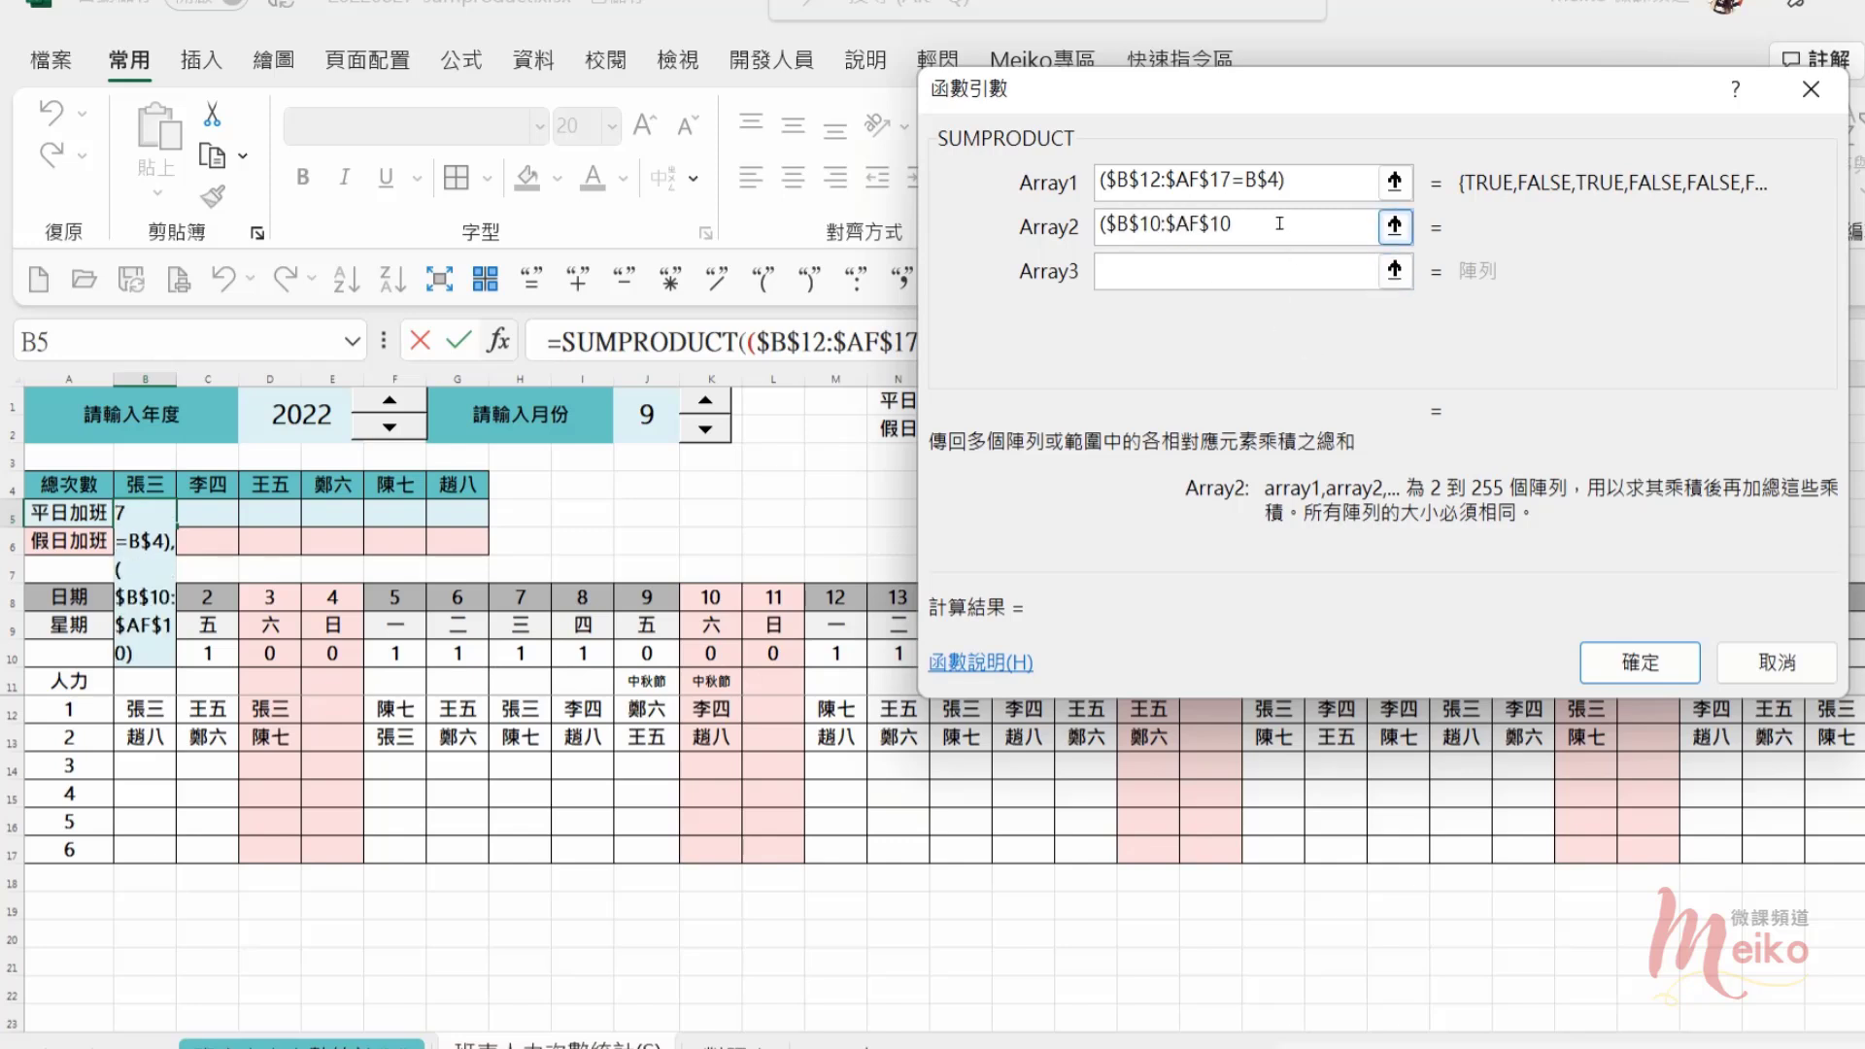
{"action": "type", "text": "="}
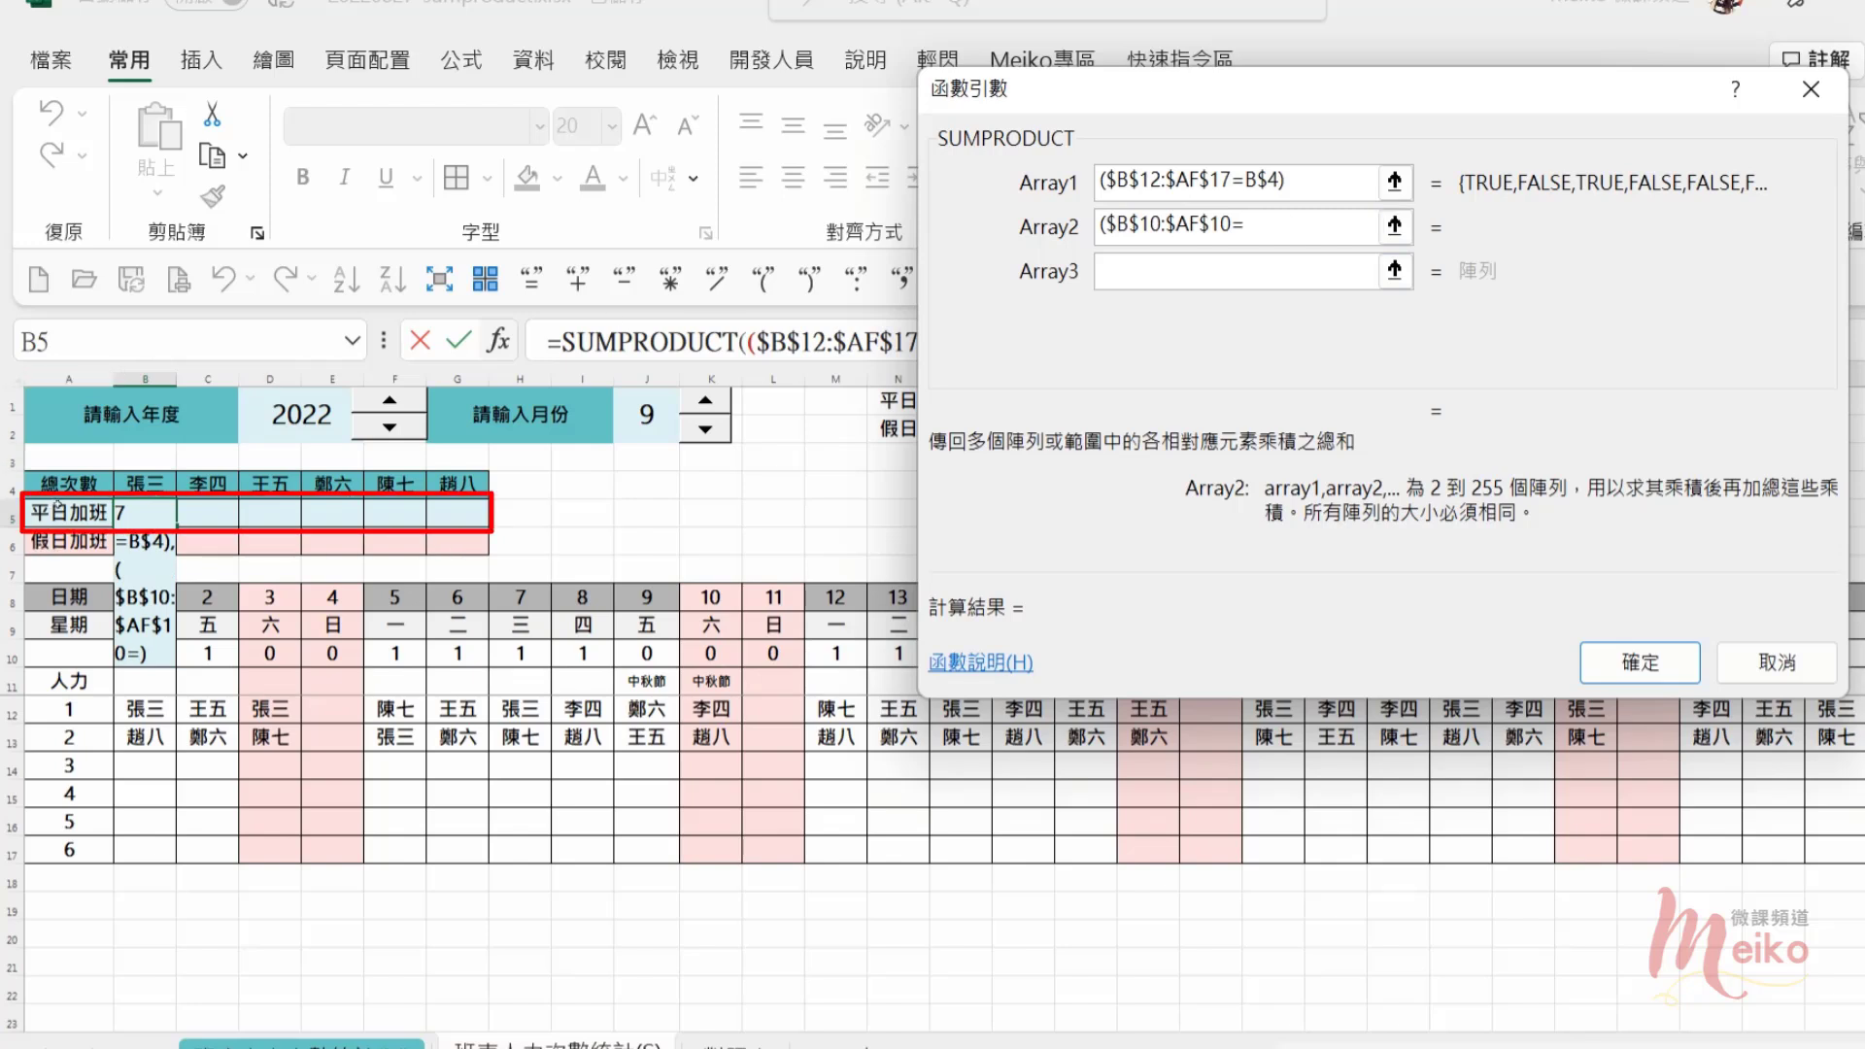
{"action": "type", "text": "1"}
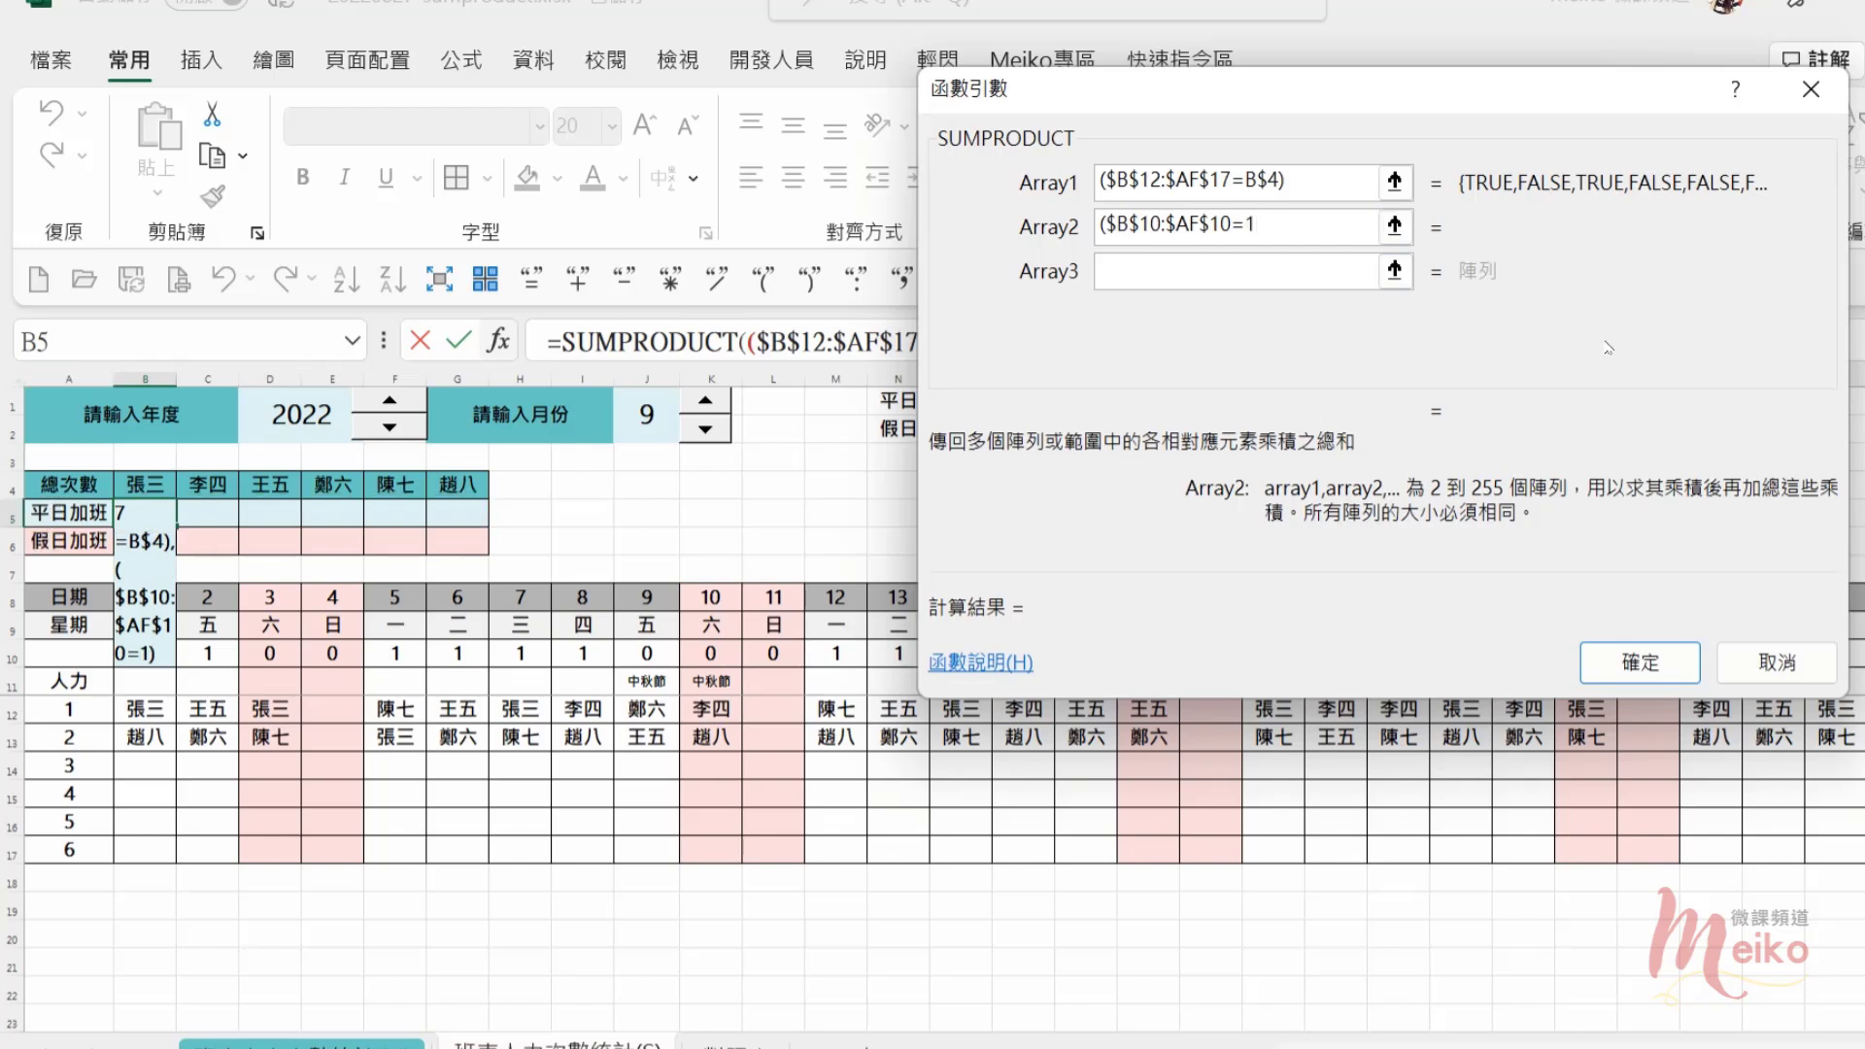
{"action": "type", "text": ")"}
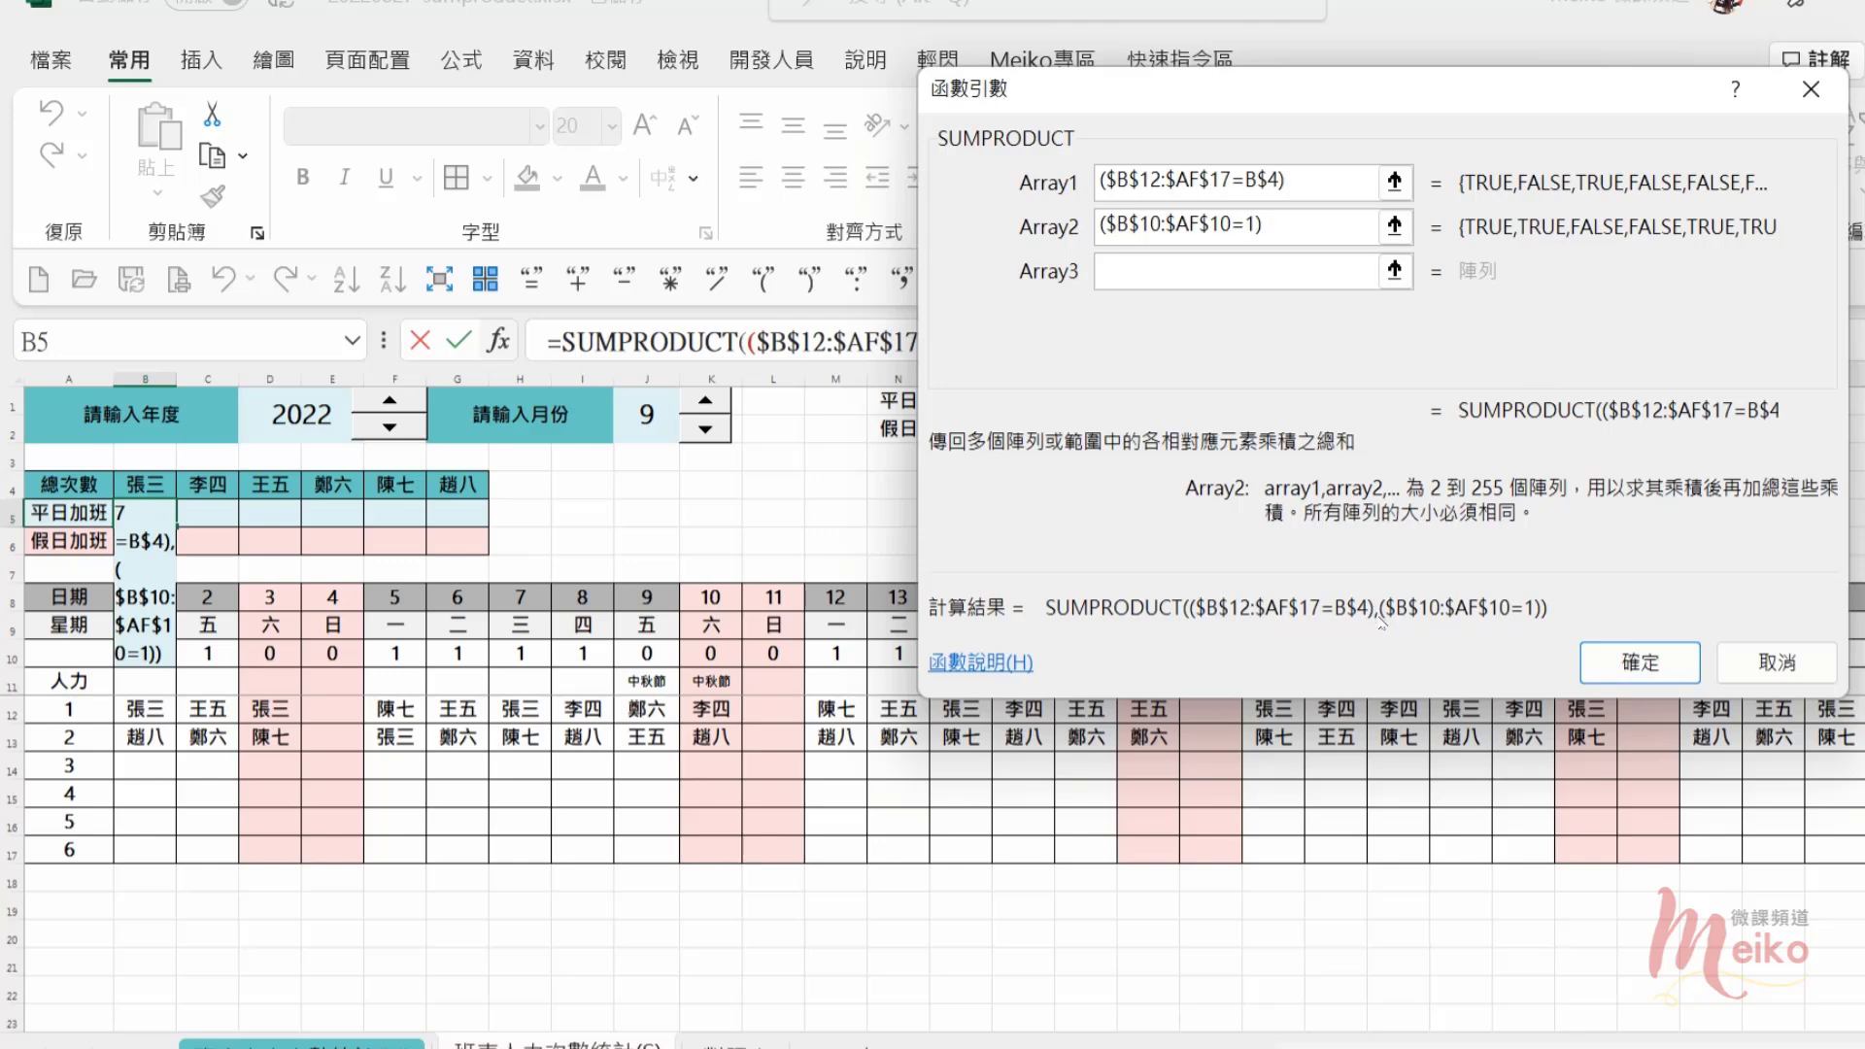
{"action": "left_click", "coordinate": [1640, 677]}
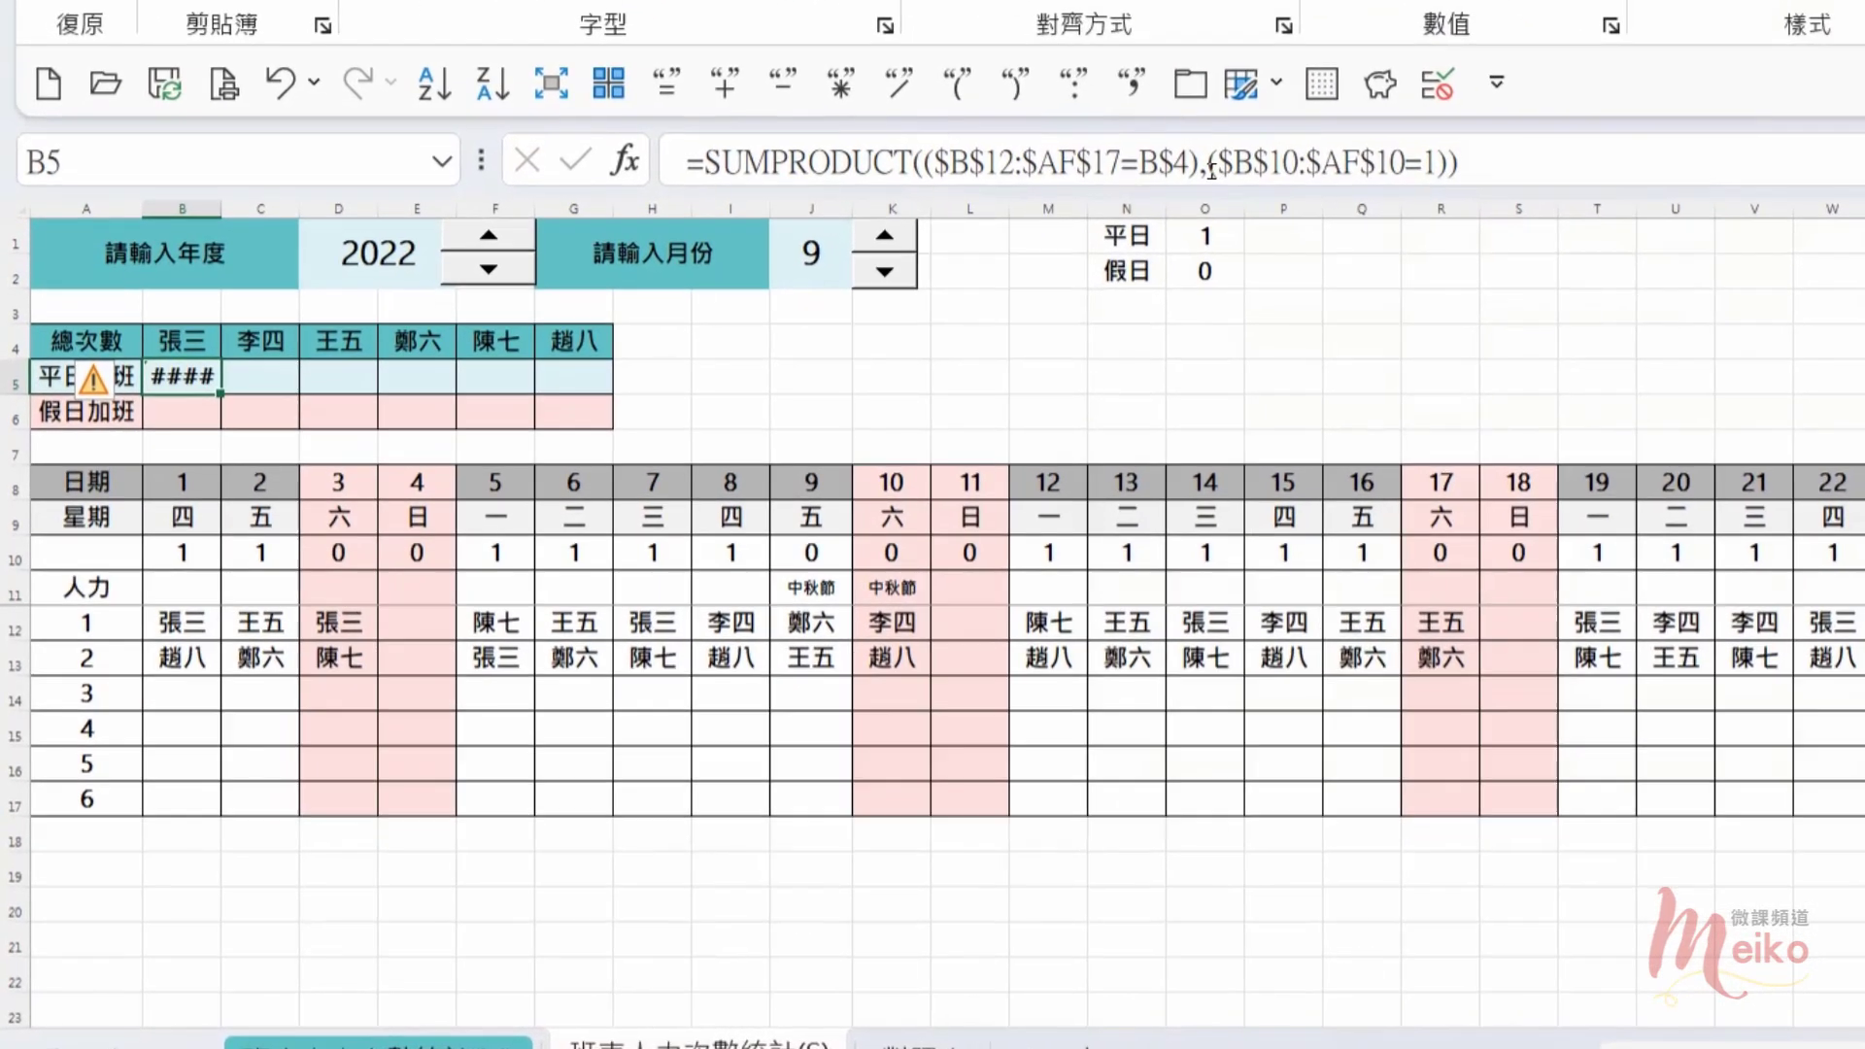
Step: Replace the comma between the two conditions in B5's SUMPRODUCT formula with a multiplication sign (*)
{"action": "left_click", "coordinate": [1210, 165]}
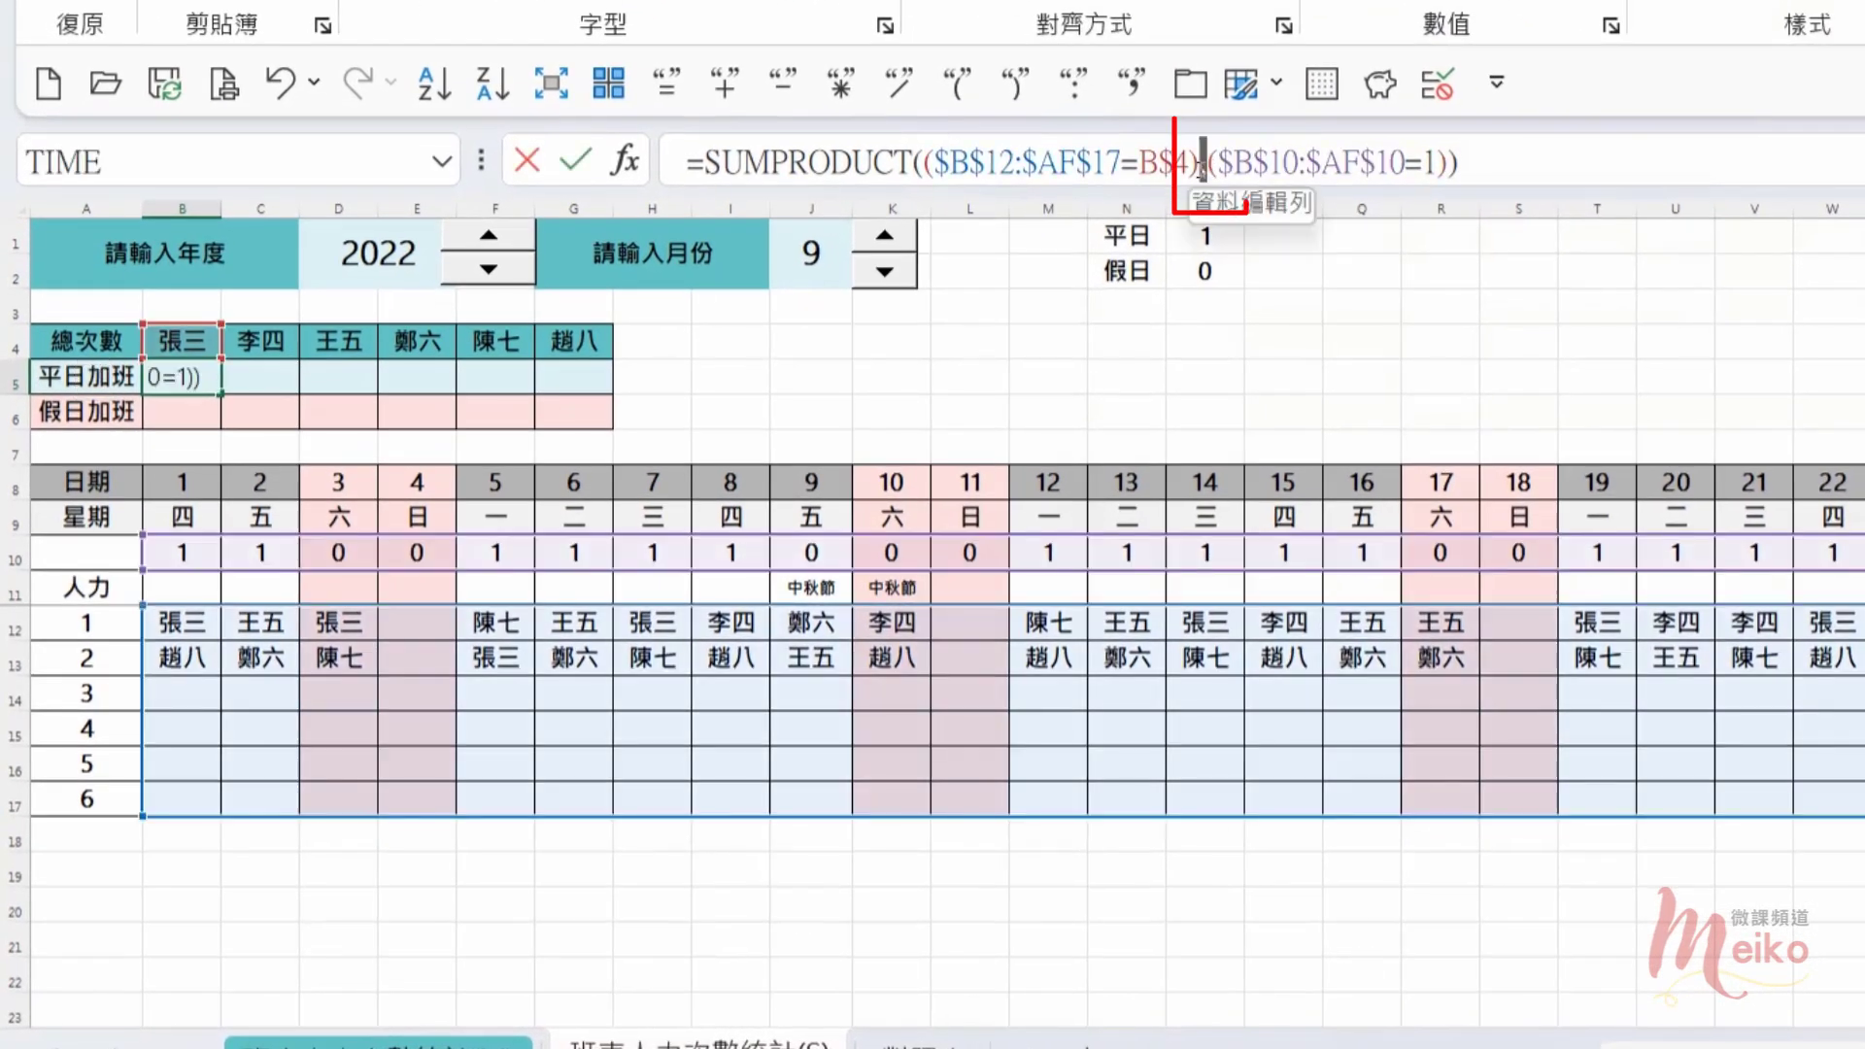
{"action": "type", "text": "*"}
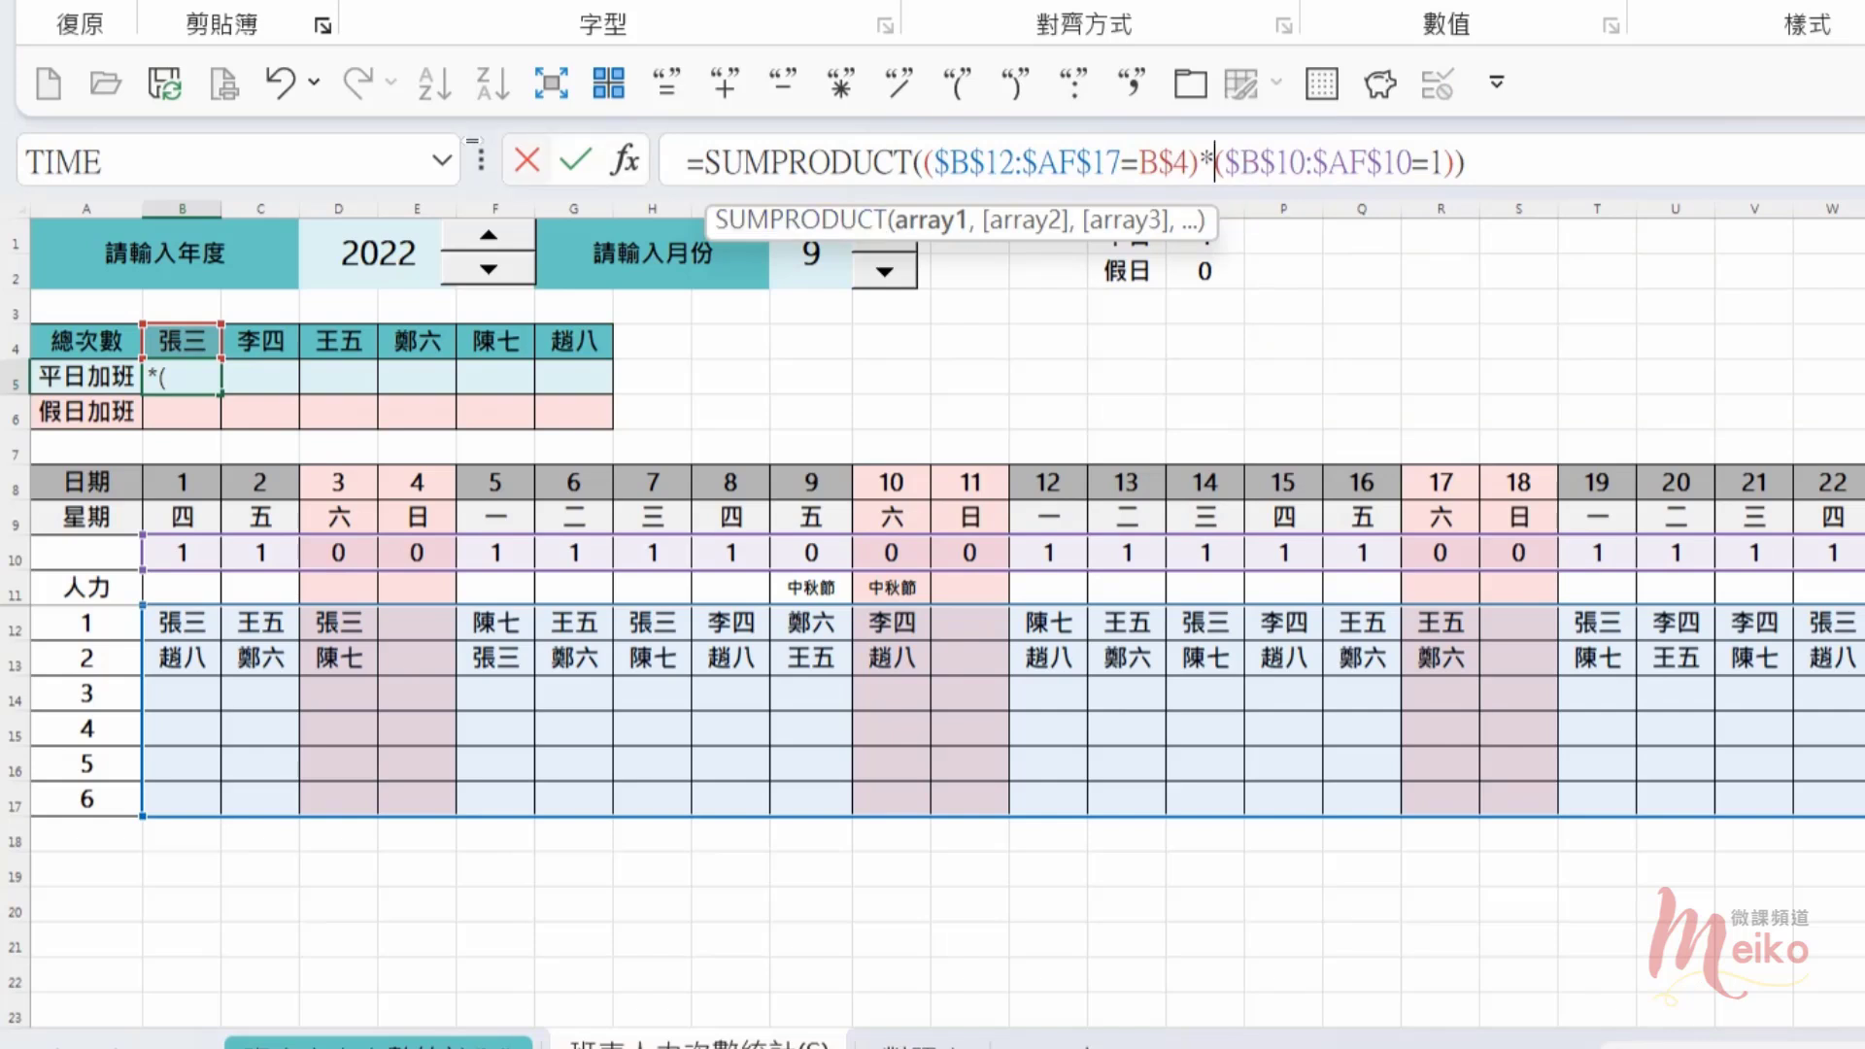
{"action": "left_click", "coordinate": [573, 161]}
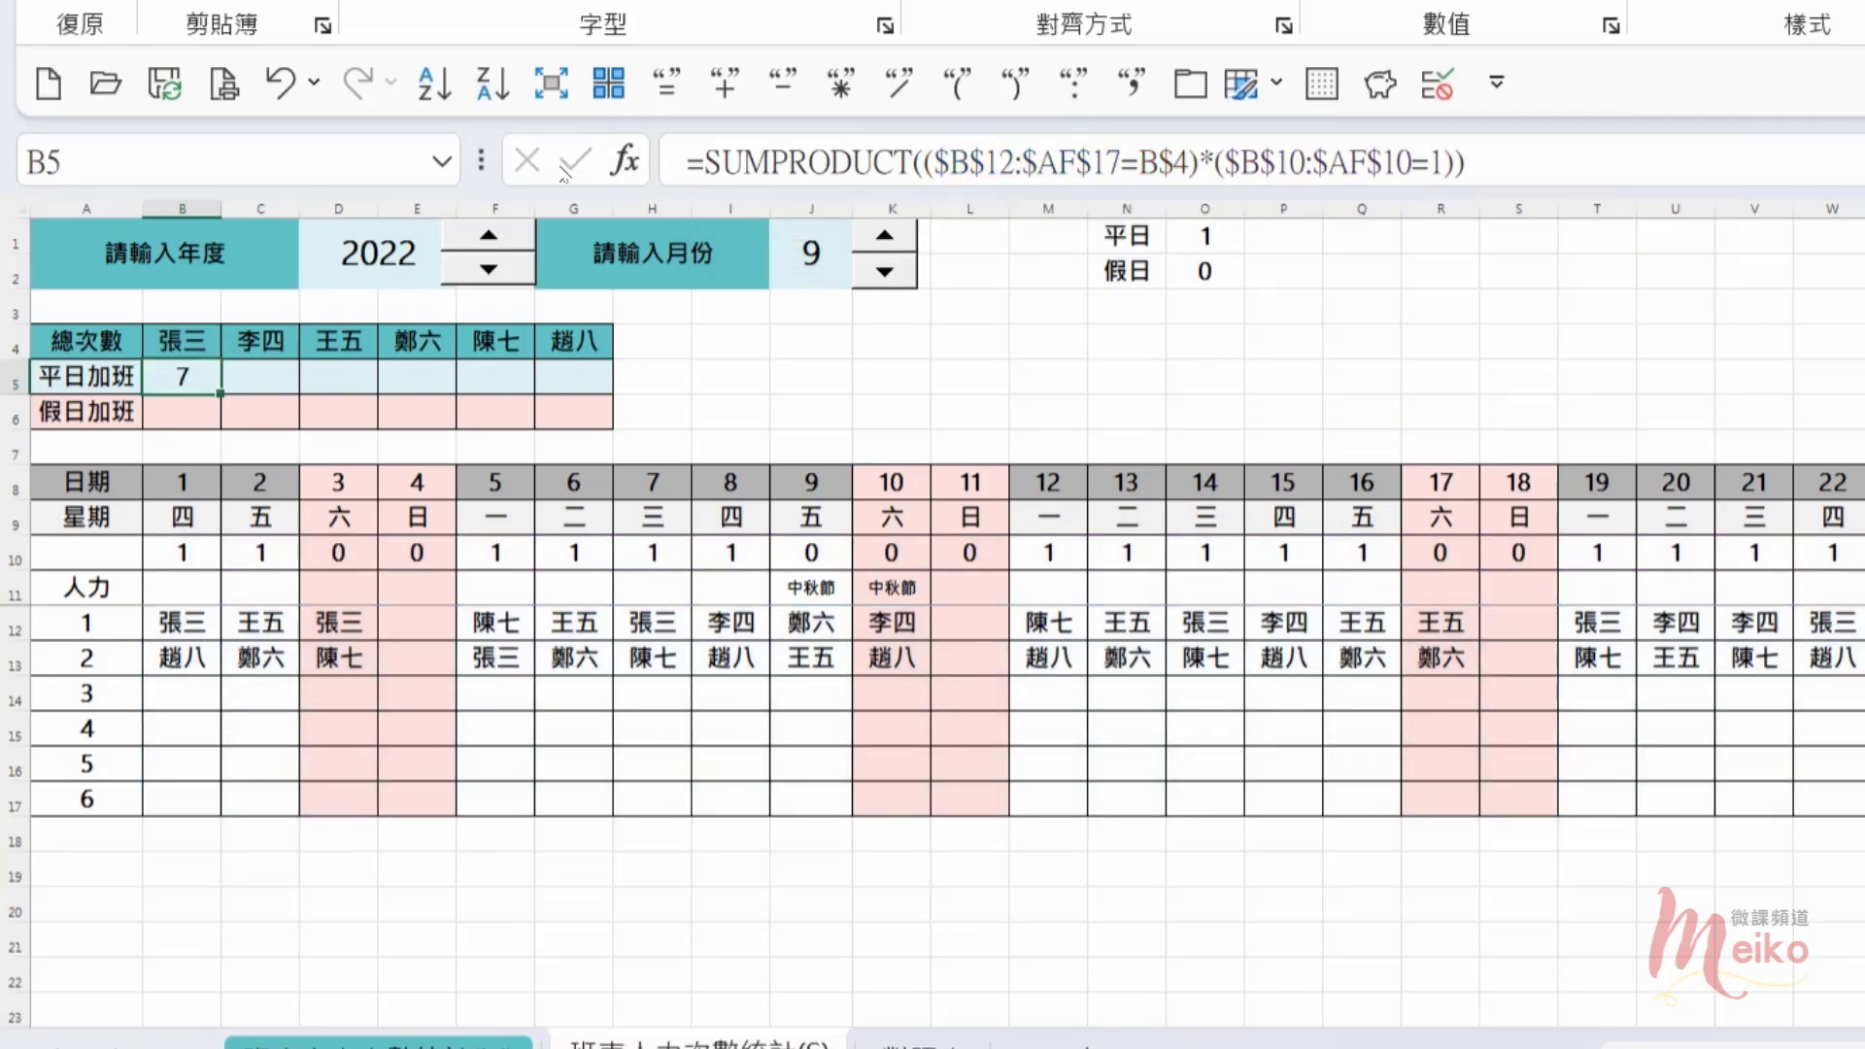
Step: Copy B5's SUMPRODUCT formula across both the weekday and holiday overtime rows, B5:G6
{"action": "left_click_drag", "start_coordinate": [223, 395], "coordinate": [607, 388]}
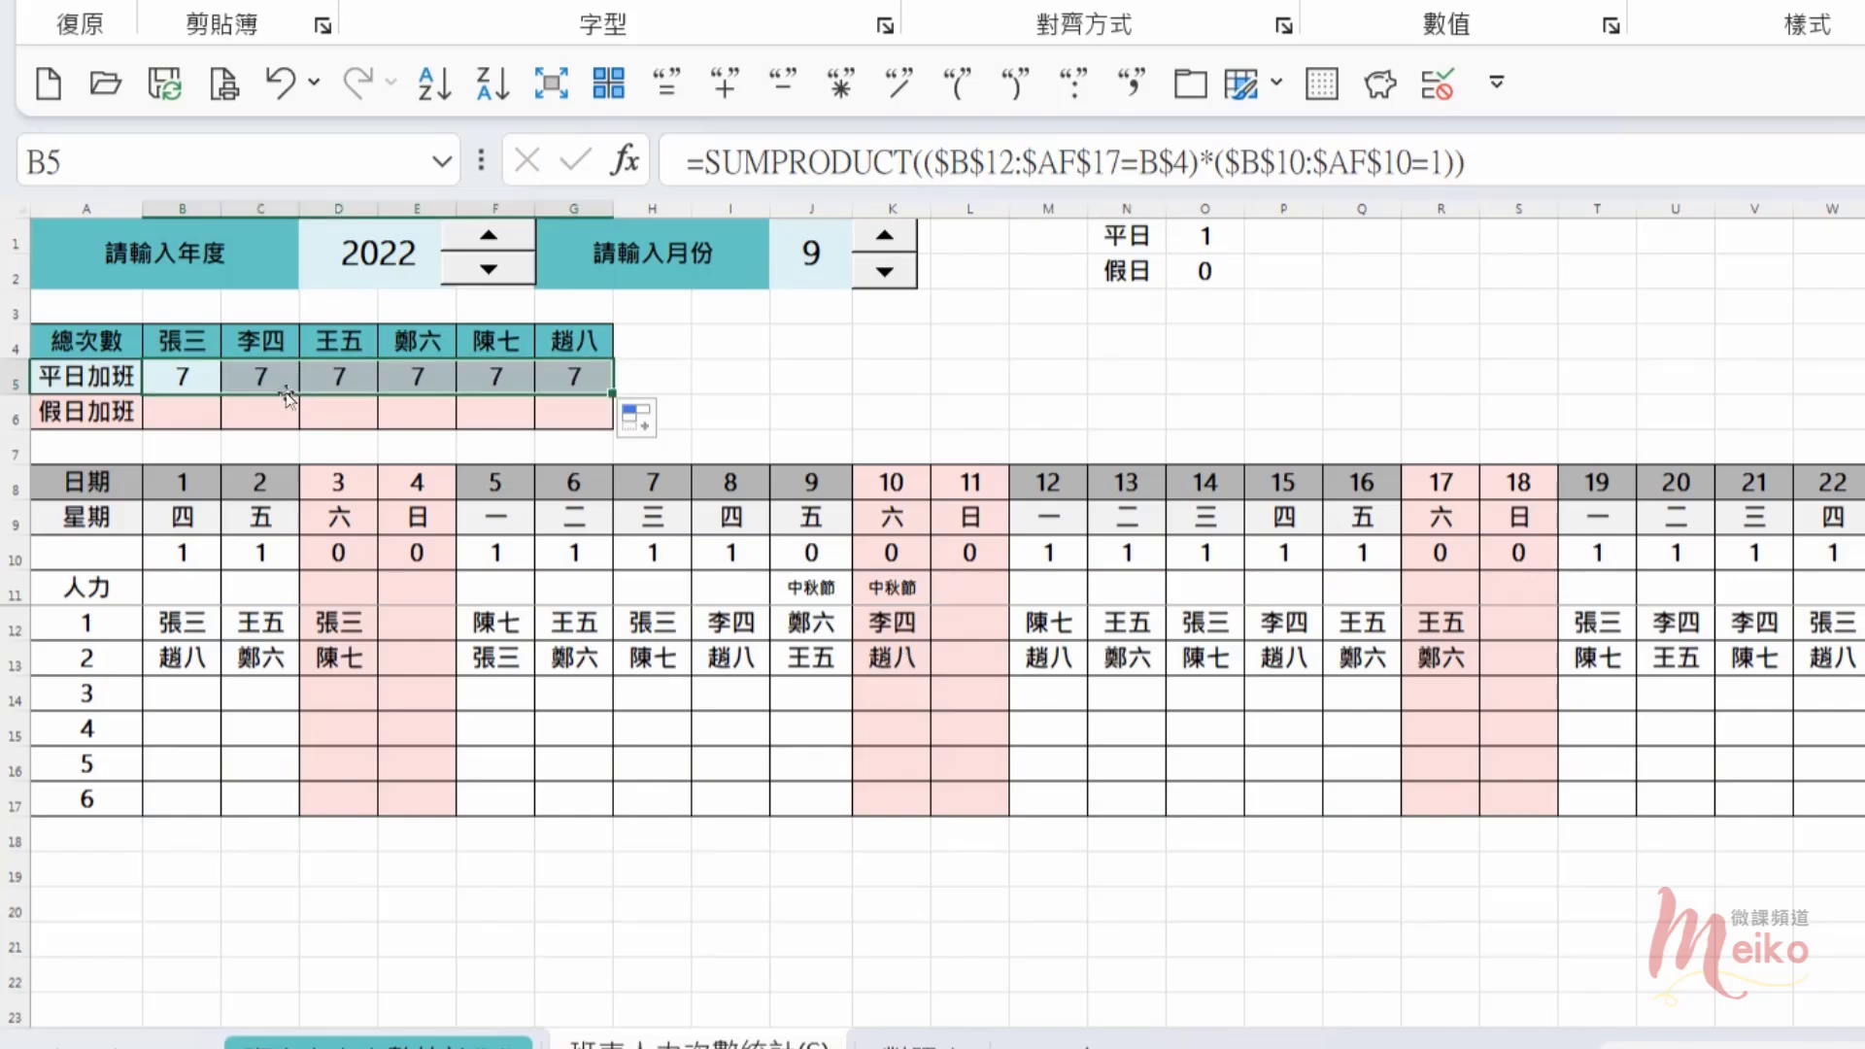
{"action": "left_click_drag", "start_coordinate": [184, 386], "coordinate": [578, 423]}
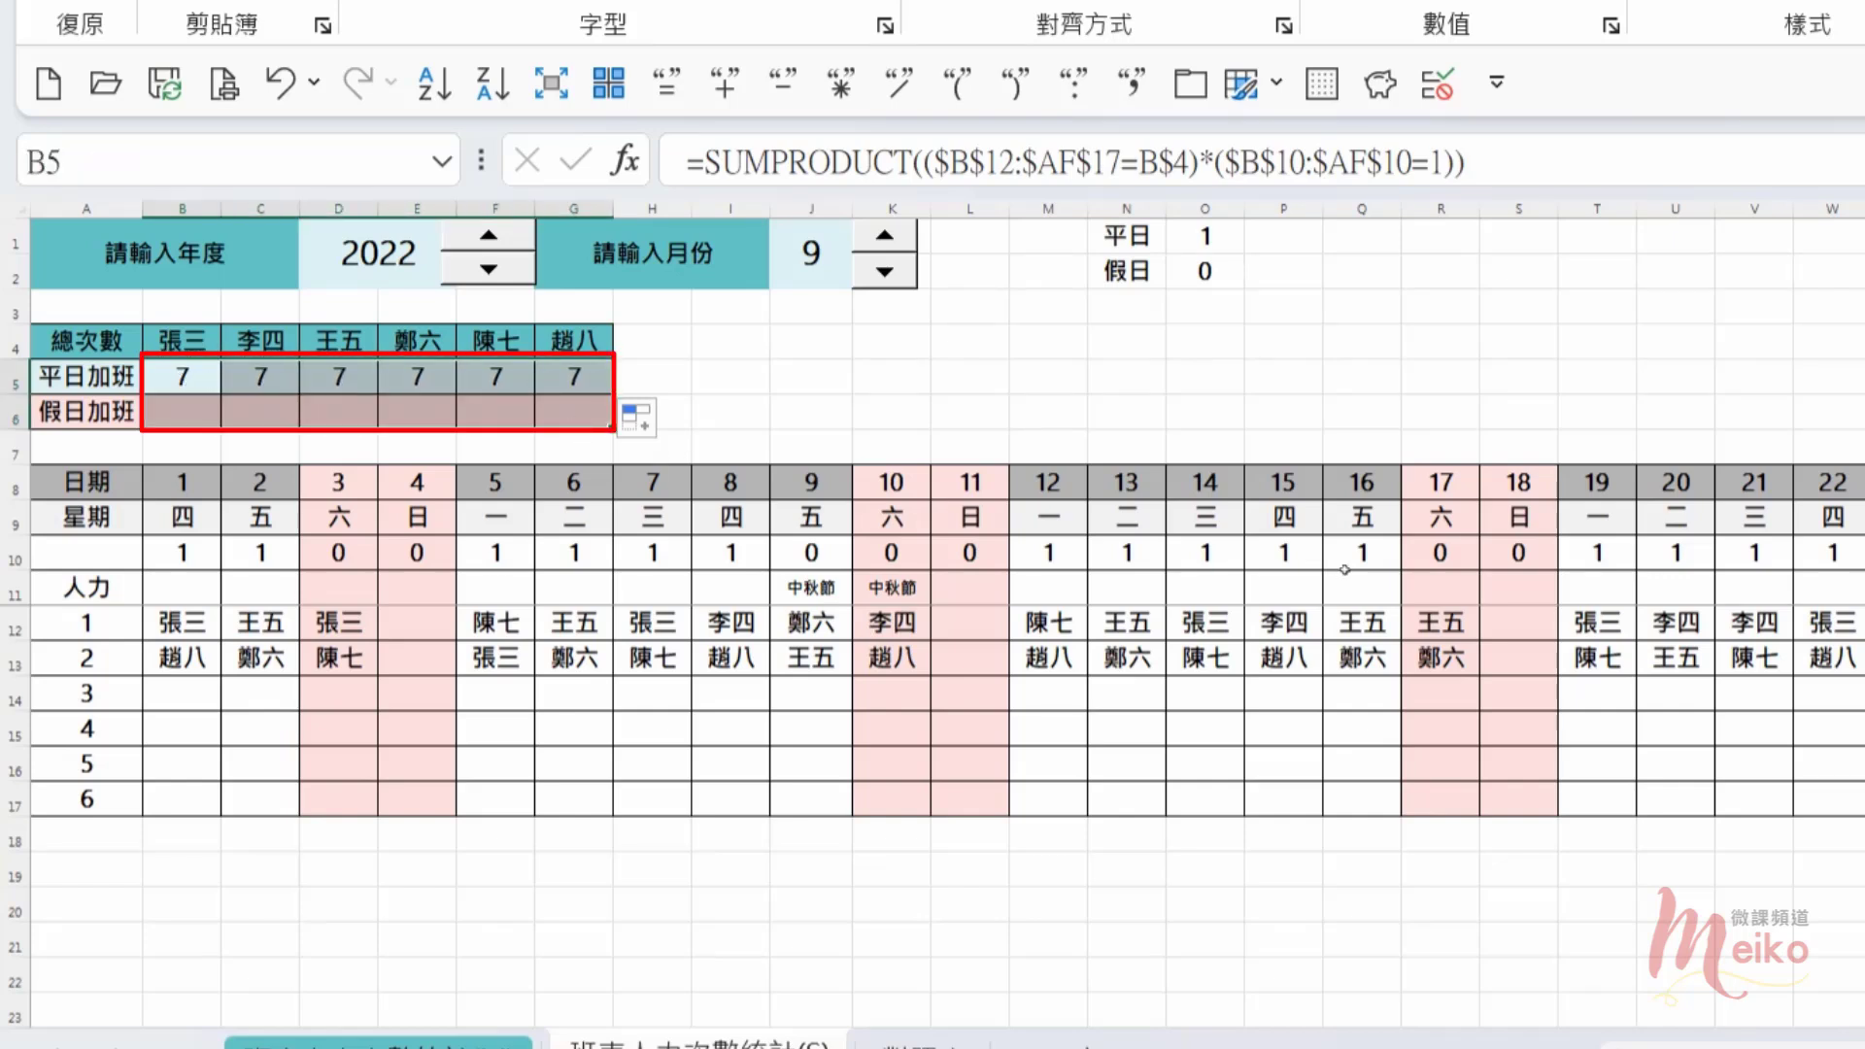
{"action": "key", "text": "F2"}
{"action": "key", "text": "ctrl+Return"}
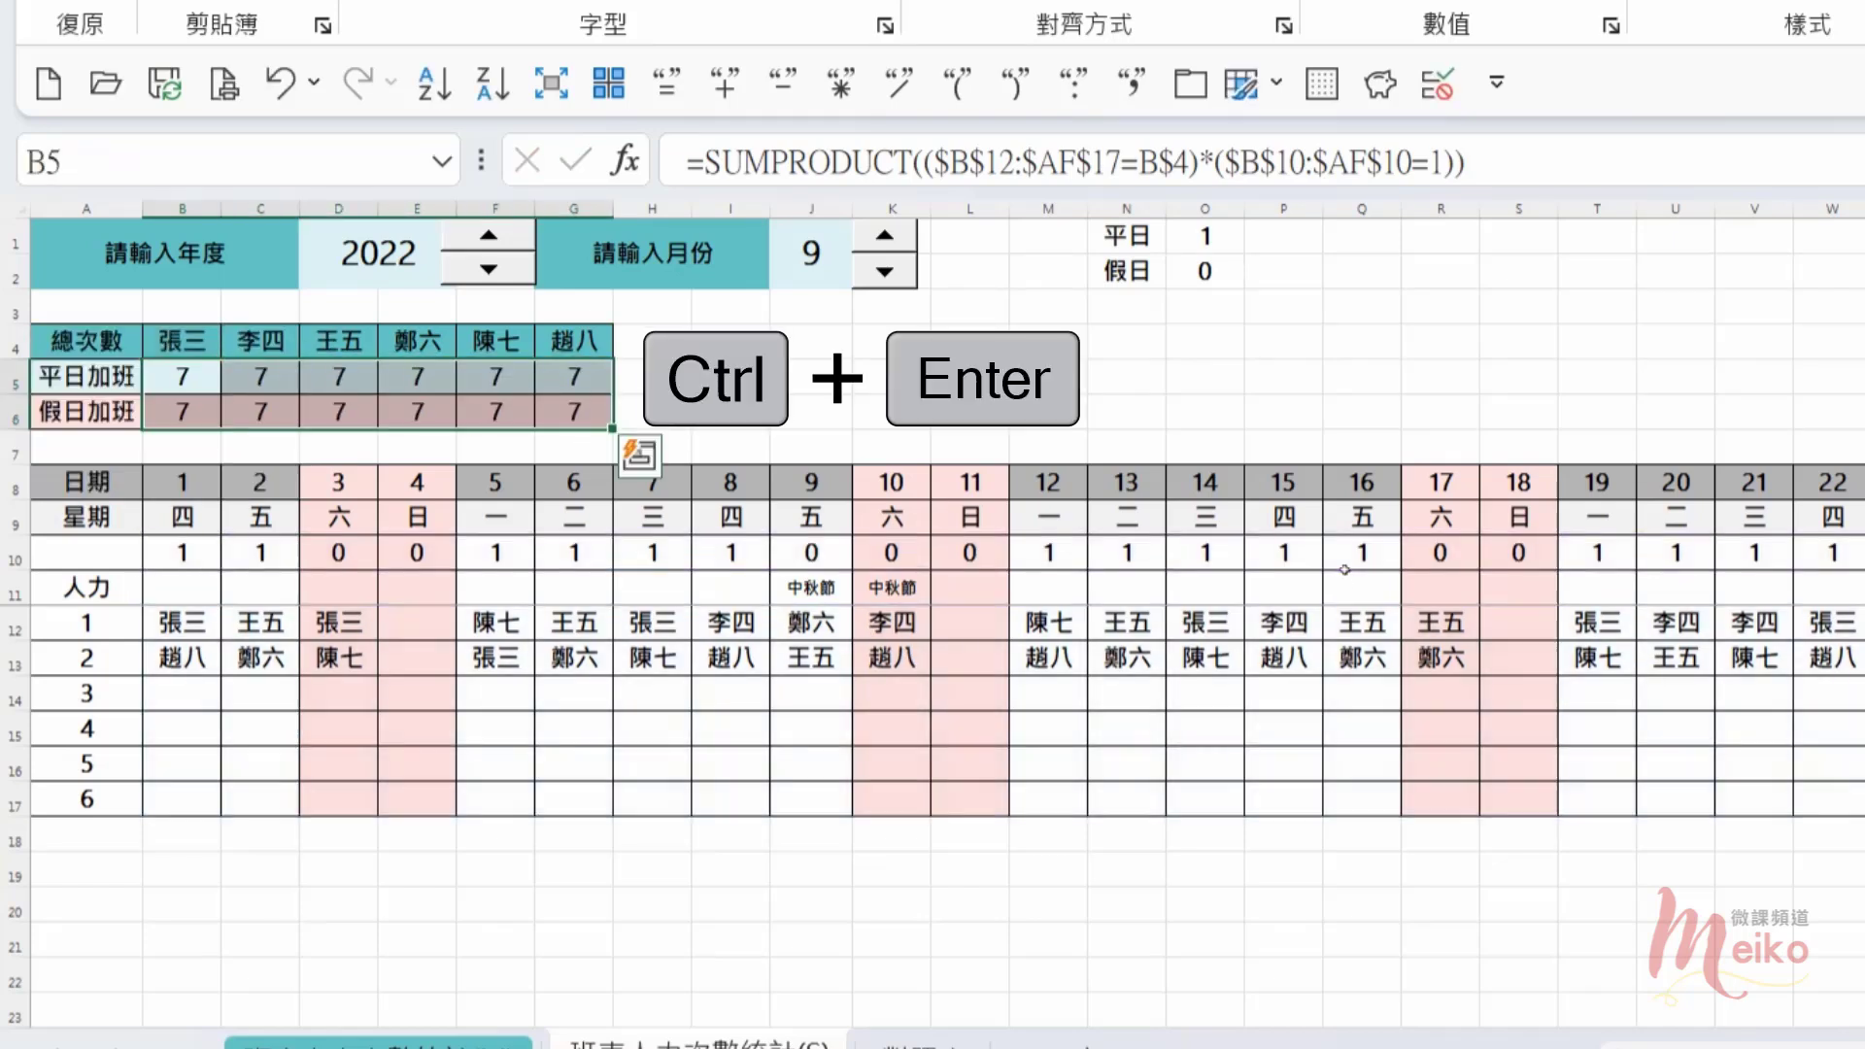
Step: Change the day-type criterion in B6's formula to 0 and copy the formula across the holiday overtime row to G6
{"action": "key", "text": "Down"}
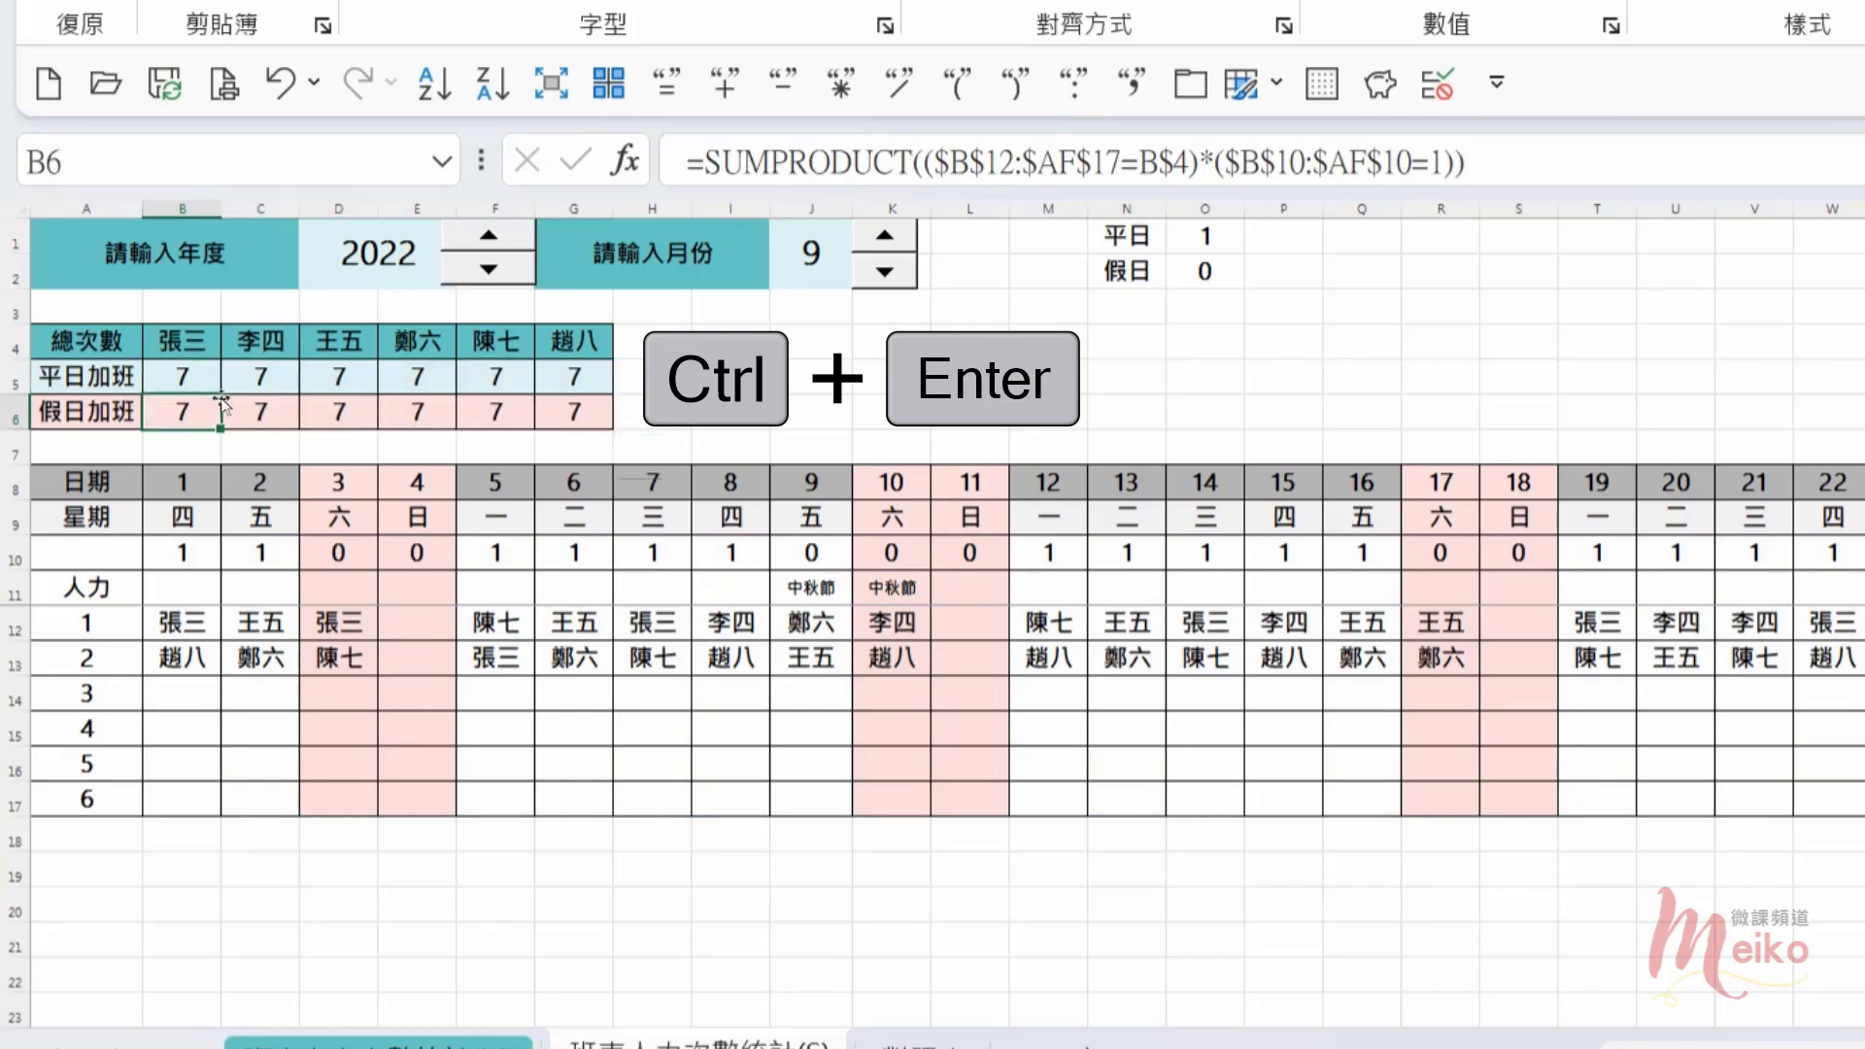
{"action": "left_click_drag", "start_coordinate": [1429, 163], "coordinate": [1443, 166]}
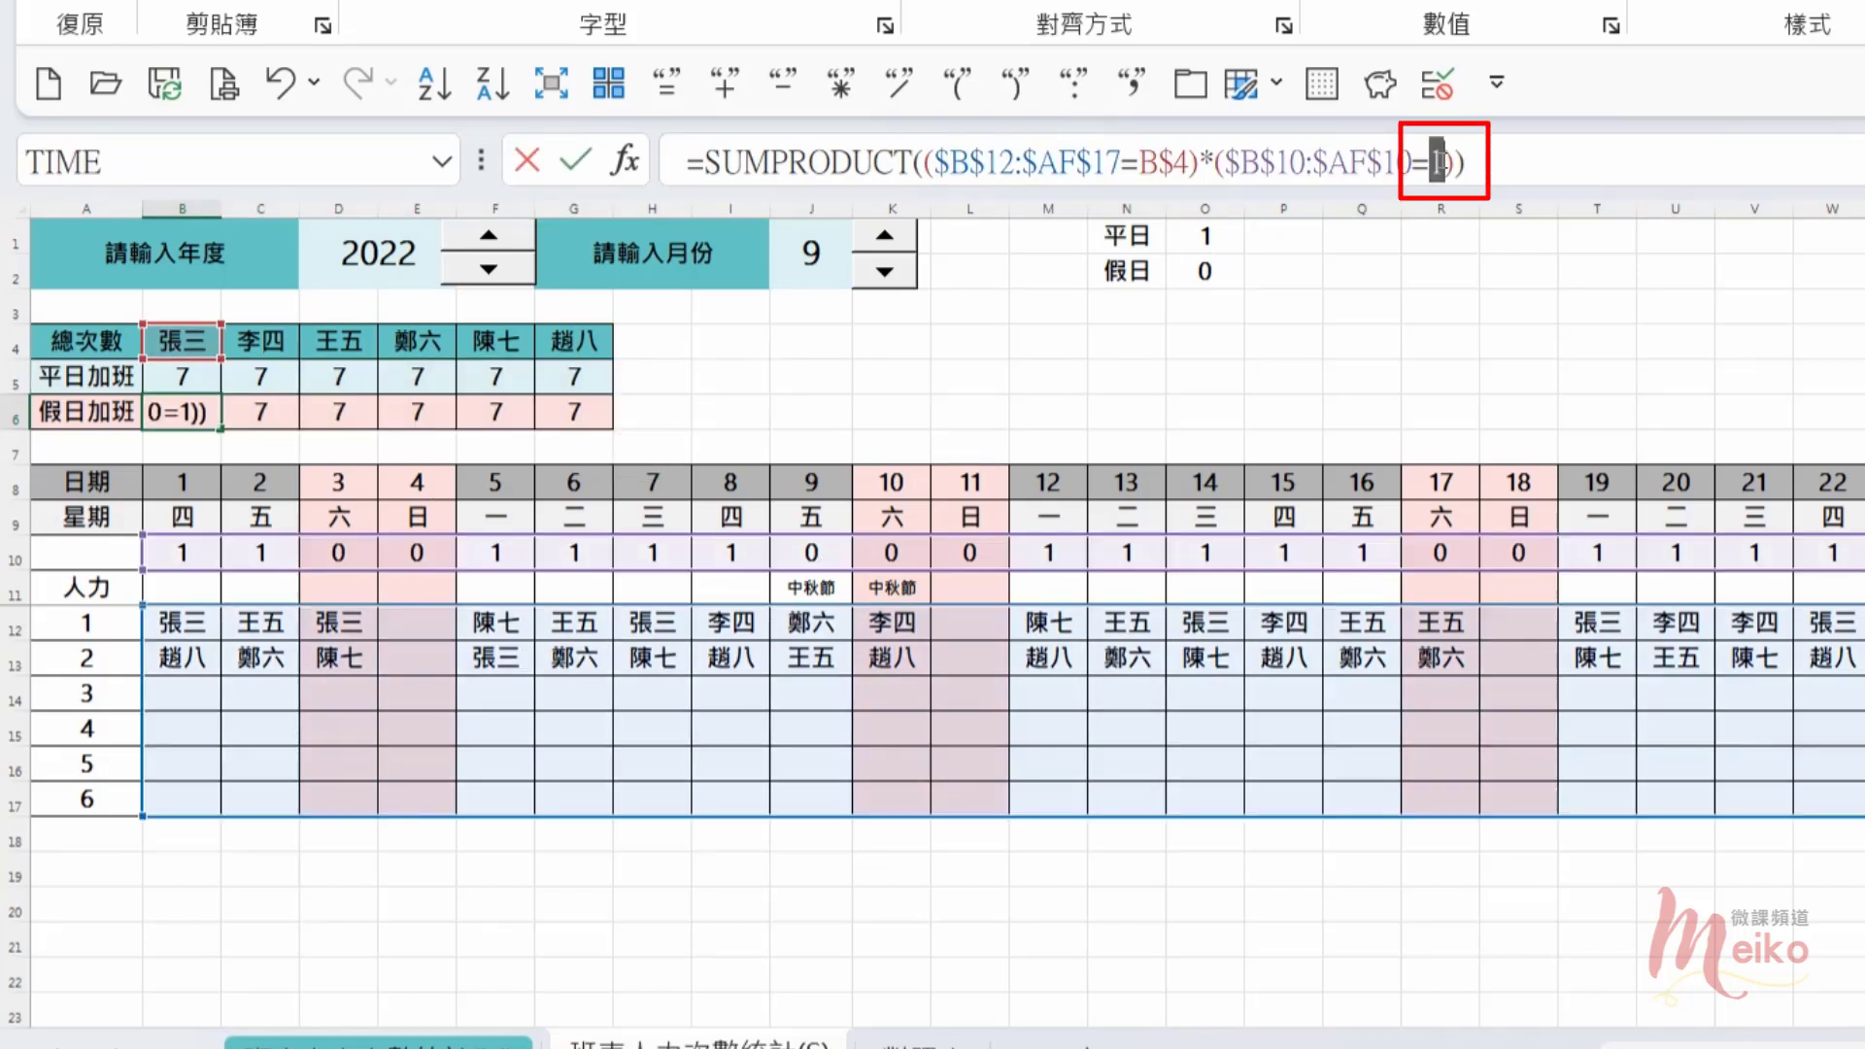
{"action": "type", "text": "0"}
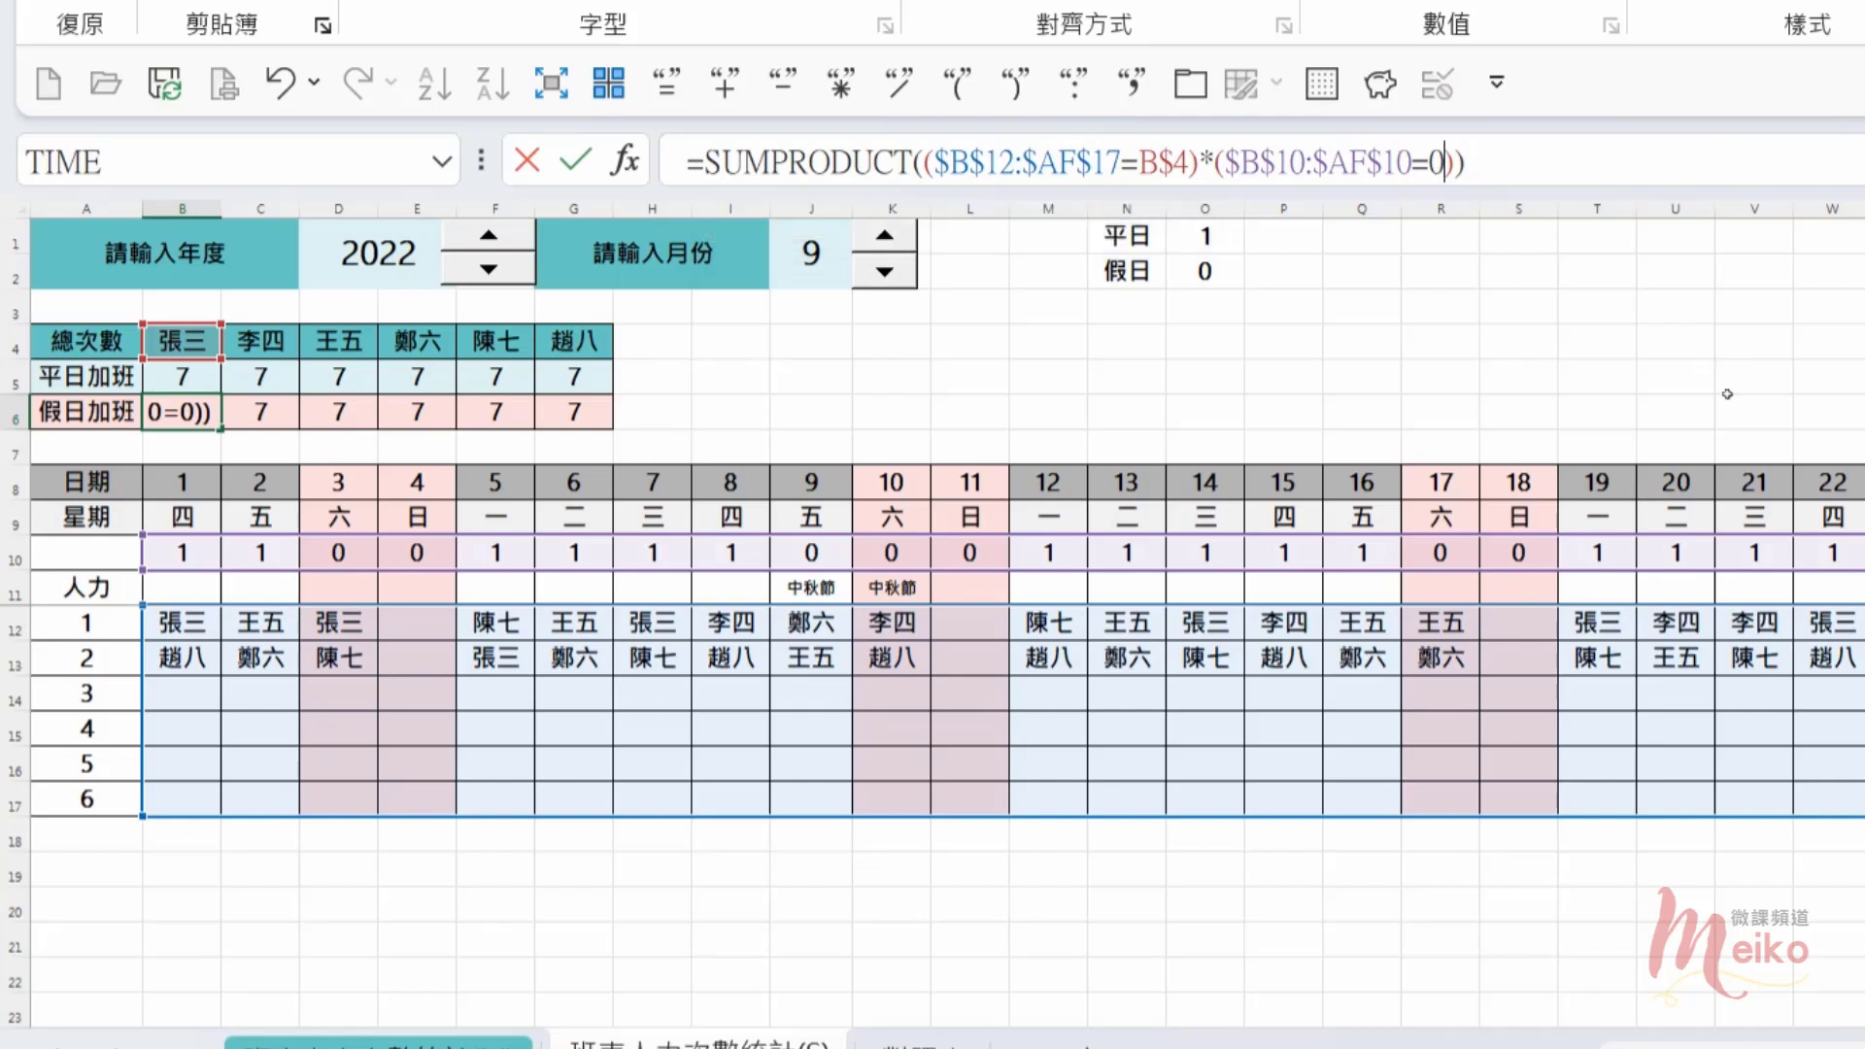
{"action": "key", "text": "Return"}
{"action": "left_click", "coordinate": [197, 409]}
{"action": "left_click_drag", "start_coordinate": [220, 428], "coordinate": [597, 414]}
{"action": "left_click", "coordinate": [950, 414]}
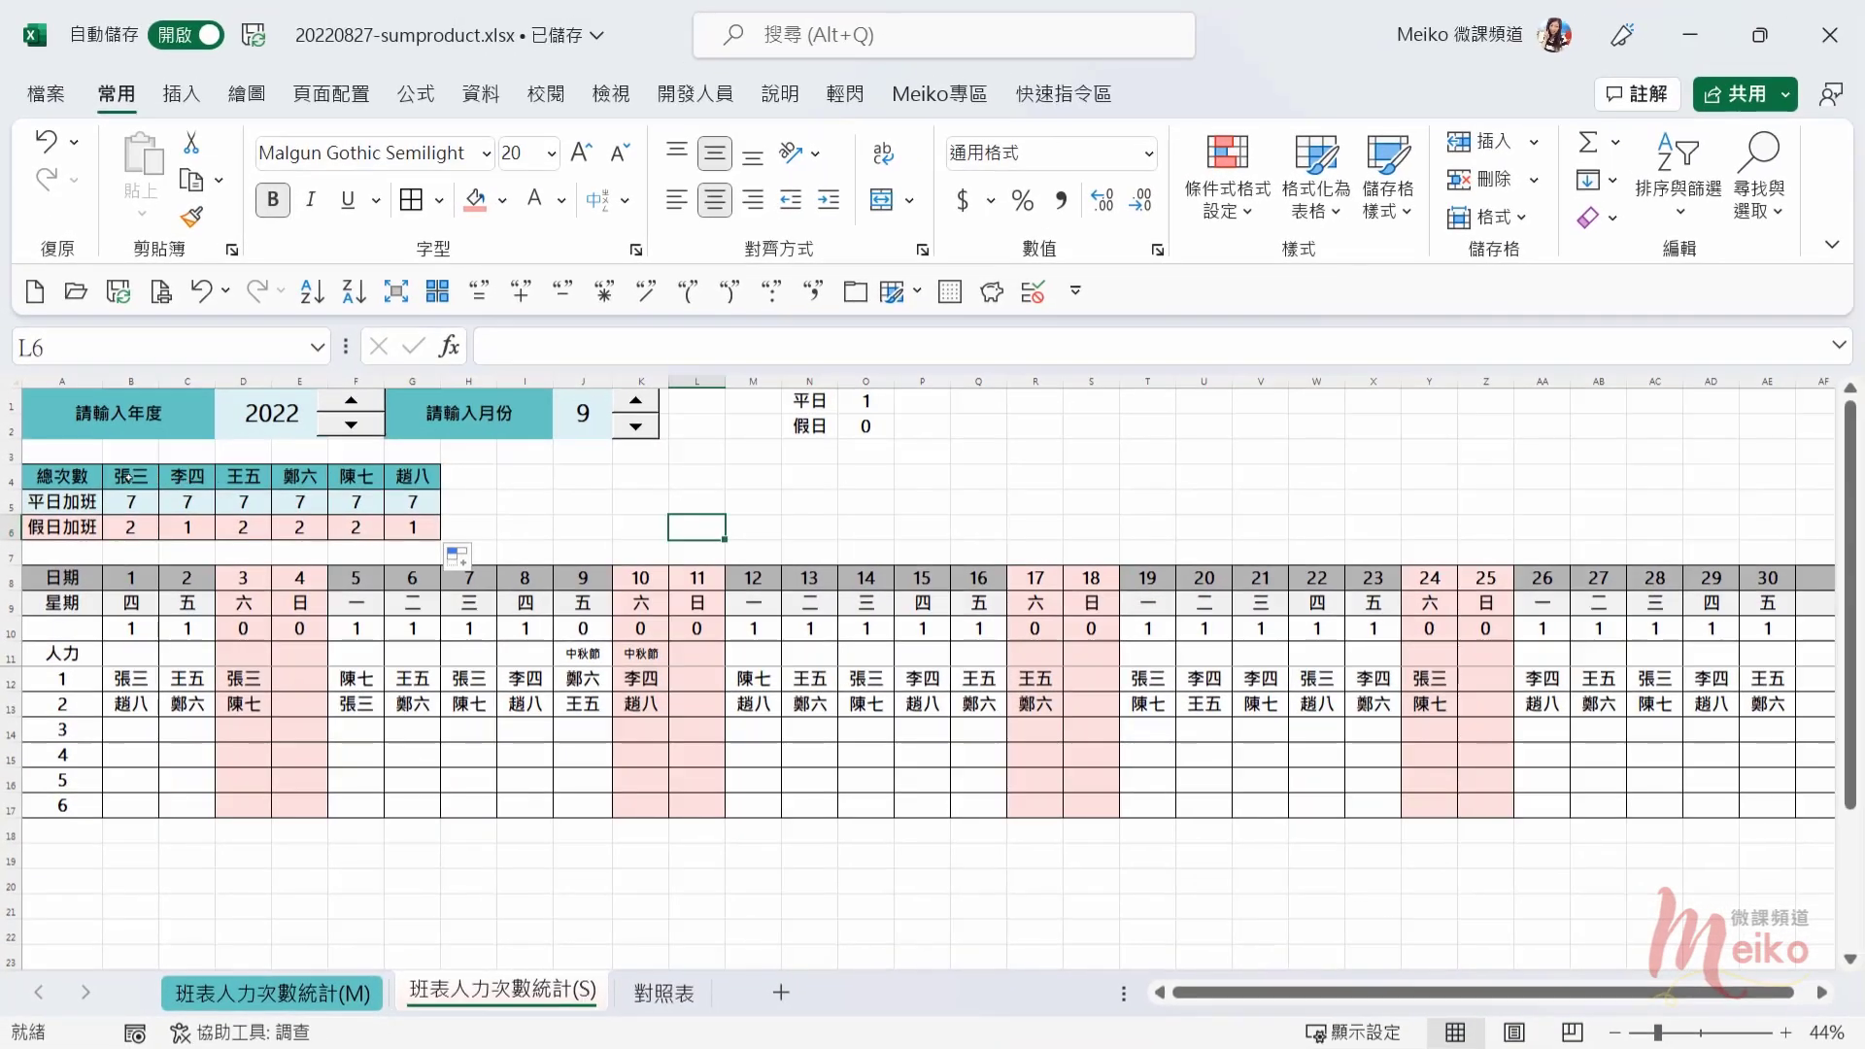
Step: Highlight roster cells B12:AF17 equal to the employee name copied from B4, using an Equal To rule with light red fill and dark red text
{"action": "left_click", "coordinate": [133, 470]}
{"action": "left_click_drag", "start_coordinate": [580, 338], "coordinate": [476, 342]}
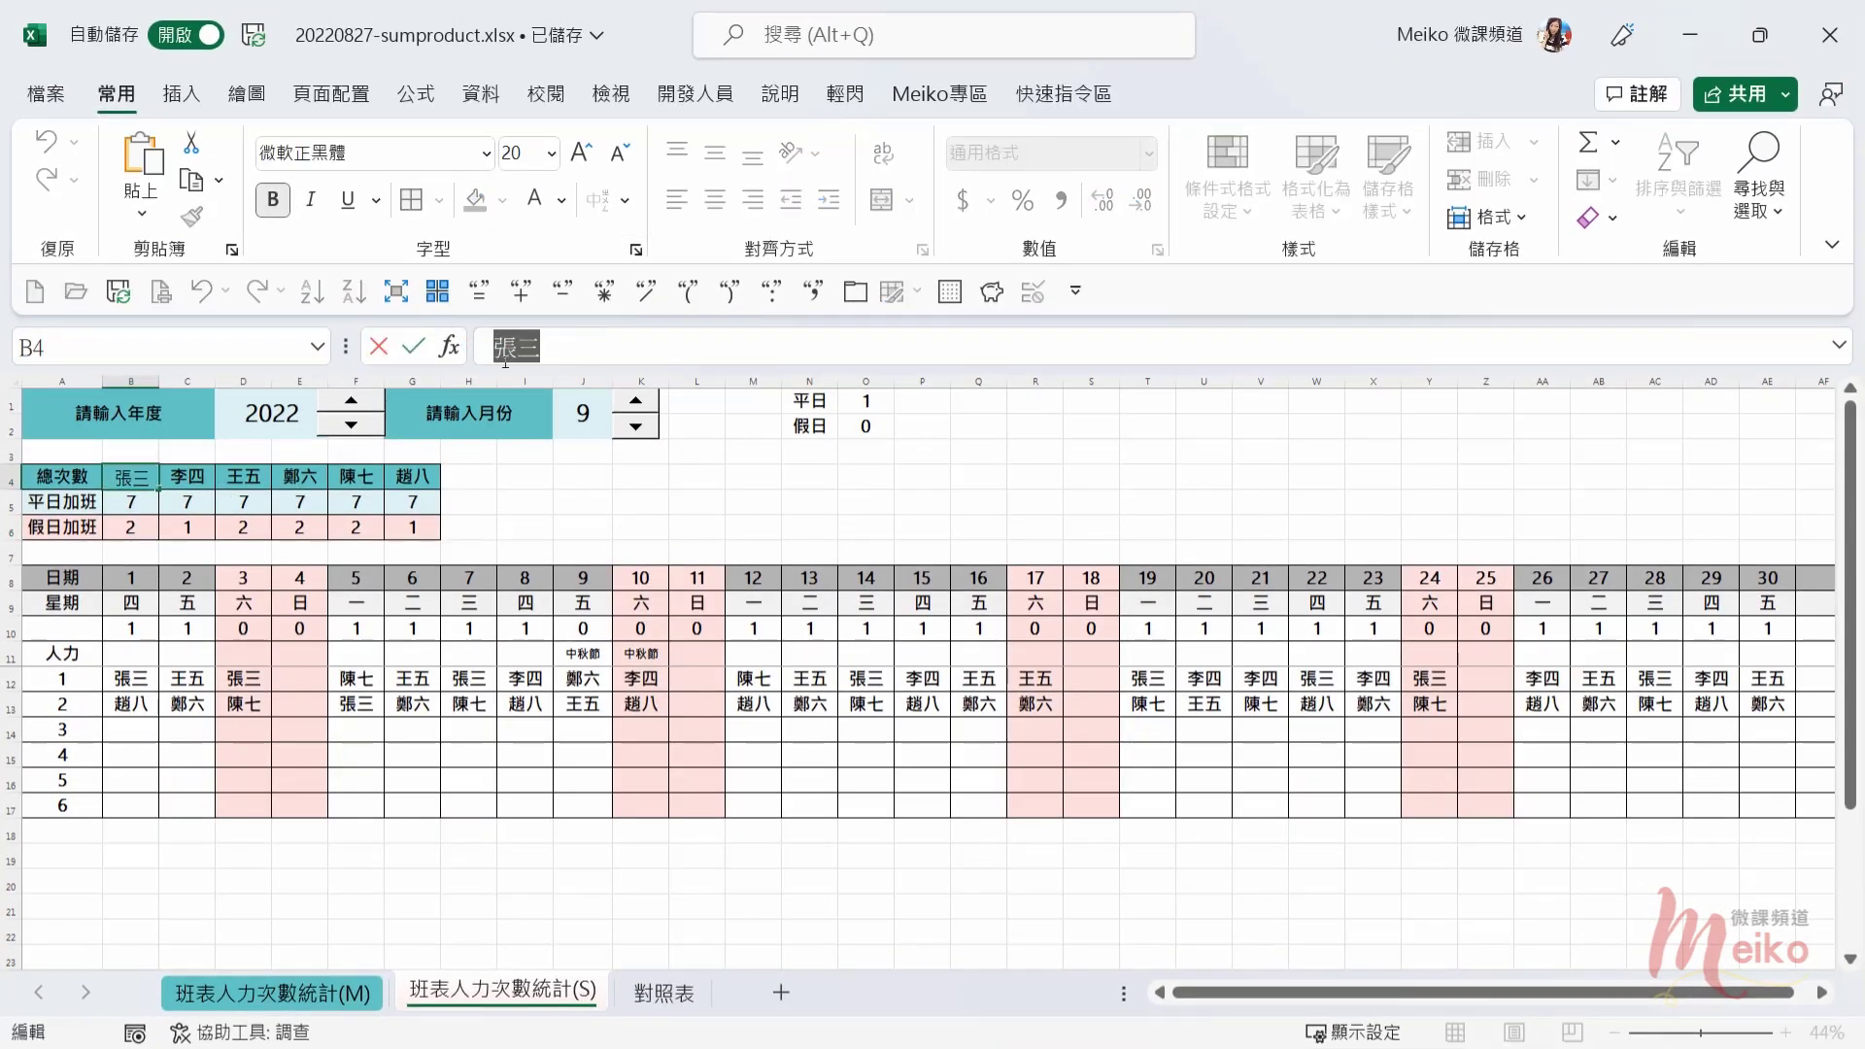
{"action": "key", "text": "Escape"}
{"action": "left_click", "coordinate": [139, 677]}
{"action": "key", "text": "ctrl+shift+End"}
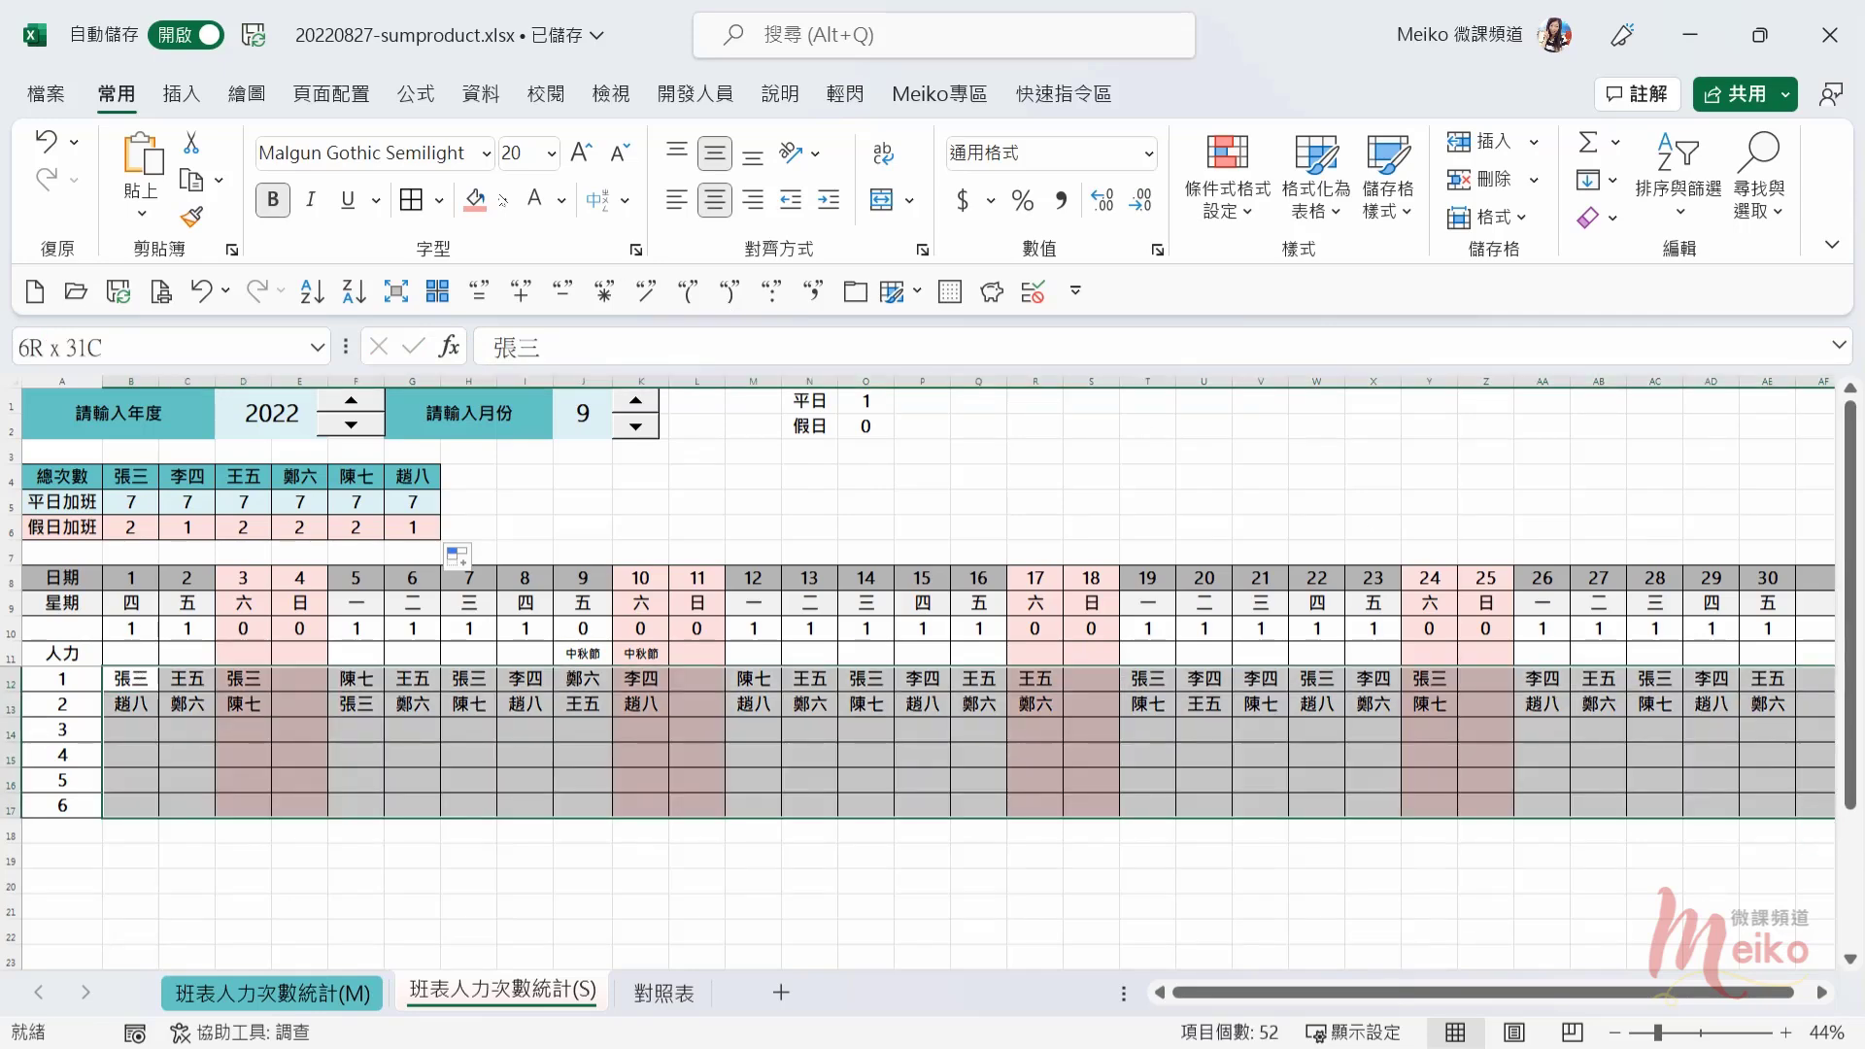
{"action": "left_click", "coordinate": [1248, 209]}
{"action": "mouse_move", "coordinate": [1271, 278]}
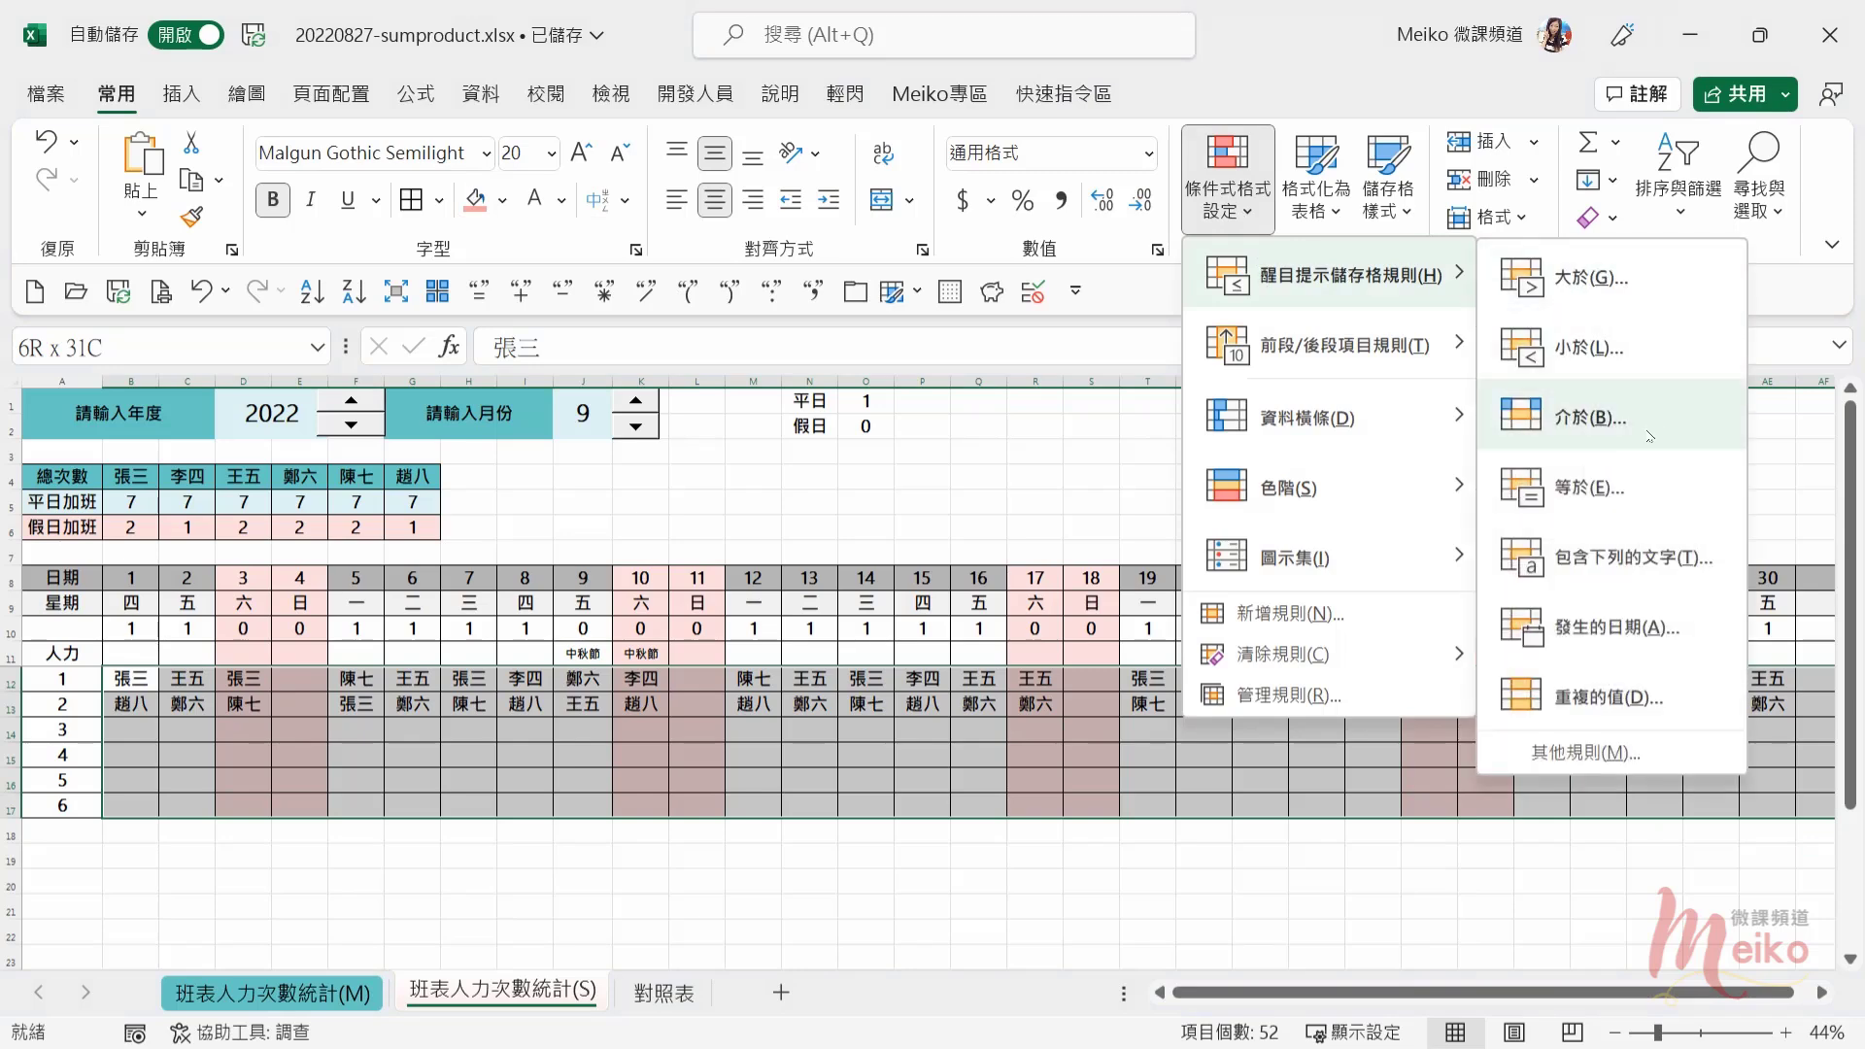
{"action": "left_click", "coordinate": [1644, 496]}
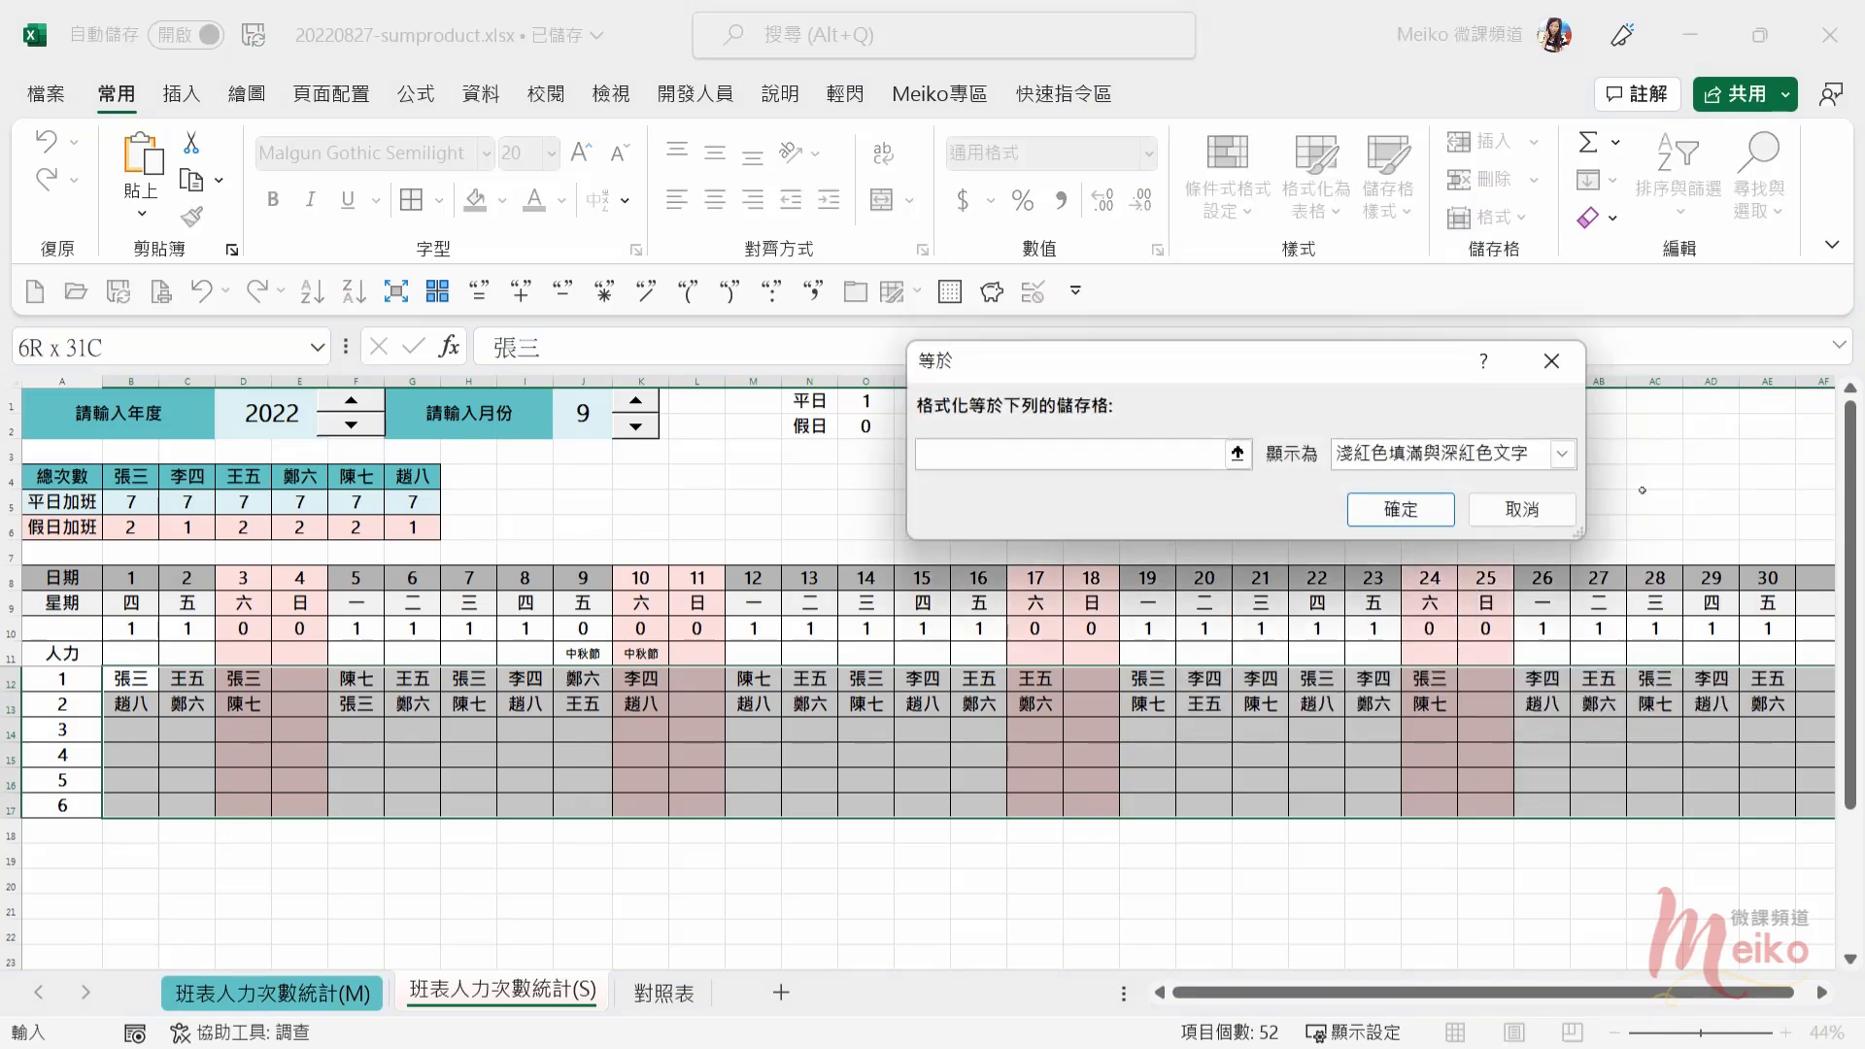
{"action": "left_click", "coordinate": [1360, 522]}
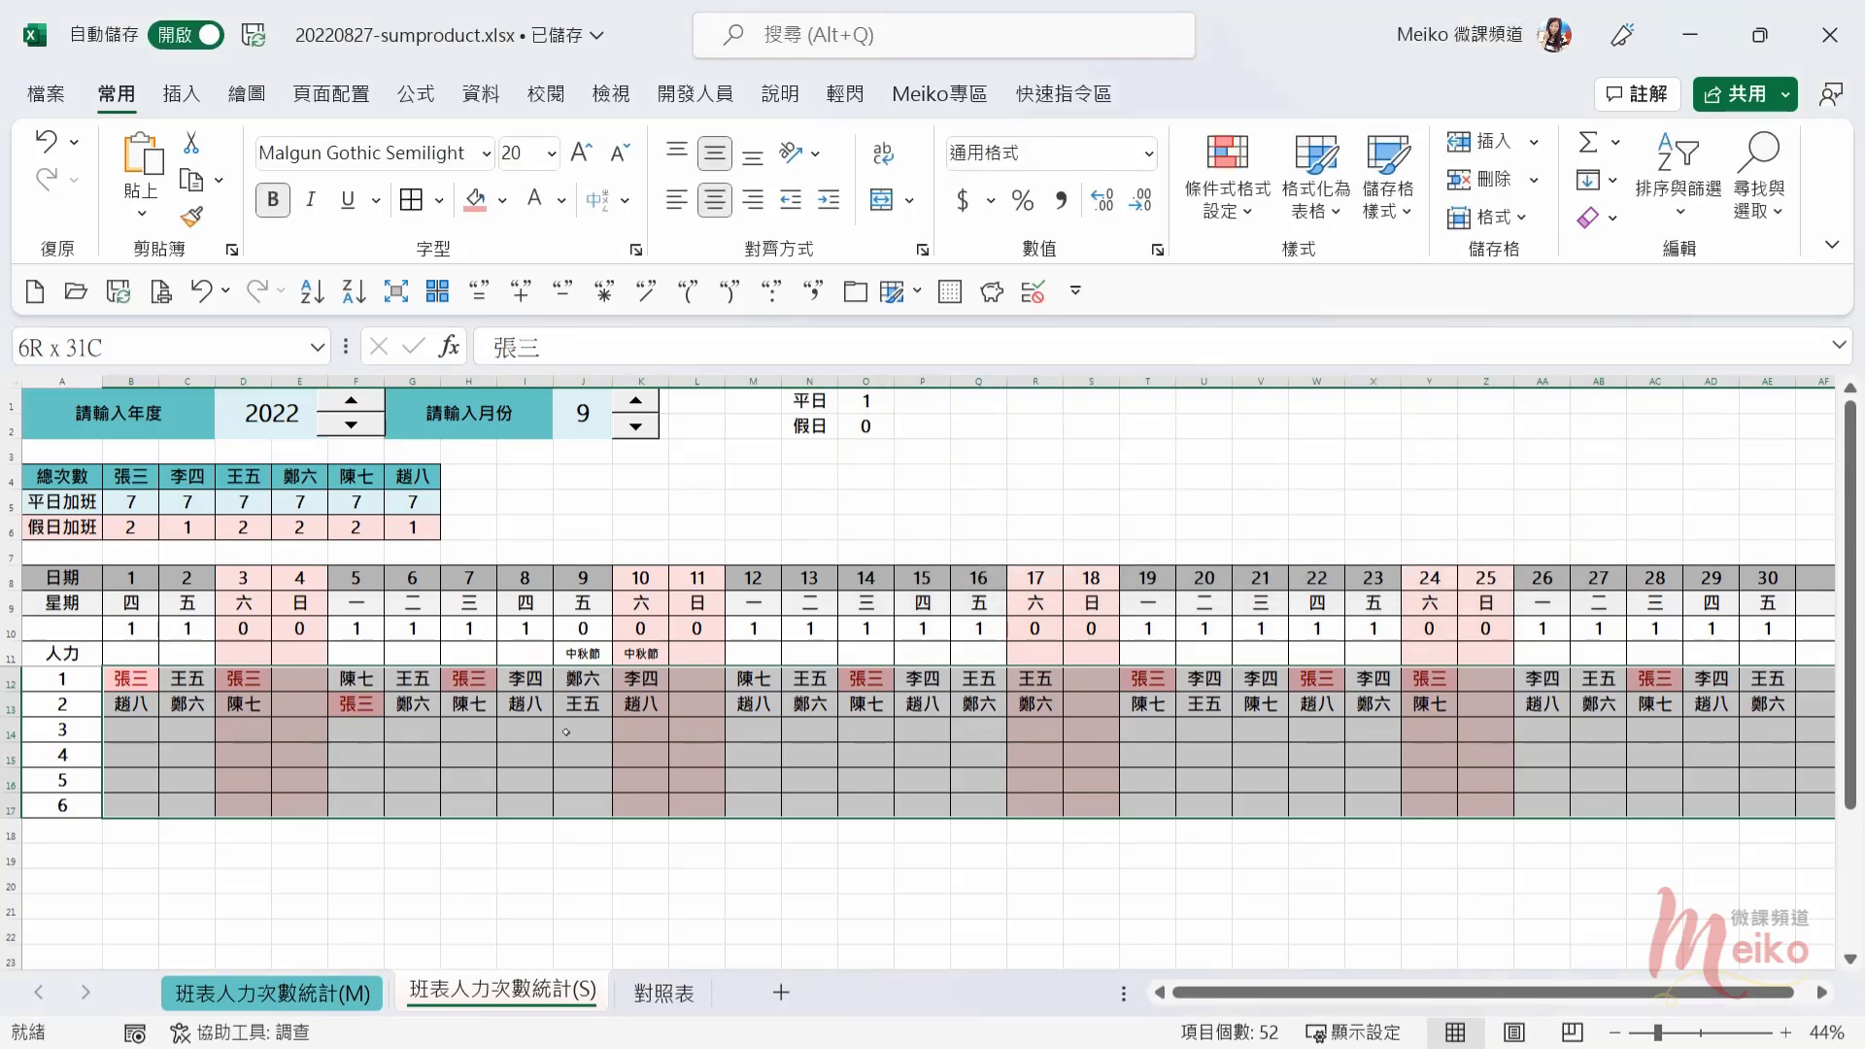
Step: Select the first employee's highlighted weekday shifts (B12, H12, F13, O12, T12, W12, AC12) together to check their count
{"action": "left_click", "coordinate": [135, 681]}
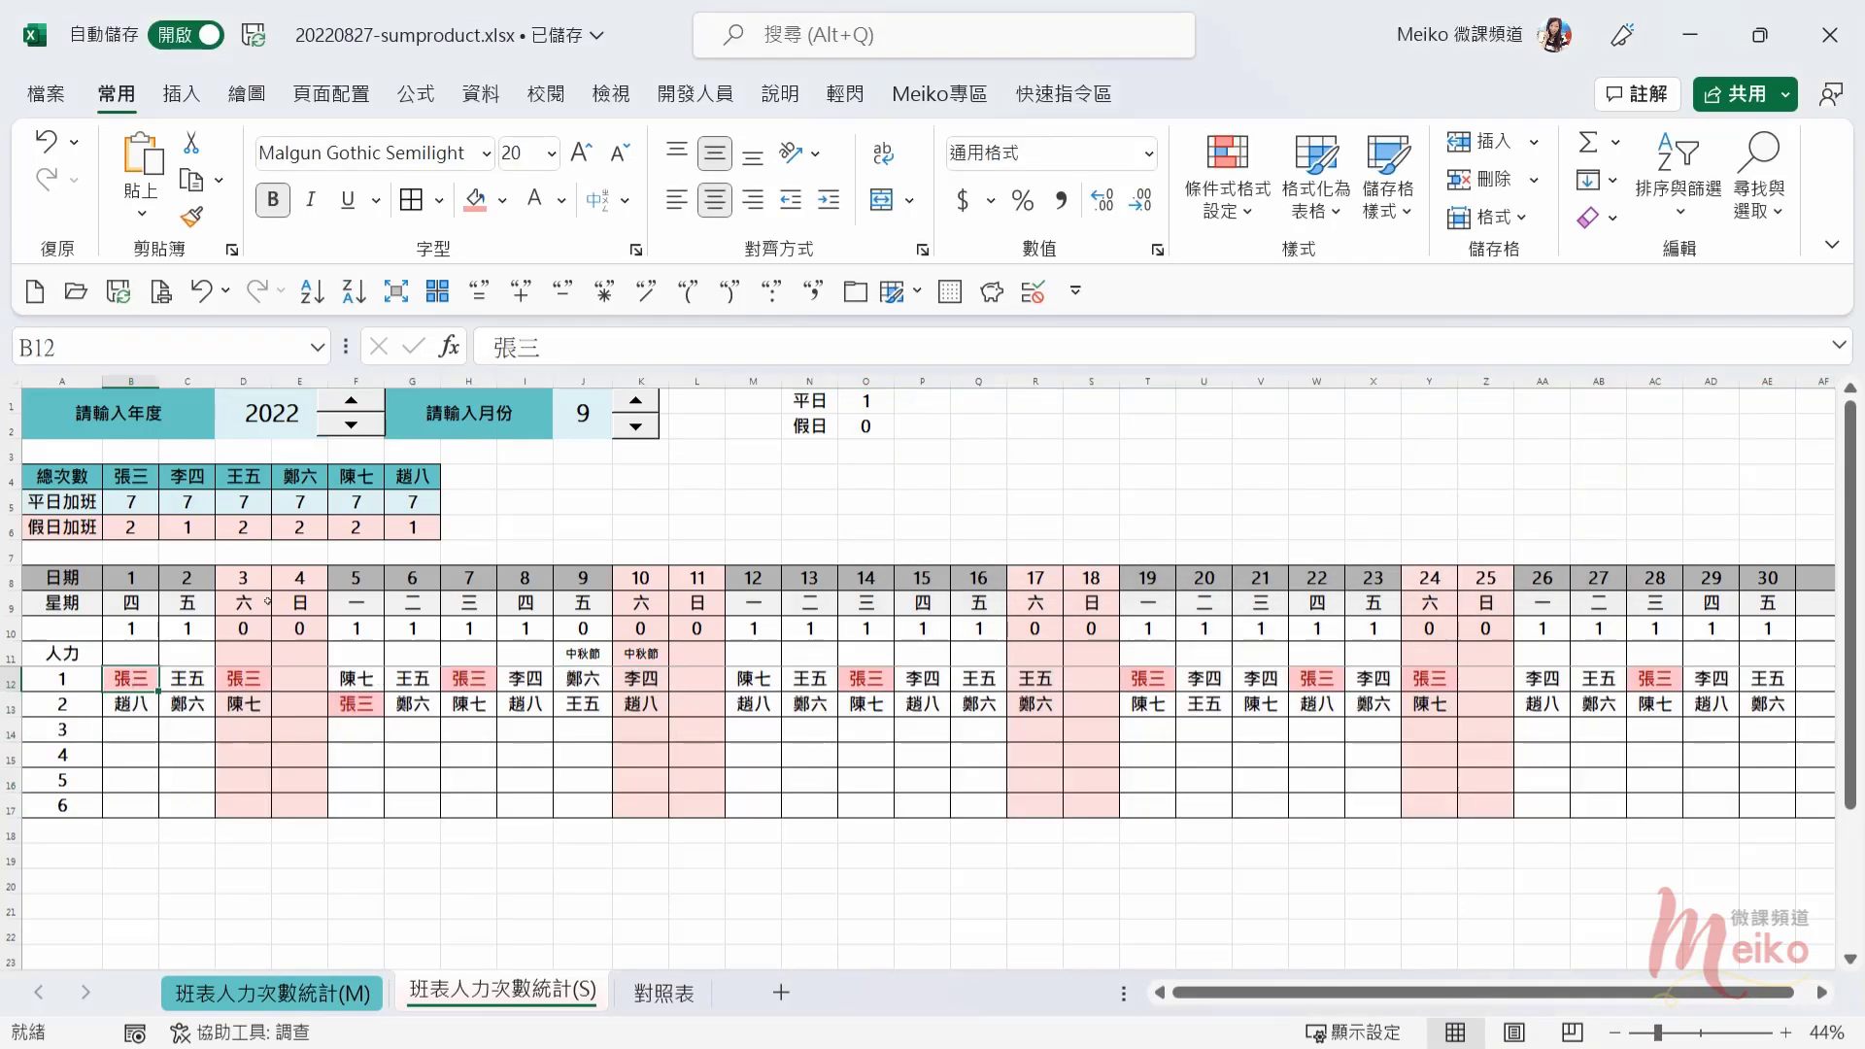
{"action": "left_click", "coordinate": [469, 678], "text": "ctrl"}
{"action": "left_click", "coordinate": [359, 704], "text": "ctrl"}
{"action": "left_click", "coordinate": [871, 677], "text": "ctrl"}
{"action": "left_click", "coordinate": [1140, 680], "text": "ctrl"}
{"action": "left_click", "coordinate": [1324, 676], "text": "ctrl"}
{"action": "left_click", "coordinate": [1655, 678], "text": "ctrl"}
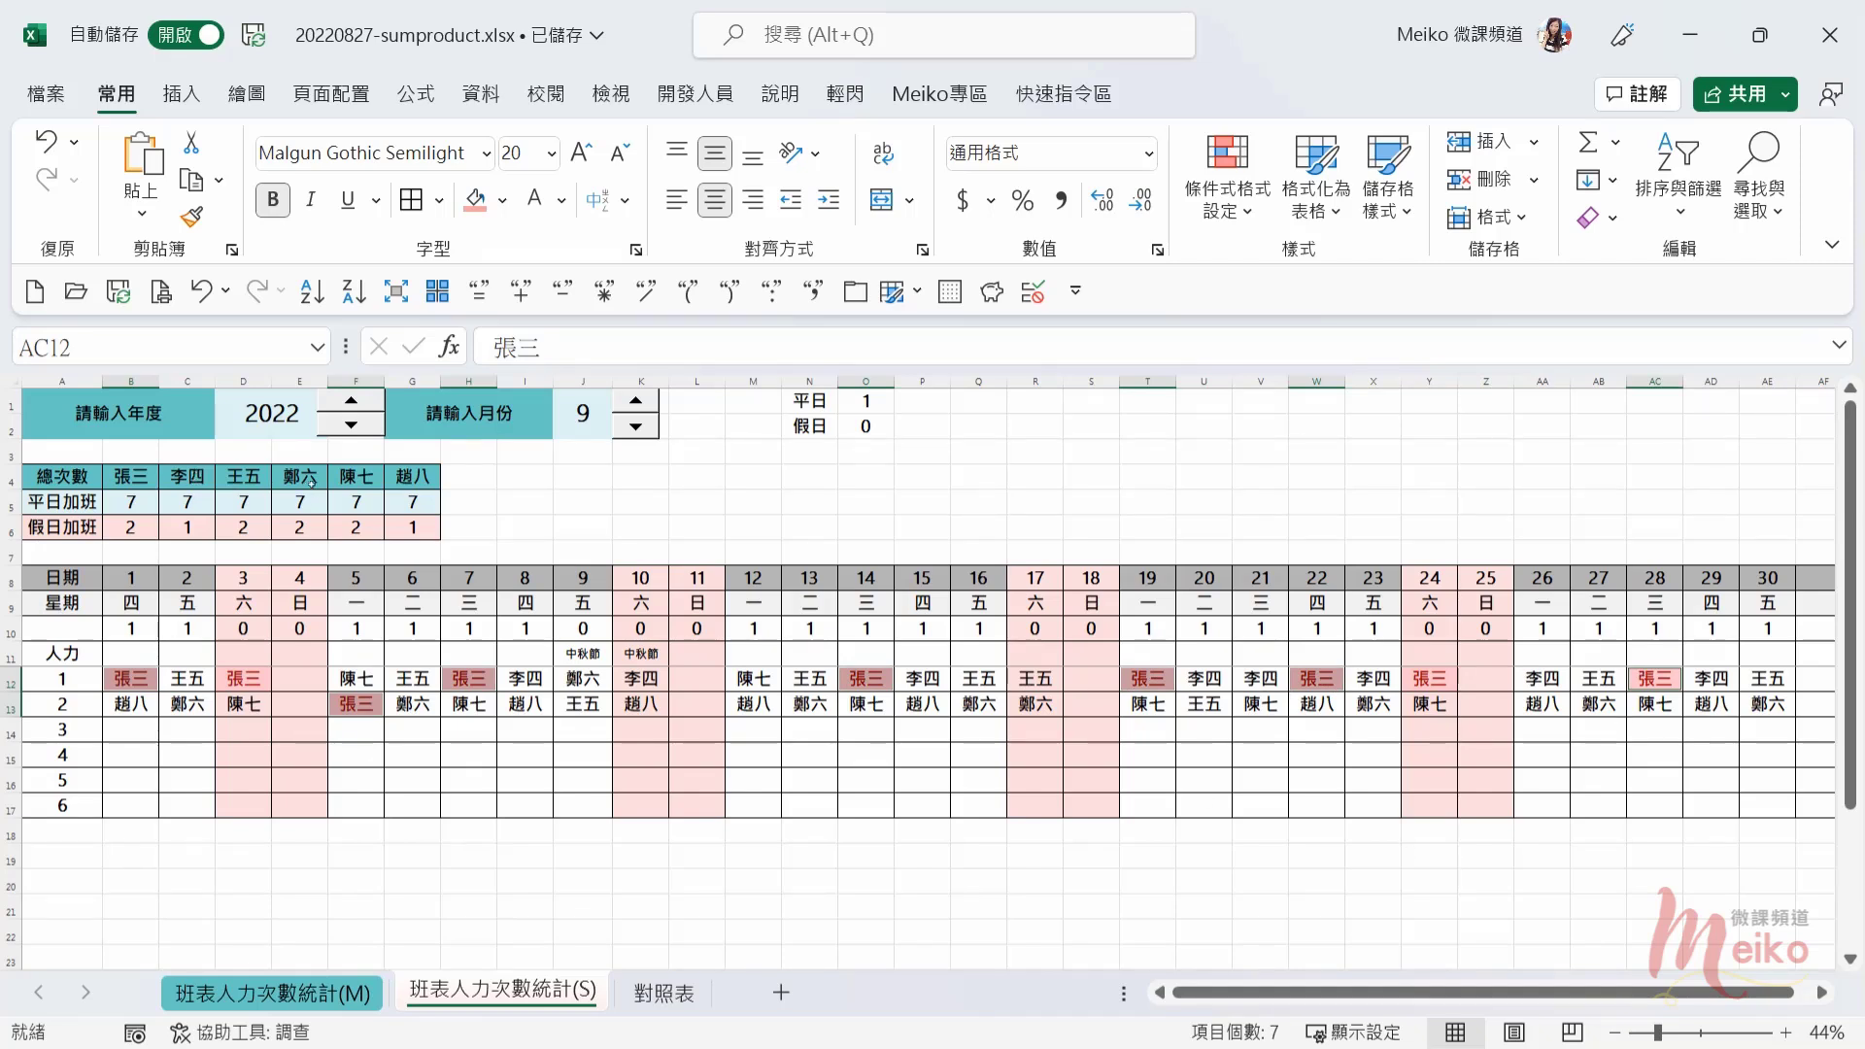
Step: Change the name in the conditional formatting rule on B12:AF17 to the employee name copied from F4
{"action": "double_click", "coordinate": [356, 477]}
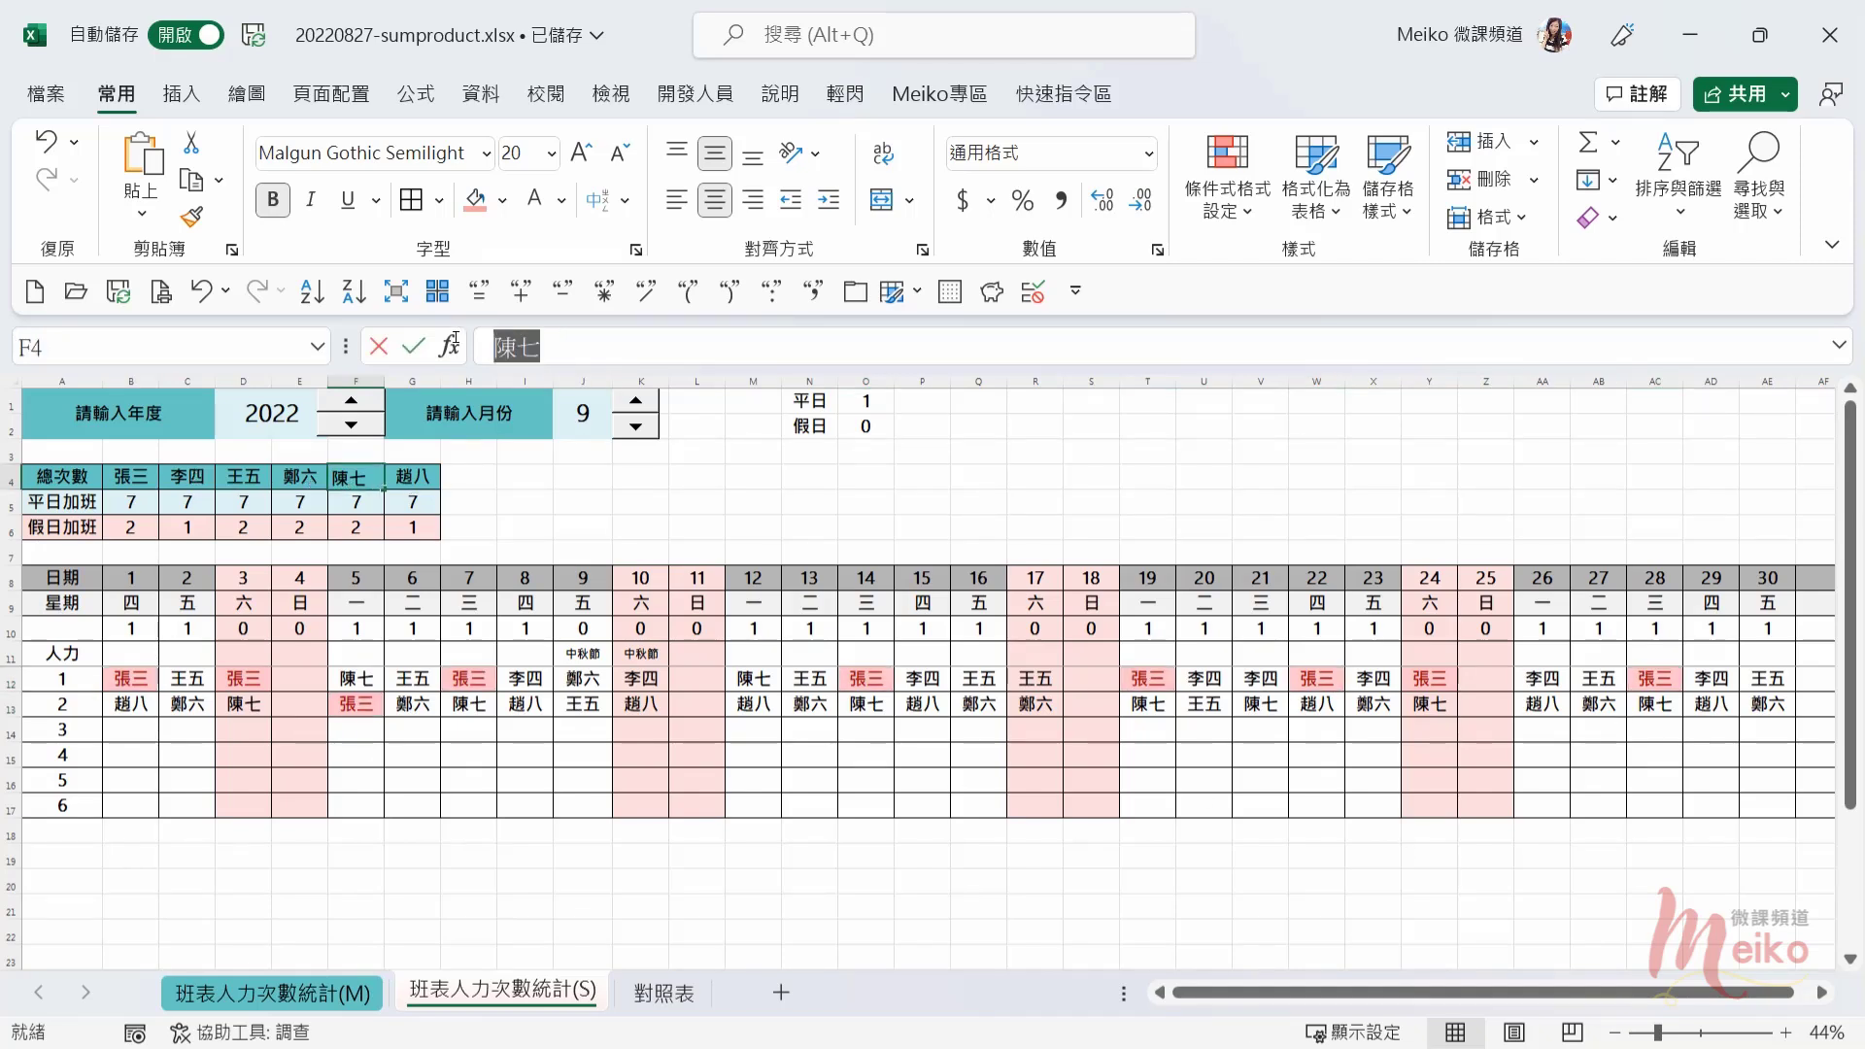
{"action": "key", "text": "Escape"}
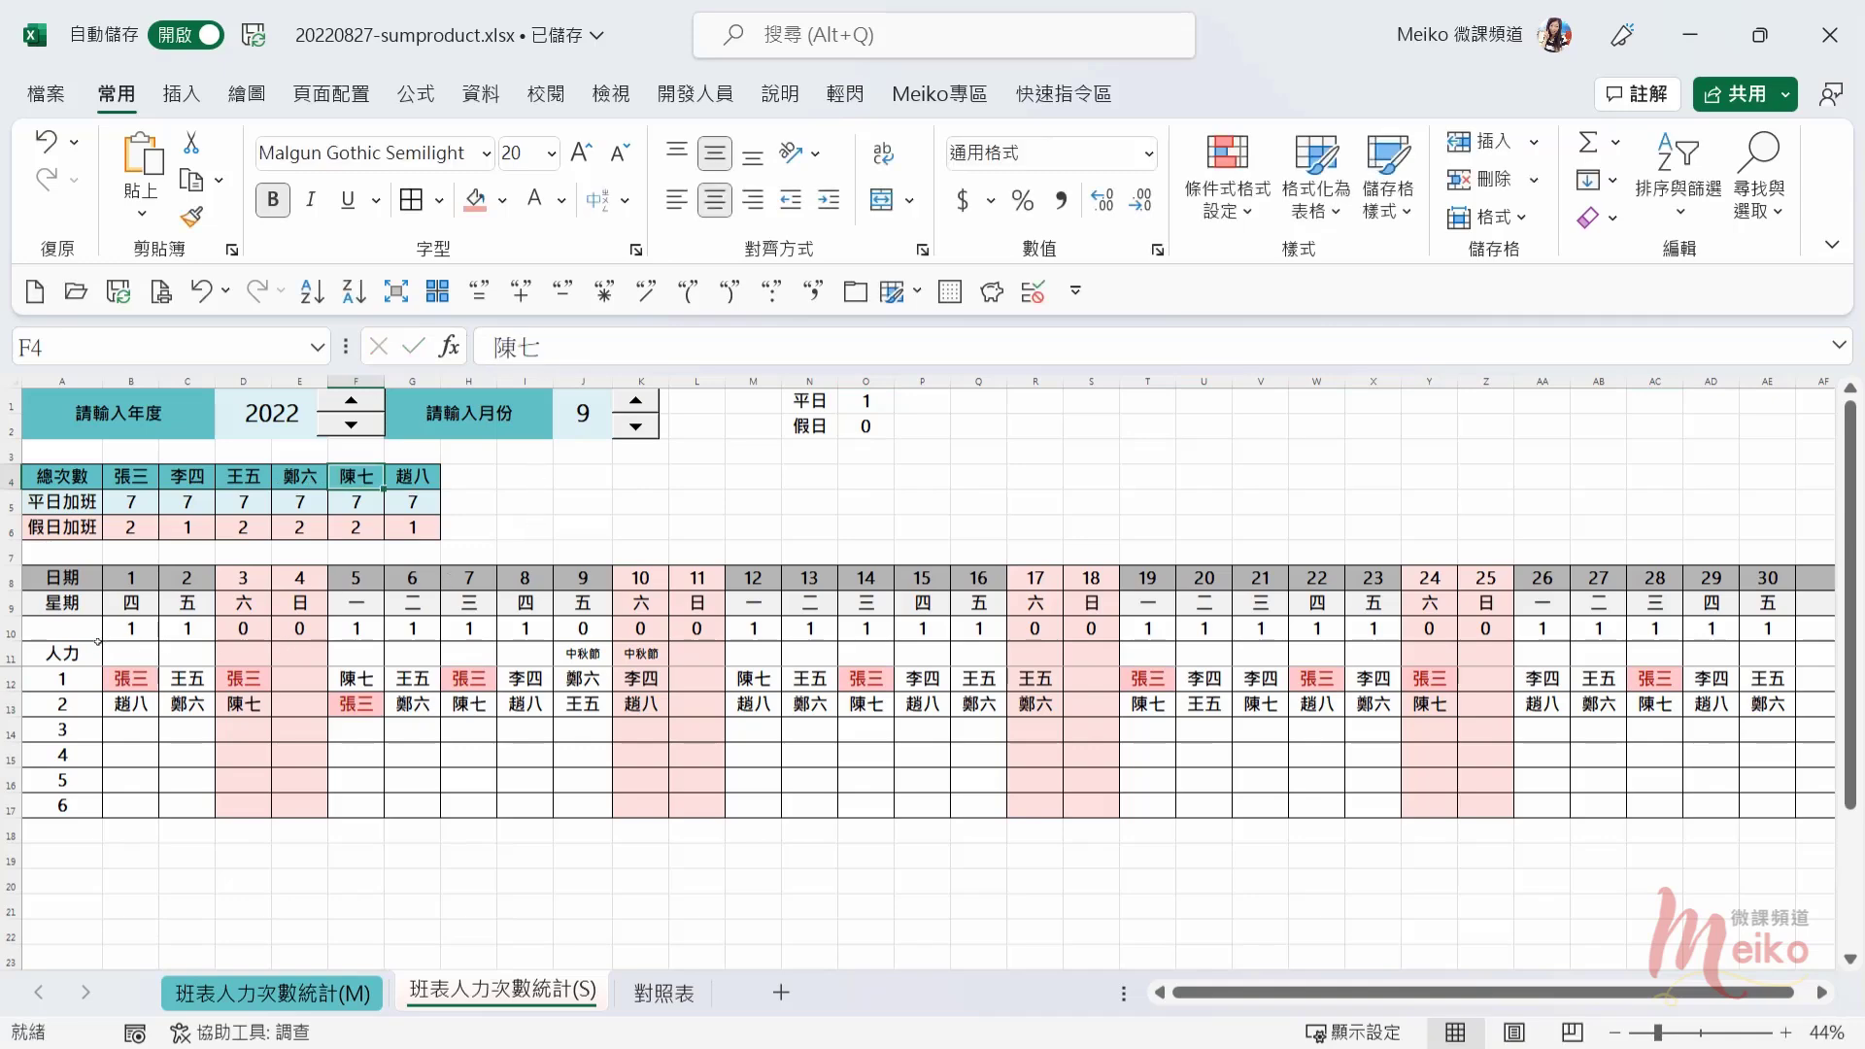
{"action": "left_click", "coordinate": [132, 673]}
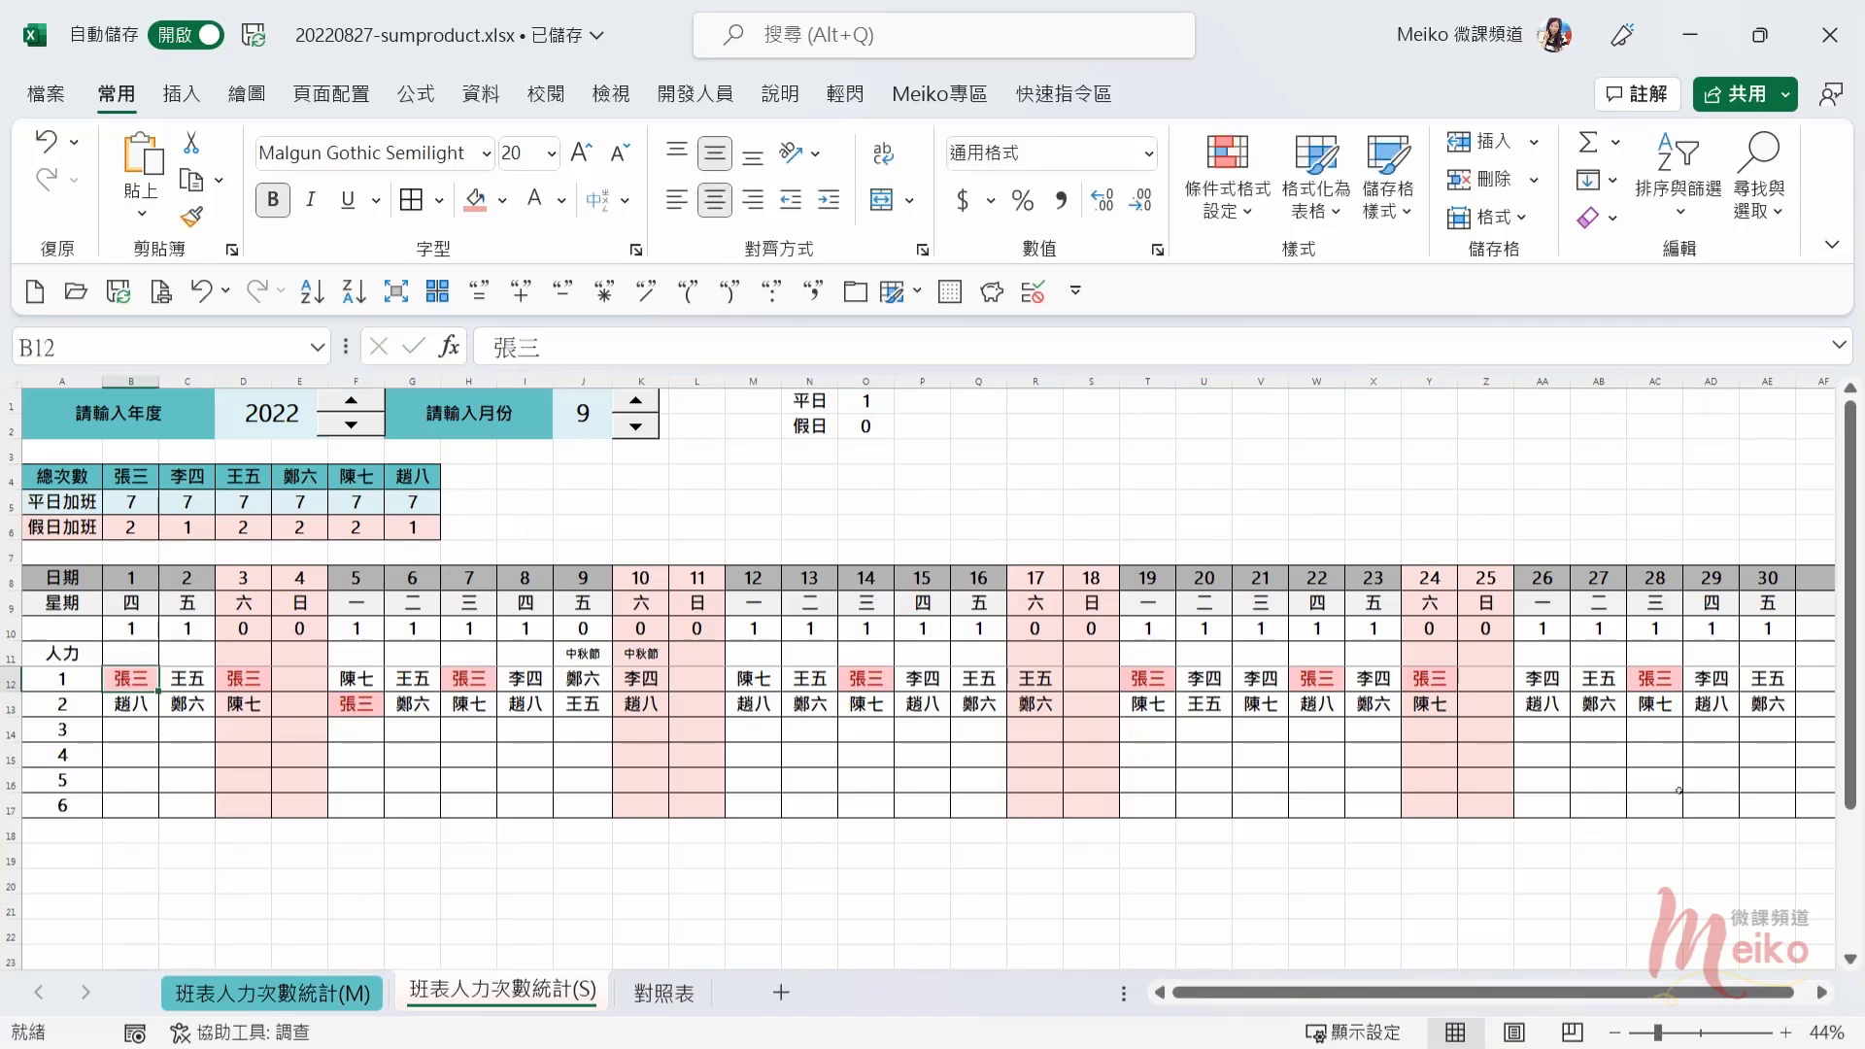
{"action": "left_click", "coordinate": [1813, 794], "text": "shift"}
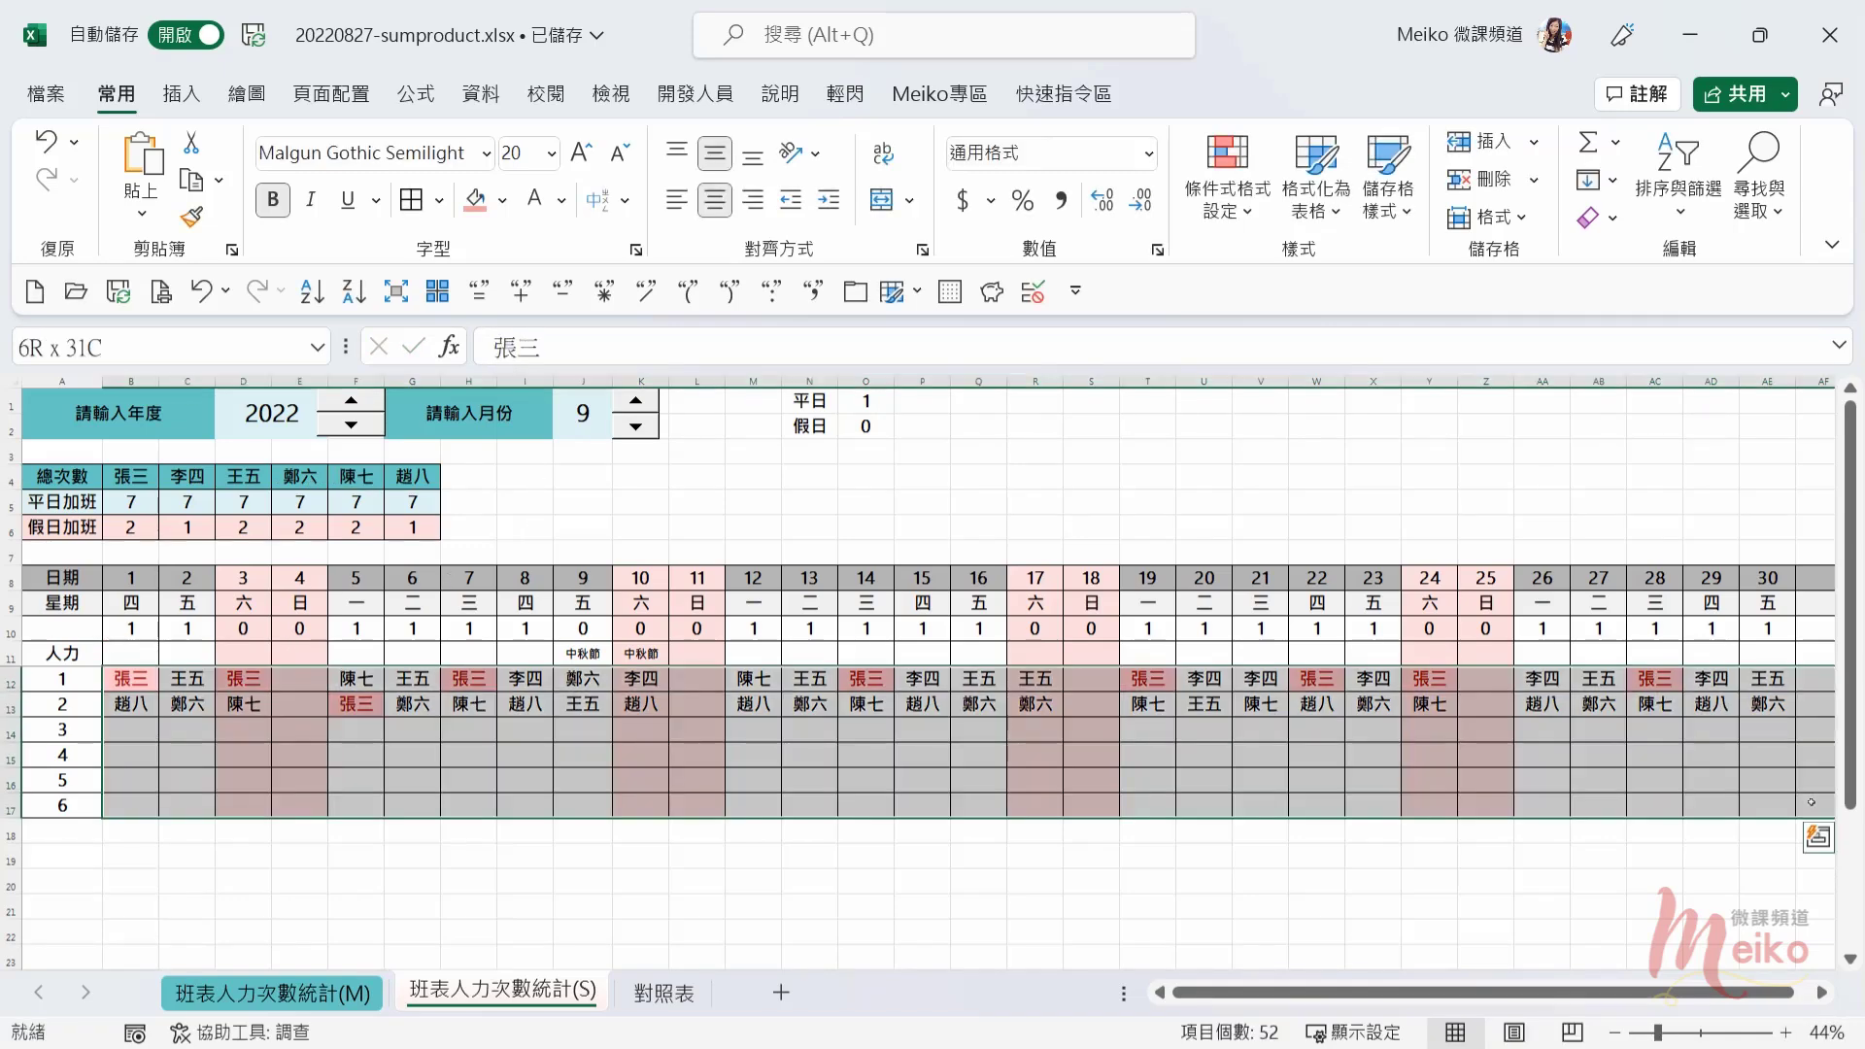
{"action": "left_click", "coordinate": [1243, 225]}
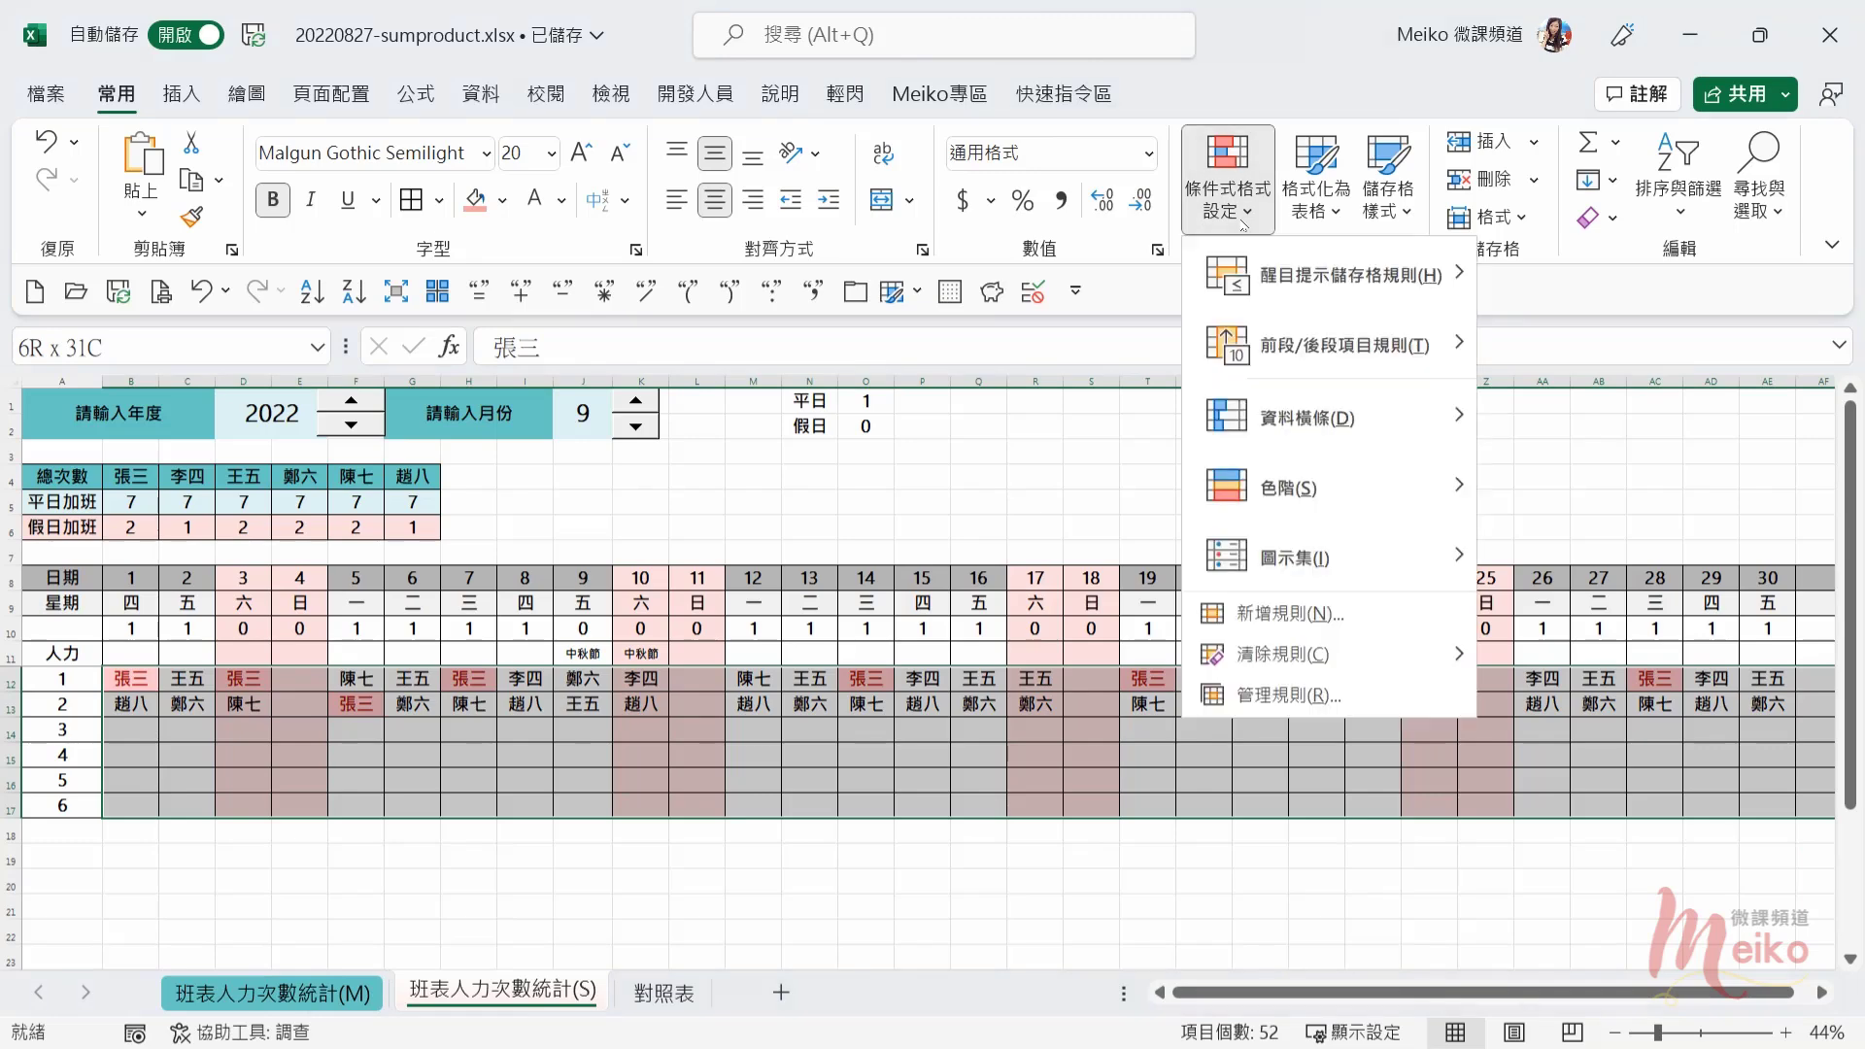
{"action": "left_click", "coordinate": [1289, 696]}
{"action": "double_click", "coordinate": [809, 410]}
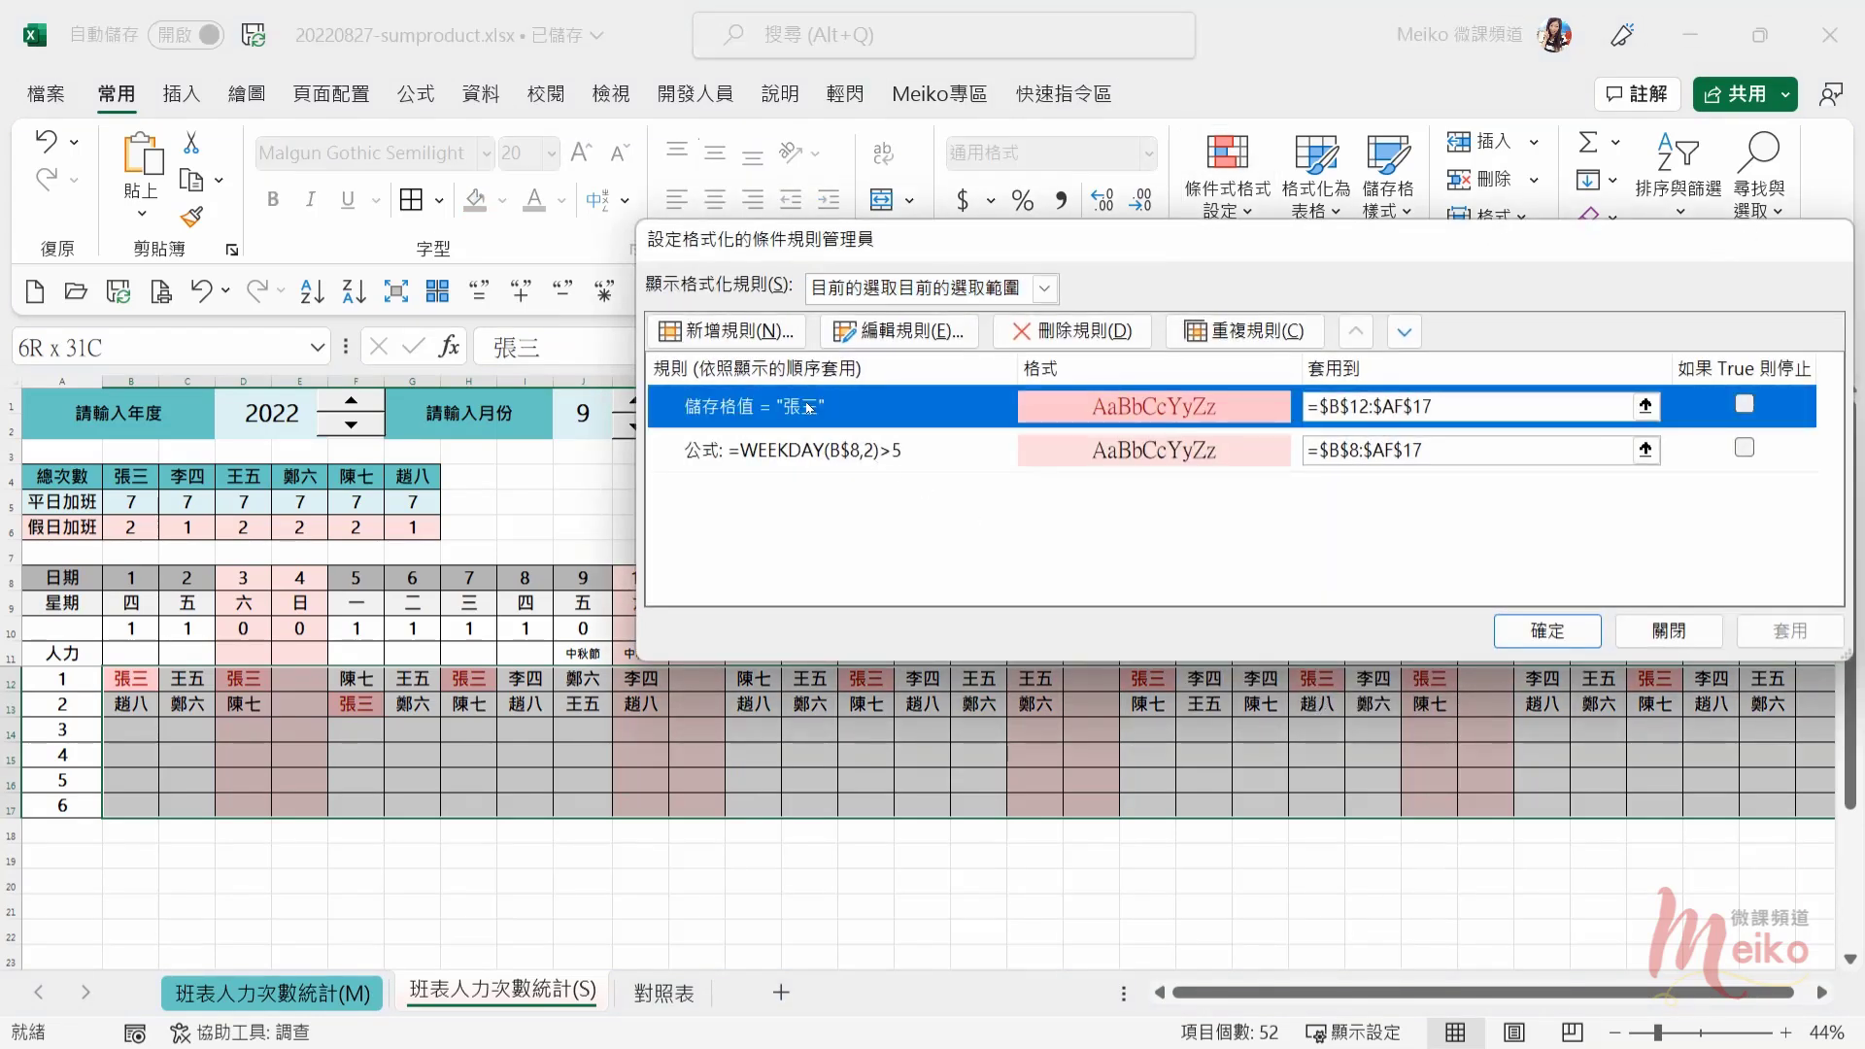
{"action": "left_click_drag", "start_coordinate": [1236, 532], "coordinate": [1203, 531]}
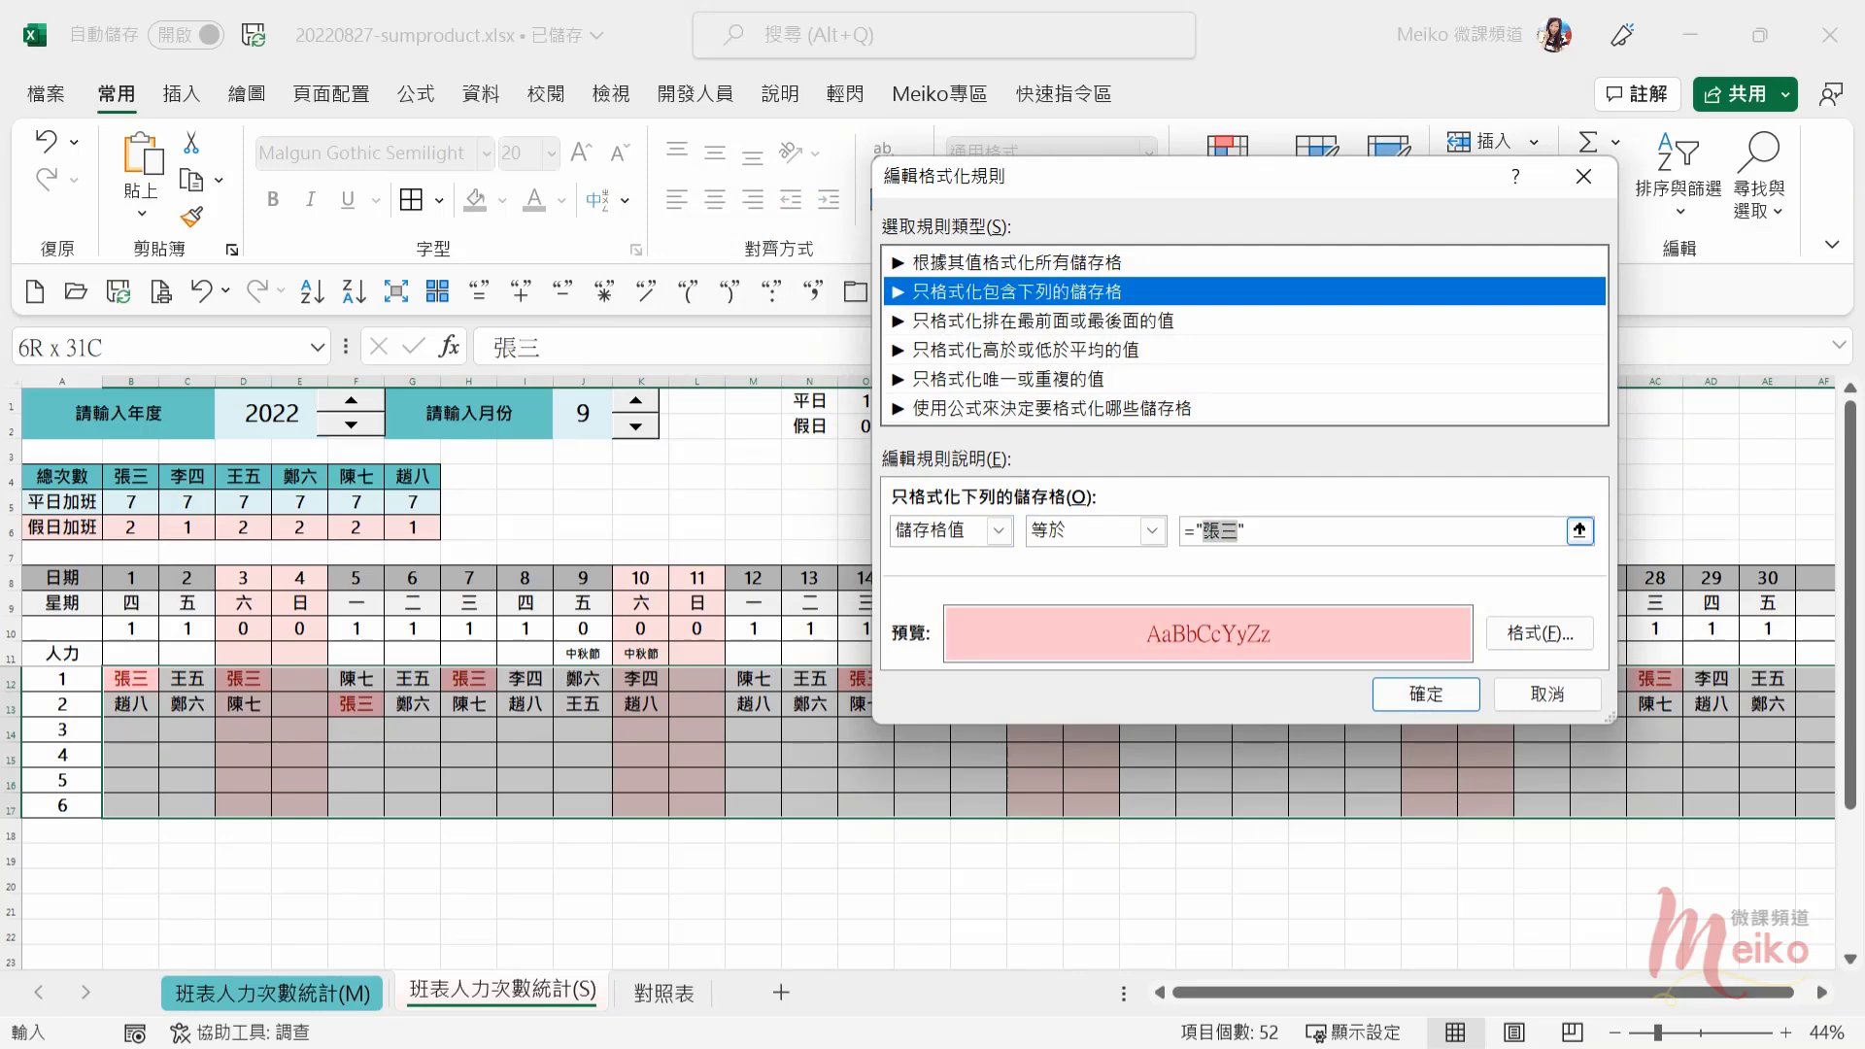
{"action": "type", "text": "陳七"}
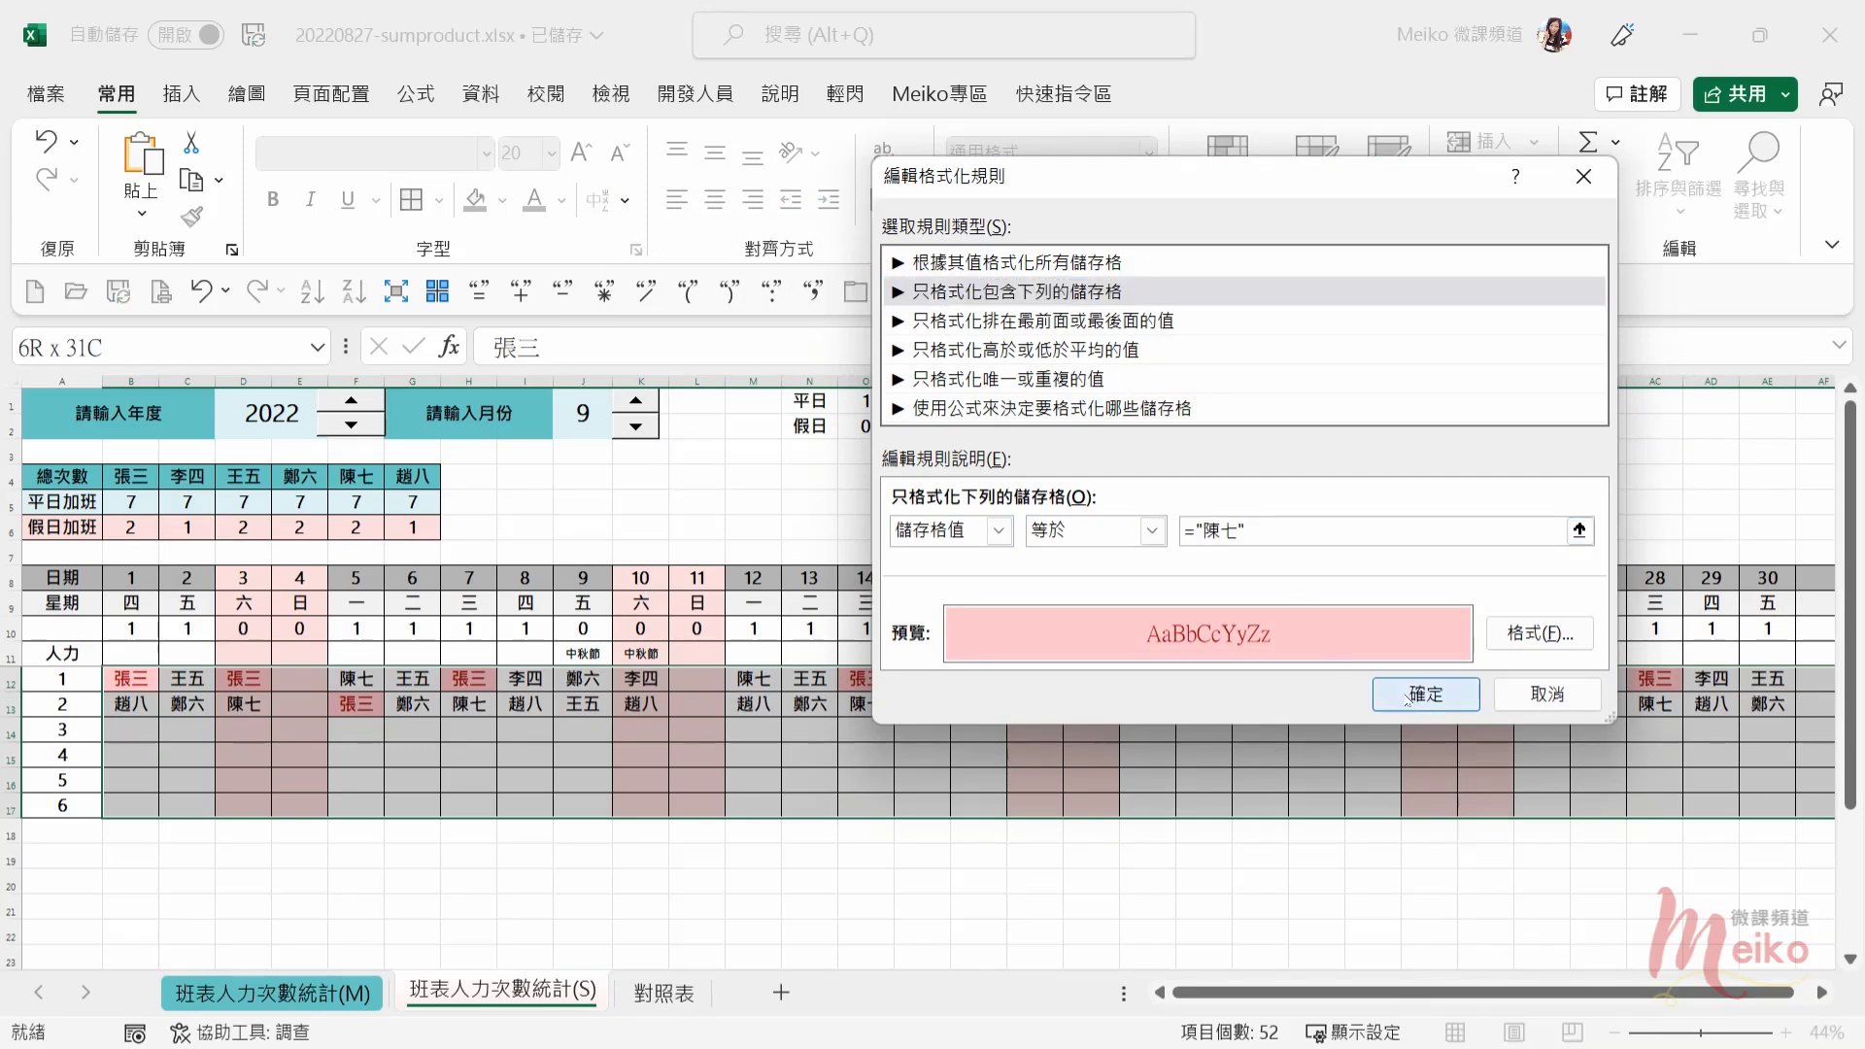
{"action": "left_click", "coordinate": [1408, 695]}
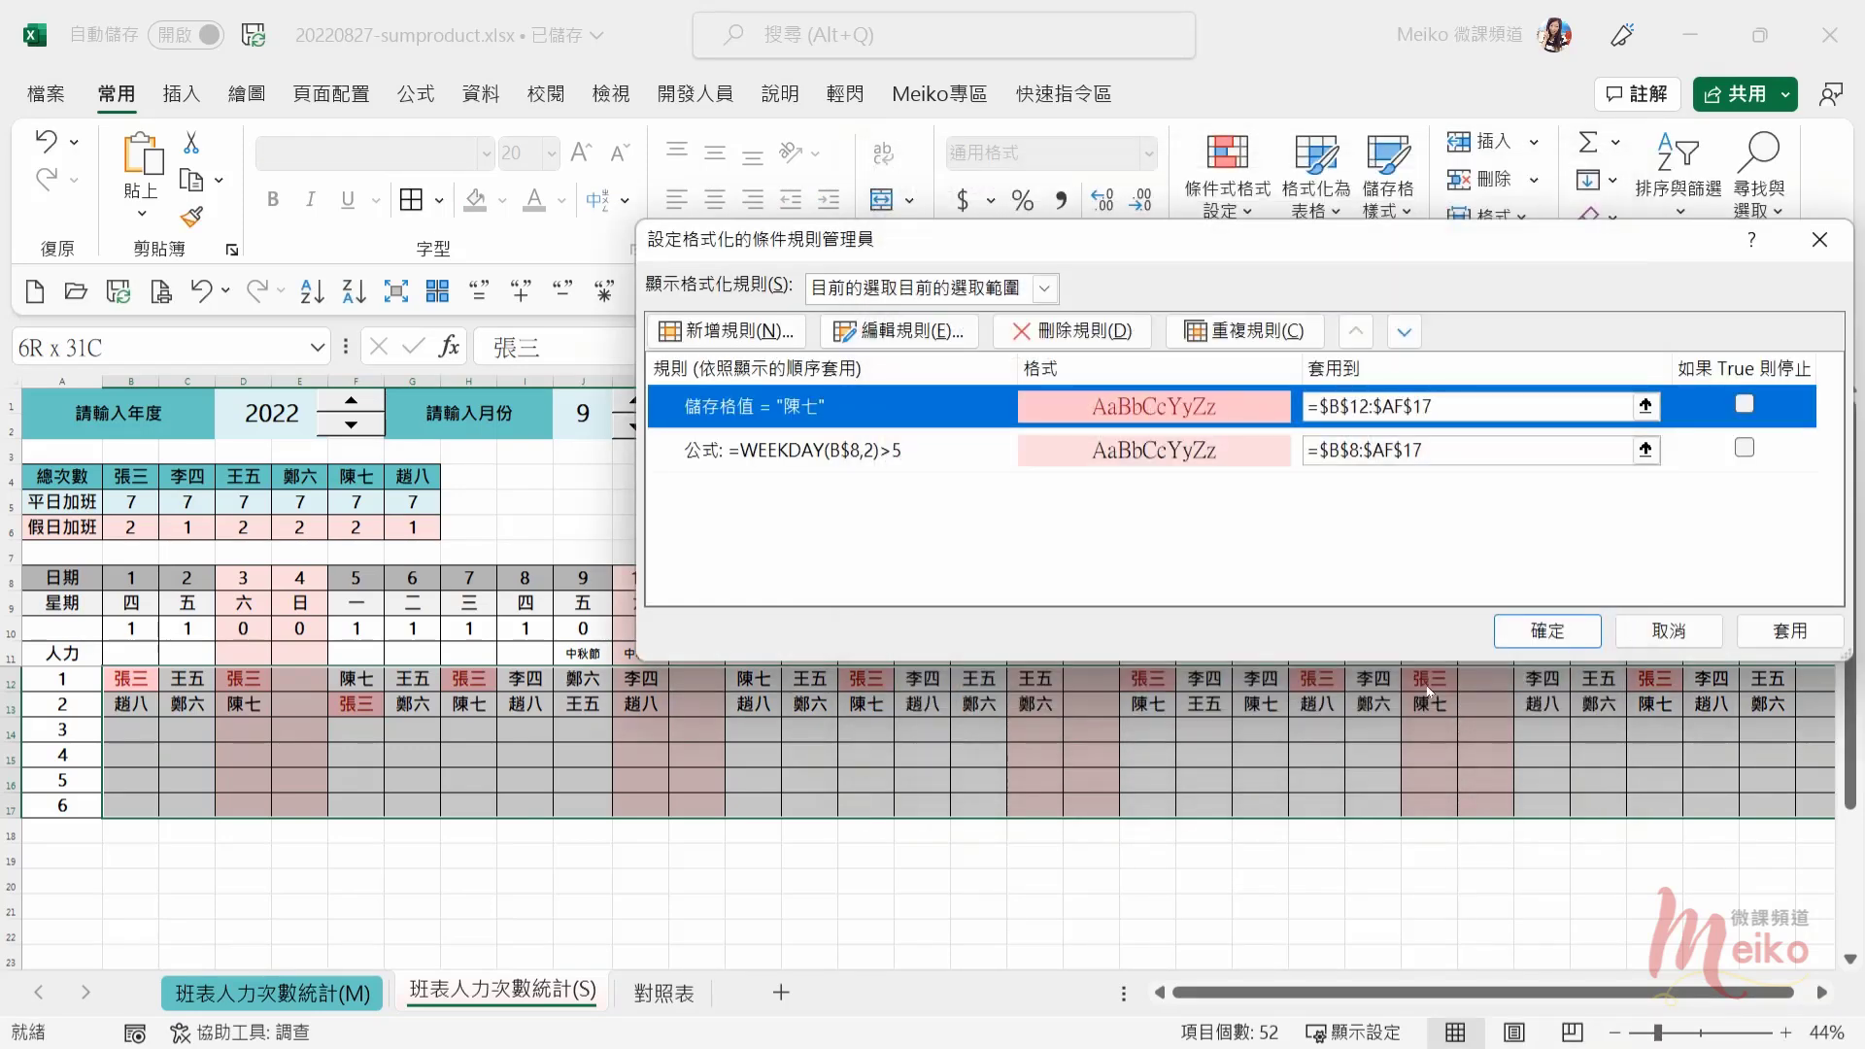
{"action": "left_click", "coordinate": [1541, 627]}
{"action": "left_click", "coordinate": [525, 780]}
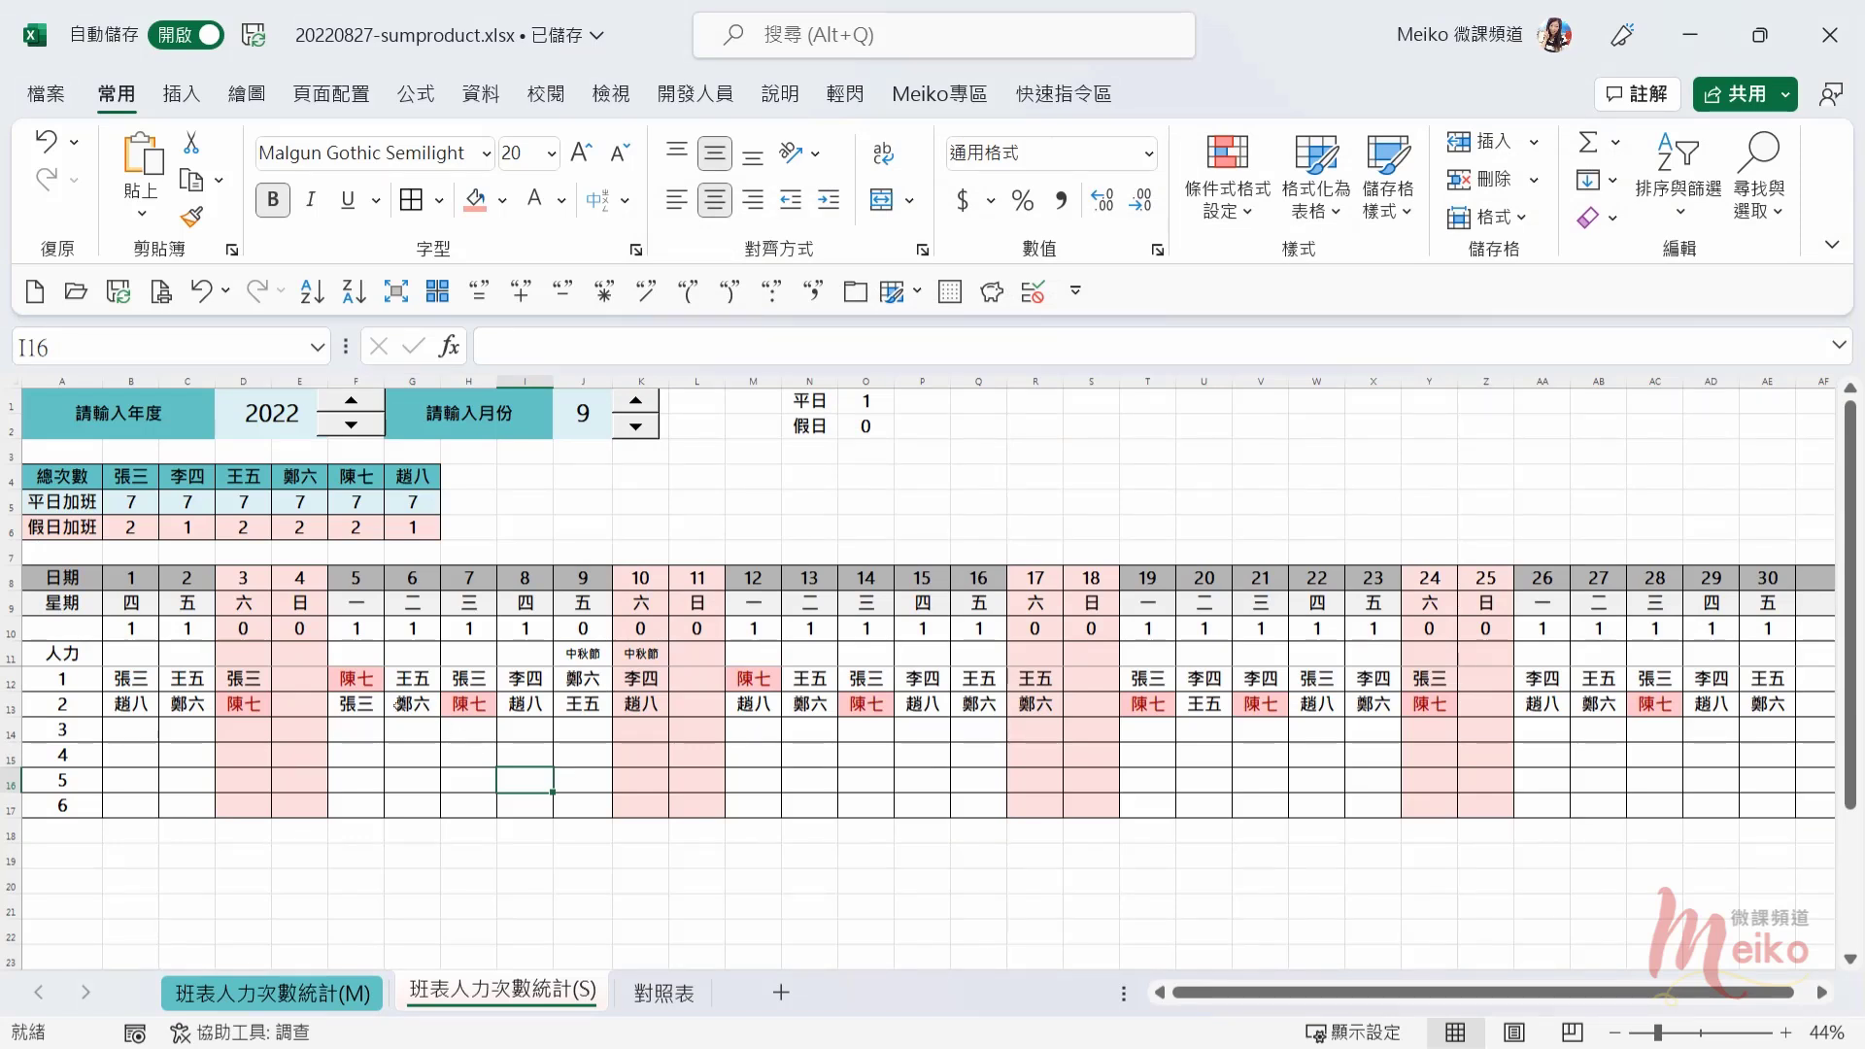
Step: Select the F4 employee's highlighted weekday shifts (F12, H13, M12, O13, T13, V13, AC13) together to check their count
{"action": "left_click", "coordinate": [355, 678]}
{"action": "left_click", "coordinate": [468, 703], "text": "ctrl"}
{"action": "left_click", "coordinate": [753, 678], "text": "ctrl"}
{"action": "left_click", "coordinate": [865, 704], "text": "ctrl"}
{"action": "left_click", "coordinate": [1147, 703], "text": "ctrl"}
{"action": "left_click", "coordinate": [1261, 705], "text": "ctrl"}
{"action": "left_click", "coordinate": [1674, 709], "text": "ctrl"}
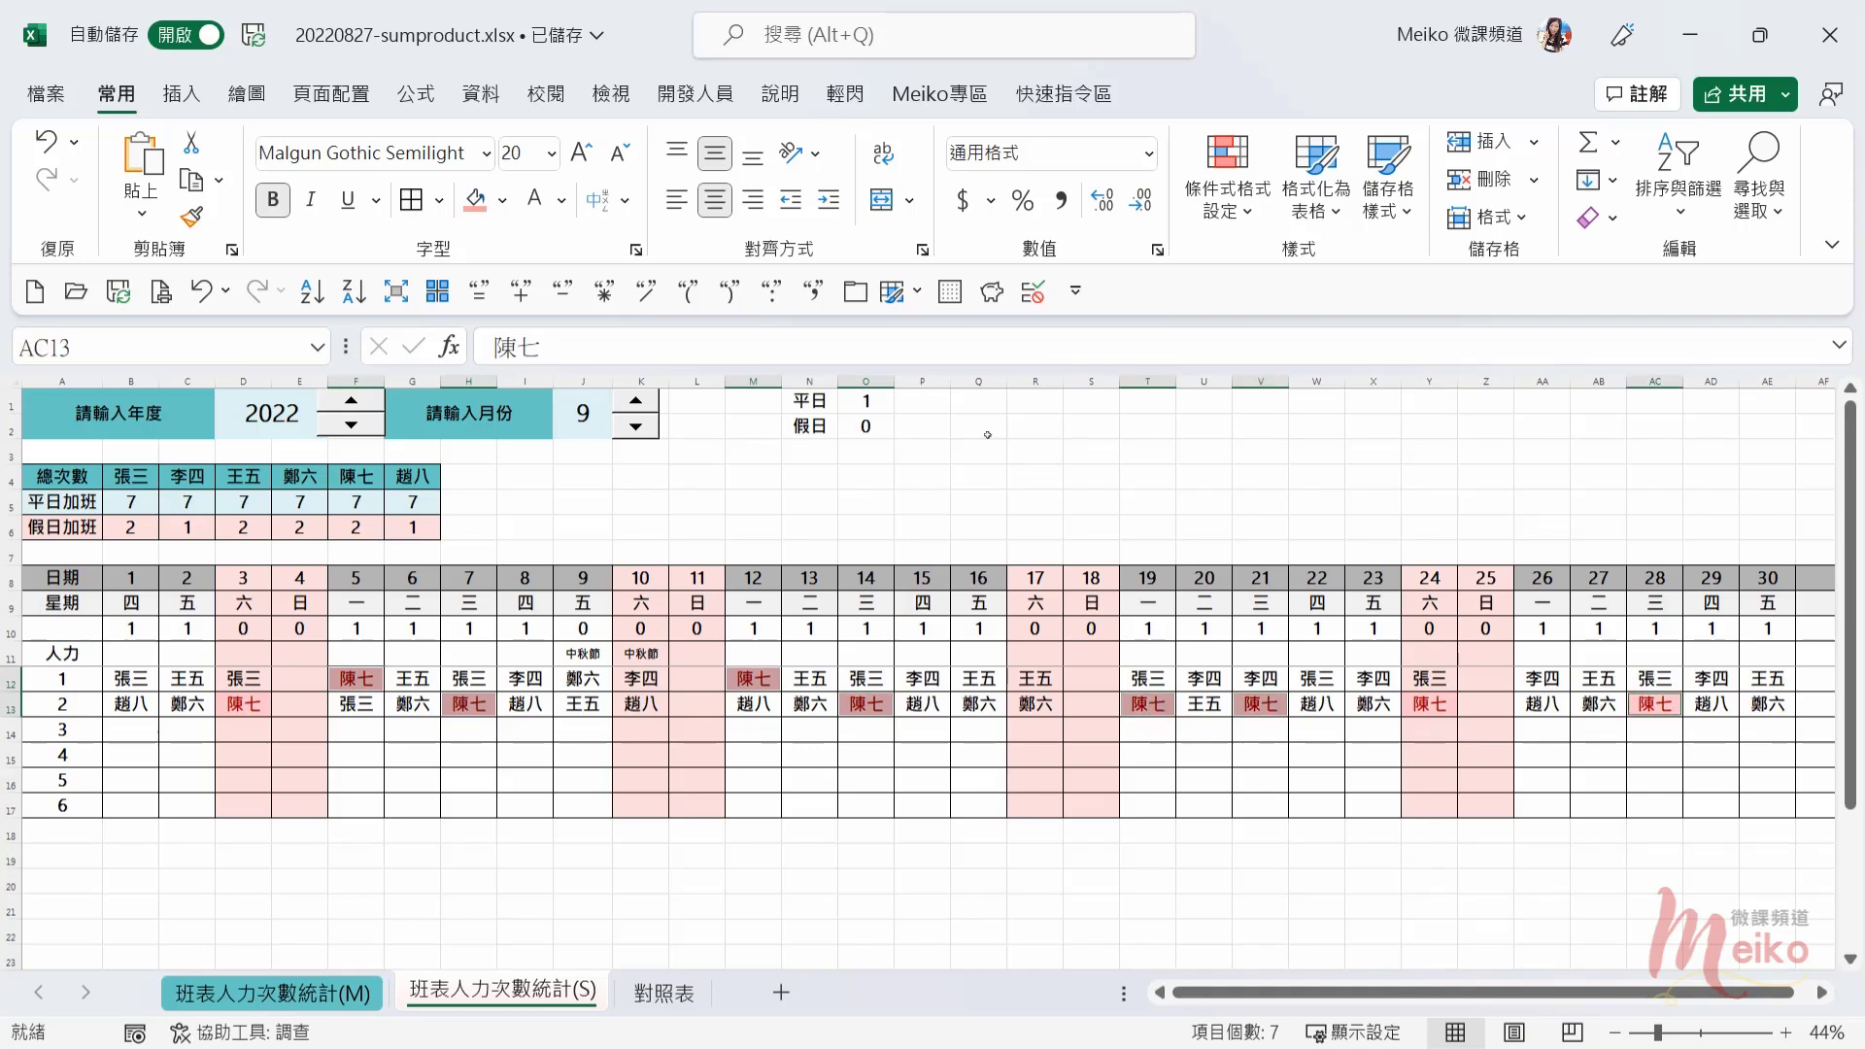
Step: Examine the F4 employee's highlighted holiday shifts in row 13, starting from D13, against the holiday overtime count
{"action": "left_click", "coordinate": [514, 550]}
{"action": "left_click", "coordinate": [259, 705]}
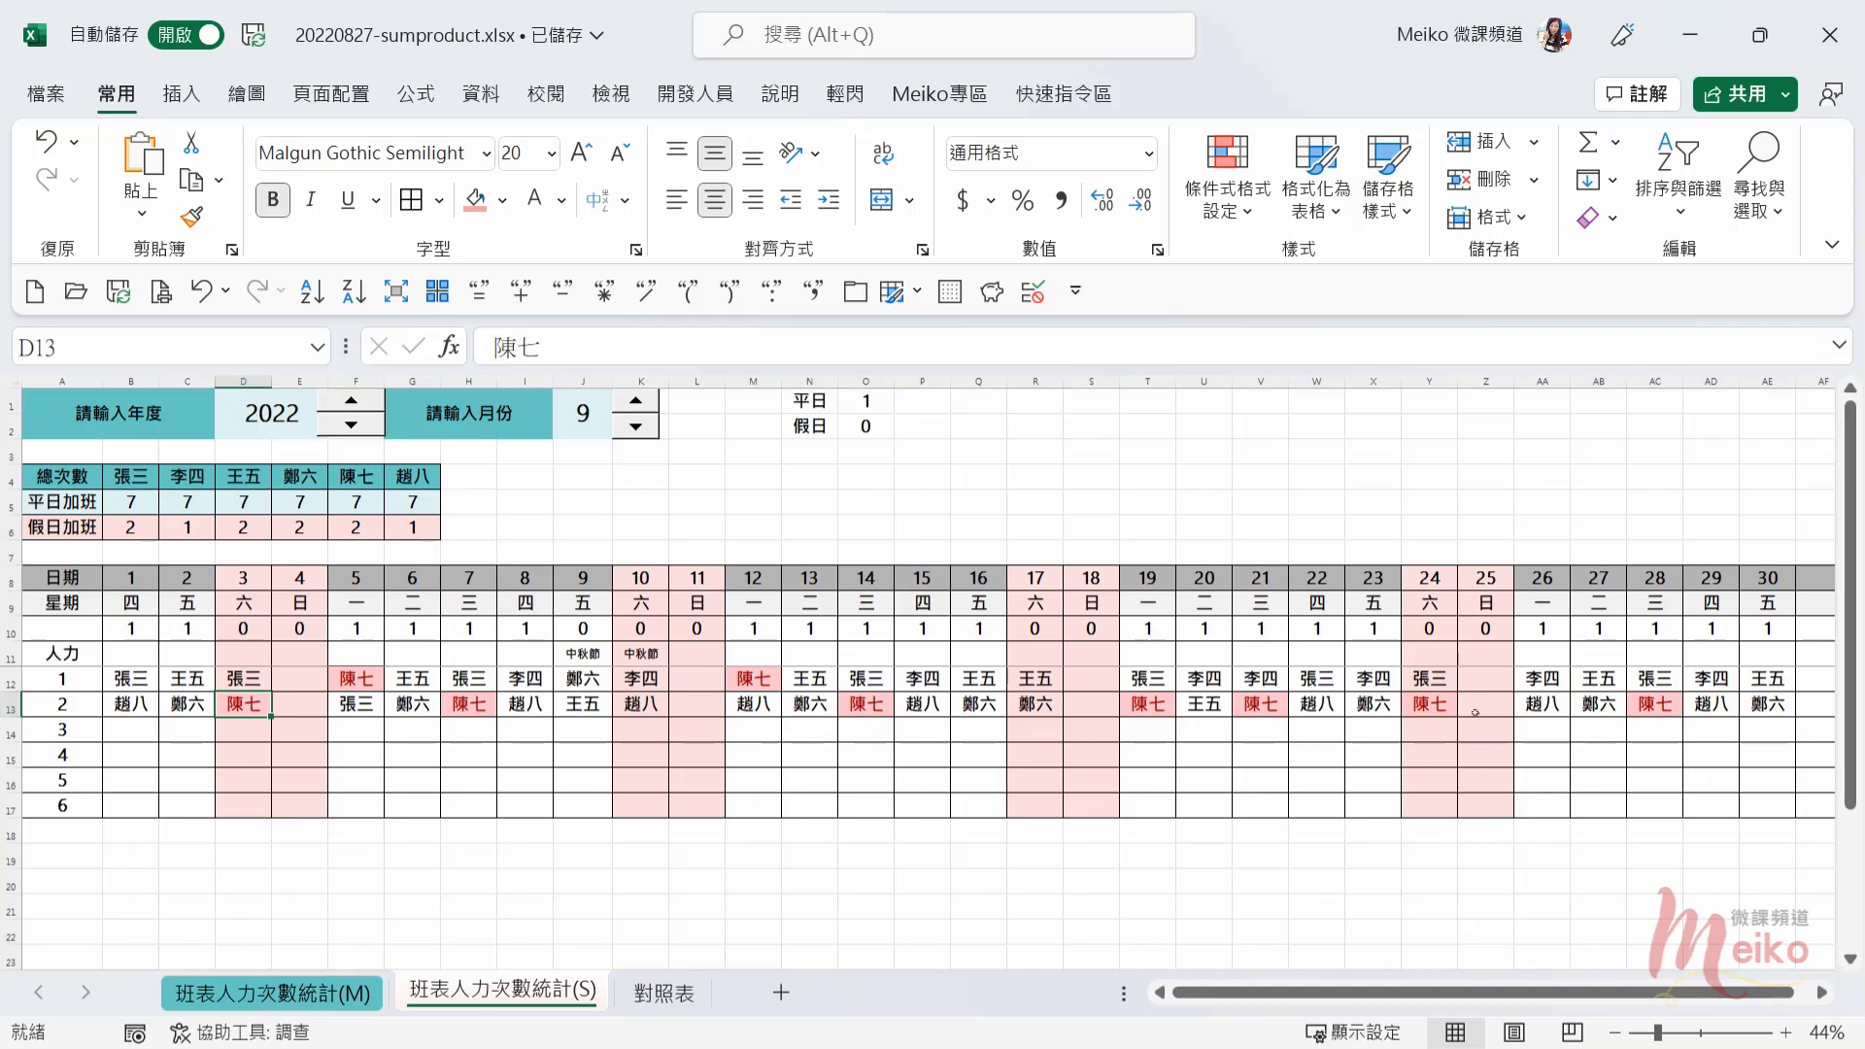
{"action": "left_click", "coordinate": [1576, 887]}
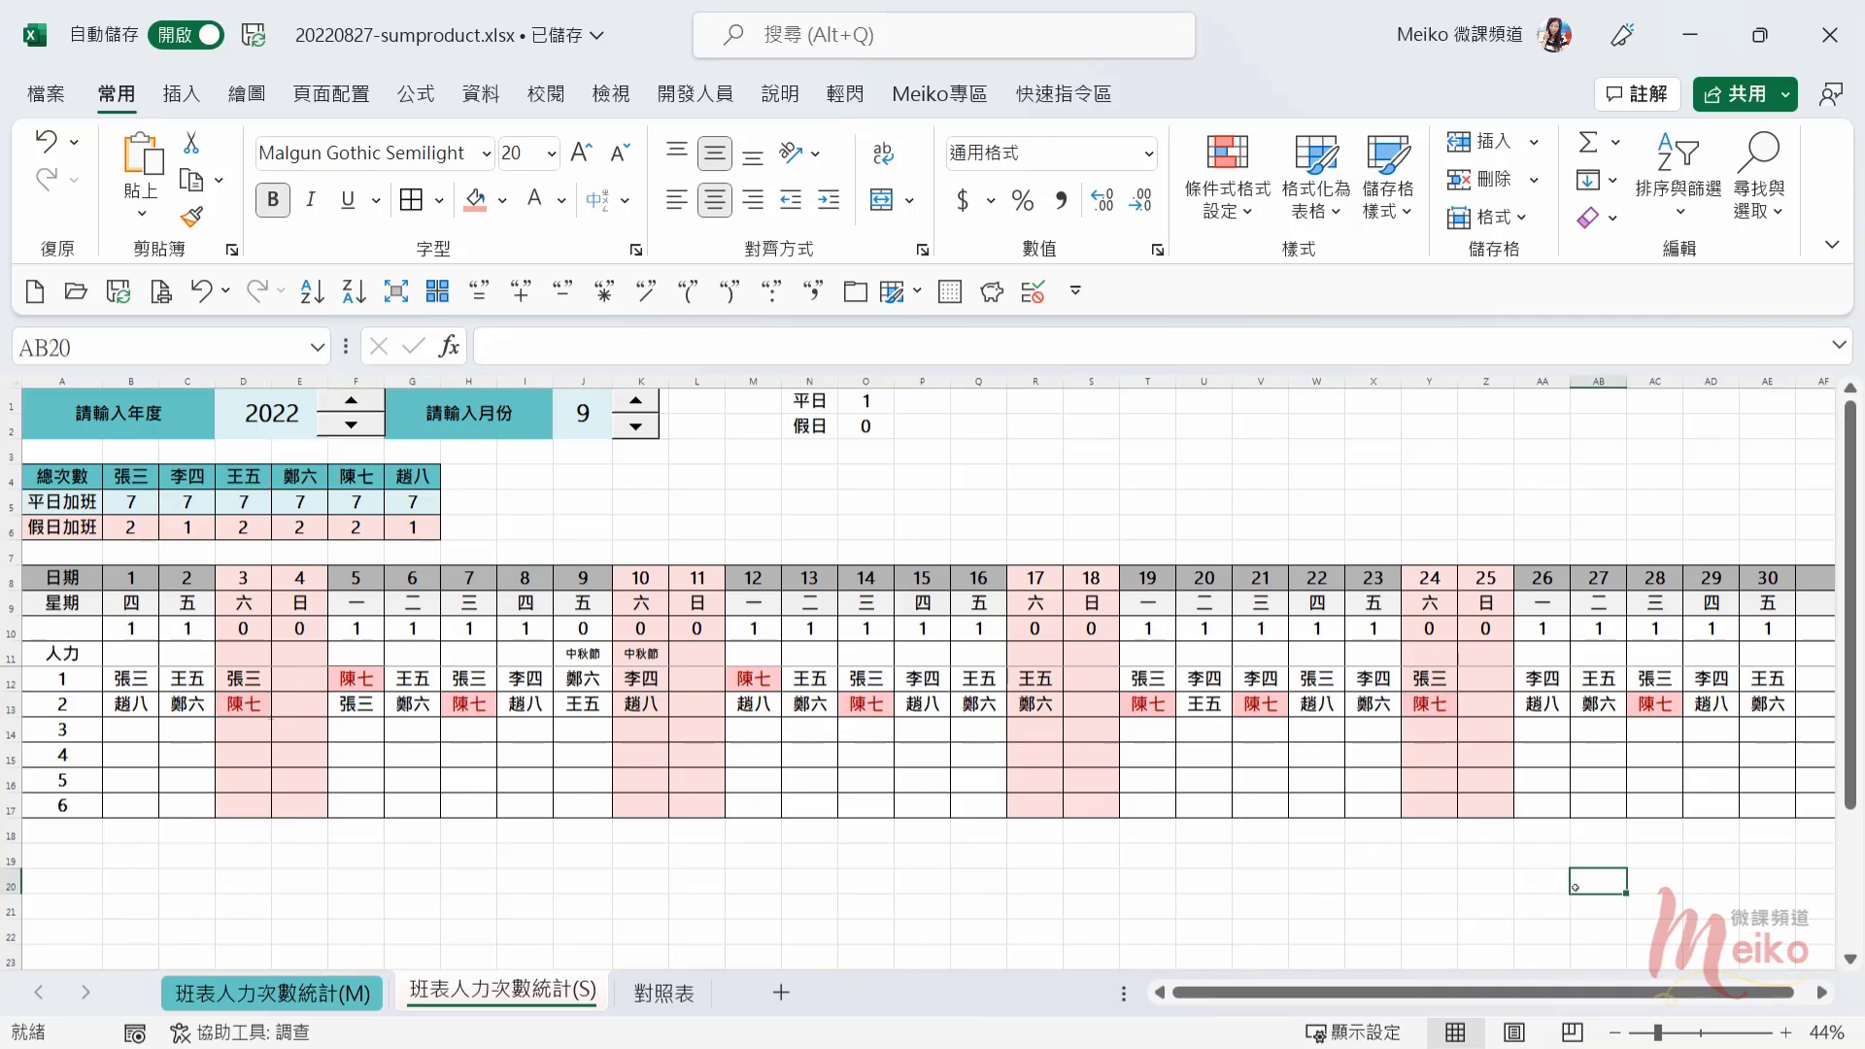